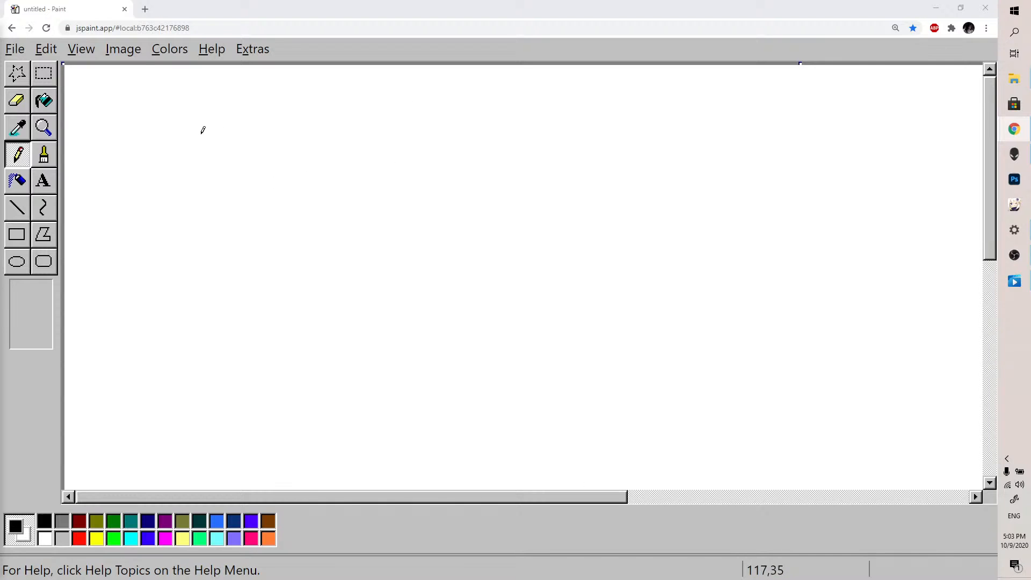
Handwrite "hello!" in black pencil with "* warm-up" slanted beneath it in the canvas's upper-left area
{"action": "mouse_move", "coordinate": [251, 160]}
{"action": "left_mouse_down"}
{"action": "mouse_move", "coordinate": [259, 184]}
{"action": "mouse_move", "coordinate": [282, 152]}
{"action": "mouse_move", "coordinate": [290, 171]}
{"action": "mouse_move", "coordinate": [288, 146]}
{"action": "mouse_move", "coordinate": [331, 153]}
{"action": "left_mouse_up"}
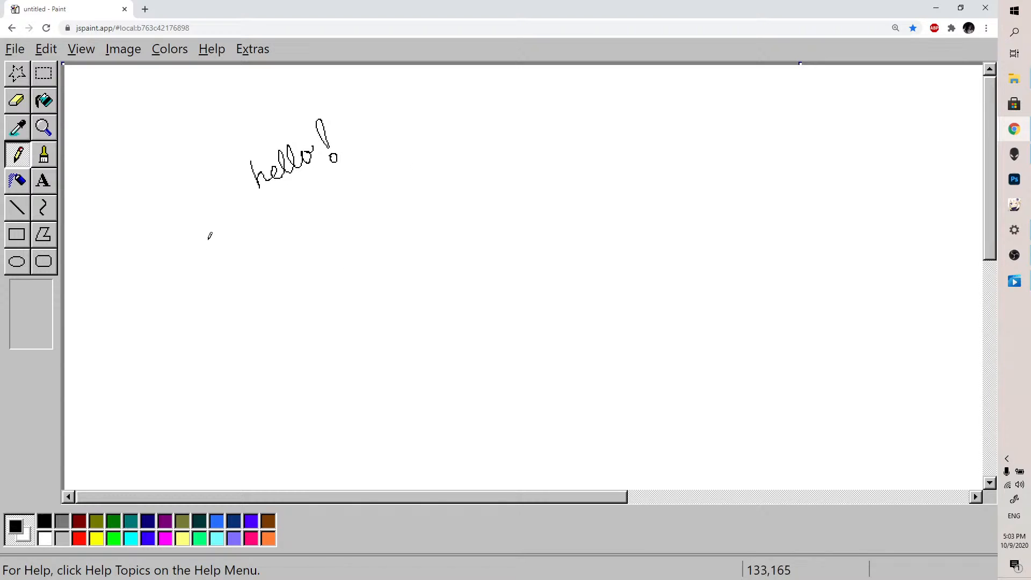
{"action": "left_click_drag", "start_coordinate": [205, 240], "coordinate": [214, 231]}
{"action": "mouse_move", "coordinate": [207, 227]}
{"action": "left_mouse_down"}
{"action": "mouse_move", "coordinate": [214, 244]}
{"action": "mouse_move", "coordinate": [247, 217]}
{"action": "mouse_move", "coordinate": [310, 196]}
{"action": "left_mouse_up"}
{"action": "left_click_drag", "start_coordinate": [312, 186], "coordinate": [321, 200]}
{"action": "left_click_drag", "start_coordinate": [313, 185], "coordinate": [313, 189]}
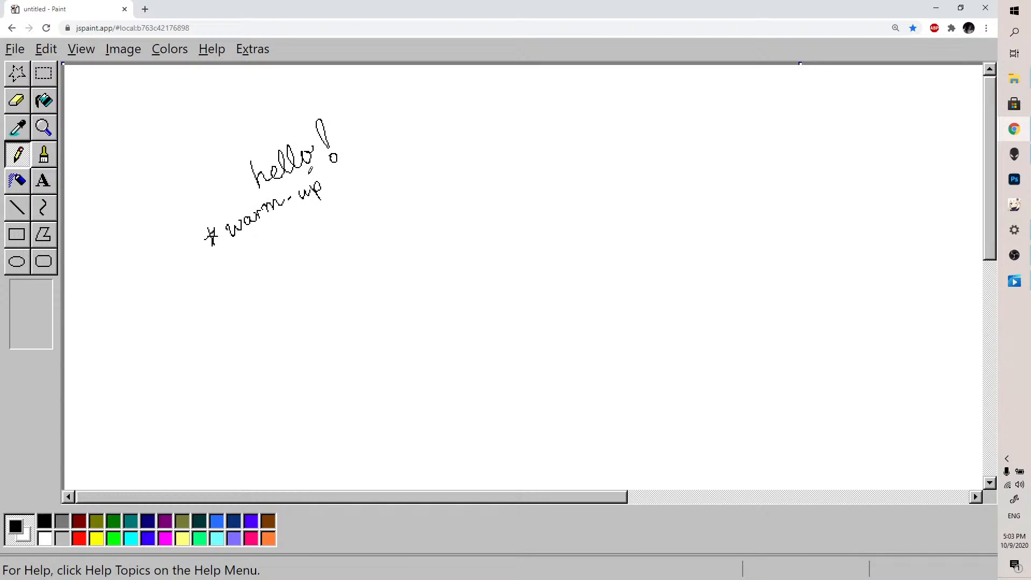
{"action": "key", "text": "alt+Tab"}
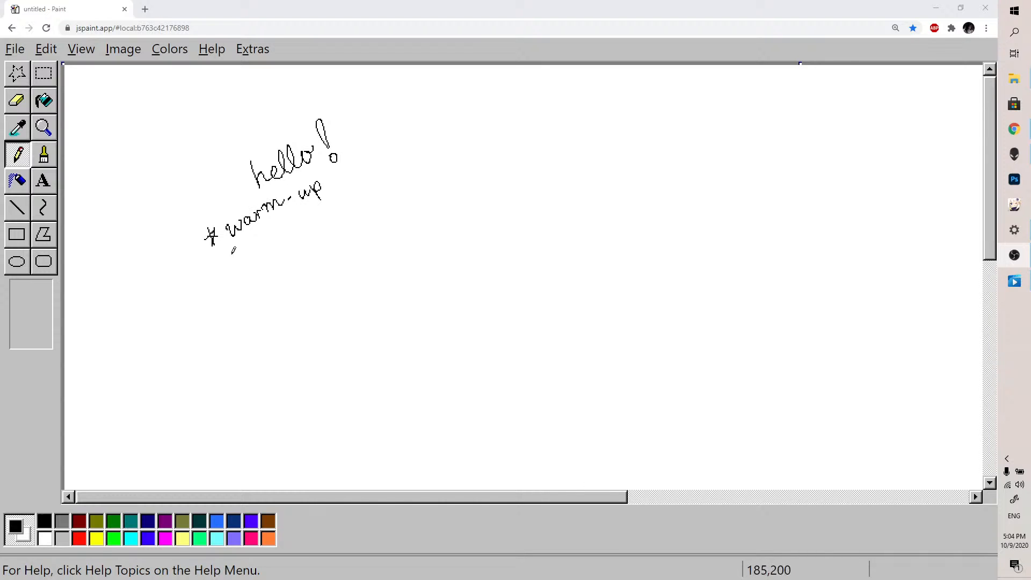
{"action": "left_click", "coordinate": [23, 186]}
{"action": "left_click", "coordinate": [42, 297]}
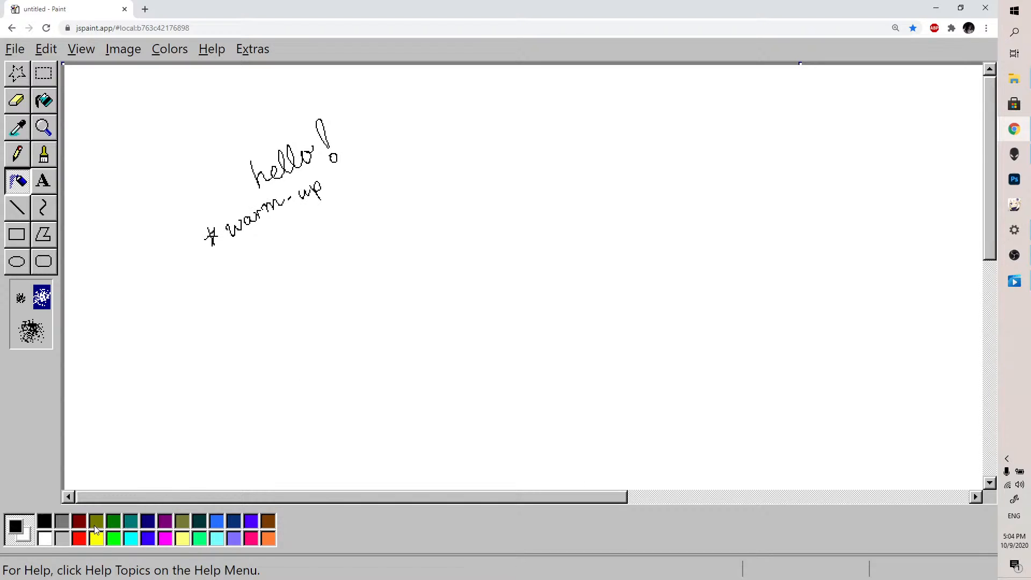
{"action": "double_click", "coordinate": [79, 521]}
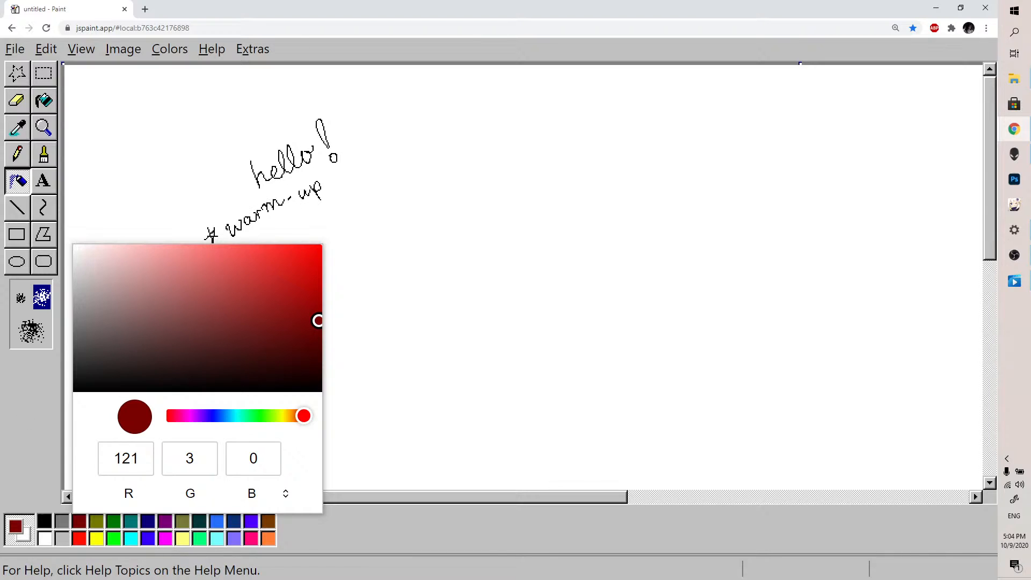
{"action": "left_click", "coordinate": [213, 242]}
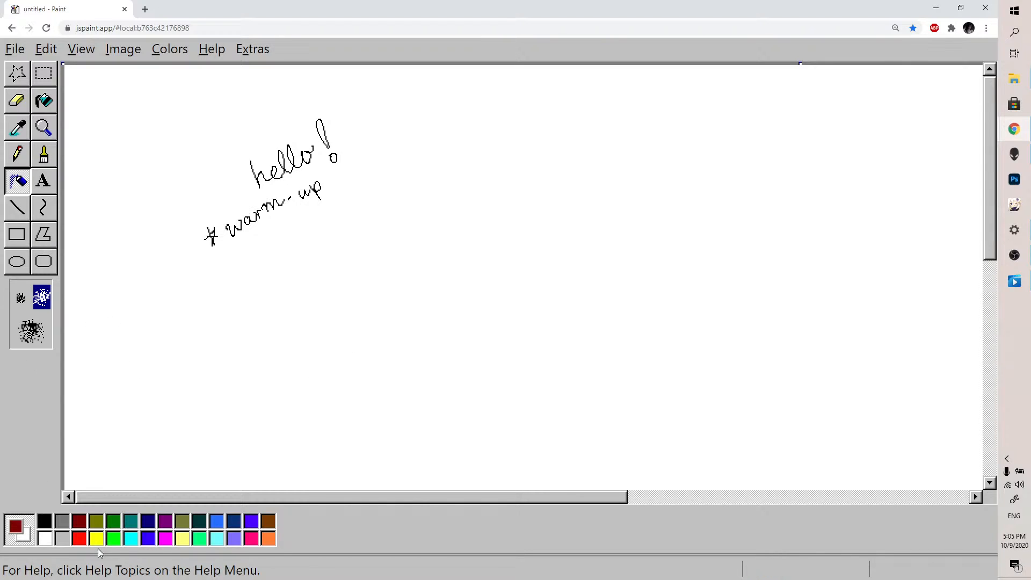
{"action": "left_click", "coordinate": [47, 522]}
{"action": "left_click", "coordinate": [19, 155]}
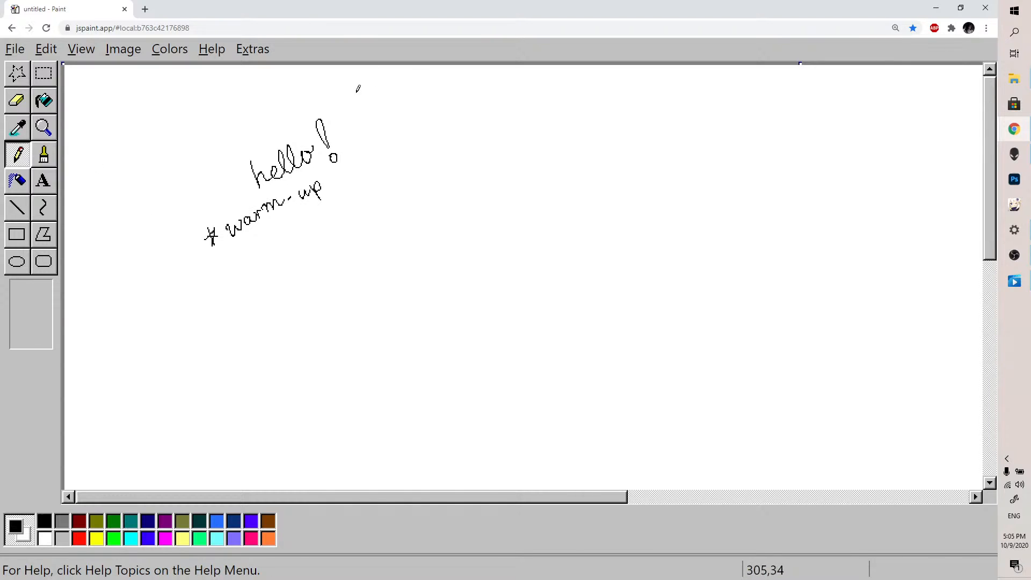
Handwrite "3 pieces of trash??" in black pencil beside "hello!" and add "warmth" below it
{"action": "mouse_move", "coordinate": [404, 122]}
{"action": "left_mouse_down"}
{"action": "mouse_move", "coordinate": [402, 133]}
{"action": "mouse_move", "coordinate": [431, 128]}
{"action": "left_mouse_up"}
{"action": "left_click_drag", "start_coordinate": [440, 118], "coordinate": [445, 122]}
{"action": "left_click", "coordinate": [439, 113]}
{"action": "mouse_move", "coordinate": [445, 121]}
{"action": "left_mouse_down"}
{"action": "mouse_move", "coordinate": [453, 115]}
{"action": "mouse_move", "coordinate": [452, 125]}
{"action": "left_mouse_up"}
{"action": "mouse_move", "coordinate": [462, 110]}
{"action": "left_mouse_down"}
{"action": "mouse_move", "coordinate": [462, 119]}
{"action": "mouse_move", "coordinate": [516, 90]}
{"action": "left_mouse_up"}
{"action": "left_click_drag", "start_coordinate": [512, 99], "coordinate": [519, 96]}
{"action": "mouse_move", "coordinate": [482, 131]}
{"action": "left_mouse_down"}
{"action": "mouse_move", "coordinate": [520, 132]}
{"action": "mouse_move", "coordinate": [558, 114]}
{"action": "left_mouse_up"}
{"action": "left_click", "coordinate": [546, 120]}
{"action": "left_click", "coordinate": [559, 119]}
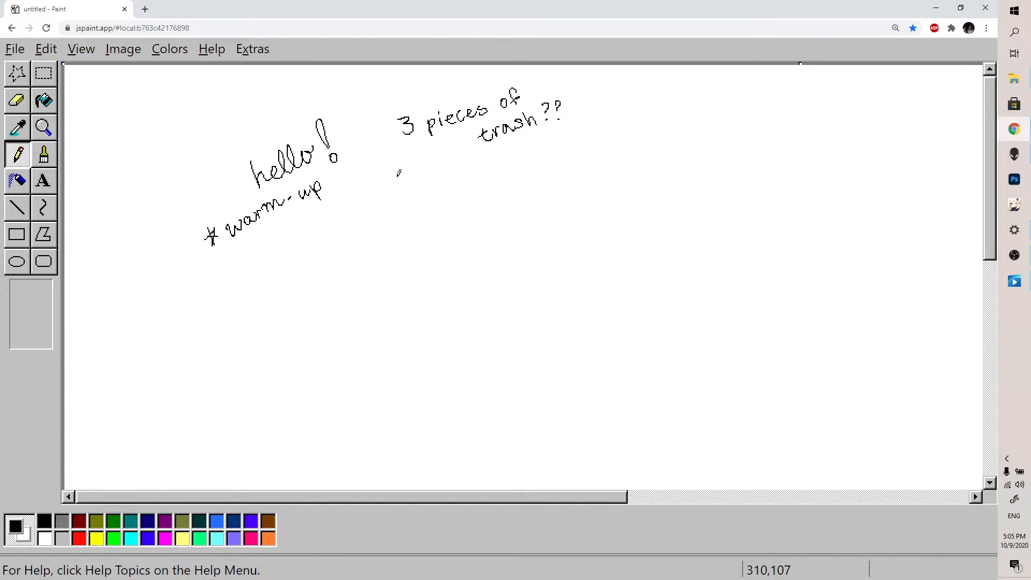
{"action": "mouse_move", "coordinate": [400, 174]}
{"action": "left_mouse_down"}
{"action": "mouse_move", "coordinate": [447, 160]}
{"action": "mouse_move", "coordinate": [469, 166]}
{"action": "left_mouse_up"}
{"action": "left_click_drag", "start_coordinate": [416, 208], "coordinate": [418, 204]}
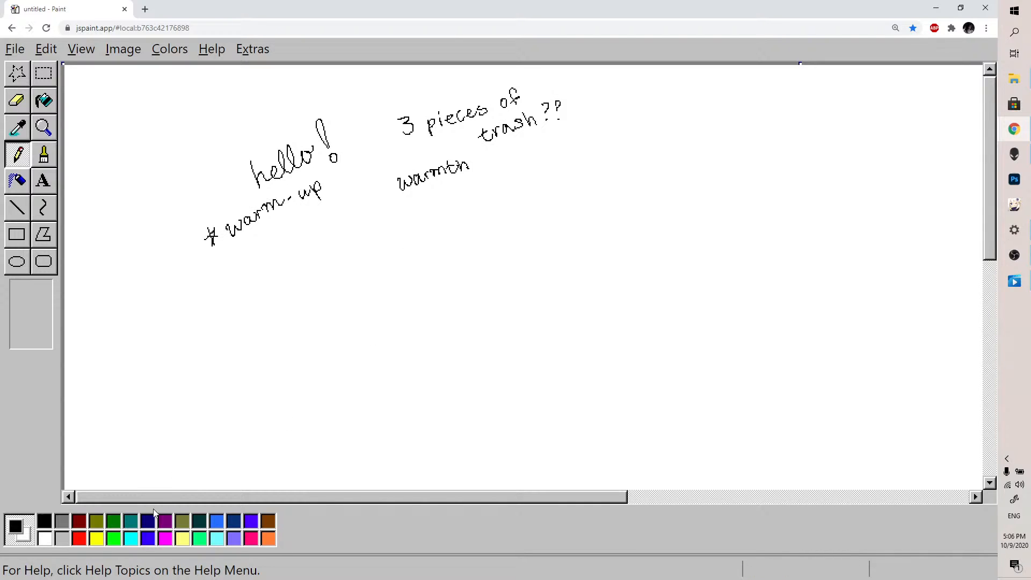
{"action": "double_click", "coordinate": [165, 538]}
{"action": "left_click", "coordinate": [247, 285]}
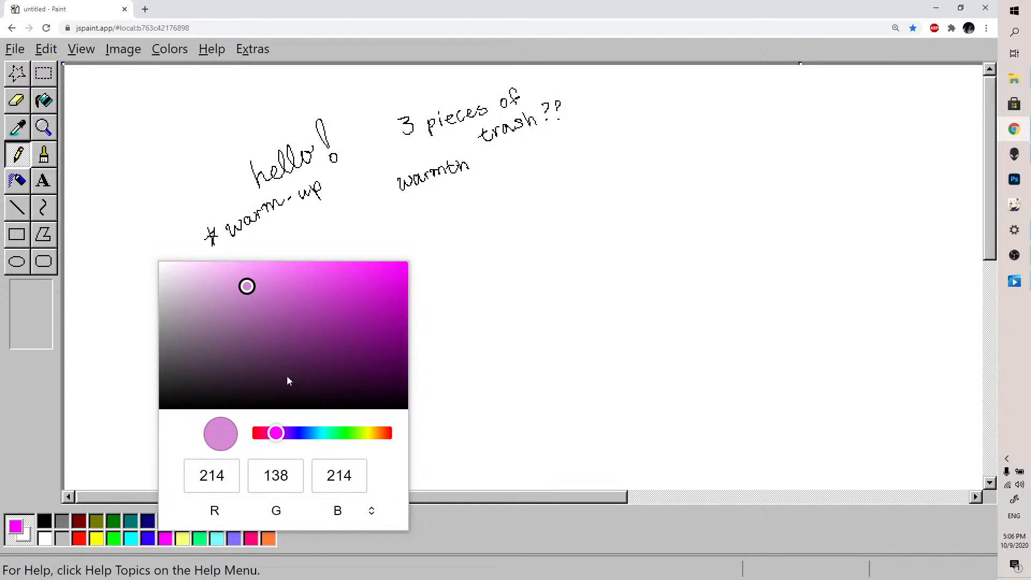
{"action": "left_click", "coordinate": [214, 268]}
{"action": "left_click", "coordinate": [285, 433]}
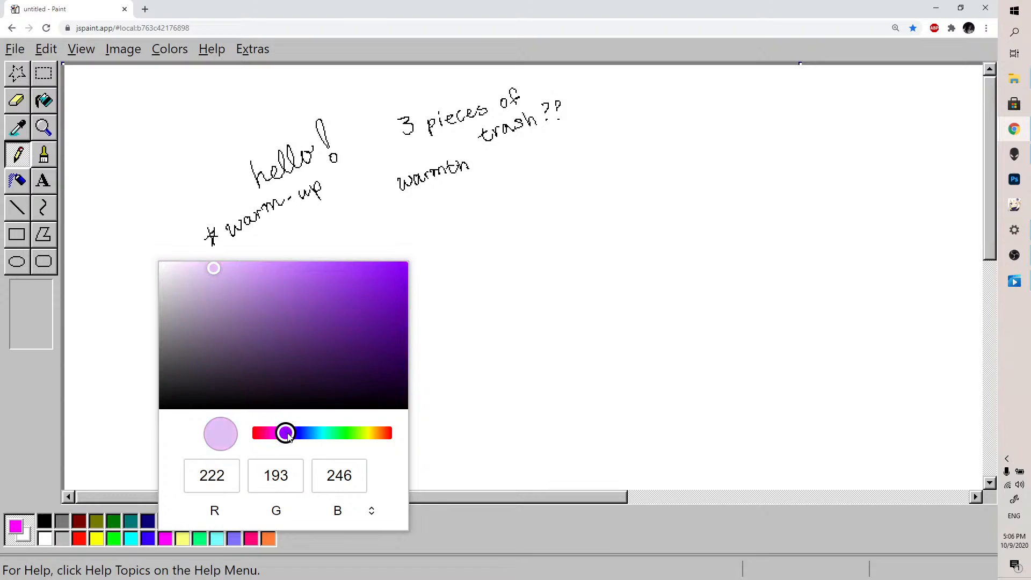
{"action": "left_click", "coordinate": [172, 541]}
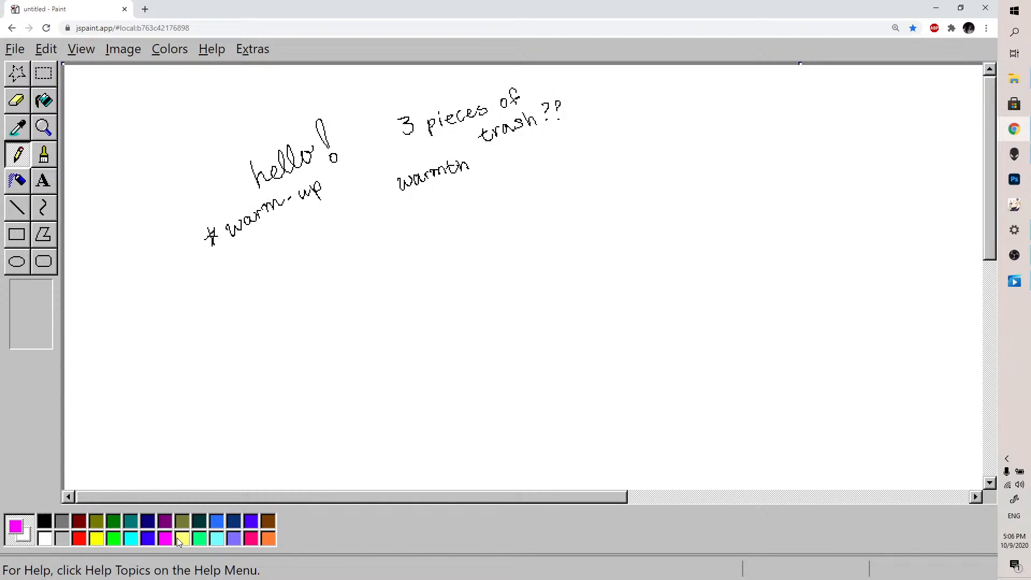
Change the magenta palette swatch to pale pink, RGB 246, 203, 246
{"action": "double_click", "coordinate": [169, 539]}
{"action": "left_click", "coordinate": [200, 269]}
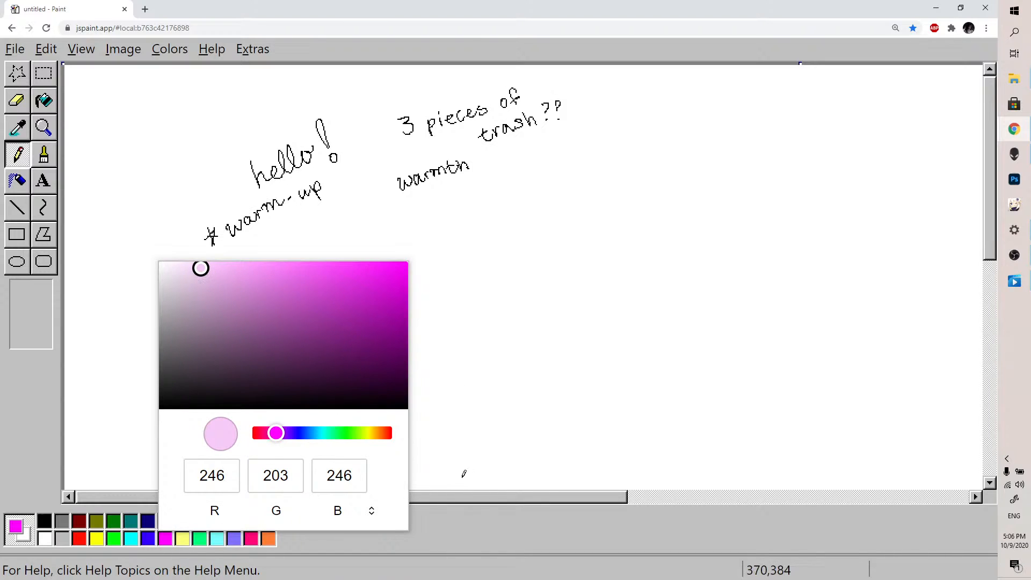
{"action": "left_click", "coordinate": [462, 440]}
{"action": "left_click", "coordinate": [182, 536]}
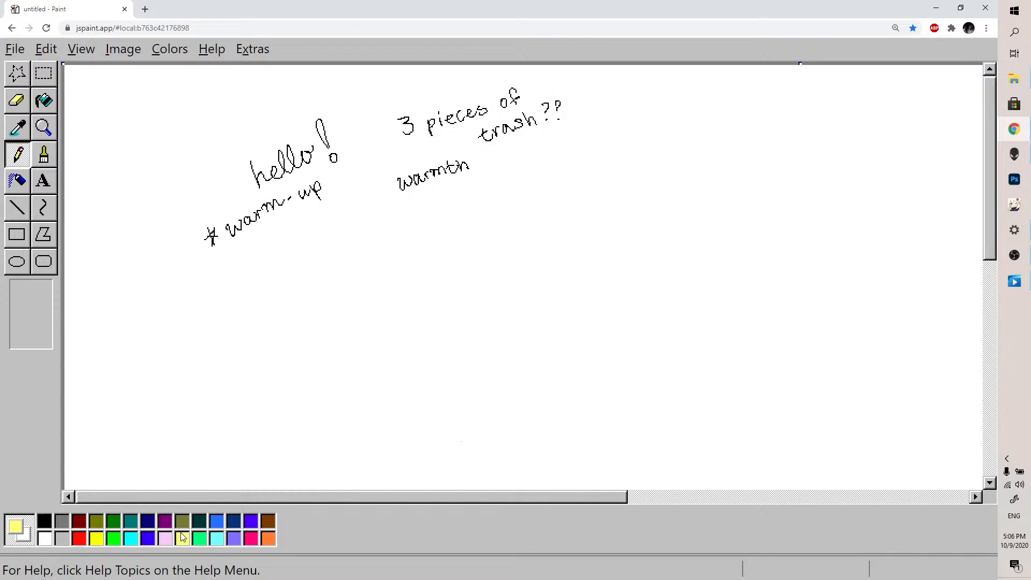
Change the olive swatch beside purple to pale yellow, RGB 234, 240, 137, and the darkest teal swatch to a soft teal
{"action": "double_click", "coordinate": [185, 520]}
{"action": "left_click", "coordinate": [283, 253]}
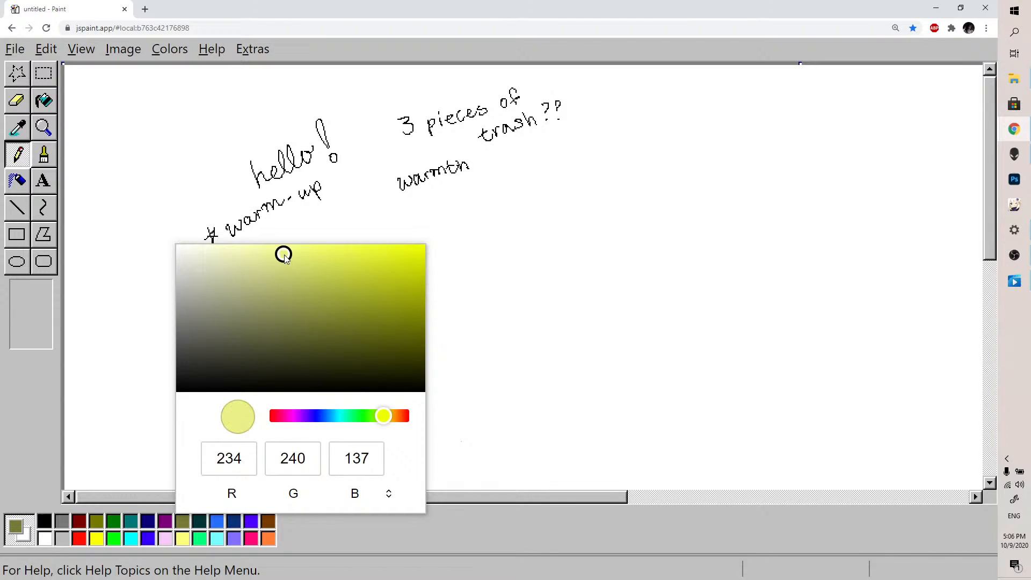
{"action": "left_click", "coordinate": [437, 531]}
{"action": "double_click", "coordinate": [196, 522]}
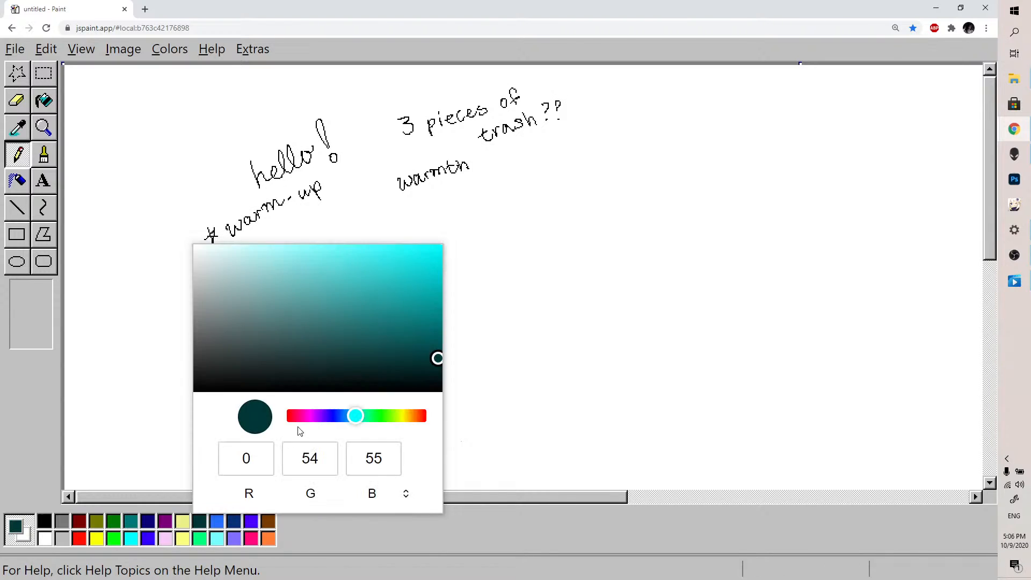
{"action": "left_click", "coordinate": [302, 286]}
{"action": "left_click", "coordinate": [494, 520]}
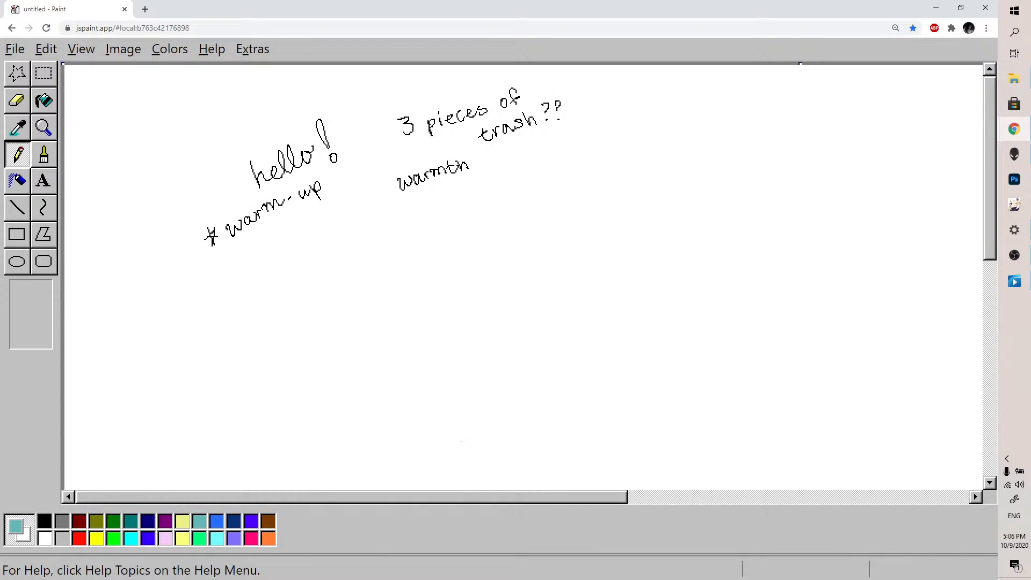
{"action": "key", "text": "alt+Tab"}
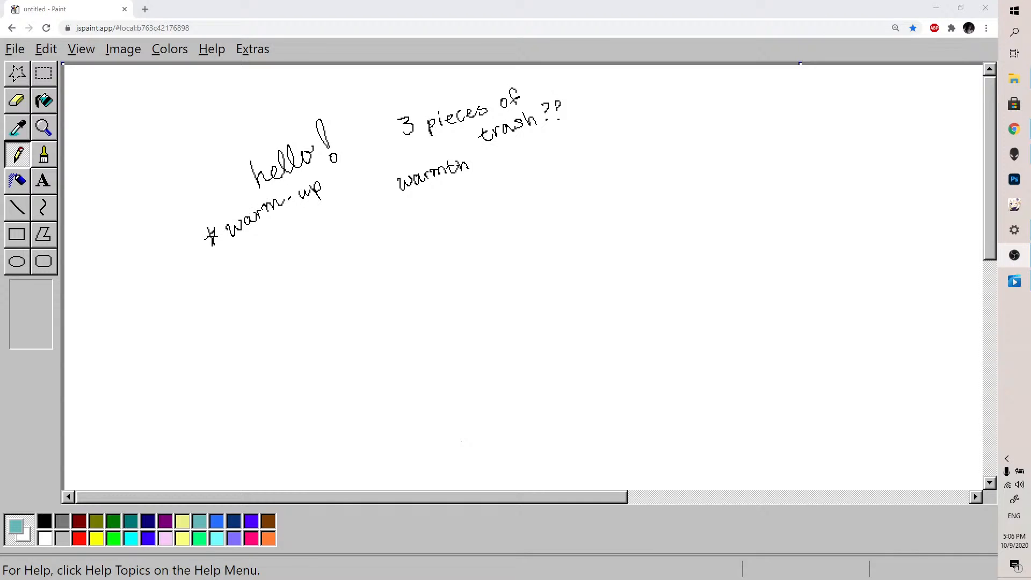
Change the navy swatch beside the violet one to a light periwinkle blue and the violet swatch to a softer purple
{"action": "double_click", "coordinate": [229, 526]}
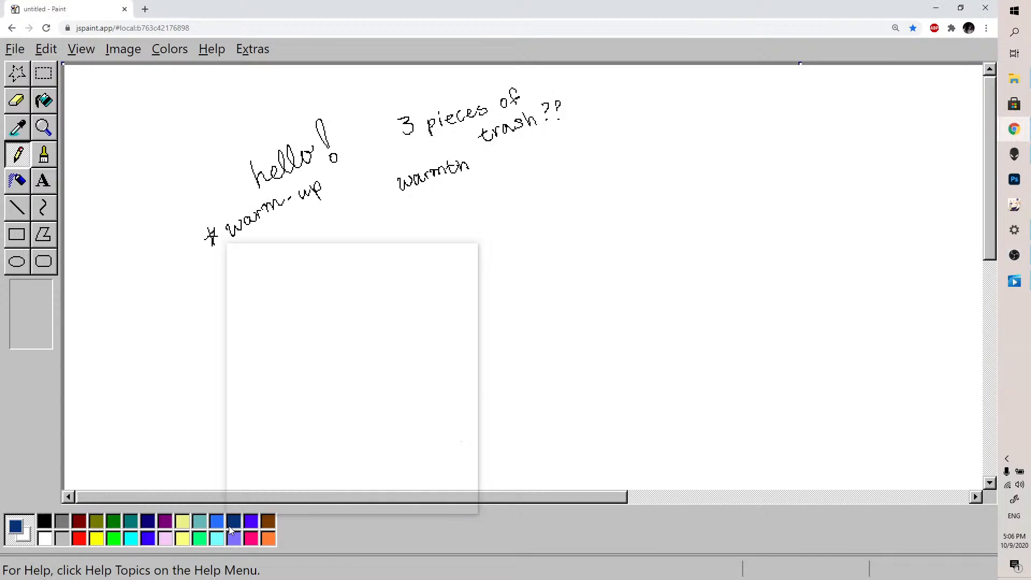
{"action": "left_click", "coordinate": [321, 265]}
{"action": "left_click", "coordinate": [416, 536]}
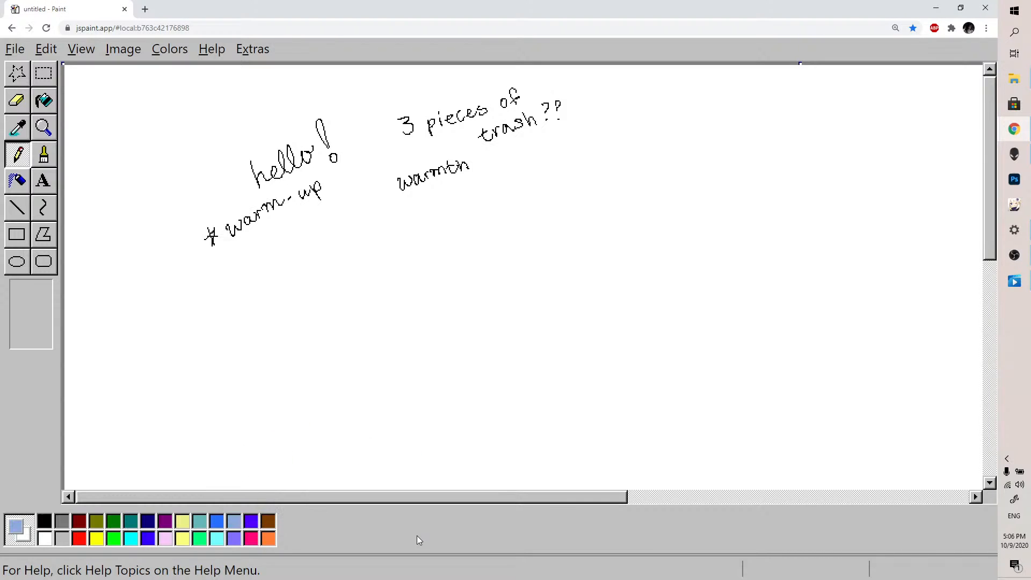
{"action": "double_click", "coordinate": [257, 520]}
{"action": "left_click", "coordinate": [381, 263]}
{"action": "left_click", "coordinate": [501, 531]}
Change the brown swatch to light orange, RGB 238, 166, 93, and the teal swatch beside green to light turquoise
{"action": "double_click", "coordinate": [272, 522]}
{"action": "left_click", "coordinate": [411, 253]}
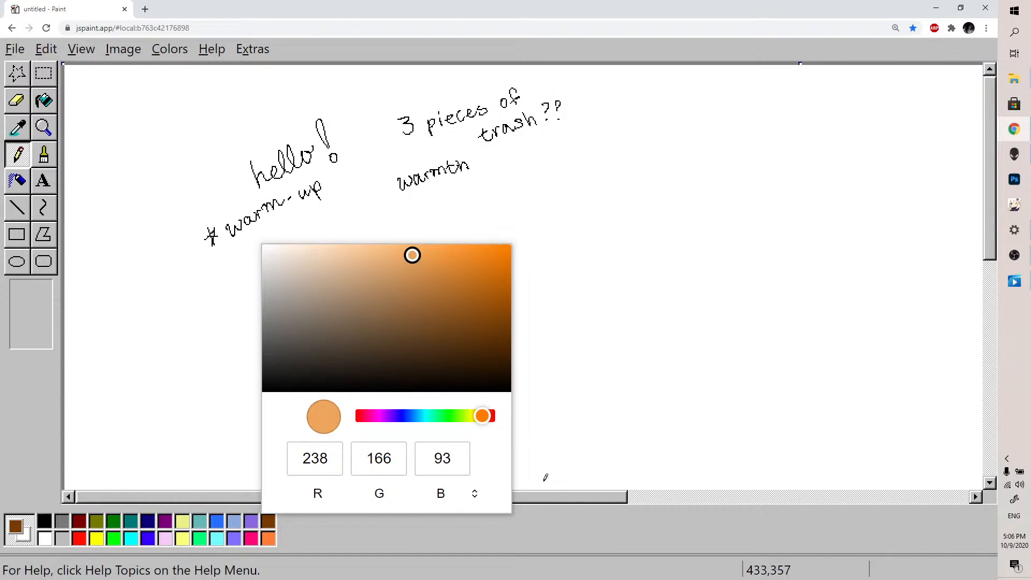
{"action": "left_click", "coordinate": [560, 559]}
{"action": "double_click", "coordinate": [130, 521]}
{"action": "left_click", "coordinate": [240, 269]}
{"action": "left_click", "coordinate": [445, 516]}
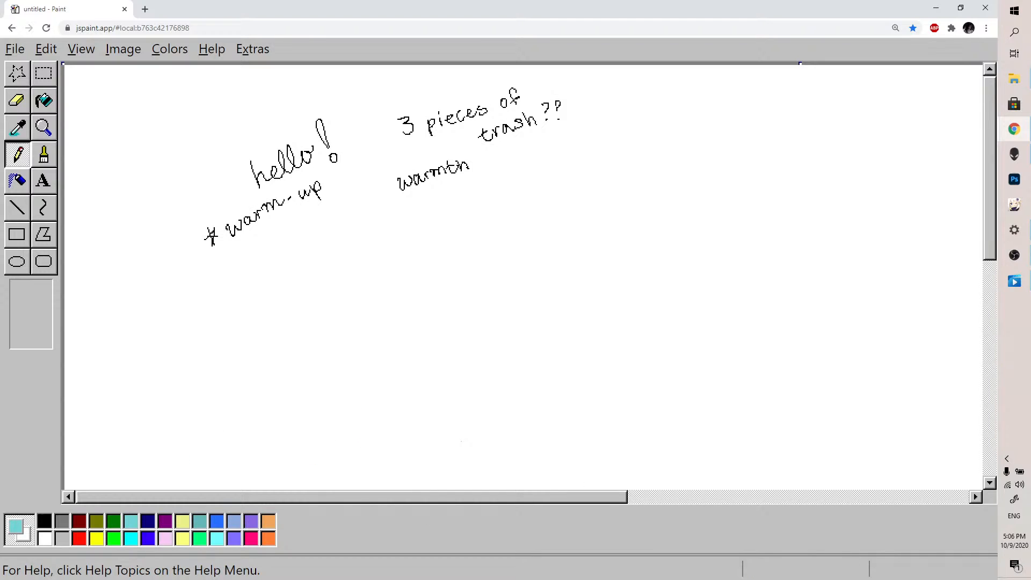
{"action": "left_click", "coordinate": [1014, 255]}
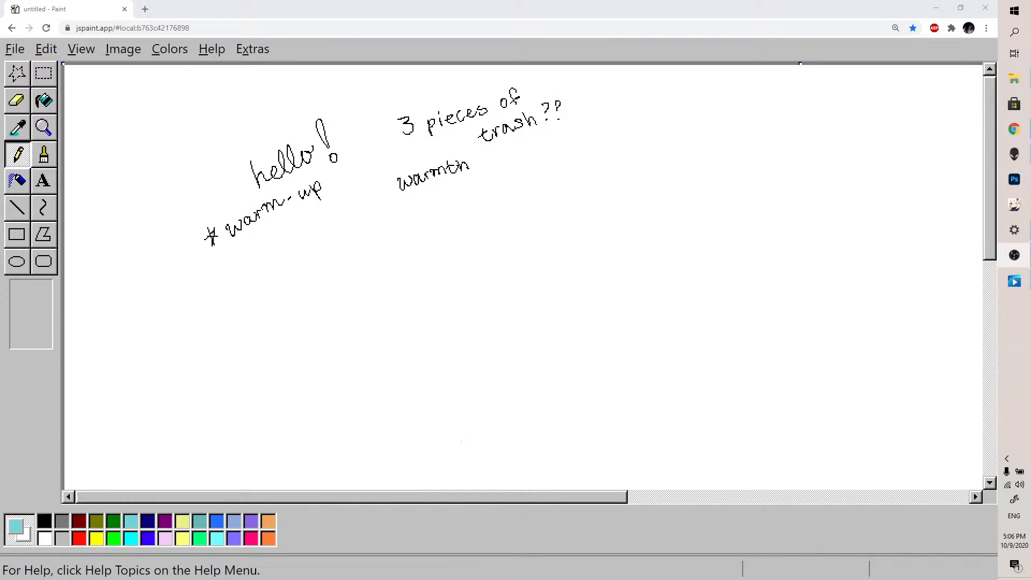
Draw a ring of radiating light orange strokes below "warm-up", layering periwinkle blue and pale pink strokes on its left side
{"action": "left_click", "coordinate": [270, 520]}
{"action": "mouse_move", "coordinate": [371, 288]}
{"action": "left_mouse_down"}
{"action": "mouse_move", "coordinate": [401, 284]}
{"action": "mouse_move", "coordinate": [404, 309]}
{"action": "mouse_move", "coordinate": [396, 303]}
{"action": "mouse_move", "coordinate": [405, 317]}
{"action": "mouse_move", "coordinate": [379, 316]}
{"action": "mouse_move", "coordinate": [370, 329]}
{"action": "mouse_move", "coordinate": [352, 283]}
{"action": "mouse_move", "coordinate": [331, 271]}
{"action": "mouse_move", "coordinate": [360, 276]}
{"action": "mouse_move", "coordinate": [349, 274]}
{"action": "mouse_move", "coordinate": [354, 296]}
{"action": "mouse_move", "coordinate": [340, 295]}
{"action": "mouse_move", "coordinate": [354, 297]}
{"action": "mouse_move", "coordinate": [357, 318]}
{"action": "left_mouse_up"}
{"action": "left_click", "coordinate": [234, 522]}
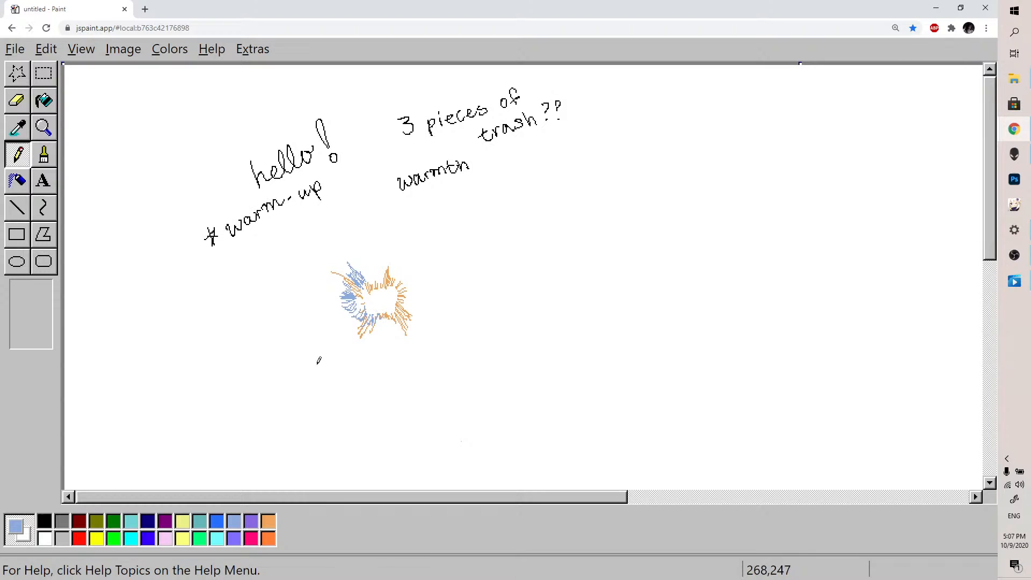
{"action": "left_click", "coordinate": [170, 536]}
{"action": "mouse_move", "coordinate": [363, 314]}
{"action": "left_mouse_down"}
{"action": "mouse_move", "coordinate": [338, 317]}
{"action": "mouse_move", "coordinate": [340, 286]}
{"action": "mouse_move", "coordinate": [357, 266]}
{"action": "left_mouse_up"}
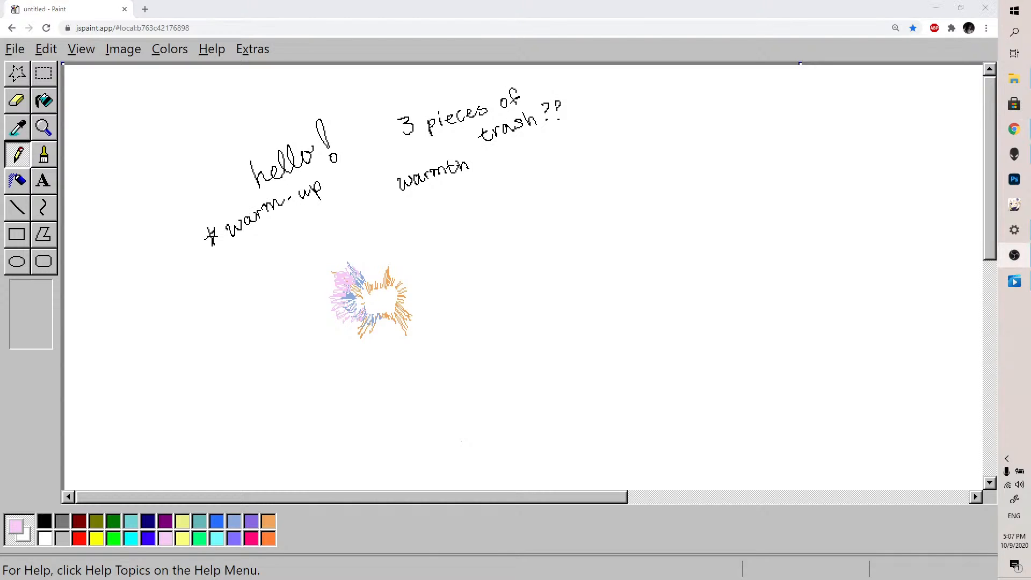
Add pale pink strokes along the burst's top and right sides, and outline a small and a large star beside it
{"action": "left_click", "coordinate": [388, 270]}
{"action": "mouse_move", "coordinate": [395, 257]}
{"action": "left_mouse_down"}
{"action": "mouse_move", "coordinate": [396, 273]}
{"action": "mouse_move", "coordinate": [410, 270]}
{"action": "mouse_move", "coordinate": [376, 274]}
{"action": "left_mouse_up"}
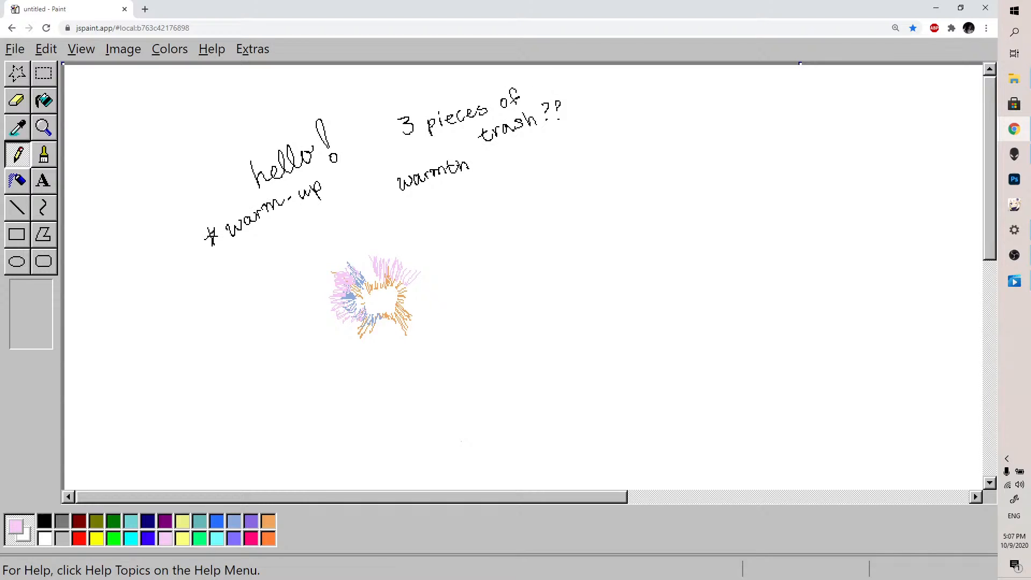
{"action": "key", "text": "alt+Tab"}
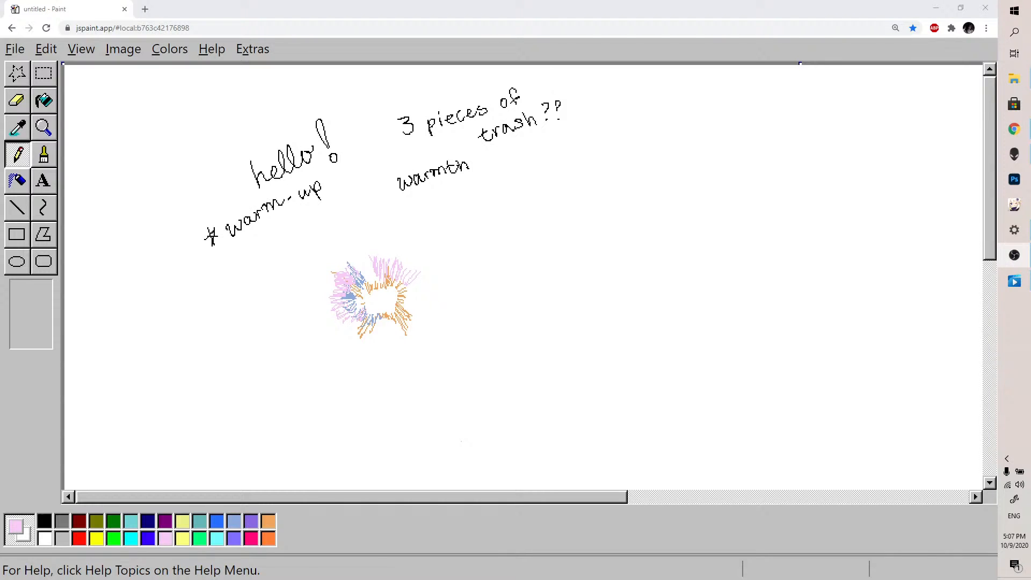
{"action": "left_click", "coordinate": [408, 311]}
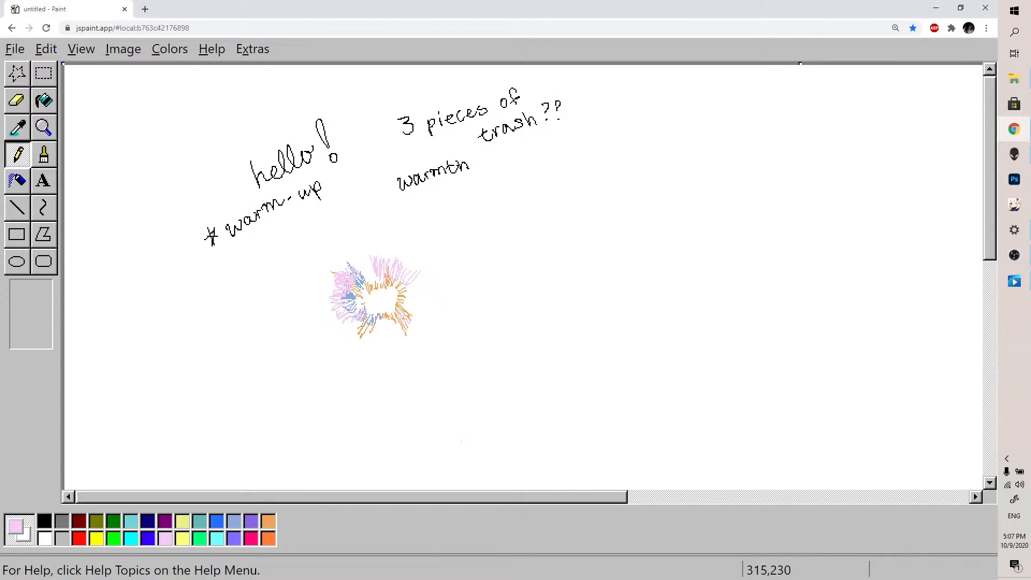
{"action": "left_click_drag", "start_coordinate": [422, 296], "coordinate": [432, 294]}
{"action": "mouse_move", "coordinate": [419, 290]}
{"action": "left_mouse_down"}
{"action": "mouse_move", "coordinate": [438, 289]}
{"action": "mouse_move", "coordinate": [435, 266]}
{"action": "mouse_move", "coordinate": [444, 285]}
{"action": "left_mouse_up"}
{"action": "mouse_move", "coordinate": [490, 215]}
{"action": "left_mouse_down"}
{"action": "mouse_move", "coordinate": [511, 202]}
{"action": "mouse_move", "coordinate": [513, 217]}
{"action": "mouse_move", "coordinate": [531, 214]}
{"action": "mouse_move", "coordinate": [517, 225]}
{"action": "mouse_move", "coordinate": [507, 263]}
{"action": "mouse_move", "coordinate": [493, 232]}
{"action": "mouse_move", "coordinate": [485, 245]}
{"action": "mouse_move", "coordinate": [489, 232]}
{"action": "mouse_move", "coordinate": [454, 229]}
{"action": "mouse_move", "coordinate": [485, 212]}
{"action": "left_mouse_up"}
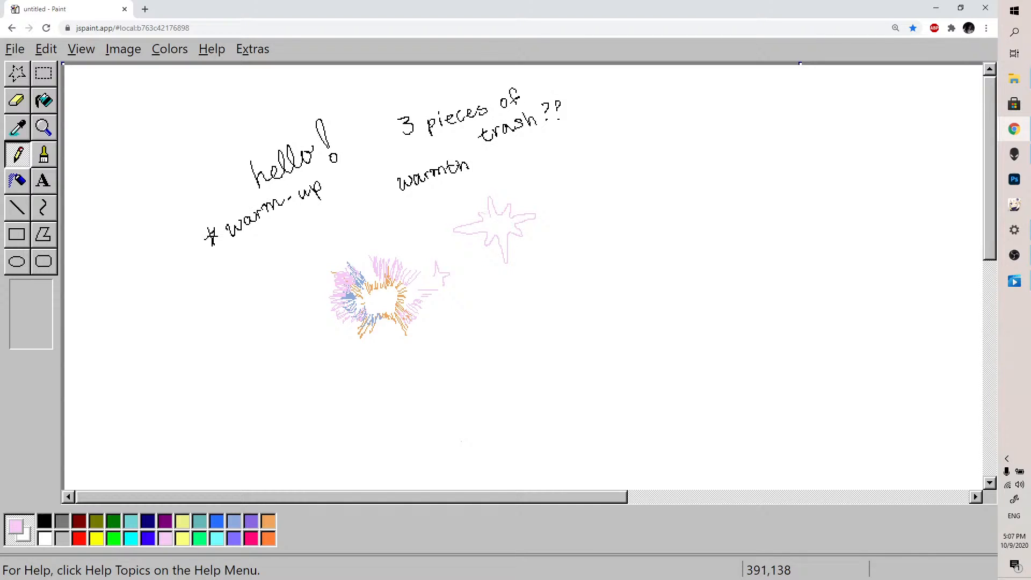
Draw a short blue stroke above the large star and change that blue swatch to a lighter, softer blue
{"action": "left_click", "coordinate": [219, 521]}
{"action": "left_click_drag", "start_coordinate": [521, 187], "coordinate": [529, 158]}
{"action": "double_click", "coordinate": [212, 524]}
{"action": "left_click", "coordinate": [338, 252]}
{"action": "left_click", "coordinate": [530, 536]}
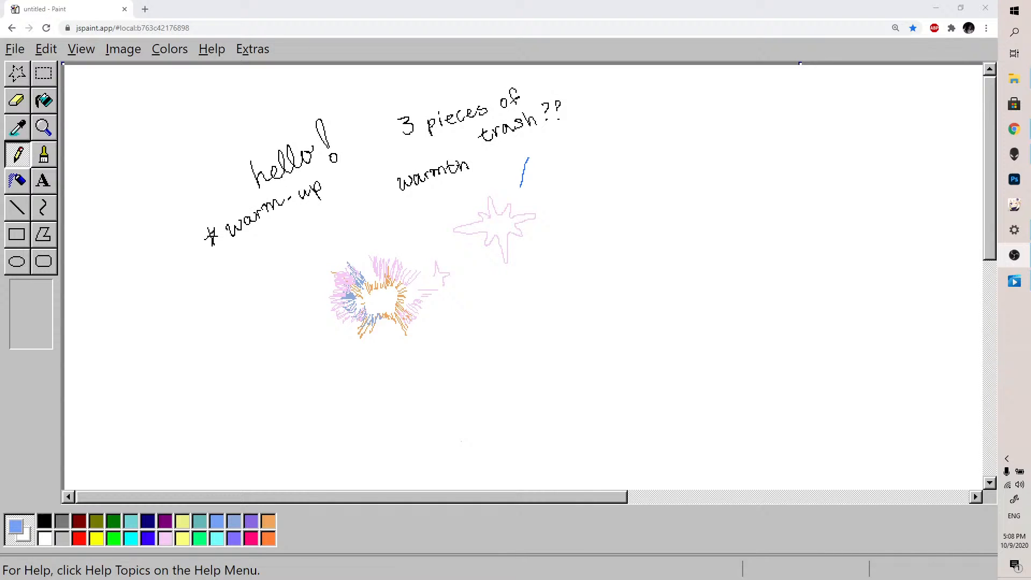
Sketch a comet-like tail of long light blue streaks sweeping from the large star toward the canvas's upper-right area
{"action": "mouse_move", "coordinate": [521, 187]}
{"action": "left_mouse_down"}
{"action": "mouse_move", "coordinate": [546, 156]}
{"action": "mouse_move", "coordinate": [562, 147]}
{"action": "mouse_move", "coordinate": [571, 157]}
{"action": "mouse_move", "coordinate": [583, 132]}
{"action": "mouse_move", "coordinate": [633, 100]}
{"action": "mouse_move", "coordinate": [588, 129]}
{"action": "mouse_move", "coordinate": [583, 120]}
{"action": "mouse_move", "coordinate": [576, 165]}
{"action": "mouse_move", "coordinate": [615, 126]}
{"action": "mouse_move", "coordinate": [674, 98]}
{"action": "left_mouse_up"}
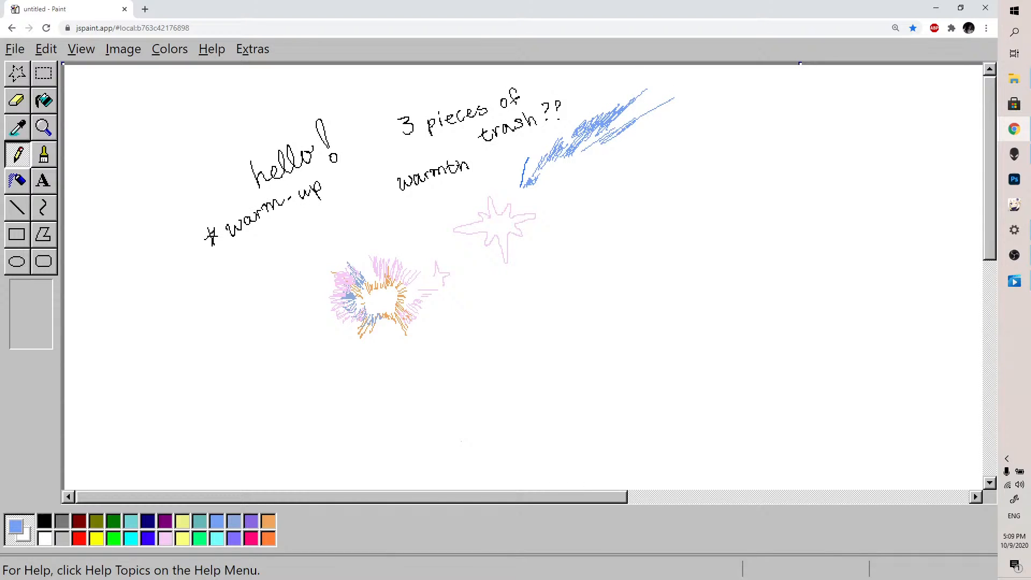
{"action": "left_click", "coordinate": [1014, 255]}
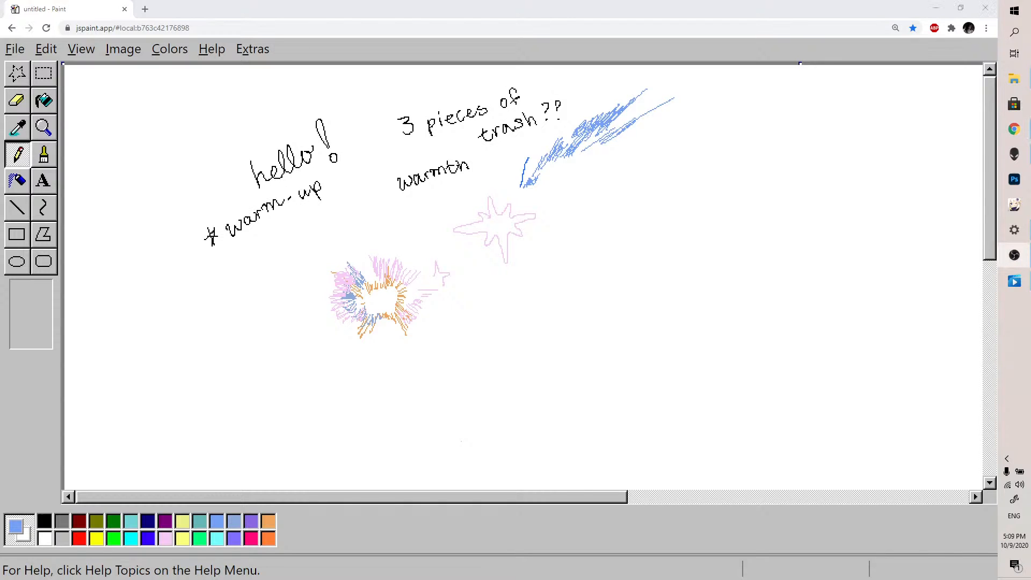
{"action": "mouse_move", "coordinate": [562, 170]}
{"action": "left_mouse_down"}
{"action": "mouse_move", "coordinate": [557, 182]}
{"action": "mouse_move", "coordinate": [614, 152]}
{"action": "left_mouse_up"}
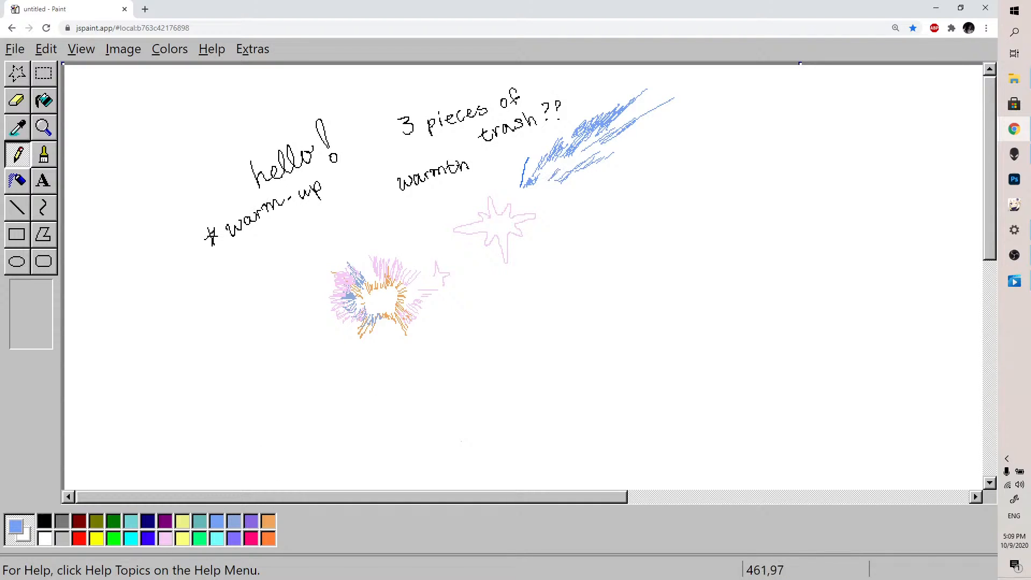
{"action": "mouse_move", "coordinate": [551, 169]}
{"action": "left_mouse_down"}
{"action": "mouse_move", "coordinate": [534, 188]}
{"action": "mouse_move", "coordinate": [550, 177]}
{"action": "mouse_move", "coordinate": [552, 190]}
{"action": "mouse_move", "coordinate": [757, 69]}
{"action": "mouse_move", "coordinate": [623, 153]}
{"action": "mouse_move", "coordinate": [786, 68]}
{"action": "left_mouse_up"}
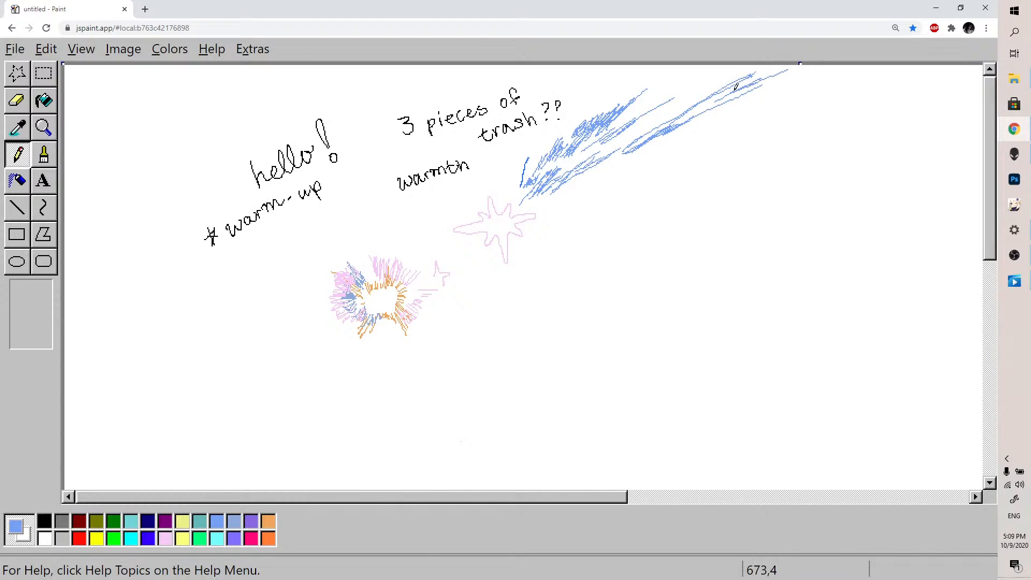
{"action": "mouse_move", "coordinate": [582, 174]}
{"action": "left_mouse_down"}
{"action": "mouse_move", "coordinate": [708, 122]}
{"action": "mouse_move", "coordinate": [848, 92]}
{"action": "mouse_move", "coordinate": [671, 144]}
{"action": "mouse_move", "coordinate": [659, 161]}
{"action": "mouse_move", "coordinate": [841, 90]}
{"action": "mouse_move", "coordinate": [622, 171]}
{"action": "mouse_move", "coordinate": [641, 163]}
{"action": "mouse_move", "coordinate": [588, 189]}
{"action": "mouse_move", "coordinate": [537, 244]}
{"action": "left_mouse_up"}
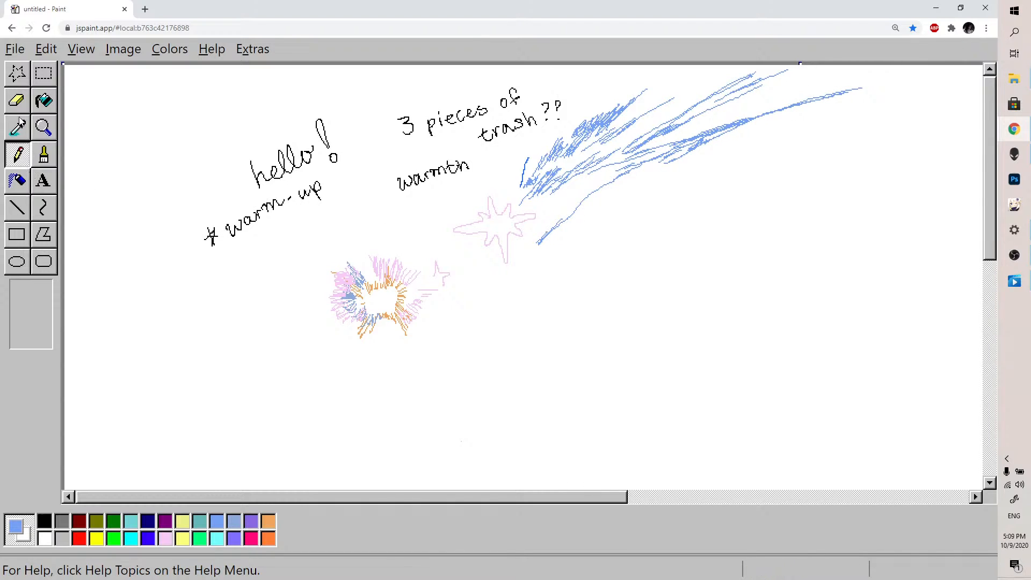
Erase the colourful burst, both stars, and the handwritten notes "3 pieces of trash??" and "warmth"
{"action": "left_click", "coordinate": [16, 100]}
{"action": "mouse_move", "coordinate": [502, 204]}
{"action": "left_mouse_down"}
{"action": "mouse_move", "coordinate": [478, 205]}
{"action": "mouse_move", "coordinate": [459, 237]}
{"action": "mouse_move", "coordinate": [510, 203]}
{"action": "mouse_move", "coordinate": [514, 226]}
{"action": "mouse_move", "coordinate": [532, 218]}
{"action": "mouse_move", "coordinate": [500, 266]}
{"action": "mouse_move", "coordinate": [480, 234]}
{"action": "mouse_move", "coordinate": [440, 209]}
{"action": "mouse_move", "coordinate": [437, 177]}
{"action": "mouse_move", "coordinate": [448, 144]}
{"action": "mouse_move", "coordinate": [484, 152]}
{"action": "mouse_move", "coordinate": [477, 158]}
{"action": "mouse_move", "coordinate": [493, 142]}
{"action": "mouse_move", "coordinate": [450, 134]}
{"action": "mouse_move", "coordinate": [460, 117]}
{"action": "mouse_move", "coordinate": [512, 102]}
{"action": "mouse_move", "coordinate": [423, 113]}
{"action": "mouse_move", "coordinate": [386, 145]}
{"action": "mouse_move", "coordinate": [525, 94]}
{"action": "mouse_move", "coordinate": [404, 325]}
{"action": "mouse_move", "coordinate": [388, 316]}
{"action": "mouse_move", "coordinate": [410, 242]}
{"action": "mouse_move", "coordinate": [341, 326]}
{"action": "mouse_move", "coordinate": [356, 249]}
{"action": "mouse_move", "coordinate": [315, 314]}
{"action": "mouse_move", "coordinate": [346, 316]}
{"action": "mouse_move", "coordinate": [403, 264]}
{"action": "mouse_move", "coordinate": [386, 344]}
{"action": "mouse_move", "coordinate": [410, 327]}
{"action": "mouse_move", "coordinate": [369, 319]}
{"action": "left_mouse_up"}
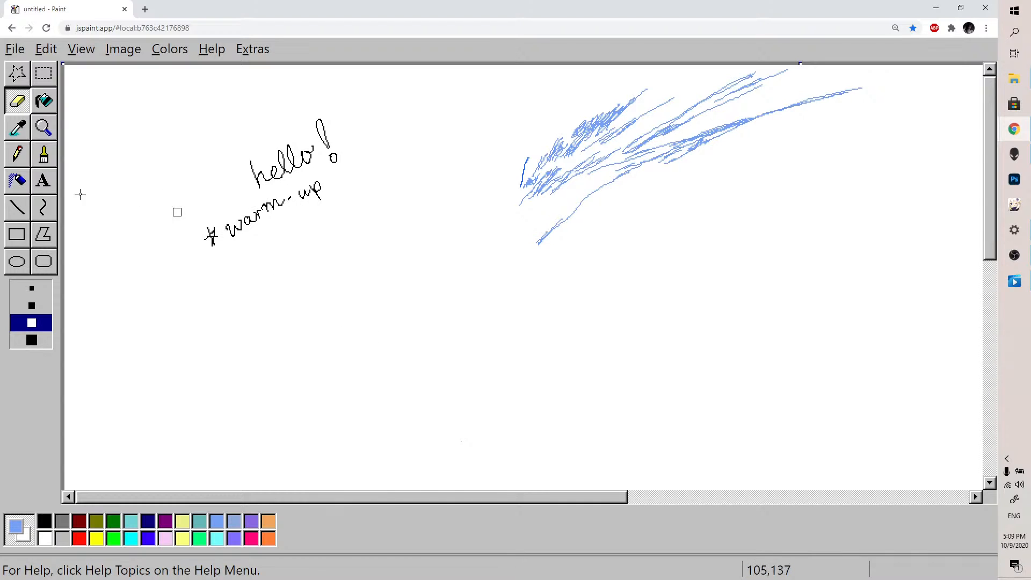
Extend the blue streaks toward the lower left and layer teal streaks along them, fanning some out to the right and others downward
{"action": "left_click", "coordinate": [17, 154]}
{"action": "mouse_move", "coordinate": [525, 244]}
{"action": "left_mouse_down"}
{"action": "mouse_move", "coordinate": [484, 295]}
{"action": "mouse_move", "coordinate": [538, 222]}
{"action": "mouse_move", "coordinate": [535, 232]}
{"action": "mouse_move", "coordinate": [572, 196]}
{"action": "mouse_move", "coordinate": [586, 200]}
{"action": "mouse_move", "coordinate": [638, 172]}
{"action": "mouse_move", "coordinate": [626, 168]}
{"action": "mouse_move", "coordinate": [739, 99]}
{"action": "mouse_move", "coordinate": [645, 146]}
{"action": "mouse_move", "coordinate": [661, 140]}
{"action": "left_mouse_up"}
{"action": "left_click", "coordinate": [132, 521]}
{"action": "mouse_move", "coordinate": [640, 176]}
{"action": "left_mouse_down"}
{"action": "mouse_move", "coordinate": [721, 140]}
{"action": "mouse_move", "coordinate": [928, 218]}
{"action": "left_mouse_up"}
{"action": "mouse_move", "coordinate": [751, 156]}
{"action": "left_mouse_down"}
{"action": "mouse_move", "coordinate": [897, 141]}
{"action": "mouse_move", "coordinate": [768, 140]}
{"action": "mouse_move", "coordinate": [923, 102]}
{"action": "mouse_move", "coordinate": [771, 133]}
{"action": "mouse_move", "coordinate": [852, 107]}
{"action": "mouse_move", "coordinate": [821, 112]}
{"action": "left_mouse_up"}
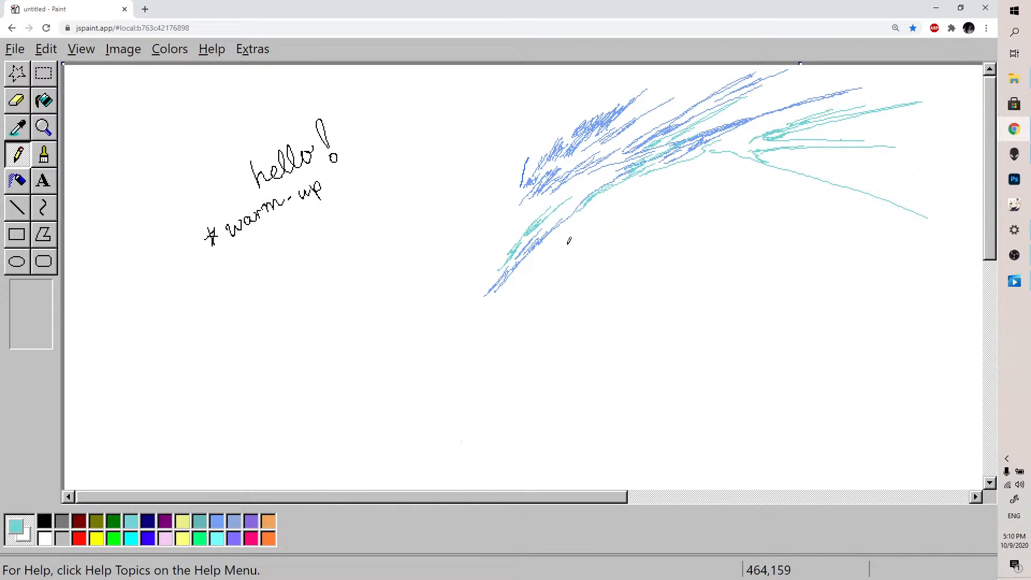
{"action": "left_click_drag", "start_coordinate": [592, 204], "coordinate": [406, 455]}
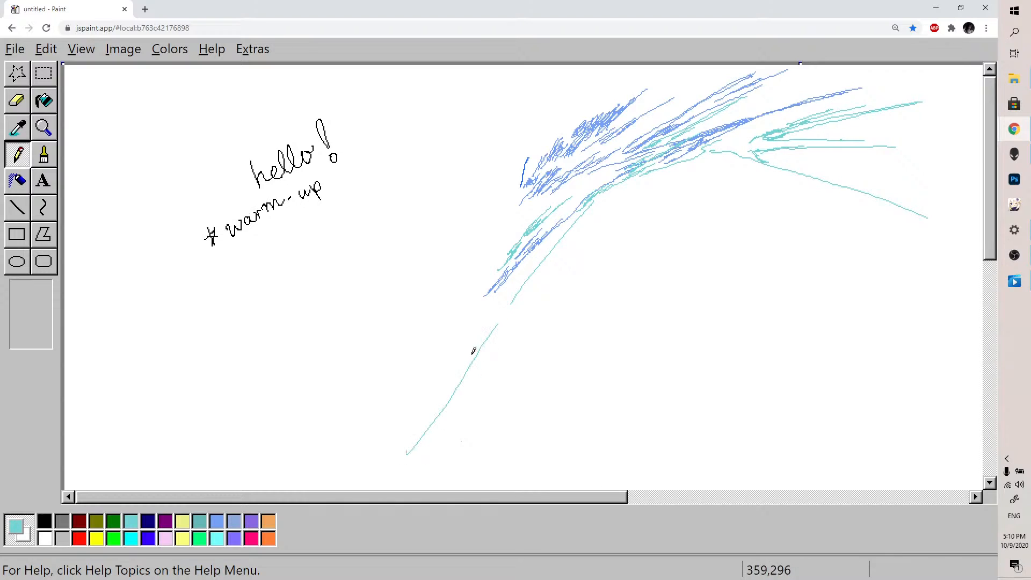
{"action": "mouse_move", "coordinate": [486, 347]}
{"action": "left_mouse_down"}
{"action": "mouse_move", "coordinate": [523, 300]}
{"action": "mouse_move", "coordinate": [543, 312]}
{"action": "mouse_move", "coordinate": [505, 302]}
{"action": "mouse_move", "coordinate": [621, 187]}
{"action": "mouse_move", "coordinate": [645, 177]}
{"action": "mouse_move", "coordinate": [602, 275]}
{"action": "left_mouse_up"}
{"action": "left_click_drag", "start_coordinate": [621, 200], "coordinate": [593, 312]}
Sketch a blue mountain peak below the streaks with a ridge descending to the lower right, hatching its shaded faces
{"action": "left_click", "coordinate": [217, 520]}
{"action": "mouse_move", "coordinate": [535, 268]}
{"action": "left_mouse_down"}
{"action": "mouse_move", "coordinate": [557, 236]}
{"action": "mouse_move", "coordinate": [546, 245]}
{"action": "left_mouse_up"}
{"action": "mouse_move", "coordinate": [546, 332]}
{"action": "left_mouse_down"}
{"action": "mouse_move", "coordinate": [584, 270]}
{"action": "mouse_move", "coordinate": [635, 236]}
{"action": "mouse_move", "coordinate": [650, 251]}
{"action": "mouse_move", "coordinate": [658, 352]}
{"action": "left_mouse_up"}
{"action": "mouse_move", "coordinate": [652, 299]}
{"action": "left_mouse_down"}
{"action": "mouse_move", "coordinate": [640, 349]}
{"action": "mouse_move", "coordinate": [656, 313]}
{"action": "mouse_move", "coordinate": [635, 344]}
{"action": "mouse_move", "coordinate": [674, 352]}
{"action": "mouse_move", "coordinate": [727, 416]}
{"action": "mouse_move", "coordinate": [701, 405]}
{"action": "mouse_move", "coordinate": [689, 427]}
{"action": "mouse_move", "coordinate": [712, 422]}
{"action": "mouse_move", "coordinate": [755, 436]}
{"action": "mouse_move", "coordinate": [732, 421]}
{"action": "mouse_move", "coordinate": [774, 438]}
{"action": "mouse_move", "coordinate": [762, 428]}
{"action": "mouse_move", "coordinate": [769, 419]}
{"action": "mouse_move", "coordinate": [759, 426]}
{"action": "mouse_move", "coordinate": [765, 418]}
{"action": "mouse_move", "coordinate": [796, 430]}
{"action": "left_mouse_up"}
{"action": "mouse_move", "coordinate": [694, 417]}
{"action": "left_mouse_down"}
{"action": "mouse_move", "coordinate": [710, 401]}
{"action": "mouse_move", "coordinate": [694, 370]}
{"action": "mouse_move", "coordinate": [716, 393]}
{"action": "mouse_move", "coordinate": [699, 385]}
{"action": "mouse_move", "coordinate": [698, 397]}
{"action": "mouse_move", "coordinate": [743, 432]}
{"action": "left_mouse_up"}
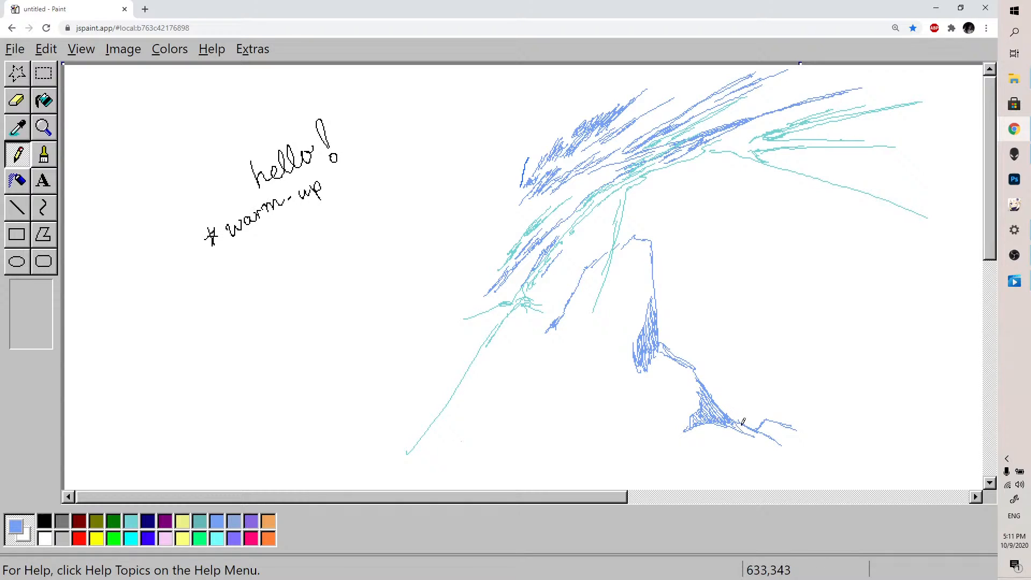
Hatch the inside of the peak's right face and its base with darker teal, adding muted blue strokes beside the face
{"action": "left_click", "coordinate": [199, 521]}
{"action": "mouse_move", "coordinate": [630, 334]}
{"action": "left_mouse_down"}
{"action": "mouse_move", "coordinate": [635, 326]}
{"action": "mouse_move", "coordinate": [607, 323]}
{"action": "mouse_move", "coordinate": [650, 289]}
{"action": "mouse_move", "coordinate": [638, 284]}
{"action": "left_mouse_up"}
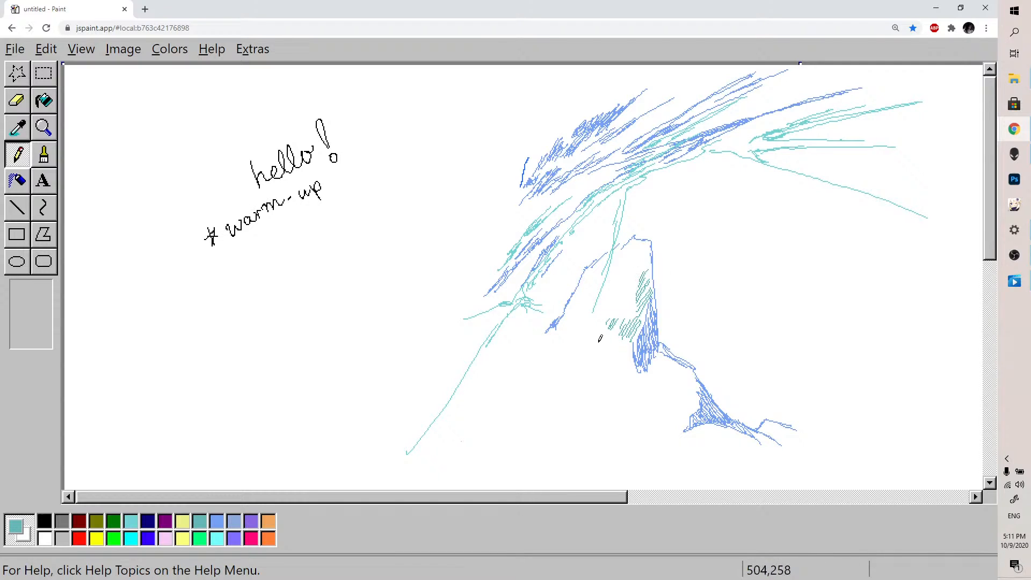
{"action": "left_click_drag", "start_coordinate": [592, 327], "coordinate": [582, 336]}
{"action": "left_click", "coordinate": [234, 522]}
{"action": "mouse_move", "coordinate": [643, 277]}
{"action": "left_mouse_down"}
{"action": "mouse_move", "coordinate": [633, 283]}
{"action": "mouse_move", "coordinate": [648, 259]}
{"action": "mouse_move", "coordinate": [644, 272]}
{"action": "left_mouse_up"}
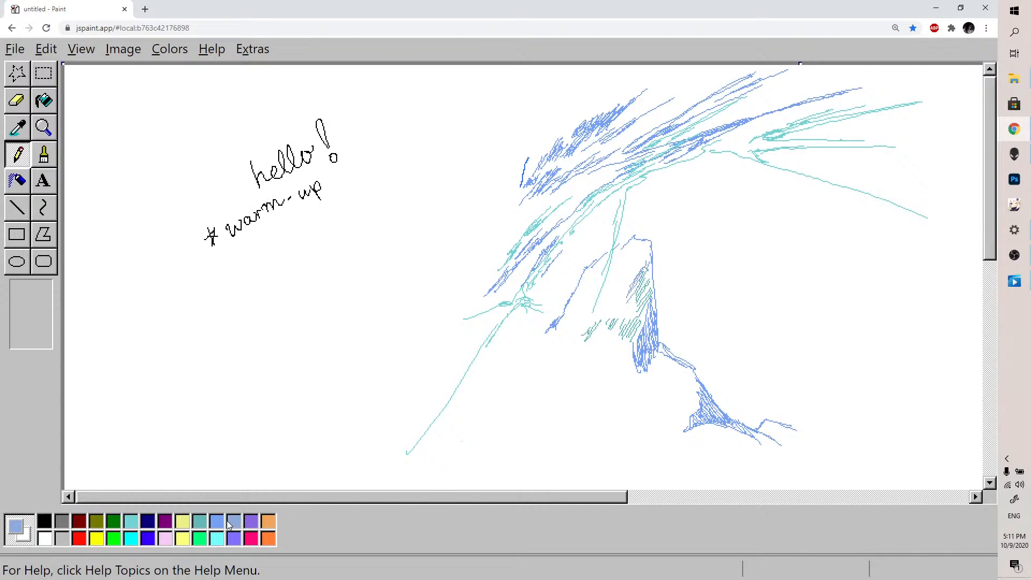
Change the purple palette swatch to a pale lavender-blue with RGB 214, 221, 255
{"action": "double_click", "coordinate": [251, 522]}
{"action": "left_click", "coordinate": [387, 416]}
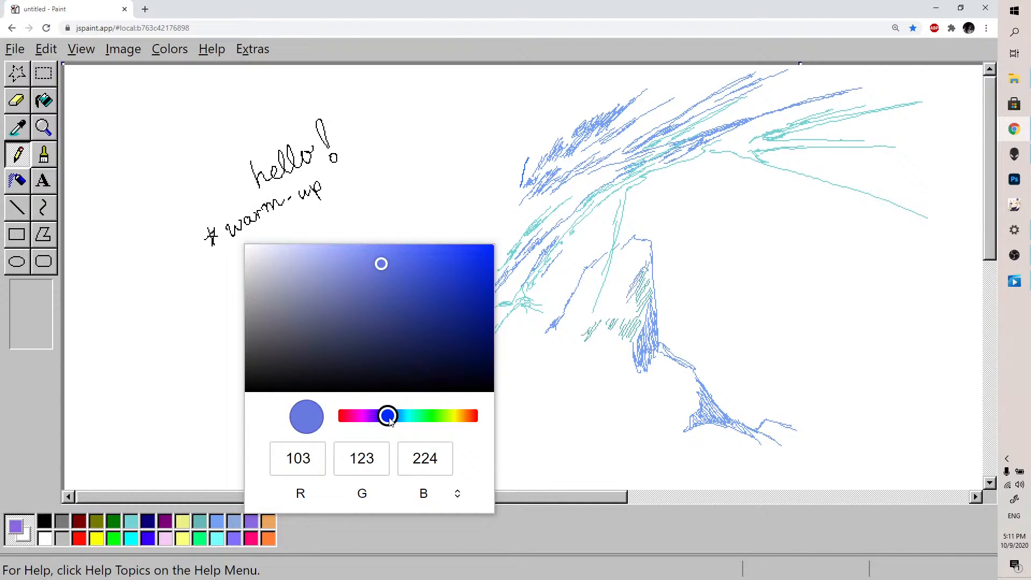
{"action": "left_click", "coordinate": [323, 251]}
{"action": "left_click_drag", "start_coordinate": [323, 250], "coordinate": [288, 246]}
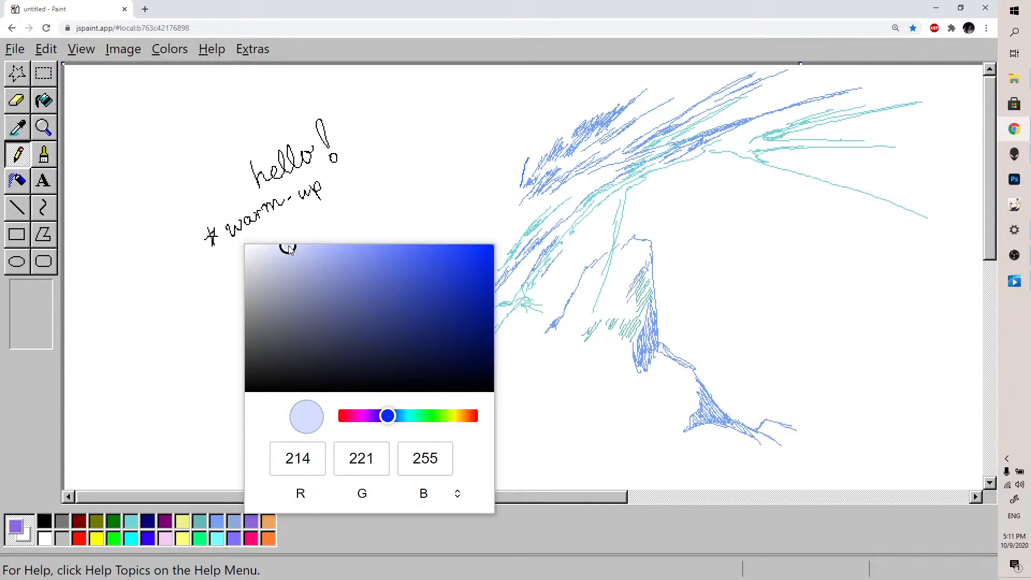
{"action": "left_click", "coordinate": [639, 300]}
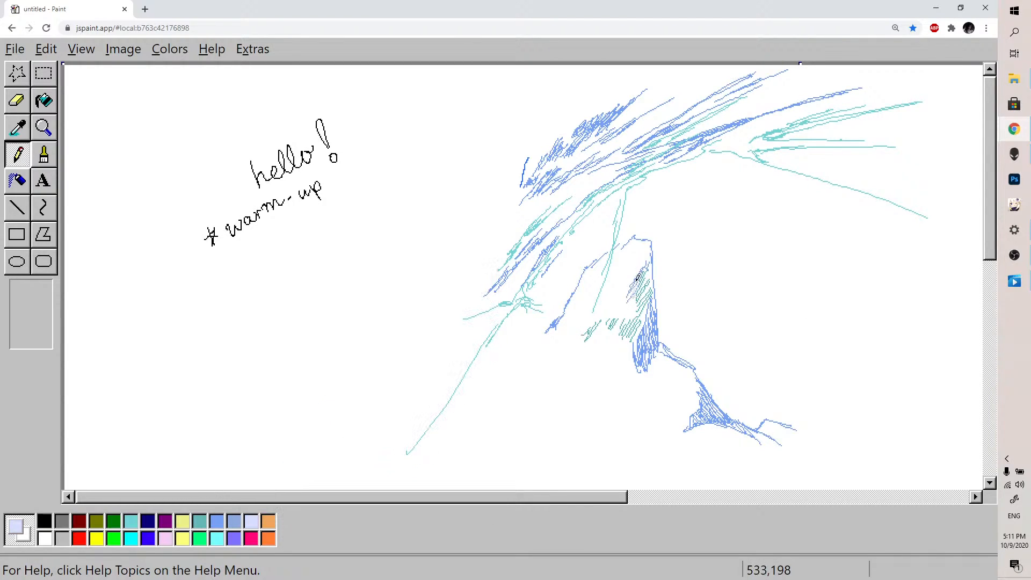
Shade the mountain's right face, base and left foot, and the lower ridge slope with pale lavender-blue strokes
{"action": "mouse_move", "coordinate": [638, 300]}
{"action": "left_mouse_down"}
{"action": "mouse_move", "coordinate": [645, 343]}
{"action": "mouse_move", "coordinate": [661, 293]}
{"action": "mouse_move", "coordinate": [660, 334]}
{"action": "mouse_move", "coordinate": [662, 306]}
{"action": "left_mouse_up"}
{"action": "mouse_move", "coordinate": [704, 398]}
{"action": "left_mouse_down"}
{"action": "mouse_move", "coordinate": [702, 416]}
{"action": "mouse_move", "coordinate": [711, 403]}
{"action": "mouse_move", "coordinate": [729, 426]}
{"action": "mouse_move", "coordinate": [697, 424]}
{"action": "mouse_move", "coordinate": [692, 403]}
{"action": "mouse_move", "coordinate": [671, 421]}
{"action": "mouse_move", "coordinate": [700, 451]}
{"action": "mouse_move", "coordinate": [691, 422]}
{"action": "mouse_move", "coordinate": [738, 456]}
{"action": "left_mouse_up"}
{"action": "mouse_move", "coordinate": [627, 326]}
{"action": "left_mouse_down"}
{"action": "mouse_move", "coordinate": [625, 296]}
{"action": "mouse_move", "coordinate": [596, 306]}
{"action": "left_mouse_up"}
{"action": "mouse_move", "coordinate": [553, 336]}
{"action": "left_mouse_down"}
{"action": "mouse_move", "coordinate": [587, 306]}
{"action": "mouse_move", "coordinate": [555, 339]}
{"action": "mouse_move", "coordinate": [531, 341]}
{"action": "mouse_move", "coordinate": [577, 323]}
{"action": "mouse_move", "coordinate": [579, 330]}
{"action": "left_mouse_up"}
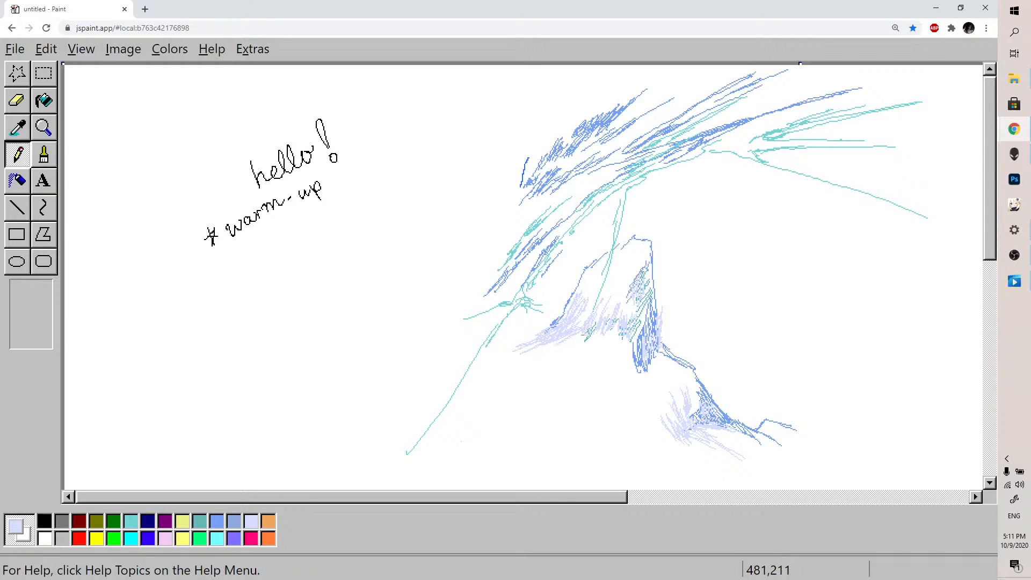
Add dense blue hatching on the mountain's left flank and foot, and thicken the ridge on its right side
{"action": "left_click", "coordinate": [217, 521]}
{"action": "mouse_move", "coordinate": [565, 314]}
{"action": "left_mouse_down"}
{"action": "mouse_move", "coordinate": [569, 298]}
{"action": "mouse_move", "coordinate": [546, 307]}
{"action": "mouse_move", "coordinate": [580, 275]}
{"action": "left_mouse_up"}
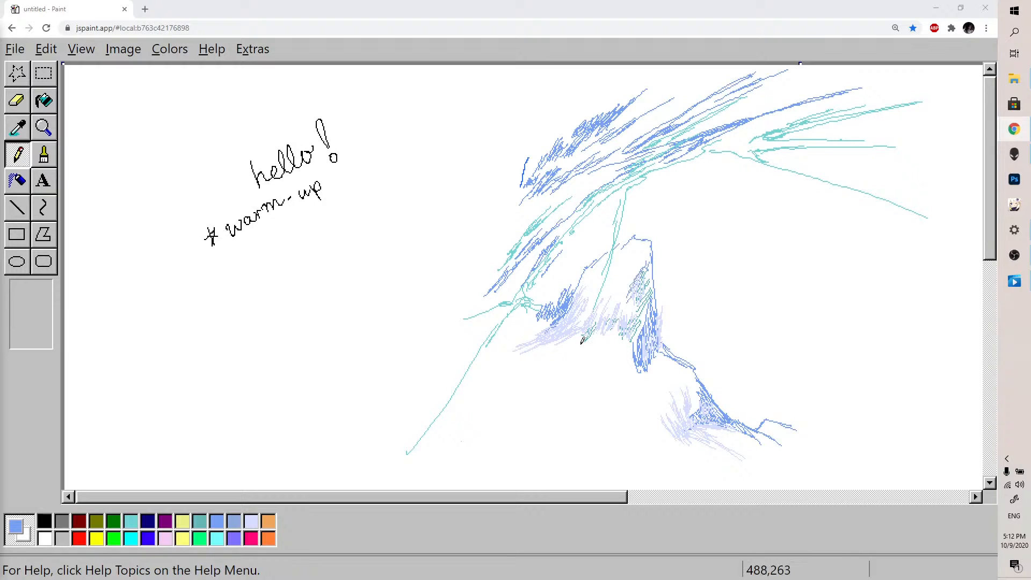
{"action": "mouse_move", "coordinate": [506, 333]}
{"action": "left_mouse_down"}
{"action": "mouse_move", "coordinate": [522, 319]}
{"action": "mouse_move", "coordinate": [521, 328]}
{"action": "mouse_move", "coordinate": [546, 273]}
{"action": "left_mouse_up"}
{"action": "mouse_move", "coordinate": [664, 341]}
{"action": "left_mouse_down"}
{"action": "mouse_move", "coordinate": [664, 319]}
{"action": "mouse_move", "coordinate": [673, 336]}
{"action": "left_mouse_up"}
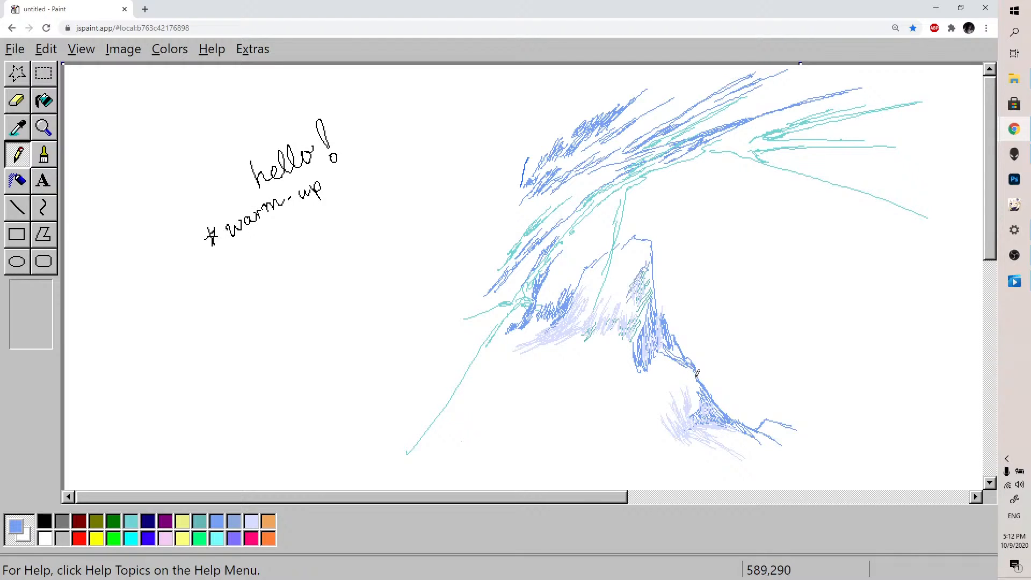
{"action": "mouse_move", "coordinate": [516, 357]}
{"action": "left_mouse_down"}
{"action": "mouse_move", "coordinate": [531, 348]}
{"action": "mouse_move", "coordinate": [513, 352]}
{"action": "left_mouse_up"}
Change the dark purple palette swatch to a pale greyish lavender with RGB 200, 203, 223
{"action": "double_click", "coordinate": [170, 522]}
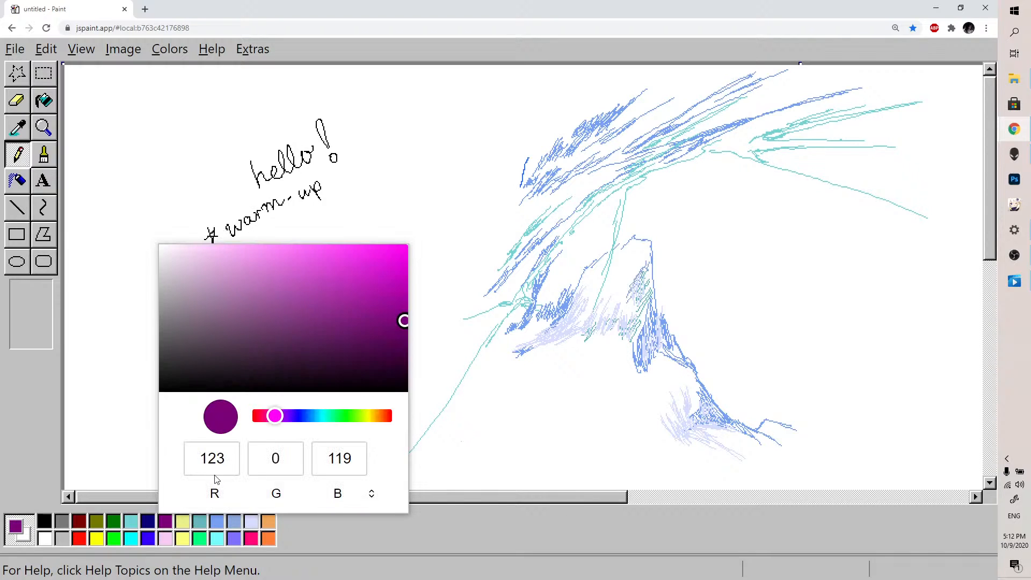
{"action": "left_click", "coordinate": [299, 417]}
{"action": "mouse_move", "coordinate": [273, 291]}
{"action": "left_mouse_down"}
{"action": "mouse_move", "coordinate": [237, 265]}
{"action": "mouse_move", "coordinate": [188, 263]}
{"action": "left_mouse_up"}
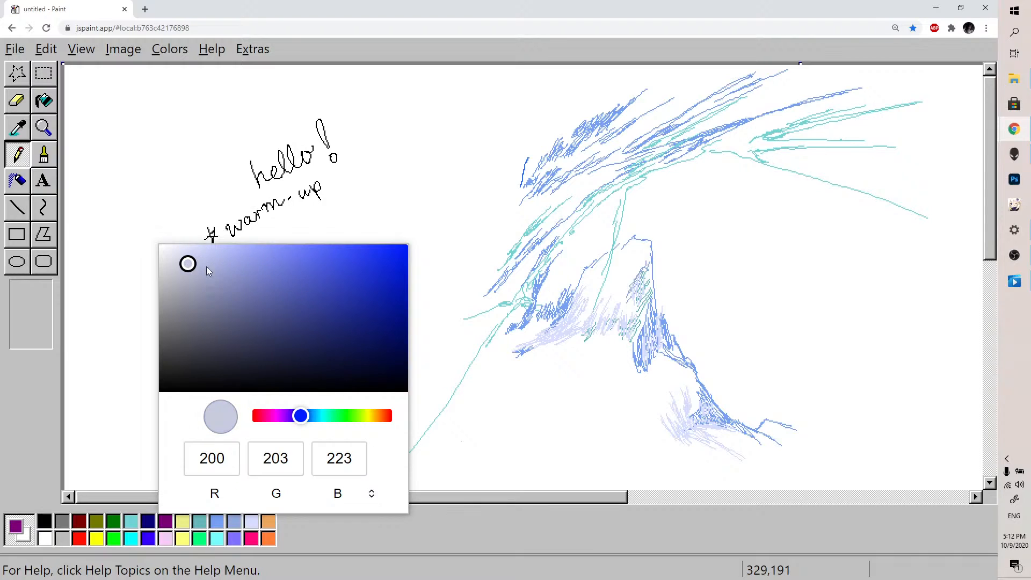
{"action": "left_click", "coordinate": [528, 344]}
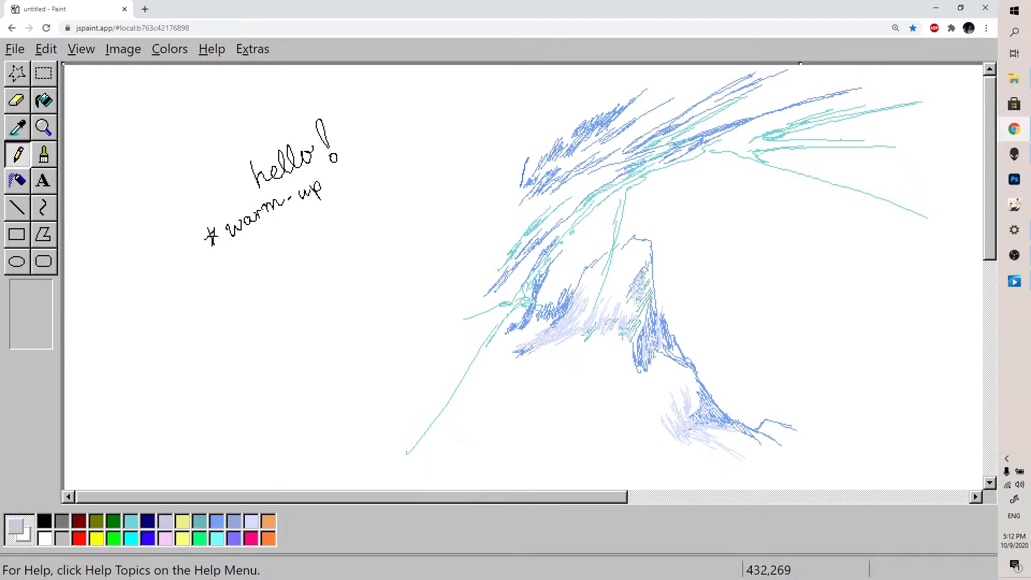
Add greyish lavender strokes beneath the mountain's right face and lower slope, and outline a small pointed rock at the ridge's end
{"action": "mouse_move", "coordinate": [638, 348]}
{"action": "left_mouse_down"}
{"action": "mouse_move", "coordinate": [642, 366]}
{"action": "mouse_move", "coordinate": [655, 343]}
{"action": "mouse_move", "coordinate": [636, 367]}
{"action": "left_mouse_up"}
{"action": "mouse_move", "coordinate": [689, 436]}
{"action": "left_mouse_down"}
{"action": "mouse_move", "coordinate": [692, 450]}
{"action": "mouse_move", "coordinate": [731, 452]}
{"action": "mouse_move", "coordinate": [767, 475]}
{"action": "left_mouse_up"}
{"action": "mouse_move", "coordinate": [755, 426]}
{"action": "left_mouse_down"}
{"action": "mouse_move", "coordinate": [759, 388]}
{"action": "mouse_move", "coordinate": [792, 426]}
{"action": "left_mouse_up"}
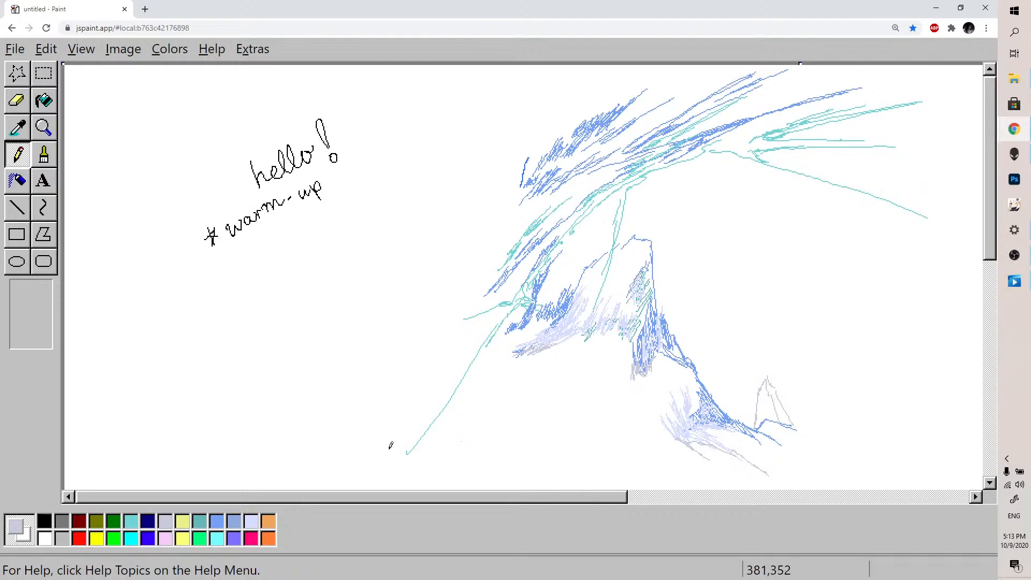
Outline a cluster of small blue rocks at the ridge's lower end and add a short blue stroke below the teal streaks
{"action": "left_click", "coordinate": [213, 522]}
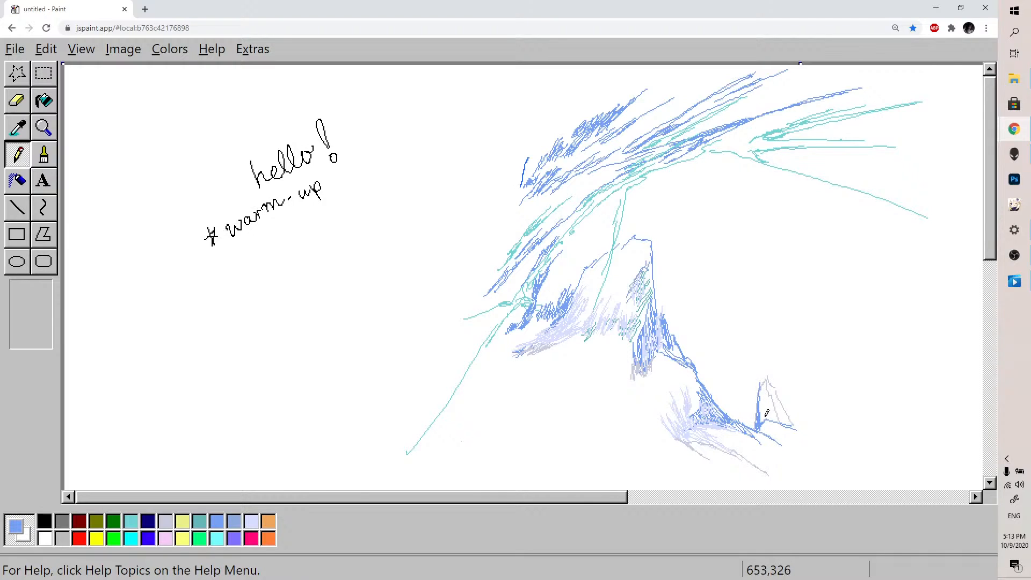
{"action": "mouse_move", "coordinate": [761, 379]}
{"action": "left_mouse_down"}
{"action": "mouse_move", "coordinate": [783, 383]}
{"action": "mouse_move", "coordinate": [797, 349]}
{"action": "mouse_move", "coordinate": [786, 410]}
{"action": "mouse_move", "coordinate": [810, 384]}
{"action": "mouse_move", "coordinate": [825, 380]}
{"action": "mouse_move", "coordinate": [838, 394]}
{"action": "mouse_move", "coordinate": [848, 425]}
{"action": "mouse_move", "coordinate": [837, 434]}
{"action": "mouse_move", "coordinate": [834, 416]}
{"action": "mouse_move", "coordinate": [843, 426]}
{"action": "mouse_move", "coordinate": [827, 438]}
{"action": "mouse_move", "coordinate": [888, 429]}
{"action": "left_mouse_up"}
{"action": "left_click_drag", "start_coordinate": [738, 160], "coordinate": [752, 168]}
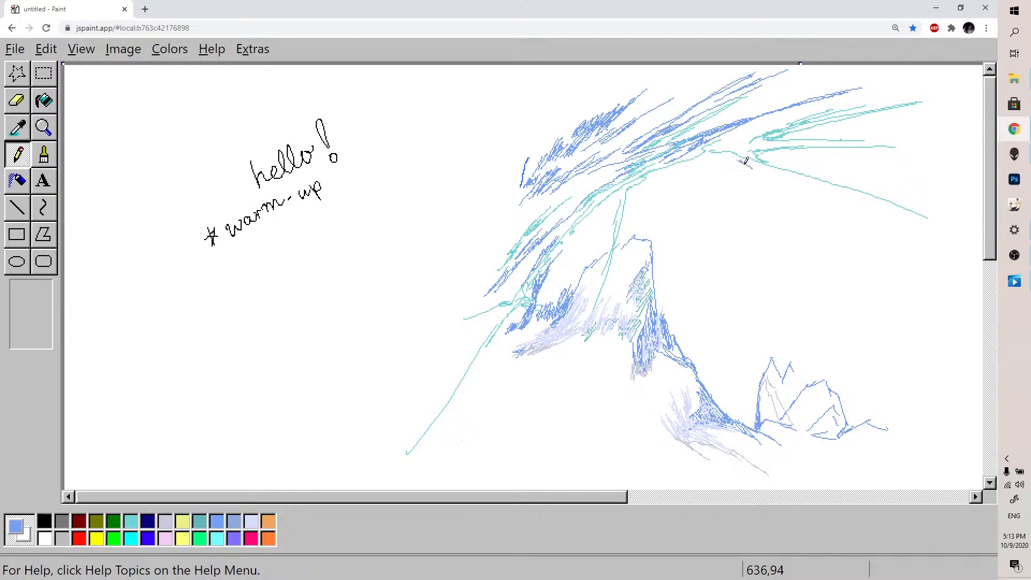
Change the navy palette swatch to a very pale blue with RGB 228, 241, 251
{"action": "left_click", "coordinate": [234, 521]}
{"action": "double_click", "coordinate": [149, 521]}
{"action": "left_click_drag", "start_coordinate": [168, 247], "coordinate": [166, 248]}
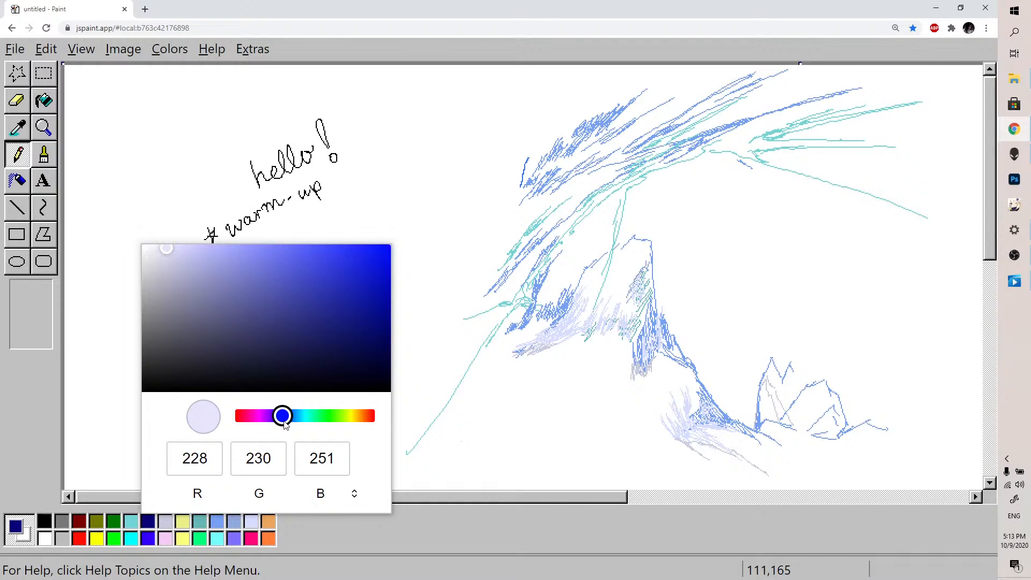
{"action": "left_click_drag", "start_coordinate": [285, 423], "coordinate": [296, 423]}
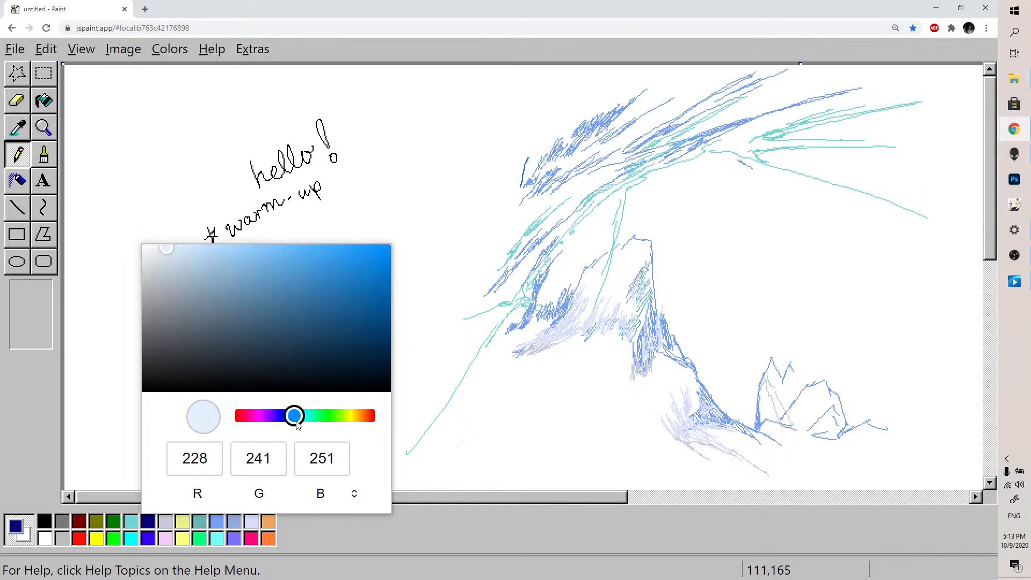
{"action": "left_click", "coordinate": [711, 165]}
Sketch and hatch a faint pale blue distant mountain range under the teal streaks, with a smaller peak in front of it
{"action": "left_click_drag", "start_coordinate": [725, 174], "coordinate": [734, 192]}
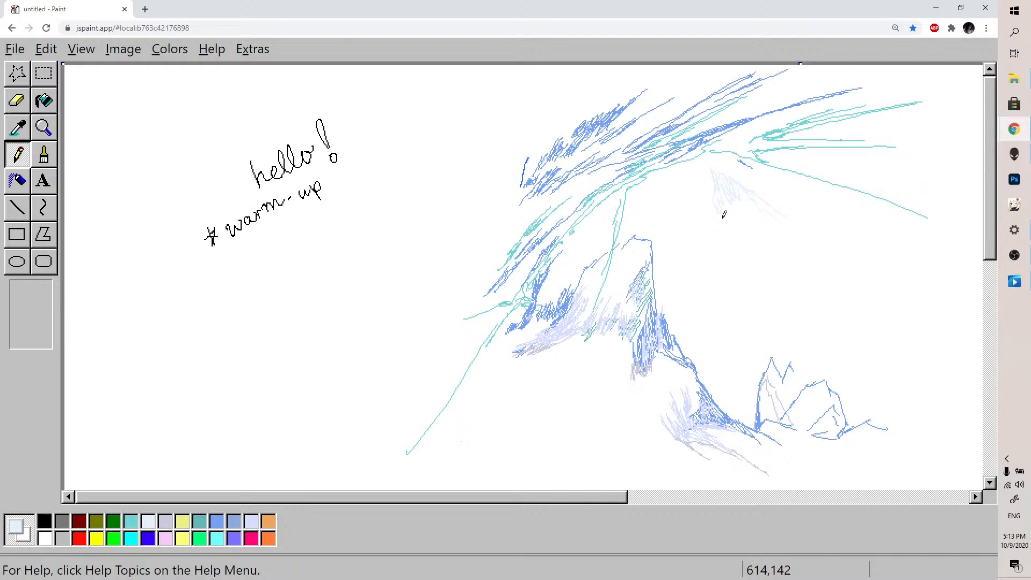
{"action": "left_click_drag", "start_coordinate": [736, 235], "coordinate": [752, 240]}
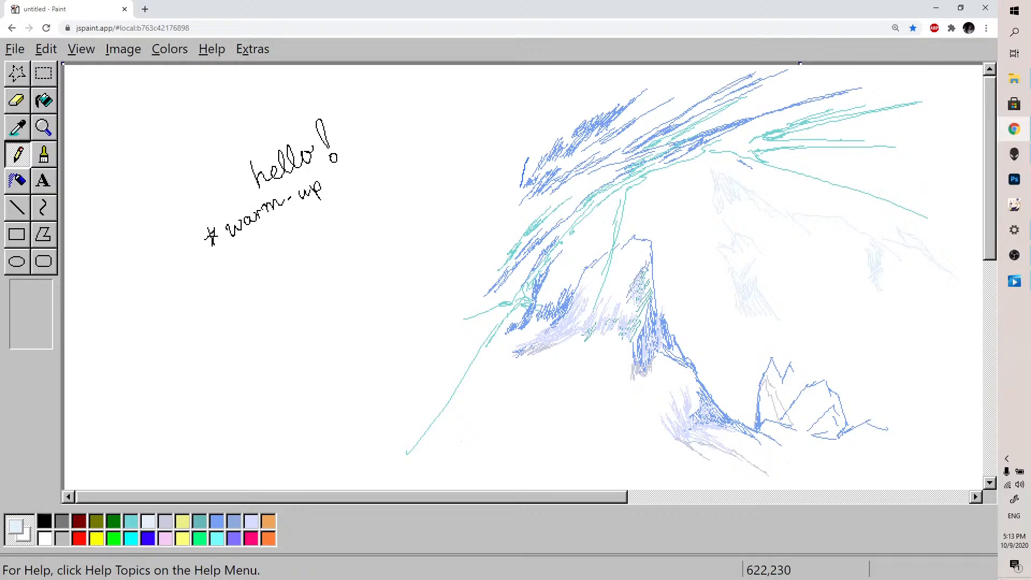
{"action": "mouse_move", "coordinate": [859, 300]}
{"action": "left_mouse_down"}
{"action": "mouse_move", "coordinate": [888, 319]}
{"action": "mouse_move", "coordinate": [913, 311]}
{"action": "left_mouse_up"}
{"action": "mouse_move", "coordinate": [775, 242]}
{"action": "left_mouse_down"}
{"action": "mouse_move", "coordinate": [782, 251]}
{"action": "mouse_move", "coordinate": [793, 239]}
{"action": "left_mouse_up"}
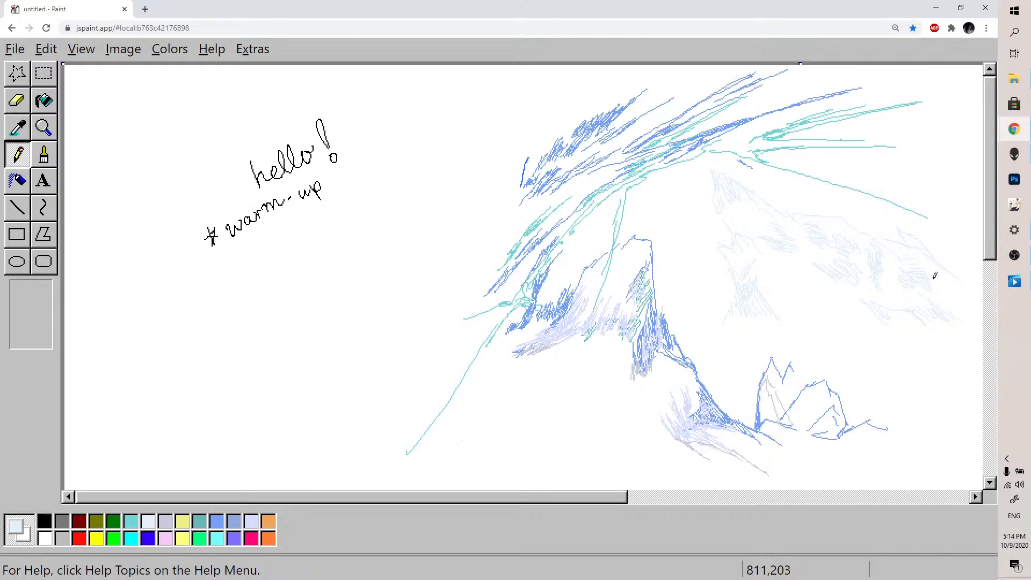
{"action": "left_click_drag", "start_coordinate": [964, 293], "coordinate": [975, 304]}
Change the dark green palette swatch to a pale cyan with RGB 227, 242, 242 and add strokes to the distant range's lower slopes
{"action": "left_click_drag", "start_coordinate": [581, 496], "coordinate": [602, 496]}
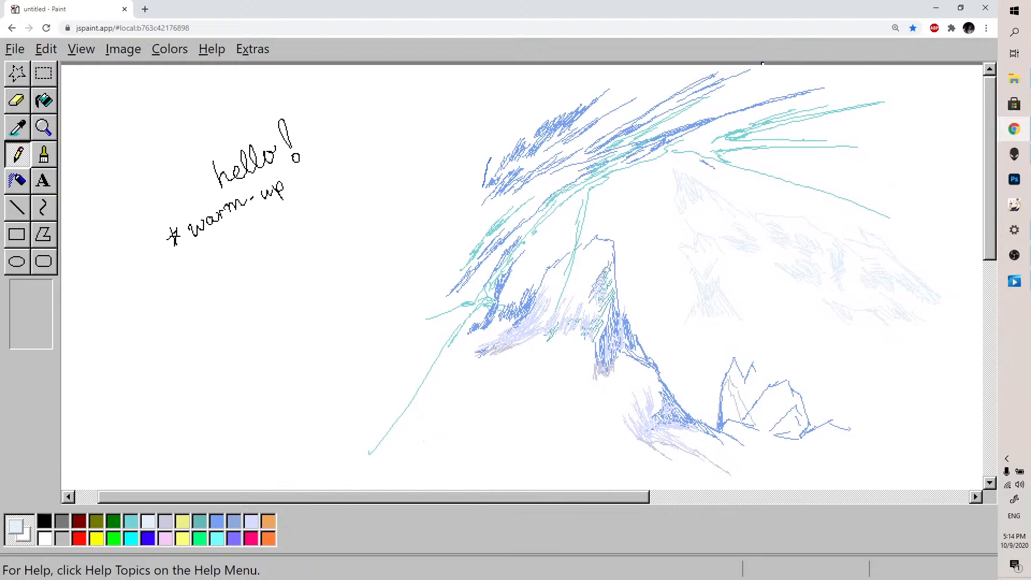
{"action": "scroll", "coordinate": [631, 327], "scroll_direction": "right", "scroll_amount": 4}
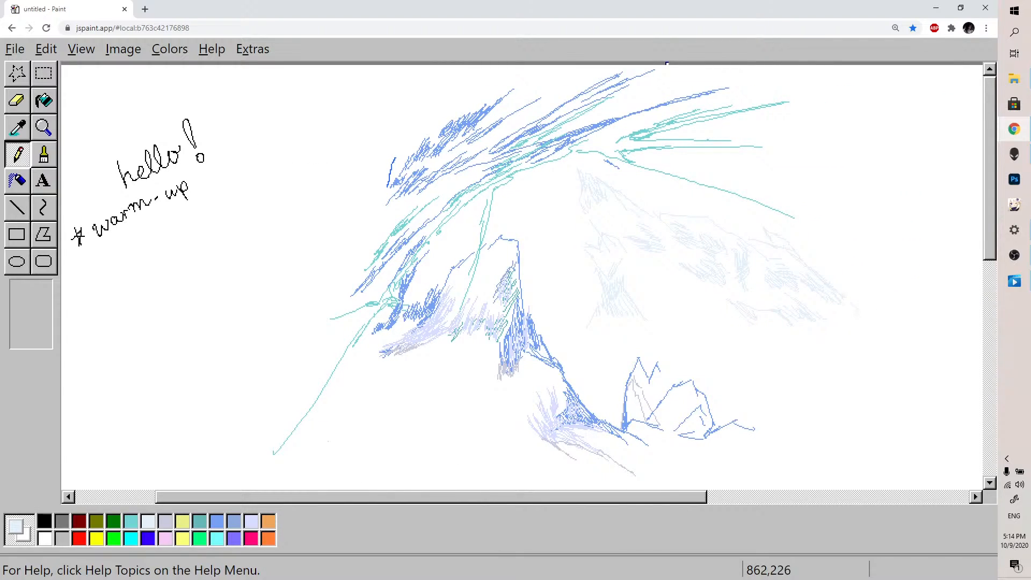
{"action": "left_click", "coordinate": [115, 521]}
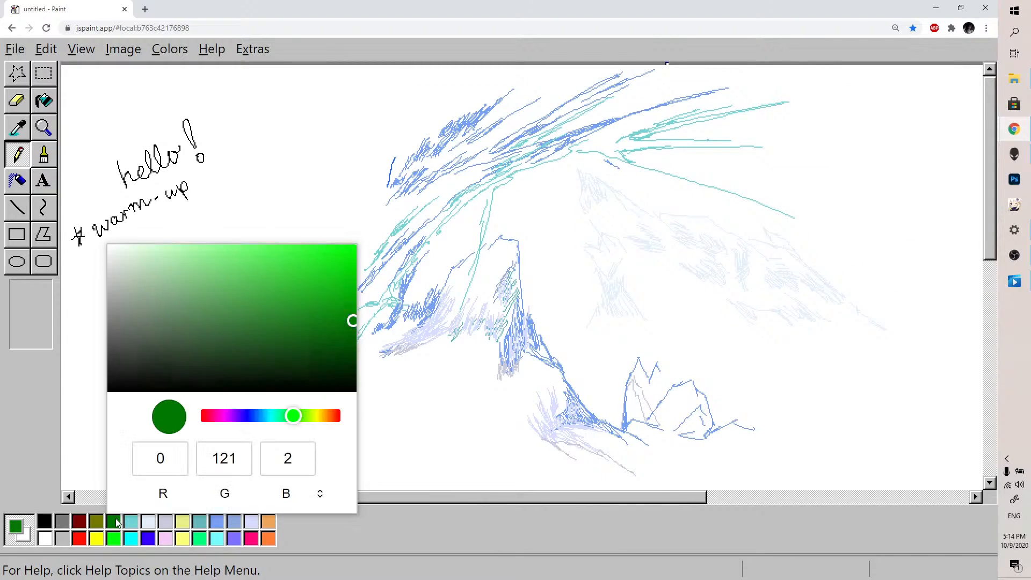
{"action": "left_click", "coordinate": [271, 415]}
{"action": "left_click_drag", "start_coordinate": [133, 267], "coordinate": [123, 253]}
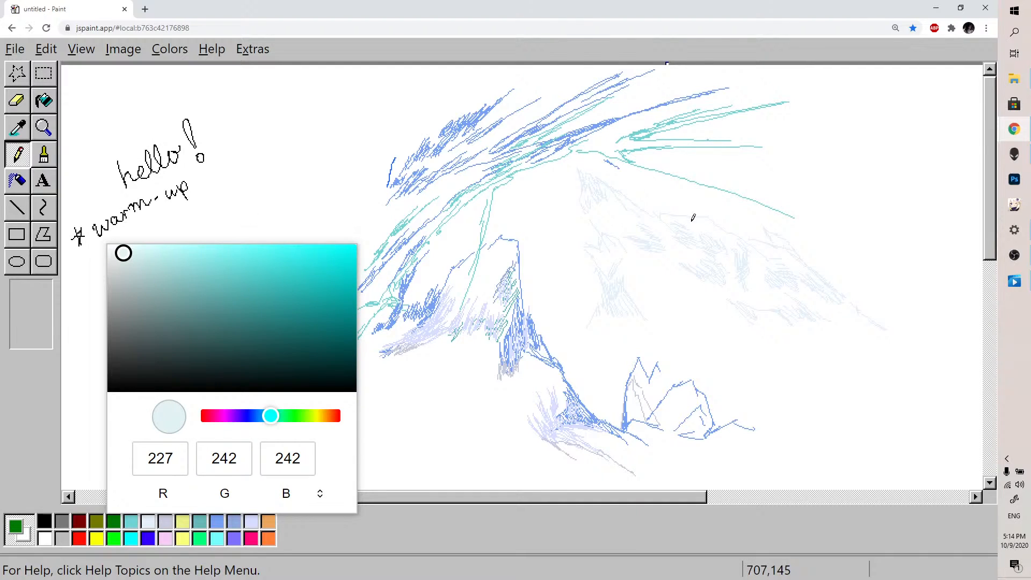
{"action": "left_click", "coordinate": [795, 310]}
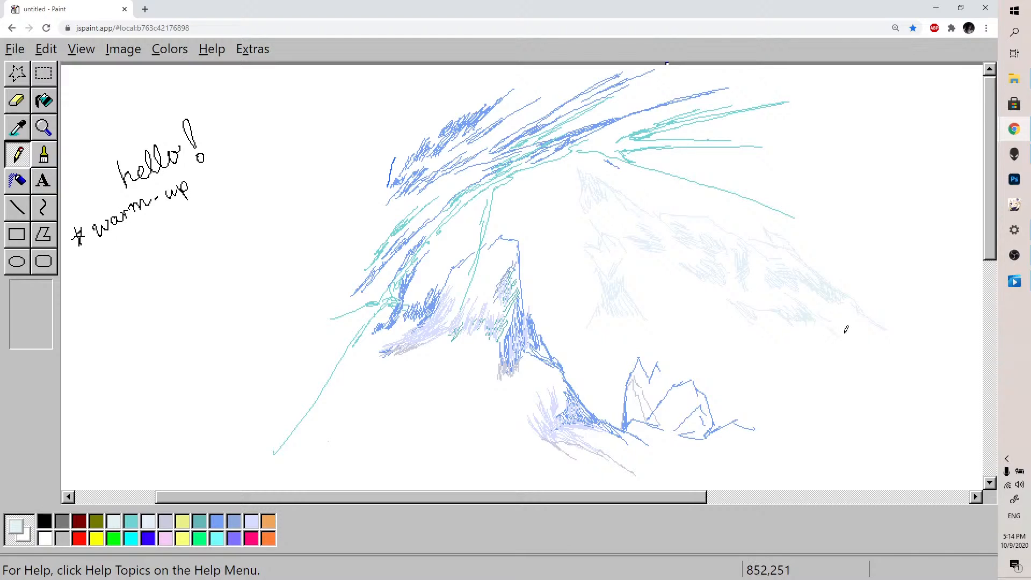
Change the light grey palette swatch to a soft blue-grey with RGB 191, 207, 212
{"action": "double_click", "coordinate": [61, 538]}
{"action": "left_click_drag", "start_coordinate": [188, 435], "coordinate": [213, 434]}
{"action": "left_click", "coordinate": [72, 296]}
{"action": "left_click_drag", "start_coordinate": [73, 299], "coordinate": [82, 287]}
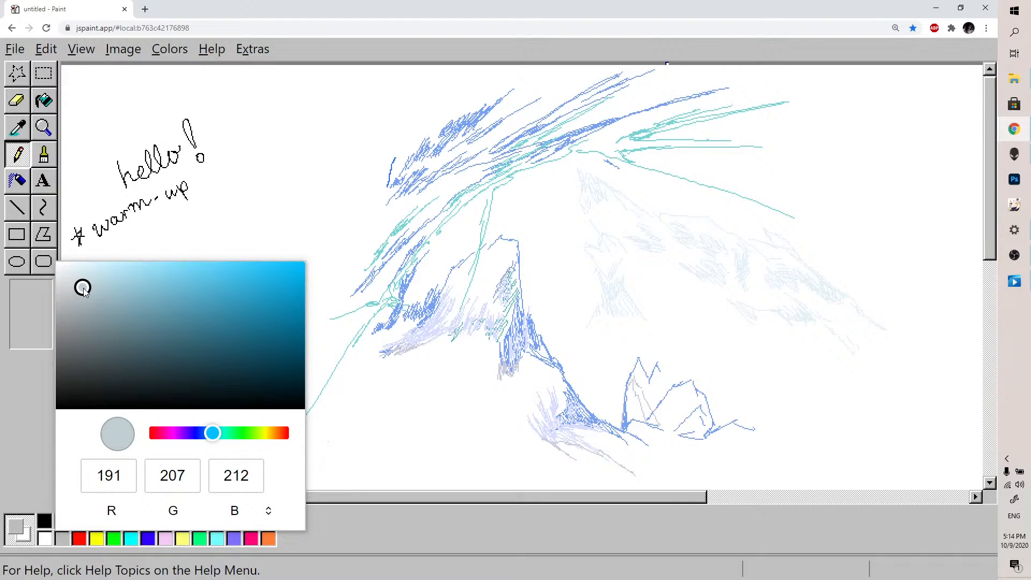
{"action": "left_click", "coordinate": [785, 313]}
Hatch blue-grey shadows along the distant range's lower right slopes, the small peak's base and the range's inner left slope
{"action": "mouse_move", "coordinate": [785, 313]}
{"action": "left_mouse_down"}
{"action": "mouse_move", "coordinate": [821, 321]}
{"action": "mouse_move", "coordinate": [804, 324]}
{"action": "mouse_move", "coordinate": [828, 352]}
{"action": "left_mouse_up"}
{"action": "mouse_move", "coordinate": [812, 336]}
{"action": "left_mouse_down"}
{"action": "mouse_move", "coordinate": [827, 351]}
{"action": "mouse_move", "coordinate": [775, 319]}
{"action": "mouse_move", "coordinate": [824, 350]}
{"action": "mouse_move", "coordinate": [860, 355]}
{"action": "mouse_move", "coordinate": [866, 317]}
{"action": "mouse_move", "coordinate": [880, 342]}
{"action": "mouse_move", "coordinate": [886, 325]}
{"action": "mouse_move", "coordinate": [895, 337]}
{"action": "left_mouse_up"}
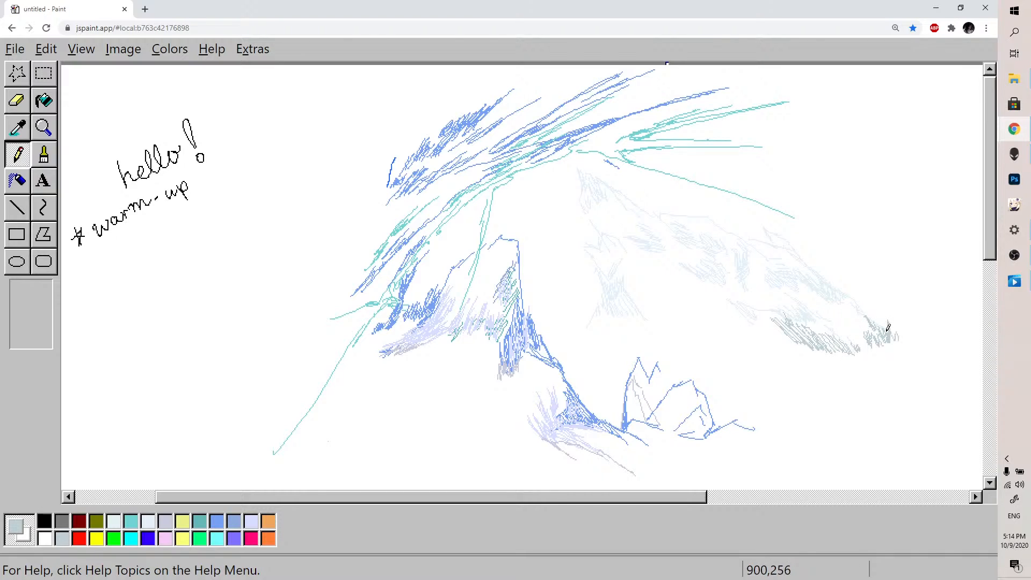
{"action": "mouse_move", "coordinate": [599, 317]}
{"action": "left_mouse_down"}
{"action": "mouse_move", "coordinate": [615, 295]}
{"action": "mouse_move", "coordinate": [623, 316]}
{"action": "mouse_move", "coordinate": [587, 330]}
{"action": "mouse_move", "coordinate": [637, 317]}
{"action": "mouse_move", "coordinate": [623, 316]}
{"action": "mouse_move", "coordinate": [627, 303]}
{"action": "mouse_move", "coordinate": [638, 310]}
{"action": "mouse_move", "coordinate": [626, 326]}
{"action": "mouse_move", "coordinate": [646, 310]}
{"action": "left_mouse_up"}
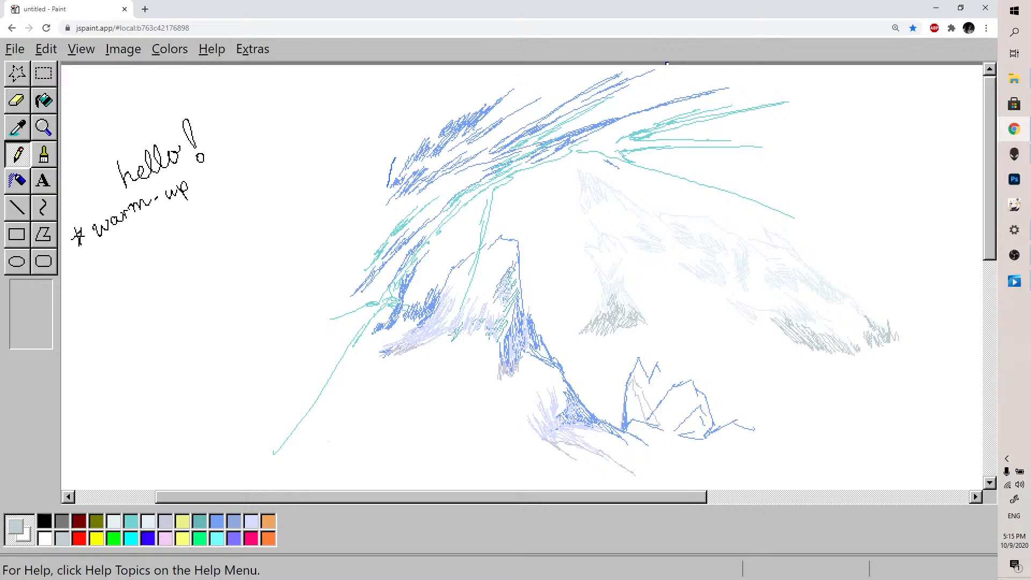
{"action": "key", "text": "alt+Tab"}
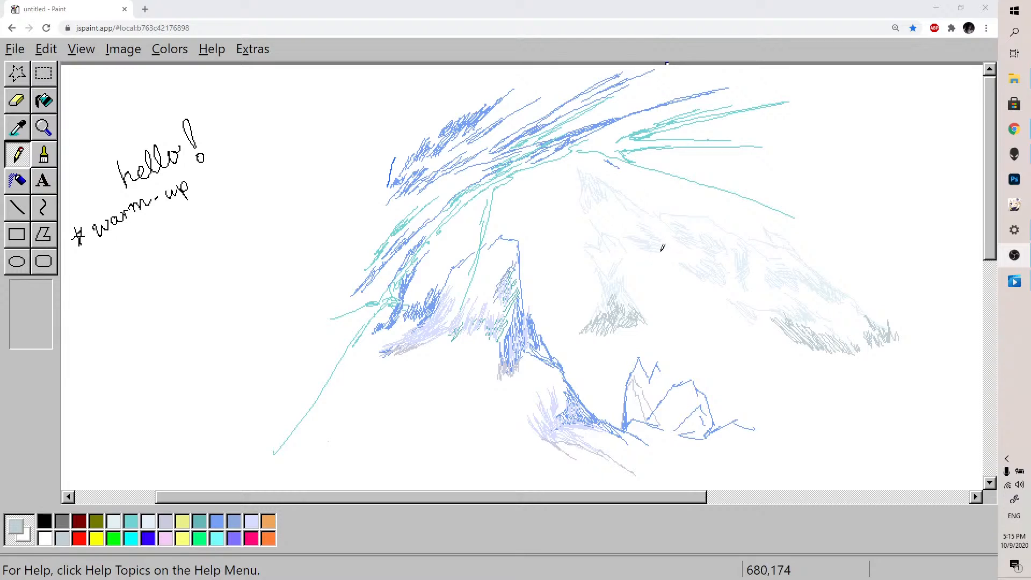
{"action": "key", "text": "alt+Tab"}
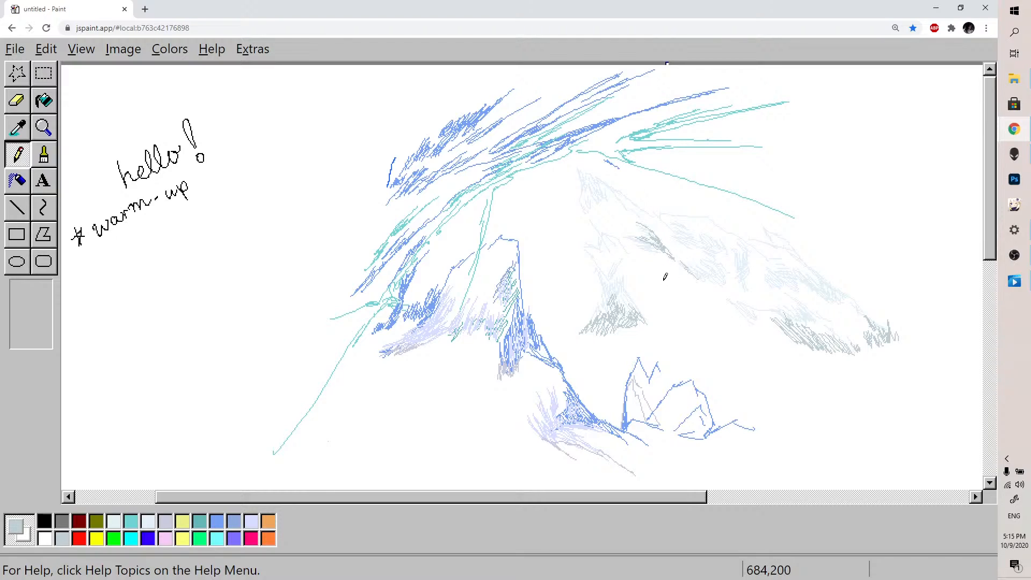
Add muted blue strokes below the distant range's inner slope and along its lower right foot, with a spiky tuft at the end
{"action": "left_click", "coordinate": [236, 519]}
{"action": "key", "text": "alt+Tab"}
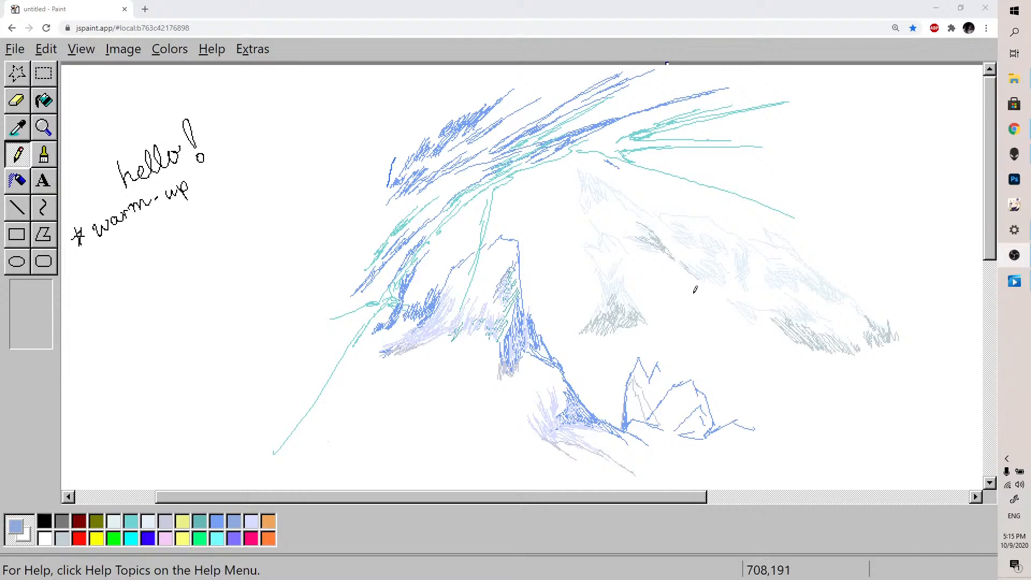
{"action": "left_click_drag", "start_coordinate": [642, 262], "coordinate": [670, 274]}
{"action": "mouse_move", "coordinate": [797, 336]}
{"action": "left_mouse_down"}
{"action": "mouse_move", "coordinate": [803, 346]}
{"action": "mouse_move", "coordinate": [881, 348]}
{"action": "mouse_move", "coordinate": [899, 336]}
{"action": "mouse_move", "coordinate": [892, 310]}
{"action": "mouse_move", "coordinate": [894, 326]}
{"action": "mouse_move", "coordinate": [908, 317]}
{"action": "mouse_move", "coordinate": [899, 326]}
{"action": "mouse_move", "coordinate": [916, 348]}
{"action": "mouse_move", "coordinate": [907, 350]}
{"action": "left_mouse_up"}
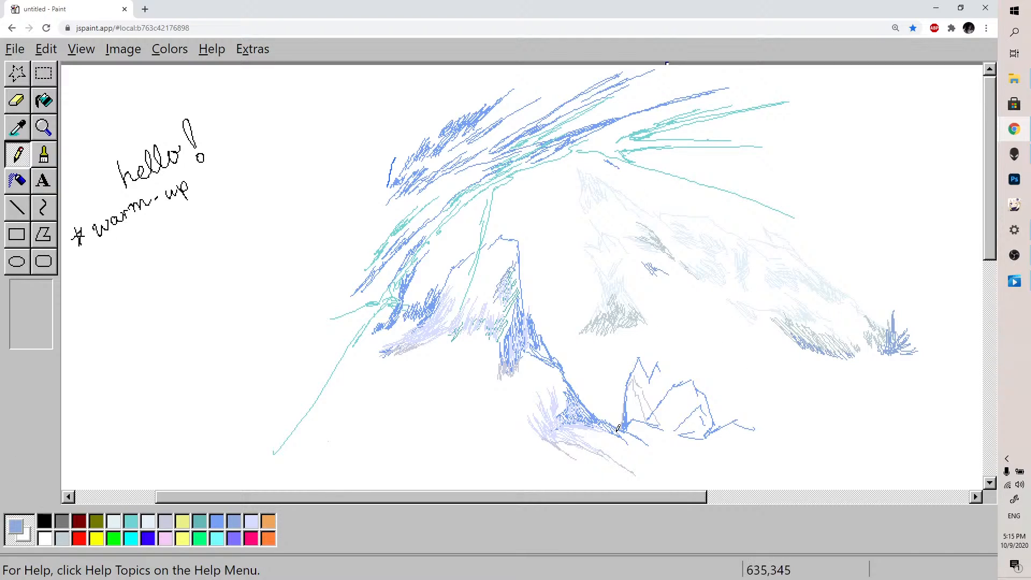
Draw pale lavender branching strokes rising up and to the right from the spiky tuft at the distant range's foot
{"action": "left_click", "coordinate": [252, 522]}
{"action": "left_click_drag", "start_coordinate": [881, 322], "coordinate": [899, 289]}
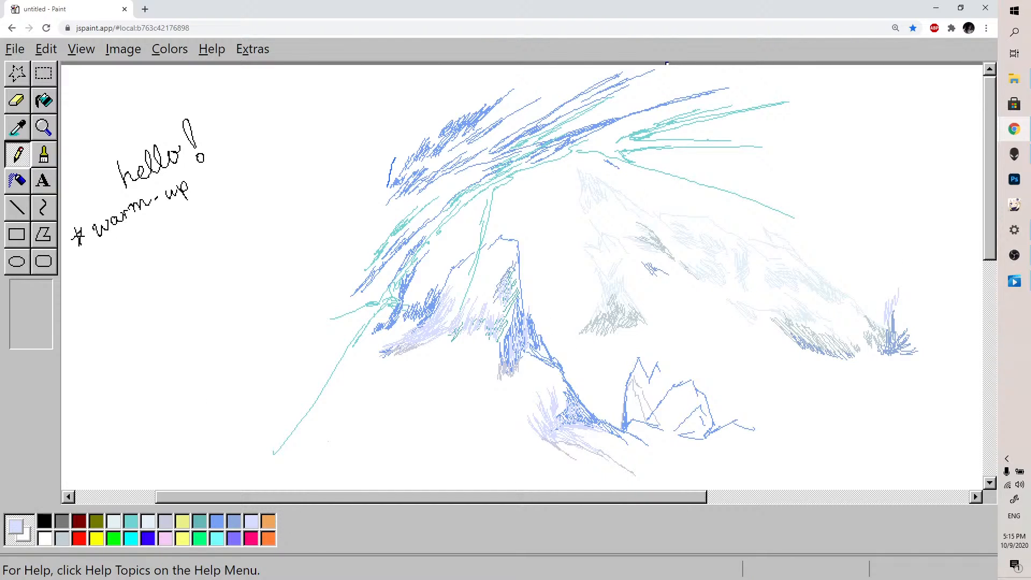
{"action": "key", "text": "alt+Tab"}
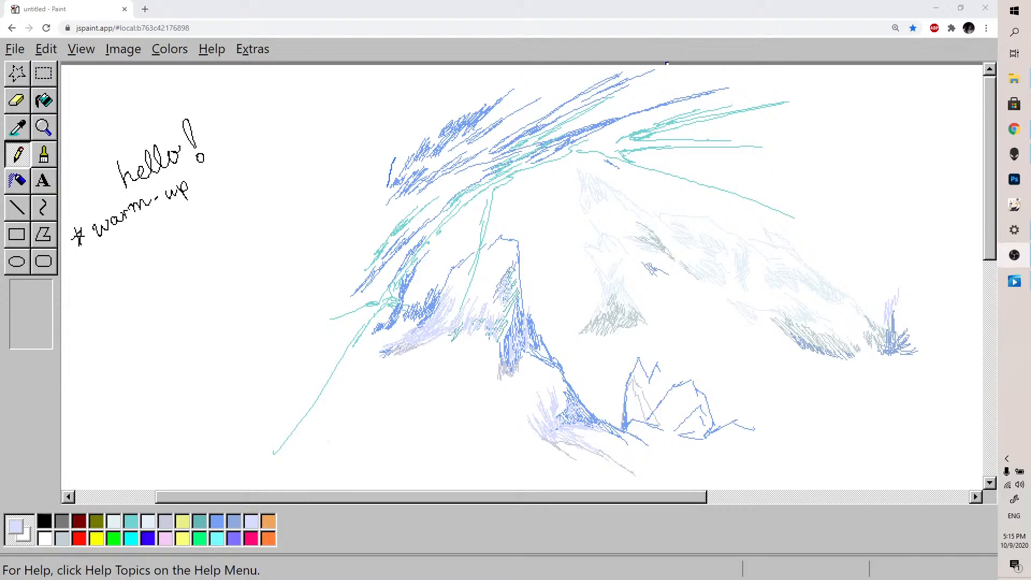
{"action": "left_click_drag", "start_coordinate": [899, 324], "coordinate": [930, 253]}
{"action": "mouse_move", "coordinate": [913, 293]}
{"action": "left_mouse_down"}
{"action": "mouse_move", "coordinate": [945, 246]}
{"action": "mouse_move", "coordinate": [965, 253]}
{"action": "mouse_move", "coordinate": [927, 295]}
{"action": "left_mouse_up"}
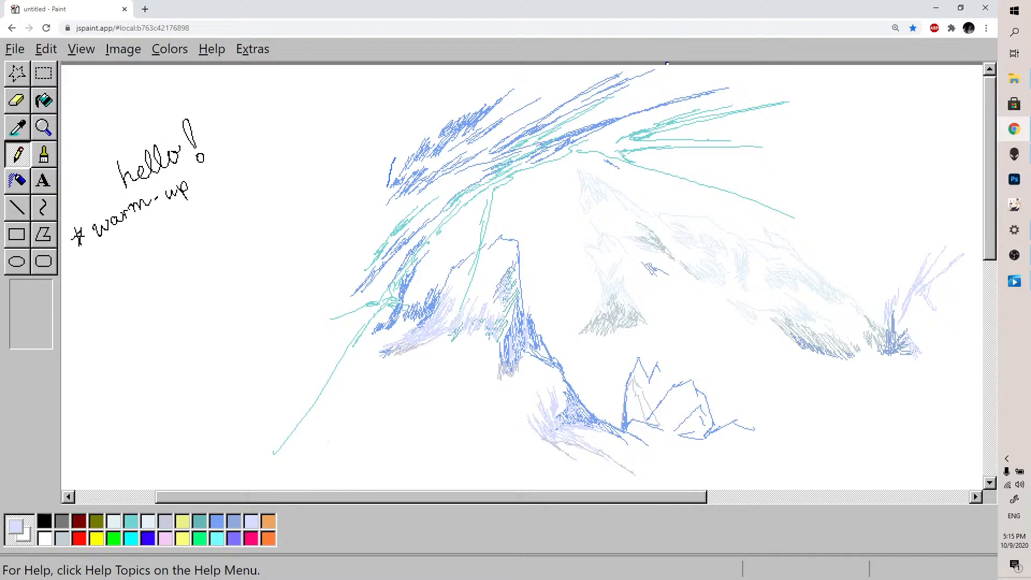
{"action": "key", "text": "alt+Tab"}
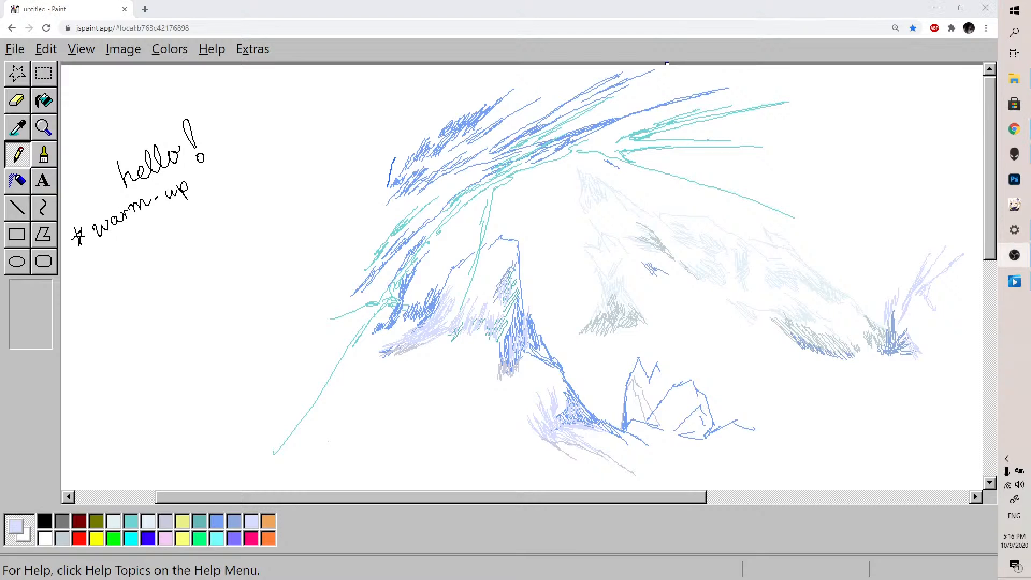
Add blue strokes beside the spiky tuft and hatch a long, very pale blue slope beneath it, extending to the right
{"action": "left_click_drag", "start_coordinate": [652, 497], "coordinate": [756, 508]}
{"action": "left_click", "coordinate": [218, 522]}
{"action": "left_click_drag", "start_coordinate": [742, 322], "coordinate": [769, 348]}
{"action": "left_click", "coordinate": [150, 522]}
{"action": "left_click_drag", "start_coordinate": [742, 334], "coordinate": [752, 324]}
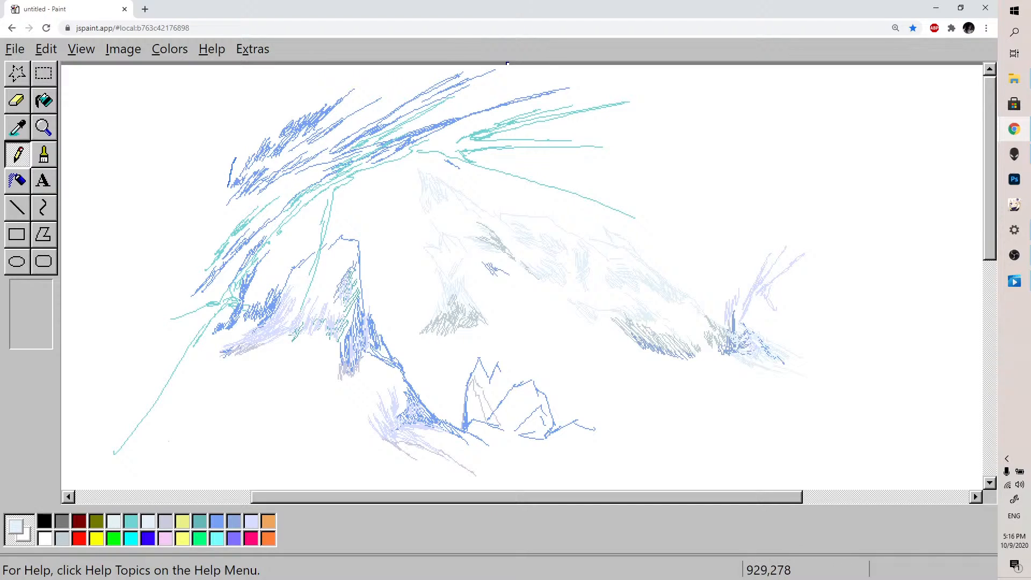
{"action": "left_click_drag", "start_coordinate": [807, 375], "coordinate": [830, 378]}
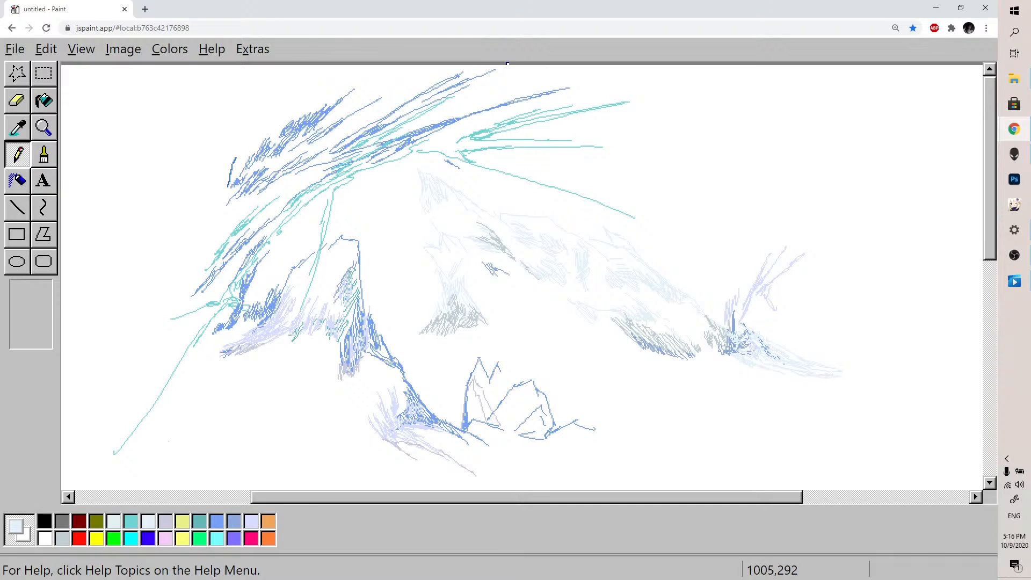
{"action": "mouse_move", "coordinate": [755, 363]}
{"action": "left_mouse_down"}
{"action": "mouse_move", "coordinate": [747, 368]}
{"action": "mouse_move", "coordinate": [760, 392]}
{"action": "left_mouse_up"}
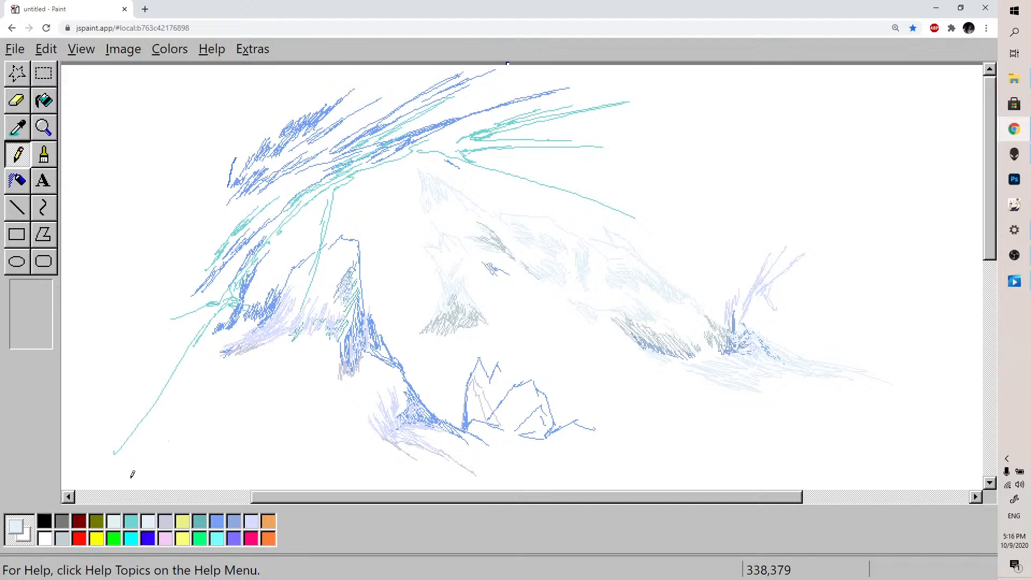
Hatch more soft blue-grey shadow under the distant range's lower right slope and along the pale slope beyond the tuft
{"action": "left_click", "coordinate": [62, 538]}
{"action": "mouse_move", "coordinate": [651, 350]}
{"action": "left_mouse_down"}
{"action": "mouse_move", "coordinate": [650, 359]}
{"action": "mouse_move", "coordinate": [693, 345]}
{"action": "mouse_move", "coordinate": [706, 358]}
{"action": "mouse_move", "coordinate": [677, 370]}
{"action": "left_mouse_up"}
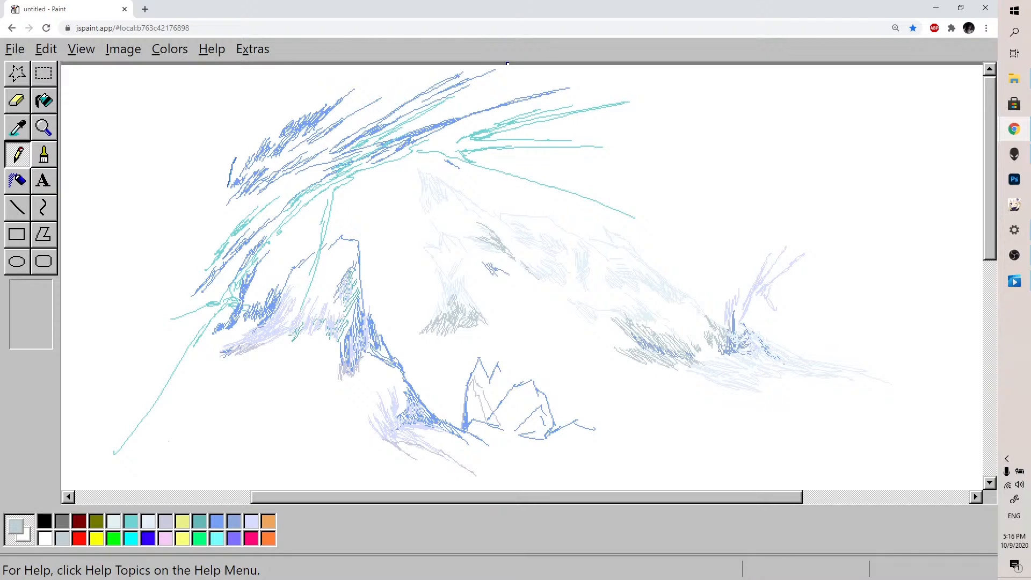
{"action": "left_click", "coordinate": [1013, 255]}
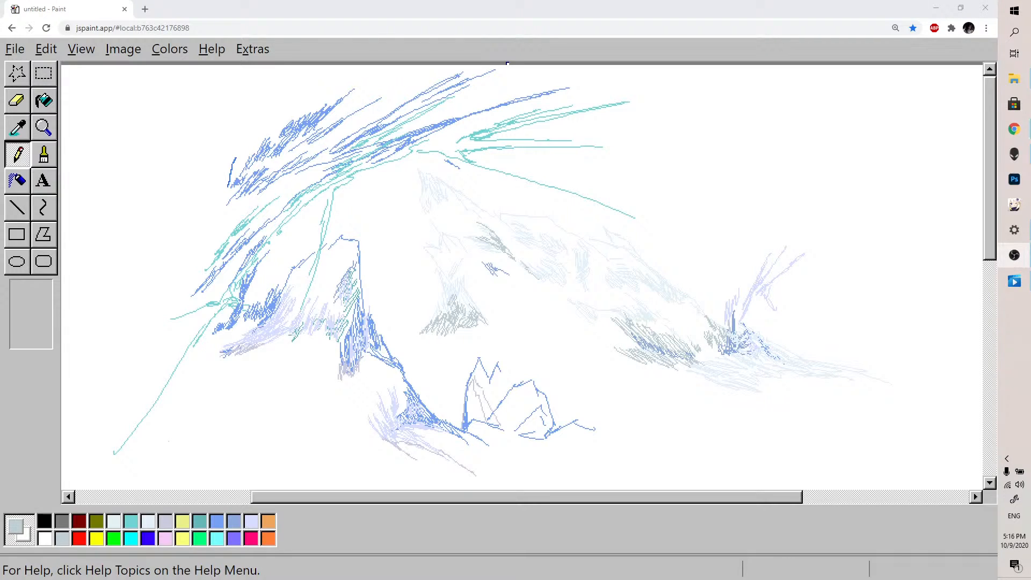
{"action": "left_click", "coordinate": [613, 341]}
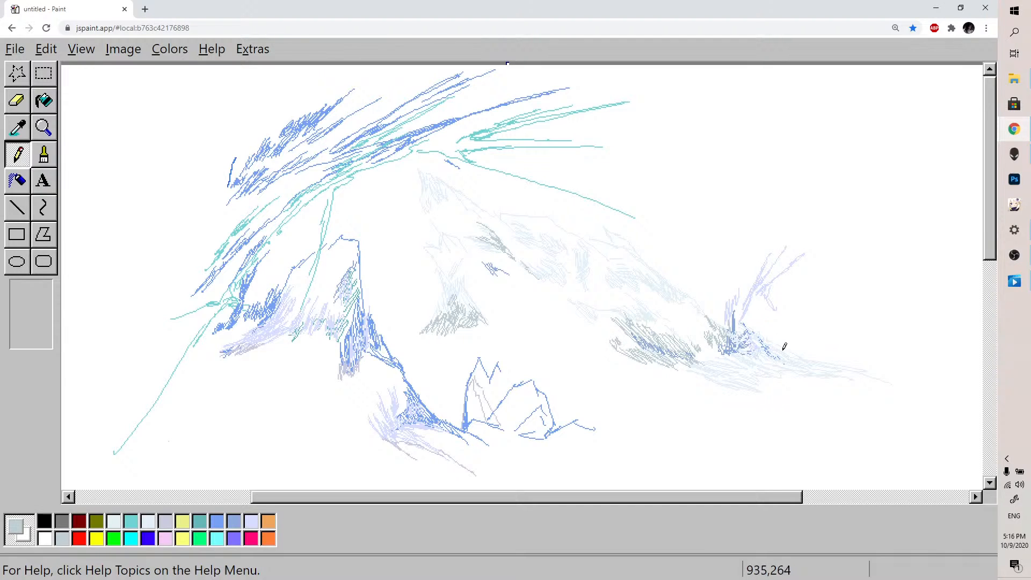
{"action": "mouse_move", "coordinate": [775, 356]}
{"action": "left_mouse_down"}
{"action": "mouse_move", "coordinate": [789, 378]}
{"action": "mouse_move", "coordinate": [878, 384]}
{"action": "left_mouse_up"}
Edge the distant range's foot with broken blue lines and add light cyan accents there, on the front mountain and on the small rock
{"action": "left_click", "coordinate": [216, 522]}
{"action": "left_click_drag", "start_coordinate": [696, 378], "coordinate": [763, 386]}
{"action": "mouse_move", "coordinate": [650, 364]}
{"action": "left_mouse_down"}
{"action": "mouse_move", "coordinate": [675, 372]}
{"action": "mouse_move", "coordinate": [627, 361]}
{"action": "left_mouse_up"}
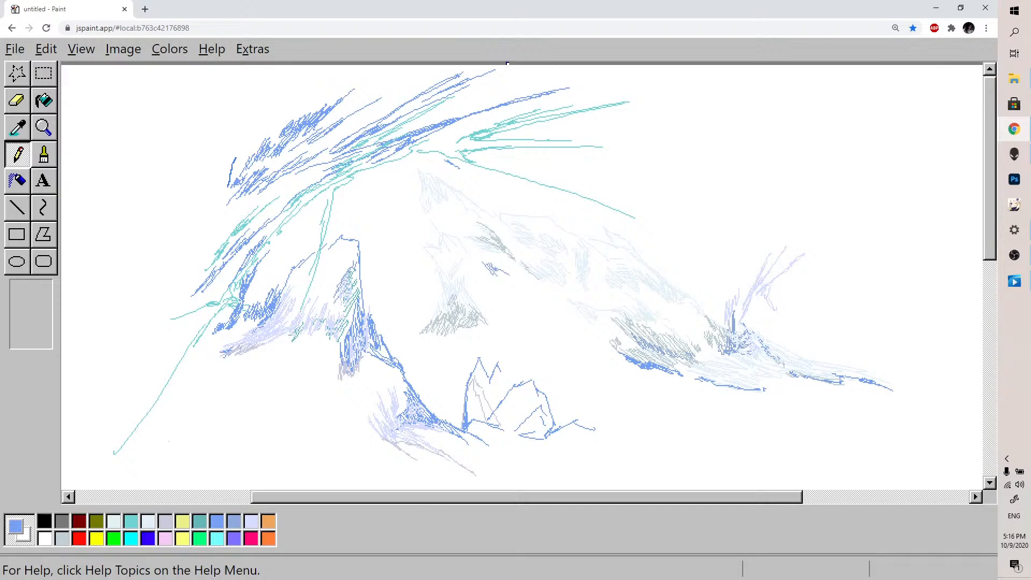
{"action": "left_click", "coordinate": [1014, 255]}
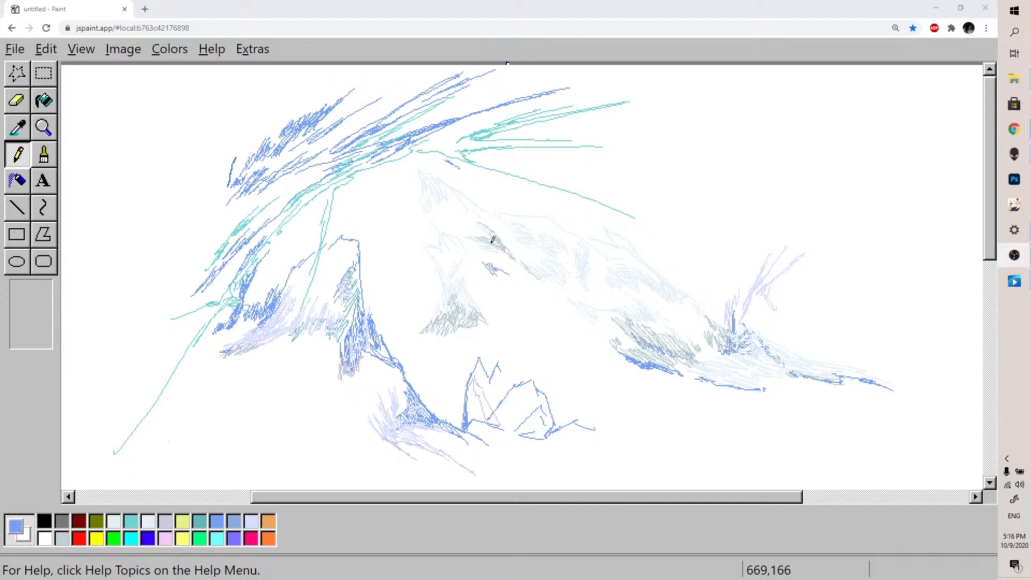
{"action": "left_click", "coordinate": [768, 382]}
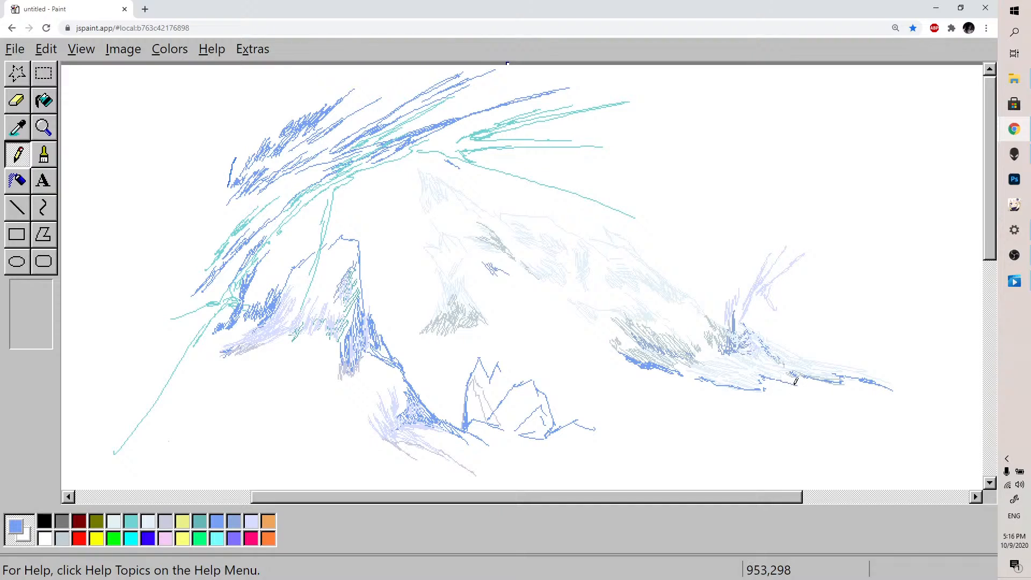
{"action": "left_click", "coordinate": [217, 538]}
{"action": "mouse_move", "coordinate": [710, 382]}
{"action": "left_mouse_down"}
{"action": "mouse_move", "coordinate": [746, 389]}
{"action": "mouse_move", "coordinate": [655, 367]}
{"action": "left_mouse_up"}
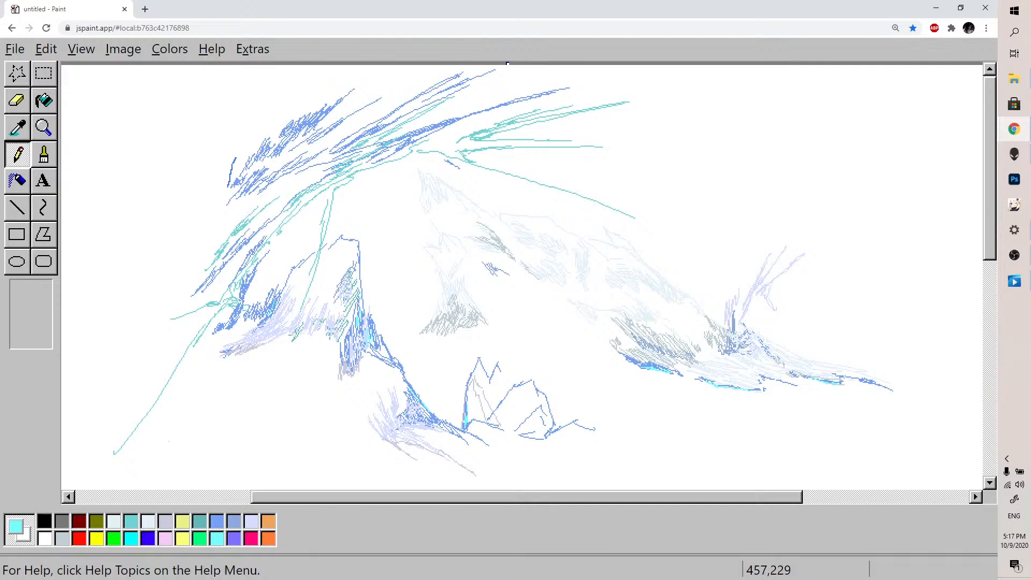
Try a zigzag bank in purple, blue and lavender-grey strokes below the range's right foot and erase it
{"action": "left_click", "coordinate": [234, 538]}
{"action": "left_click_drag", "start_coordinate": [756, 392], "coordinate": [795, 408]}
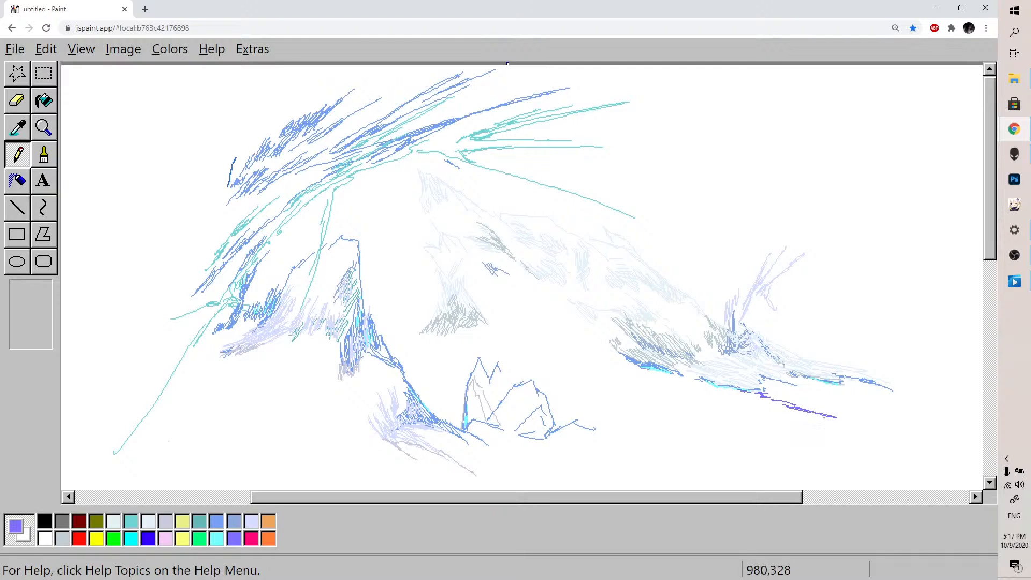
{"action": "left_click_drag", "start_coordinate": [769, 423], "coordinate": [899, 442]}
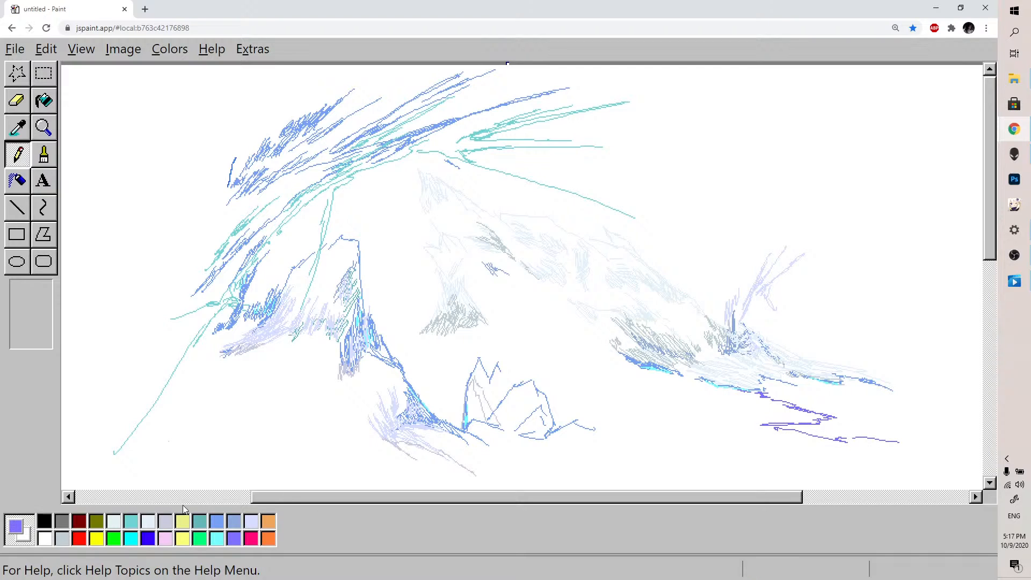
{"action": "left_click", "coordinate": [216, 522]}
{"action": "mouse_move", "coordinate": [800, 424]}
{"action": "left_mouse_down"}
{"action": "mouse_move", "coordinate": [868, 420]}
{"action": "mouse_move", "coordinate": [909, 444]}
{"action": "left_mouse_up"}
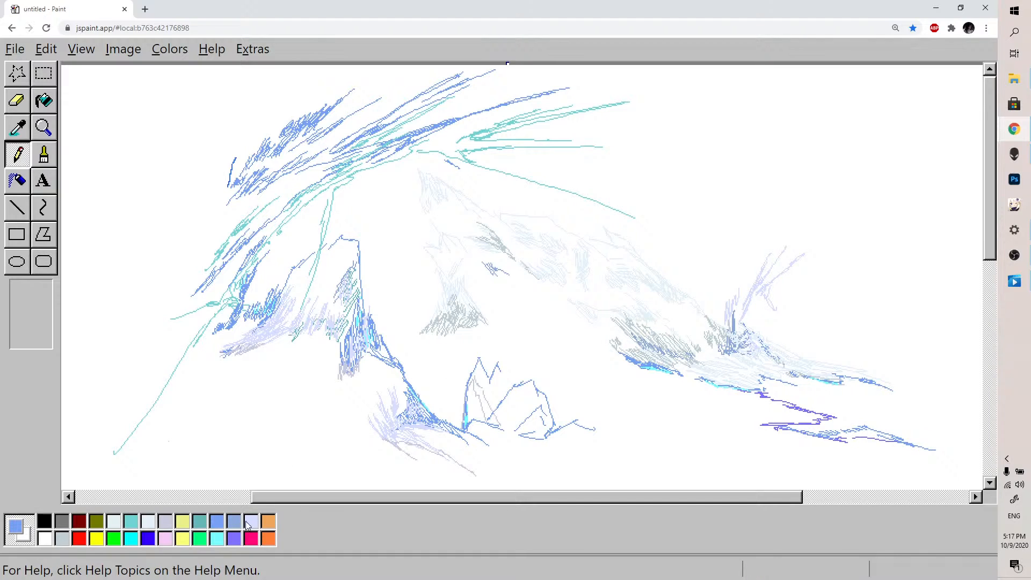
{"action": "left_click", "coordinate": [169, 523]}
{"action": "left_click_drag", "start_coordinate": [810, 426], "coordinate": [881, 399]}
{"action": "key", "text": "alt+Tab"}
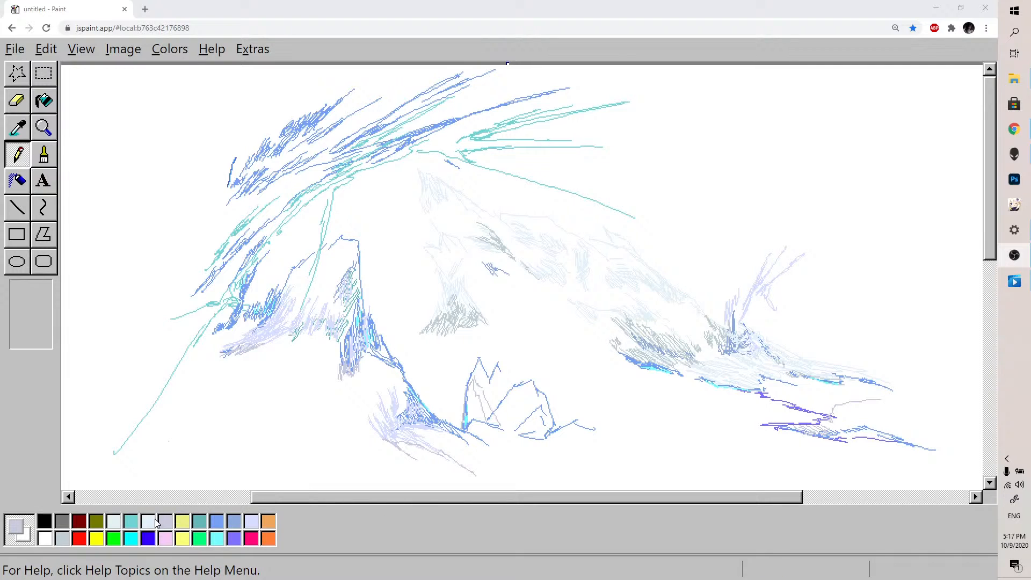
{"action": "left_click", "coordinate": [18, 102]}
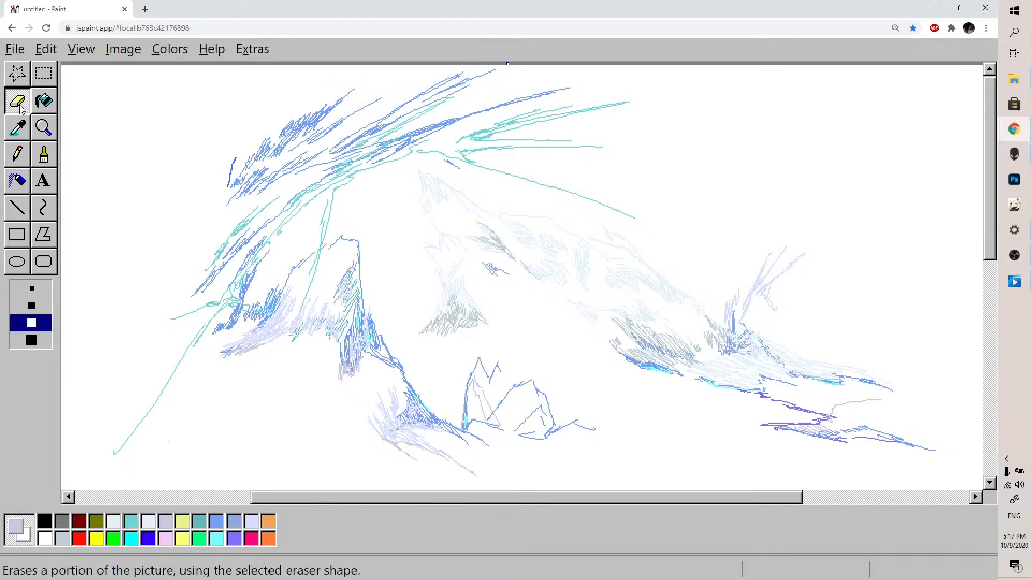
{"action": "mouse_move", "coordinate": [821, 428]}
{"action": "left_mouse_down"}
{"action": "mouse_move", "coordinate": [768, 429]}
{"action": "mouse_move", "coordinate": [780, 420]}
{"action": "mouse_move", "coordinate": [827, 425]}
{"action": "mouse_move", "coordinate": [771, 412]}
{"action": "mouse_move", "coordinate": [763, 421]}
{"action": "mouse_move", "coordinate": [786, 408]}
{"action": "mouse_move", "coordinate": [755, 403]}
{"action": "mouse_move", "coordinate": [791, 399]}
{"action": "mouse_move", "coordinate": [799, 413]}
{"action": "mouse_move", "coordinate": [834, 415]}
{"action": "mouse_move", "coordinate": [864, 404]}
{"action": "mouse_move", "coordinate": [891, 441]}
{"action": "mouse_move", "coordinate": [864, 431]}
{"action": "mouse_move", "coordinate": [875, 436]}
{"action": "mouse_move", "coordinate": [866, 419]}
{"action": "mouse_move", "coordinate": [882, 400]}
{"action": "mouse_move", "coordinate": [792, 405]}
{"action": "mouse_move", "coordinate": [917, 445]}
{"action": "mouse_move", "coordinate": [811, 435]}
{"action": "left_mouse_up"}
Draw a muted blue zigzag bank line below the range's right foot and hatch the ground around it in very pale blue
{"action": "left_click", "coordinate": [233, 523]}
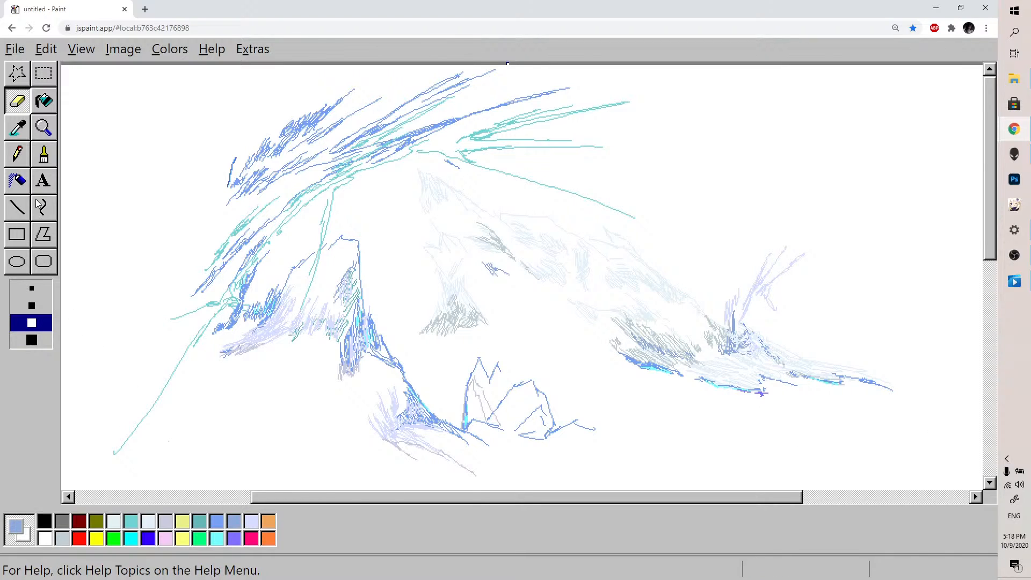
{"action": "left_click", "coordinate": [17, 156]}
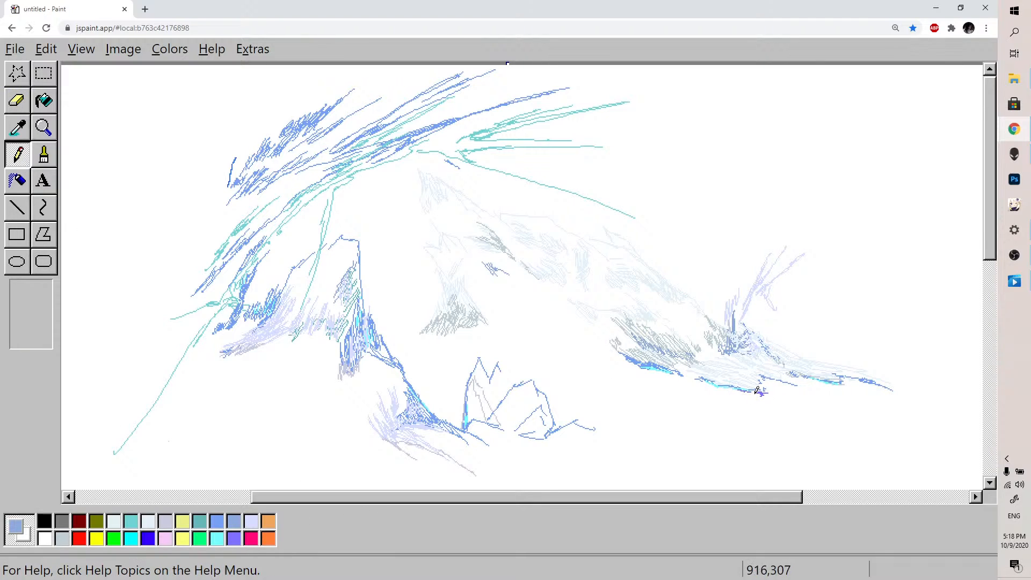
{"action": "left_click_drag", "start_coordinate": [693, 406], "coordinate": [707, 405]}
{"action": "left_click_drag", "start_coordinate": [749, 417], "coordinate": [784, 418]}
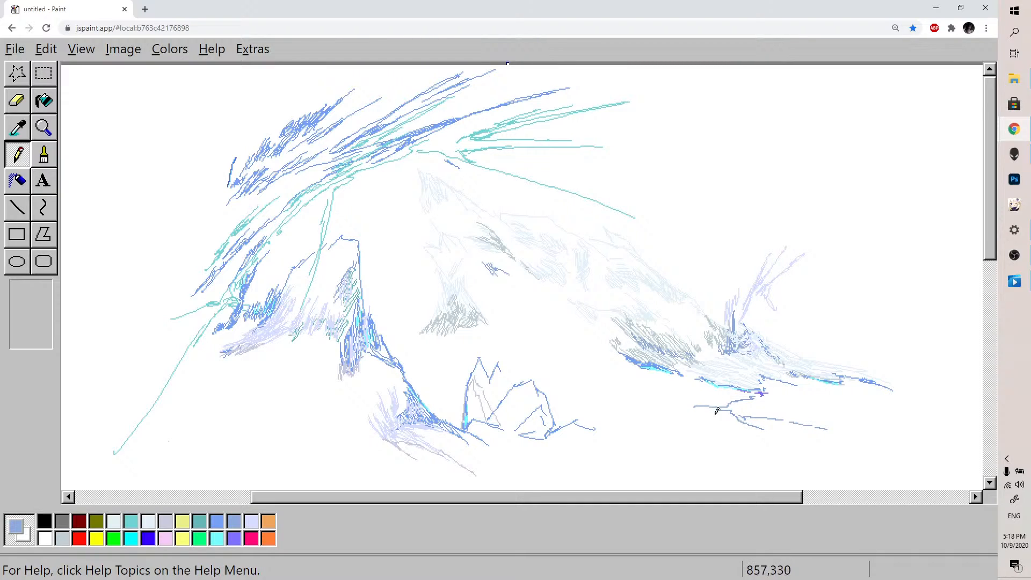
{"action": "left_click_drag", "start_coordinate": [690, 416], "coordinate": [663, 428]}
{"action": "left_click", "coordinate": [154, 522]}
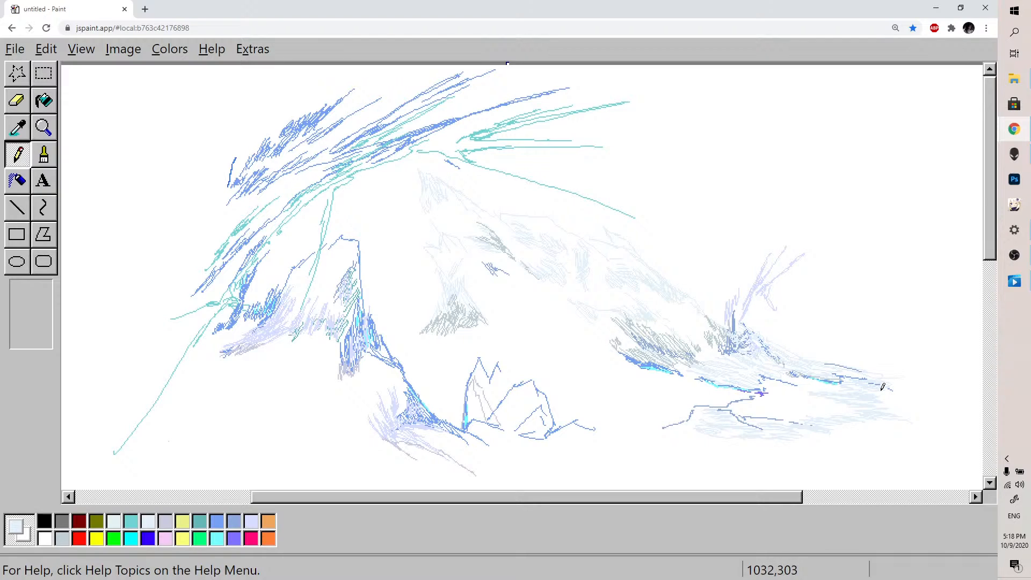
Draw a tall form with two upper branches above the spiky tuft in lavender-grey and blue strokes
{"action": "left_click_drag", "start_coordinate": [722, 497], "coordinate": [790, 497]}
{"action": "left_click", "coordinate": [165, 521]}
{"action": "left_click_drag", "start_coordinate": [632, 322], "coordinate": [680, 200]}
{"action": "left_click_drag", "start_coordinate": [655, 260], "coordinate": [666, 158]}
{"action": "left_click", "coordinate": [223, 524]}
{"action": "left_click_drag", "start_coordinate": [645, 252], "coordinate": [627, 301]}
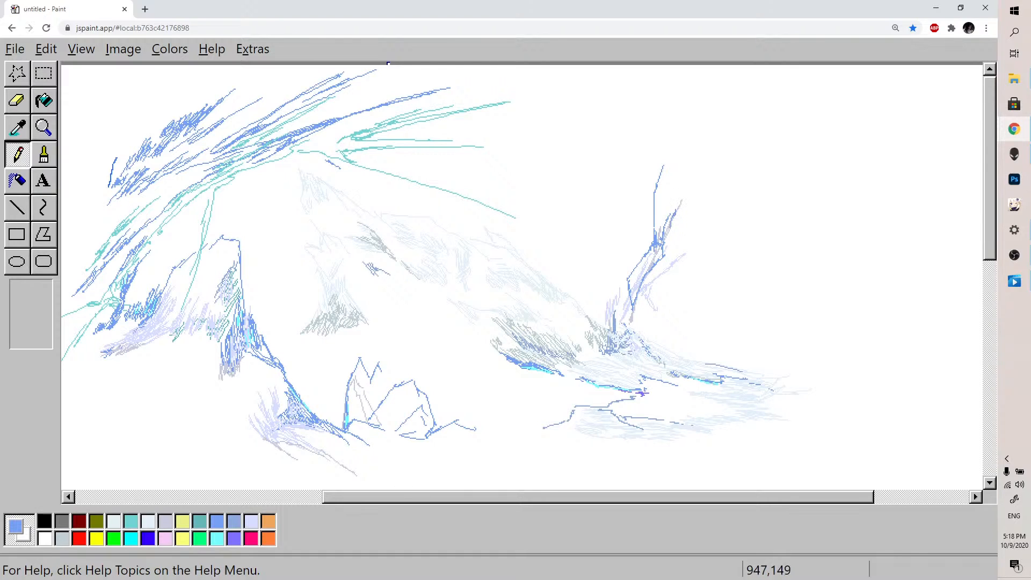
{"action": "mouse_move", "coordinate": [680, 215]}
{"action": "left_mouse_down"}
{"action": "mouse_move", "coordinate": [704, 195]}
{"action": "mouse_move", "coordinate": [709, 173]}
{"action": "left_mouse_up"}
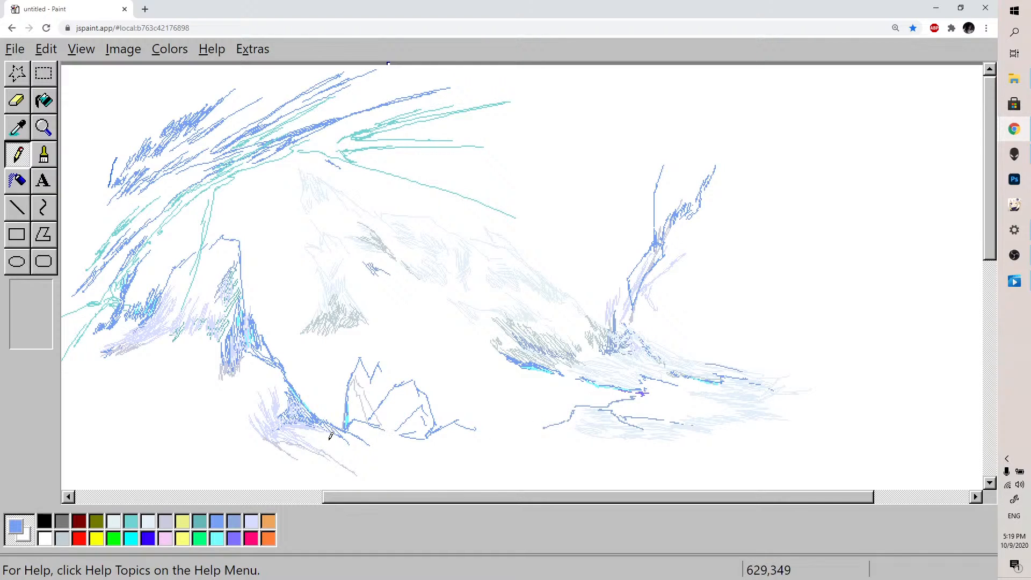
Erase the tall form's upper branches and hatch a high, very pale blue peak rising to the right in their place
{"action": "left_click", "coordinate": [16, 100]}
{"action": "mouse_move", "coordinate": [710, 172]}
{"action": "left_mouse_down"}
{"action": "mouse_move", "coordinate": [702, 212]}
{"action": "mouse_move", "coordinate": [689, 199]}
{"action": "mouse_move", "coordinate": [670, 223]}
{"action": "mouse_move", "coordinate": [682, 190]}
{"action": "mouse_move", "coordinate": [724, 152]}
{"action": "mouse_move", "coordinate": [668, 168]}
{"action": "mouse_move", "coordinate": [656, 183]}
{"action": "mouse_move", "coordinate": [655, 231]}
{"action": "mouse_move", "coordinate": [667, 224]}
{"action": "mouse_move", "coordinate": [667, 246]}
{"action": "left_mouse_up"}
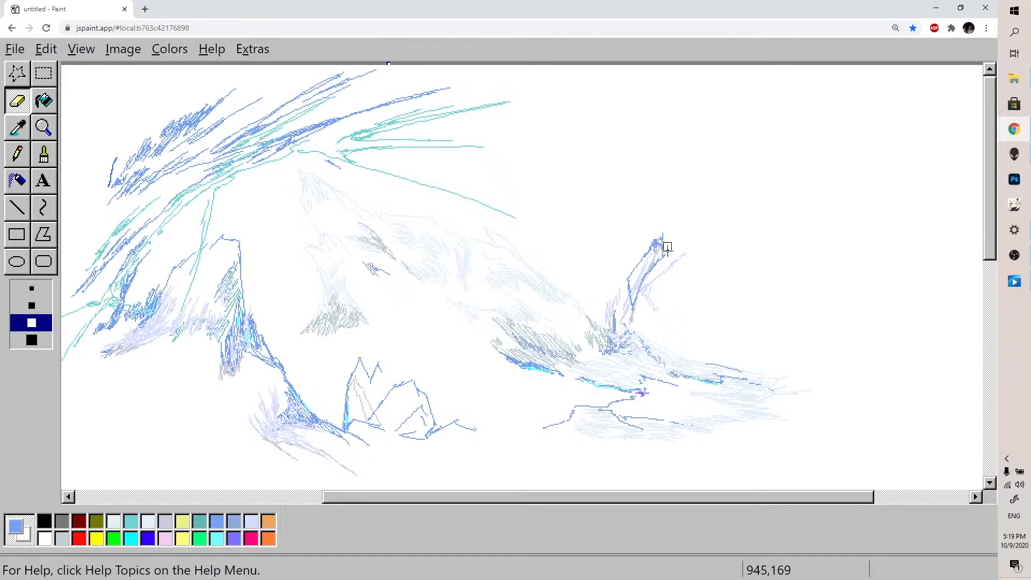
{"action": "left_click", "coordinate": [152, 522]}
{"action": "left_click", "coordinate": [18, 154]}
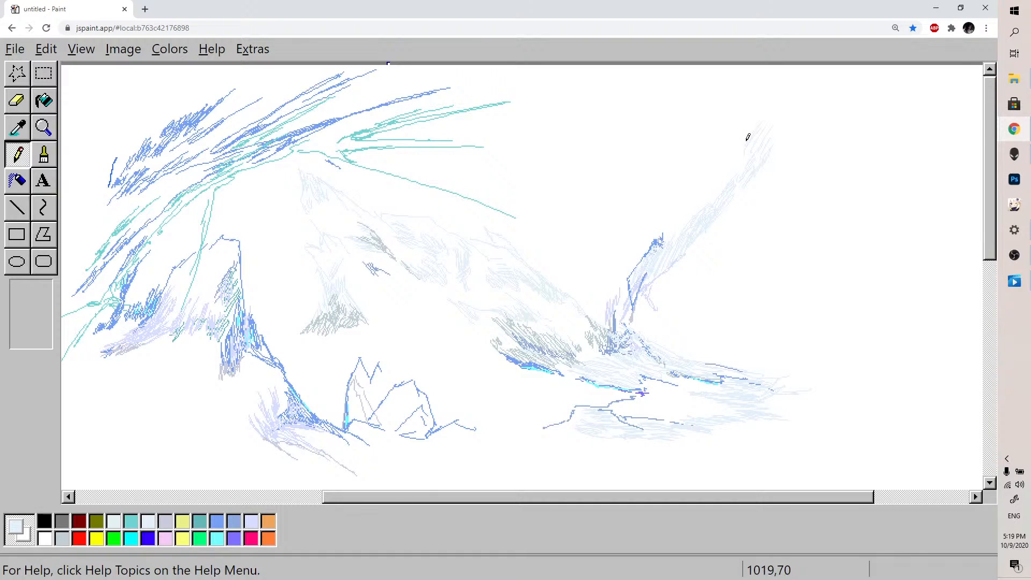
{"action": "left_click_drag", "start_coordinate": [757, 119], "coordinate": [775, 97]}
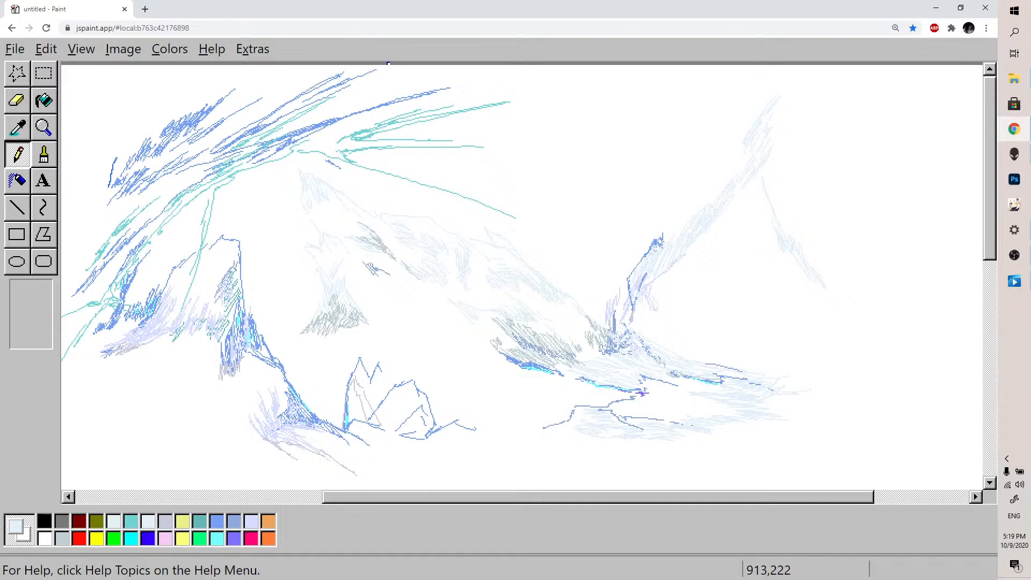
Shade the base of the pale peak with muted blue strokes and dense blue hatching down its lower slope
{"action": "left_click", "coordinate": [234, 519]}
{"action": "mouse_move", "coordinate": [622, 299]}
{"action": "left_mouse_down"}
{"action": "mouse_move", "coordinate": [652, 317]}
{"action": "mouse_move", "coordinate": [637, 336]}
{"action": "left_mouse_up"}
{"action": "left_click", "coordinate": [225, 524]}
{"action": "mouse_move", "coordinate": [650, 314]}
{"action": "left_mouse_down"}
{"action": "mouse_move", "coordinate": [678, 344]}
{"action": "mouse_move", "coordinate": [675, 333]}
{"action": "mouse_move", "coordinate": [683, 337]}
{"action": "mouse_move", "coordinate": [645, 329]}
{"action": "mouse_move", "coordinate": [640, 319]}
{"action": "mouse_move", "coordinate": [714, 362]}
{"action": "left_mouse_up"}
Outline a group of rounded blue hills to the right of the pale peak, with a jagged hatched ridge and a small mound
{"action": "mouse_move", "coordinate": [708, 253]}
{"action": "left_mouse_down"}
{"action": "mouse_move", "coordinate": [773, 261]}
{"action": "mouse_move", "coordinate": [754, 251]}
{"action": "mouse_move", "coordinate": [747, 260]}
{"action": "mouse_move", "coordinate": [776, 248]}
{"action": "mouse_move", "coordinate": [855, 308]}
{"action": "mouse_move", "coordinate": [785, 294]}
{"action": "mouse_move", "coordinate": [775, 314]}
{"action": "mouse_move", "coordinate": [783, 324]}
{"action": "mouse_move", "coordinate": [843, 346]}
{"action": "mouse_move", "coordinate": [852, 335]}
{"action": "mouse_move", "coordinate": [898, 338]}
{"action": "mouse_move", "coordinate": [943, 364]}
{"action": "left_mouse_up"}
{"action": "mouse_move", "coordinate": [815, 264]}
{"action": "left_mouse_down"}
{"action": "mouse_move", "coordinate": [893, 282]}
{"action": "mouse_move", "coordinate": [963, 366]}
{"action": "left_mouse_up"}
{"action": "mouse_move", "coordinate": [899, 363]}
{"action": "left_mouse_down"}
{"action": "mouse_move", "coordinate": [945, 370]}
{"action": "mouse_move", "coordinate": [882, 376]}
{"action": "mouse_move", "coordinate": [885, 386]}
{"action": "mouse_move", "coordinate": [865, 397]}
{"action": "left_mouse_up"}
Change the muted teal palette swatch to a sky blue with RGB 102, 196, 255
{"action": "scroll", "coordinate": [740, 497], "scroll_direction": "left", "scroll_amount": 1}
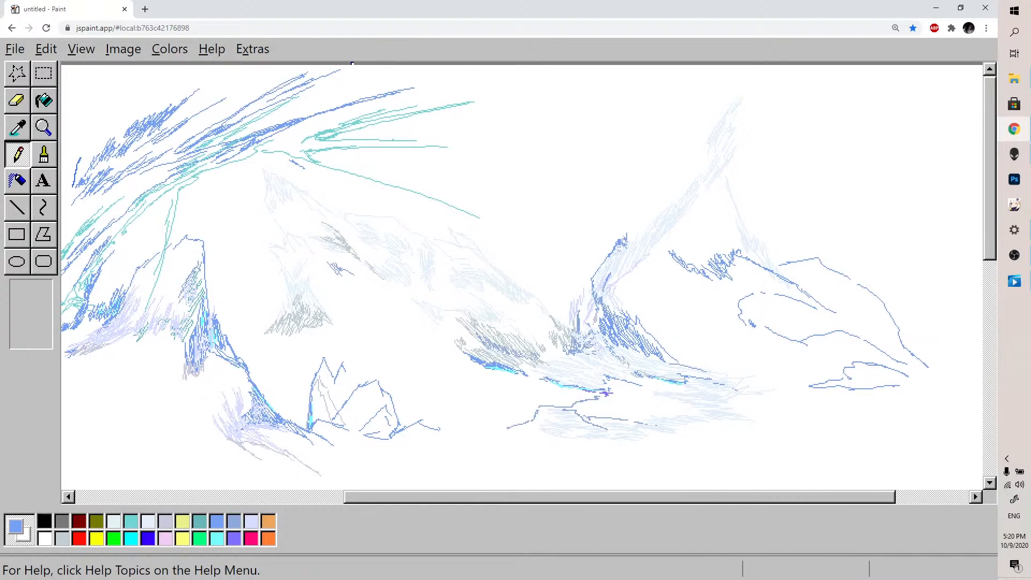
{"action": "left_click", "coordinate": [233, 522]}
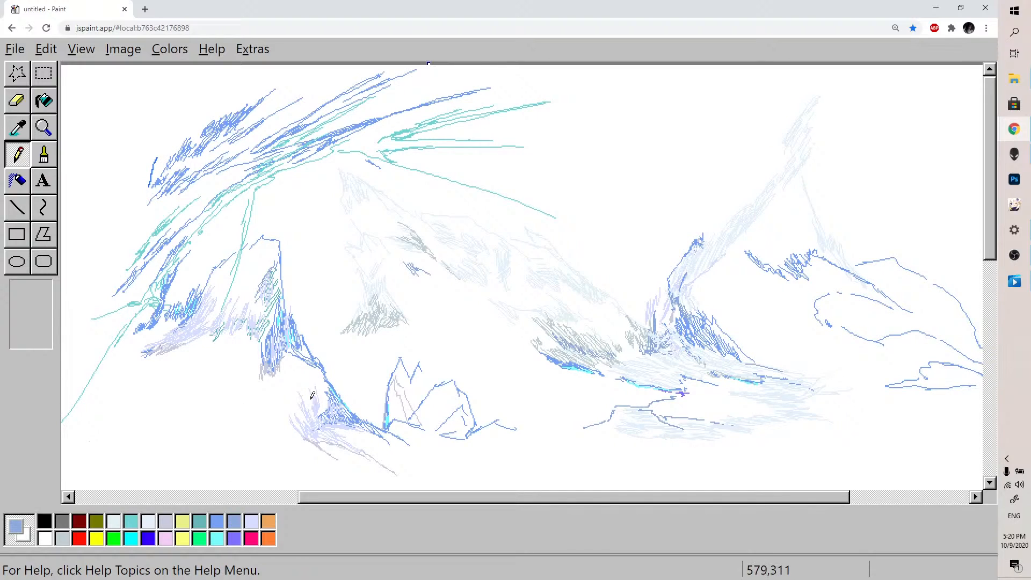
{"action": "left_click", "coordinate": [216, 522]}
{"action": "double_click", "coordinate": [202, 521]}
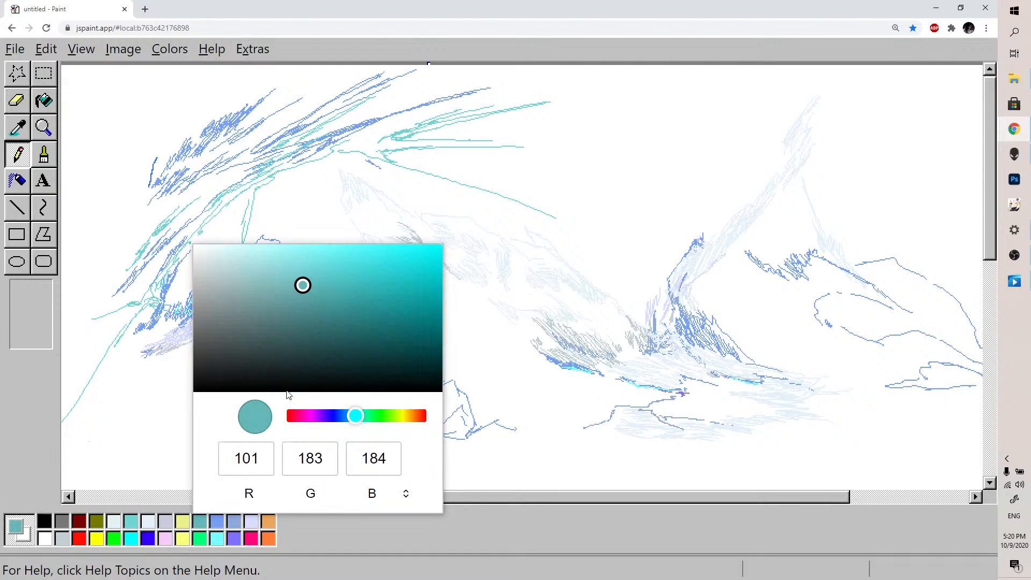
{"action": "left_click_drag", "start_coordinate": [356, 416], "coordinate": [347, 416]}
{"action": "mouse_move", "coordinate": [333, 263]}
{"action": "left_mouse_down"}
{"action": "mouse_move", "coordinate": [317, 247]}
{"action": "mouse_move", "coordinate": [341, 244]}
{"action": "left_mouse_up"}
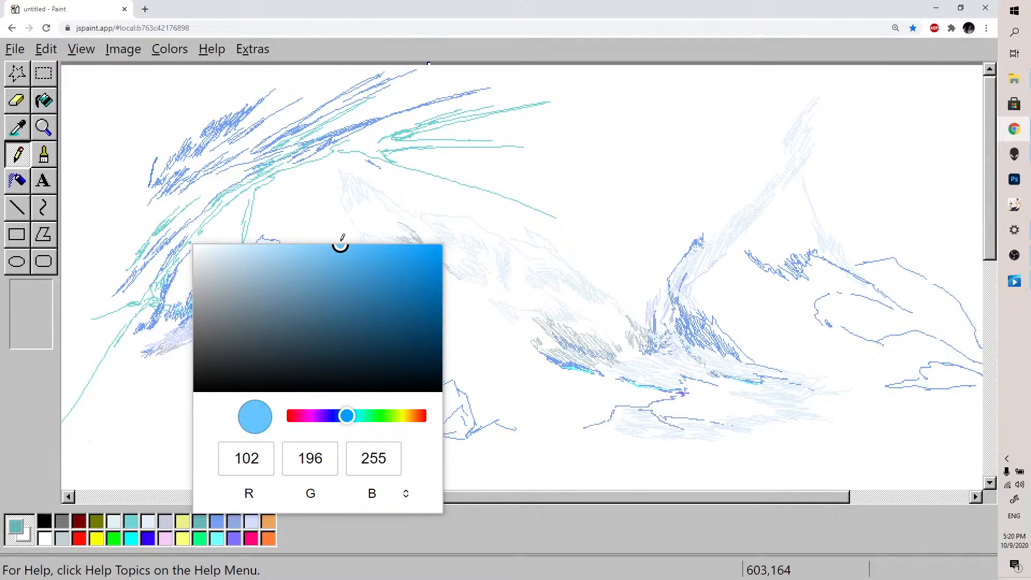
{"action": "left_click", "coordinate": [542, 521]}
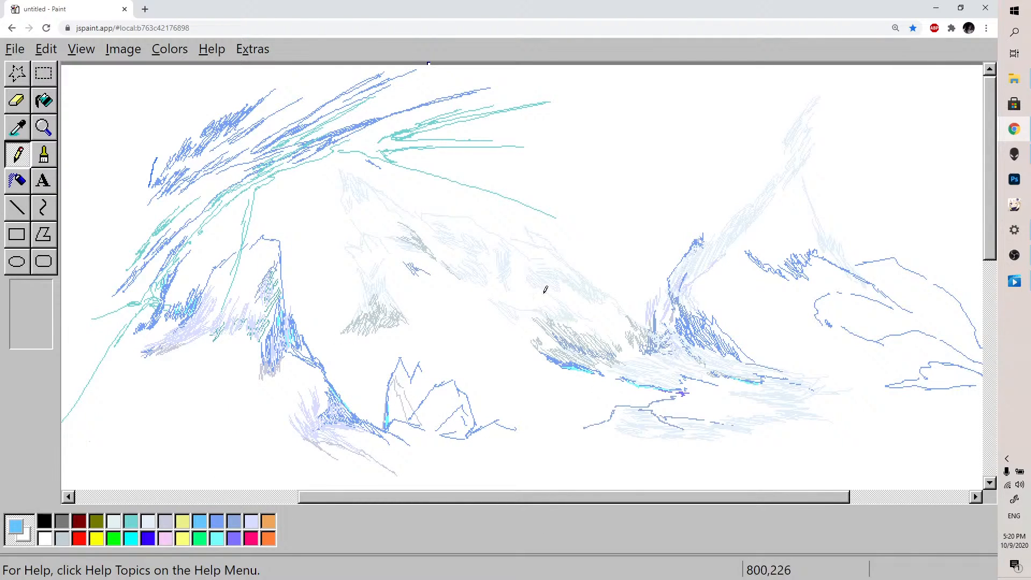
Fill the gap between the lower teal rays above the distant range with dense sky blue hatching widening to the right
{"action": "mouse_move", "coordinate": [461, 152]}
{"action": "left_mouse_down"}
{"action": "mouse_move", "coordinate": [521, 183]}
{"action": "mouse_move", "coordinate": [494, 165]}
{"action": "mouse_move", "coordinate": [425, 162]}
{"action": "mouse_move", "coordinate": [505, 179]}
{"action": "left_mouse_up"}
{"action": "mouse_move", "coordinate": [544, 179]}
{"action": "left_mouse_down"}
{"action": "mouse_move", "coordinate": [526, 169]}
{"action": "mouse_move", "coordinate": [541, 169]}
{"action": "mouse_move", "coordinate": [504, 164]}
{"action": "left_mouse_up"}
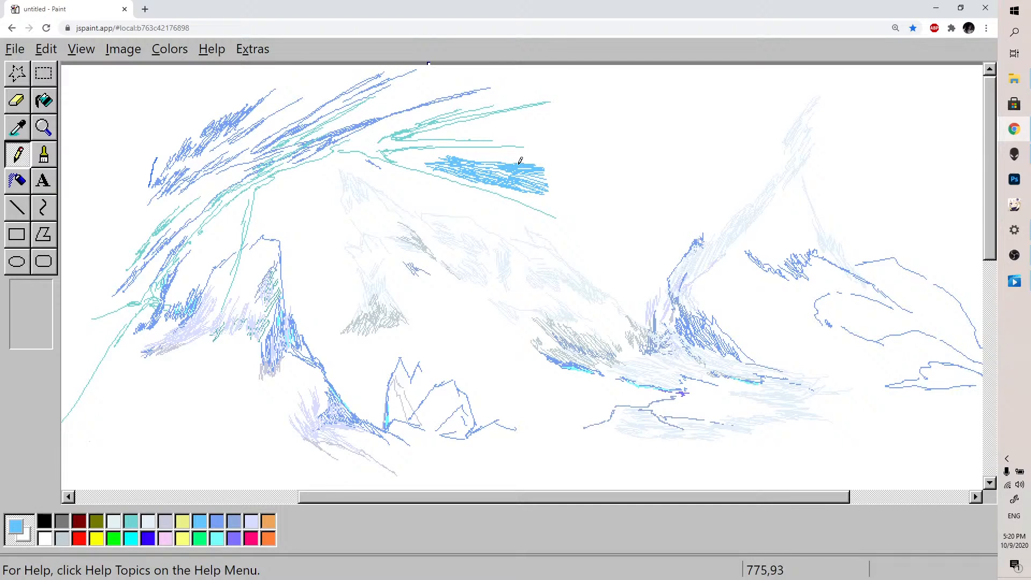
{"action": "mouse_move", "coordinate": [487, 161]}
{"action": "left_mouse_down"}
{"action": "mouse_move", "coordinate": [539, 179]}
{"action": "mouse_move", "coordinate": [548, 188]}
{"action": "mouse_move", "coordinate": [532, 187]}
{"action": "mouse_move", "coordinate": [558, 202]}
{"action": "mouse_move", "coordinate": [515, 194]}
{"action": "mouse_move", "coordinate": [510, 184]}
{"action": "mouse_move", "coordinate": [579, 199]}
{"action": "mouse_move", "coordinate": [569, 202]}
{"action": "mouse_move", "coordinate": [548, 174]}
{"action": "mouse_move", "coordinate": [565, 173]}
{"action": "mouse_move", "coordinate": [528, 166]}
{"action": "mouse_move", "coordinate": [555, 164]}
{"action": "mouse_move", "coordinate": [594, 209]}
{"action": "mouse_move", "coordinate": [614, 192]}
{"action": "mouse_move", "coordinate": [588, 171]}
{"action": "mouse_move", "coordinate": [604, 161]}
{"action": "left_mouse_up"}
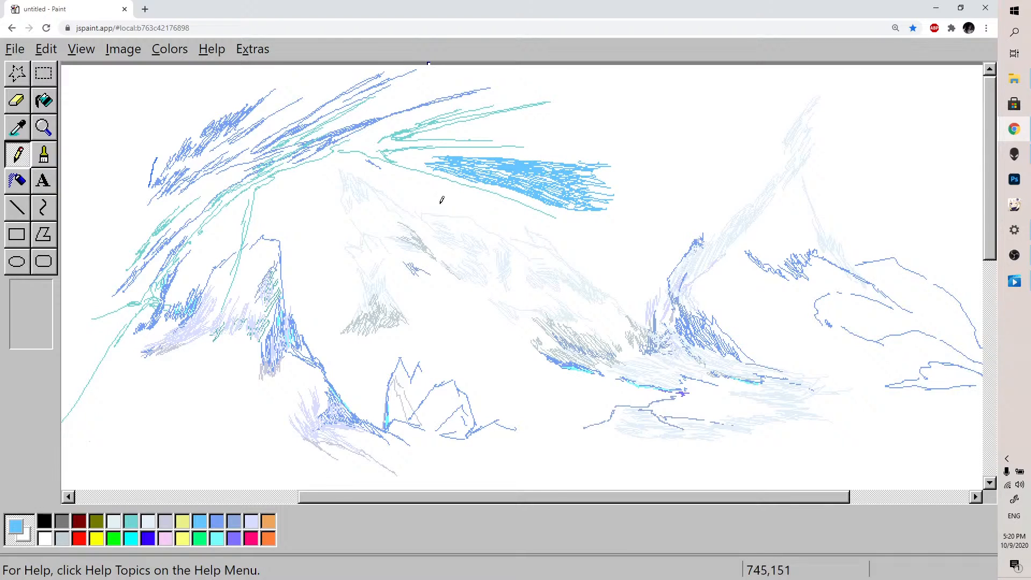
Layer pale lavender strokes over the right end of the sky-blue wedge and widen that end with sky-blue hatching
{"action": "left_click", "coordinate": [254, 521]}
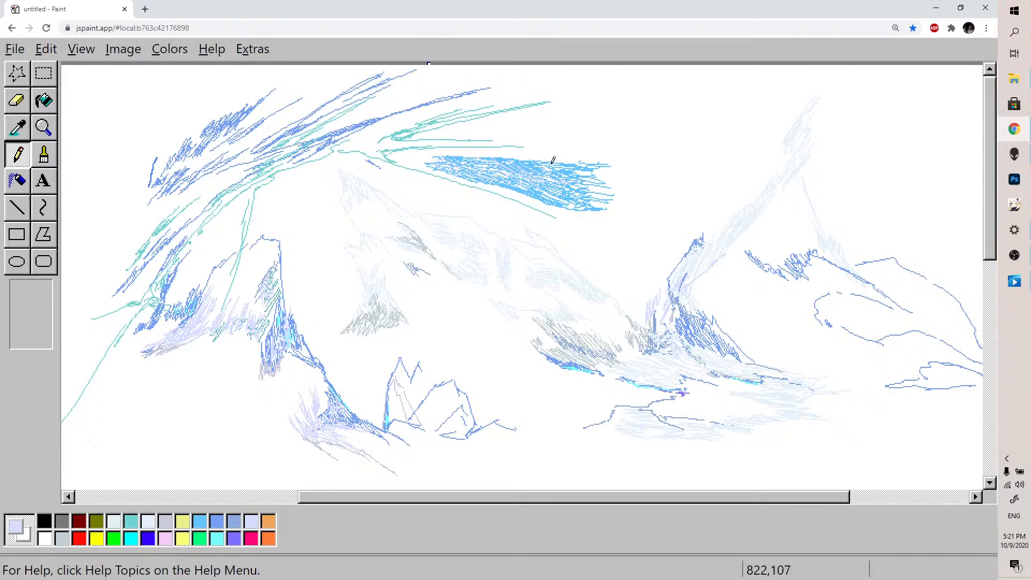
{"action": "mouse_move", "coordinate": [587, 182]}
{"action": "left_mouse_down"}
{"action": "mouse_move", "coordinate": [520, 170]}
{"action": "mouse_move", "coordinate": [554, 198]}
{"action": "mouse_move", "coordinate": [612, 179]}
{"action": "mouse_move", "coordinate": [591, 161]}
{"action": "left_mouse_up"}
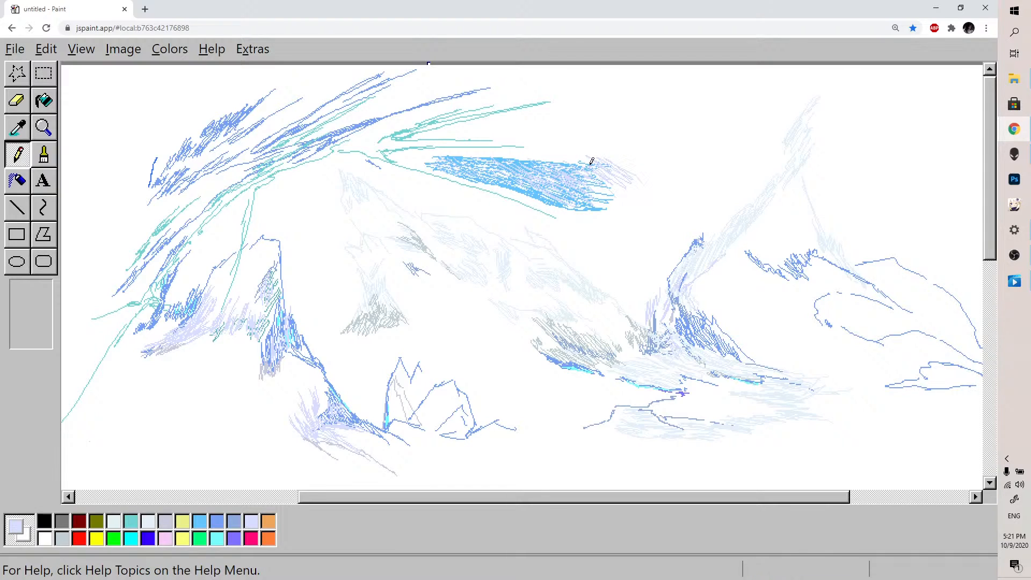
{"action": "left_click", "coordinate": [201, 522]}
{"action": "mouse_move", "coordinate": [566, 184]}
{"action": "left_mouse_down"}
{"action": "mouse_move", "coordinate": [630, 180]}
{"action": "mouse_move", "coordinate": [627, 189]}
{"action": "mouse_move", "coordinate": [638, 188]}
{"action": "mouse_move", "coordinate": [609, 209]}
{"action": "mouse_move", "coordinate": [636, 201]}
{"action": "mouse_move", "coordinate": [628, 163]}
{"action": "mouse_move", "coordinate": [578, 150]}
{"action": "mouse_move", "coordinate": [585, 156]}
{"action": "left_mouse_up"}
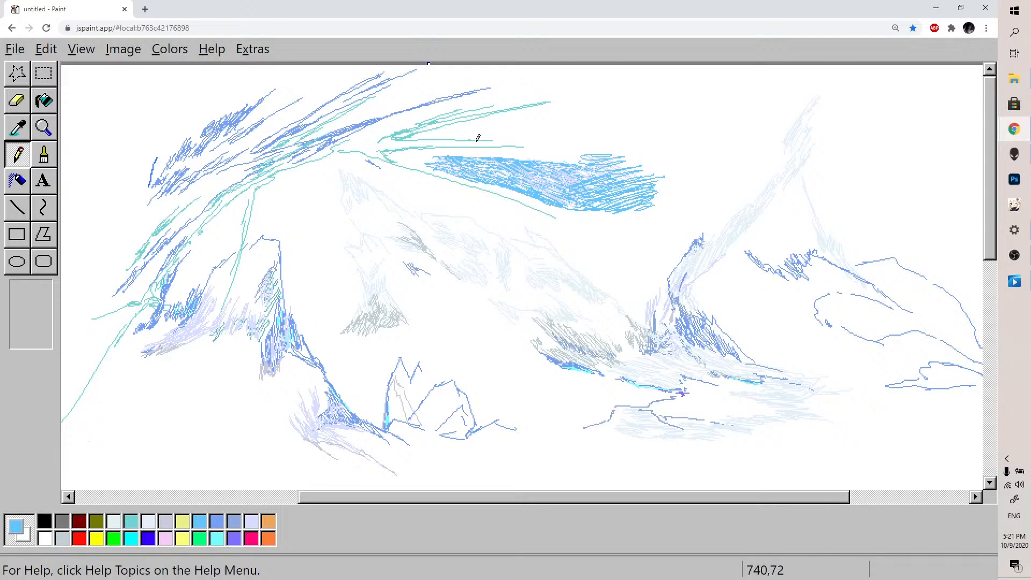
Thicken the wedge's lower edge with sky-blue hatching and add a sky-blue streak above the teal rays along the canvas's upper edge
{"action": "left_click_drag", "start_coordinate": [420, 159], "coordinate": [506, 203]}
{"action": "left_click_drag", "start_coordinate": [451, 172], "coordinate": [465, 167]}
{"action": "key", "text": "ctrl+z"}
{"action": "mouse_move", "coordinate": [520, 192]}
{"action": "left_mouse_down"}
{"action": "mouse_move", "coordinate": [589, 221]}
{"action": "mouse_move", "coordinate": [639, 222]}
{"action": "mouse_move", "coordinate": [614, 218]}
{"action": "left_mouse_up"}
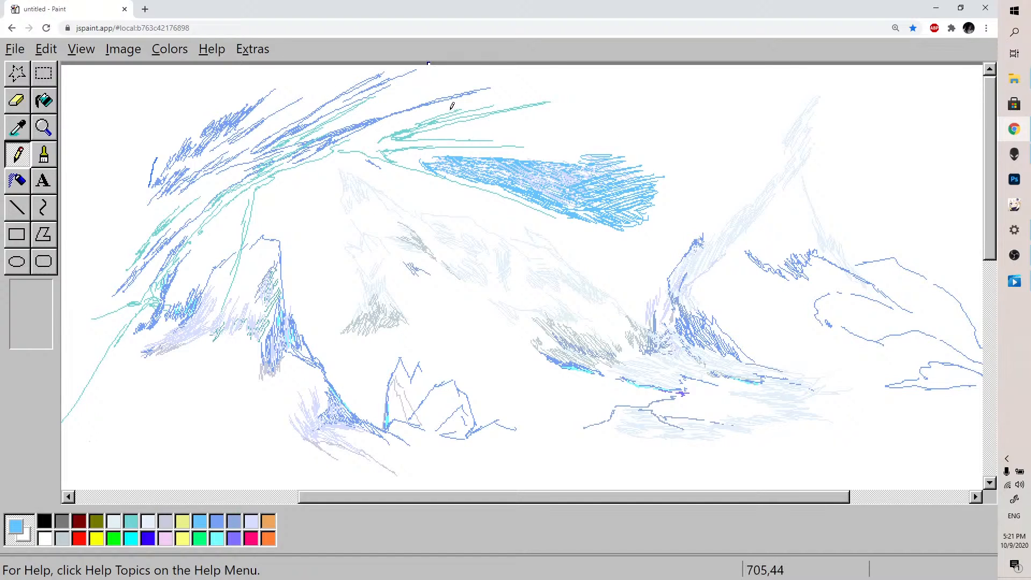
{"action": "mouse_move", "coordinate": [394, 93]}
{"action": "left_mouse_down"}
{"action": "mouse_move", "coordinate": [441, 74]}
{"action": "mouse_move", "coordinate": [424, 76]}
{"action": "mouse_move", "coordinate": [435, 68]}
{"action": "mouse_move", "coordinate": [446, 74]}
{"action": "mouse_move", "coordinate": [435, 69]}
{"action": "left_mouse_up"}
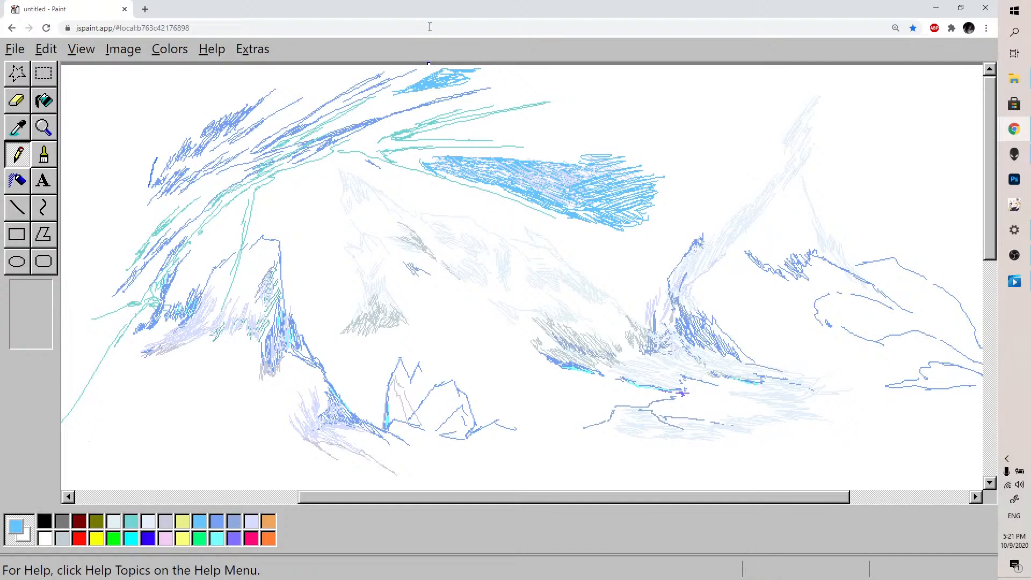
{"action": "left_click_drag", "start_coordinate": [459, 71], "coordinate": [548, 66]}
Extend the sky-blue wedge with dense hatching that sweeps up to the right as far as the canvas's upper edge
{"action": "mouse_move", "coordinate": [571, 152]}
{"action": "left_mouse_down"}
{"action": "mouse_move", "coordinate": [646, 183]}
{"action": "mouse_move", "coordinate": [635, 215]}
{"action": "mouse_move", "coordinate": [711, 152]}
{"action": "mouse_move", "coordinate": [686, 167]}
{"action": "mouse_move", "coordinate": [629, 169]}
{"action": "mouse_move", "coordinate": [648, 136]}
{"action": "mouse_move", "coordinate": [605, 141]}
{"action": "mouse_move", "coordinate": [639, 141]}
{"action": "left_mouse_up"}
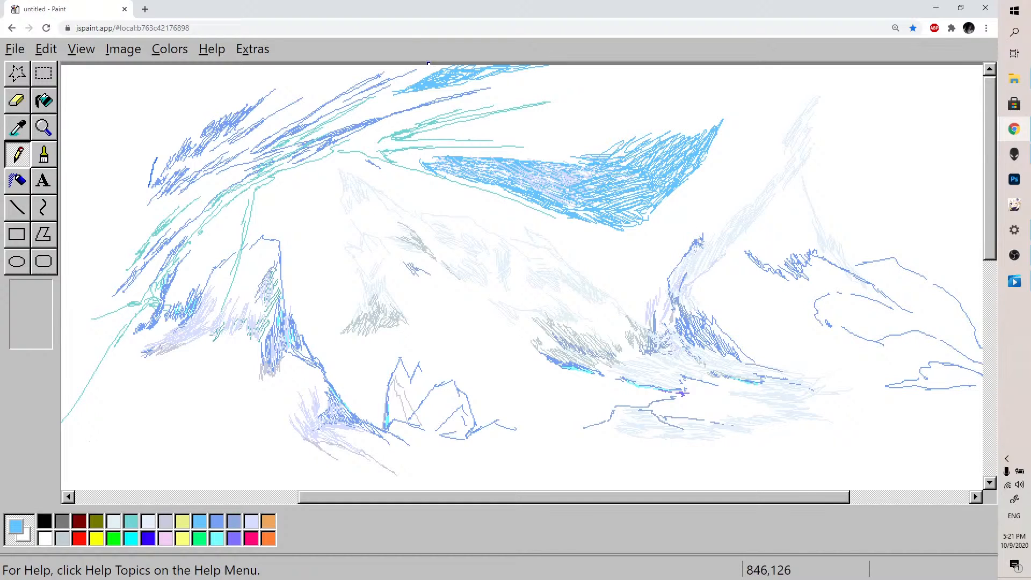
{"action": "mouse_move", "coordinate": [701, 134]}
{"action": "left_mouse_down"}
{"action": "mouse_move", "coordinate": [702, 123]}
{"action": "mouse_move", "coordinate": [689, 124]}
{"action": "mouse_move", "coordinate": [758, 94]}
{"action": "left_mouse_up"}
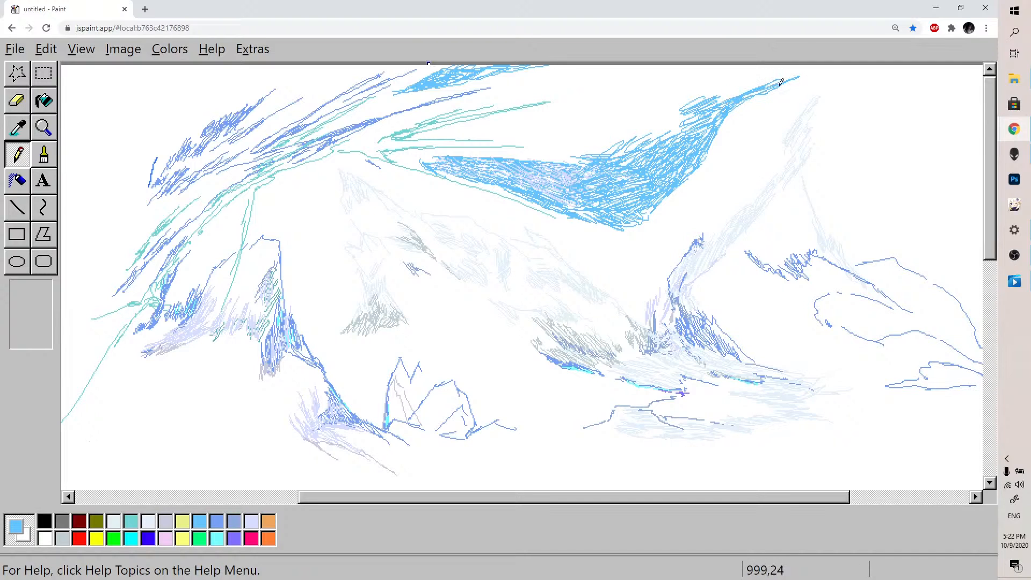
{"action": "mouse_move", "coordinate": [696, 111]}
{"action": "left_mouse_down"}
{"action": "mouse_move", "coordinate": [717, 94]}
{"action": "mouse_move", "coordinate": [674, 117]}
{"action": "mouse_move", "coordinate": [731, 111]}
{"action": "mouse_move", "coordinate": [620, 119]}
{"action": "mouse_move", "coordinate": [662, 84]}
{"action": "left_mouse_up"}
Fill the core of the upward-sweeping sky band with solid sky blue using the Brush and a medium round tip
{"action": "left_click", "coordinate": [44, 155]}
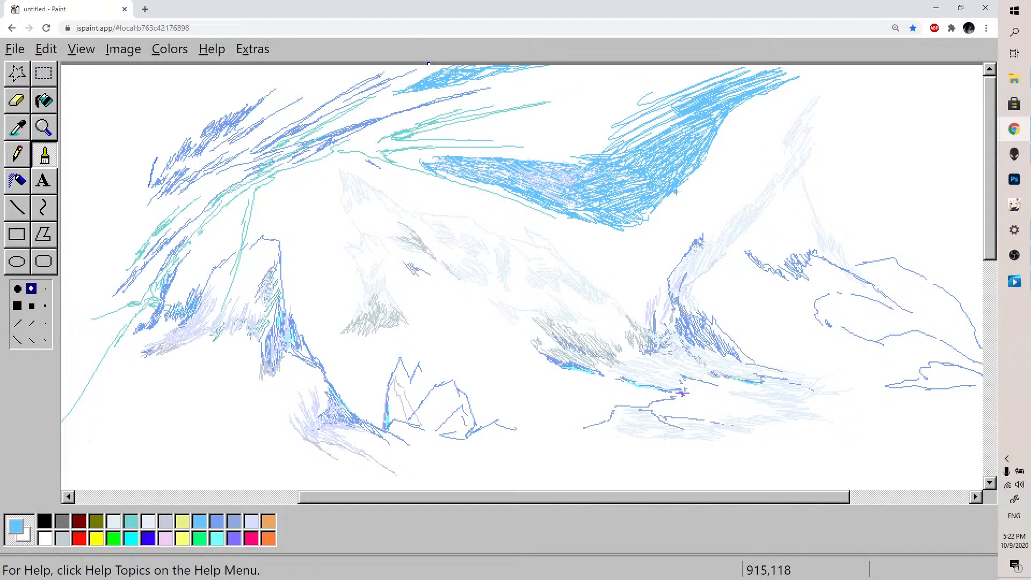
{"action": "mouse_move", "coordinate": [645, 121]}
{"action": "left_mouse_down"}
{"action": "mouse_move", "coordinate": [672, 95]}
{"action": "mouse_move", "coordinate": [651, 96]}
{"action": "mouse_move", "coordinate": [636, 125]}
{"action": "mouse_move", "coordinate": [695, 114]}
{"action": "mouse_move", "coordinate": [617, 170]}
{"action": "mouse_move", "coordinate": [648, 181]}
{"action": "mouse_move", "coordinate": [635, 210]}
{"action": "mouse_move", "coordinate": [567, 189]}
{"action": "mouse_move", "coordinate": [594, 212]}
{"action": "mouse_move", "coordinate": [642, 204]}
{"action": "left_mouse_up"}
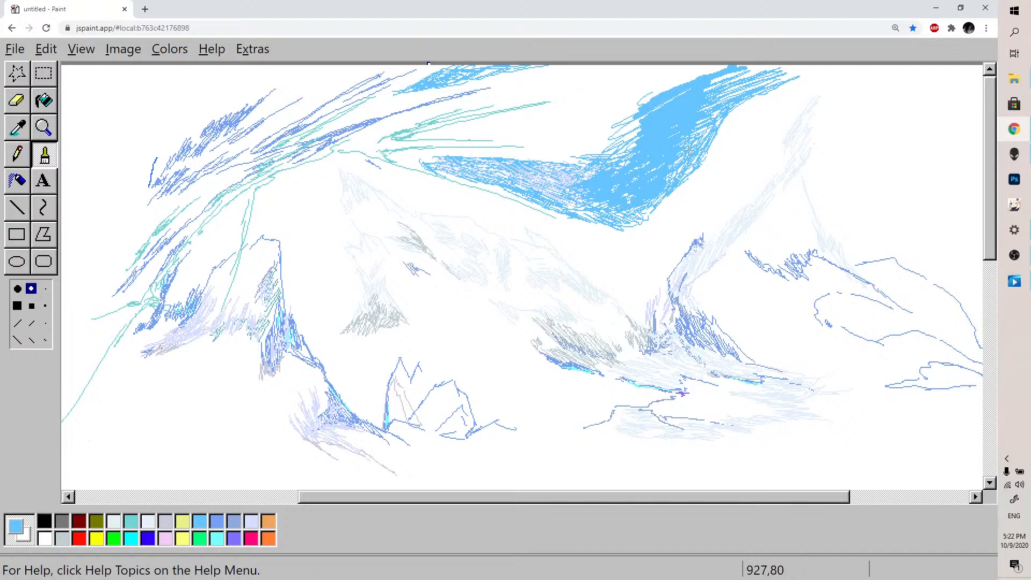
{"action": "mouse_move", "coordinate": [703, 110]}
{"action": "left_mouse_down"}
{"action": "mouse_move", "coordinate": [701, 90]}
{"action": "mouse_move", "coordinate": [741, 68]}
{"action": "mouse_move", "coordinate": [677, 75]}
{"action": "mouse_move", "coordinate": [757, 68]}
{"action": "left_mouse_up"}
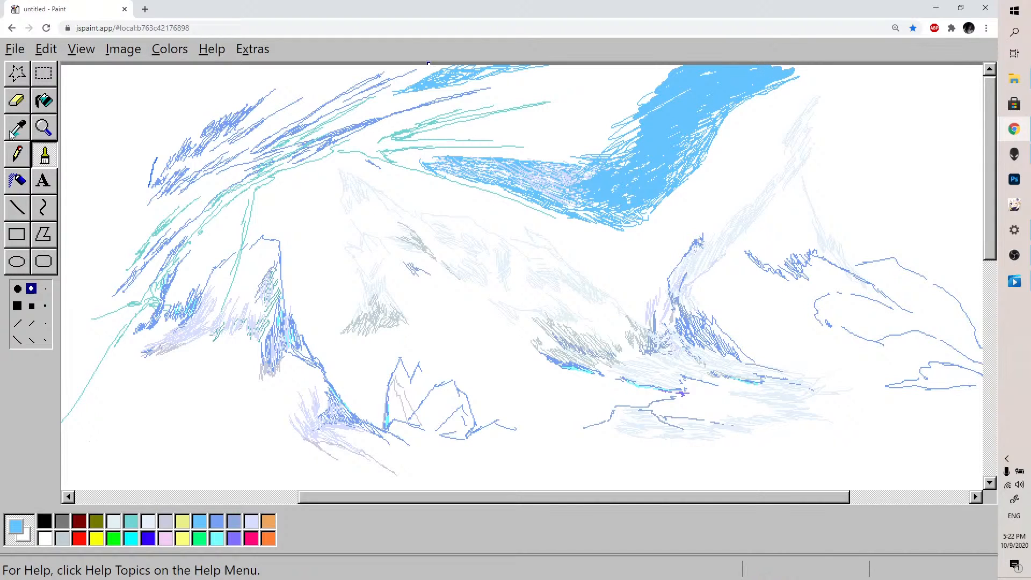
Feather the left edge of the solid sky band with sky-blue Pencil strokes and add hatching at its right edge
{"action": "left_click", "coordinate": [17, 154]}
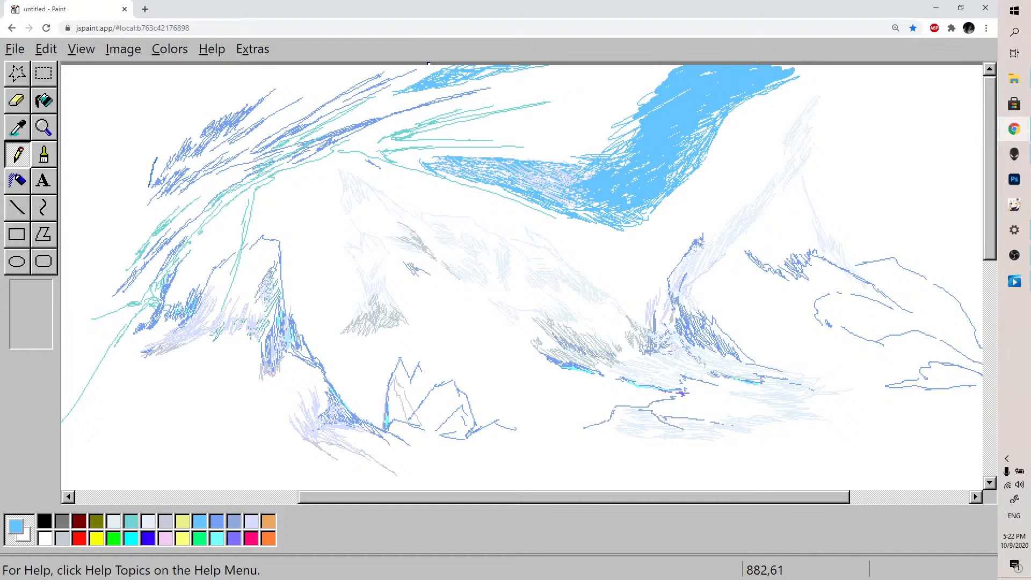
{"action": "mouse_move", "coordinate": [612, 115]}
{"action": "left_mouse_down"}
{"action": "mouse_move", "coordinate": [616, 105]}
{"action": "mouse_move", "coordinate": [601, 110]}
{"action": "mouse_move", "coordinate": [650, 82]}
{"action": "mouse_move", "coordinate": [604, 101]}
{"action": "left_mouse_up"}
{"action": "left_click_drag", "start_coordinate": [691, 74], "coordinate": [636, 65]}
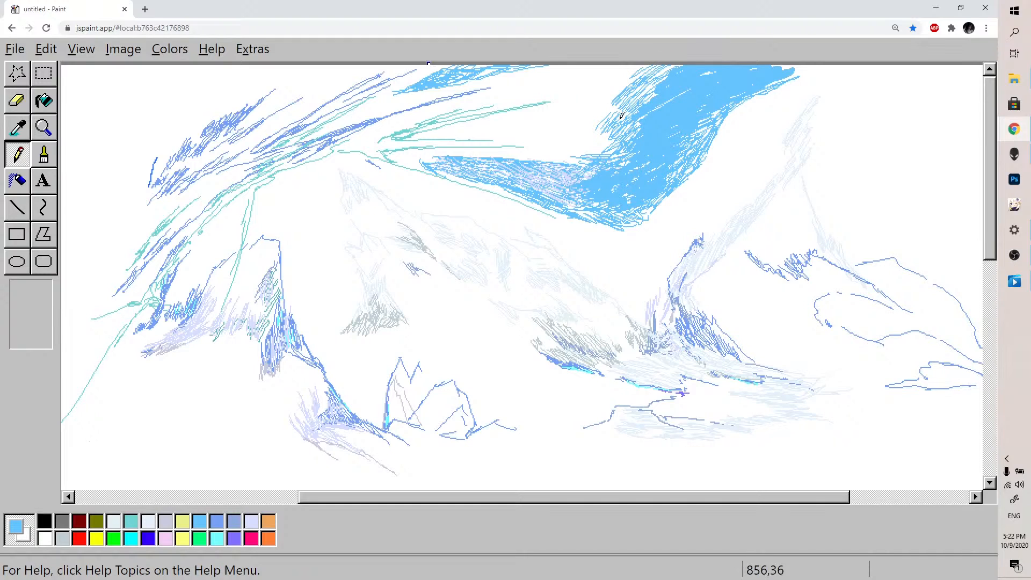
{"action": "mouse_move", "coordinate": [623, 108]}
{"action": "left_mouse_down"}
{"action": "mouse_move", "coordinate": [598, 115]}
{"action": "mouse_move", "coordinate": [624, 97]}
{"action": "mouse_move", "coordinate": [628, 75]}
{"action": "left_mouse_up"}
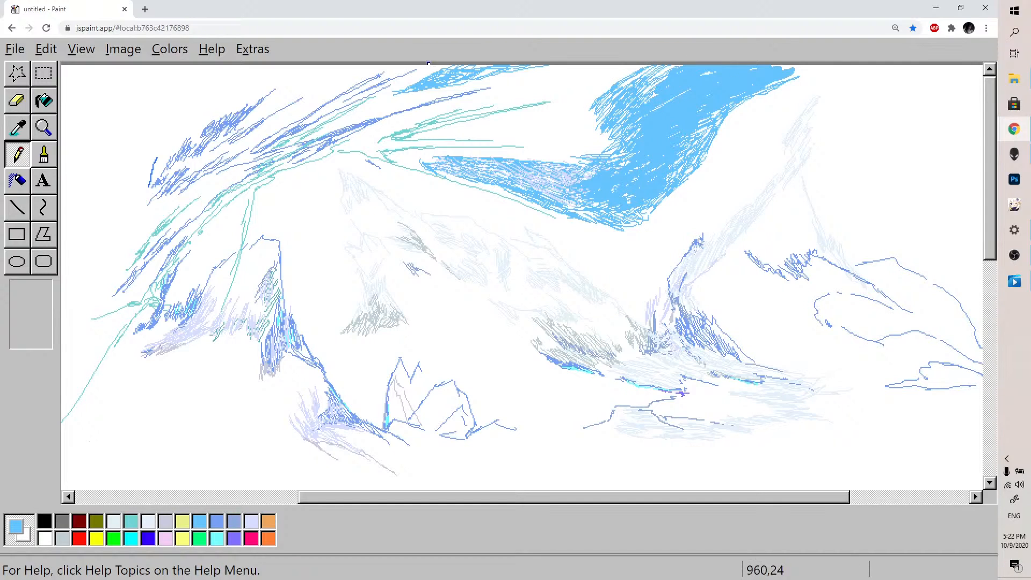
{"action": "mouse_move", "coordinate": [723, 110]}
{"action": "left_mouse_down"}
{"action": "mouse_move", "coordinate": [721, 119]}
{"action": "mouse_move", "coordinate": [782, 101]}
{"action": "left_mouse_up"}
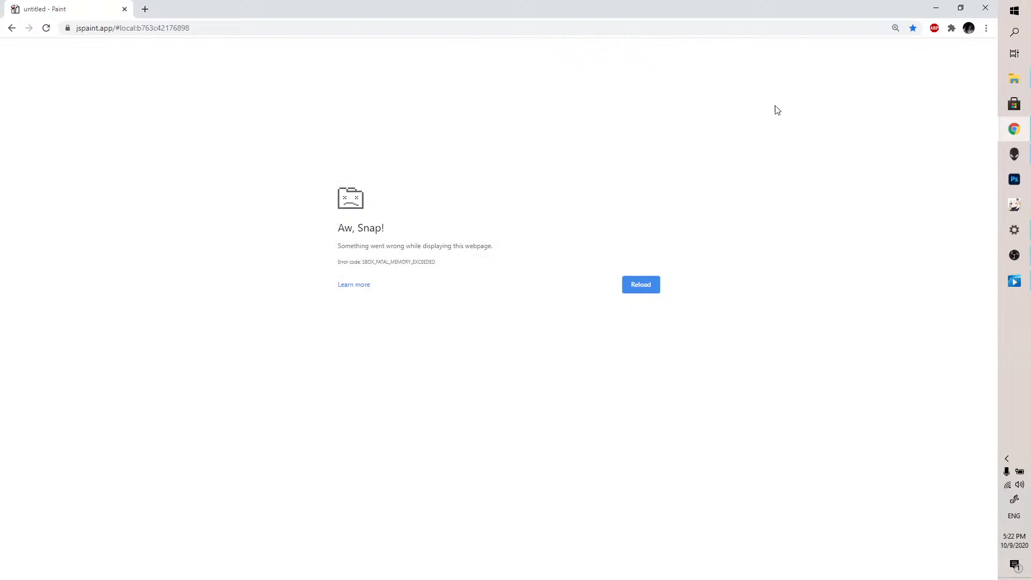
Reload the crashed page and resume hatching the sky band's upper right edge in the sky blue sampled from the drawing
{"action": "left_click", "coordinate": [46, 28]}
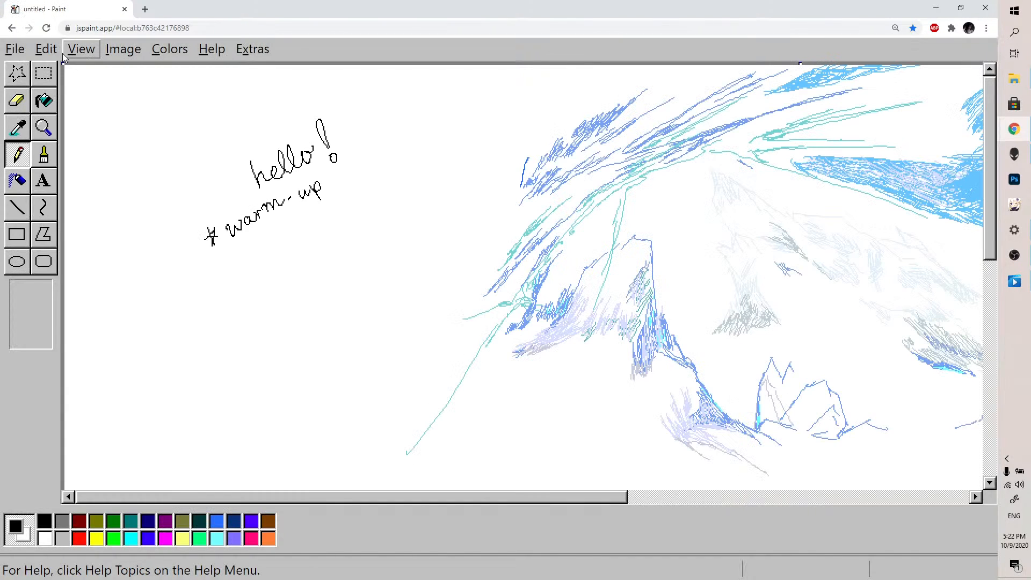
{"action": "scroll", "coordinate": [503, 480], "scroll_direction": "right", "scroll_amount": 10}
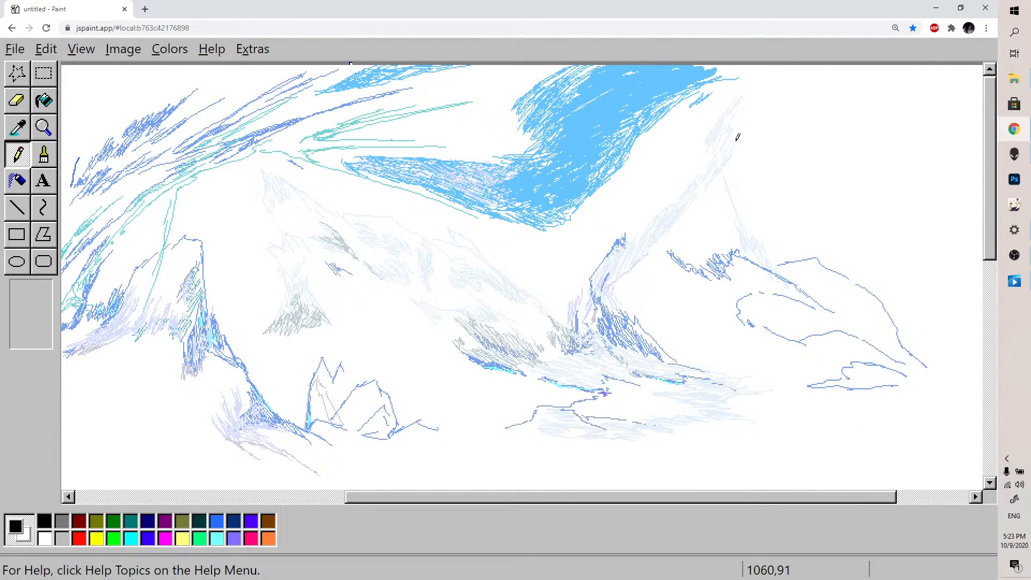
{"action": "left_click_drag", "start_coordinate": [689, 106], "coordinate": [740, 67]}
{"action": "key", "text": "ctrl+z"}
{"action": "left_click", "coordinate": [17, 127]}
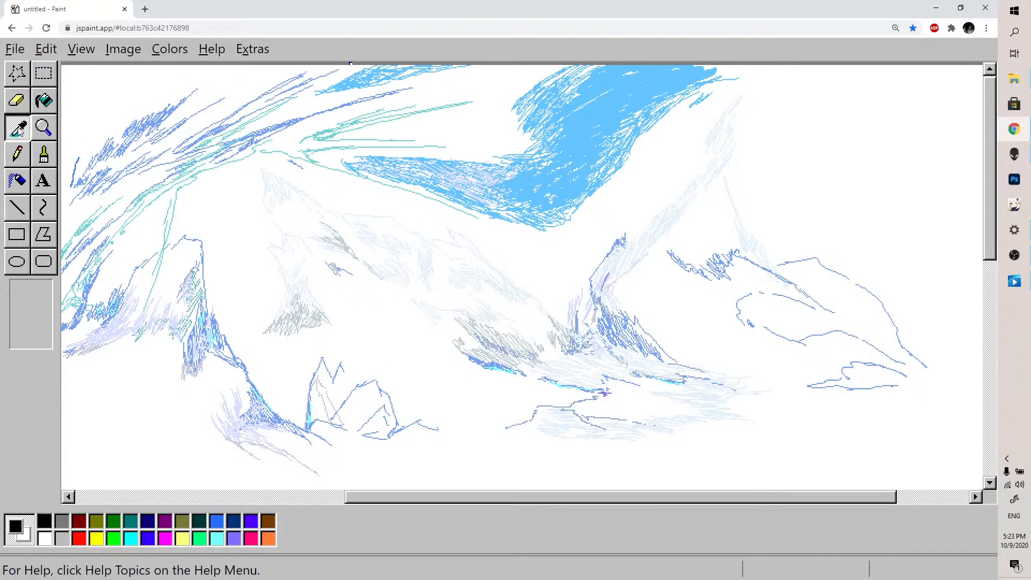
{"action": "left_click", "coordinate": [601, 117]}
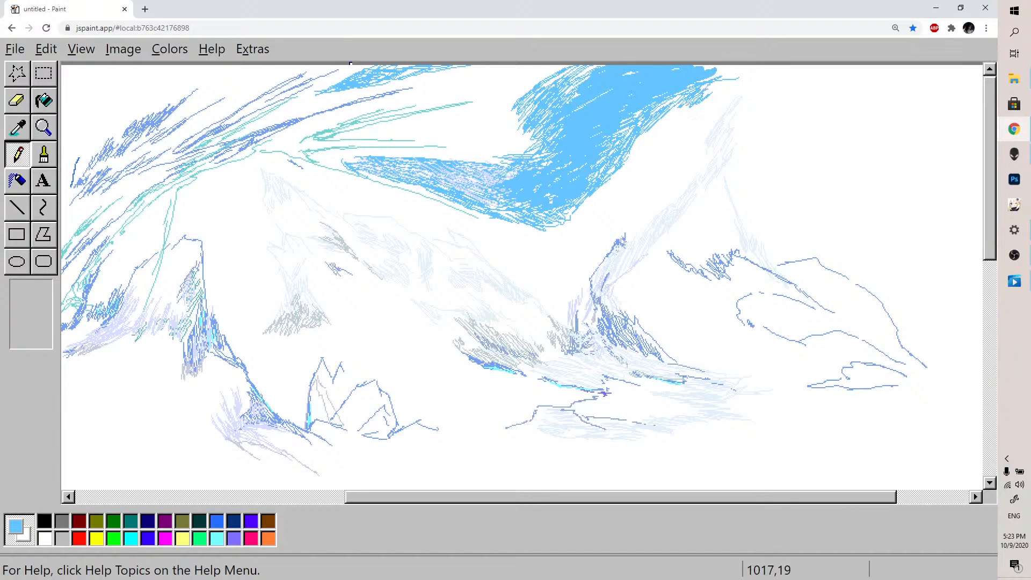
{"action": "mouse_move", "coordinate": [691, 95]}
{"action": "left_mouse_down"}
{"action": "mouse_move", "coordinate": [674, 111]}
{"action": "mouse_move", "coordinate": [744, 72]}
{"action": "left_mouse_up"}
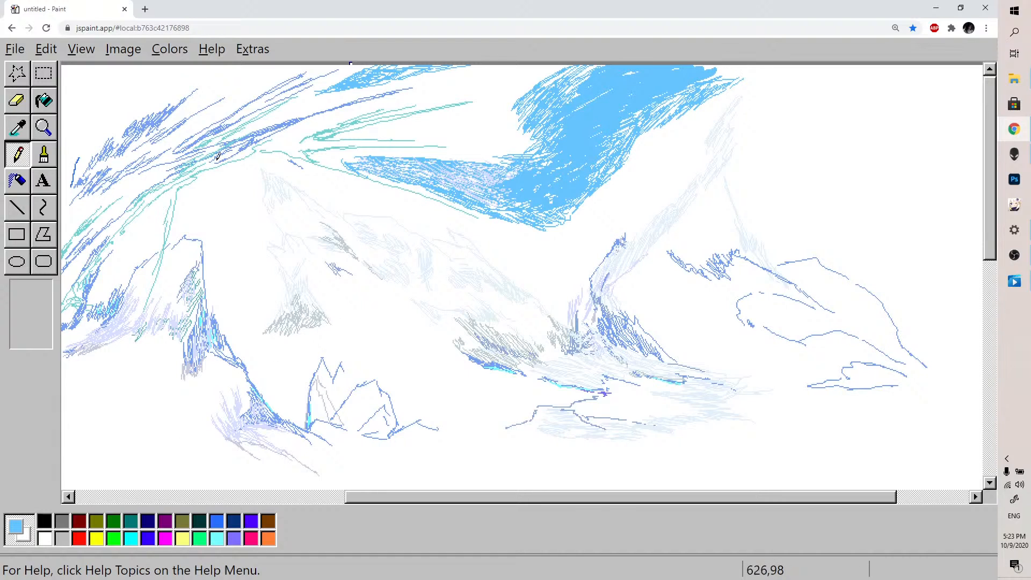
Sample white from the canvas and scratch fine white strokes into the lower right edge of the sky-blue band
{"action": "left_click", "coordinate": [19, 135]}
{"action": "left_click", "coordinate": [20, 135]}
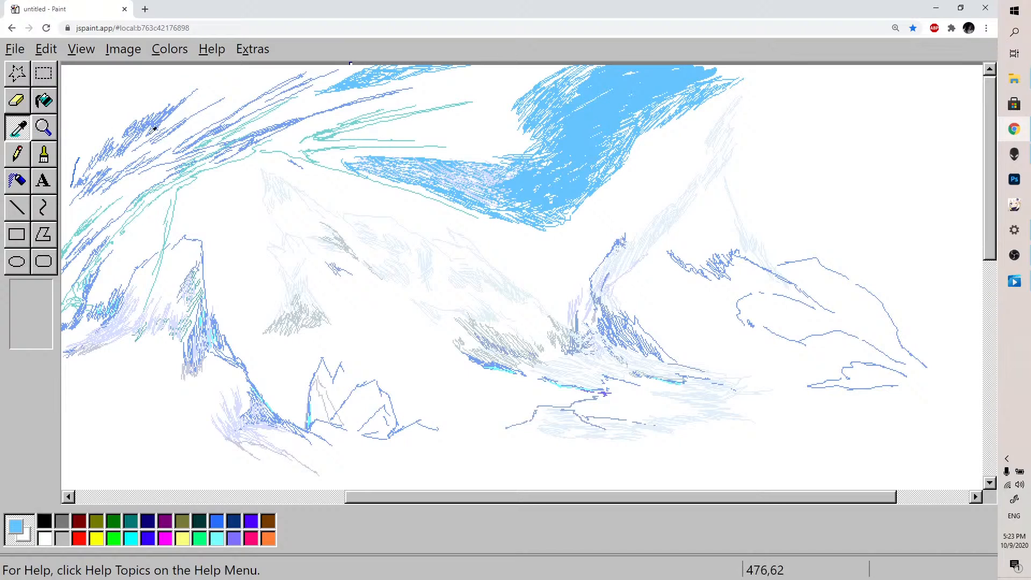
{"action": "left_click", "coordinate": [576, 202]}
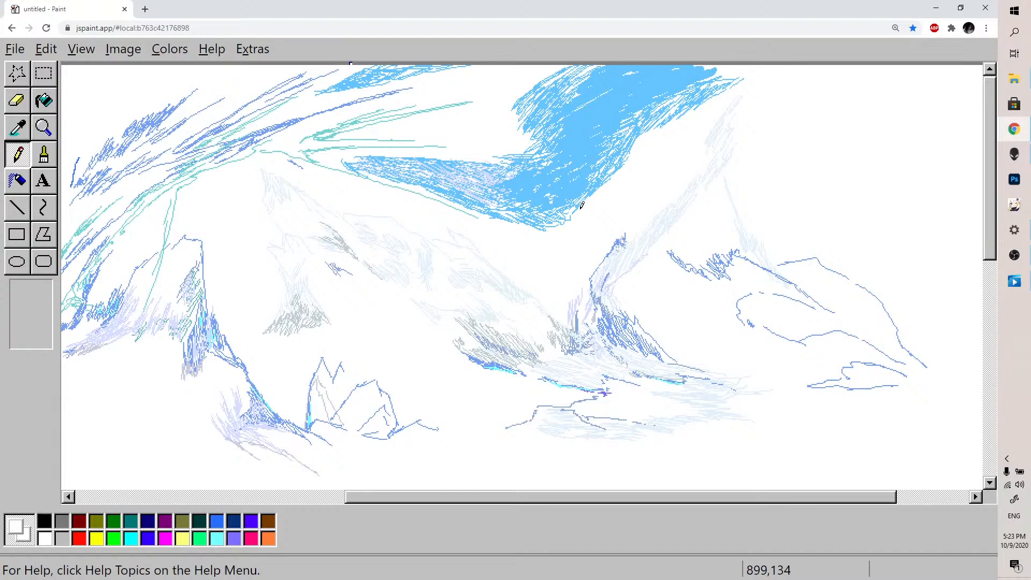
{"action": "left_click_drag", "start_coordinate": [576, 202], "coordinate": [578, 189]}
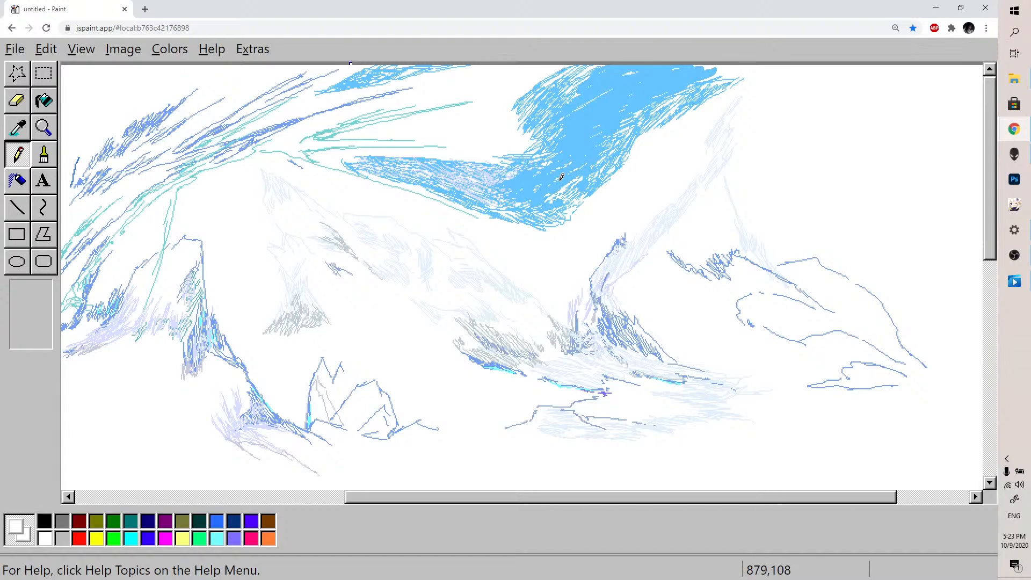
Sample the sky blue again, hatch the band's lower right edge, and extend its left side toward the teal rays
{"action": "left_click", "coordinate": [18, 126]}
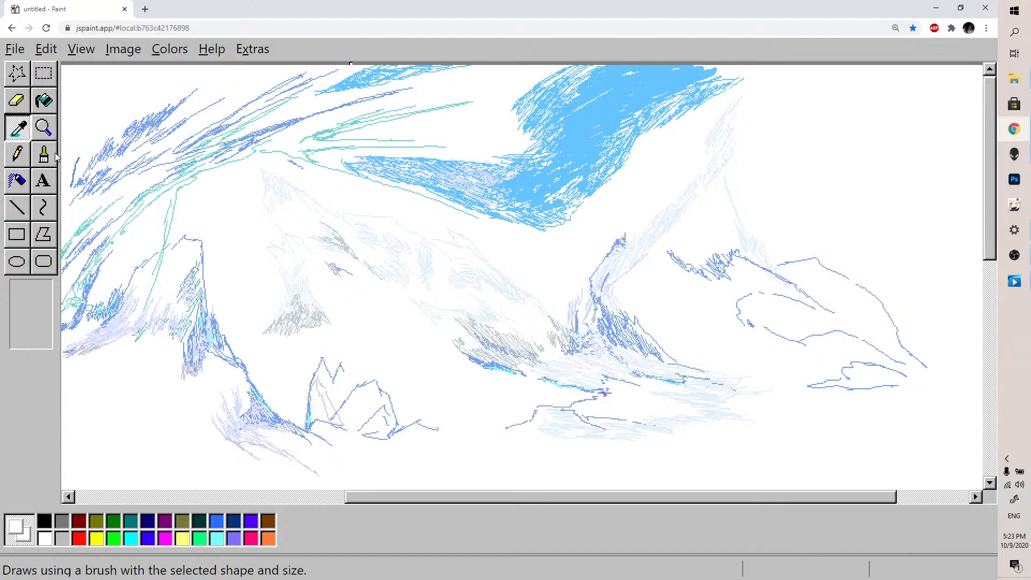
{"action": "left_click", "coordinate": [617, 109]}
{"action": "left_click_drag", "start_coordinate": [641, 143], "coordinate": [673, 124]}
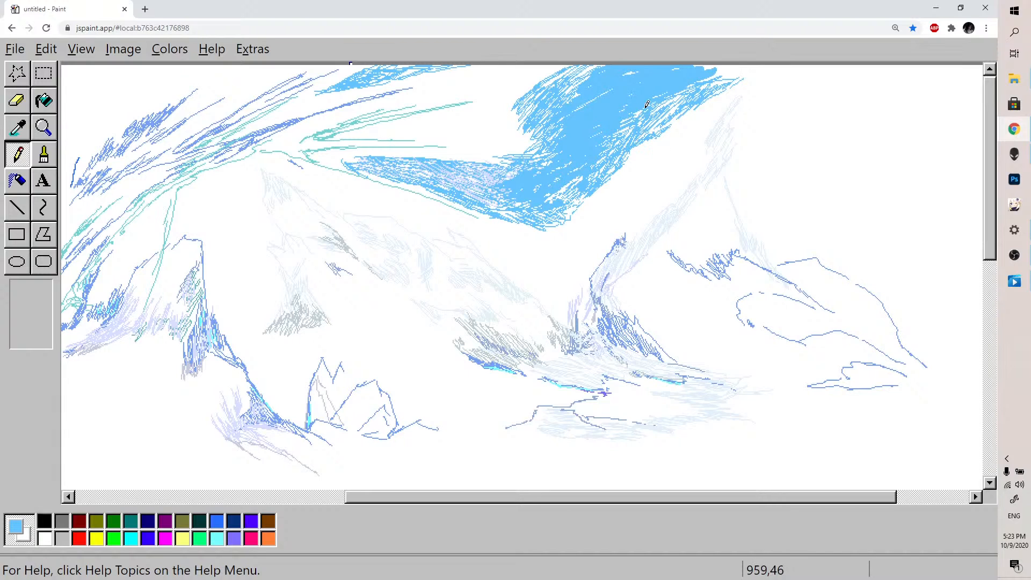
{"action": "mouse_move", "coordinate": [516, 140]}
{"action": "left_mouse_down"}
{"action": "mouse_move", "coordinate": [533, 127]}
{"action": "mouse_move", "coordinate": [487, 149]}
{"action": "mouse_move", "coordinate": [504, 127]}
{"action": "mouse_move", "coordinate": [475, 146]}
{"action": "mouse_move", "coordinate": [537, 86]}
{"action": "mouse_move", "coordinate": [486, 121]}
{"action": "mouse_move", "coordinate": [480, 113]}
{"action": "mouse_move", "coordinate": [547, 78]}
{"action": "mouse_move", "coordinate": [457, 131]}
{"action": "mouse_move", "coordinate": [494, 127]}
{"action": "mouse_move", "coordinate": [480, 143]}
{"action": "mouse_move", "coordinate": [435, 128]}
{"action": "mouse_move", "coordinate": [489, 132]}
{"action": "left_mouse_up"}
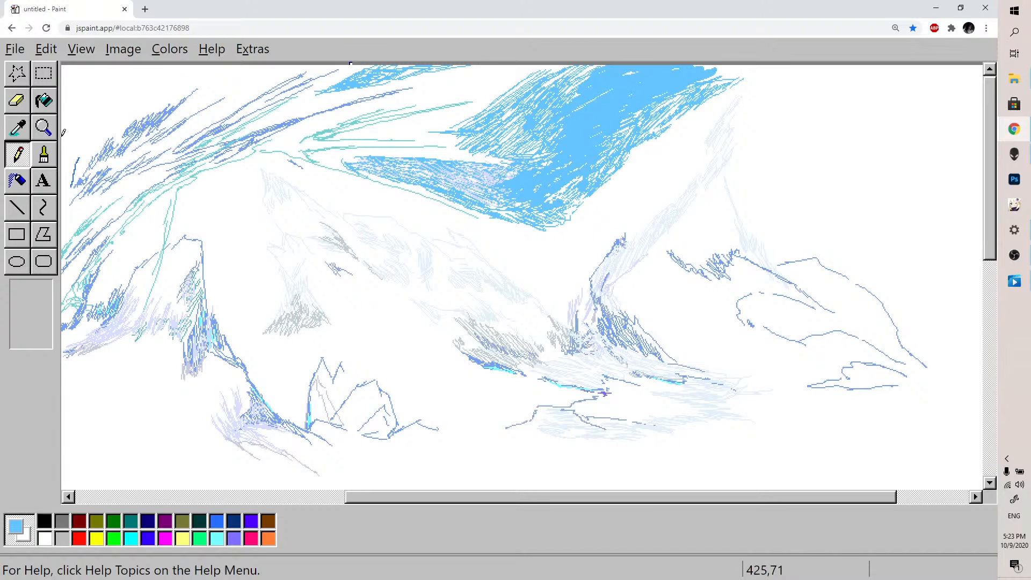
Sample the pale lavender from the left mountain's base and hatch it across the sky-blue band and along its lower edges
{"action": "left_click", "coordinate": [18, 128]}
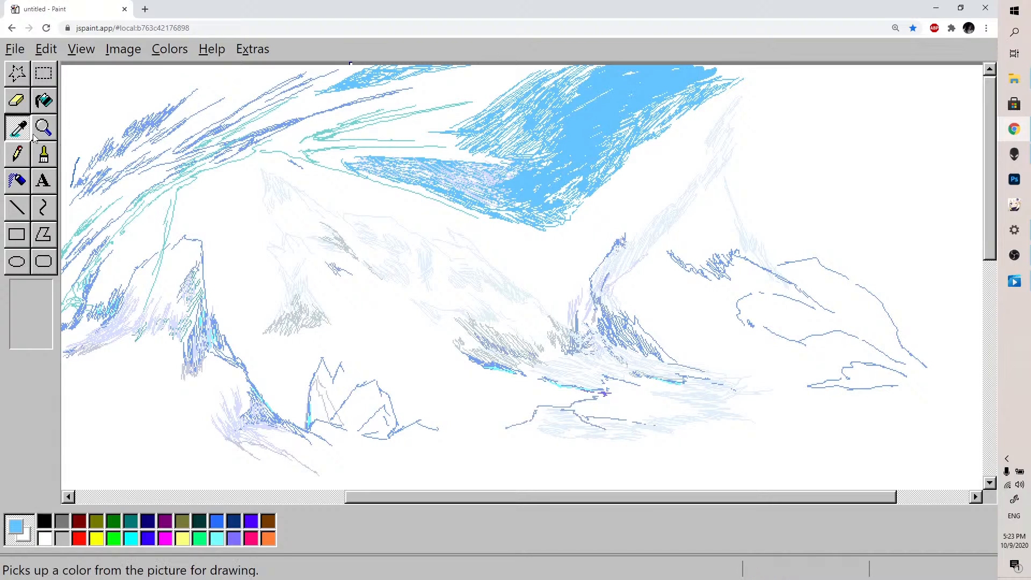
{"action": "left_click", "coordinate": [264, 423]}
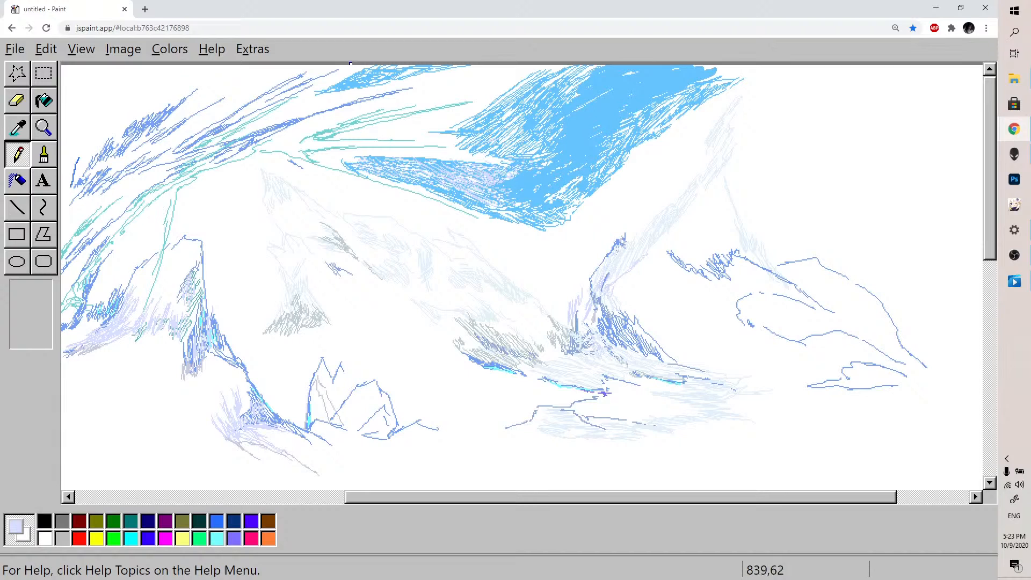
{"action": "mouse_move", "coordinate": [528, 116]}
{"action": "left_mouse_down"}
{"action": "mouse_move", "coordinate": [546, 105]}
{"action": "mouse_move", "coordinate": [540, 141]}
{"action": "mouse_move", "coordinate": [574, 129]}
{"action": "mouse_move", "coordinate": [573, 109]}
{"action": "mouse_move", "coordinate": [544, 122]}
{"action": "mouse_move", "coordinate": [585, 98]}
{"action": "mouse_move", "coordinate": [607, 109]}
{"action": "mouse_move", "coordinate": [547, 165]}
{"action": "mouse_move", "coordinate": [625, 107]}
{"action": "mouse_move", "coordinate": [597, 116]}
{"action": "mouse_move", "coordinate": [578, 141]}
{"action": "mouse_move", "coordinate": [592, 156]}
{"action": "mouse_move", "coordinate": [579, 166]}
{"action": "left_mouse_up"}
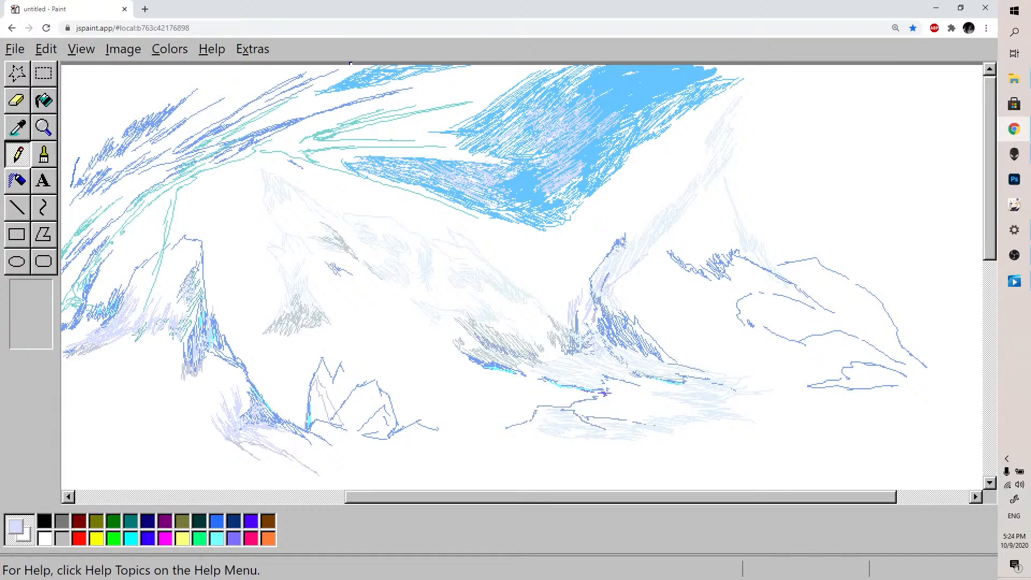
{"action": "key", "text": "alt+Tab"}
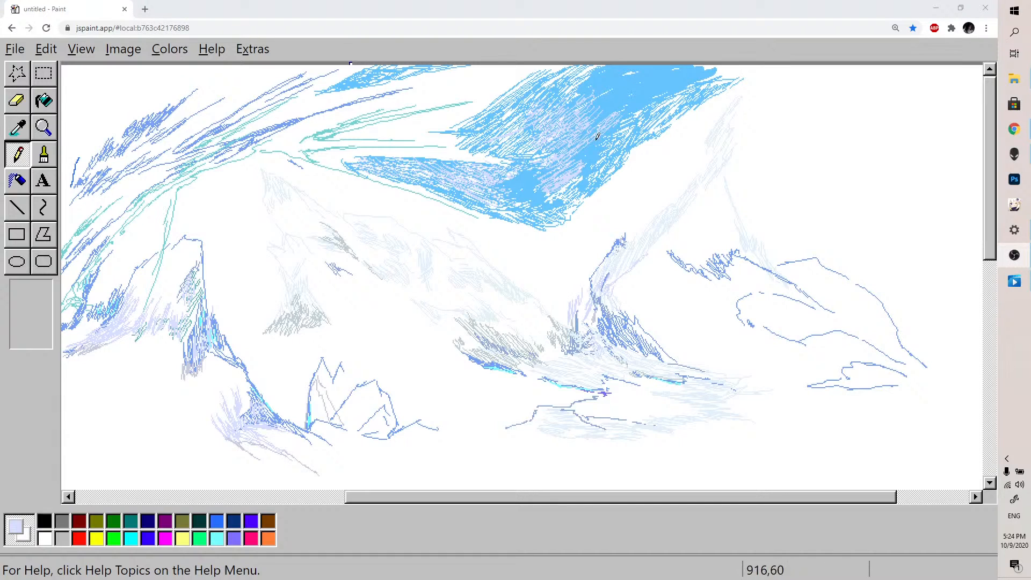
{"action": "key", "text": "alt+Tab"}
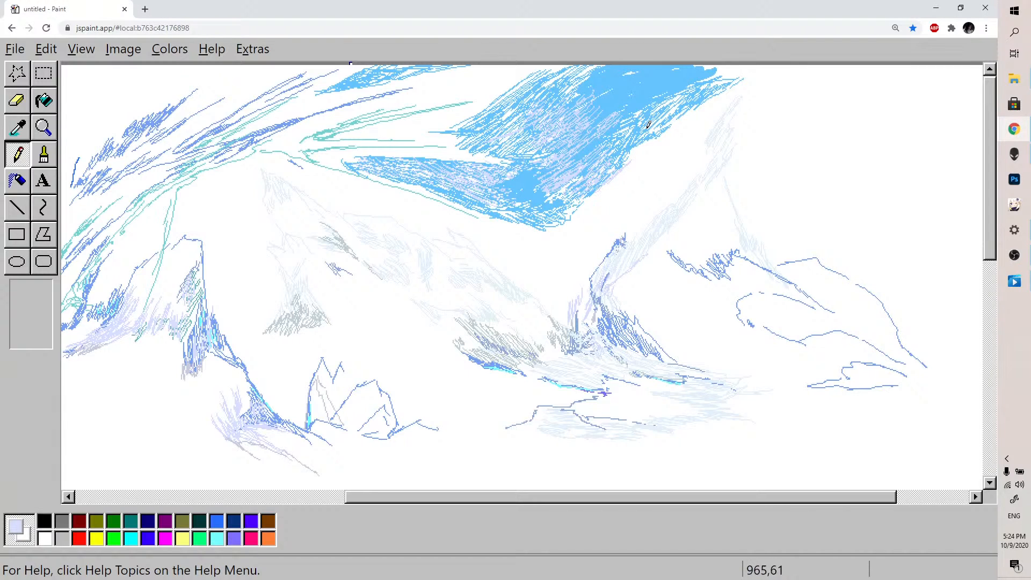
{"action": "mouse_move", "coordinate": [634, 132]}
{"action": "left_mouse_down"}
{"action": "mouse_move", "coordinate": [666, 95]}
{"action": "mouse_move", "coordinate": [630, 96]}
{"action": "mouse_move", "coordinate": [649, 78]}
{"action": "mouse_move", "coordinate": [614, 63]}
{"action": "mouse_move", "coordinate": [680, 75]}
{"action": "mouse_move", "coordinate": [671, 82]}
{"action": "mouse_move", "coordinate": [686, 76]}
{"action": "mouse_move", "coordinate": [699, 90]}
{"action": "mouse_move", "coordinate": [715, 83]}
{"action": "mouse_move", "coordinate": [689, 99]}
{"action": "mouse_move", "coordinate": [666, 136]}
{"action": "left_mouse_up"}
{"action": "mouse_move", "coordinate": [490, 216]}
{"action": "left_mouse_down"}
{"action": "mouse_move", "coordinate": [484, 243]}
{"action": "mouse_move", "coordinate": [512, 230]}
{"action": "mouse_move", "coordinate": [498, 215]}
{"action": "mouse_move", "coordinate": [515, 230]}
{"action": "mouse_move", "coordinate": [476, 216]}
{"action": "left_mouse_up"}
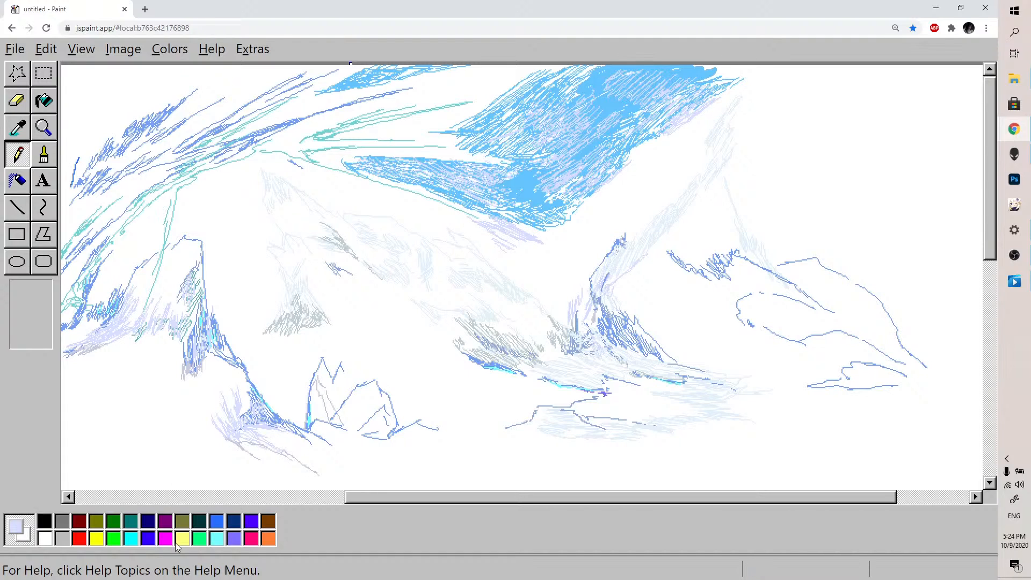
Change the bright blue palette swatch to a soft light blue with RGB 172, 199, 251
{"action": "double_click", "coordinate": [217, 520]}
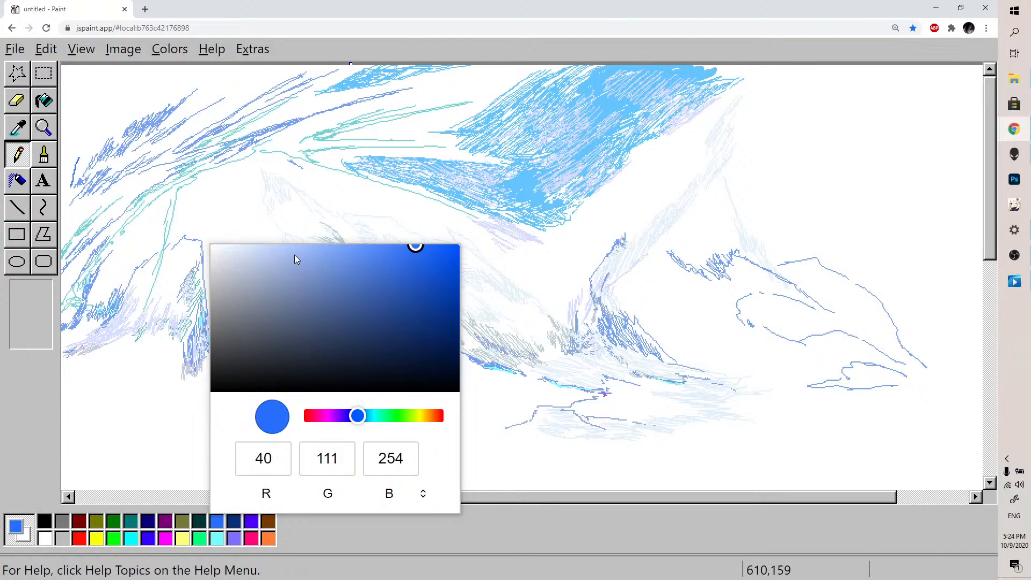
{"action": "left_click", "coordinate": [287, 248]}
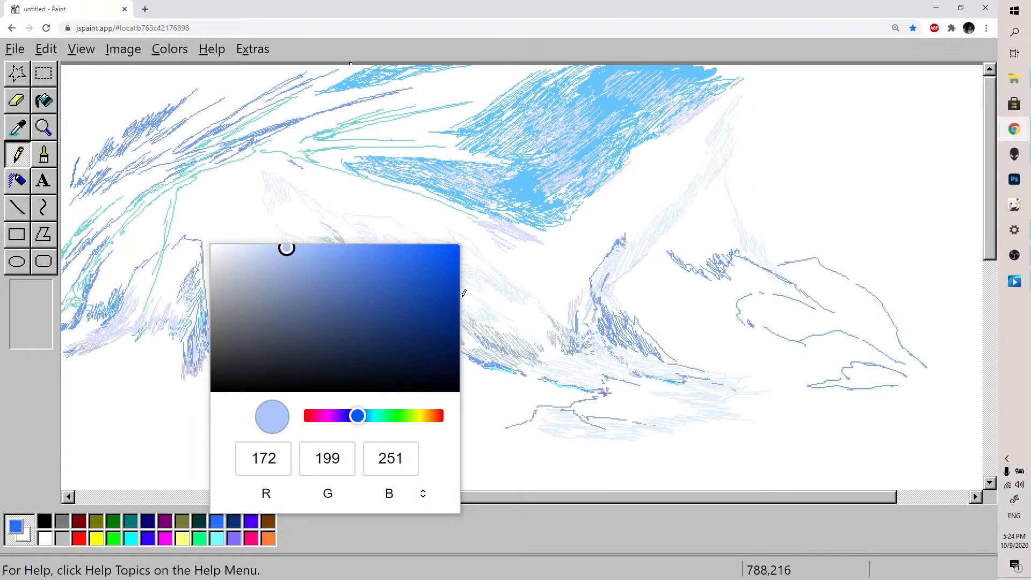
{"action": "left_click", "coordinate": [514, 222]}
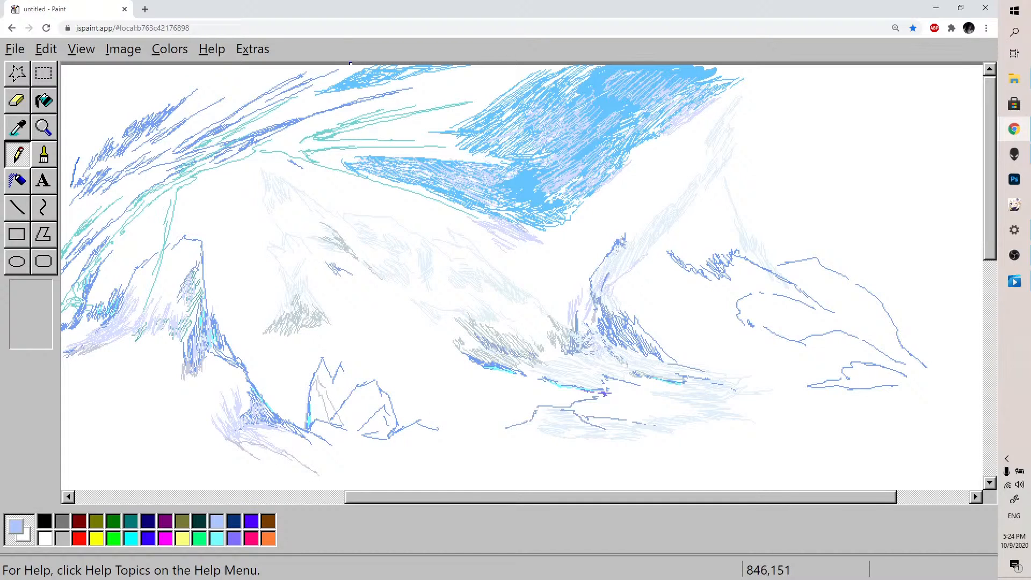
Shade the sky band's lower right edge with soft light-blue hatching and add strokes down toward the pale peak's ridge
{"action": "mouse_move", "coordinate": [526, 217]}
{"action": "left_mouse_down"}
{"action": "mouse_move", "coordinate": [554, 231]}
{"action": "mouse_move", "coordinate": [546, 211]}
{"action": "mouse_move", "coordinate": [574, 214]}
{"action": "mouse_move", "coordinate": [649, 143]}
{"action": "left_mouse_up"}
{"action": "mouse_move", "coordinate": [571, 219]}
{"action": "left_mouse_down"}
{"action": "mouse_move", "coordinate": [559, 242]}
{"action": "mouse_move", "coordinate": [539, 239]}
{"action": "left_mouse_up"}
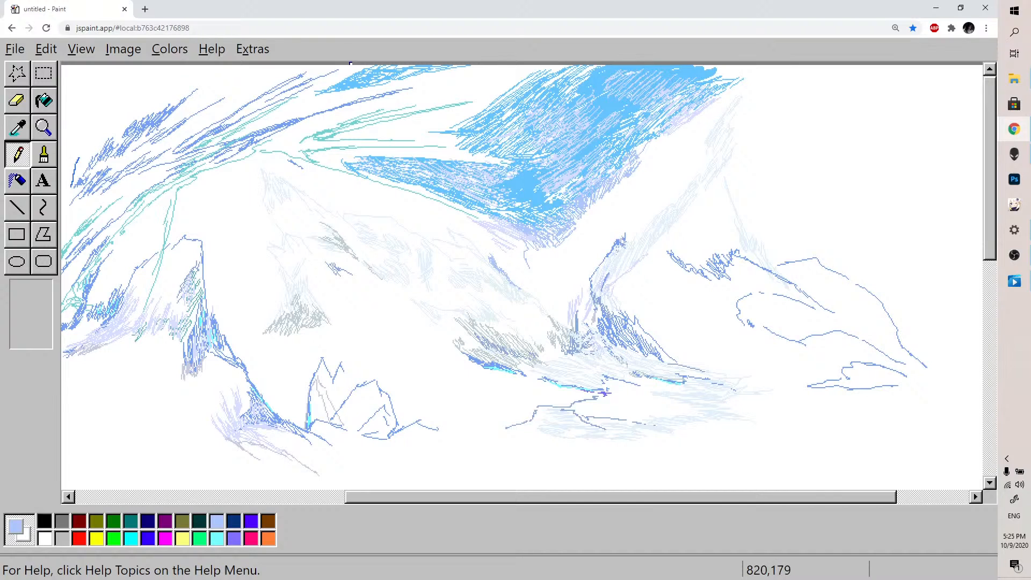
Hatch soft light blue from the sky band's lower tip down the pale mountain's right slope
{"action": "mouse_move", "coordinate": [505, 263]}
{"action": "left_mouse_down"}
{"action": "mouse_move", "coordinate": [517, 271]}
{"action": "mouse_move", "coordinate": [516, 257]}
{"action": "mouse_move", "coordinate": [532, 279]}
{"action": "mouse_move", "coordinate": [523, 252]}
{"action": "mouse_move", "coordinate": [551, 306]}
{"action": "left_mouse_up"}
{"action": "mouse_move", "coordinate": [535, 275]}
{"action": "left_mouse_down"}
{"action": "mouse_move", "coordinate": [560, 319]}
{"action": "mouse_move", "coordinate": [539, 268]}
{"action": "left_mouse_up"}
{"action": "mouse_move", "coordinate": [514, 225]}
{"action": "left_mouse_down"}
{"action": "mouse_move", "coordinate": [500, 226]}
{"action": "mouse_move", "coordinate": [511, 246]}
{"action": "mouse_move", "coordinate": [491, 235]}
{"action": "left_mouse_up"}
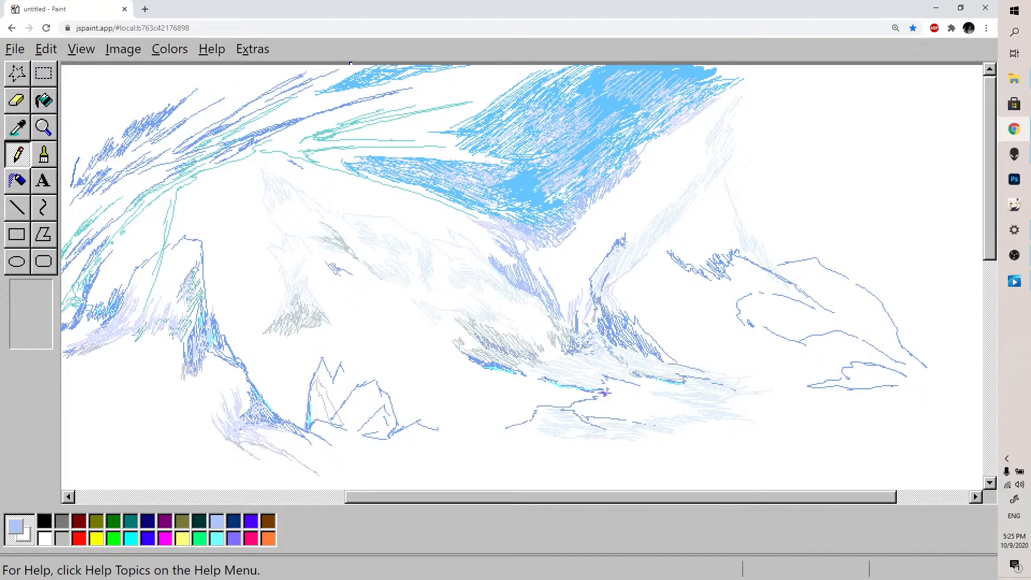
Sample the pale lavender below the sky band and hatch it through the central valley and along the pale mountain's upper ridge
{"action": "left_click", "coordinate": [18, 128]}
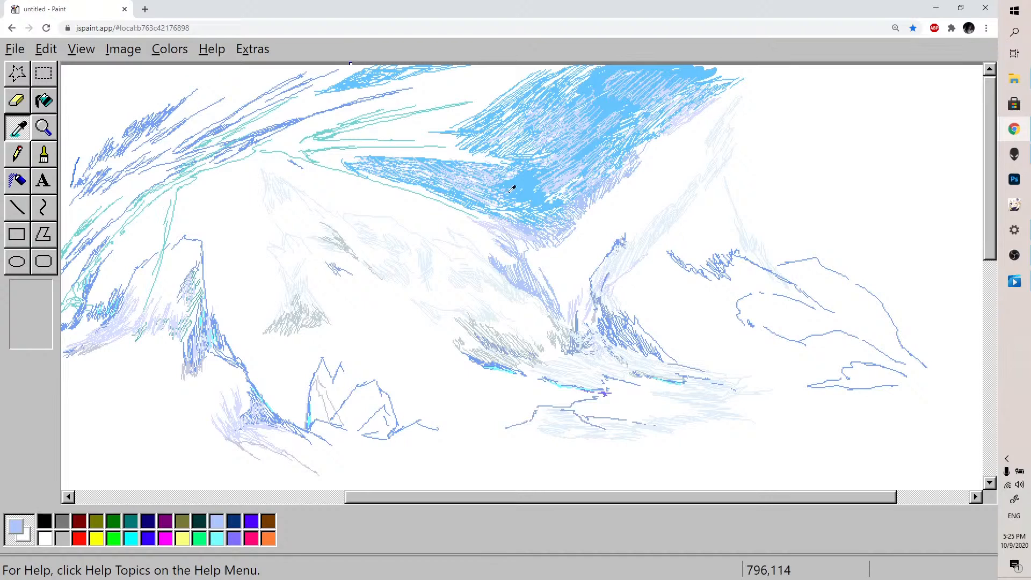
{"action": "left_click", "coordinate": [529, 234]}
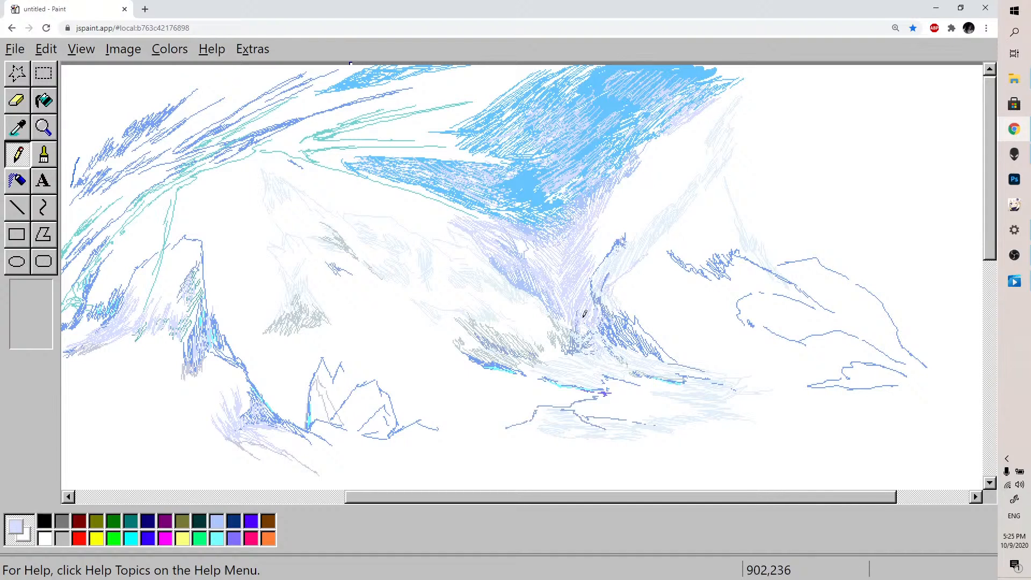
{"action": "mouse_move", "coordinate": [605, 251]}
{"action": "left_mouse_down"}
{"action": "mouse_move", "coordinate": [613, 230]}
{"action": "mouse_move", "coordinate": [617, 239]}
{"action": "mouse_move", "coordinate": [622, 172]}
{"action": "left_mouse_up"}
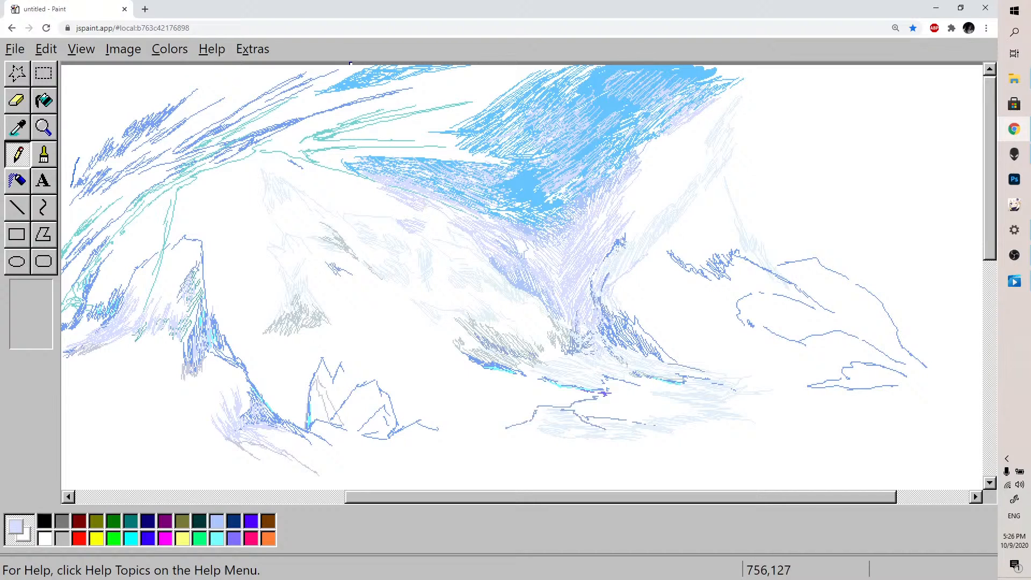
{"action": "mouse_move", "coordinate": [321, 174]}
{"action": "left_mouse_down"}
{"action": "mouse_move", "coordinate": [372, 203]}
{"action": "mouse_move", "coordinate": [353, 196]}
{"action": "mouse_move", "coordinate": [340, 211]}
{"action": "left_mouse_up"}
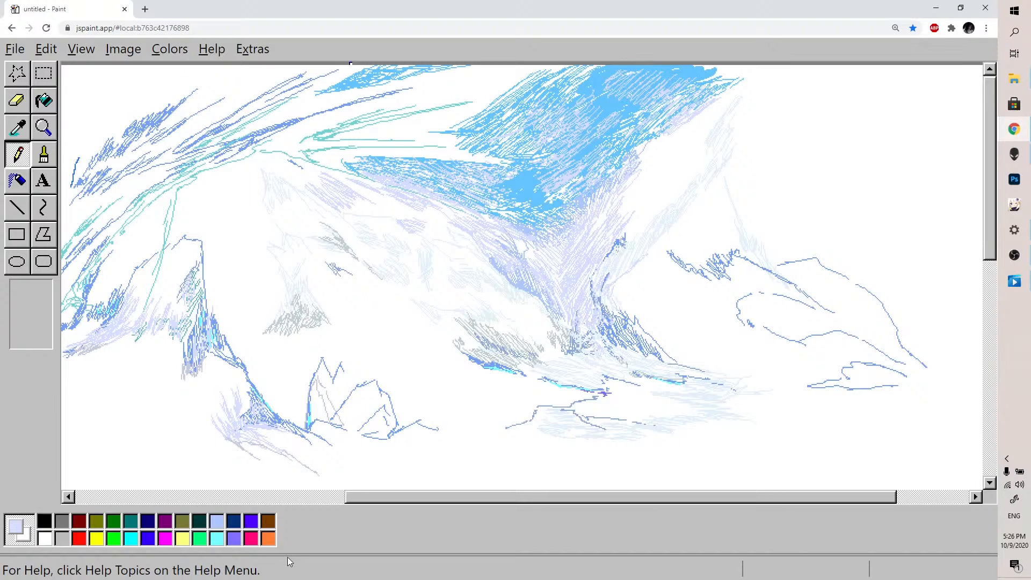
Change the brown palette swatch to pale lilac with RGB 240, 233, 251 and hatch it over the pale mountain's ridge and the valley
{"action": "double_click", "coordinate": [267, 520]}
{"action": "left_click_drag", "start_coordinate": [326, 255], "coordinate": [336, 248]}
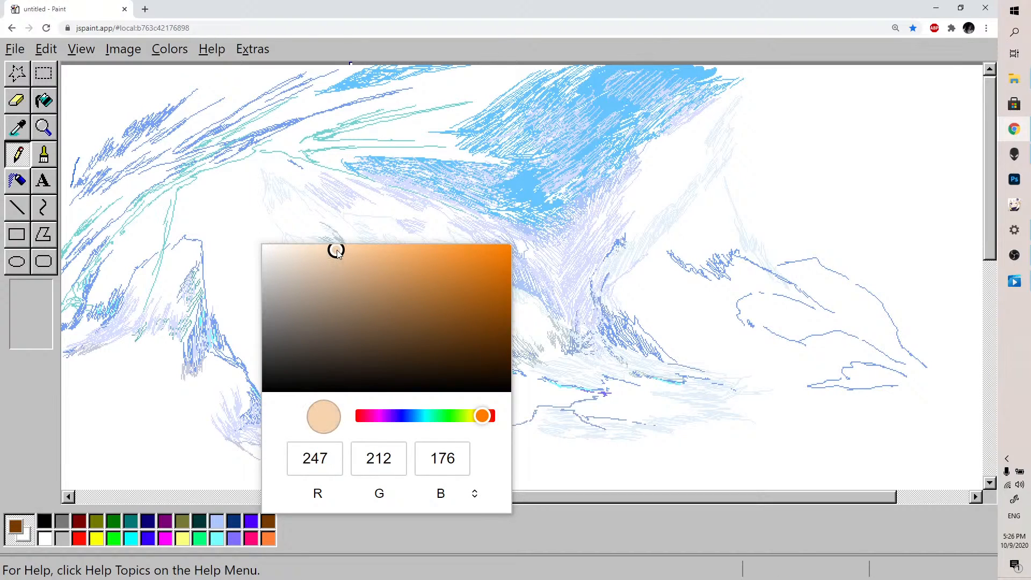
{"action": "left_click_drag", "start_coordinate": [465, 411], "coordinate": [402, 443]}
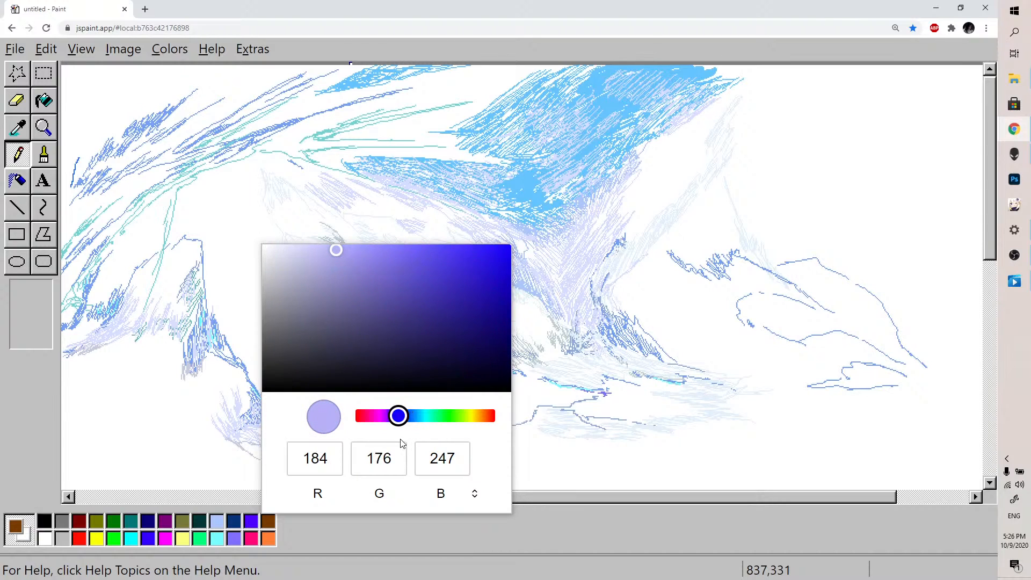
{"action": "left_click_drag", "start_coordinate": [319, 254], "coordinate": [283, 248]}
{"action": "left_click_drag", "start_coordinate": [400, 418], "coordinate": [394, 418]}
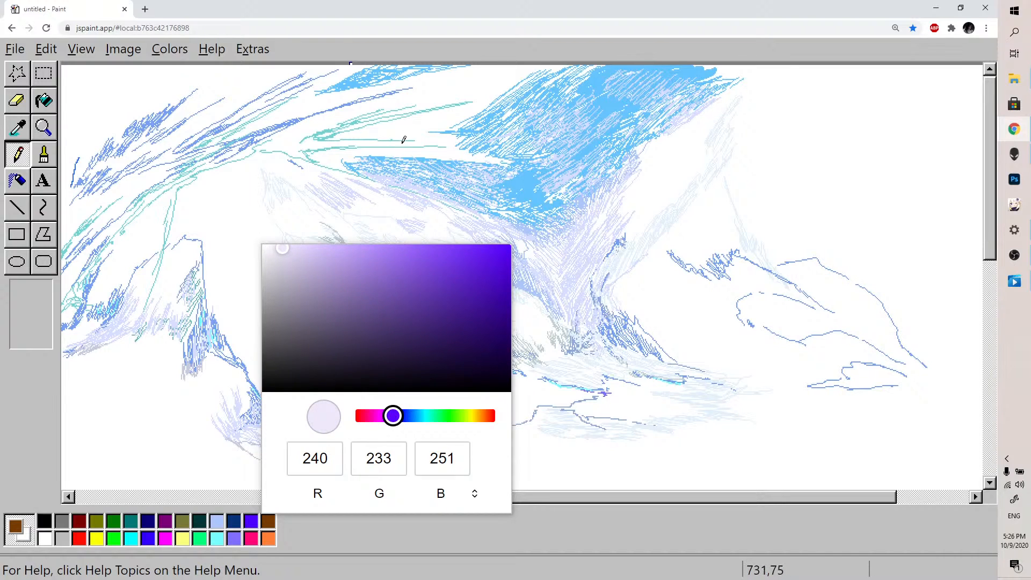
{"action": "left_click", "coordinate": [302, 176]}
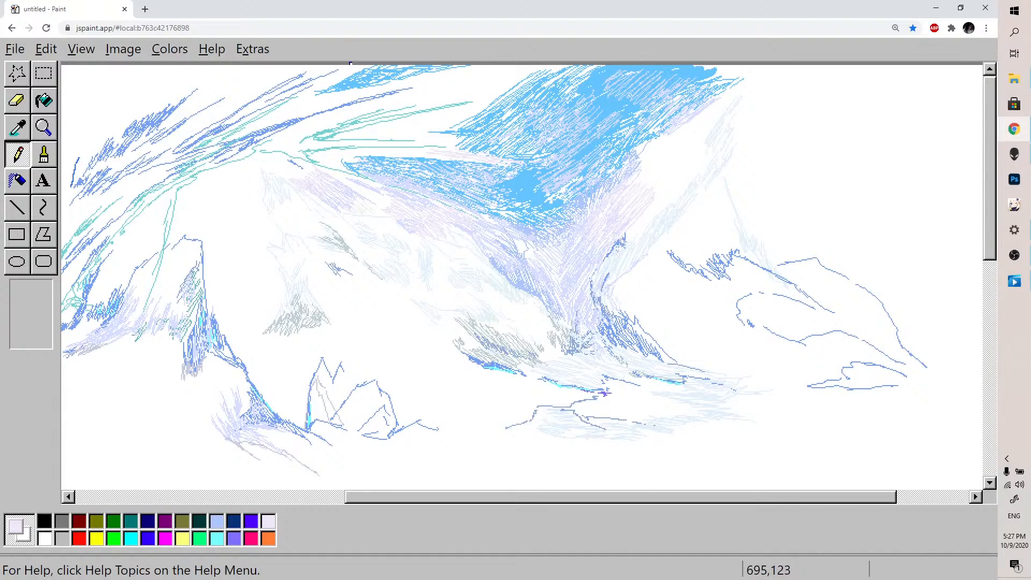
Shade the pale mountain's ridge, its valley slope and the left mountain's base with soft light-blue hatching
{"action": "left_click", "coordinate": [217, 521]}
{"action": "left_click_drag", "start_coordinate": [339, 208], "coordinate": [398, 219]}
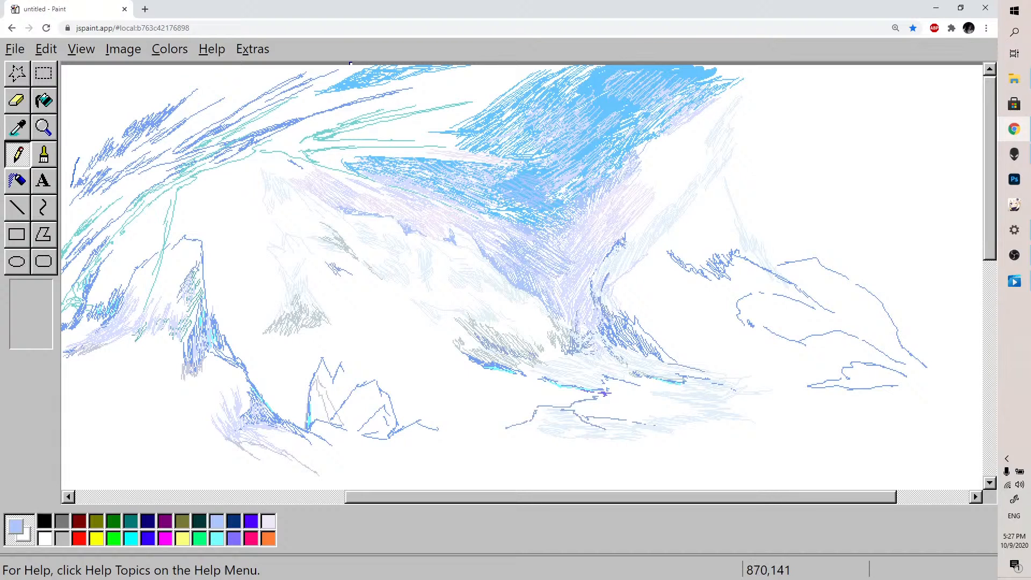
{"action": "left_click_drag", "start_coordinate": [440, 496], "coordinate": [390, 496]}
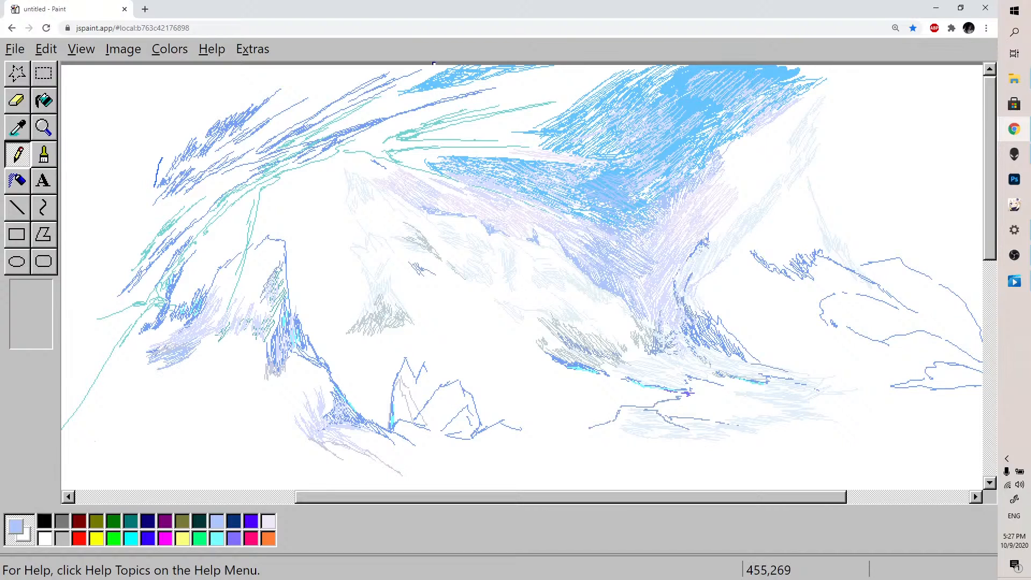
{"action": "mouse_move", "coordinate": [136, 361]}
{"action": "left_mouse_down"}
{"action": "mouse_move", "coordinate": [148, 356]}
{"action": "mouse_move", "coordinate": [130, 365]}
{"action": "left_mouse_up"}
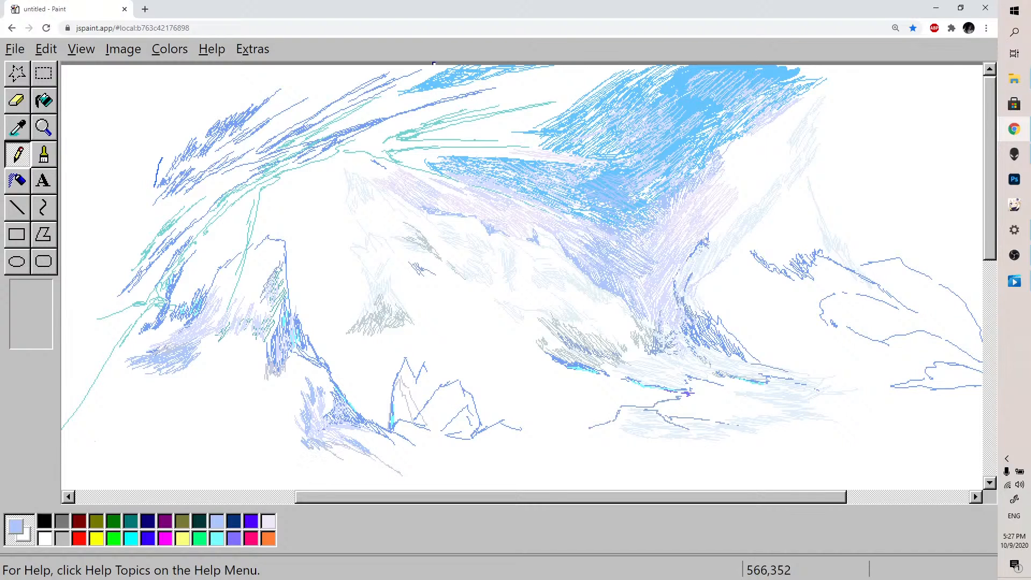
Extend the left foothill's base with soft light-blue strokes and hatch the dark blue slope right of the central valley
{"action": "left_click_drag", "start_coordinate": [400, 438], "coordinate": [455, 462]}
{"action": "left_click_drag", "start_coordinate": [457, 460], "coordinate": [524, 465]}
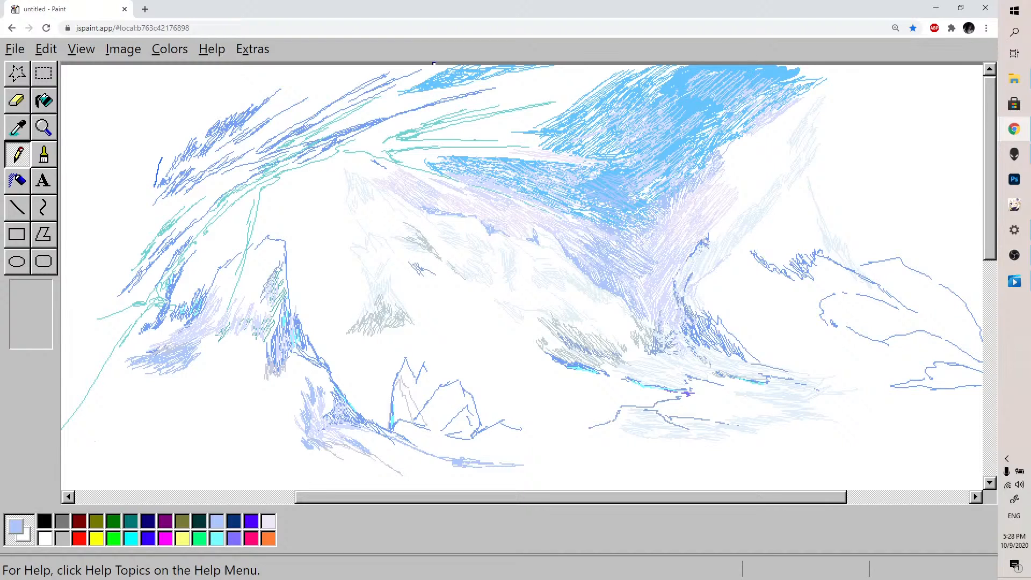
{"action": "key", "text": "alt+Tab"}
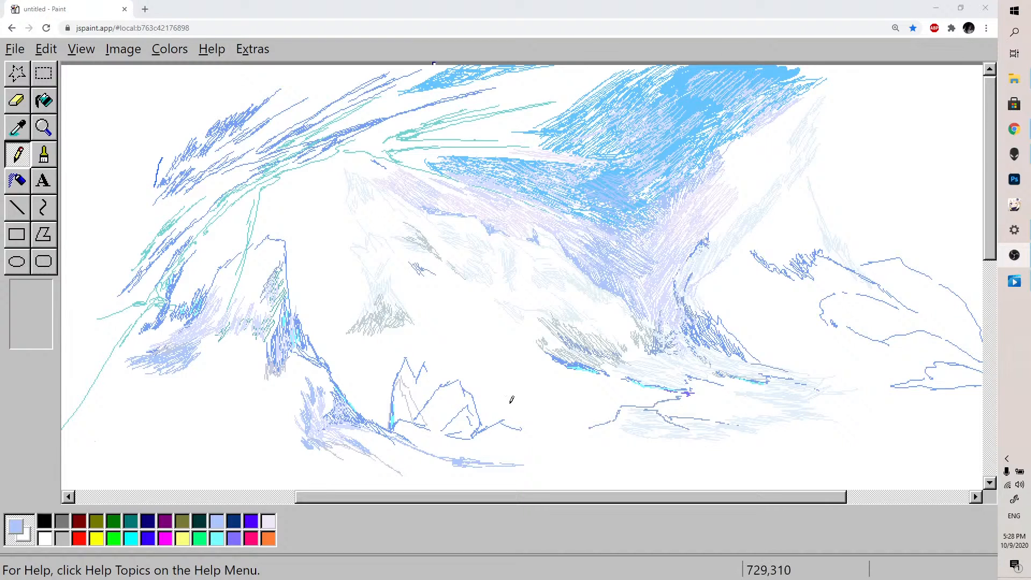
{"action": "left_click", "coordinate": [718, 332]}
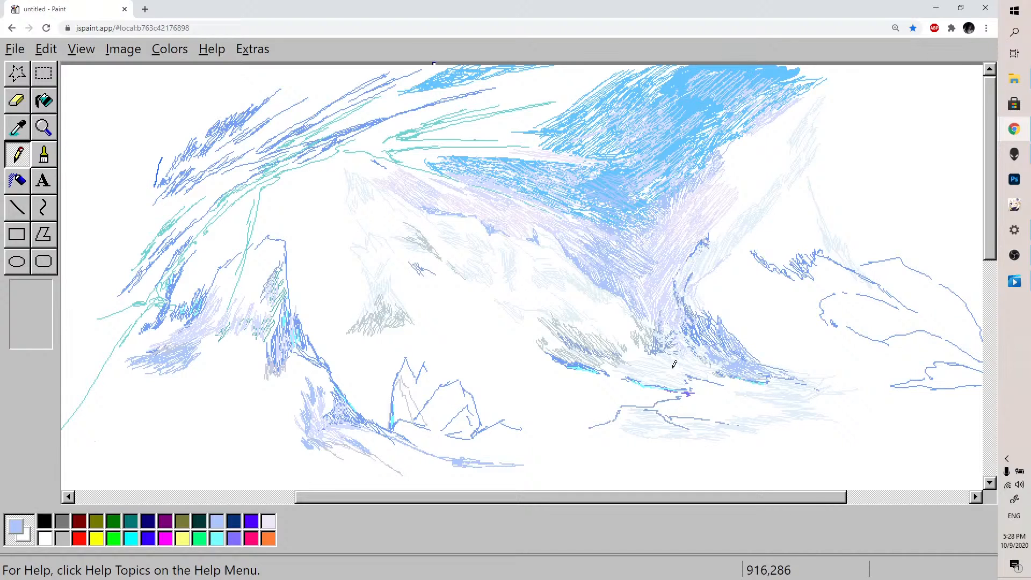
Change the cyan palette swatch to pale cyan with RGB 219, 255, 255 and hatch it along the base of the central slopes
{"action": "left_click", "coordinate": [133, 538]}
{"action": "double_click", "coordinate": [127, 541]}
{"action": "left_click_drag", "start_coordinate": [181, 277], "coordinate": [161, 262]}
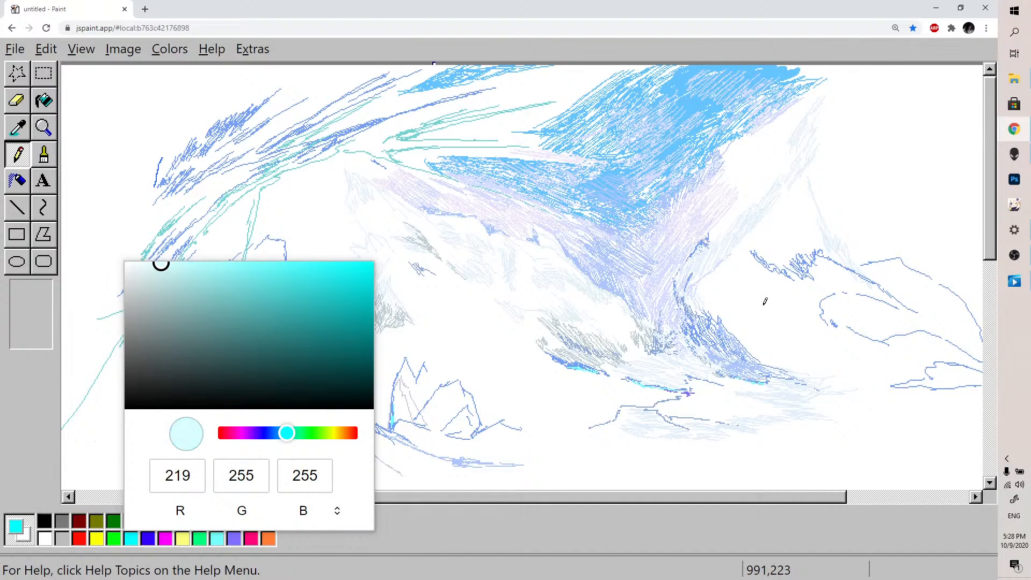
{"action": "left_click", "coordinate": [718, 363]}
{"action": "mouse_move", "coordinate": [723, 365]}
{"action": "left_mouse_down"}
{"action": "mouse_move", "coordinate": [738, 376]}
{"action": "mouse_move", "coordinate": [710, 358]}
{"action": "left_mouse_up"}
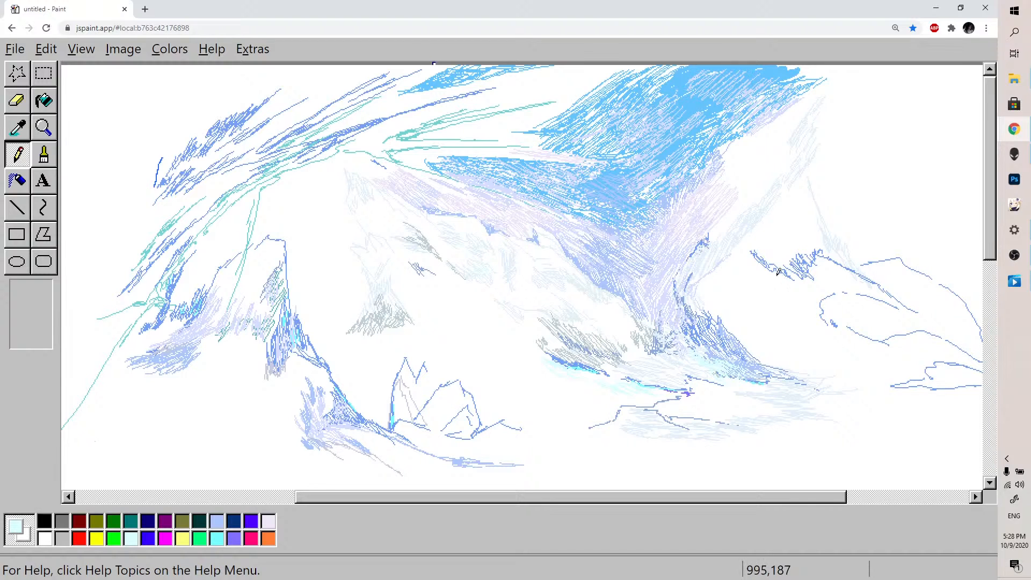
Outline the pale mountain's jagged left edge from its summit downward in soft light blue
{"action": "left_click_drag", "start_coordinate": [717, 500], "coordinate": [756, 499]}
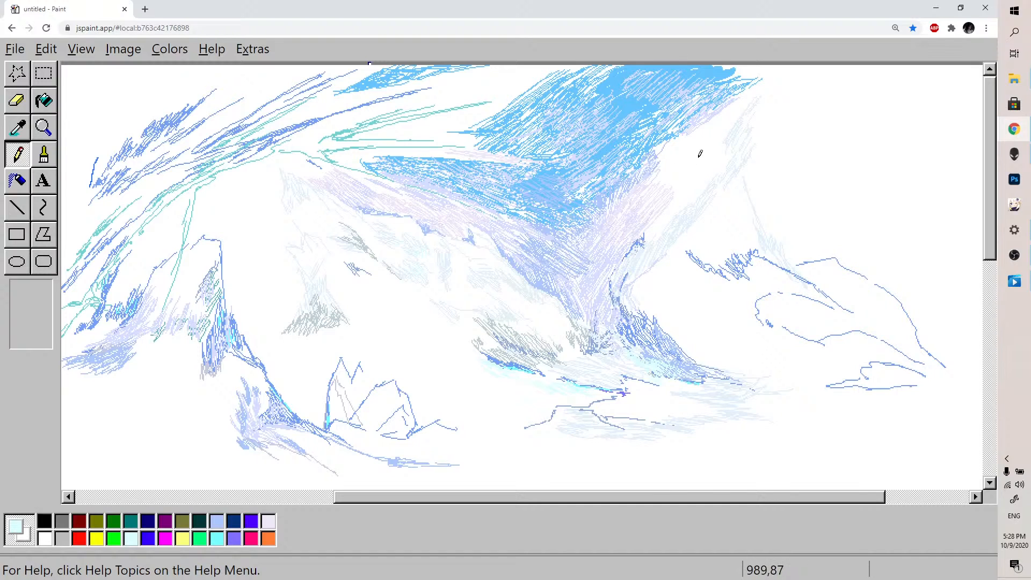
{"action": "left_click", "coordinate": [216, 522]}
{"action": "left_click_drag", "start_coordinate": [280, 170], "coordinate": [295, 268]}
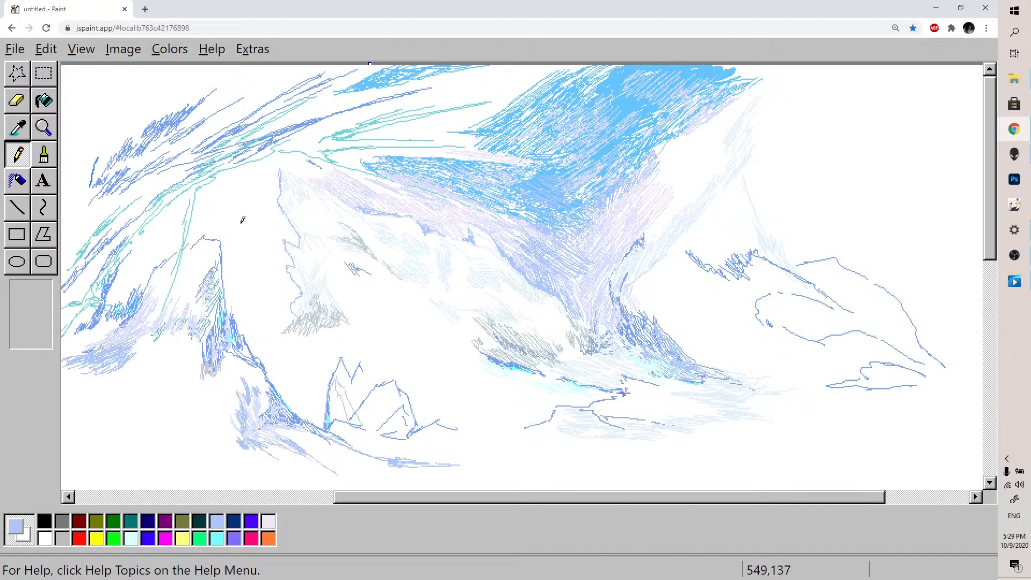
Sketch soft light-blue foreground contour lines from the small crystal rocks across to the lower right of the snowfield
{"action": "mouse_move", "coordinate": [433, 446]}
{"action": "left_mouse_down"}
{"action": "mouse_move", "coordinate": [533, 382]}
{"action": "mouse_move", "coordinate": [483, 398]}
{"action": "mouse_move", "coordinate": [531, 354]}
{"action": "mouse_move", "coordinate": [566, 401]}
{"action": "left_mouse_up"}
{"action": "left_click_drag", "start_coordinate": [501, 396], "coordinate": [549, 419]}
{"action": "mouse_move", "coordinate": [619, 438]}
{"action": "left_mouse_down"}
{"action": "mouse_move", "coordinate": [683, 456]}
{"action": "mouse_move", "coordinate": [831, 470]}
{"action": "left_mouse_up"}
{"action": "scroll", "coordinate": [794, 424], "scroll_direction": "down", "scroll_amount": 1}
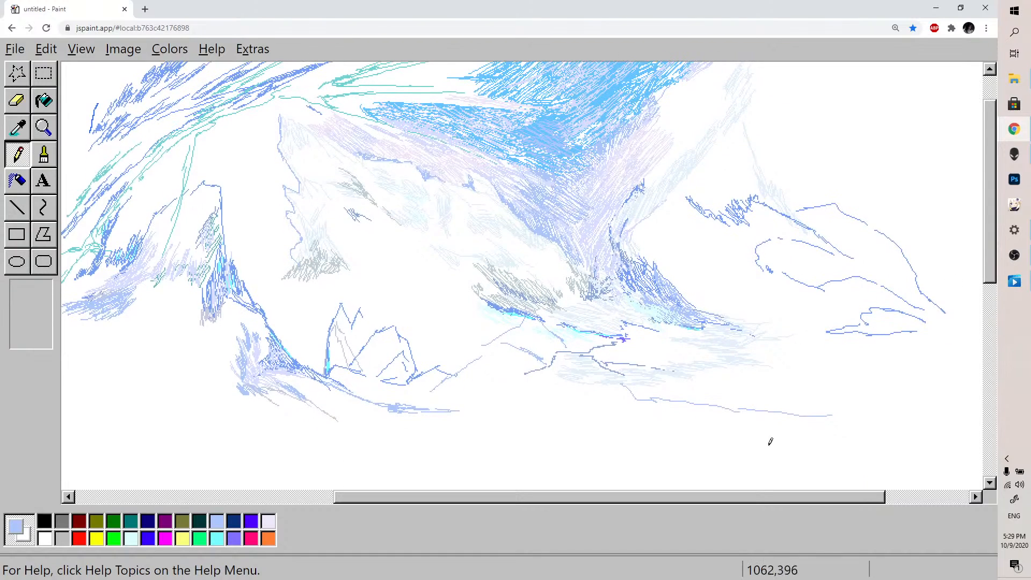
Hatch soft light blue across the sky band and along its lower right edge, undoing a stray stroke
{"action": "left_click_drag", "start_coordinate": [761, 498], "coordinate": [794, 499]}
{"action": "mouse_move", "coordinate": [989, 277]}
{"action": "left_mouse_down"}
{"action": "mouse_move", "coordinate": [989, 255]}
{"action": "mouse_move", "coordinate": [988, 276]}
{"action": "left_mouse_up"}
{"action": "scroll", "coordinate": [994, 247], "scroll_direction": "up", "scroll_amount": 1}
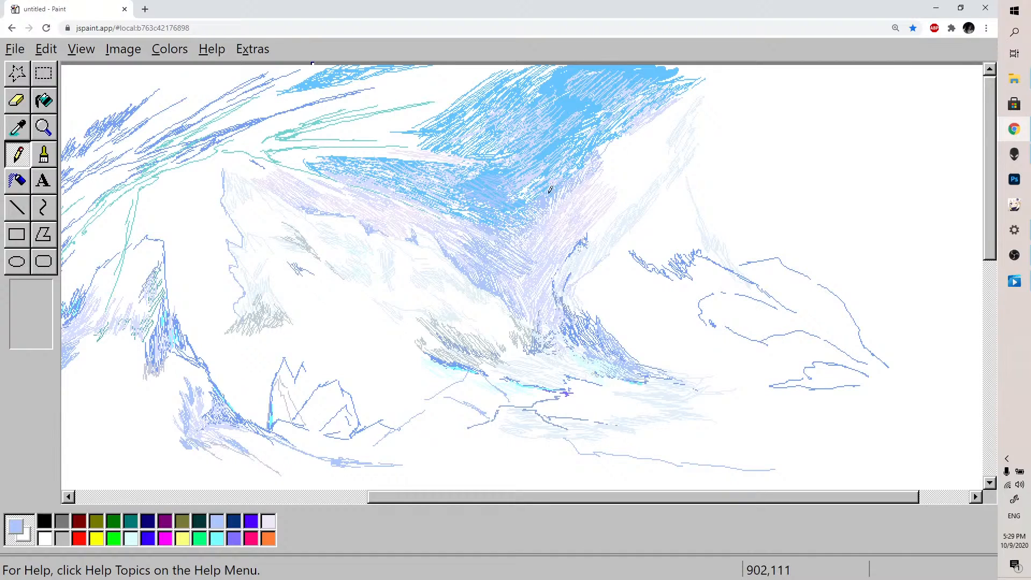
{"action": "mouse_move", "coordinate": [587, 203]}
{"action": "left_mouse_down"}
{"action": "mouse_move", "coordinate": [599, 173]}
{"action": "mouse_move", "coordinate": [590, 197]}
{"action": "mouse_move", "coordinate": [599, 188]}
{"action": "left_mouse_up"}
{"action": "mouse_move", "coordinate": [601, 178]}
{"action": "left_mouse_down"}
{"action": "mouse_move", "coordinate": [623, 156]}
{"action": "mouse_move", "coordinate": [600, 166]}
{"action": "mouse_move", "coordinate": [612, 138]}
{"action": "left_mouse_up"}
{"action": "key", "text": "ctrl+z"}
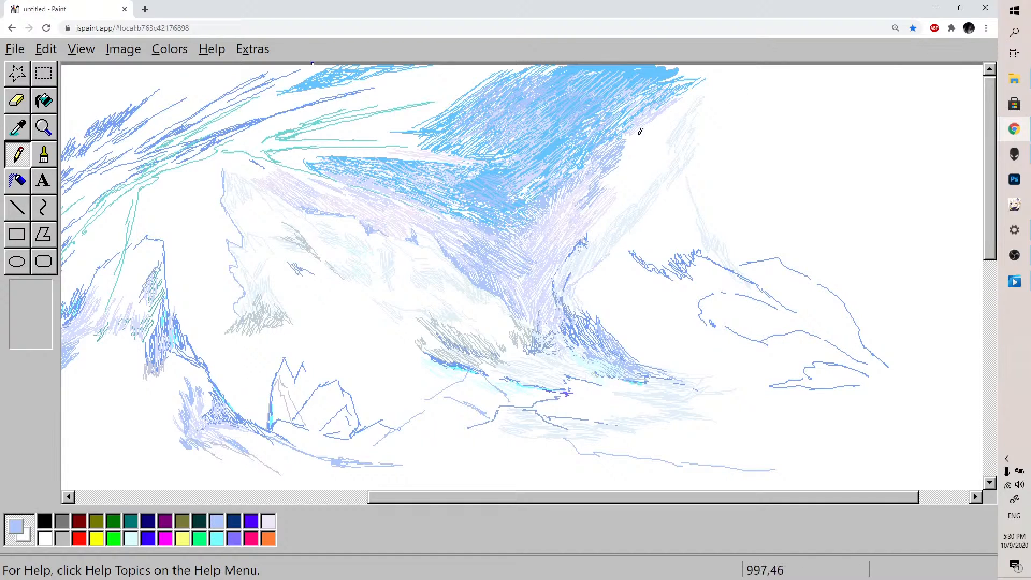
{"action": "mouse_move", "coordinate": [614, 171]}
{"action": "left_mouse_down"}
{"action": "mouse_move", "coordinate": [606, 177]}
{"action": "mouse_move", "coordinate": [637, 150]}
{"action": "mouse_move", "coordinate": [638, 133]}
{"action": "mouse_move", "coordinate": [619, 138]}
{"action": "mouse_move", "coordinate": [653, 124]}
{"action": "mouse_move", "coordinate": [640, 139]}
{"action": "left_mouse_up"}
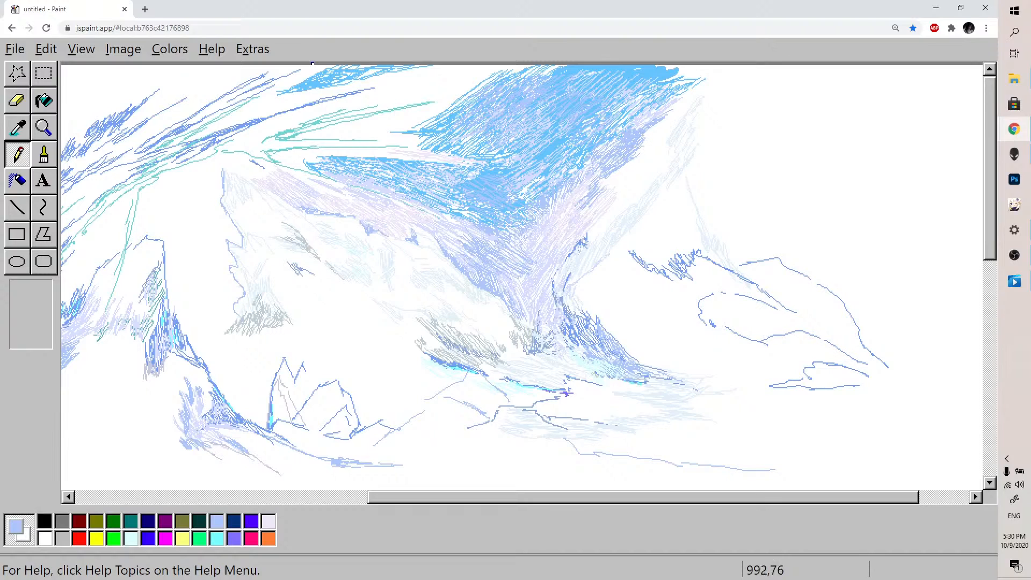
{"action": "mouse_move", "coordinate": [585, 190]}
{"action": "left_mouse_down"}
{"action": "mouse_move", "coordinate": [585, 199]}
{"action": "mouse_move", "coordinate": [607, 181]}
{"action": "left_mouse_up"}
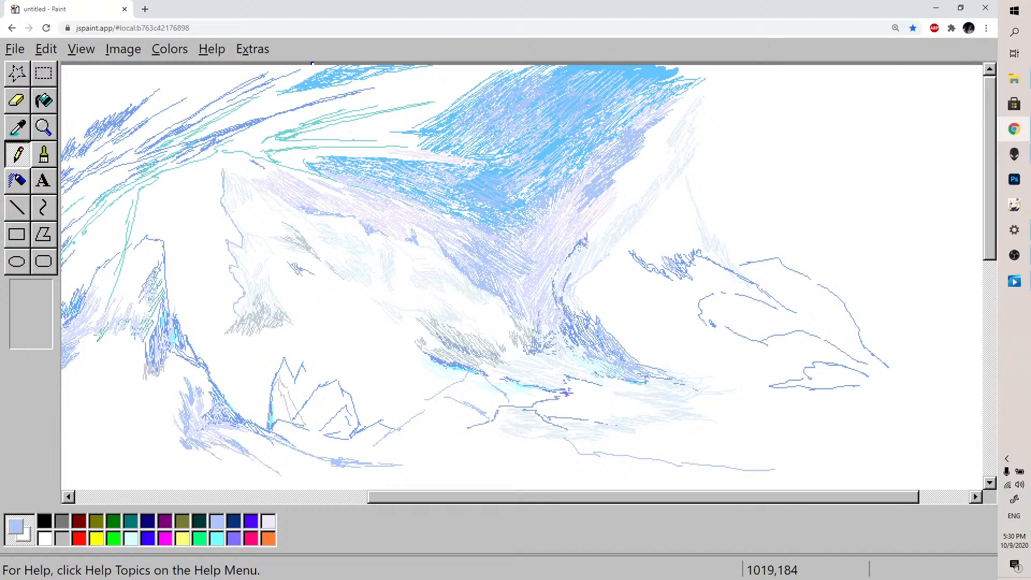
Hatch soft light blue over the right mountain's upper left shading and add strokes along its lower right base
{"action": "mouse_move", "coordinate": [682, 256]}
{"action": "left_mouse_down"}
{"action": "mouse_move", "coordinate": [658, 252]}
{"action": "mouse_move", "coordinate": [719, 263]}
{"action": "left_mouse_up"}
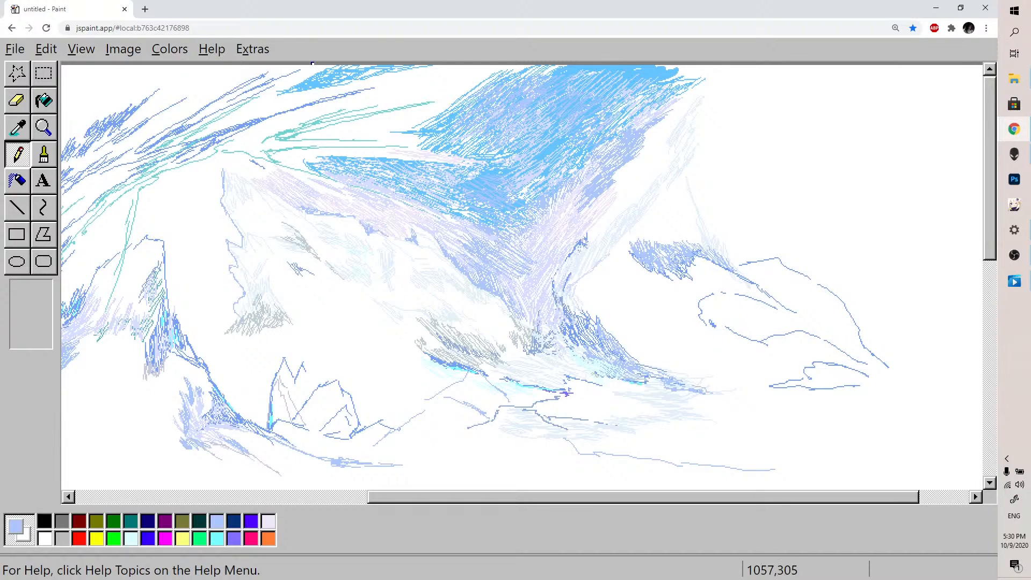
{"action": "left_click_drag", "start_coordinate": [854, 389], "coordinate": [902, 400]}
Erase the light-blue contour lines between the small crystal rocks and the snowfield, and return to the Pencil
{"action": "left_click_drag", "start_coordinate": [991, 248], "coordinate": [988, 268]}
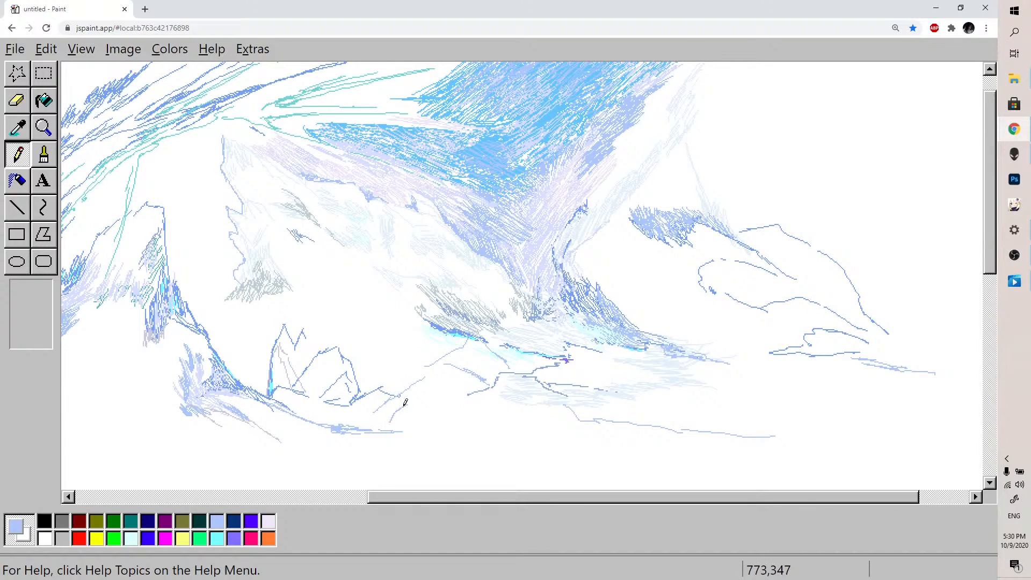
{"action": "mouse_move", "coordinate": [395, 395]}
{"action": "left_mouse_down"}
{"action": "mouse_move", "coordinate": [368, 391]}
{"action": "mouse_move", "coordinate": [471, 378]}
{"action": "mouse_move", "coordinate": [429, 366]}
{"action": "mouse_move", "coordinate": [475, 377]}
{"action": "mouse_move", "coordinate": [477, 390]}
{"action": "mouse_move", "coordinate": [497, 377]}
{"action": "mouse_move", "coordinate": [497, 405]}
{"action": "mouse_move", "coordinate": [511, 407]}
{"action": "mouse_move", "coordinate": [504, 389]}
{"action": "mouse_move", "coordinate": [539, 419]}
{"action": "mouse_move", "coordinate": [612, 428]}
{"action": "mouse_move", "coordinate": [568, 415]}
{"action": "mouse_move", "coordinate": [568, 434]}
{"action": "mouse_move", "coordinate": [407, 394]}
{"action": "mouse_move", "coordinate": [413, 403]}
{"action": "mouse_move", "coordinate": [396, 420]}
{"action": "mouse_move", "coordinate": [393, 407]}
{"action": "mouse_move", "coordinate": [389, 428]}
{"action": "left_mouse_up"}
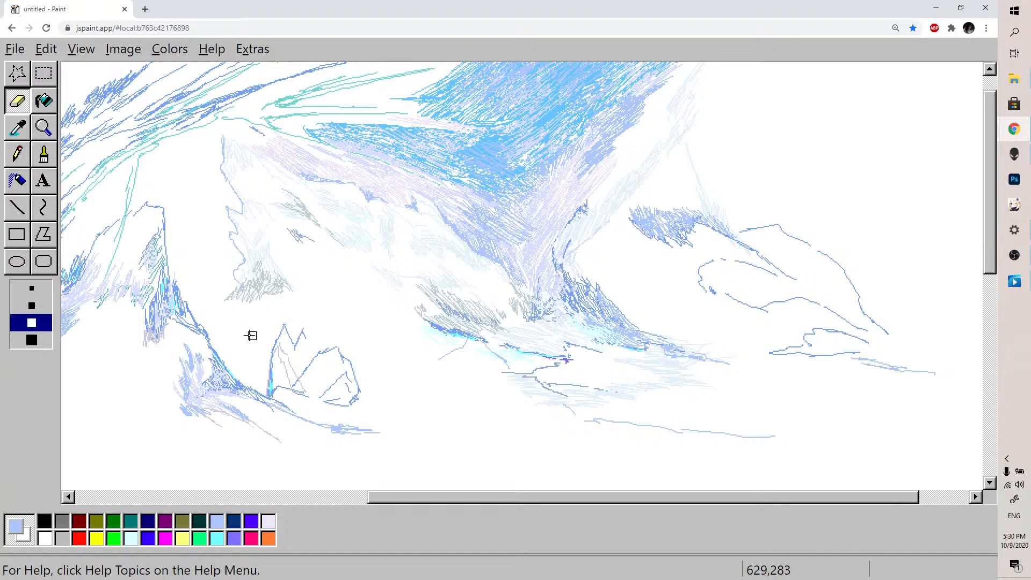
{"action": "left_click", "coordinate": [17, 154]}
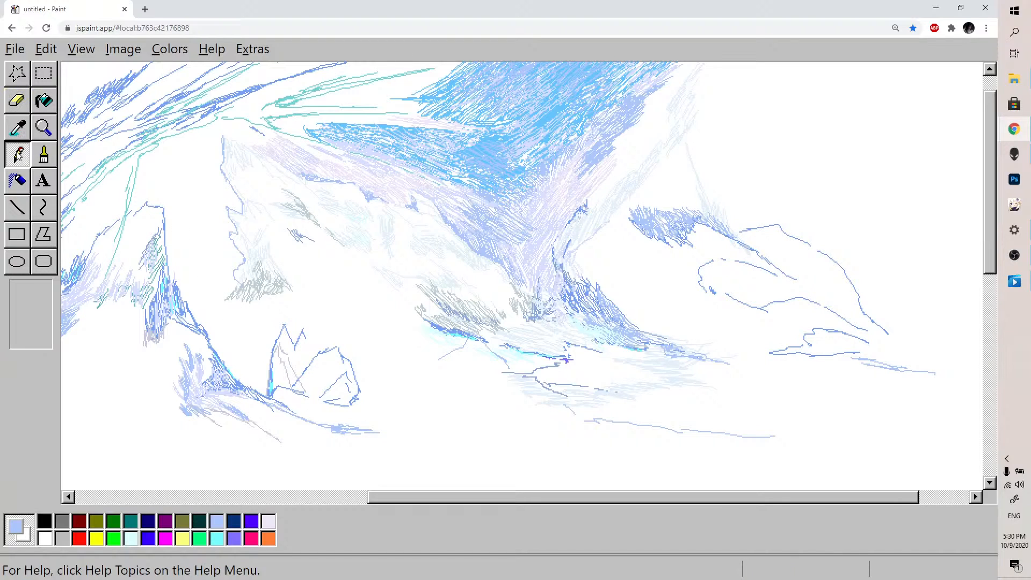
Draw arching thorny vines in soft light blue right of the crystal rocks, undoing stray strokes, and shade them with pale cyan
{"action": "left_click_drag", "start_coordinate": [367, 417], "coordinate": [375, 404]}
{"action": "key", "text": "ctrl+z"}
{"action": "key", "text": "ctrl+z"}
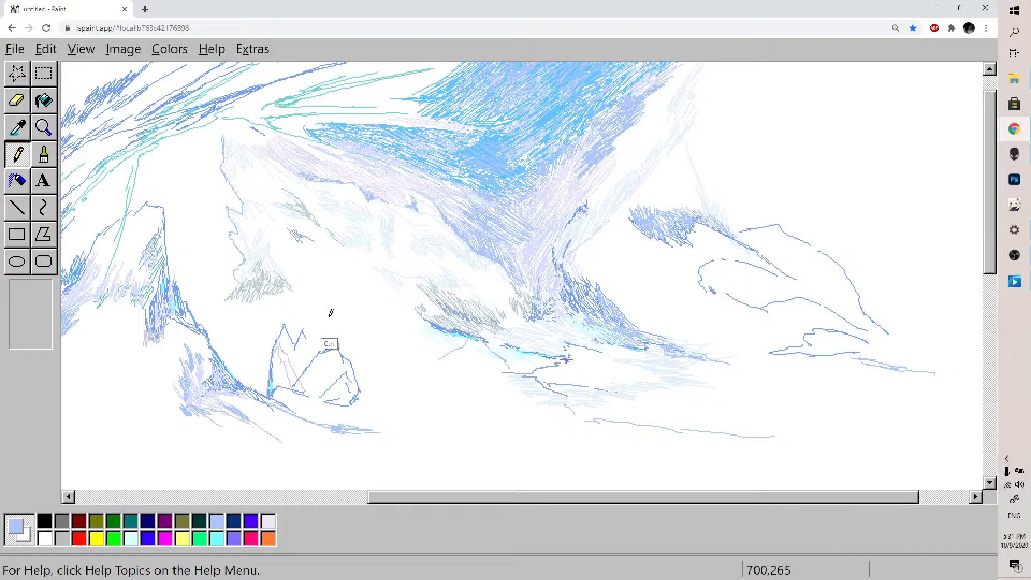
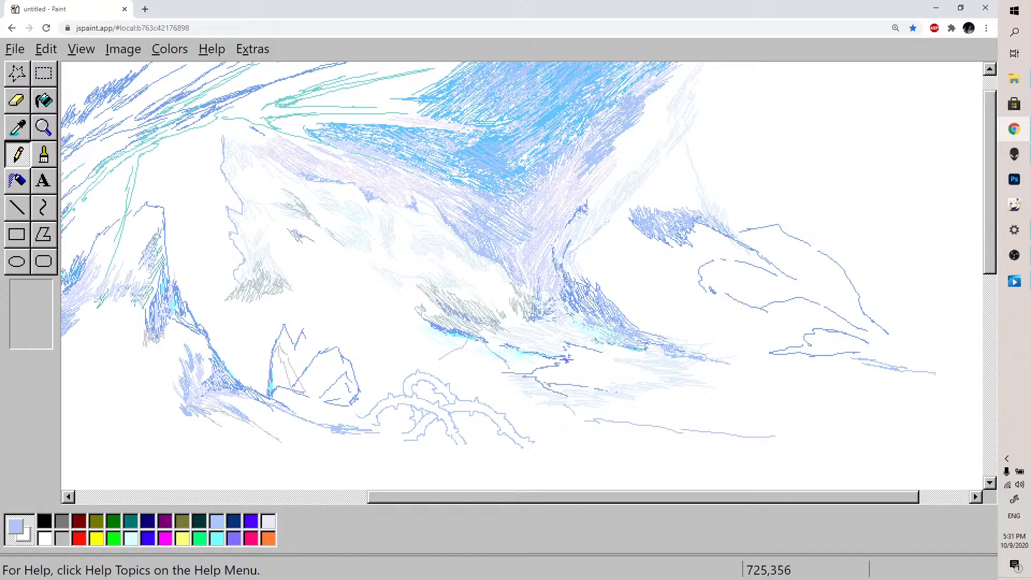
{"action": "left_click", "coordinate": [131, 538]}
Change the bright blue palette swatch to pale lavender with RGB 225, 218, 251 and hatch it beneath the vines' right end
{"action": "double_click", "coordinate": [148, 540]}
{"action": "left_click", "coordinate": [174, 266]}
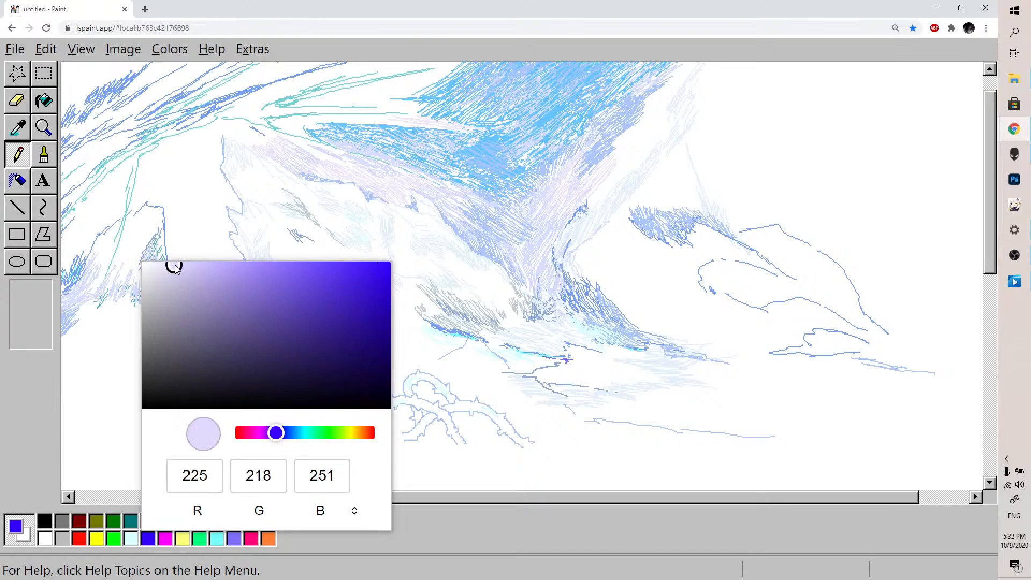
{"action": "left_click", "coordinate": [506, 436]}
{"action": "mouse_move", "coordinate": [506, 436]}
{"action": "left_mouse_down"}
{"action": "mouse_move", "coordinate": [490, 416]}
{"action": "mouse_move", "coordinate": [500, 431]}
{"action": "left_mouse_up"}
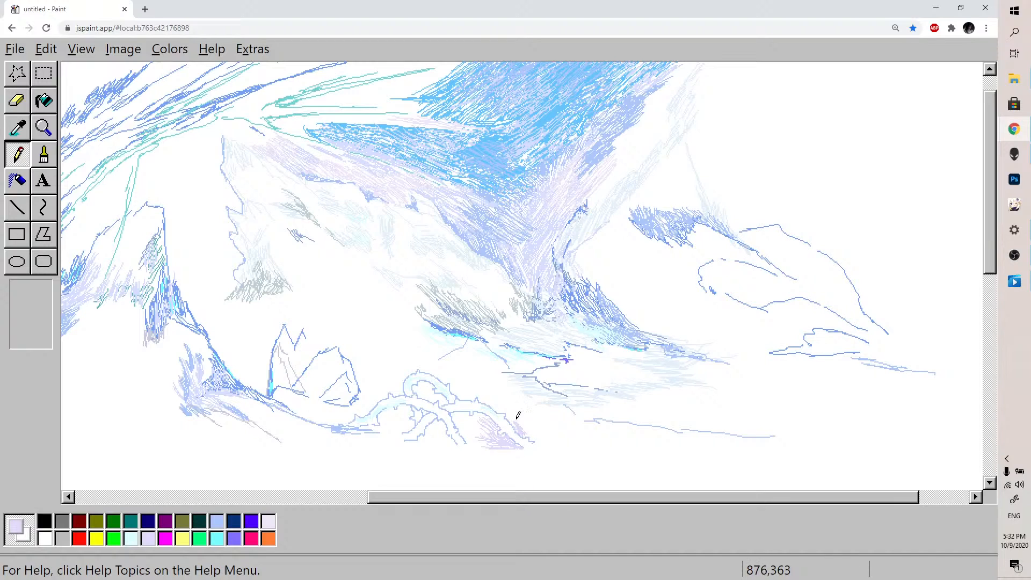
Build up the ground beneath the vines with alternating pale cyan and lavender hatching, and add soft light-blue strokes
{"action": "left_click", "coordinate": [131, 538]}
{"action": "left_click", "coordinate": [148, 539]}
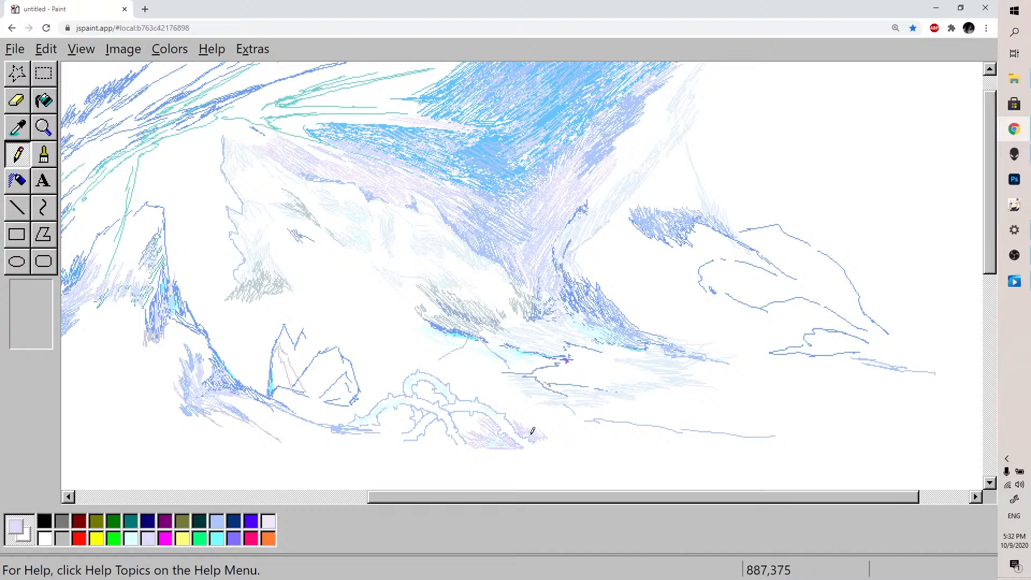
{"action": "left_click_drag", "start_coordinate": [547, 438], "coordinate": [574, 445]}
{"action": "left_click_drag", "start_coordinate": [424, 441], "coordinate": [428, 441]}
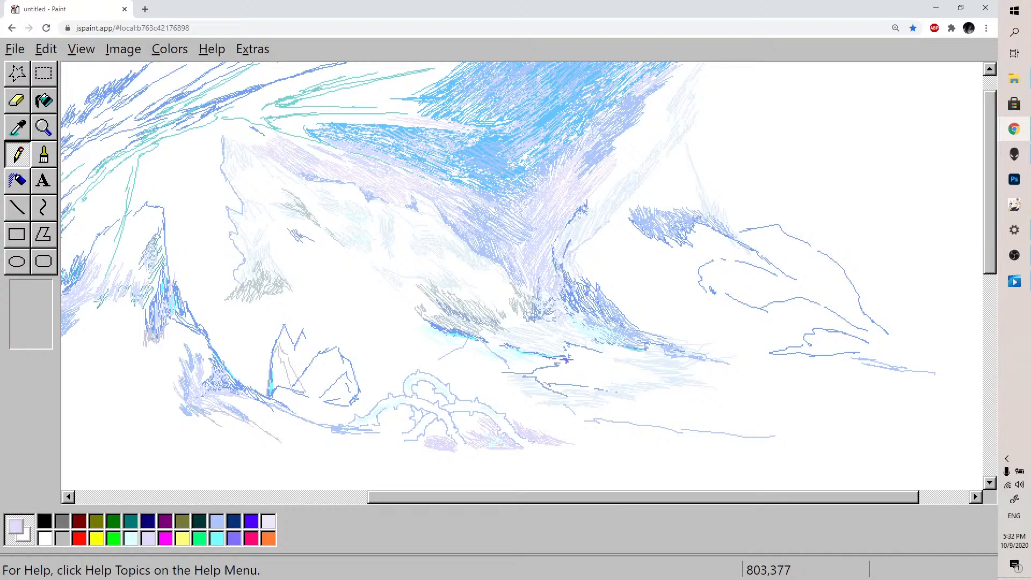
{"action": "mouse_move", "coordinate": [550, 431]}
{"action": "left_mouse_down"}
{"action": "mouse_move", "coordinate": [566, 448]}
{"action": "mouse_move", "coordinate": [520, 461]}
{"action": "mouse_move", "coordinate": [546, 440]}
{"action": "left_mouse_up"}
{"action": "left_click", "coordinate": [221, 519]}
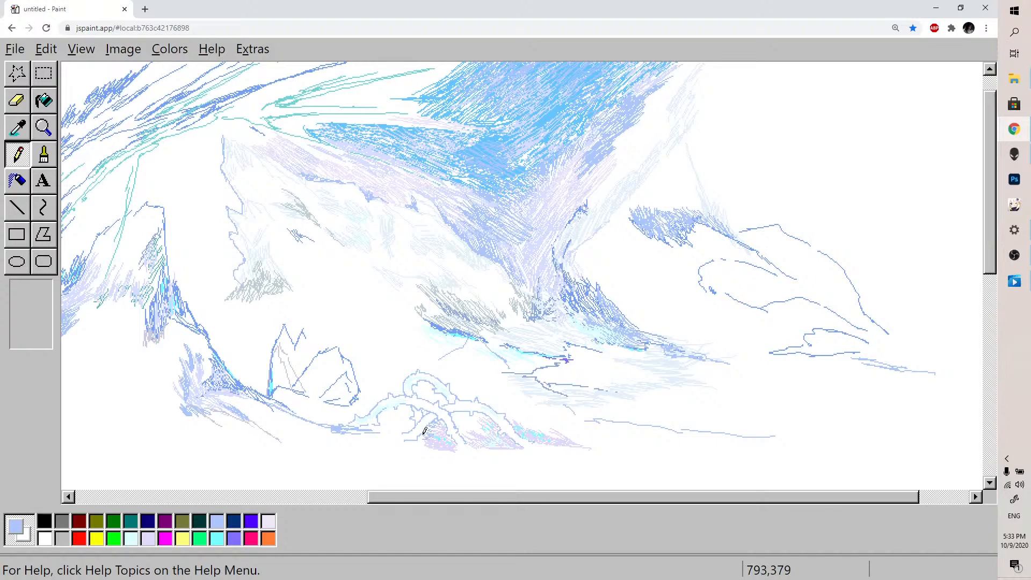
Hatch the ground beneath the left end of the vines in soft light blue and pale cyan
{"action": "left_click_drag", "start_coordinate": [347, 429], "coordinate": [368, 434]}
{"action": "left_click_drag", "start_coordinate": [350, 432], "coordinate": [390, 445]}
{"action": "left_click", "coordinate": [132, 538]}
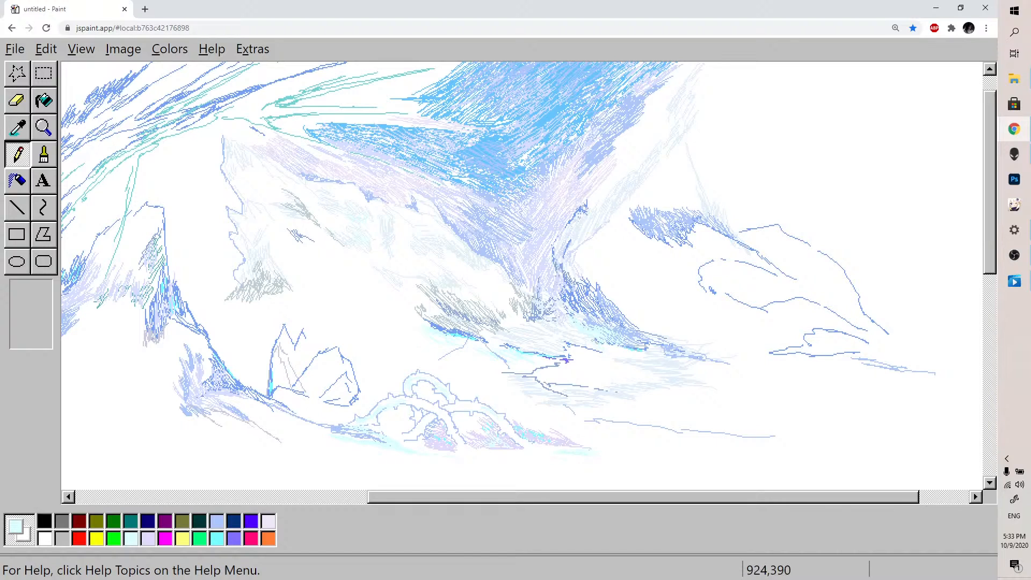
Draw a spiky, tangled shrub in soft light blue to the right of the thorny vines
{"action": "left_click", "coordinate": [216, 523]}
{"action": "mouse_move", "coordinate": [597, 432]}
{"action": "left_mouse_down"}
{"action": "mouse_move", "coordinate": [613, 406]}
{"action": "mouse_move", "coordinate": [597, 411]}
{"action": "mouse_move", "coordinate": [608, 382]}
{"action": "left_mouse_up"}
{"action": "left_click_drag", "start_coordinate": [612, 405], "coordinate": [620, 395]}
{"action": "left_click_drag", "start_coordinate": [620, 398], "coordinate": [620, 439]}
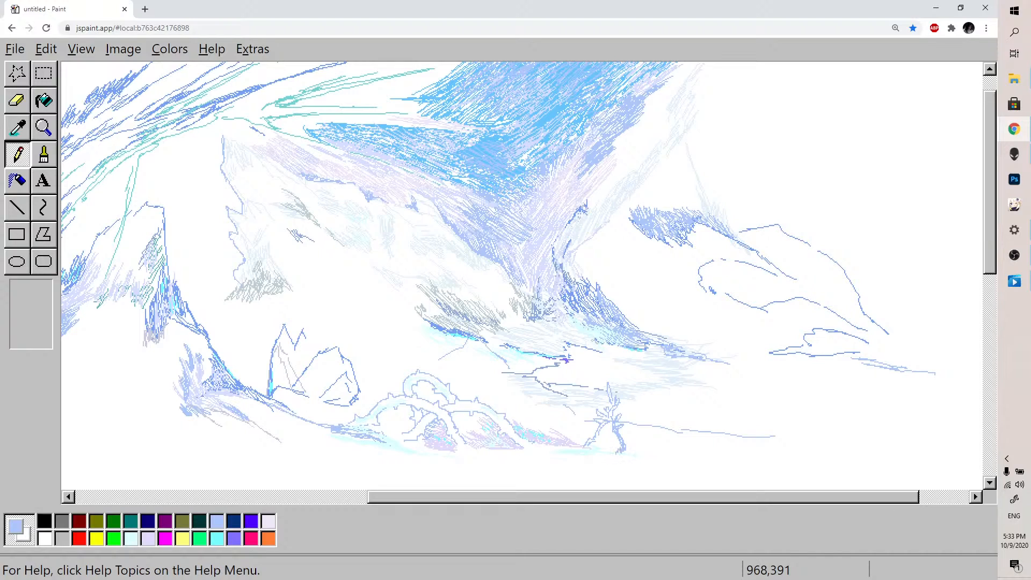
{"action": "mouse_move", "coordinate": [618, 449]}
{"action": "left_mouse_down"}
{"action": "mouse_move", "coordinate": [612, 457]}
{"action": "mouse_move", "coordinate": [635, 426]}
{"action": "mouse_move", "coordinate": [631, 375]}
{"action": "mouse_move", "coordinate": [634, 416]}
{"action": "mouse_move", "coordinate": [624, 417]}
{"action": "mouse_move", "coordinate": [637, 441]}
{"action": "mouse_move", "coordinate": [667, 456]}
{"action": "left_mouse_up"}
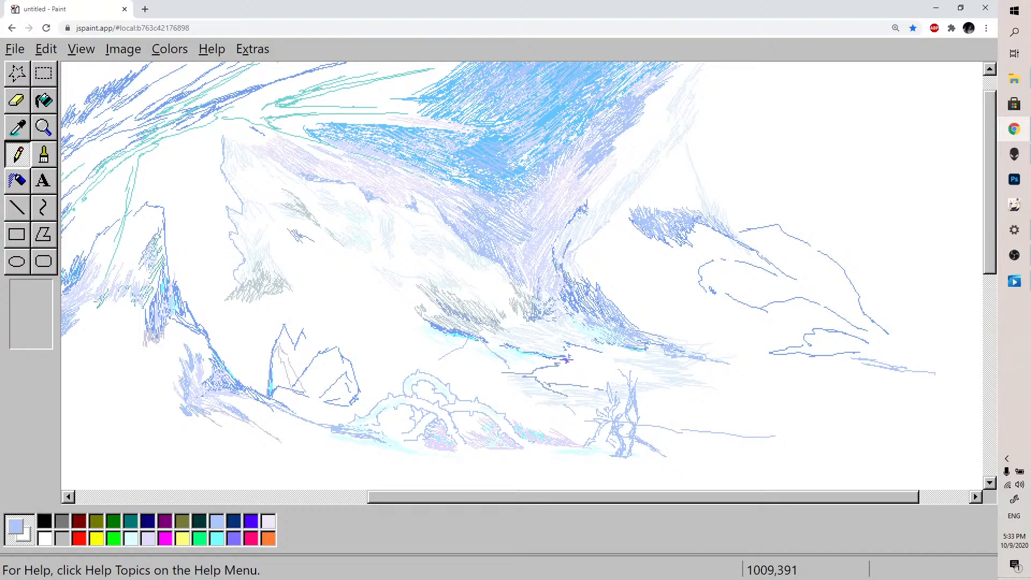
{"action": "mouse_move", "coordinate": [643, 416]}
{"action": "left_mouse_down"}
{"action": "mouse_move", "coordinate": [686, 460]}
{"action": "mouse_move", "coordinate": [657, 459]}
{"action": "mouse_move", "coordinate": [707, 460]}
{"action": "left_mouse_up"}
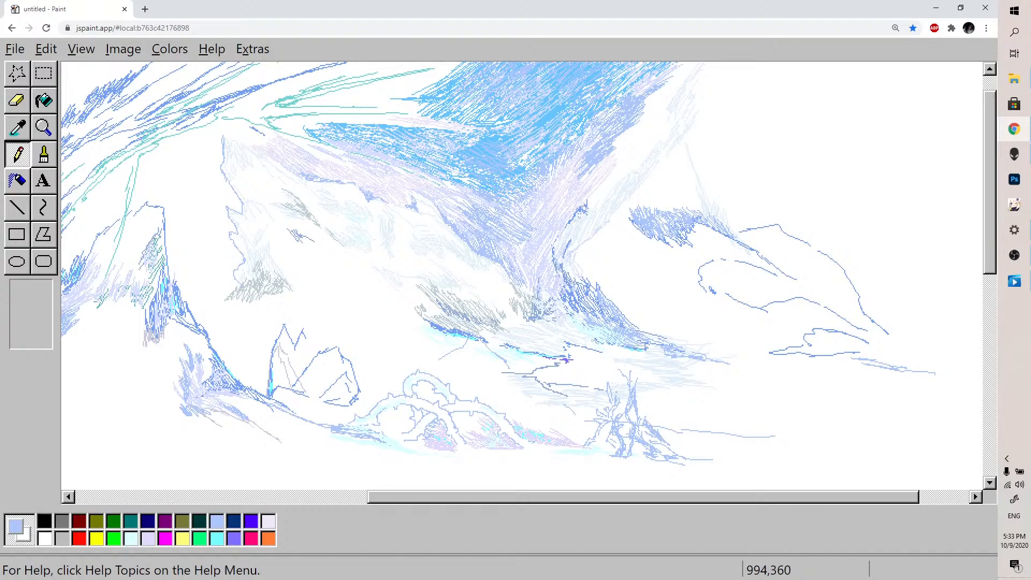
{"action": "left_click_drag", "start_coordinate": [641, 414], "coordinate": [660, 434]}
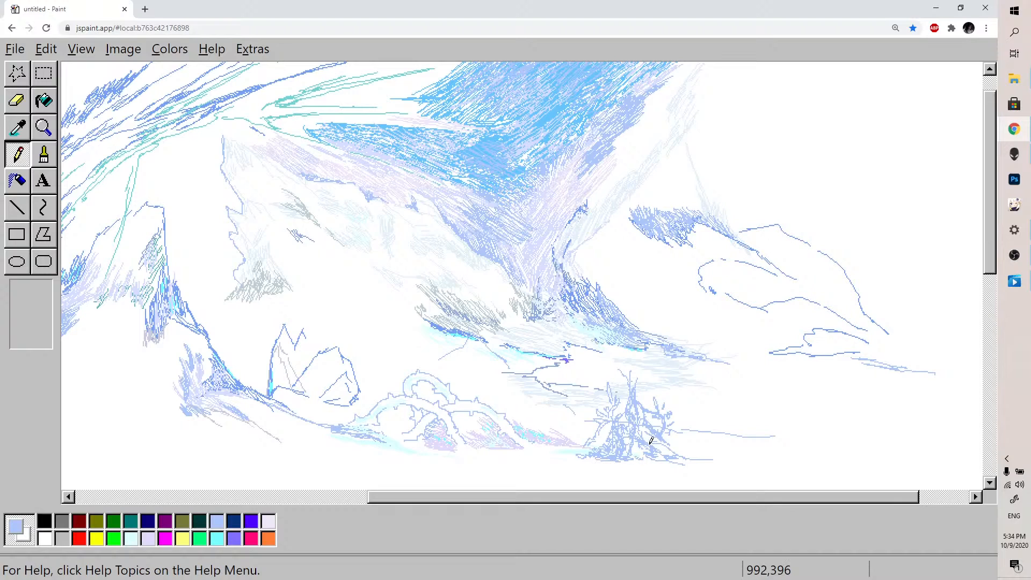
Extend the shrub to the right with more soft light-blue blades and hatch the ground at its base
{"action": "left_click_drag", "start_coordinate": [668, 399], "coordinate": [670, 385]}
{"action": "left_click_drag", "start_coordinate": [664, 396], "coordinate": [684, 389]}
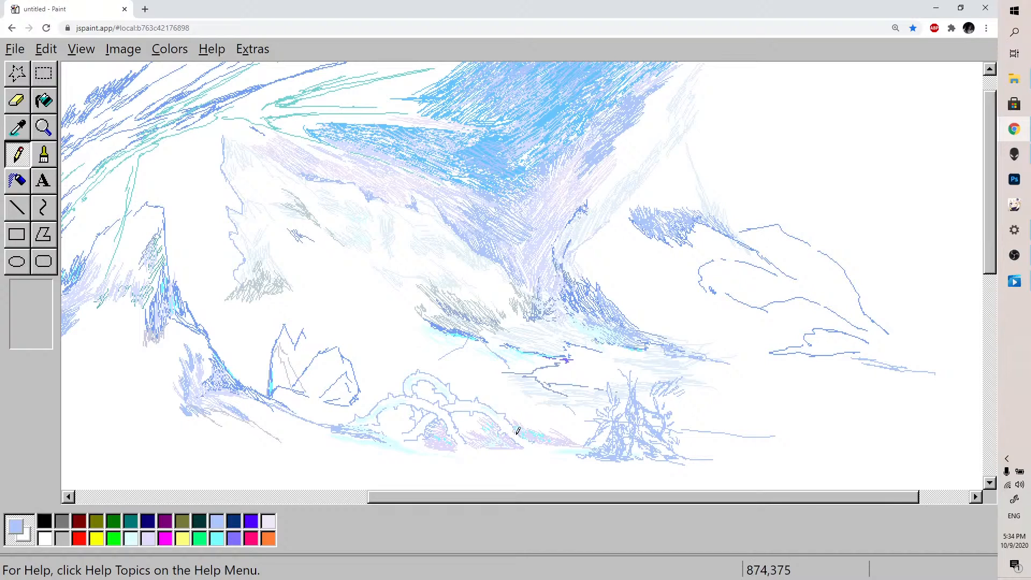
{"action": "mouse_move", "coordinate": [683, 439]}
{"action": "left_mouse_down"}
{"action": "mouse_move", "coordinate": [649, 441]}
{"action": "mouse_move", "coordinate": [663, 452]}
{"action": "mouse_move", "coordinate": [645, 439]}
{"action": "mouse_move", "coordinate": [669, 445]}
{"action": "mouse_move", "coordinate": [666, 432]}
{"action": "mouse_move", "coordinate": [681, 433]}
{"action": "mouse_move", "coordinate": [685, 449]}
{"action": "mouse_move", "coordinate": [666, 406]}
{"action": "mouse_move", "coordinate": [692, 403]}
{"action": "mouse_move", "coordinate": [668, 400]}
{"action": "mouse_move", "coordinate": [666, 383]}
{"action": "mouse_move", "coordinate": [655, 394]}
{"action": "mouse_move", "coordinate": [687, 406]}
{"action": "left_mouse_up"}
{"action": "mouse_move", "coordinate": [699, 449]}
{"action": "left_mouse_down"}
{"action": "mouse_move", "coordinate": [706, 396]}
{"action": "mouse_move", "coordinate": [695, 401]}
{"action": "mouse_move", "coordinate": [701, 462]}
{"action": "mouse_move", "coordinate": [736, 463]}
{"action": "mouse_move", "coordinate": [713, 458]}
{"action": "left_mouse_up"}
{"action": "mouse_move", "coordinate": [687, 447]}
{"action": "left_mouse_down"}
{"action": "mouse_move", "coordinate": [707, 458]}
{"action": "mouse_move", "coordinate": [699, 457]}
{"action": "left_mouse_up"}
{"action": "left_click_drag", "start_coordinate": [711, 451], "coordinate": [747, 461]}
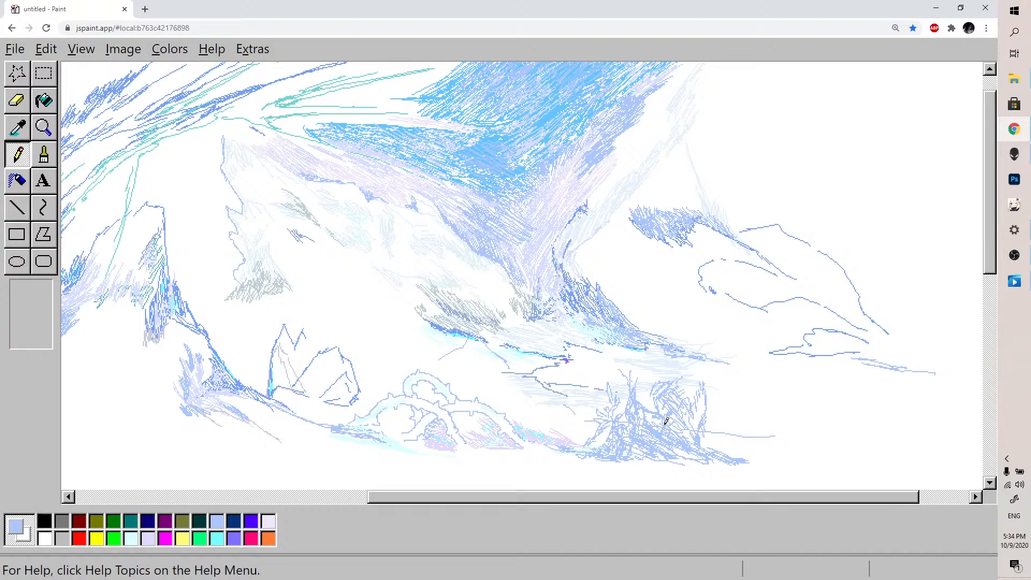
Hatch the ground across and below the shrub with wide, nearly horizontal strokes in the palest lavender palette colour
{"action": "left_click", "coordinate": [268, 521]}
{"action": "mouse_move", "coordinate": [633, 426]}
{"action": "left_mouse_down"}
{"action": "mouse_move", "coordinate": [673, 431]}
{"action": "mouse_move", "coordinate": [646, 436]}
{"action": "mouse_move", "coordinate": [698, 450]}
{"action": "mouse_move", "coordinate": [722, 434]}
{"action": "mouse_move", "coordinate": [714, 439]}
{"action": "mouse_move", "coordinate": [792, 455]}
{"action": "left_mouse_up"}
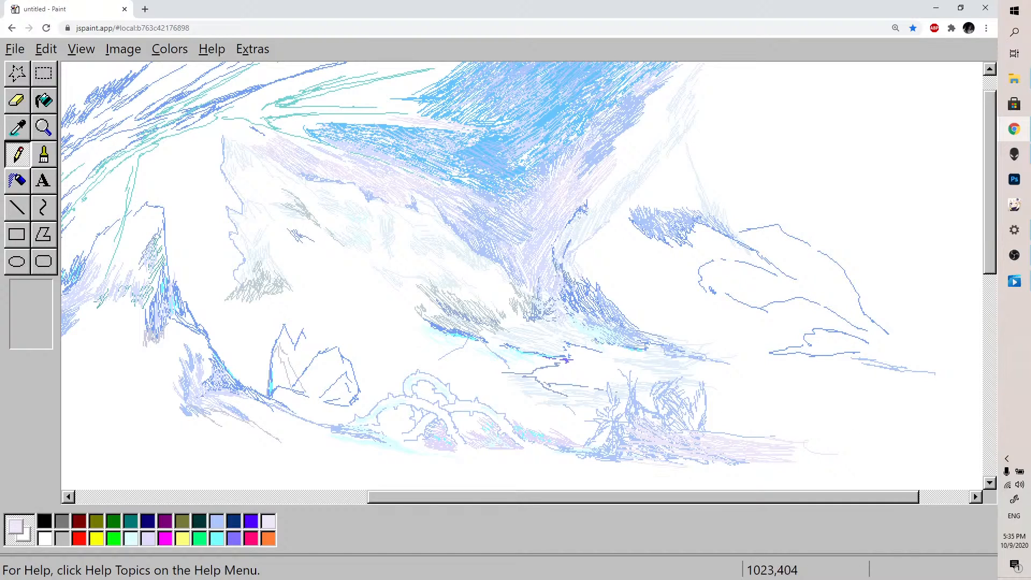
{"action": "mouse_move", "coordinate": [559, 461]}
{"action": "left_mouse_down"}
{"action": "mouse_move", "coordinate": [609, 458]}
{"action": "mouse_move", "coordinate": [671, 481]}
{"action": "left_mouse_up"}
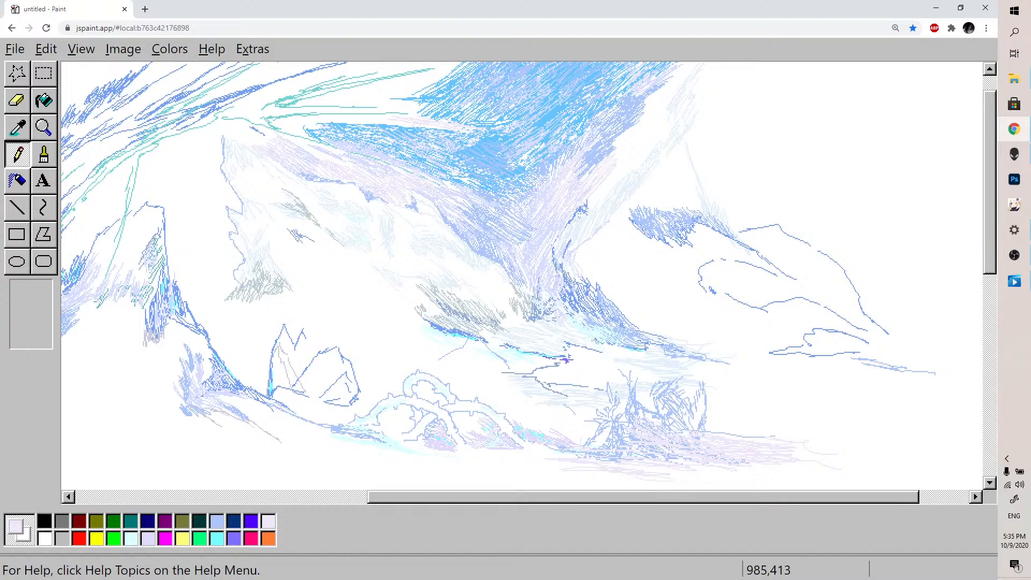
Shade the small peak right of the central valley with pale lavender, pale cyan and soft light blue
{"action": "scroll", "coordinate": [975, 314], "scroll_direction": "down", "scroll_amount": 1}
{"action": "scroll", "coordinate": [974, 314], "scroll_direction": "up", "scroll_amount": 2}
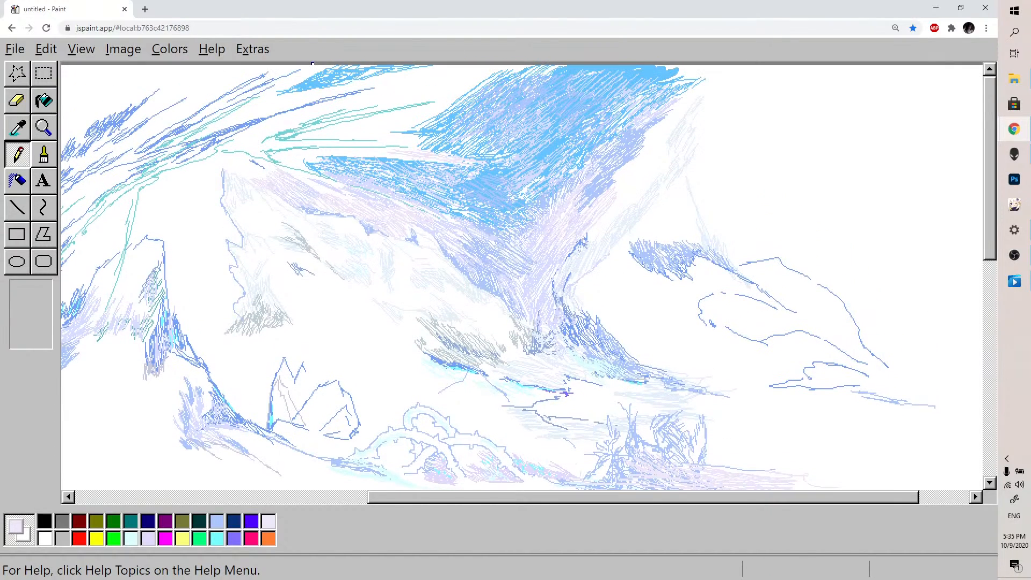
{"action": "left_click_drag", "start_coordinate": [765, 499], "coordinate": [709, 500]}
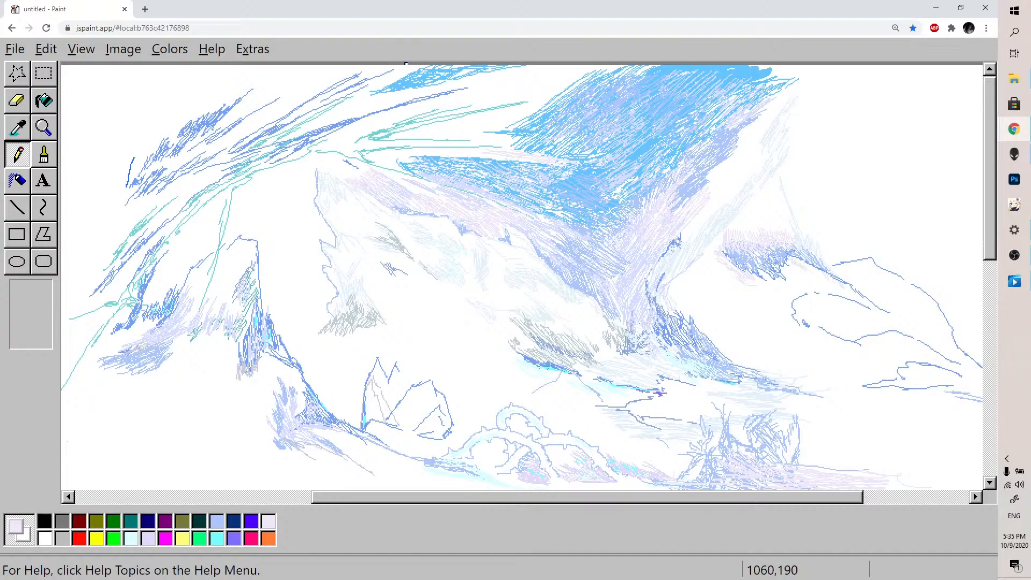
{"action": "left_click", "coordinate": [132, 538]}
{"action": "left_click", "coordinate": [217, 521]}
{"action": "left_click_drag", "start_coordinate": [726, 221], "coordinate": [746, 195]}
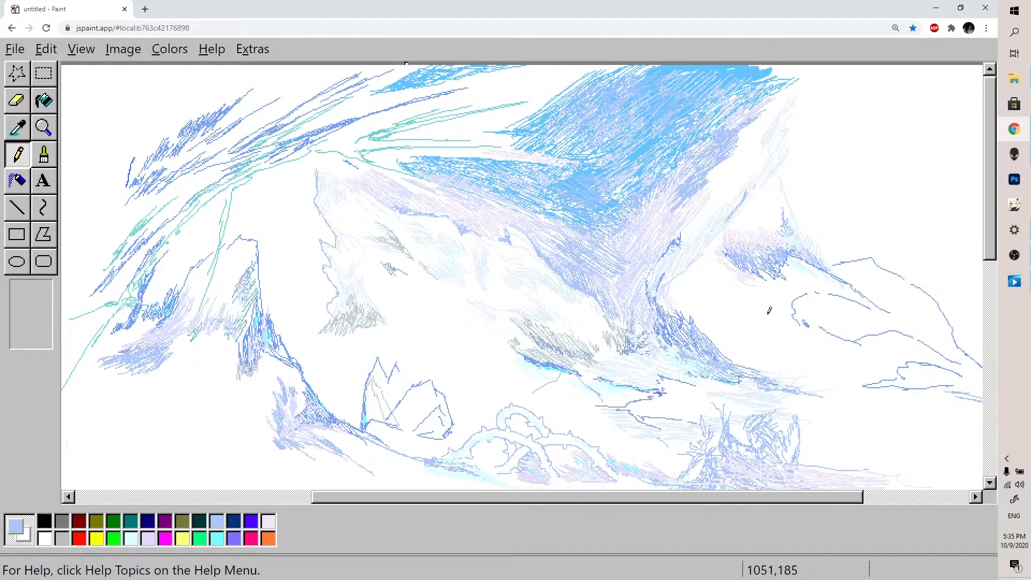
Hatch the right edge of the blue sky in soft light blue and outline a tall peak with a second ridge beyond it
{"action": "mouse_move", "coordinate": [807, 68]}
{"action": "left_mouse_down"}
{"action": "mouse_move", "coordinate": [773, 86]}
{"action": "mouse_move", "coordinate": [756, 68]}
{"action": "mouse_move", "coordinate": [772, 79]}
{"action": "mouse_move", "coordinate": [758, 96]}
{"action": "left_mouse_up"}
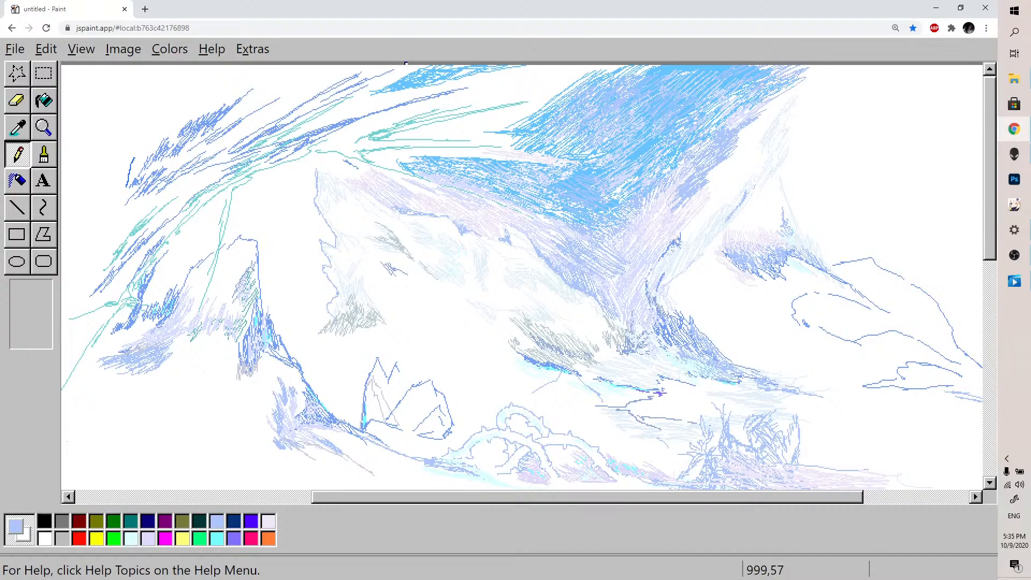
{"action": "mouse_move", "coordinate": [719, 161]}
{"action": "left_mouse_down"}
{"action": "mouse_move", "coordinate": [840, 85]}
{"action": "mouse_move", "coordinate": [896, 141]}
{"action": "mouse_move", "coordinate": [969, 192]}
{"action": "left_mouse_up"}
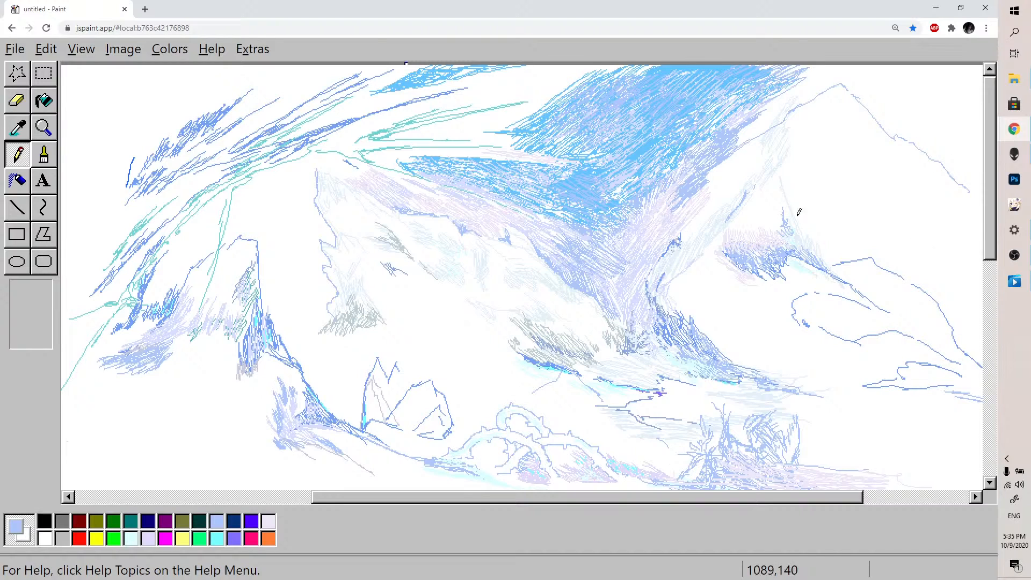
{"action": "left_click_drag", "start_coordinate": [928, 145], "coordinate": [958, 130]}
Sample the bright sky blue and hatch the sky along both slopes of the tall peak down to the second ridge
{"action": "left_click", "coordinate": [18, 128]}
{"action": "left_click", "coordinate": [721, 75]}
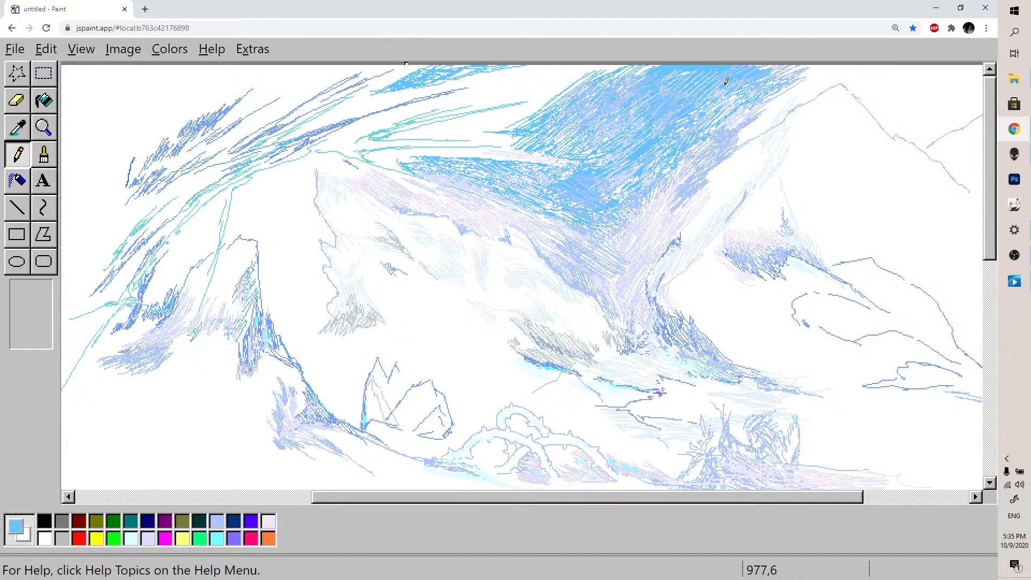
{"action": "mouse_move", "coordinate": [751, 129]}
{"action": "left_mouse_down"}
{"action": "mouse_move", "coordinate": [764, 124]}
{"action": "mouse_move", "coordinate": [748, 122]}
{"action": "mouse_move", "coordinate": [732, 140]}
{"action": "mouse_move", "coordinate": [802, 96]}
{"action": "mouse_move", "coordinate": [791, 98]}
{"action": "mouse_move", "coordinate": [799, 78]}
{"action": "mouse_move", "coordinate": [785, 69]}
{"action": "mouse_move", "coordinate": [866, 84]}
{"action": "mouse_move", "coordinate": [818, 87]}
{"action": "mouse_move", "coordinate": [850, 69]}
{"action": "left_mouse_up"}
{"action": "mouse_move", "coordinate": [731, 496]}
{"action": "left_mouse_down"}
{"action": "mouse_move", "coordinate": [499, 495]}
{"action": "mouse_move", "coordinate": [717, 496]}
{"action": "mouse_move", "coordinate": [828, 511]}
{"action": "left_mouse_up"}
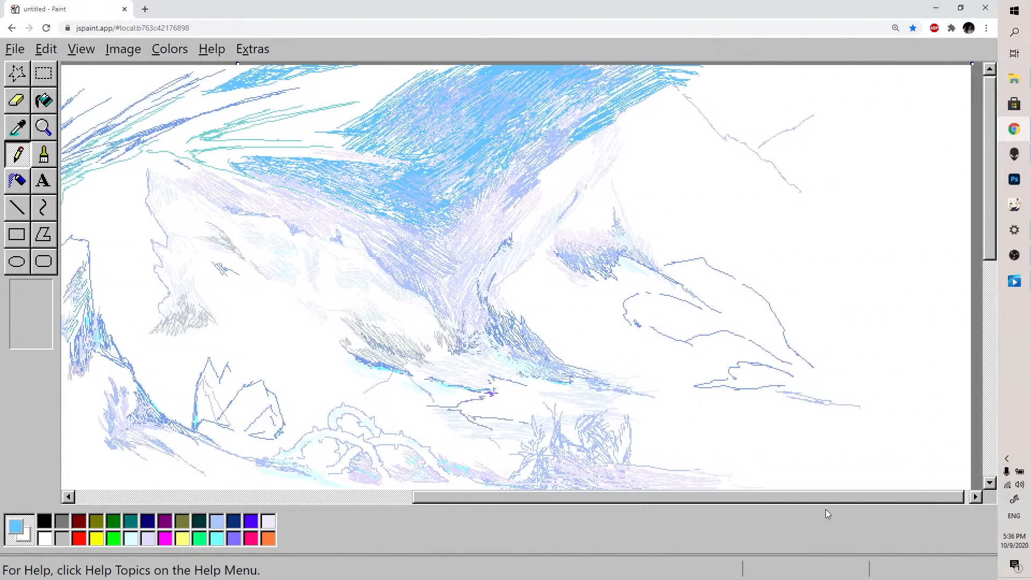
{"action": "mouse_move", "coordinate": [690, 74]}
{"action": "left_mouse_down"}
{"action": "mouse_move", "coordinate": [692, 91]}
{"action": "mouse_move", "coordinate": [684, 89]}
{"action": "mouse_move", "coordinate": [700, 99]}
{"action": "mouse_move", "coordinate": [705, 81]}
{"action": "mouse_move", "coordinate": [697, 76]}
{"action": "mouse_move", "coordinate": [714, 117]}
{"action": "mouse_move", "coordinate": [695, 96]}
{"action": "mouse_move", "coordinate": [721, 112]}
{"action": "mouse_move", "coordinate": [720, 92]}
{"action": "mouse_move", "coordinate": [705, 121]}
{"action": "mouse_move", "coordinate": [712, 134]}
{"action": "mouse_move", "coordinate": [718, 124]}
{"action": "left_mouse_up"}
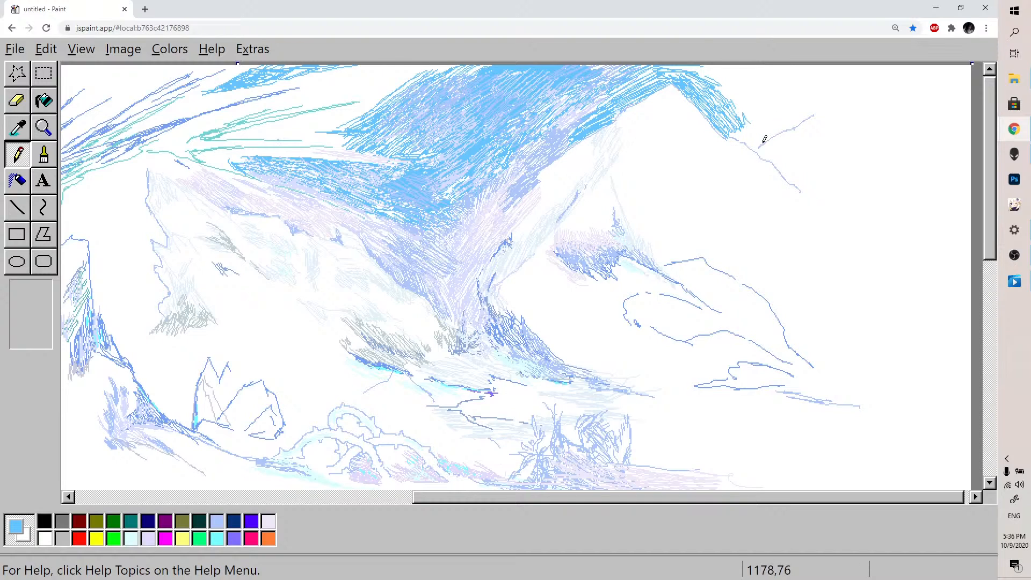
{"action": "left_click_drag", "start_coordinate": [735, 134], "coordinate": [732, 127]}
{"action": "mouse_move", "coordinate": [735, 133]}
{"action": "left_mouse_down"}
{"action": "mouse_move", "coordinate": [750, 146]}
{"action": "mouse_move", "coordinate": [744, 123]}
{"action": "mouse_move", "coordinate": [765, 134]}
{"action": "mouse_move", "coordinate": [731, 134]}
{"action": "mouse_move", "coordinate": [763, 132]}
{"action": "mouse_move", "coordinate": [770, 142]}
{"action": "mouse_move", "coordinate": [789, 132]}
{"action": "mouse_move", "coordinate": [778, 134]}
{"action": "mouse_move", "coordinate": [784, 99]}
{"action": "mouse_move", "coordinate": [767, 91]}
{"action": "mouse_move", "coordinate": [786, 78]}
{"action": "mouse_move", "coordinate": [761, 88]}
{"action": "mouse_move", "coordinate": [785, 74]}
{"action": "mouse_move", "coordinate": [756, 84]}
{"action": "mouse_move", "coordinate": [769, 69]}
{"action": "mouse_move", "coordinate": [763, 81]}
{"action": "mouse_move", "coordinate": [801, 69]}
{"action": "mouse_move", "coordinate": [777, 88]}
{"action": "mouse_move", "coordinate": [805, 79]}
{"action": "mouse_move", "coordinate": [789, 92]}
{"action": "mouse_move", "coordinate": [810, 83]}
{"action": "mouse_move", "coordinate": [771, 68]}
{"action": "mouse_move", "coordinate": [746, 77]}
{"action": "mouse_move", "coordinate": [707, 69]}
{"action": "mouse_move", "coordinate": [712, 92]}
{"action": "mouse_move", "coordinate": [736, 86]}
{"action": "left_mouse_up"}
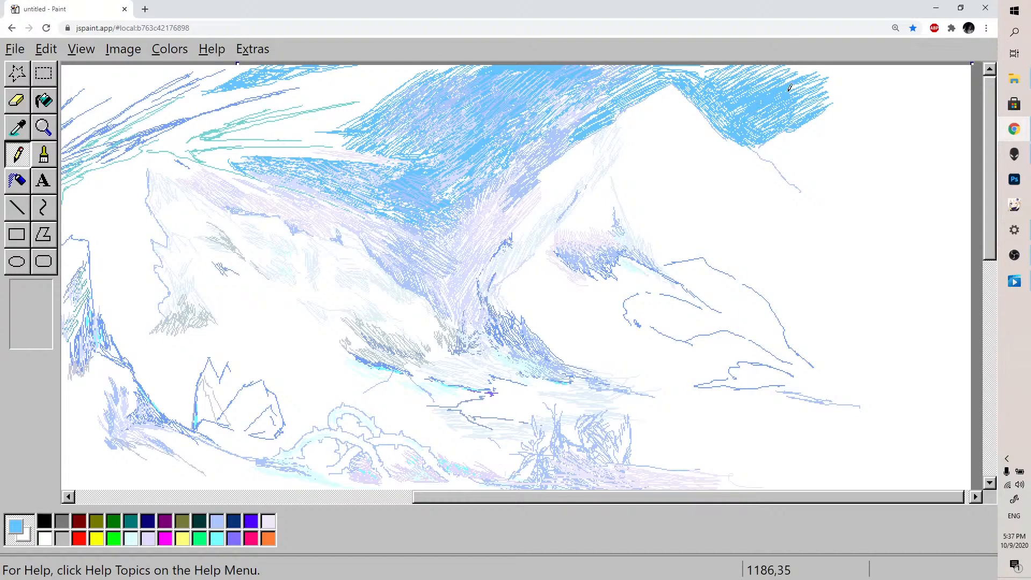
Extend the bright blue sky hatching to the canvas's upper edge and fill the gaps above the tall peak and second ridge
{"action": "mouse_move", "coordinate": [827, 100]}
{"action": "left_mouse_down"}
{"action": "mouse_move", "coordinate": [821, 80]}
{"action": "mouse_move", "coordinate": [859, 70]}
{"action": "left_mouse_up"}
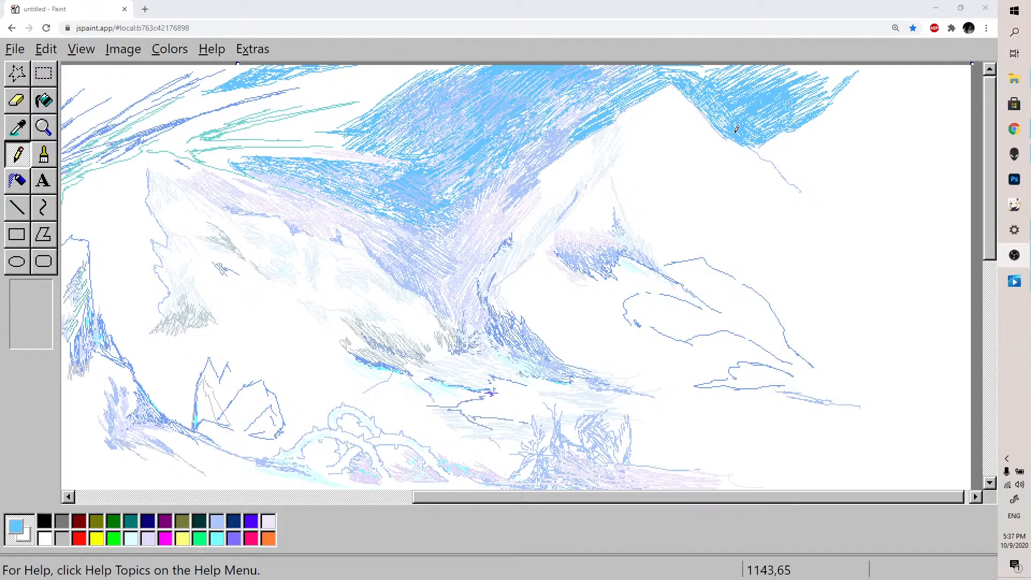
{"action": "left_click_drag", "start_coordinate": [825, 96], "coordinate": [864, 63]}
{"action": "mouse_move", "coordinate": [819, 94]}
{"action": "left_mouse_down"}
{"action": "mouse_move", "coordinate": [859, 63]}
{"action": "mouse_move", "coordinate": [848, 69]}
{"action": "left_mouse_up"}
{"action": "left_click_drag", "start_coordinate": [800, 93], "coordinate": [825, 65]}
{"action": "mouse_move", "coordinate": [771, 90]}
{"action": "left_mouse_down"}
{"action": "mouse_move", "coordinate": [807, 63]}
{"action": "mouse_move", "coordinate": [788, 67]}
{"action": "left_mouse_up"}
{"action": "mouse_move", "coordinate": [724, 91]}
{"action": "left_mouse_down"}
{"action": "mouse_move", "coordinate": [753, 71]}
{"action": "mouse_move", "coordinate": [712, 65]}
{"action": "left_mouse_up"}
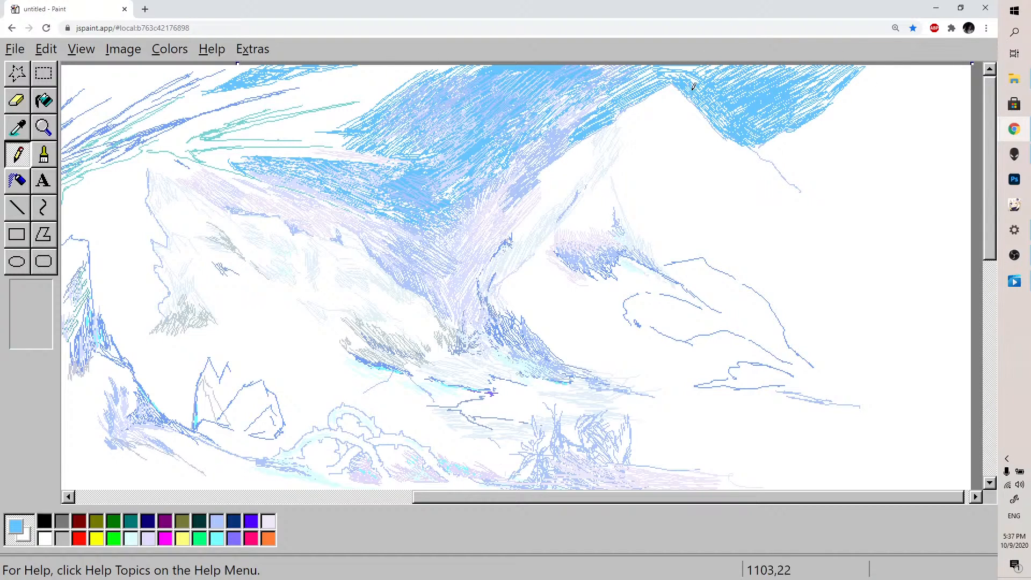
{"action": "mouse_move", "coordinate": [816, 99]}
{"action": "left_mouse_down"}
{"action": "mouse_move", "coordinate": [806, 106]}
{"action": "mouse_move", "coordinate": [808, 81]}
{"action": "mouse_move", "coordinate": [796, 86]}
{"action": "left_mouse_up"}
{"action": "mouse_move", "coordinate": [742, 68]}
{"action": "left_mouse_down"}
{"action": "mouse_move", "coordinate": [690, 66]}
{"action": "mouse_move", "coordinate": [661, 81]}
{"action": "mouse_move", "coordinate": [696, 62]}
{"action": "mouse_move", "coordinate": [645, 77]}
{"action": "mouse_move", "coordinate": [664, 59]}
{"action": "mouse_move", "coordinate": [586, 90]}
{"action": "mouse_move", "coordinate": [631, 97]}
{"action": "mouse_move", "coordinate": [595, 123]}
{"action": "left_mouse_up"}
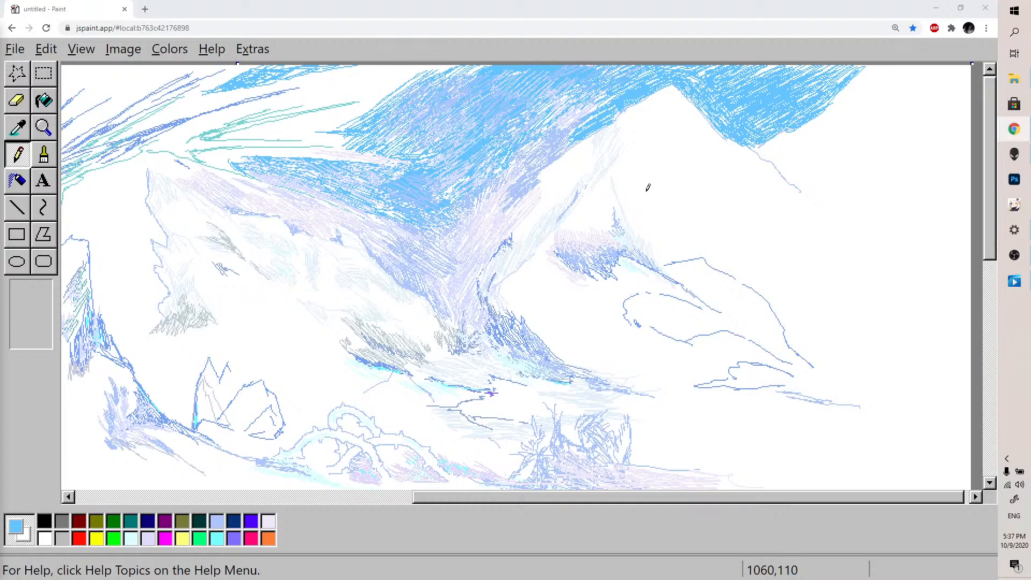
Hatch the far-right ridge line and the shoulder of the tall peak in soft light blue
{"action": "left_click_drag", "start_coordinate": [851, 111], "coordinate": [905, 91]}
{"action": "left_click", "coordinate": [213, 520]}
{"action": "left_click_drag", "start_coordinate": [860, 103], "coordinate": [853, 104]}
{"action": "mouse_move", "coordinate": [785, 147]}
{"action": "left_mouse_down"}
{"action": "mouse_move", "coordinate": [808, 167]}
{"action": "mouse_move", "coordinate": [780, 166]}
{"action": "mouse_move", "coordinate": [806, 170]}
{"action": "mouse_move", "coordinate": [817, 182]}
{"action": "mouse_move", "coordinate": [800, 185]}
{"action": "mouse_move", "coordinate": [830, 191]}
{"action": "mouse_move", "coordinate": [846, 208]}
{"action": "left_mouse_up"}
Draw long light-blue contour lines down the tall peak's lower slopes and rising ridges on the far right
{"action": "mouse_move", "coordinate": [729, 275]}
{"action": "left_mouse_down"}
{"action": "mouse_move", "coordinate": [852, 324]}
{"action": "mouse_move", "coordinate": [867, 346]}
{"action": "left_mouse_up"}
{"action": "mouse_move", "coordinate": [666, 220]}
{"action": "left_mouse_down"}
{"action": "mouse_move", "coordinate": [704, 229]}
{"action": "mouse_move", "coordinate": [698, 220]}
{"action": "mouse_move", "coordinate": [760, 250]}
{"action": "left_mouse_up"}
{"action": "mouse_move", "coordinate": [704, 223]}
{"action": "left_mouse_down"}
{"action": "mouse_move", "coordinate": [815, 294]}
{"action": "mouse_move", "coordinate": [883, 310]}
{"action": "left_mouse_up"}
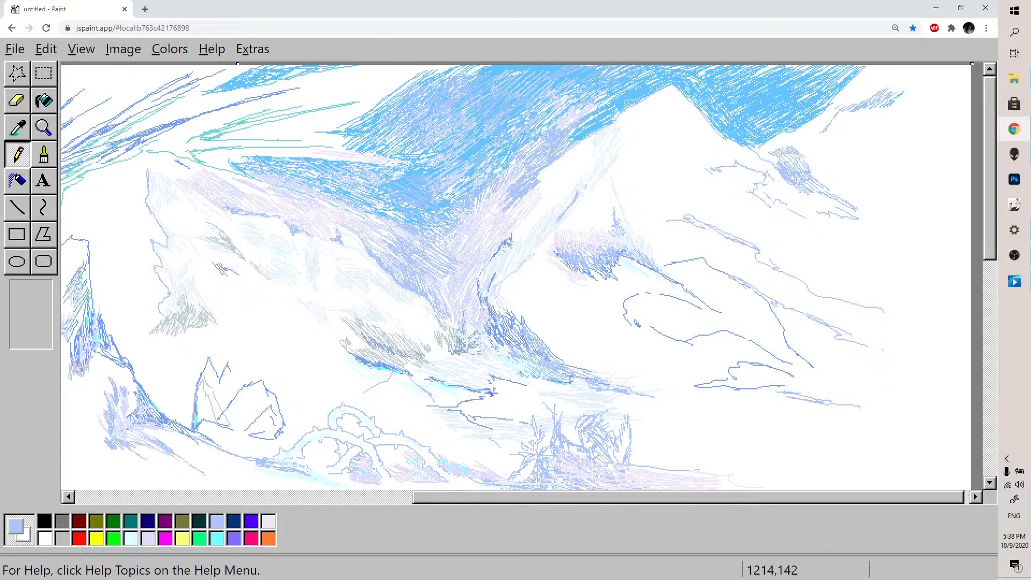
{"action": "mouse_move", "coordinate": [852, 230]}
{"action": "left_mouse_down"}
{"action": "mouse_move", "coordinate": [901, 207]}
{"action": "mouse_move", "coordinate": [781, 253]}
{"action": "left_mouse_up"}
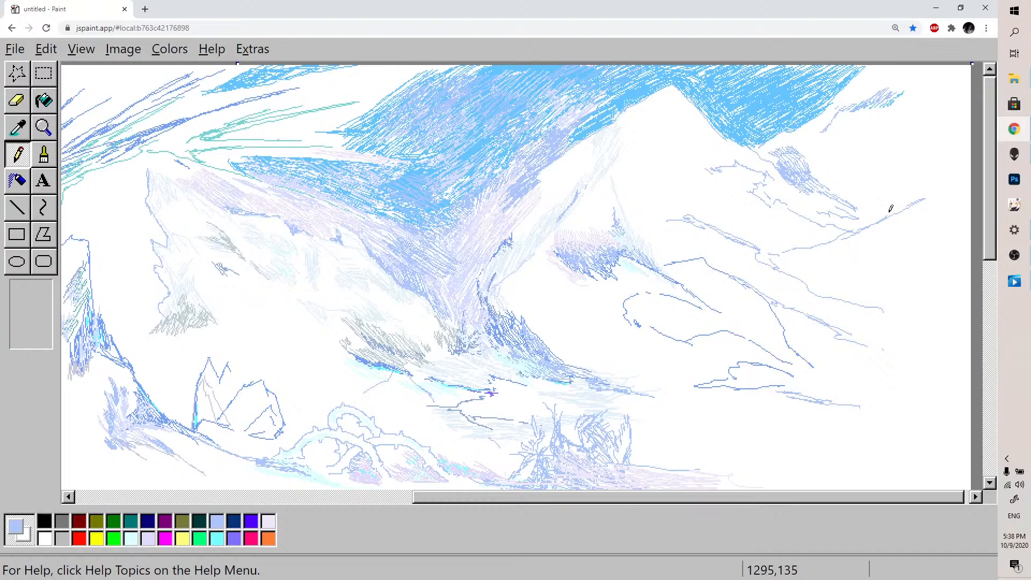
{"action": "mouse_move", "coordinate": [924, 198]}
{"action": "left_mouse_down"}
{"action": "mouse_move", "coordinate": [956, 110]}
{"action": "mouse_move", "coordinate": [937, 182]}
{"action": "mouse_move", "coordinate": [876, 250]}
{"action": "mouse_move", "coordinate": [815, 288]}
{"action": "left_mouse_up"}
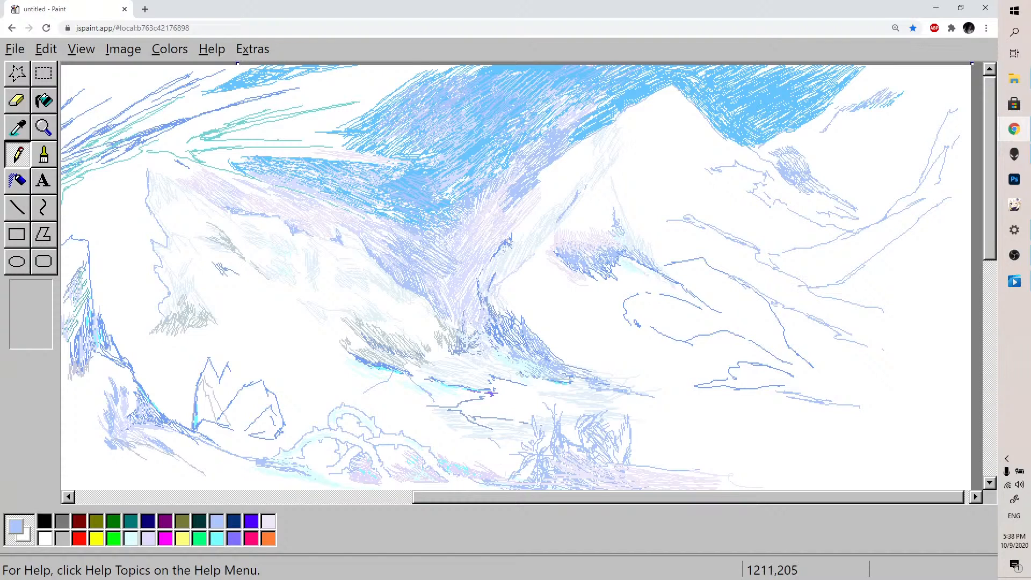
Change the light cyan palette swatch to pale cyan with RGB 226, 249, 249 and hatch the far-right slope with it
{"action": "left_click", "coordinate": [217, 537]}
{"action": "double_click", "coordinate": [217, 539]}
{"action": "left_click_drag", "start_coordinate": [236, 269], "coordinate": [233, 266]}
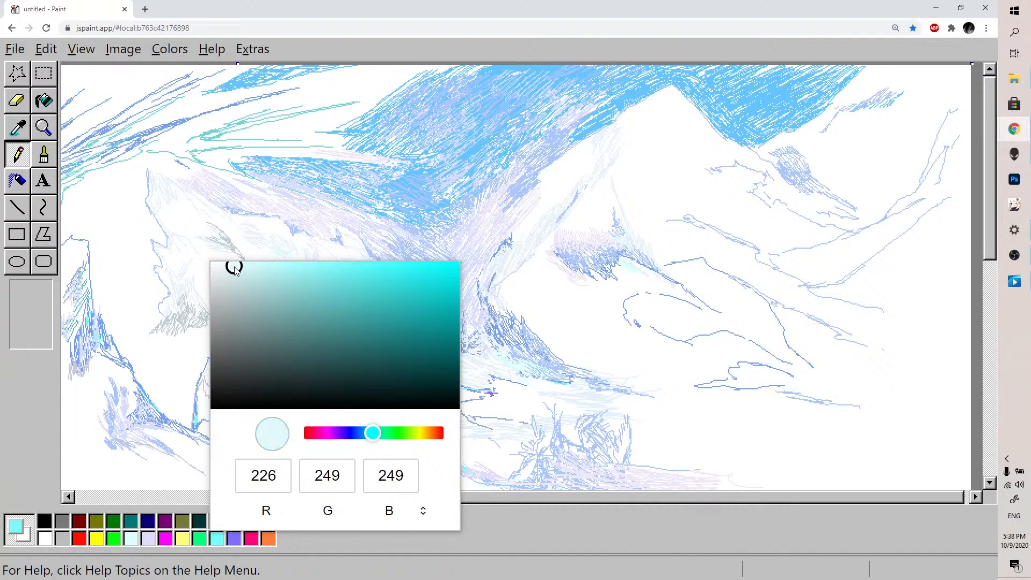
{"action": "left_click", "coordinate": [842, 285]}
{"action": "left_click_drag", "start_coordinate": [884, 270], "coordinate": [887, 261]}
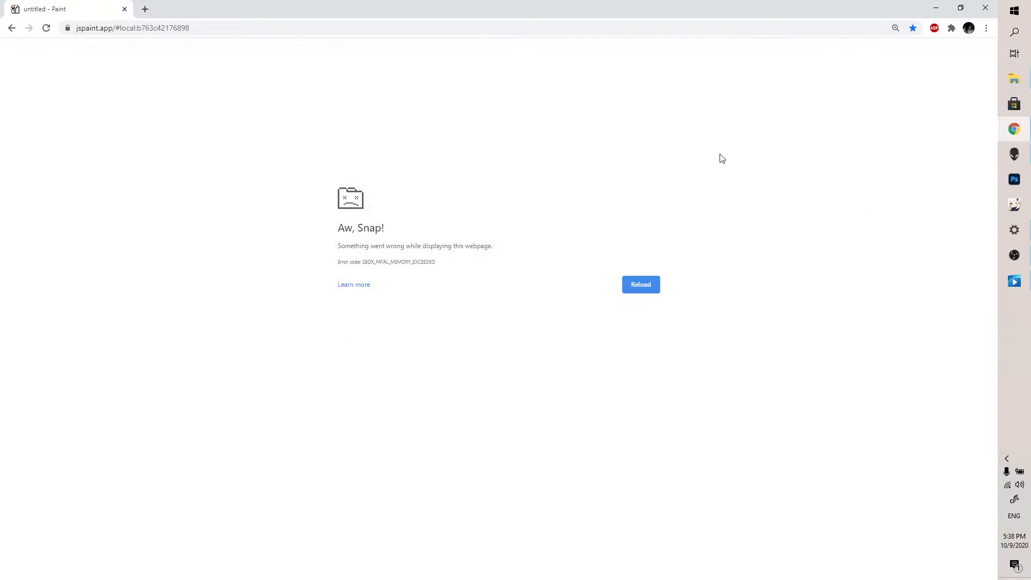
Reload the crashed drawing page and sample the soft light blue from the mountain area again
{"action": "left_click", "coordinate": [49, 31]}
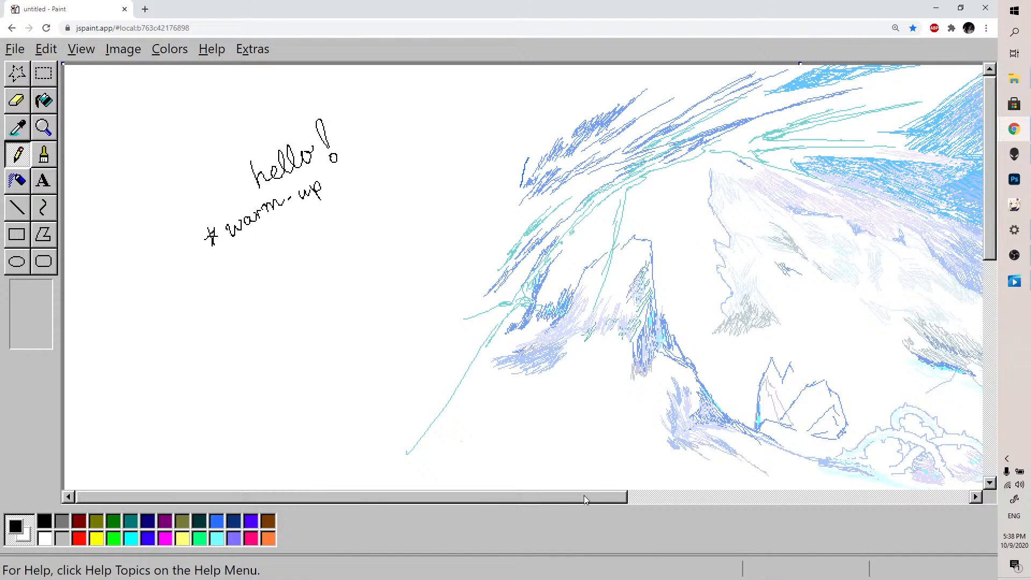
{"action": "left_click_drag", "start_coordinate": [625, 498], "coordinate": [899, 503]}
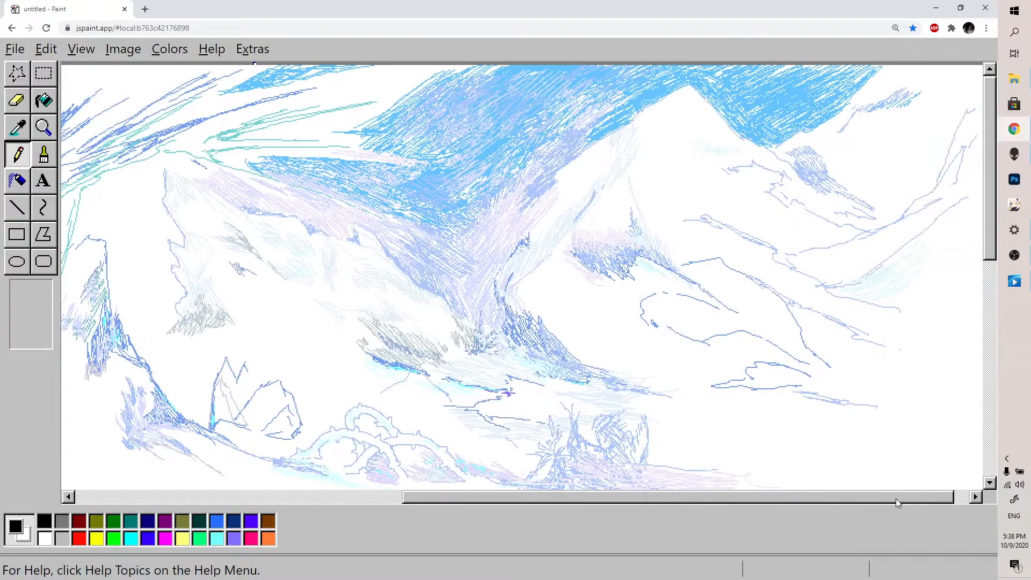
{"action": "left_click", "coordinate": [17, 128]}
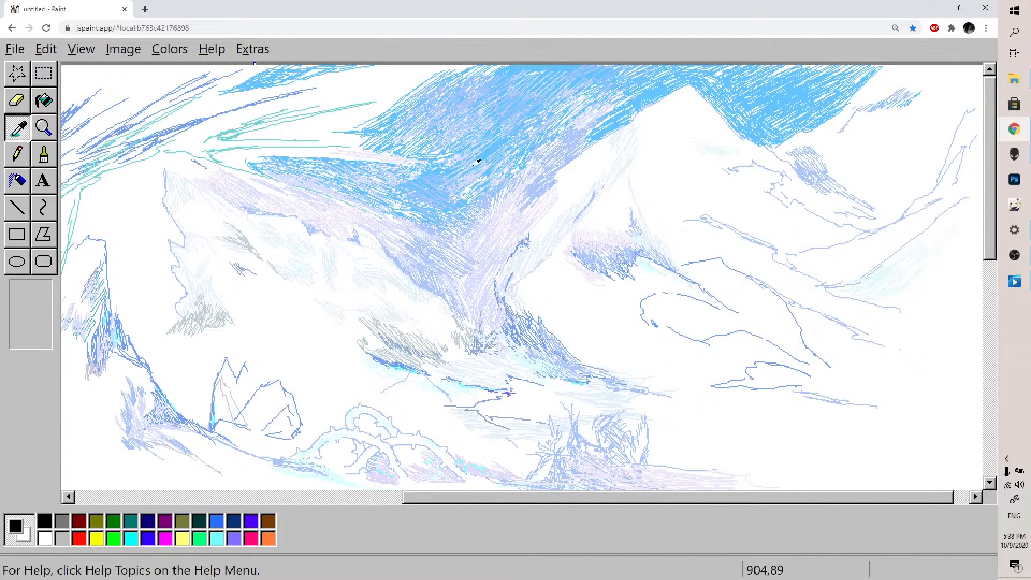
{"action": "left_click", "coordinate": [560, 243]}
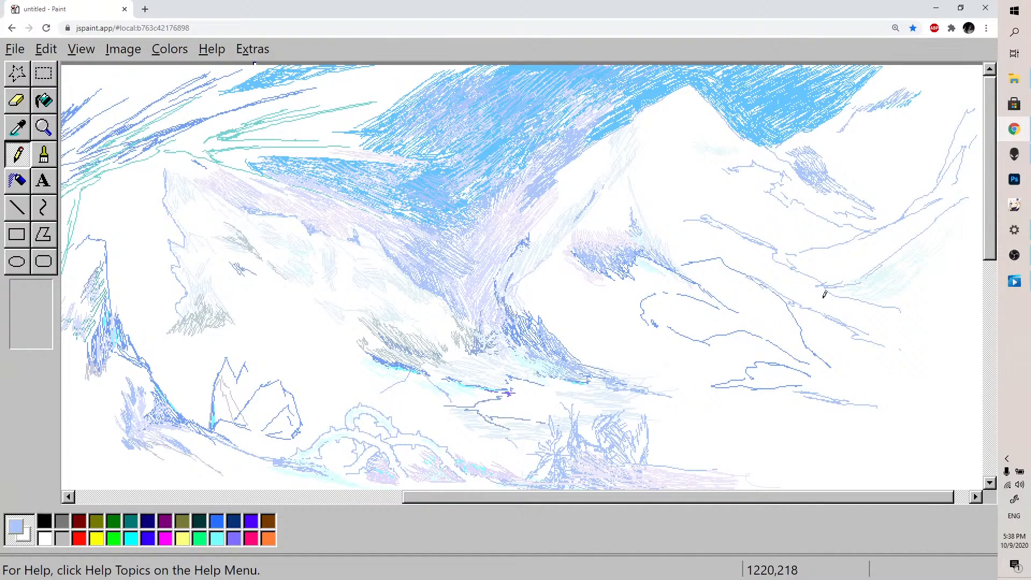
Fill the gaps between the sweeping sky streaks above the left mountains with soft light-blue hatching
{"action": "mouse_move", "coordinate": [351, 86]}
{"action": "left_mouse_down"}
{"action": "mouse_move", "coordinate": [363, 88]}
{"action": "mouse_move", "coordinate": [324, 88]}
{"action": "mouse_move", "coordinate": [406, 73]}
{"action": "left_mouse_up"}
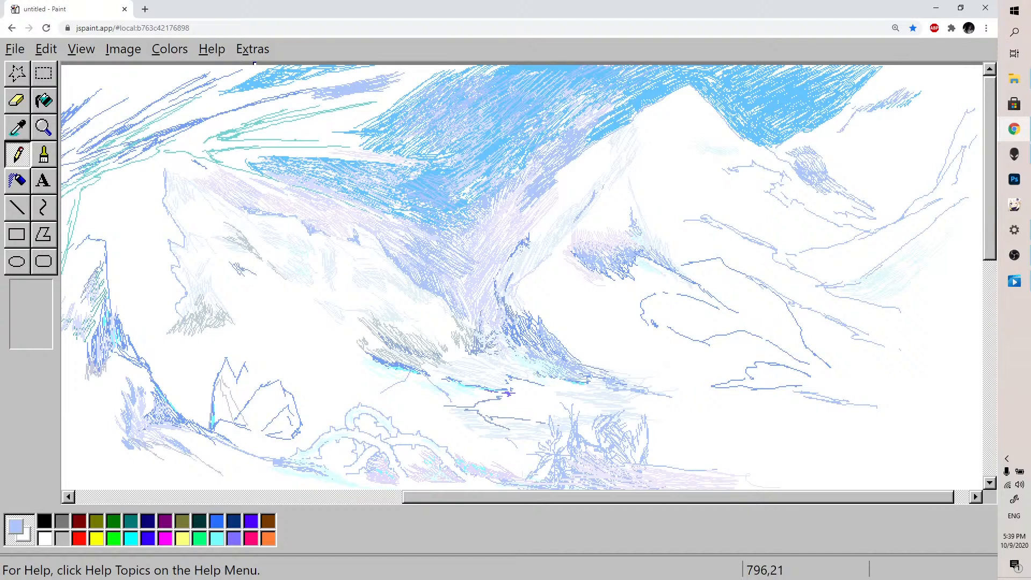
{"action": "left_click_drag", "start_coordinate": [368, 75], "coordinate": [399, 68]}
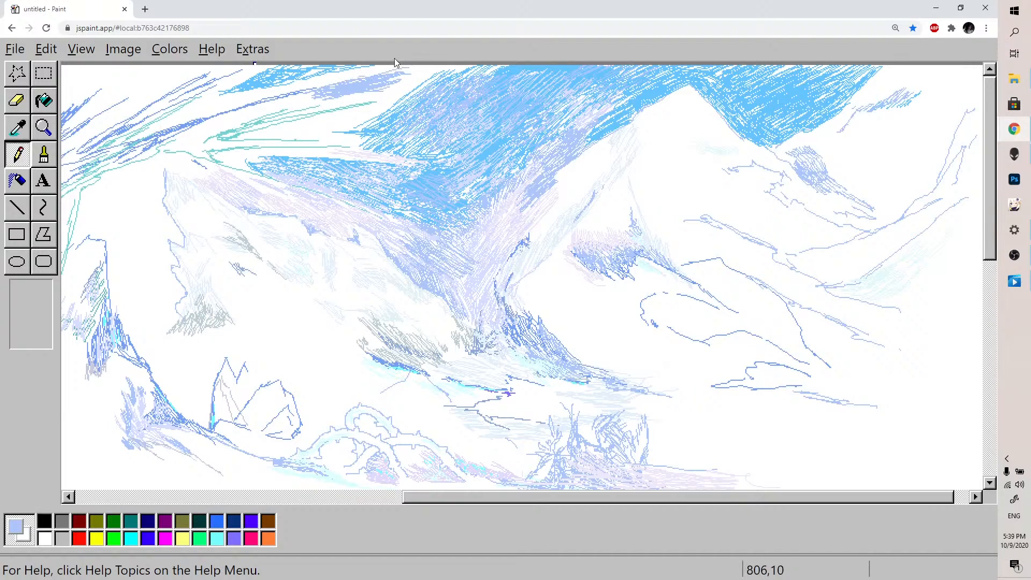
{"action": "left_click_drag", "start_coordinate": [304, 79], "coordinate": [370, 69]}
{"action": "mouse_move", "coordinate": [228, 98]}
{"action": "left_mouse_down"}
{"action": "mouse_move", "coordinate": [271, 82]}
{"action": "mouse_move", "coordinate": [223, 101]}
{"action": "mouse_move", "coordinate": [376, 67]}
{"action": "left_mouse_up"}
{"action": "mouse_move", "coordinate": [140, 102]}
{"action": "left_mouse_down"}
{"action": "mouse_move", "coordinate": [172, 76]}
{"action": "mouse_move", "coordinate": [147, 93]}
{"action": "mouse_move", "coordinate": [224, 65]}
{"action": "left_mouse_up"}
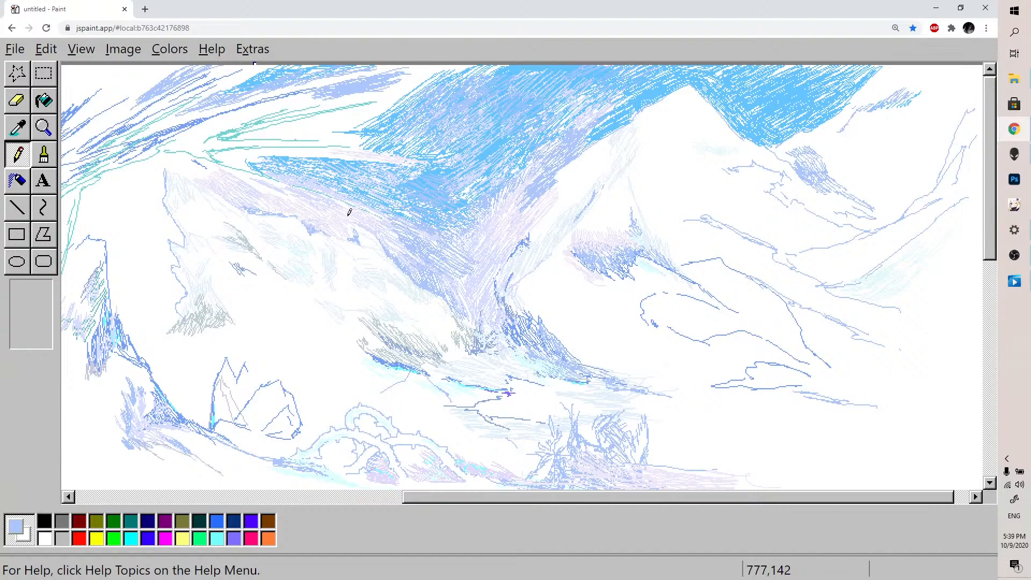
Change the bright blue palette swatch to grey-blue with RGB 164, 179, 203 and add shading to the small peak
{"action": "left_click", "coordinate": [149, 538]}
{"action": "double_click", "coordinate": [147, 539]}
{"action": "left_click_drag", "start_coordinate": [149, 377], "coordinate": [191, 295]}
{"action": "left_click_drag", "start_coordinate": [283, 432], "coordinate": [297, 433]}
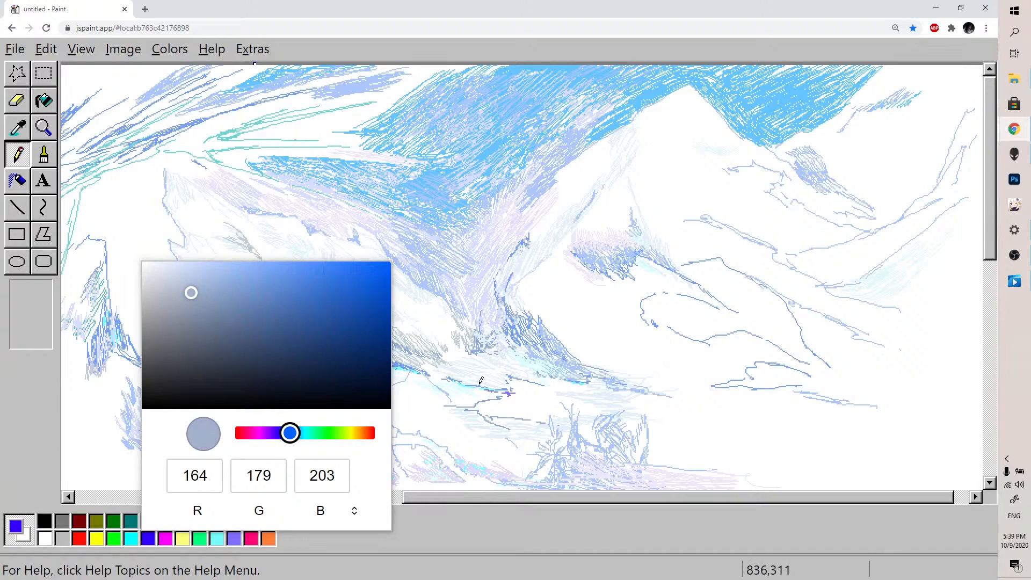
{"action": "left_click", "coordinate": [625, 237]}
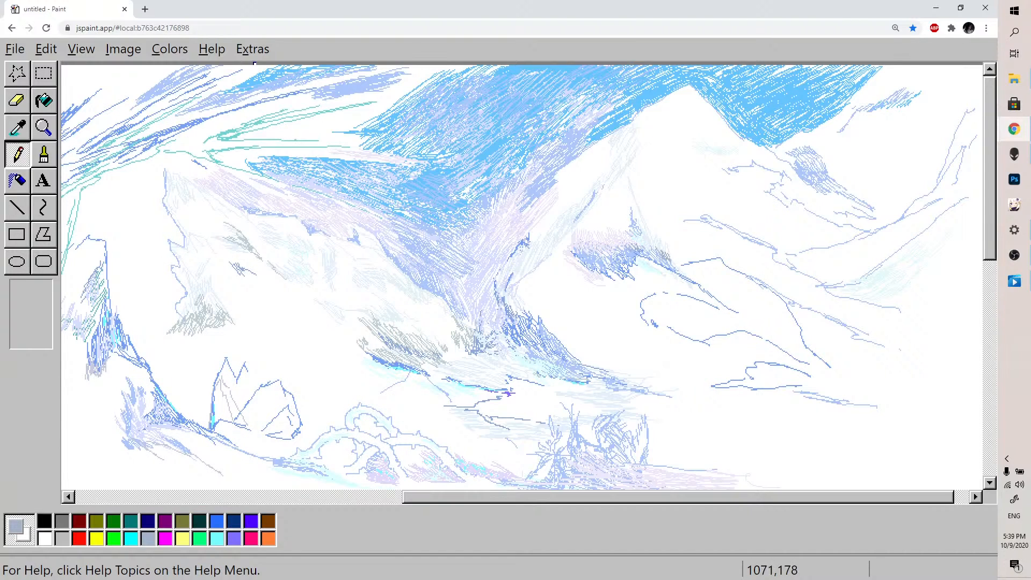
Hatch the main peak's right flank and the rounded foothill below it with the grey-blue colour
{"action": "left_click_drag", "start_coordinate": [653, 175], "coordinate": [661, 181]}
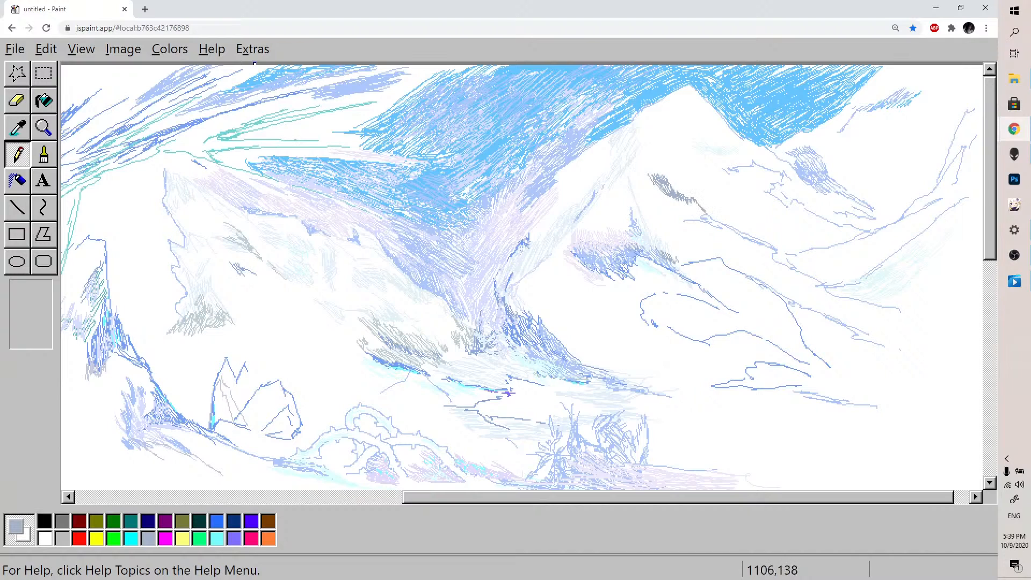
{"action": "mouse_move", "coordinate": [699, 216]}
{"action": "left_mouse_down"}
{"action": "mouse_move", "coordinate": [655, 189]}
{"action": "mouse_move", "coordinate": [662, 218]}
{"action": "mouse_move", "coordinate": [648, 216]}
{"action": "mouse_move", "coordinate": [640, 232]}
{"action": "mouse_move", "coordinate": [696, 234]}
{"action": "mouse_move", "coordinate": [667, 217]}
{"action": "mouse_move", "coordinate": [725, 231]}
{"action": "mouse_move", "coordinate": [668, 203]}
{"action": "mouse_move", "coordinate": [709, 227]}
{"action": "left_mouse_up"}
{"action": "mouse_move", "coordinate": [653, 243]}
{"action": "left_mouse_down"}
{"action": "mouse_move", "coordinate": [662, 247]}
{"action": "mouse_move", "coordinate": [634, 266]}
{"action": "left_mouse_up"}
{"action": "mouse_move", "coordinate": [671, 302]}
{"action": "left_mouse_down"}
{"action": "mouse_move", "coordinate": [713, 304]}
{"action": "mouse_move", "coordinate": [666, 307]}
{"action": "mouse_move", "coordinate": [689, 323]}
{"action": "mouse_move", "coordinate": [654, 314]}
{"action": "mouse_move", "coordinate": [692, 339]}
{"action": "mouse_move", "coordinate": [683, 334]}
{"action": "left_mouse_up"}
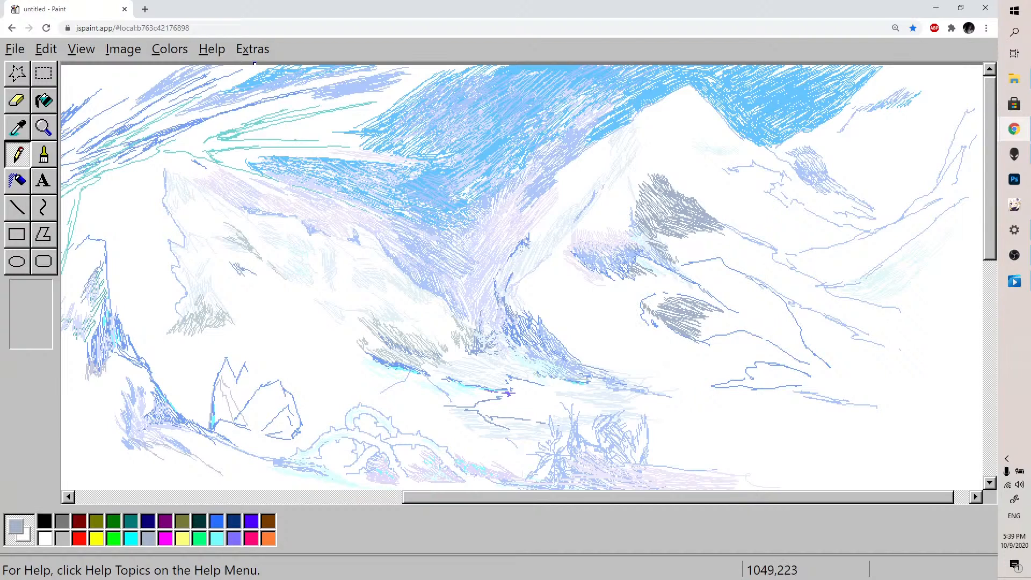
{"action": "mouse_move", "coordinate": [654, 301]}
{"action": "left_mouse_down"}
{"action": "mouse_move", "coordinate": [703, 311]}
{"action": "mouse_move", "coordinate": [696, 341]}
{"action": "mouse_move", "coordinate": [697, 316]}
{"action": "mouse_move", "coordinate": [748, 321]}
{"action": "mouse_move", "coordinate": [766, 345]}
{"action": "left_mouse_up"}
Add grey-blue hatching to the far-right valley and the slopes running down beneath it
{"action": "mouse_move", "coordinate": [810, 276]}
{"action": "left_mouse_down"}
{"action": "mouse_move", "coordinate": [865, 277]}
{"action": "mouse_move", "coordinate": [871, 271]}
{"action": "mouse_move", "coordinate": [846, 269]}
{"action": "mouse_move", "coordinate": [859, 275]}
{"action": "mouse_move", "coordinate": [896, 254]}
{"action": "mouse_move", "coordinate": [883, 257]}
{"action": "mouse_move", "coordinate": [885, 240]}
{"action": "mouse_move", "coordinate": [909, 234]}
{"action": "mouse_move", "coordinate": [891, 243]}
{"action": "mouse_move", "coordinate": [904, 225]}
{"action": "left_mouse_up"}
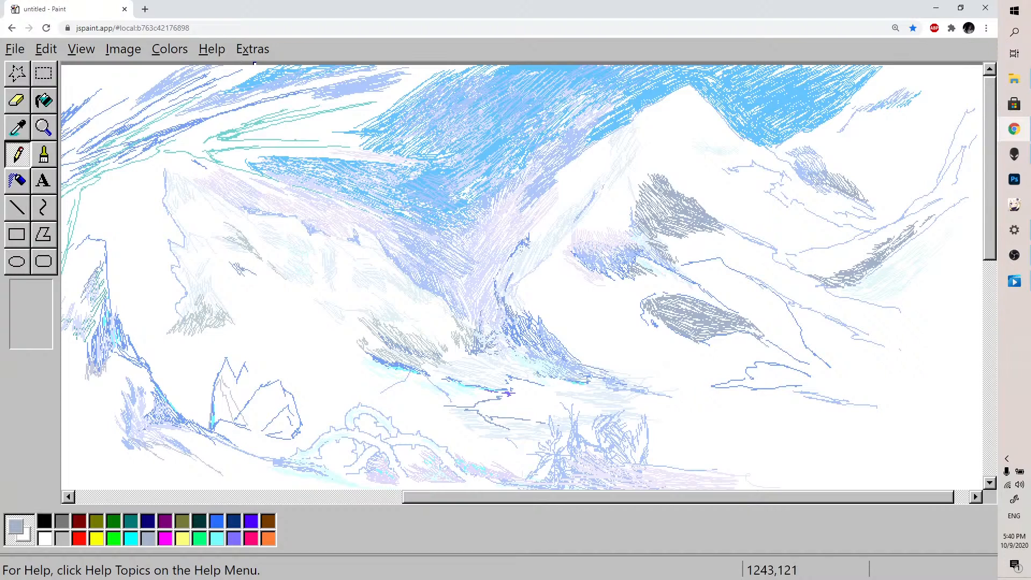
{"action": "mouse_move", "coordinate": [879, 199]}
{"action": "left_mouse_down"}
{"action": "mouse_move", "coordinate": [904, 210]}
{"action": "mouse_move", "coordinate": [908, 201]}
{"action": "mouse_move", "coordinate": [891, 178]}
{"action": "mouse_move", "coordinate": [873, 193]}
{"action": "mouse_move", "coordinate": [877, 172]}
{"action": "mouse_move", "coordinate": [888, 196]}
{"action": "mouse_move", "coordinate": [907, 187]}
{"action": "left_mouse_up"}
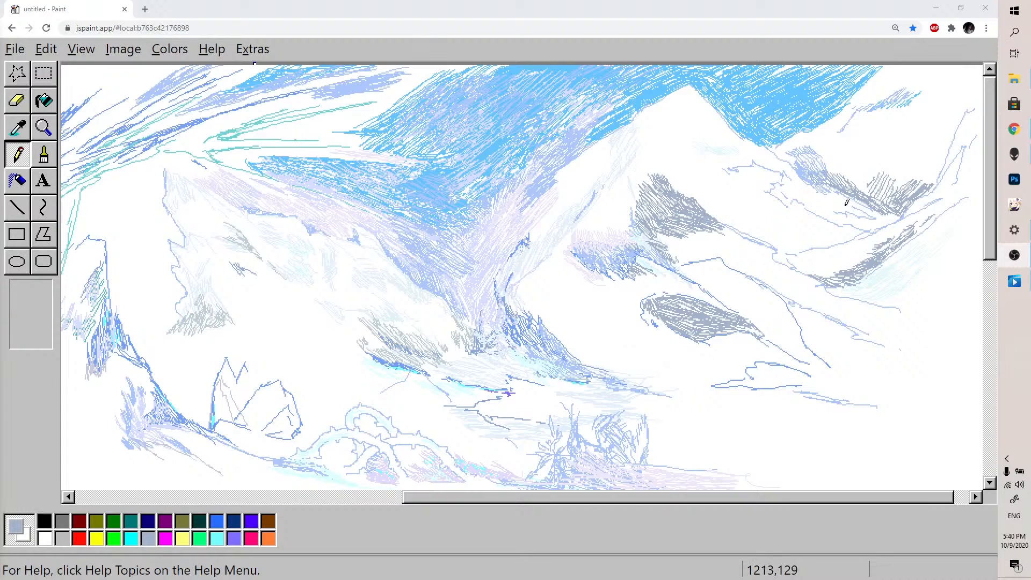
{"action": "mouse_move", "coordinate": [823, 288]}
{"action": "left_mouse_down"}
{"action": "mouse_move", "coordinate": [812, 290]}
{"action": "mouse_move", "coordinate": [879, 313]}
{"action": "left_mouse_up"}
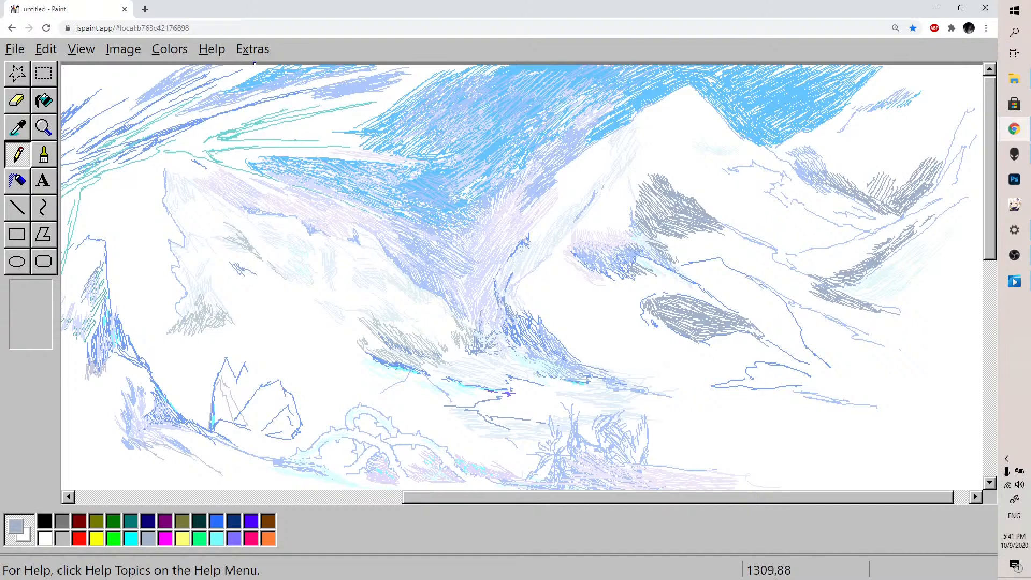
Add violet accents along the far-right valley, the dark central slope, and the shadow on the main peak
{"action": "mouse_move", "coordinate": [881, 186]}
{"action": "left_mouse_down"}
{"action": "mouse_move", "coordinate": [882, 167]}
{"action": "mouse_move", "coordinate": [857, 187]}
{"action": "mouse_move", "coordinate": [912, 195]}
{"action": "mouse_move", "coordinate": [800, 171]}
{"action": "mouse_move", "coordinate": [812, 175]}
{"action": "left_mouse_up"}
{"action": "left_click", "coordinate": [231, 535]}
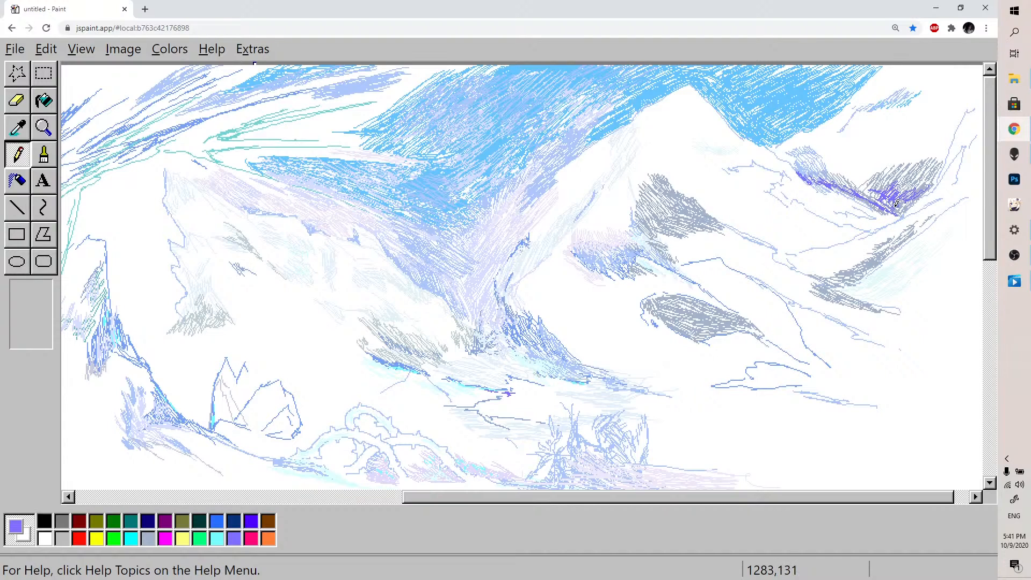
{"action": "mouse_move", "coordinate": [515, 321]}
{"action": "left_mouse_down"}
{"action": "mouse_move", "coordinate": [553, 326]}
{"action": "mouse_move", "coordinate": [565, 348]}
{"action": "mouse_move", "coordinate": [550, 348]}
{"action": "left_mouse_up"}
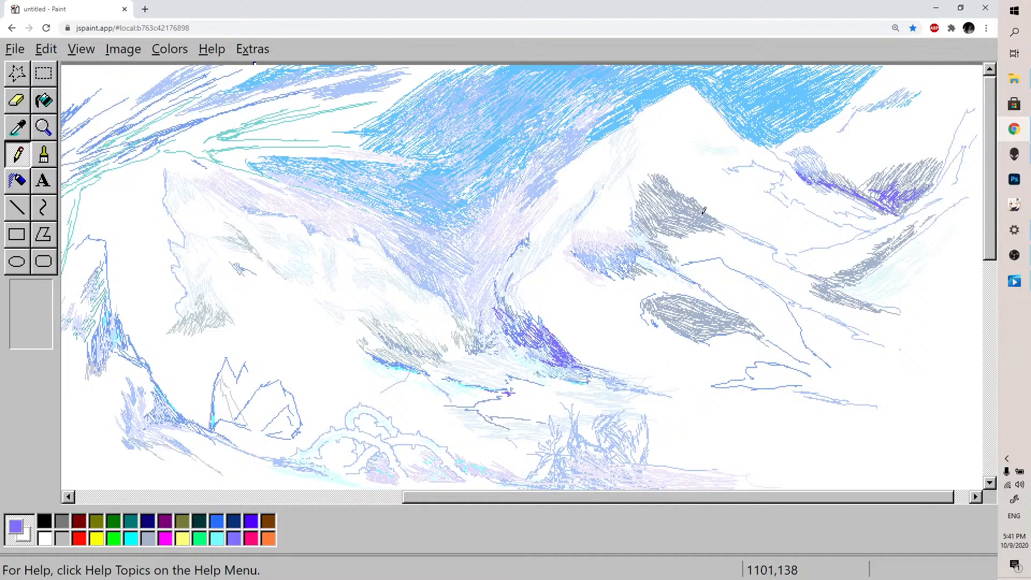
{"action": "mouse_move", "coordinate": [678, 203]}
{"action": "left_mouse_down"}
{"action": "mouse_move", "coordinate": [693, 212]}
{"action": "mouse_move", "coordinate": [674, 208]}
{"action": "mouse_move", "coordinate": [672, 187]}
{"action": "left_mouse_up"}
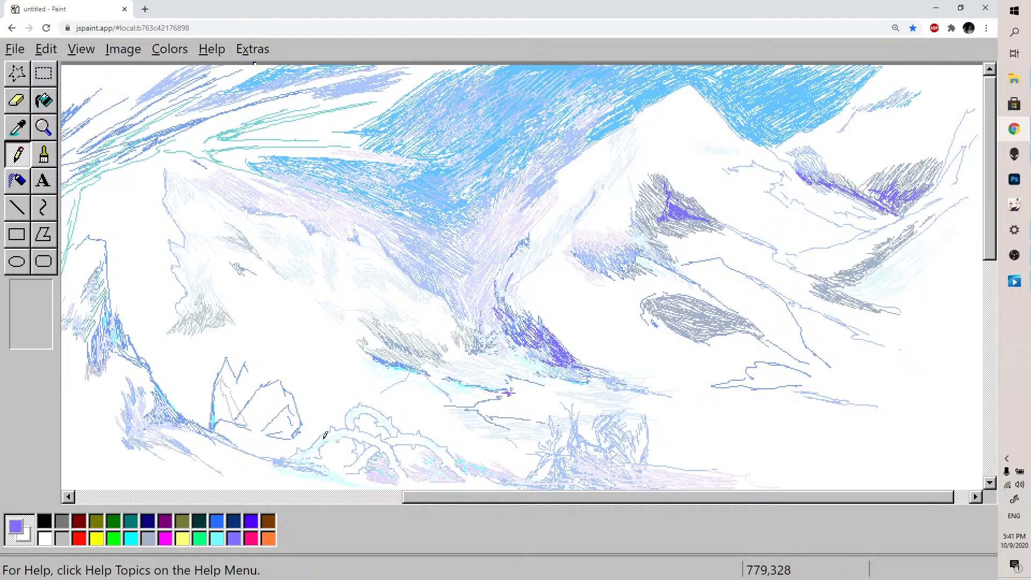
Deepen the shadow on the main peak's right flank with bright blue strokes
{"action": "left_click", "coordinate": [224, 523]}
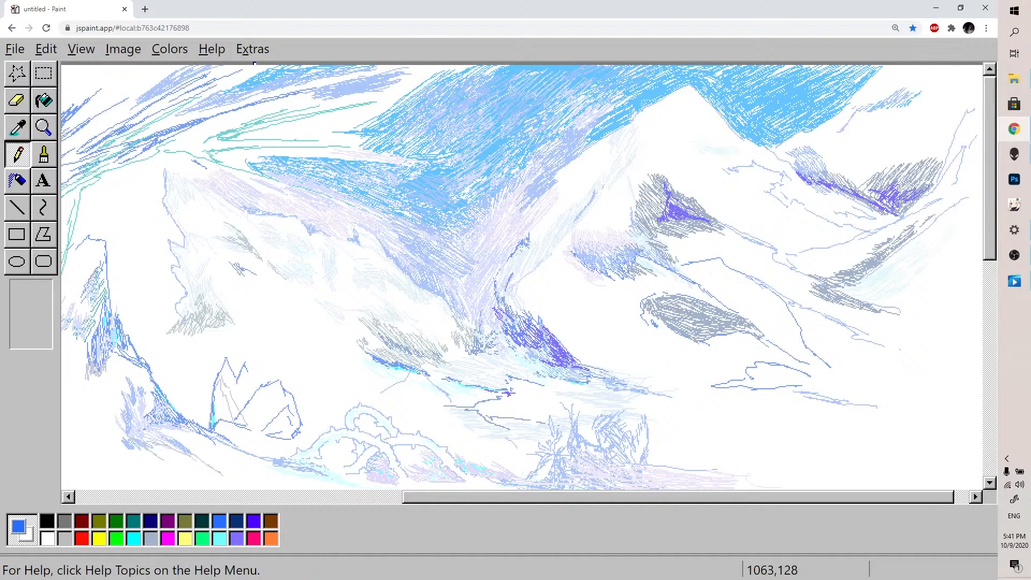
{"action": "left_click_drag", "start_coordinate": [686, 215], "coordinate": [700, 224]}
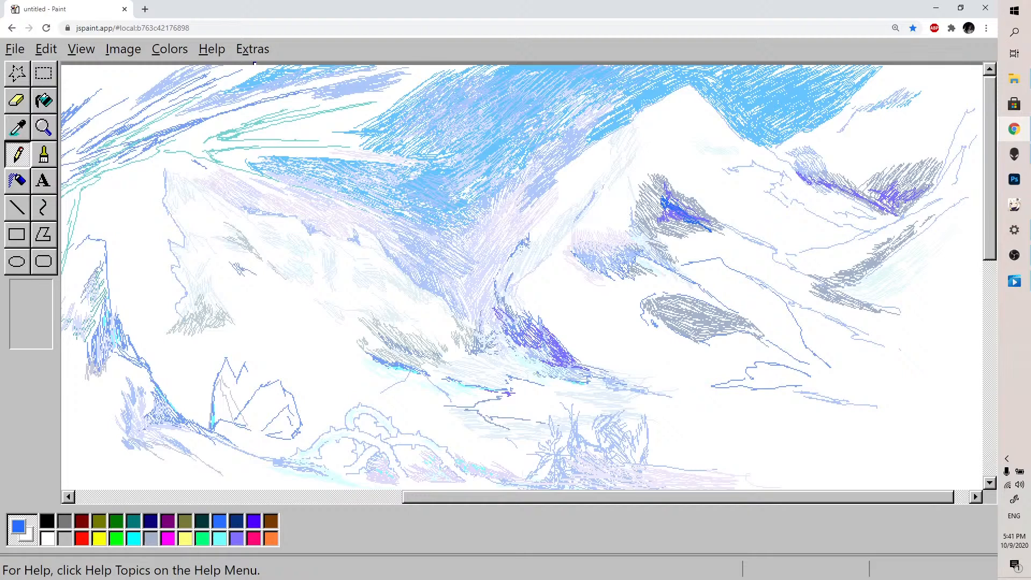
{"action": "key", "text": "alt+Tab"}
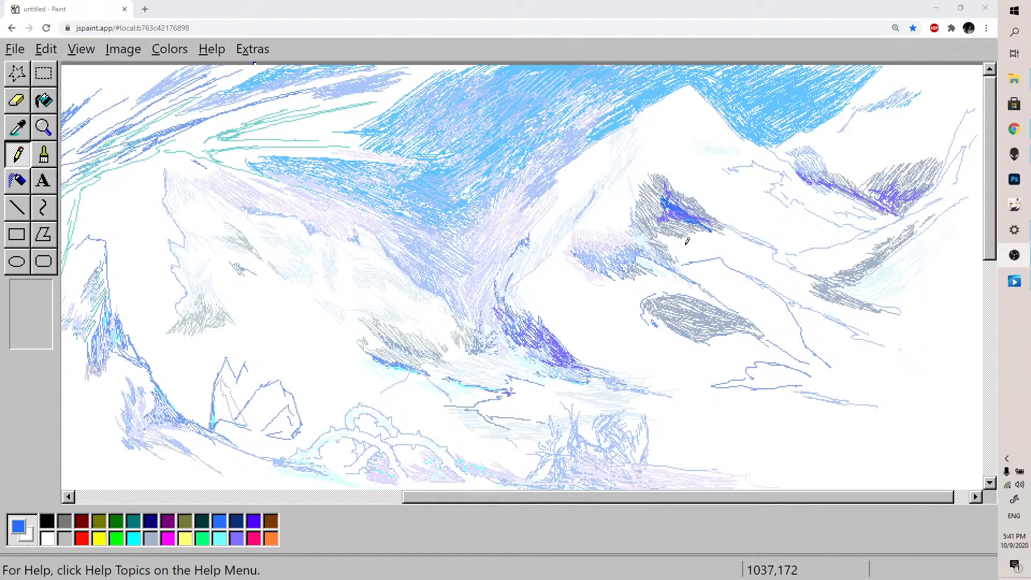
{"action": "mouse_move", "coordinate": [664, 190]}
{"action": "left_mouse_down"}
{"action": "mouse_move", "coordinate": [654, 185]}
{"action": "mouse_move", "coordinate": [654, 211]}
{"action": "left_mouse_up"}
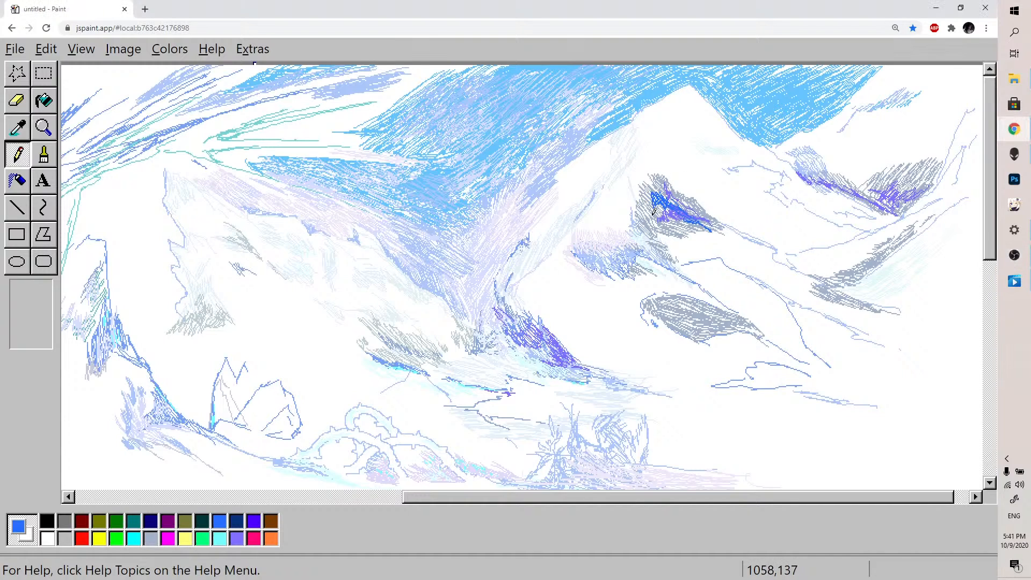
Change the cyan palette swatch to pale cyan with RGB 209, 255, 255 and add light touches around the central ridge
{"action": "double_click", "coordinate": [134, 539]}
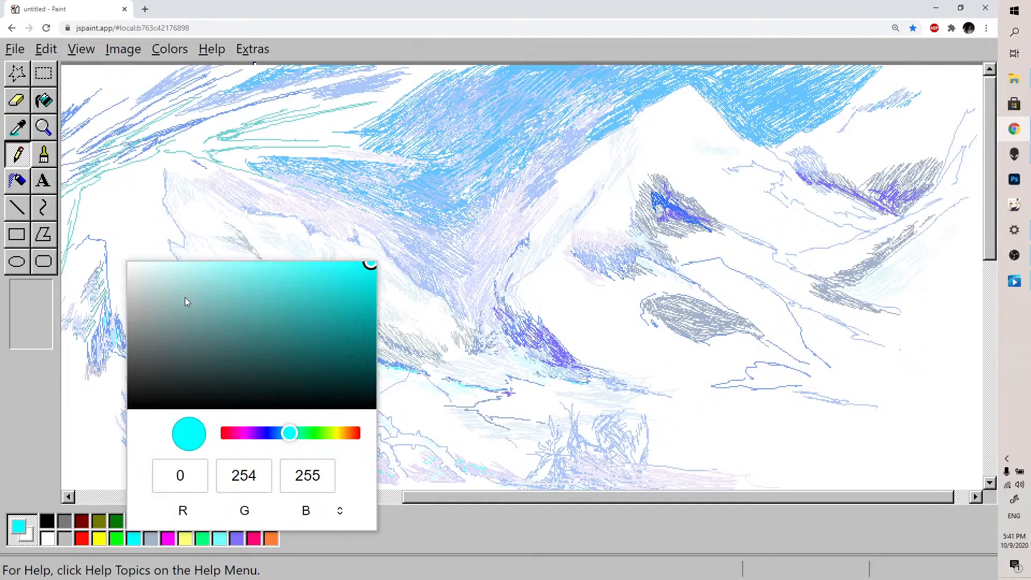
{"action": "left_click_drag", "start_coordinate": [177, 281], "coordinate": [172, 263]}
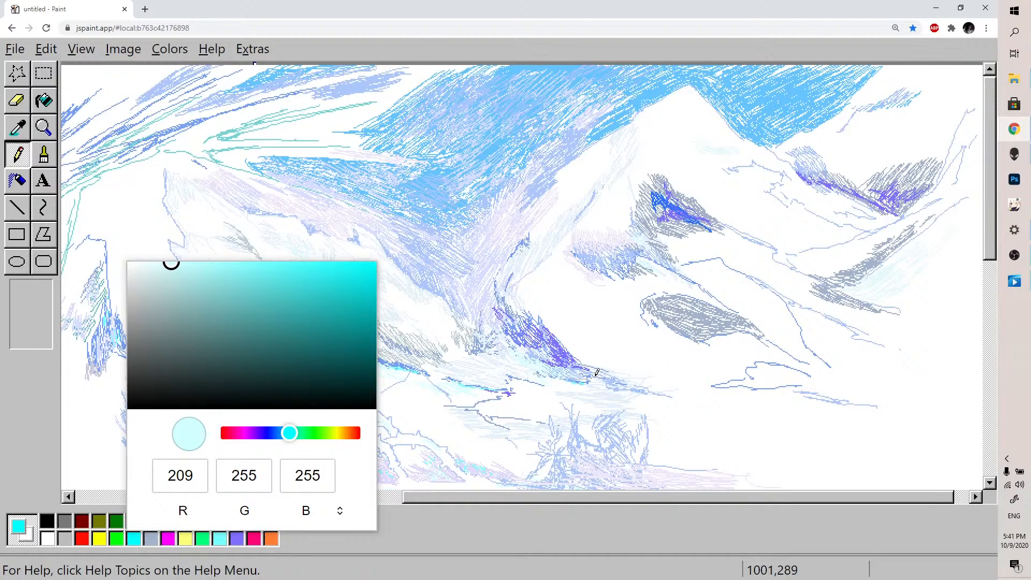
{"action": "left_click", "coordinate": [579, 267]}
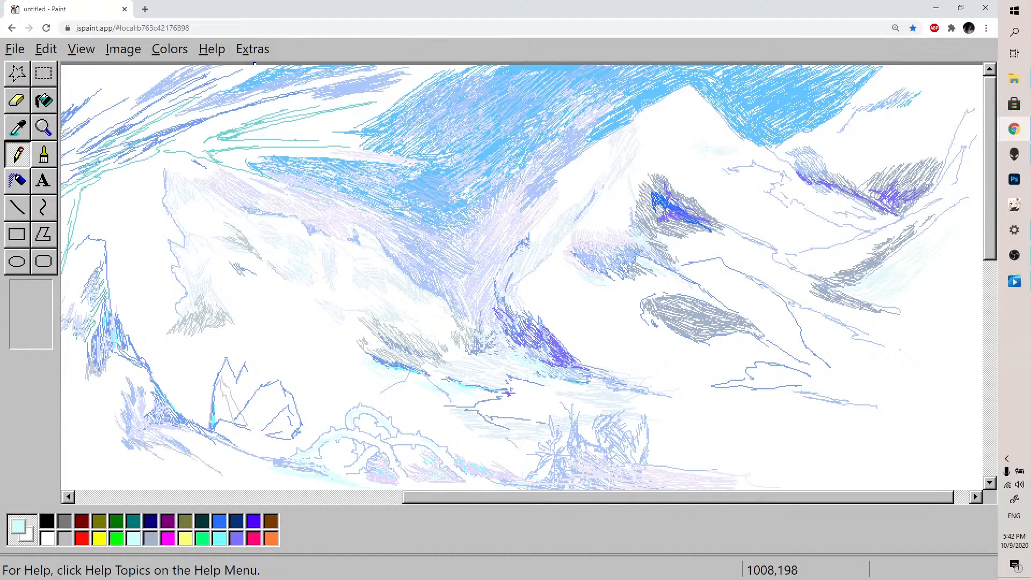
Change the teal palette swatch to pale grey-cyan with RGB 204, 224, 224 and hatch below the central ridge and along the far-right slopes
{"action": "double_click", "coordinate": [135, 522]}
{"action": "left_click_drag", "start_coordinate": [192, 257], "coordinate": [150, 263]}
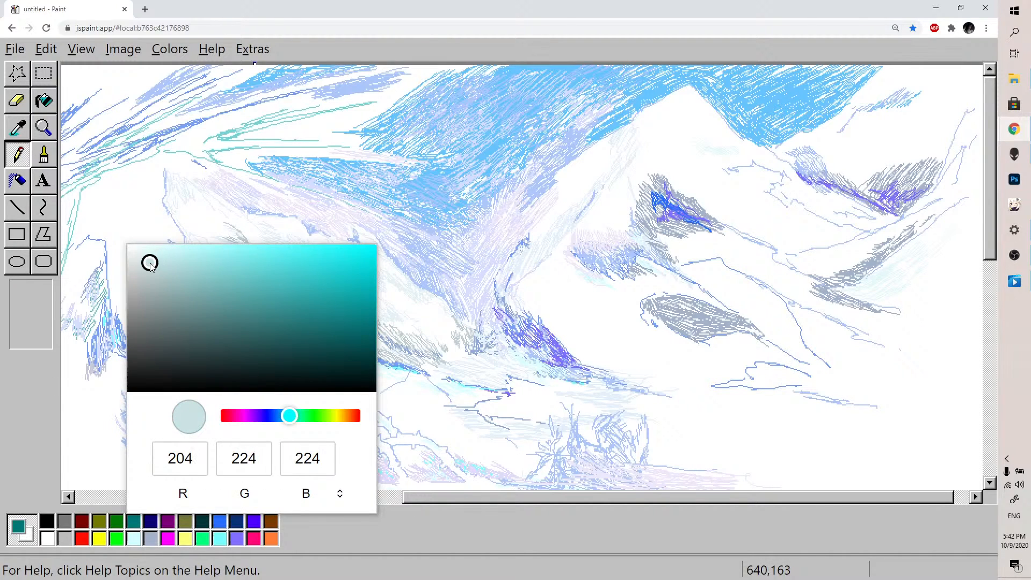
{"action": "left_click", "coordinate": [594, 286]}
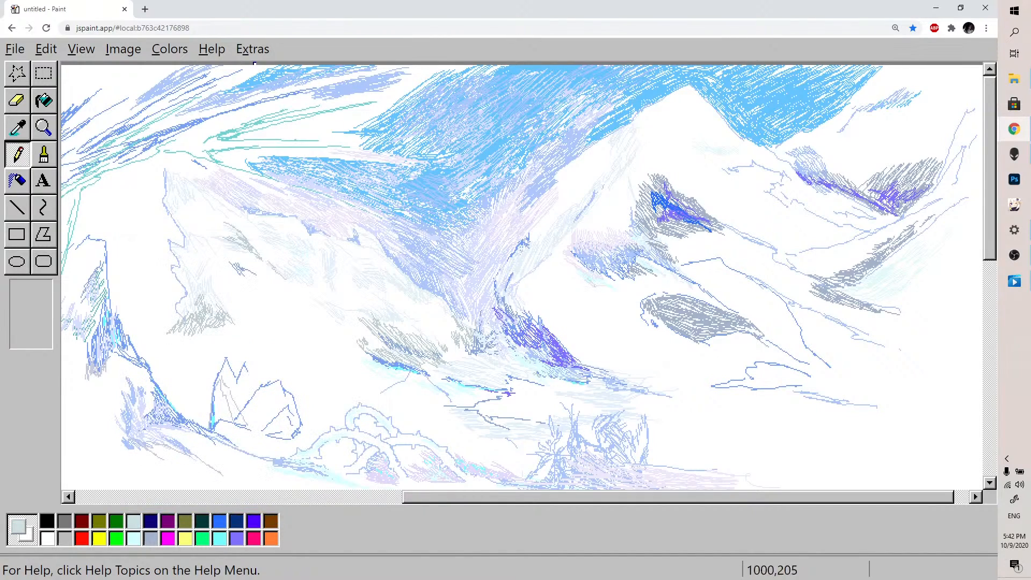
{"action": "mouse_move", "coordinate": [596, 288]}
{"action": "left_mouse_down"}
{"action": "mouse_move", "coordinate": [588, 292]}
{"action": "mouse_move", "coordinate": [614, 309]}
{"action": "mouse_move", "coordinate": [627, 293]}
{"action": "left_mouse_up"}
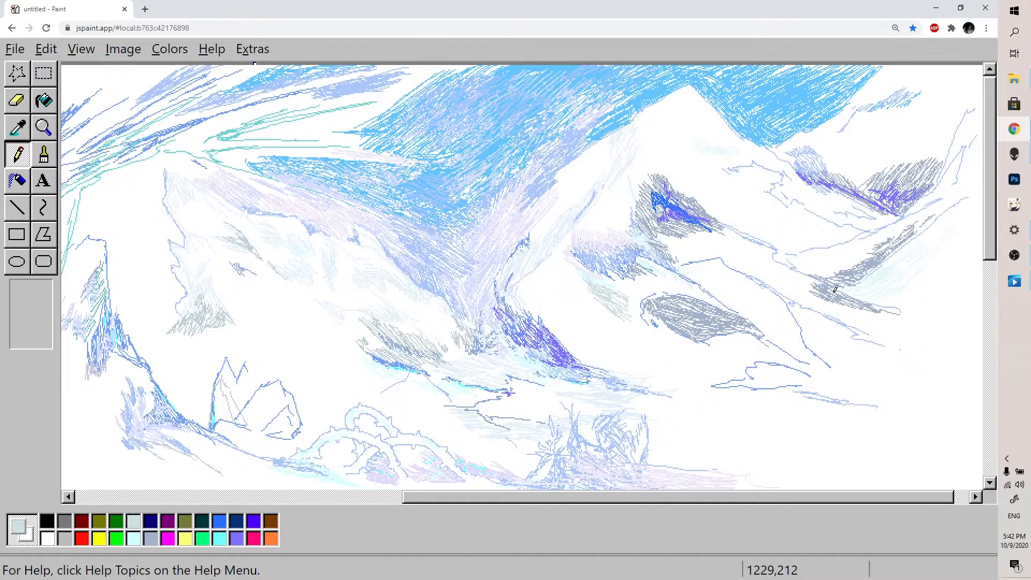
{"action": "left_click_drag", "start_coordinate": [797, 284], "coordinate": [826, 290]}
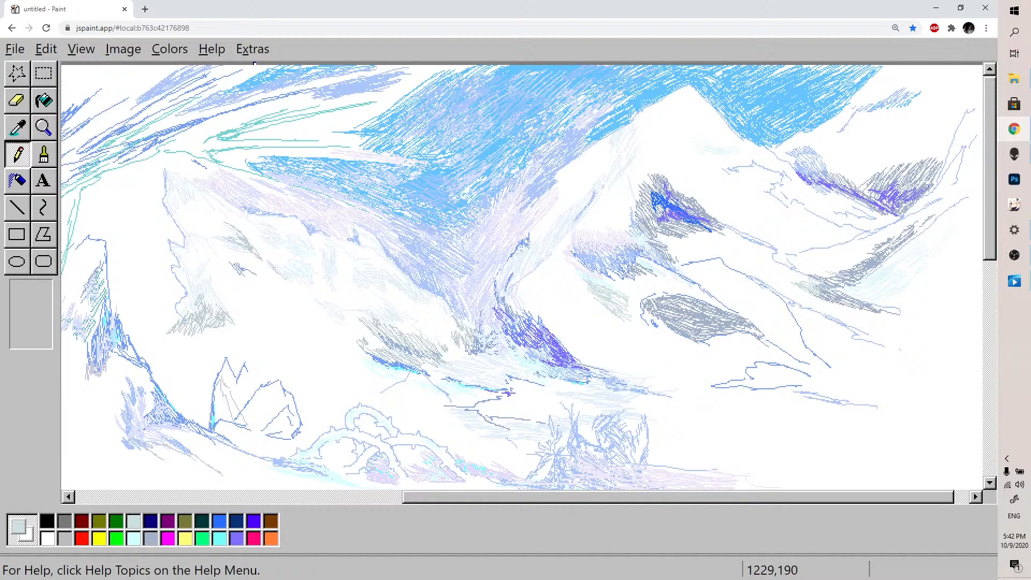
{"action": "left_click_drag", "start_coordinate": [859, 252], "coordinate": [871, 241]}
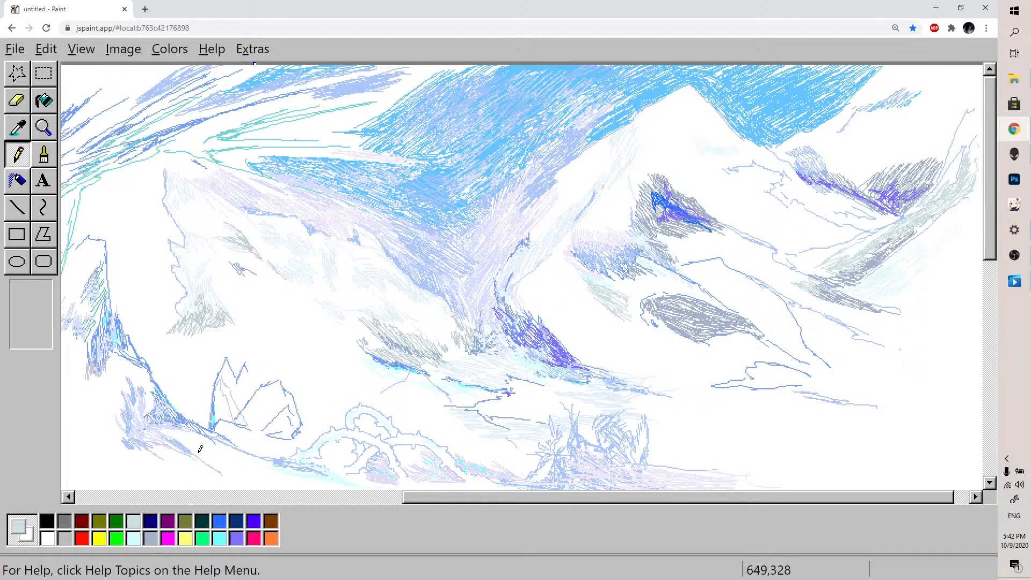
Hatch the far-right slope and the foothill below it in pale cyan and pale grey-cyan, outlining a small rise at the far-right edge
{"action": "left_click", "coordinate": [147, 527]}
{"action": "left_click", "coordinate": [134, 536]}
{"action": "left_click", "coordinate": [134, 519]}
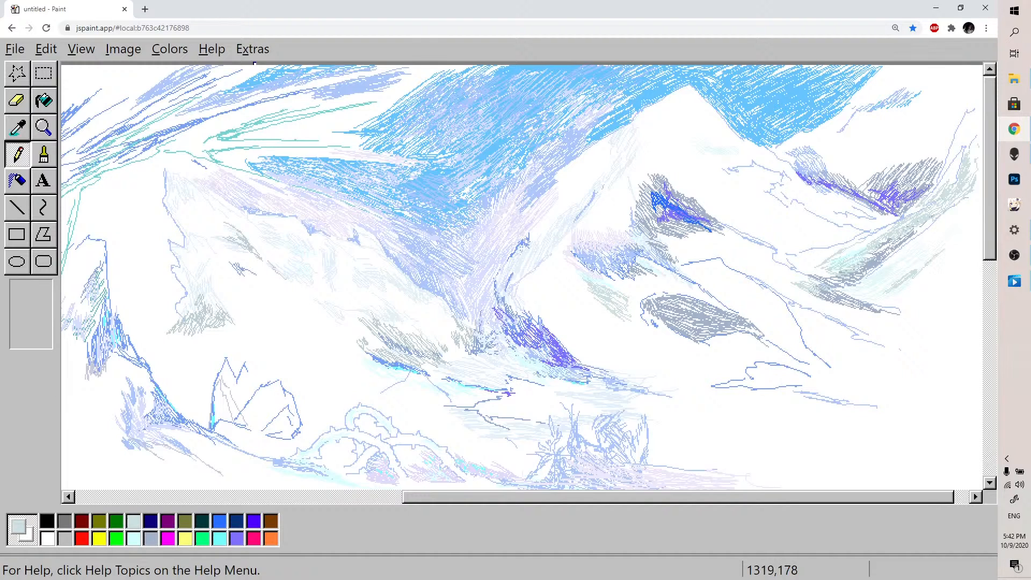
{"action": "left_click_drag", "start_coordinate": [948, 258], "coordinate": [946, 279]}
{"action": "mouse_move", "coordinate": [810, 308]}
{"action": "left_mouse_down"}
{"action": "mouse_move", "coordinate": [834, 318]}
{"action": "mouse_move", "coordinate": [823, 332]}
{"action": "left_mouse_up"}
{"action": "left_click", "coordinate": [133, 537]}
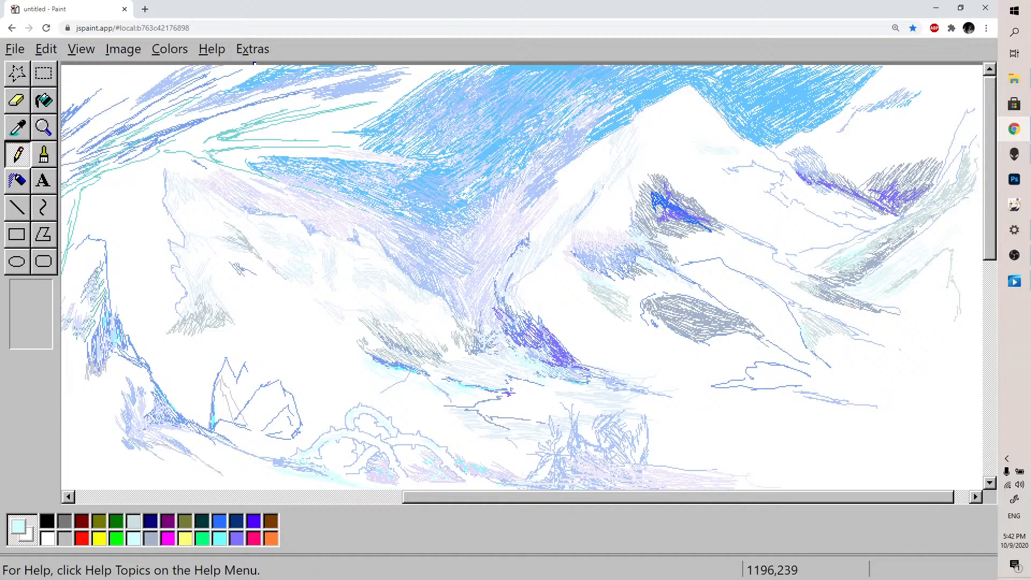
Change the light aqua palette swatch to RGB 229, 250, 250 and hatch the right foothill and the main peak's face
{"action": "double_click", "coordinate": [219, 537]}
{"action": "left_click_drag", "start_coordinate": [346, 263], "coordinate": [236, 267]}
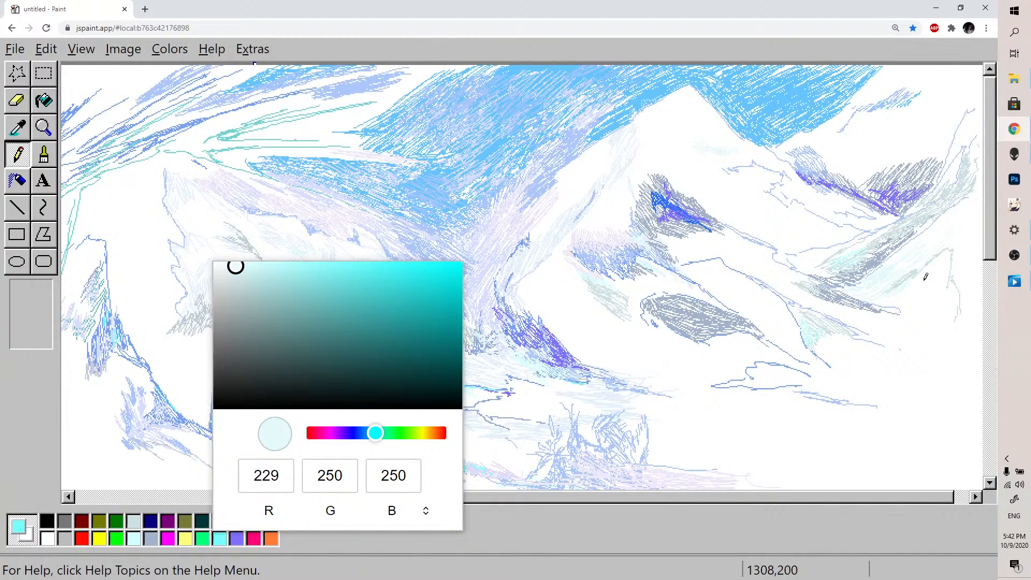
{"action": "left_click", "coordinate": [810, 342]}
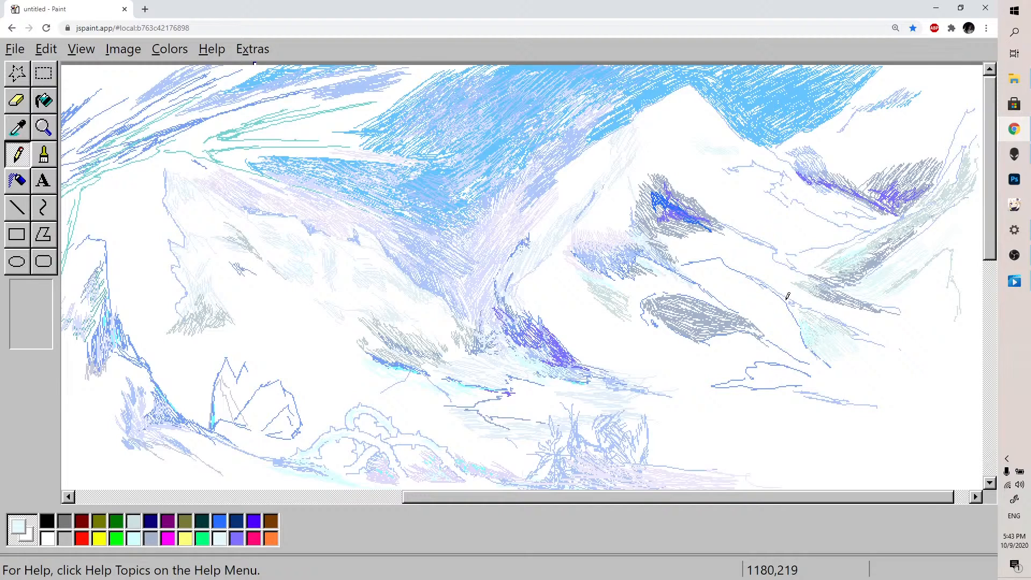
{"action": "mouse_move", "coordinate": [665, 188]}
{"action": "left_mouse_down"}
{"action": "mouse_move", "coordinate": [706, 214]}
{"action": "mouse_move", "coordinate": [656, 197]}
{"action": "mouse_move", "coordinate": [655, 215]}
{"action": "left_mouse_up"}
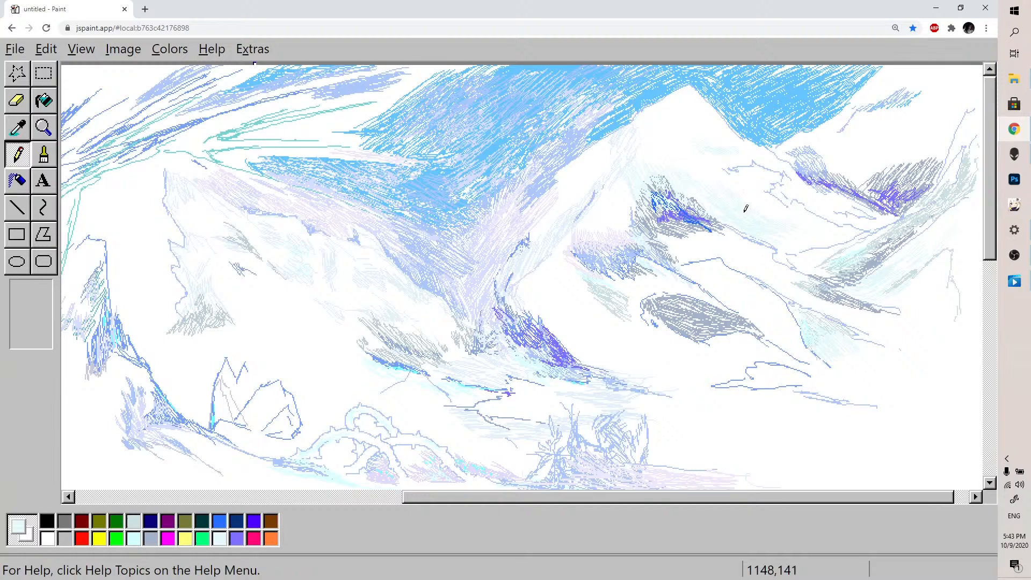
Sample the soft light blue from the central slope and hatch the main peak's lower right flank and the far-right valley
{"action": "left_click", "coordinate": [19, 129]}
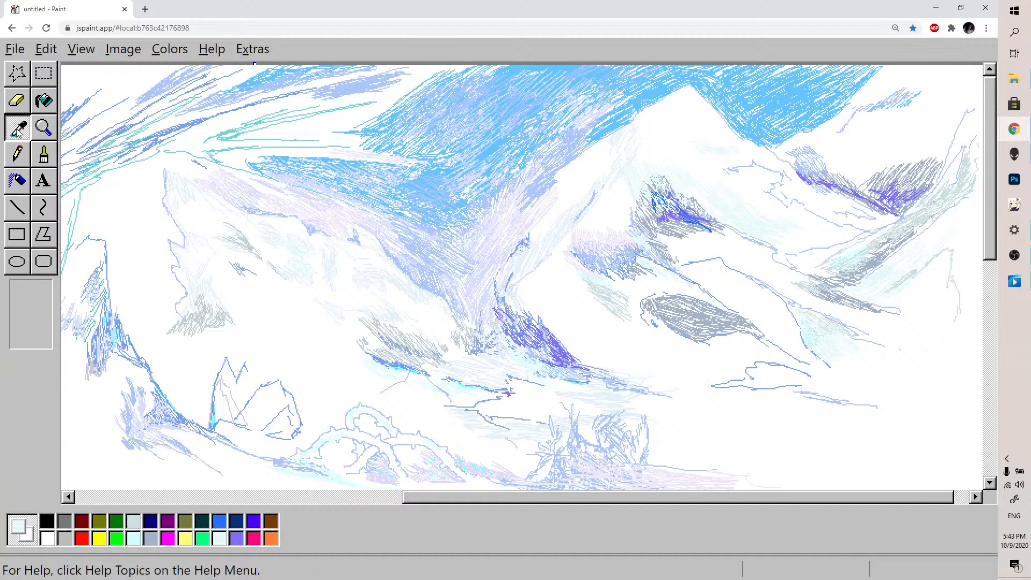
{"action": "left_click", "coordinate": [542, 324]}
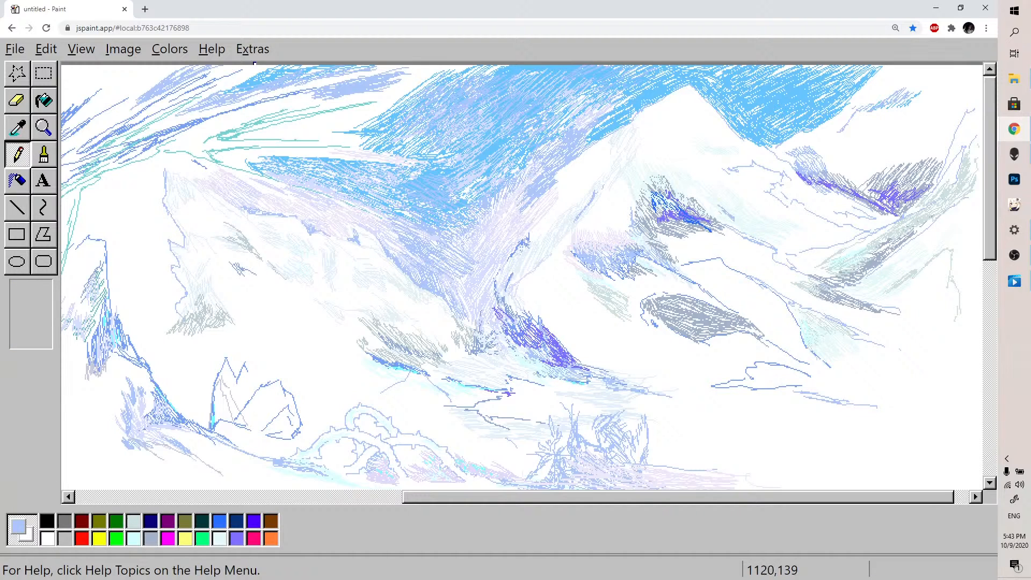
{"action": "mouse_move", "coordinate": [727, 217]}
{"action": "left_mouse_down"}
{"action": "mouse_move", "coordinate": [744, 233]}
{"action": "mouse_move", "coordinate": [735, 245]}
{"action": "left_mouse_up"}
{"action": "left_click_drag", "start_coordinate": [678, 214], "coordinate": [685, 220]}
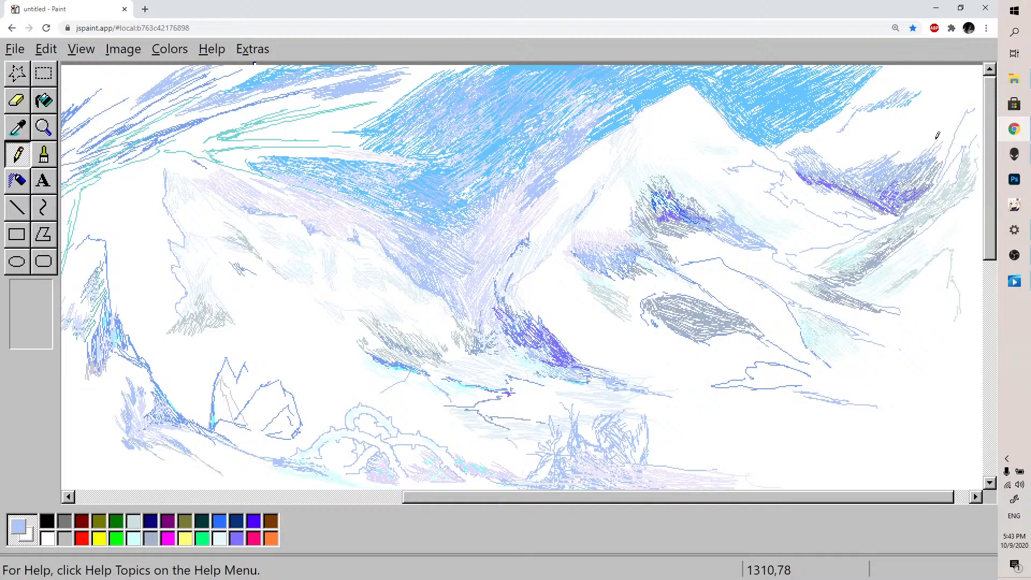
{"action": "mouse_move", "coordinate": [891, 158]}
{"action": "left_mouse_down"}
{"action": "mouse_move", "coordinate": [918, 134]}
{"action": "mouse_move", "coordinate": [921, 145]}
{"action": "mouse_move", "coordinate": [950, 132]}
{"action": "mouse_move", "coordinate": [914, 200]}
{"action": "mouse_move", "coordinate": [925, 194]}
{"action": "left_mouse_up"}
{"action": "left_click_drag", "start_coordinate": [919, 185], "coordinate": [903, 200]}
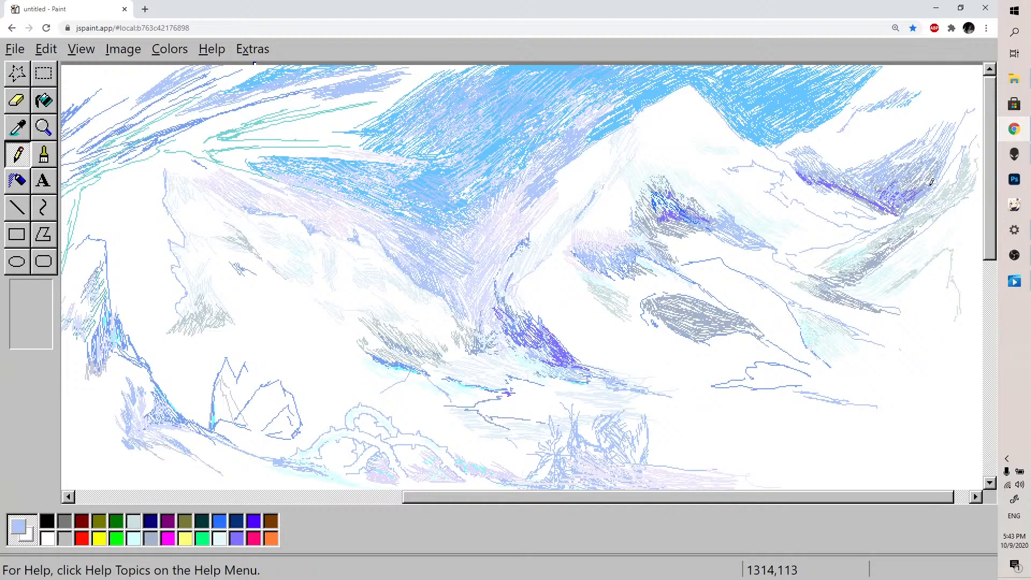
Accent the far-right valley's edge in violet and extend pale grey-cyan hatching up the slope above it
{"action": "left_click", "coordinate": [237, 538]}
{"action": "left_click_drag", "start_coordinate": [921, 197], "coordinate": [943, 160]}
{"action": "left_click", "coordinate": [134, 521]}
{"action": "mouse_move", "coordinate": [906, 200]}
{"action": "left_mouse_down"}
{"action": "mouse_move", "coordinate": [923, 189]}
{"action": "mouse_move", "coordinate": [902, 192]}
{"action": "left_mouse_up"}
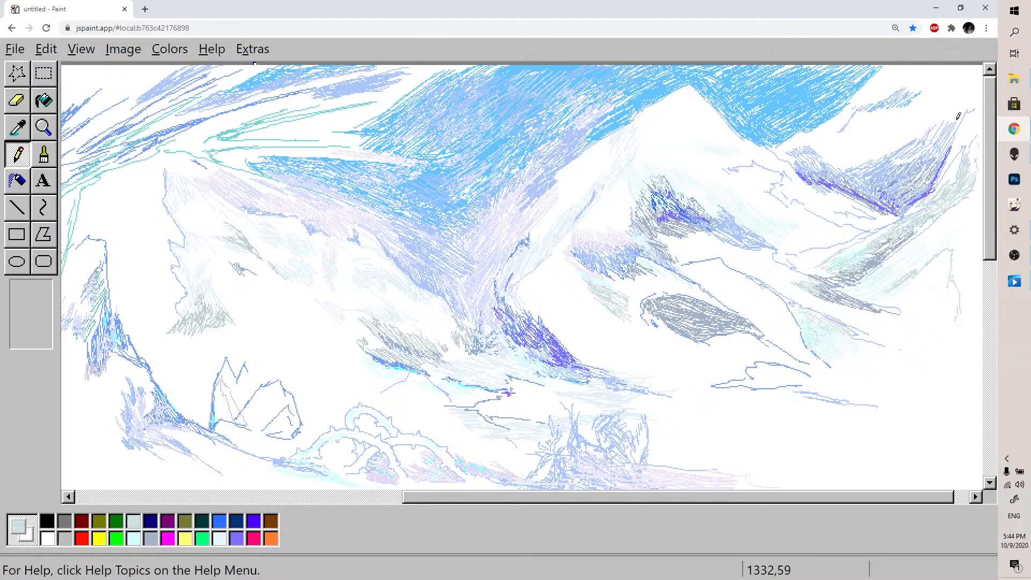
{"action": "mouse_move", "coordinate": [949, 114]}
{"action": "left_mouse_down"}
{"action": "mouse_move", "coordinate": [893, 144]}
{"action": "mouse_move", "coordinate": [909, 143]}
{"action": "left_mouse_up"}
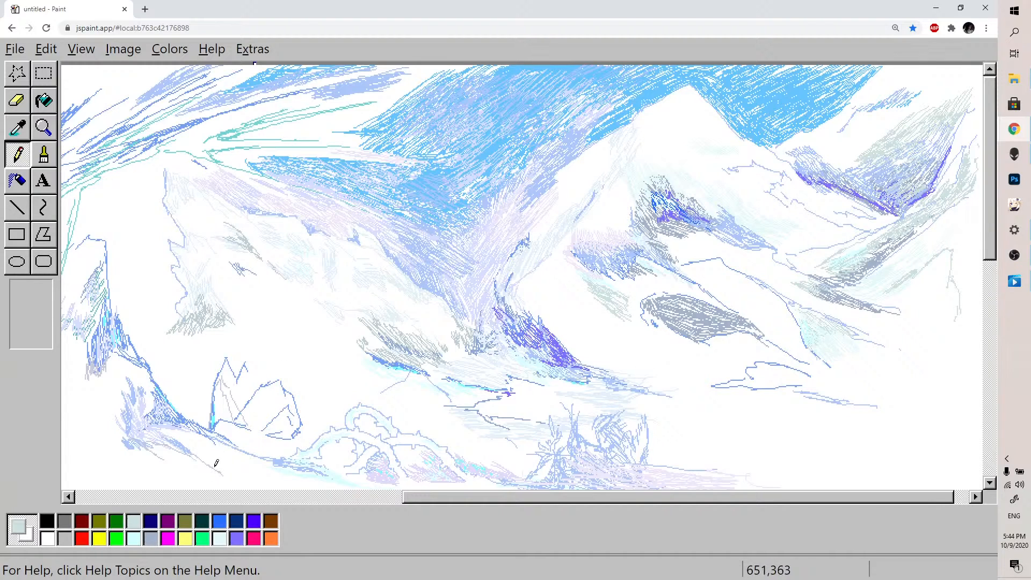
Sample the bright sky blue and fill the sky beside the left mountain's cliff edge with dense hatching
{"action": "left_click", "coordinate": [222, 522]}
{"action": "left_click", "coordinate": [18, 127]}
{"action": "left_click", "coordinate": [476, 145]}
{"action": "mouse_move", "coordinate": [159, 180]}
{"action": "left_mouse_down"}
{"action": "mouse_move", "coordinate": [150, 186]}
{"action": "mouse_move", "coordinate": [169, 214]}
{"action": "mouse_move", "coordinate": [153, 191]}
{"action": "mouse_move", "coordinate": [161, 220]}
{"action": "mouse_move", "coordinate": [137, 199]}
{"action": "mouse_move", "coordinate": [138, 185]}
{"action": "mouse_move", "coordinate": [175, 235]}
{"action": "mouse_move", "coordinate": [142, 237]}
{"action": "mouse_move", "coordinate": [165, 258]}
{"action": "left_mouse_up"}
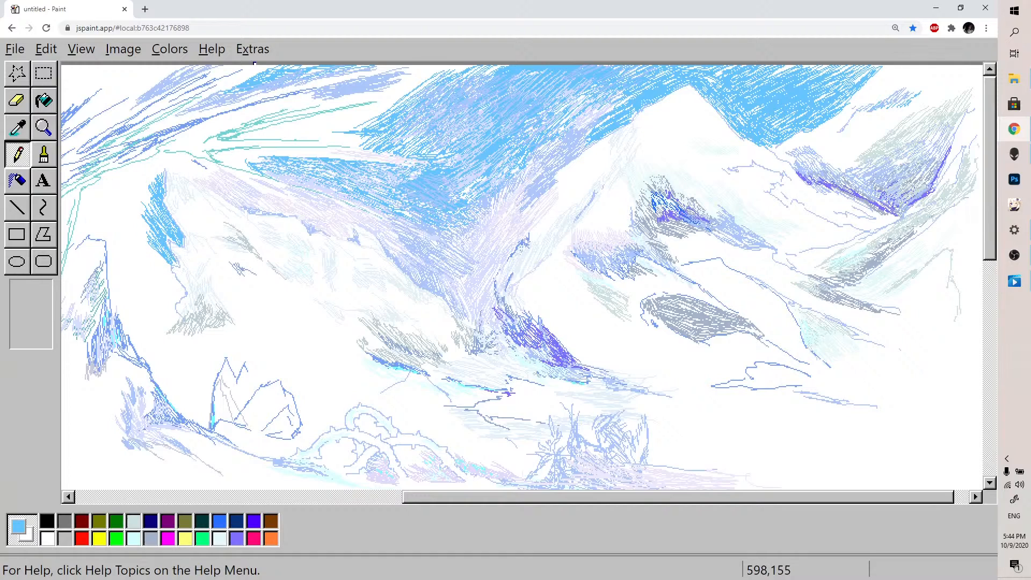
{"action": "mouse_move", "coordinate": [158, 275]}
{"action": "left_mouse_down"}
{"action": "mouse_move", "coordinate": [155, 249]}
{"action": "mouse_move", "coordinate": [163, 257]}
{"action": "mouse_move", "coordinate": [149, 259]}
{"action": "mouse_move", "coordinate": [169, 278]}
{"action": "left_mouse_up"}
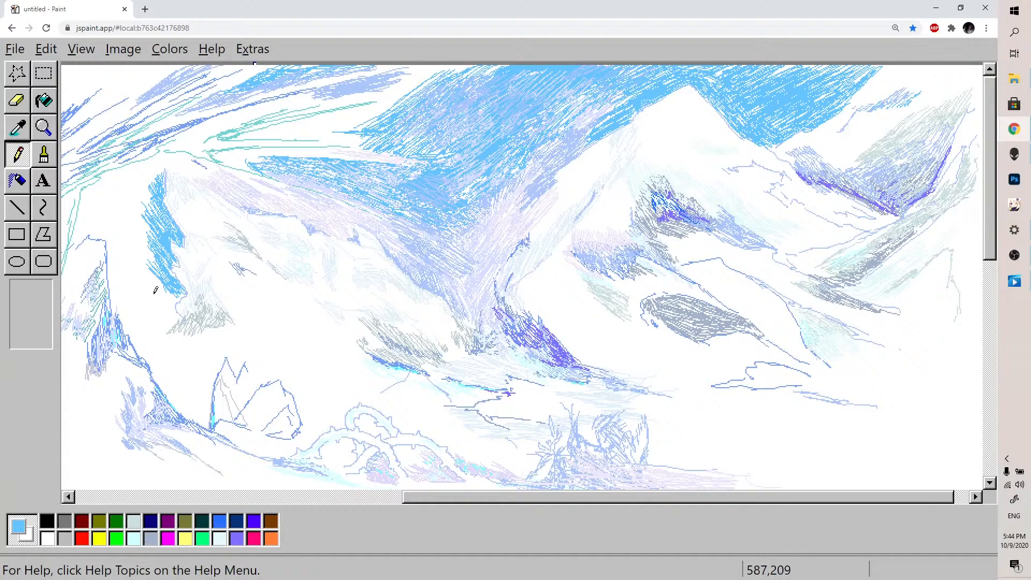
{"action": "mouse_move", "coordinate": [150, 288]}
{"action": "left_mouse_down"}
{"action": "mouse_move", "coordinate": [133, 230]}
{"action": "mouse_move", "coordinate": [147, 198]}
{"action": "mouse_move", "coordinate": [130, 189]}
{"action": "mouse_move", "coordinate": [134, 181]}
{"action": "mouse_move", "coordinate": [149, 193]}
{"action": "mouse_move", "coordinate": [139, 172]}
{"action": "mouse_move", "coordinate": [157, 180]}
{"action": "mouse_move", "coordinate": [151, 164]}
{"action": "mouse_move", "coordinate": [164, 174]}
{"action": "mouse_move", "coordinate": [161, 157]}
{"action": "mouse_move", "coordinate": [177, 157]}
{"action": "mouse_move", "coordinate": [163, 162]}
{"action": "mouse_move", "coordinate": [166, 151]}
{"action": "left_mouse_up"}
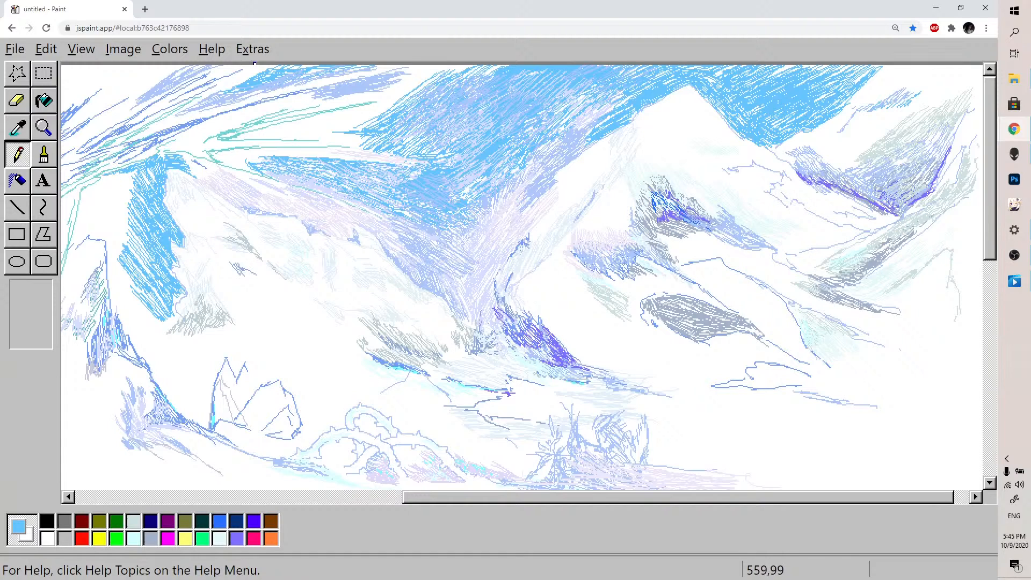
{"action": "mouse_move", "coordinate": [134, 167]}
{"action": "left_mouse_down"}
{"action": "mouse_move", "coordinate": [133, 195]}
{"action": "mouse_move", "coordinate": [118, 195]}
{"action": "mouse_move", "coordinate": [143, 219]}
{"action": "mouse_move", "coordinate": [100, 221]}
{"action": "mouse_move", "coordinate": [118, 245]}
{"action": "mouse_move", "coordinate": [102, 261]}
{"action": "left_mouse_up"}
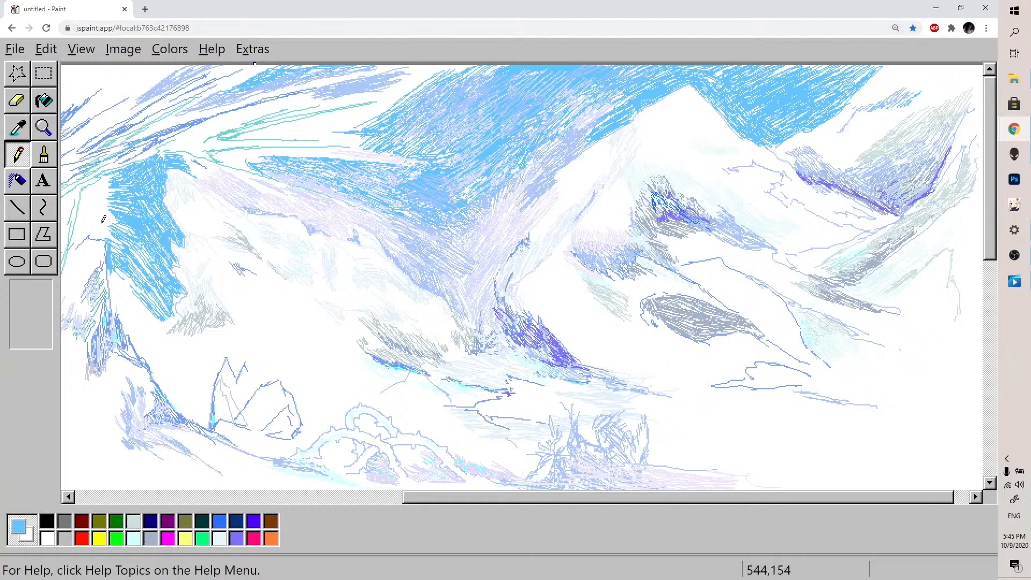
Extend the bright sky-blue hatching around the left mountain's cliff edge, out over the small left peak and down to its lower ridge
{"action": "mouse_move", "coordinate": [97, 227]}
{"action": "left_mouse_down"}
{"action": "mouse_move", "coordinate": [92, 211]}
{"action": "mouse_move", "coordinate": [129, 225]}
{"action": "mouse_move", "coordinate": [88, 217]}
{"action": "mouse_move", "coordinate": [110, 191]}
{"action": "mouse_move", "coordinate": [84, 211]}
{"action": "mouse_move", "coordinate": [108, 182]}
{"action": "left_mouse_up"}
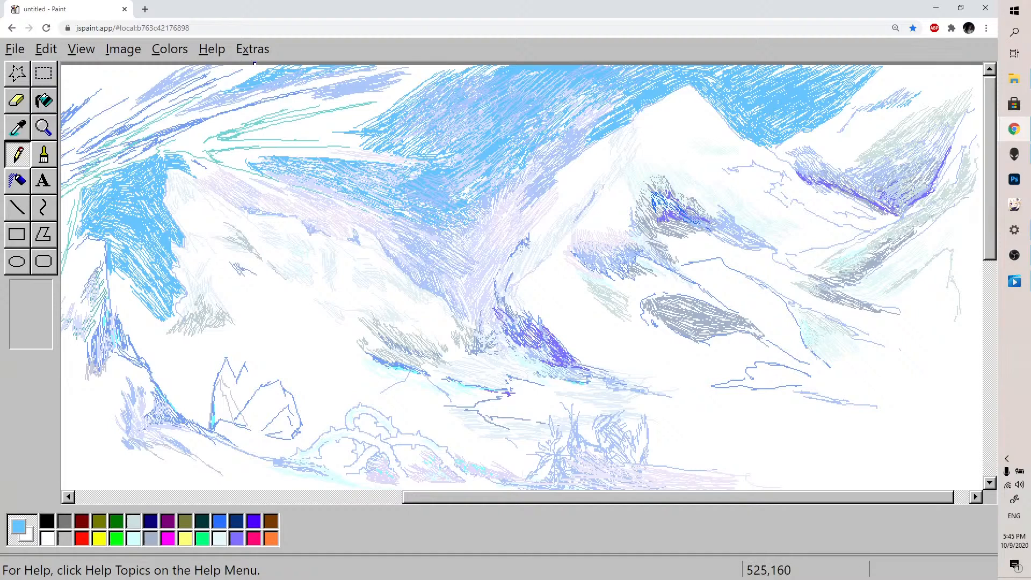
{"action": "mouse_move", "coordinate": [112, 309]}
{"action": "left_mouse_down"}
{"action": "mouse_move", "coordinate": [112, 283]}
{"action": "mouse_move", "coordinate": [146, 318]}
{"action": "mouse_move", "coordinate": [118, 275]}
{"action": "mouse_move", "coordinate": [127, 277]}
{"action": "mouse_move", "coordinate": [115, 290]}
{"action": "left_mouse_up"}
{"action": "mouse_move", "coordinate": [150, 333]}
{"action": "left_mouse_down"}
{"action": "mouse_move", "coordinate": [130, 329]}
{"action": "mouse_move", "coordinate": [125, 312]}
{"action": "mouse_move", "coordinate": [147, 333]}
{"action": "mouse_move", "coordinate": [146, 310]}
{"action": "mouse_move", "coordinate": [175, 324]}
{"action": "mouse_move", "coordinate": [137, 313]}
{"action": "left_mouse_up"}
{"action": "mouse_move", "coordinate": [137, 259]}
{"action": "left_mouse_down"}
{"action": "mouse_move", "coordinate": [136, 279]}
{"action": "mouse_move", "coordinate": [127, 245]}
{"action": "left_mouse_up"}
{"action": "left_click_drag", "start_coordinate": [154, 286], "coordinate": [137, 249]}
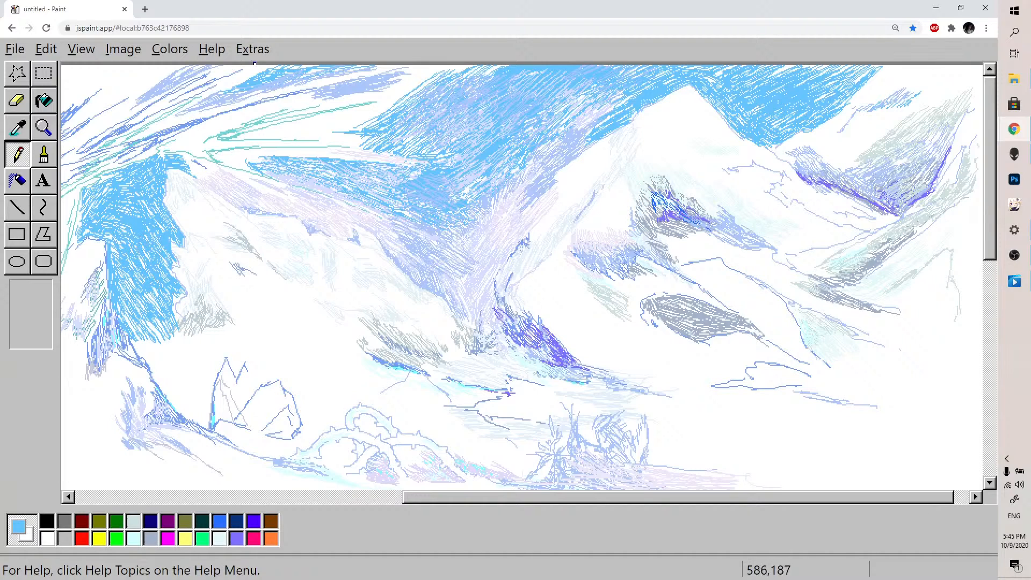
Shade the sky beside the lower cliff edge in violet and overlay the blue band with pale lavender sampled from the upper sky
{"action": "left_click", "coordinate": [237, 539]}
{"action": "mouse_move", "coordinate": [138, 309]}
{"action": "left_mouse_down"}
{"action": "mouse_move", "coordinate": [158, 332]}
{"action": "mouse_move", "coordinate": [139, 288]}
{"action": "mouse_move", "coordinate": [162, 325]}
{"action": "mouse_move", "coordinate": [156, 257]}
{"action": "mouse_move", "coordinate": [179, 291]}
{"action": "mouse_move", "coordinate": [180, 271]}
{"action": "left_mouse_up"}
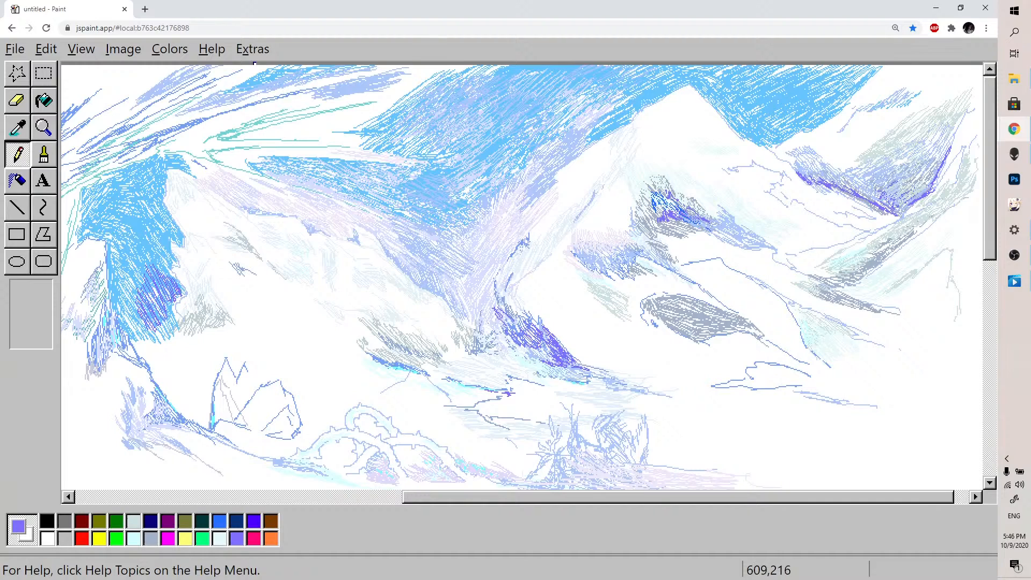
{"action": "left_click", "coordinate": [17, 129]}
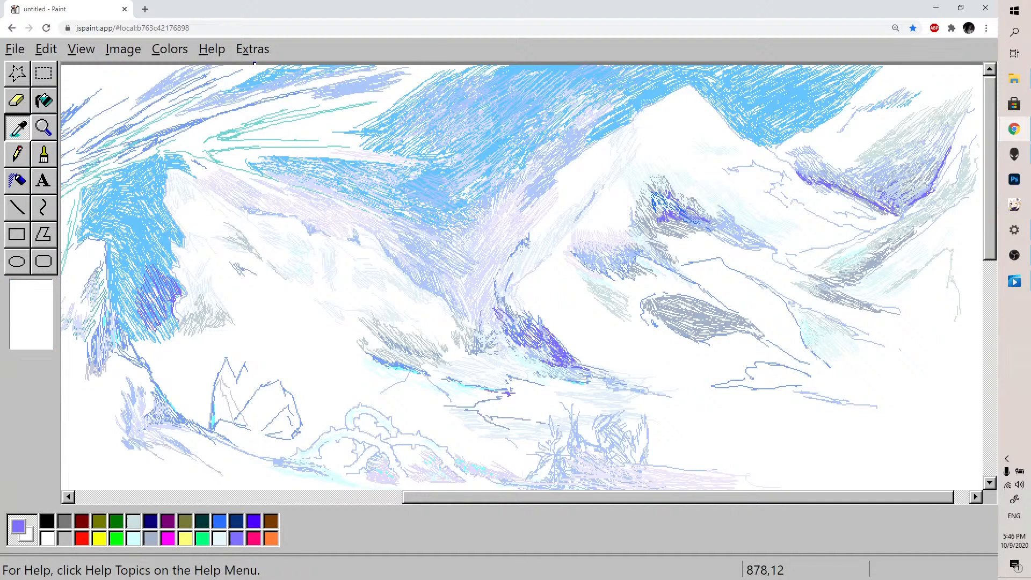
{"action": "left_click", "coordinate": [454, 151]}
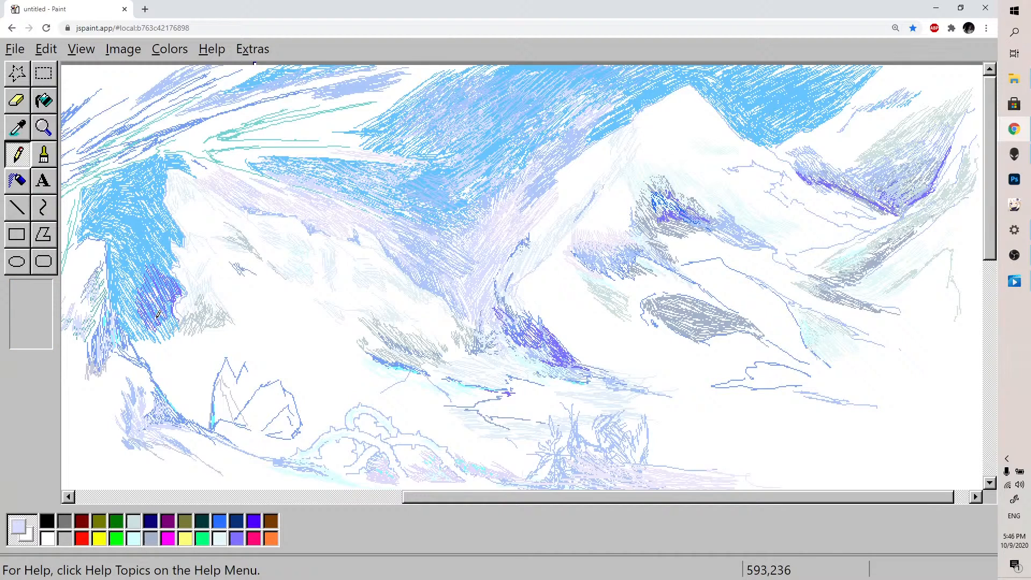
{"action": "mouse_move", "coordinate": [138, 309]}
{"action": "left_mouse_down"}
{"action": "mouse_move", "coordinate": [146, 324]}
{"action": "mouse_move", "coordinate": [135, 276]}
{"action": "mouse_move", "coordinate": [148, 277]}
{"action": "mouse_move", "coordinate": [140, 262]}
{"action": "mouse_move", "coordinate": [162, 264]}
{"action": "mouse_move", "coordinate": [151, 246]}
{"action": "left_mouse_up"}
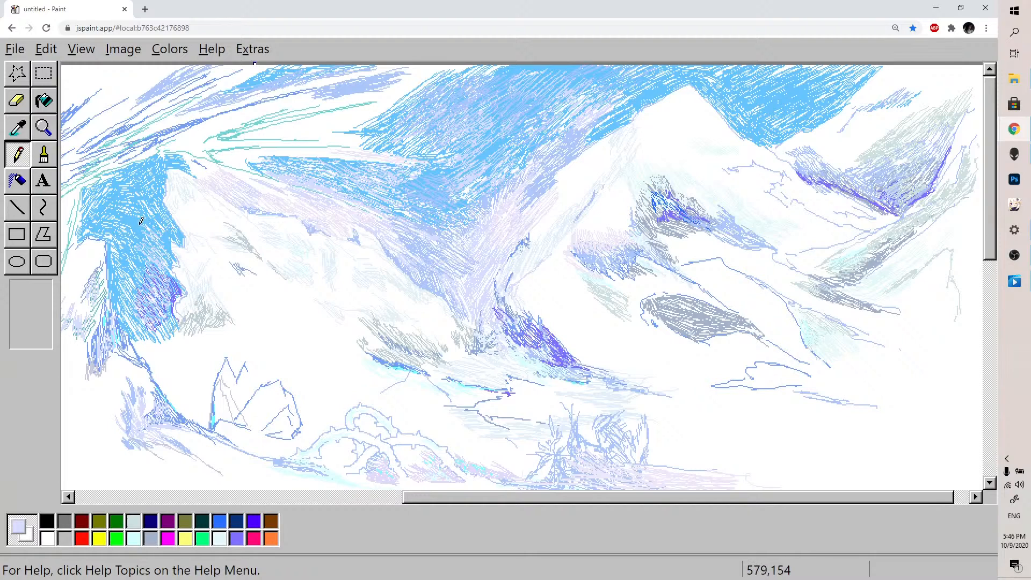
{"action": "mouse_move", "coordinate": [151, 224]}
{"action": "left_mouse_down"}
{"action": "mouse_move", "coordinate": [142, 208]}
{"action": "mouse_move", "coordinate": [174, 240]}
{"action": "left_mouse_up"}
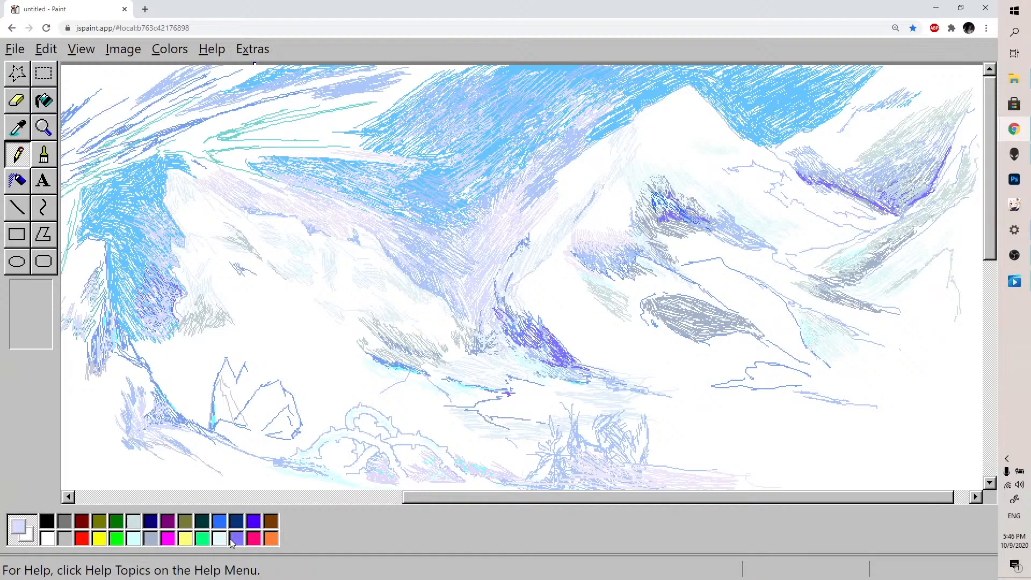
Add light cyan pencil strokes over the violet and blue hatching in the sky gap beside the left mountain's cliff
{"action": "left_click", "coordinate": [136, 538]}
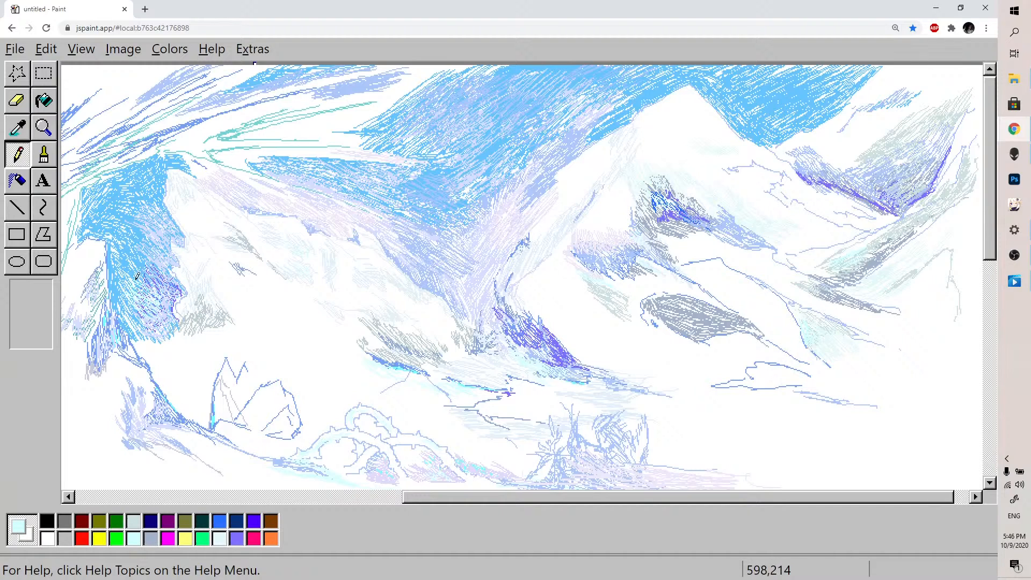
{"action": "left_click_drag", "start_coordinate": [144, 275], "coordinate": [155, 284]}
{"action": "mouse_move", "coordinate": [149, 269]}
{"action": "left_mouse_down"}
{"action": "mouse_move", "coordinate": [161, 278]}
{"action": "mouse_move", "coordinate": [143, 269]}
{"action": "left_mouse_up"}
{"action": "left_click_drag", "start_coordinate": [117, 258], "coordinate": [132, 274]}
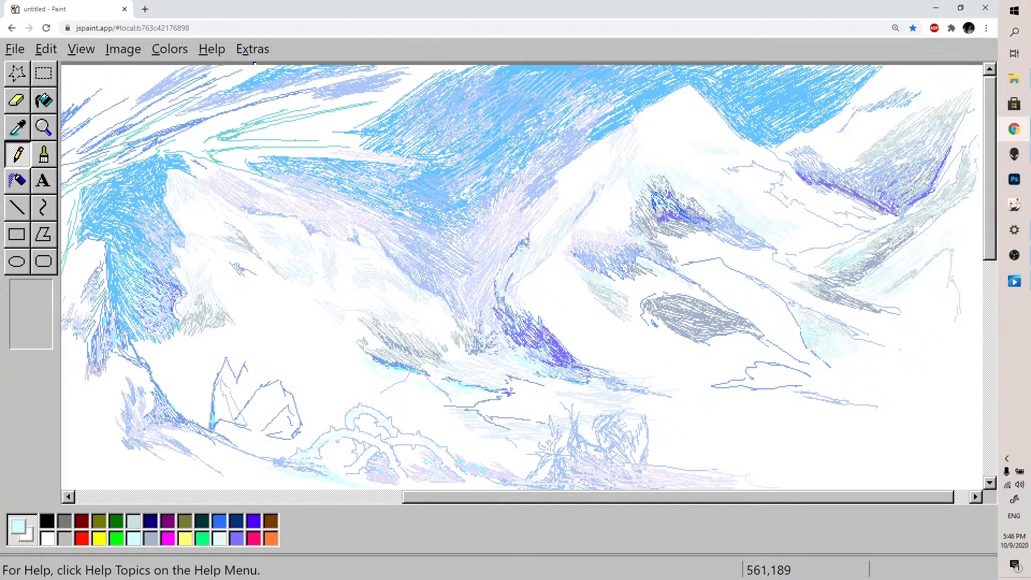
Change the violet palette swatch to RGB 215, 209, 255 and hatch the blue sky gap and the sky above the small left peak
{"action": "double_click", "coordinate": [237, 538]}
{"action": "left_click_drag", "start_coordinate": [292, 266], "coordinate": [273, 263]}
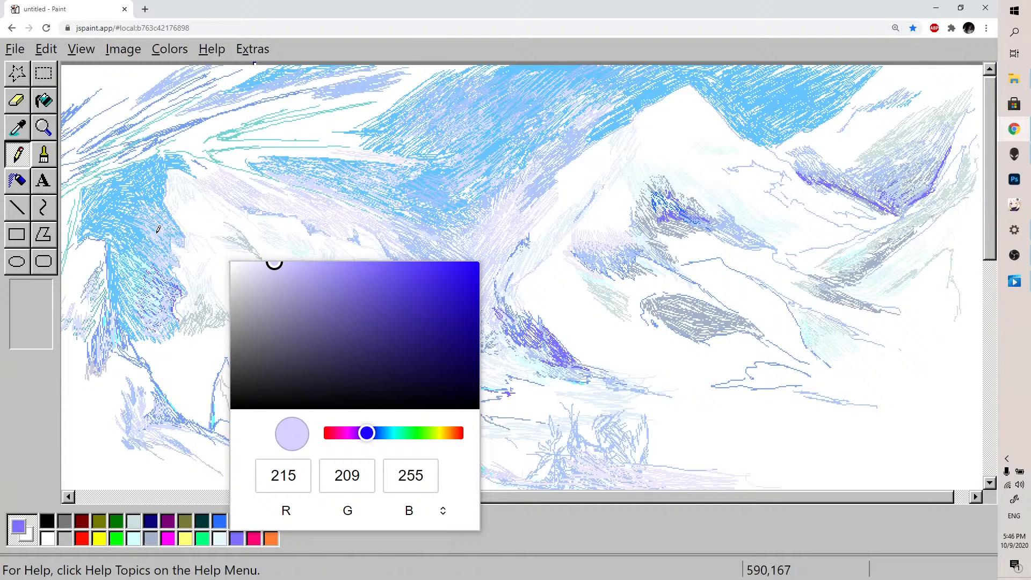
{"action": "left_click", "coordinate": [130, 247]}
{"action": "left_click_drag", "start_coordinate": [117, 250], "coordinate": [122, 252]}
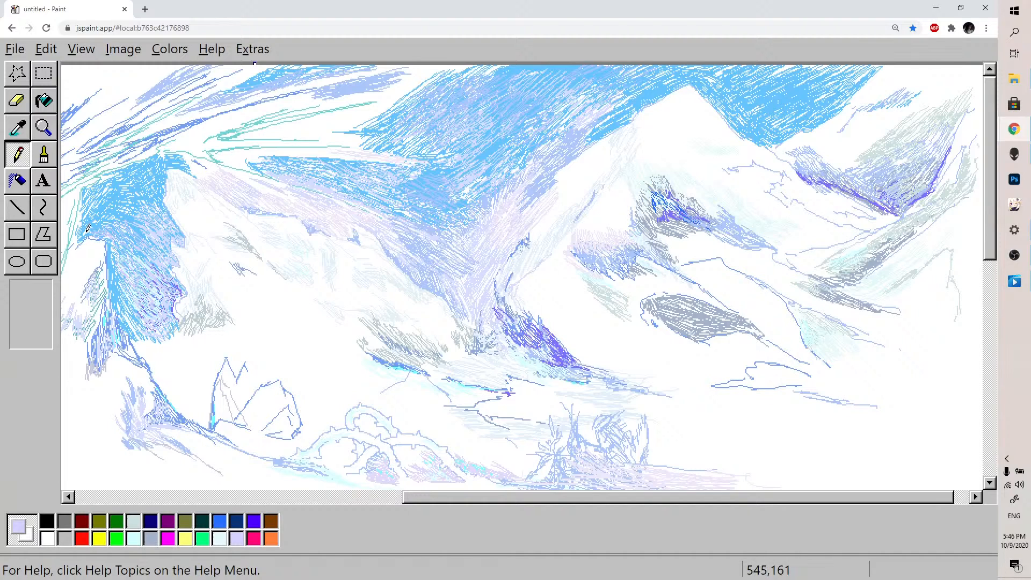
{"action": "left_click_drag", "start_coordinate": [514, 496], "coordinate": [371, 496]}
{"action": "mouse_move", "coordinate": [295, 220]}
{"action": "left_mouse_down"}
{"action": "mouse_move", "coordinate": [324, 194]}
{"action": "mouse_move", "coordinate": [302, 226]}
{"action": "mouse_move", "coordinate": [336, 205]}
{"action": "mouse_move", "coordinate": [314, 238]}
{"action": "mouse_move", "coordinate": [328, 230]}
{"action": "mouse_move", "coordinate": [311, 239]}
{"action": "left_mouse_up"}
{"action": "left_click_drag", "start_coordinate": [337, 191], "coordinate": [354, 199]}
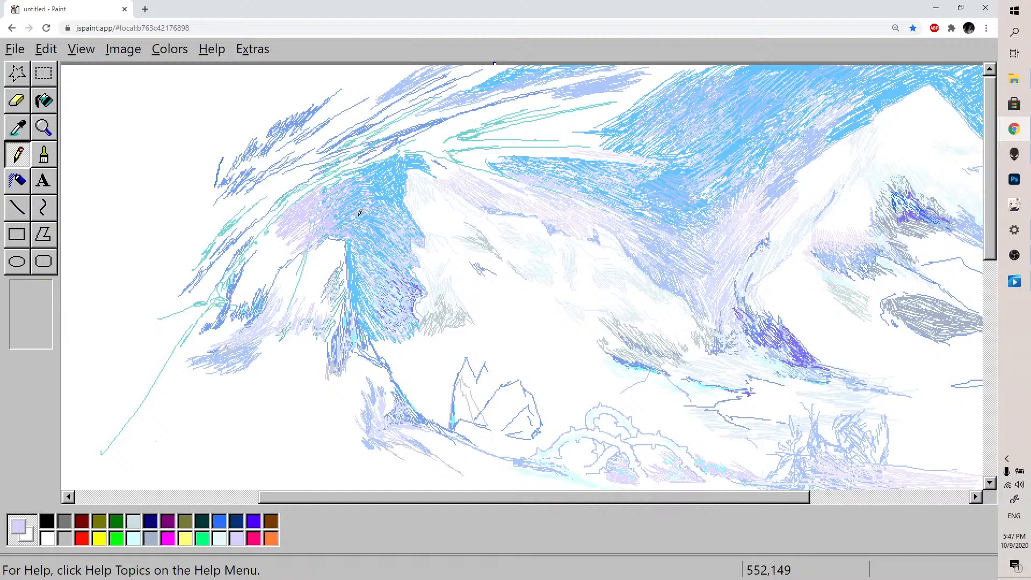
Sample the periwinkle blue from the central sky and hatch the sky along the small left peak's outer slope
{"action": "left_click", "coordinate": [17, 133]}
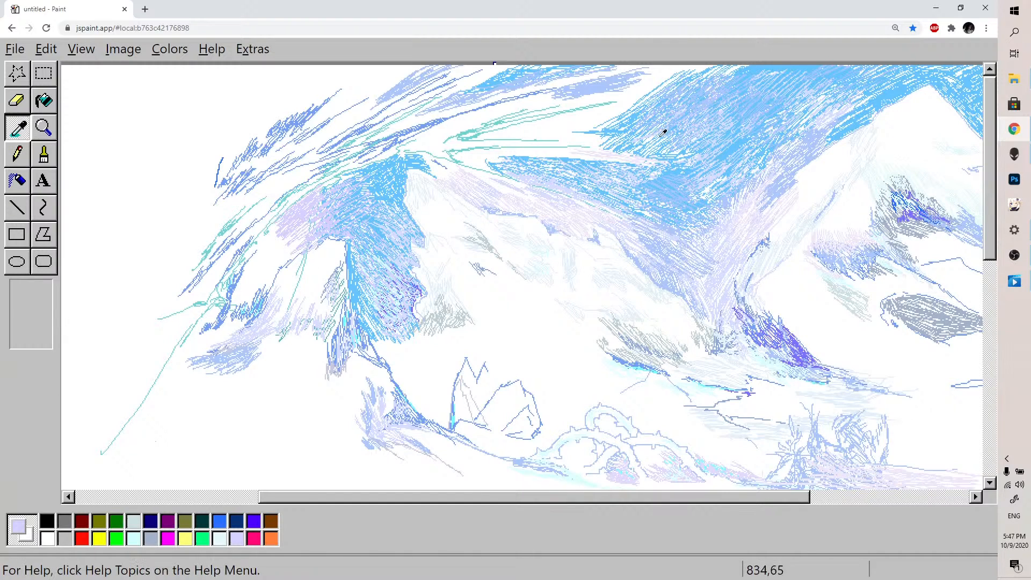
{"action": "left_click", "coordinate": [668, 171]}
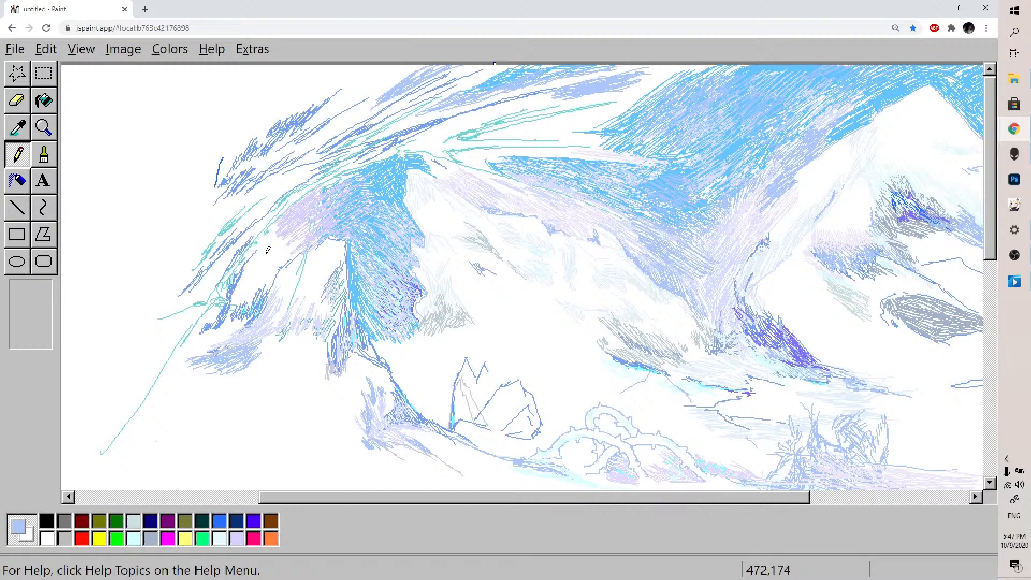
{"action": "left_click_drag", "start_coordinate": [307, 212], "coordinate": [327, 193]}
{"action": "mouse_move", "coordinate": [284, 229]}
{"action": "left_mouse_down"}
{"action": "mouse_move", "coordinate": [312, 228]}
{"action": "mouse_move", "coordinate": [278, 261]}
{"action": "mouse_move", "coordinate": [252, 262]}
{"action": "left_mouse_up"}
{"action": "mouse_move", "coordinate": [237, 285]}
{"action": "left_mouse_down"}
{"action": "mouse_move", "coordinate": [271, 250]}
{"action": "mouse_move", "coordinate": [248, 292]}
{"action": "mouse_move", "coordinate": [274, 283]}
{"action": "left_mouse_up"}
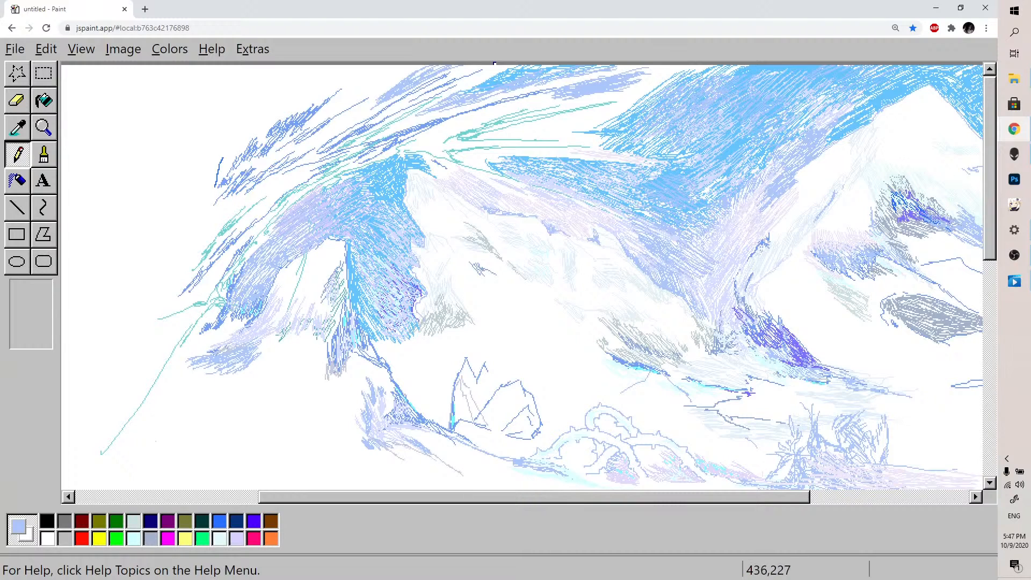
Erase the stray teal lines inside the small left peak and hatch the peak and the snow below it in pale aqua tones
{"action": "left_click", "coordinate": [131, 542]}
{"action": "left_click", "coordinate": [21, 103]}
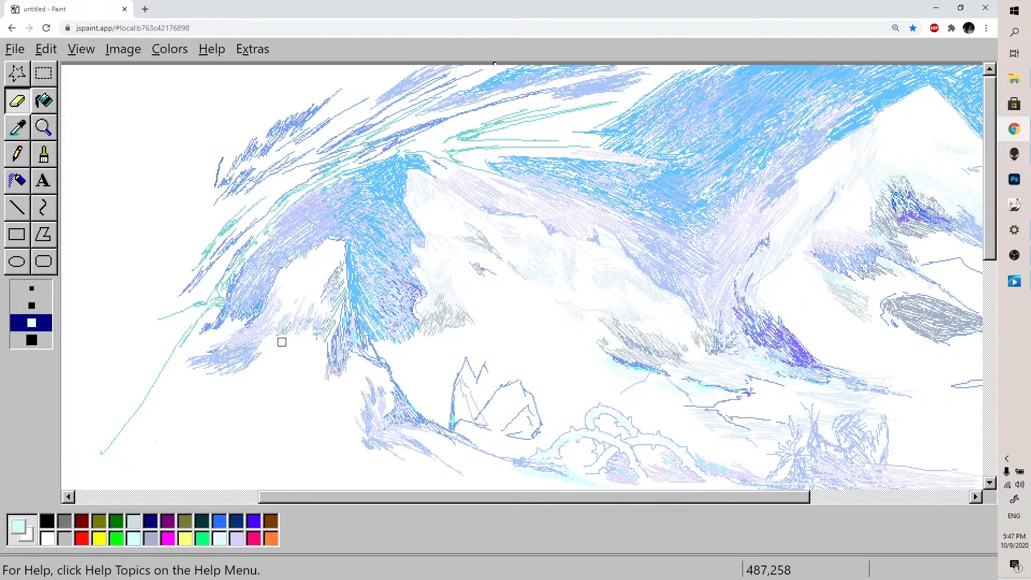
{"action": "left_click", "coordinate": [18, 156]}
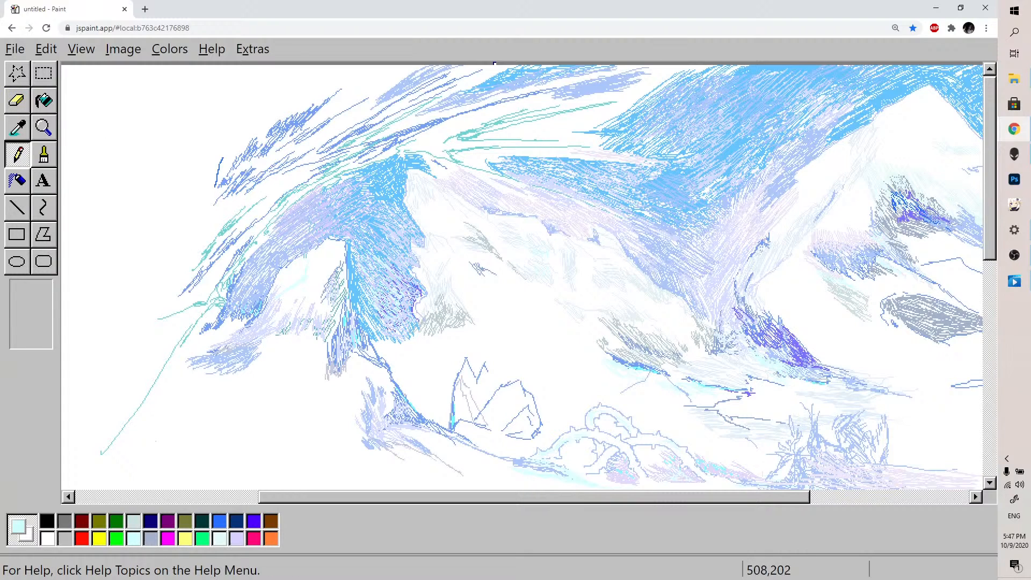
{"action": "left_click", "coordinate": [134, 520]}
{"action": "left_click", "coordinate": [49, 538]}
{"action": "left_click", "coordinate": [219, 539]}
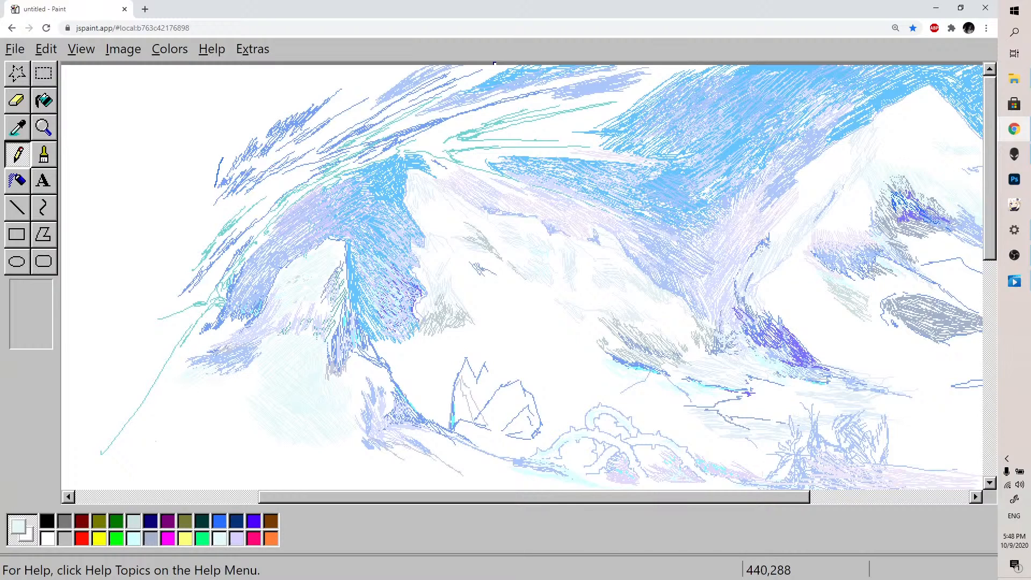
Erase the long teal line running down past the small left peak and extend the pale hatching across the snow slope
{"action": "left_click", "coordinate": [25, 109]}
{"action": "mouse_move", "coordinate": [91, 453]}
{"action": "left_mouse_down"}
{"action": "mouse_move", "coordinate": [123, 431]}
{"action": "mouse_move", "coordinate": [210, 306]}
{"action": "mouse_move", "coordinate": [138, 326]}
{"action": "mouse_move", "coordinate": [218, 301]}
{"action": "left_mouse_up"}
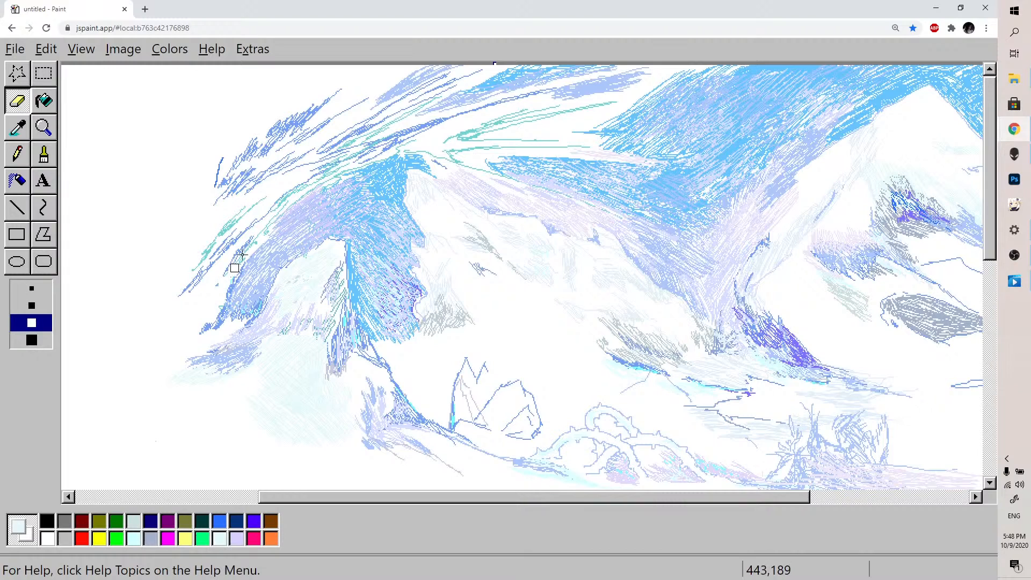
{"action": "left_click", "coordinate": [18, 154]}
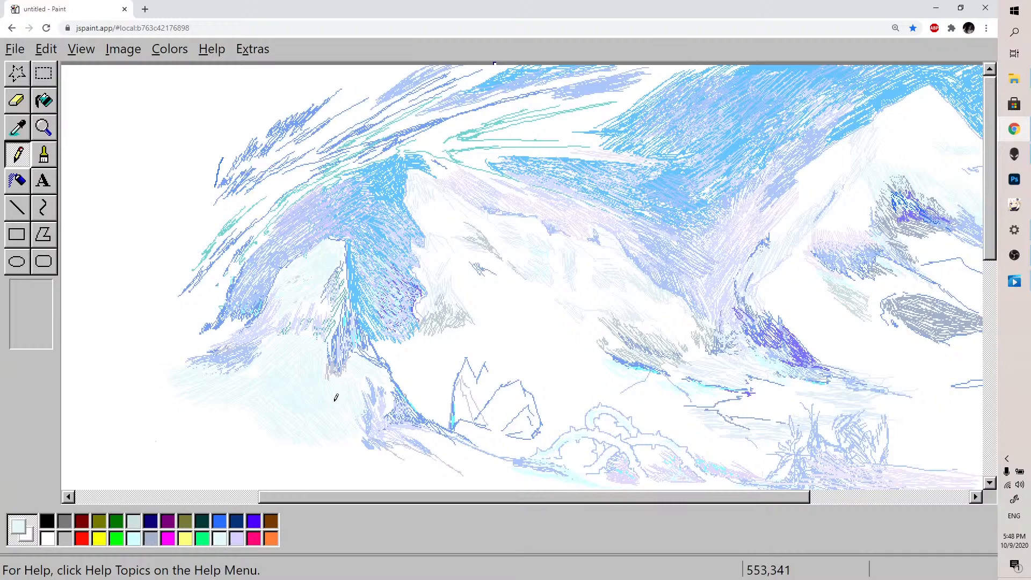
Change the light grey-cyan palette swatch to RGB 240, 255, 255 and paint the snowfield below the small left peak with the brush
{"action": "left_click", "coordinate": [148, 540]}
{"action": "double_click", "coordinate": [134, 521]}
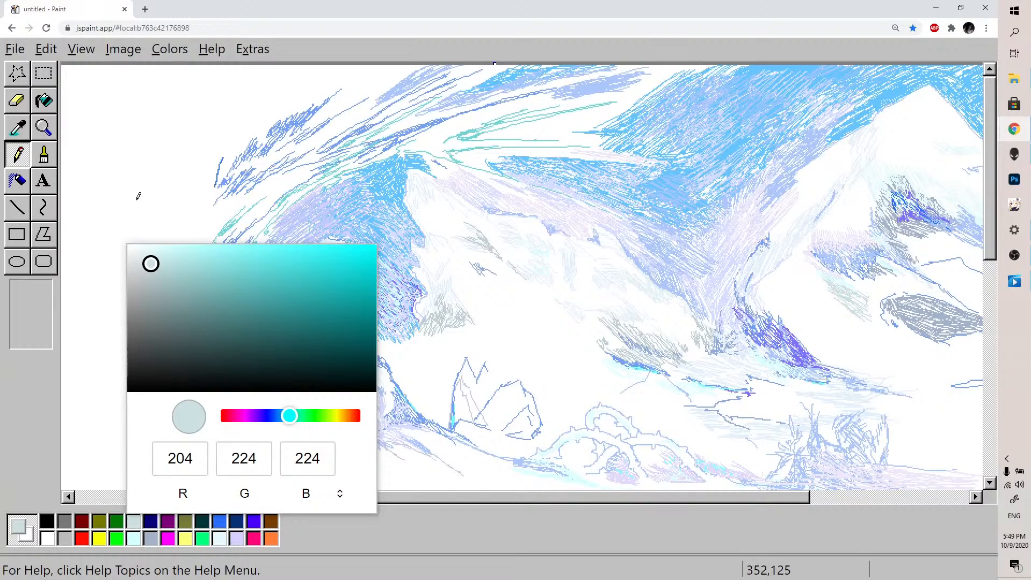
{"action": "left_click_drag", "start_coordinate": [154, 247], "coordinate": [142, 243]}
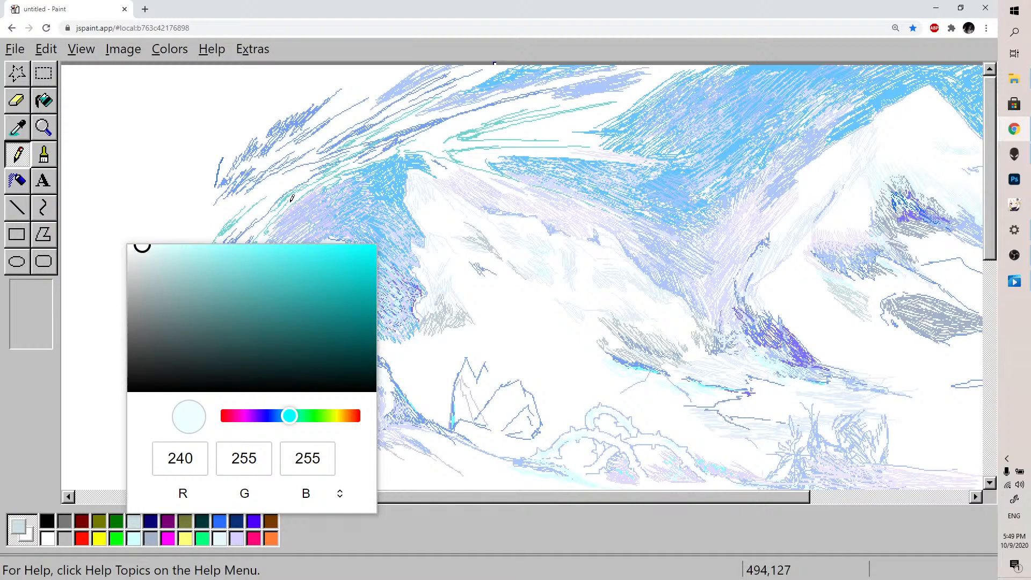
{"action": "left_click", "coordinate": [197, 215]}
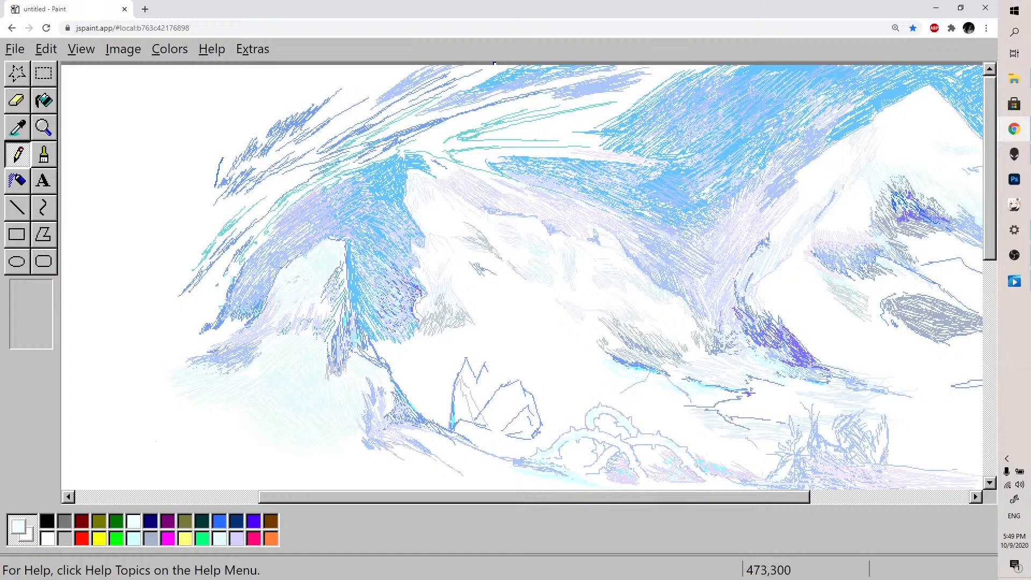
{"action": "left_click", "coordinate": [44, 155]}
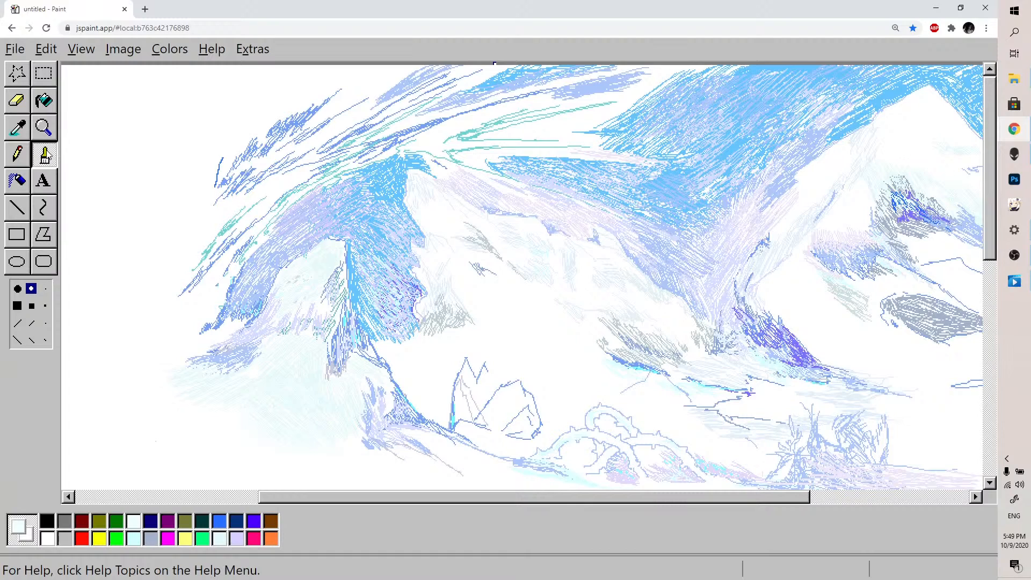
{"action": "left_click", "coordinate": [45, 289]}
{"action": "left_click", "coordinate": [31, 290]}
Hatch the small left peak's lower outer ridge and its shaded cliff side with pale lavender pencil strokes
{"action": "left_click", "coordinate": [18, 155]}
{"action": "left_click", "coordinate": [237, 538]}
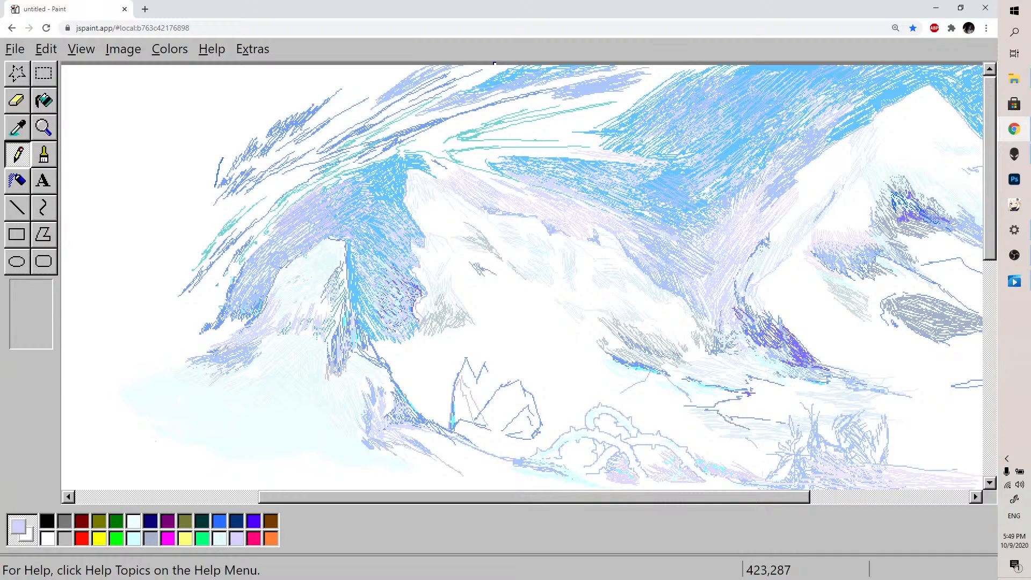
{"action": "mouse_move", "coordinate": [185, 368]}
{"action": "left_mouse_down"}
{"action": "mouse_move", "coordinate": [199, 363]}
{"action": "mouse_move", "coordinate": [189, 361]}
{"action": "left_mouse_up"}
{"action": "mouse_move", "coordinate": [171, 364]}
{"action": "left_mouse_down"}
{"action": "mouse_move", "coordinate": [219, 350]}
{"action": "mouse_move", "coordinate": [206, 350]}
{"action": "left_mouse_up"}
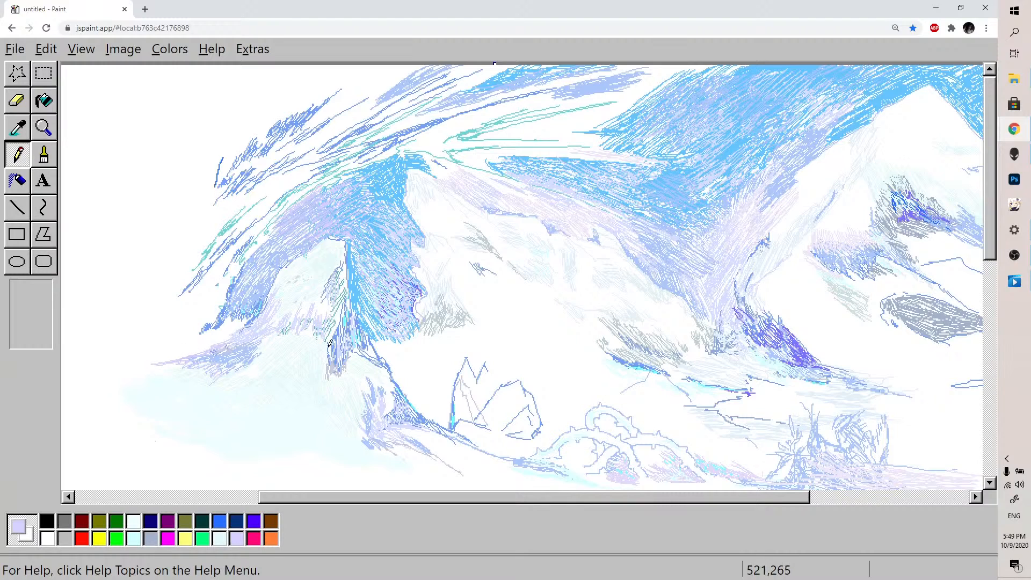
{"action": "left_click_drag", "start_coordinate": [328, 341], "coordinate": [340, 304]}
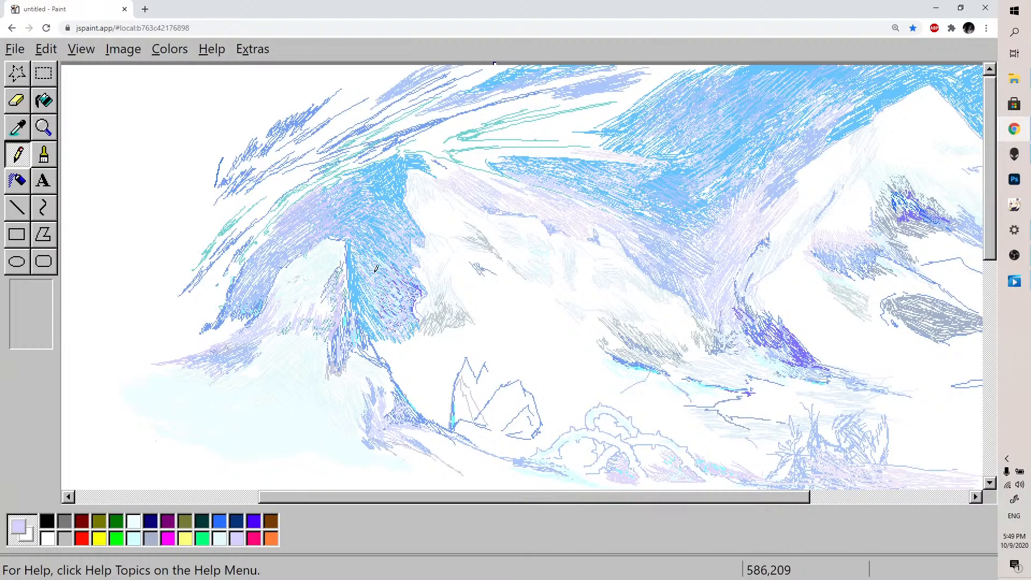
Sample the bright sky blue and densely fill the sky gap beside the left cliff down to the foreground slope
{"action": "left_click", "coordinate": [17, 129]}
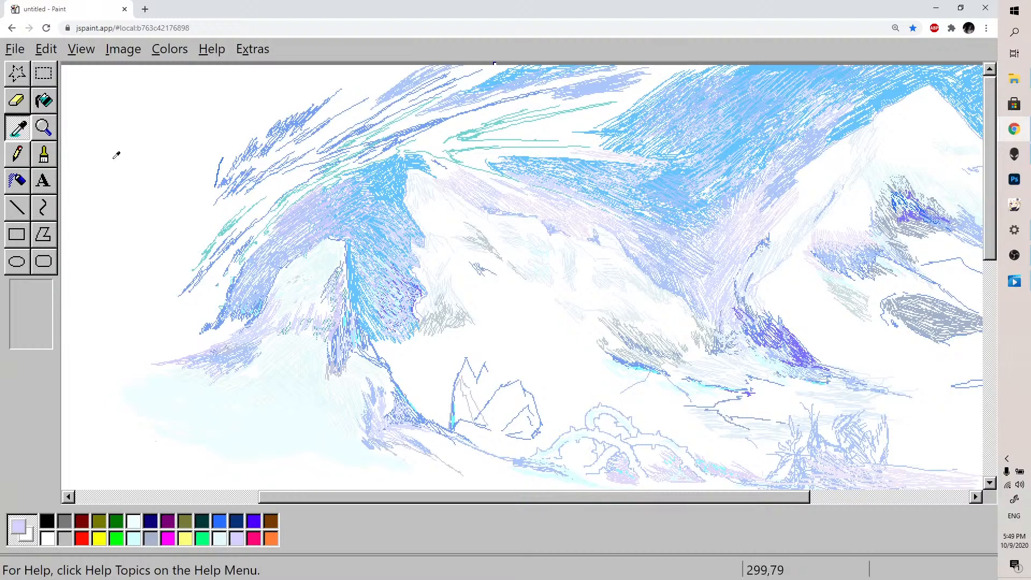
{"action": "left_click", "coordinate": [364, 291]}
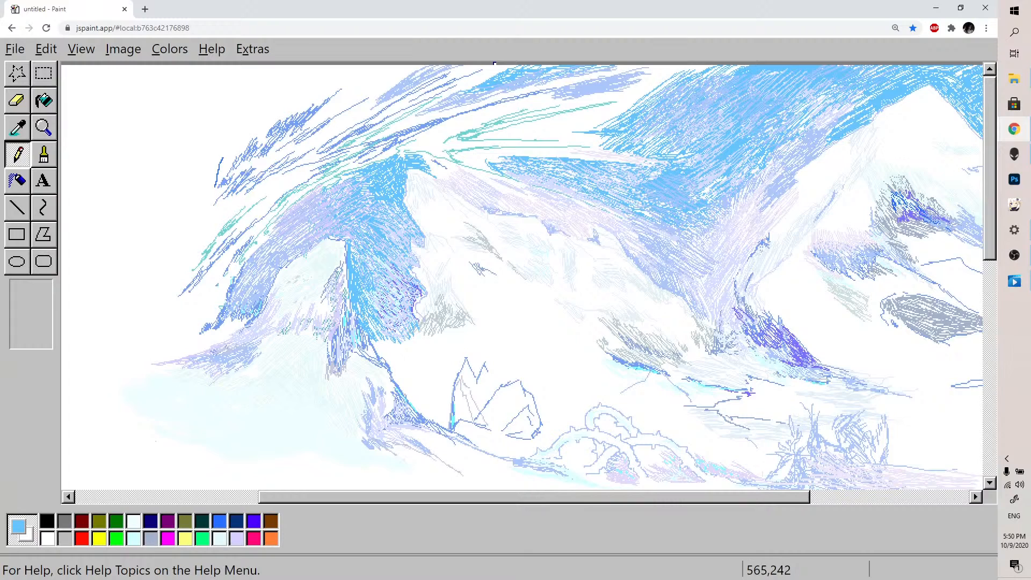
{"action": "mouse_move", "coordinate": [371, 339]}
{"action": "left_mouse_down"}
{"action": "mouse_move", "coordinate": [406, 387]}
{"action": "mouse_move", "coordinate": [394, 302]}
{"action": "mouse_move", "coordinate": [407, 350]}
{"action": "mouse_move", "coordinate": [383, 341]}
{"action": "mouse_move", "coordinate": [410, 359]}
{"action": "mouse_move", "coordinate": [426, 343]}
{"action": "mouse_move", "coordinate": [420, 318]}
{"action": "mouse_move", "coordinate": [423, 326]}
{"action": "mouse_move", "coordinate": [388, 313]}
{"action": "mouse_move", "coordinate": [387, 326]}
{"action": "mouse_move", "coordinate": [407, 319]}
{"action": "left_mouse_up"}
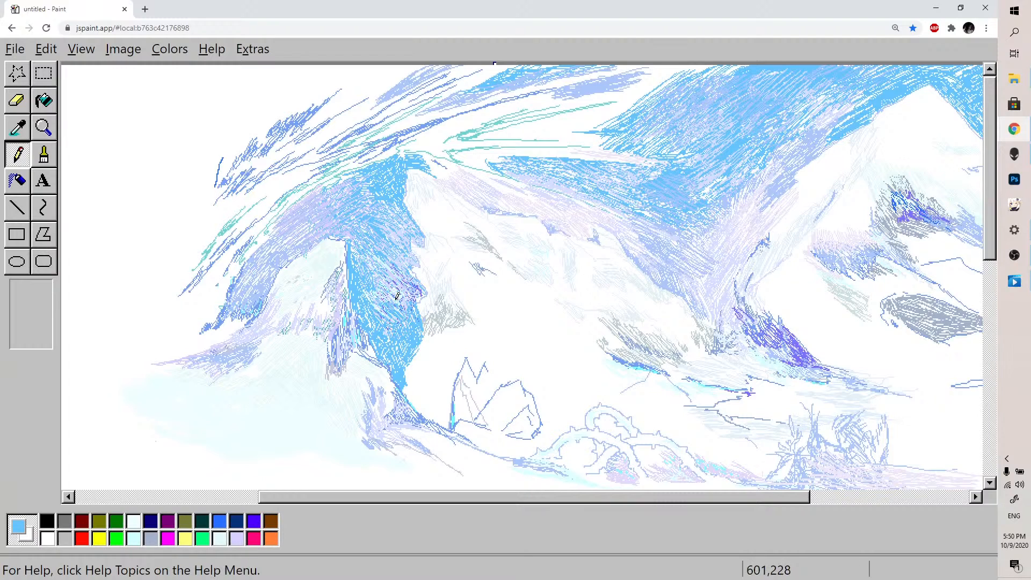
Sample the pale lavender-blue from the sky gap and hatch its lower cliff edge and the base of the foreground slope
{"action": "left_click", "coordinate": [17, 127]}
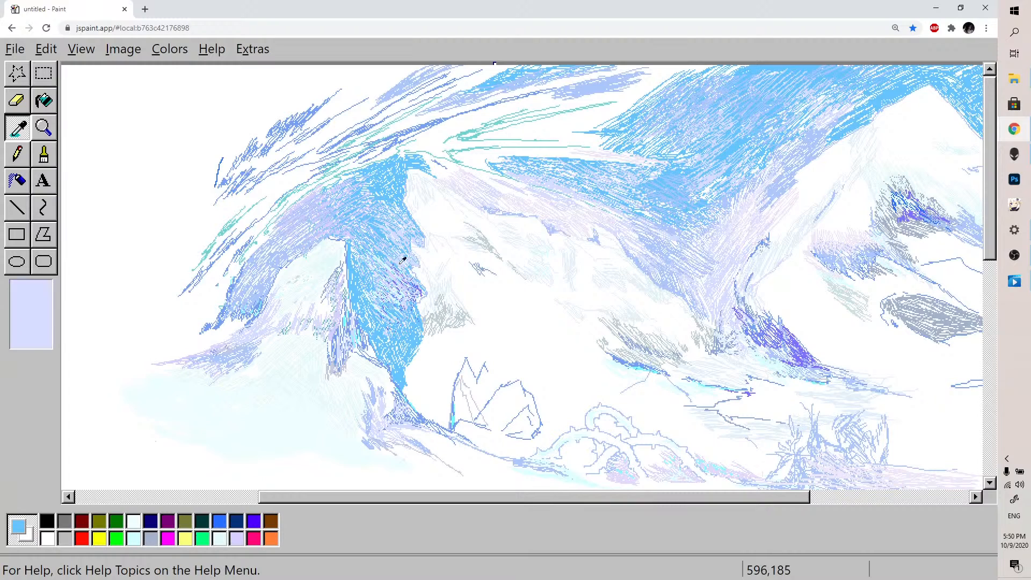
{"action": "left_click", "coordinate": [406, 235]}
{"action": "left_click_drag", "start_coordinate": [402, 374], "coordinate": [409, 360]}
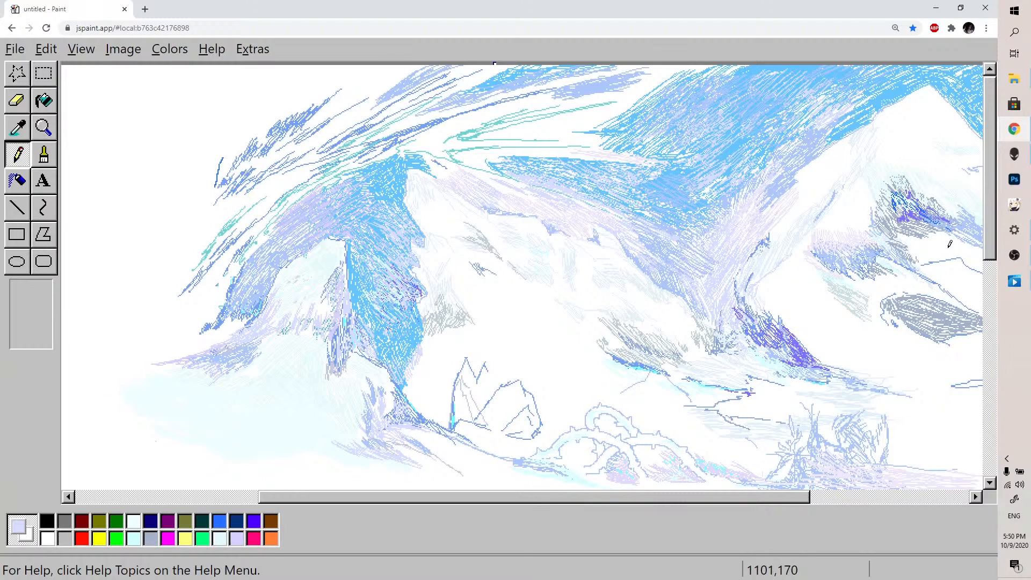
Draw pale lavender ground strokes beneath the thorny vines and accent the area with light cyan
{"action": "left_click_drag", "start_coordinate": [990, 242], "coordinate": [990, 271]}
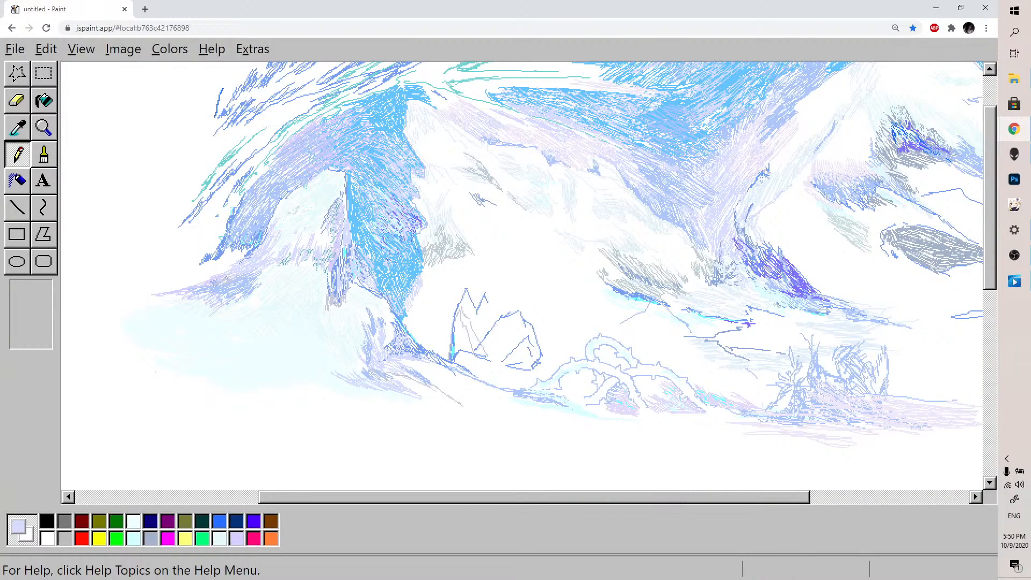
{"action": "left_click_drag", "start_coordinate": [442, 495], "coordinate": [489, 495]}
{"action": "left_click_drag", "start_coordinate": [983, 275], "coordinate": [985, 255]}
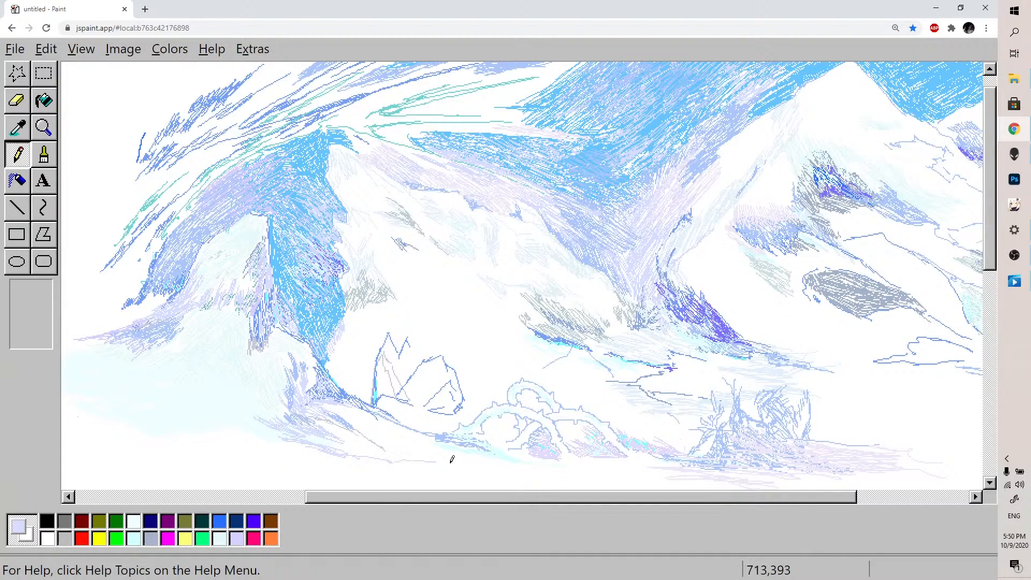
{"action": "left_click_drag", "start_coordinate": [456, 460], "coordinate": [490, 460]}
{"action": "left_click", "coordinate": [134, 538]}
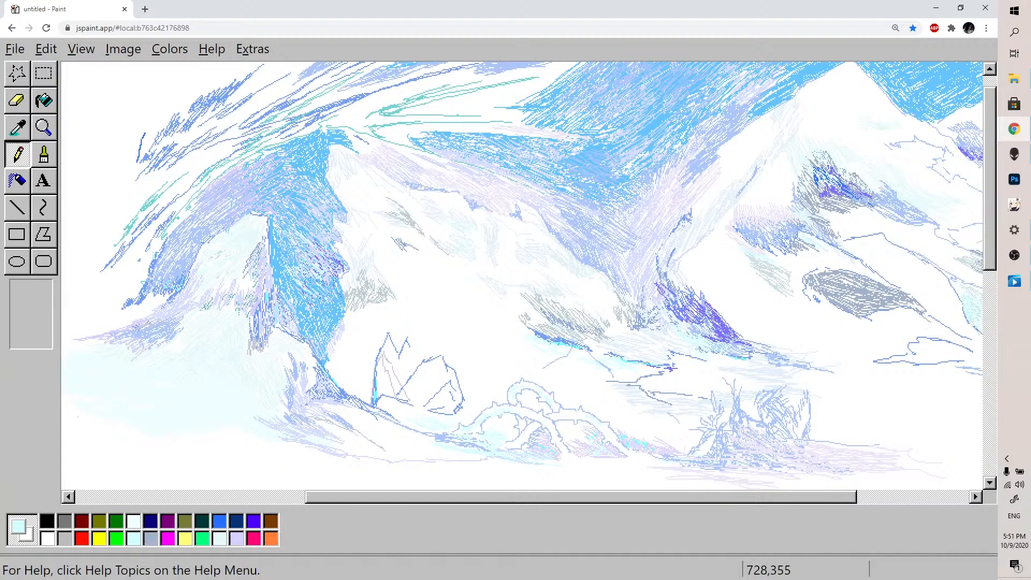
Mix a pale blue of RGB 229, 247, 255 and hatch the lower slopes of the central mountain with it
{"action": "double_click", "coordinate": [117, 540]}
{"action": "left_click", "coordinate": [265, 433]}
{"action": "left_click_drag", "start_coordinate": [161, 278], "coordinate": [138, 260]}
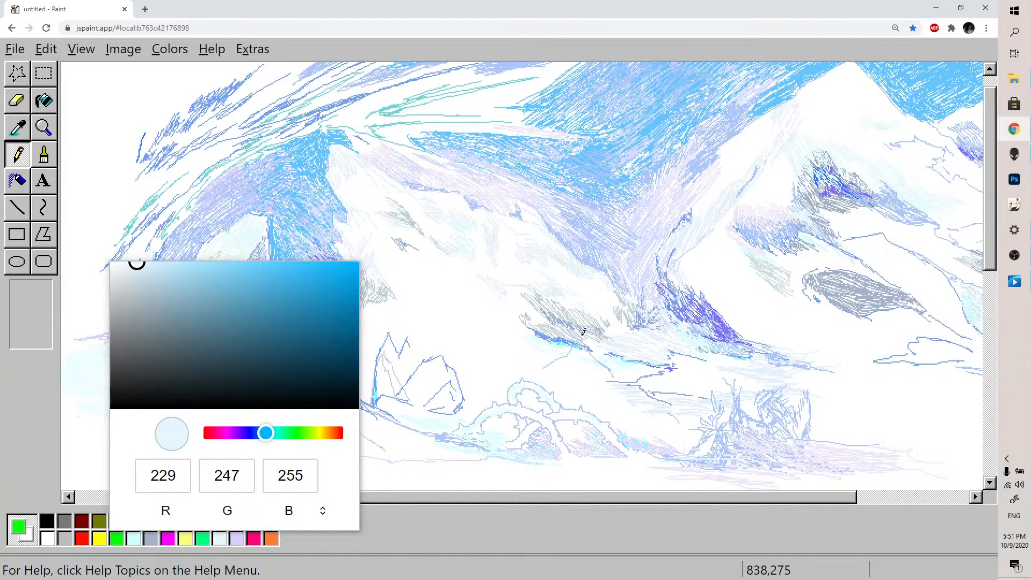
{"action": "left_click", "coordinate": [454, 321]}
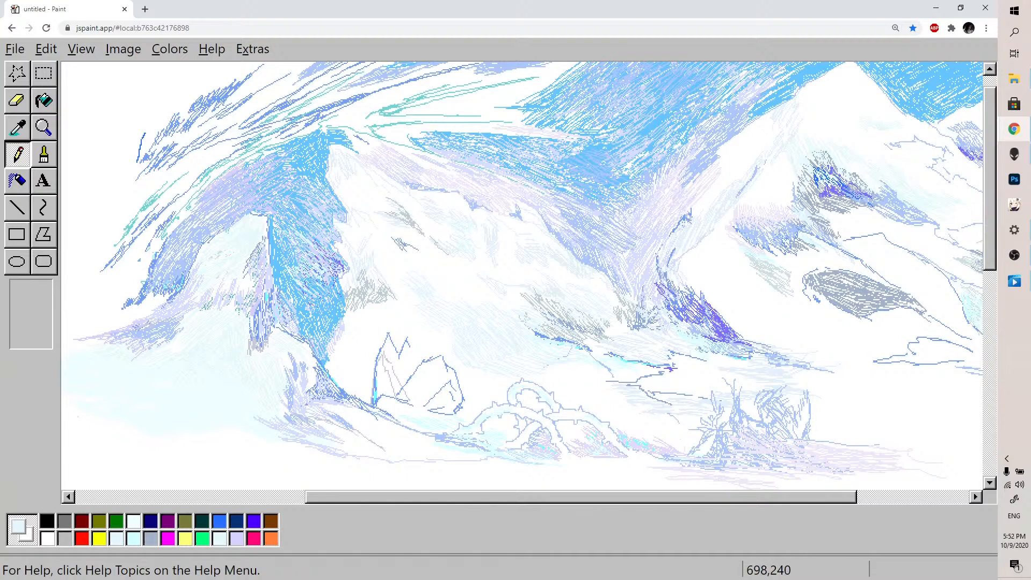
{"action": "left_click", "coordinate": [134, 537]}
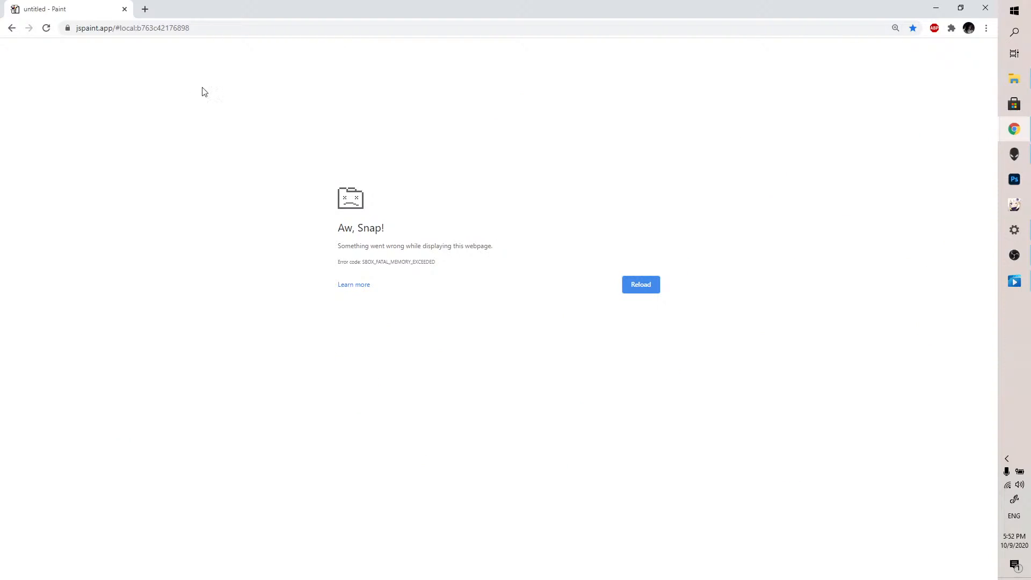
Reload the crashed drawing page and trim the lower cliff-side edge of the sky gap beside the small left peak with white strokes
{"action": "left_click", "coordinate": [47, 28]}
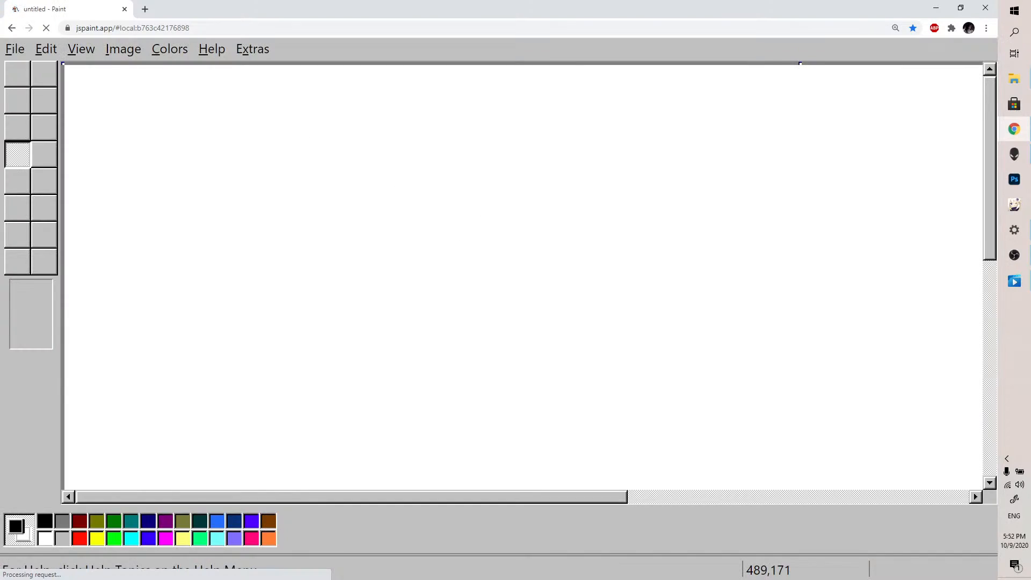
{"action": "left_click_drag", "start_coordinate": [581, 496], "coordinate": [749, 506]}
{"action": "left_click", "coordinate": [48, 538]}
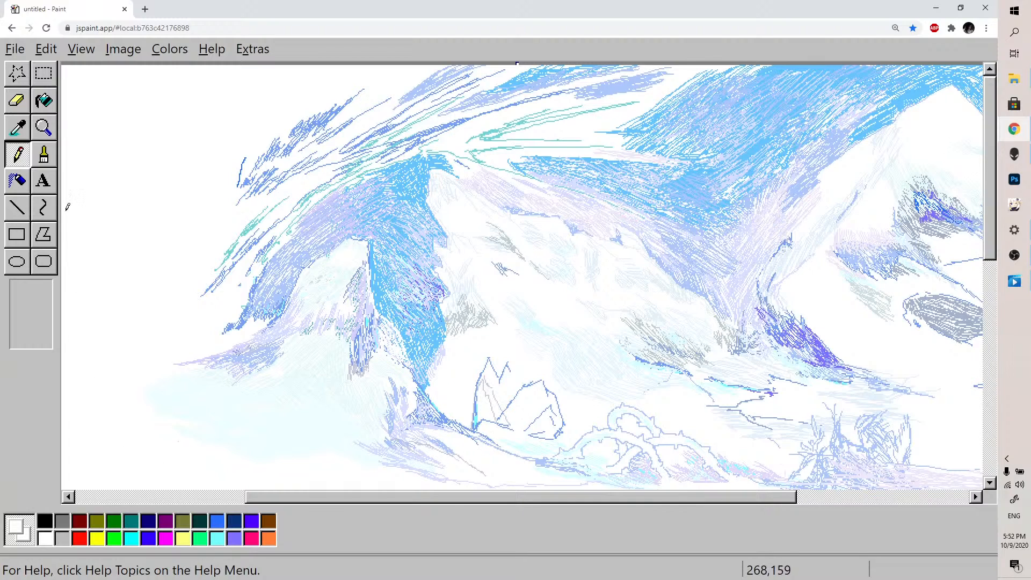
Sample the bright sky blue, fill the sky gap beside the small left peak, and trim its central-mountain edge with white
{"action": "left_click", "coordinate": [24, 130]}
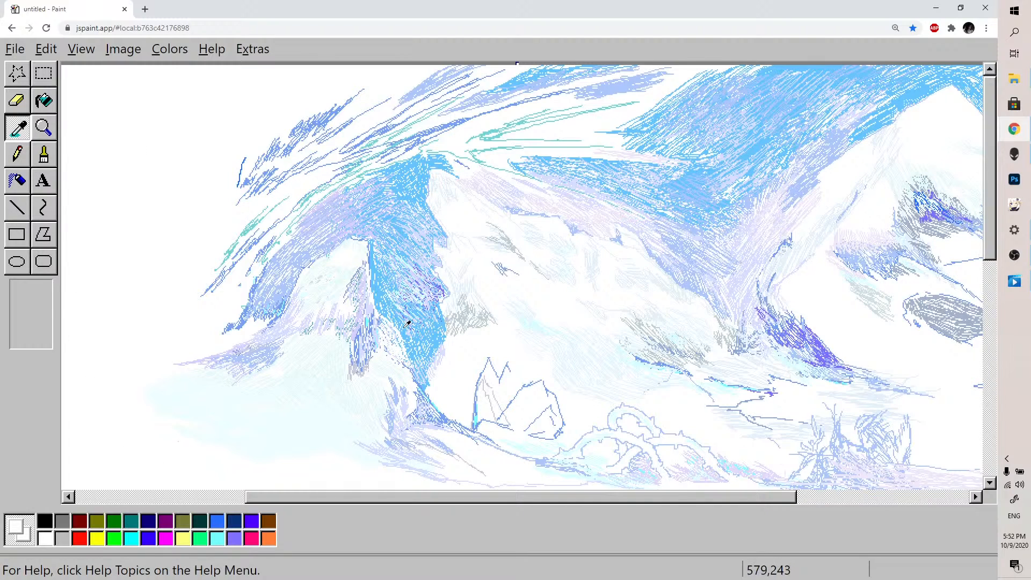
{"action": "left_click", "coordinate": [383, 286]}
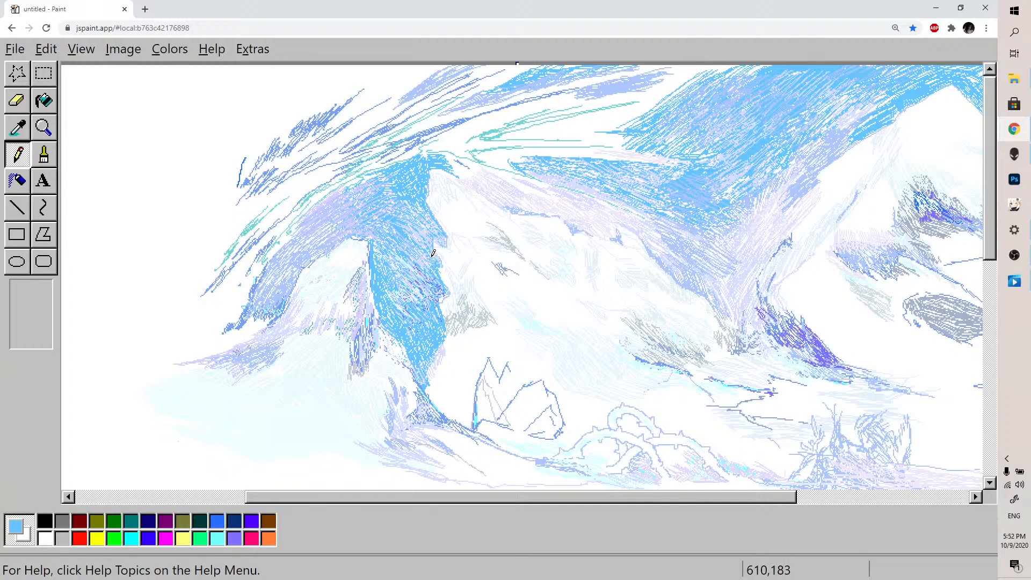
{"action": "left_click", "coordinate": [45, 538]}
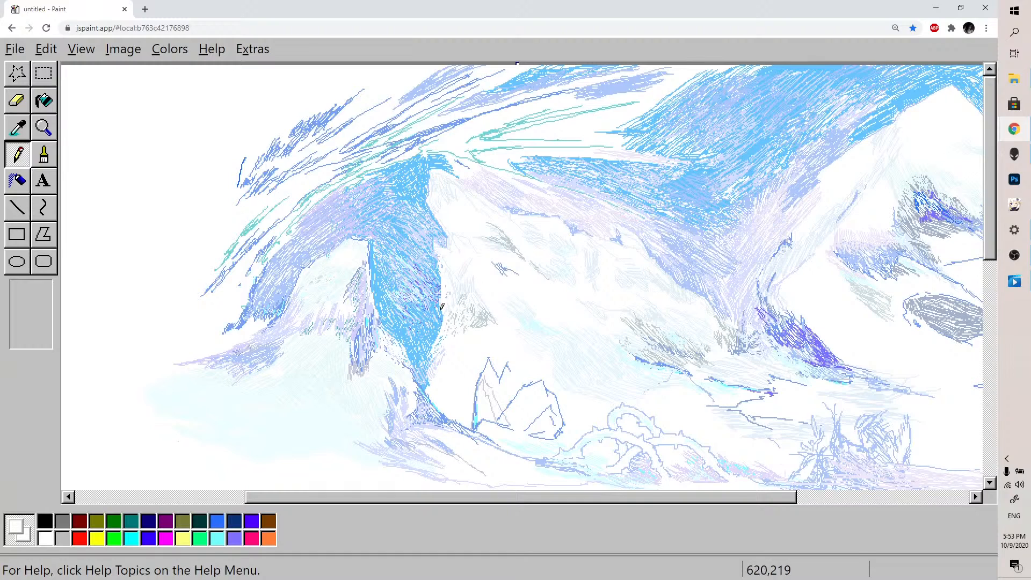
Try to shade the central mountain's left slope after remixing the cyan swatch to RGB 240, 255, 255, and undo the stroke
{"action": "left_click", "coordinate": [131, 538]}
{"action": "double_click", "coordinate": [132, 538]}
{"action": "left_click", "coordinate": [149, 265]}
{"action": "left_click_drag", "start_coordinate": [149, 266], "coordinate": [142, 263]}
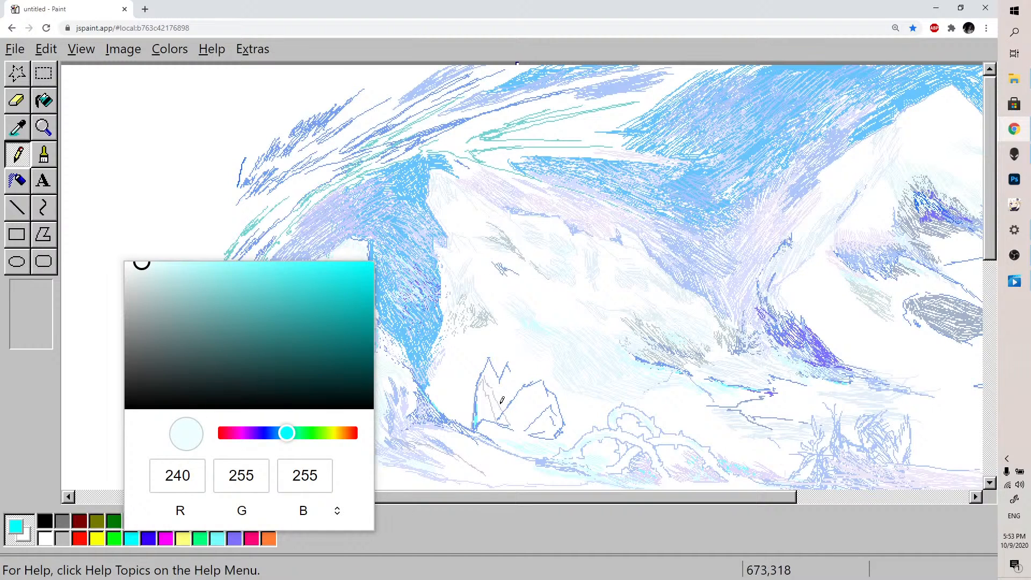
{"action": "left_click", "coordinate": [461, 303]}
{"action": "left_click_drag", "start_coordinate": [462, 306], "coordinate": [465, 311]}
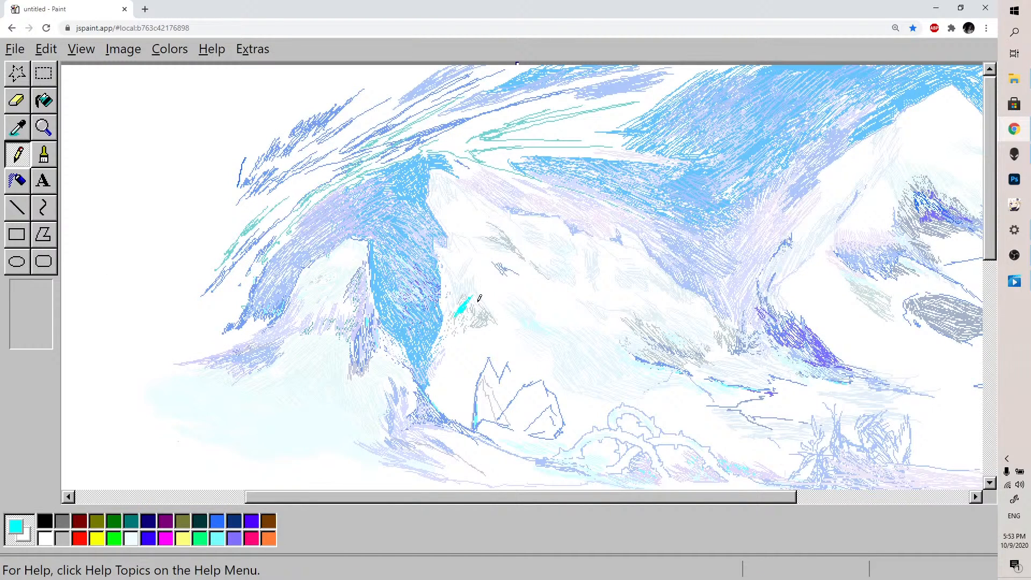
{"action": "key", "text": "ctrl+z"}
Remix the light cyan swatch to RGB 240, 255, 255 and hatch the central mountain's left slope and the small peak's cliff edge
{"action": "double_click", "coordinate": [220, 537]}
{"action": "left_click_drag", "start_coordinate": [222, 274], "coordinate": [223, 258]}
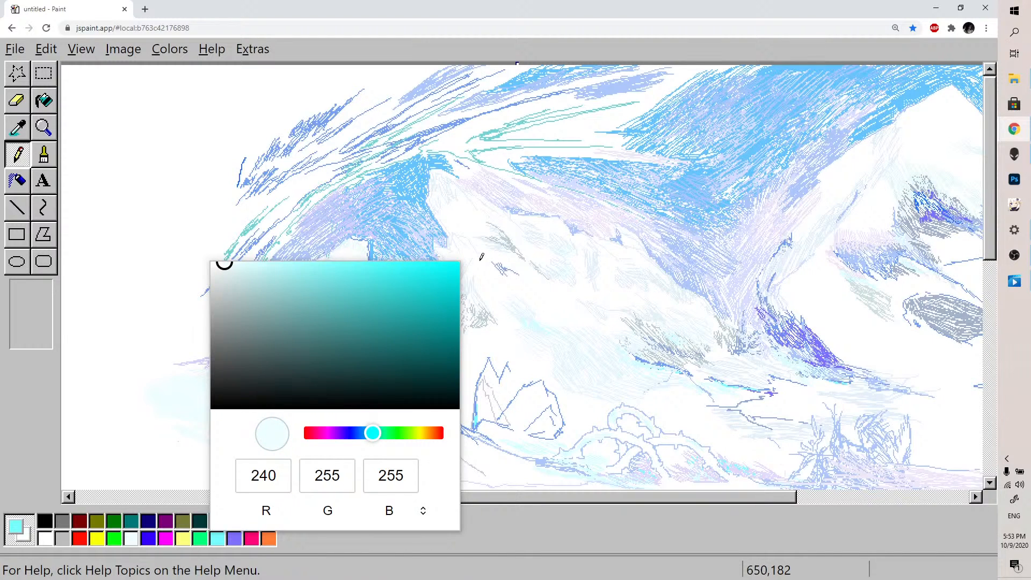
{"action": "left_click", "coordinate": [486, 294]}
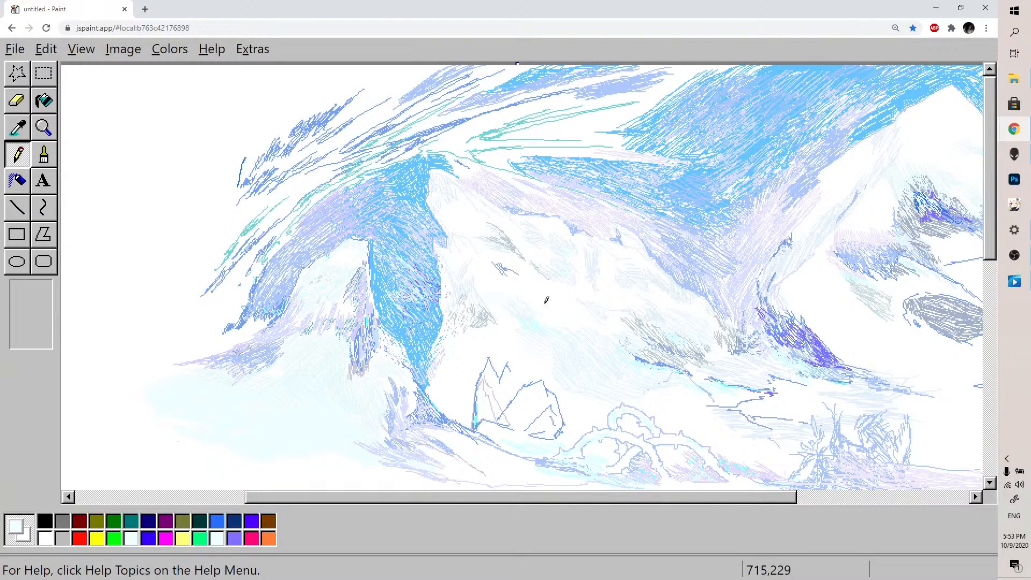
{"action": "mouse_move", "coordinate": [375, 302]}
{"action": "left_mouse_down"}
{"action": "mouse_move", "coordinate": [380, 336]}
{"action": "mouse_move", "coordinate": [398, 327]}
{"action": "mouse_move", "coordinate": [376, 296]}
{"action": "left_mouse_up"}
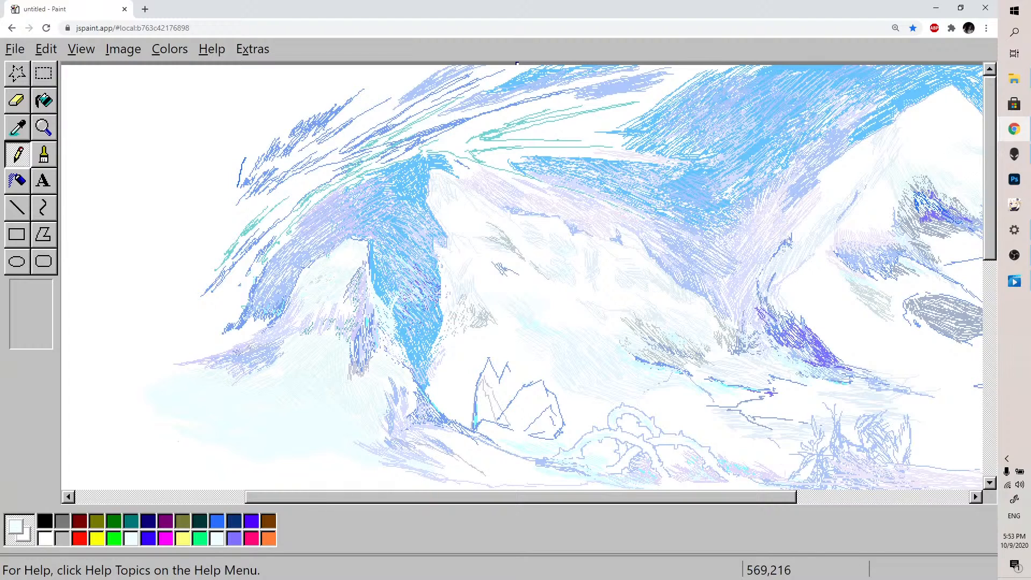
{"action": "left_click_drag", "start_coordinate": [402, 311], "coordinate": [406, 332]}
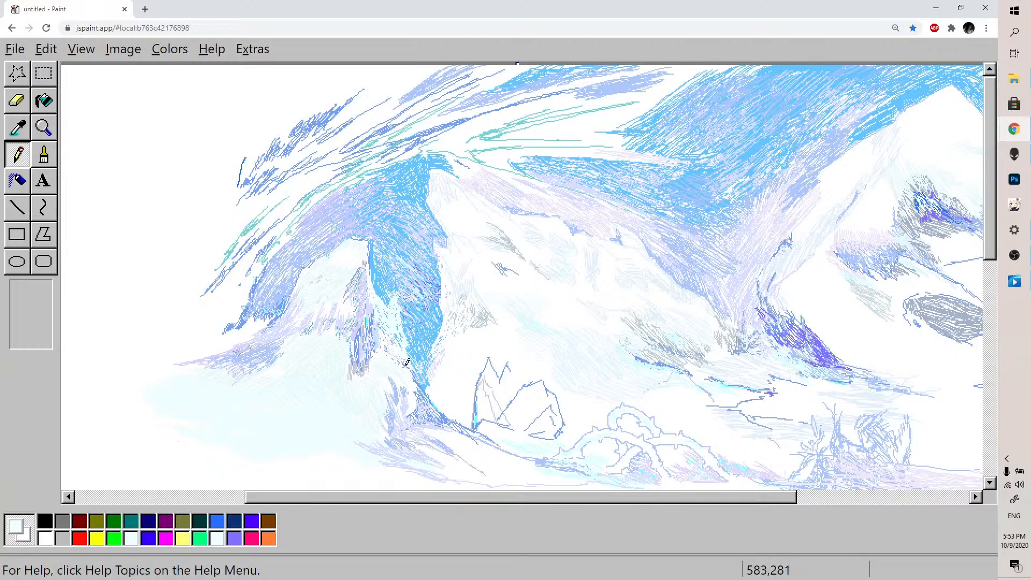
Mark the left sky gap's outline, the slope lines crossing beneath it, and the valley between the large mountains with a red brush
{"action": "scroll", "coordinate": [511, 485], "scroll_direction": "left", "scroll_amount": 1}
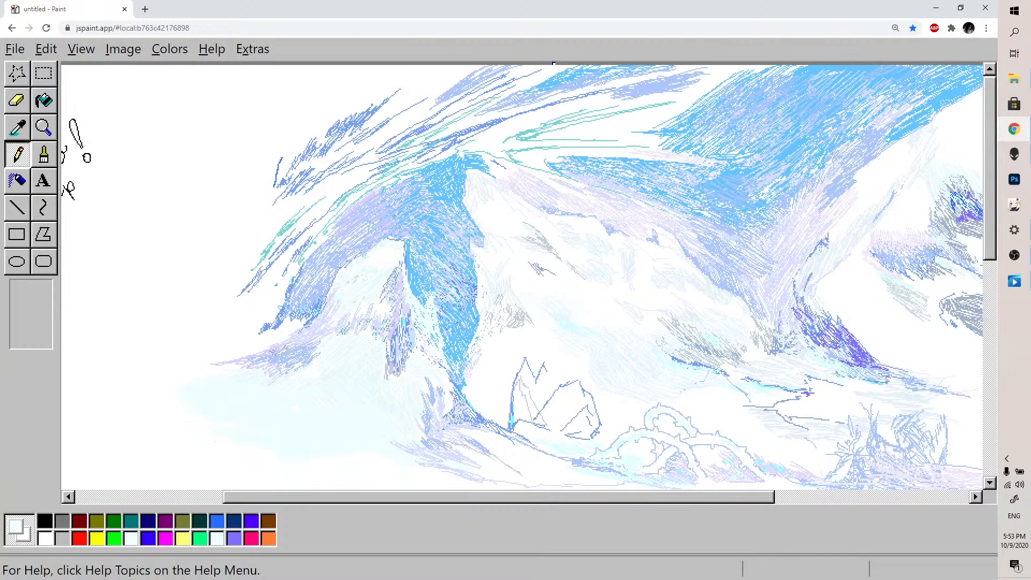
{"action": "left_click", "coordinate": [79, 538]}
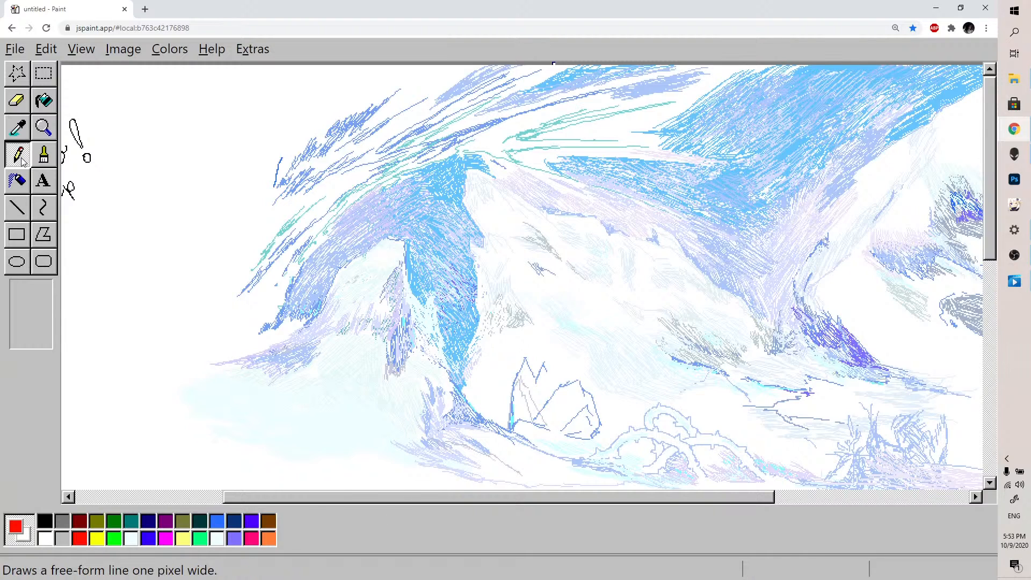
{"action": "left_click", "coordinate": [45, 155]}
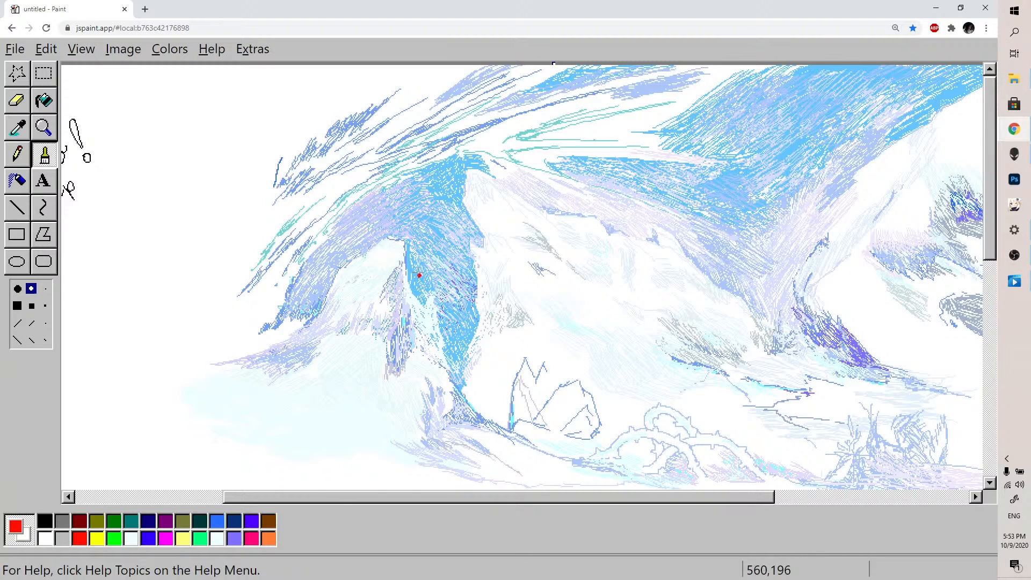
{"action": "mouse_move", "coordinate": [405, 258]}
{"action": "left_mouse_down"}
{"action": "mouse_move", "coordinate": [423, 305]}
{"action": "mouse_move", "coordinate": [434, 291]}
{"action": "mouse_move", "coordinate": [461, 391]}
{"action": "mouse_move", "coordinate": [482, 312]}
{"action": "mouse_move", "coordinate": [489, 249]}
{"action": "left_mouse_up"}
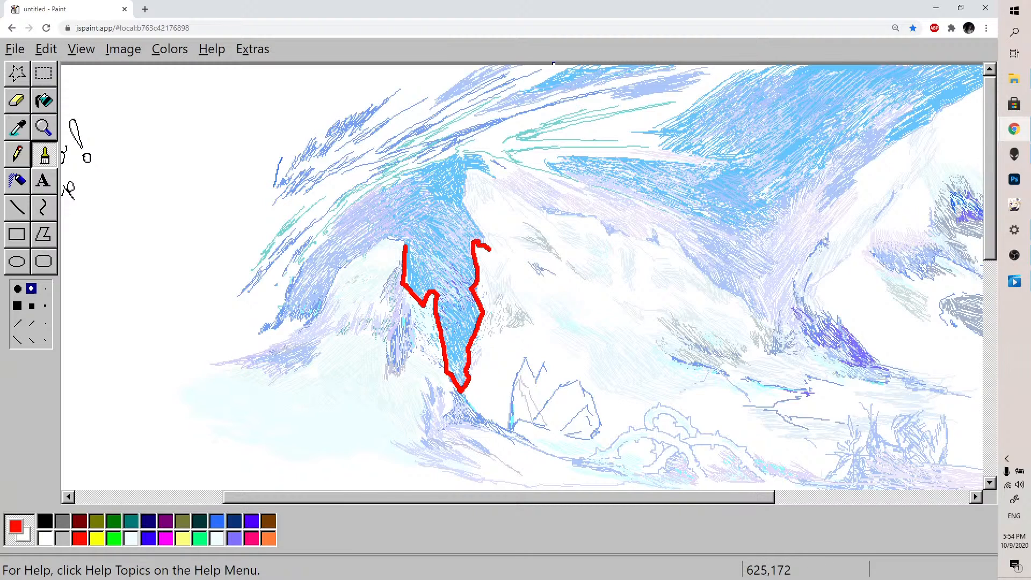
{"action": "mouse_move", "coordinate": [424, 432]}
{"action": "left_mouse_down"}
{"action": "mouse_move", "coordinate": [461, 388]}
{"action": "mouse_move", "coordinate": [474, 411]}
{"action": "mouse_move", "coordinate": [535, 447]}
{"action": "left_mouse_up"}
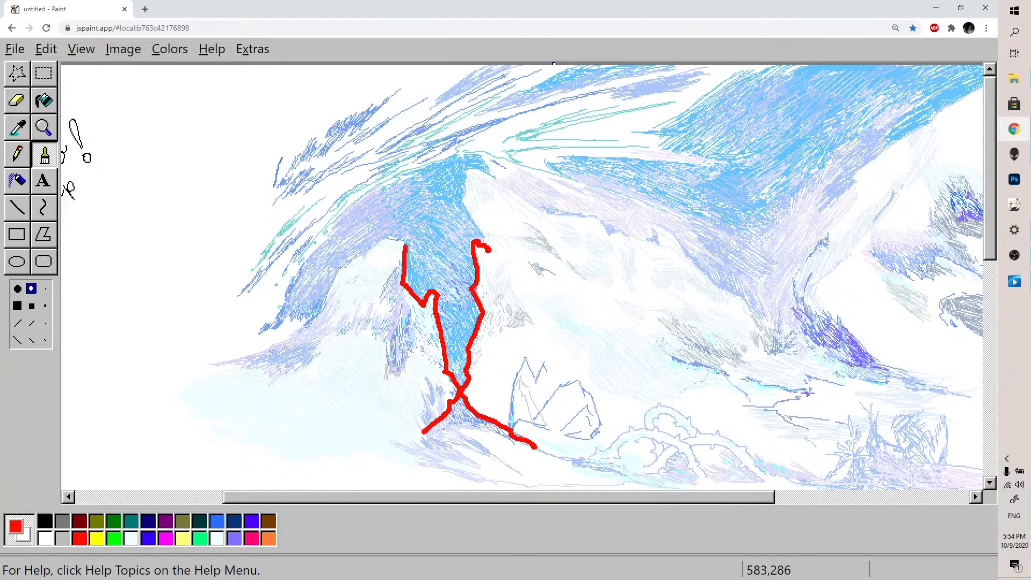
{"action": "mouse_move", "coordinate": [969, 101]}
{"action": "left_mouse_down"}
{"action": "mouse_move", "coordinate": [873, 159]}
{"action": "mouse_move", "coordinate": [744, 302]}
{"action": "left_mouse_up"}
{"action": "left_click_drag", "start_coordinate": [602, 205], "coordinate": [827, 371]}
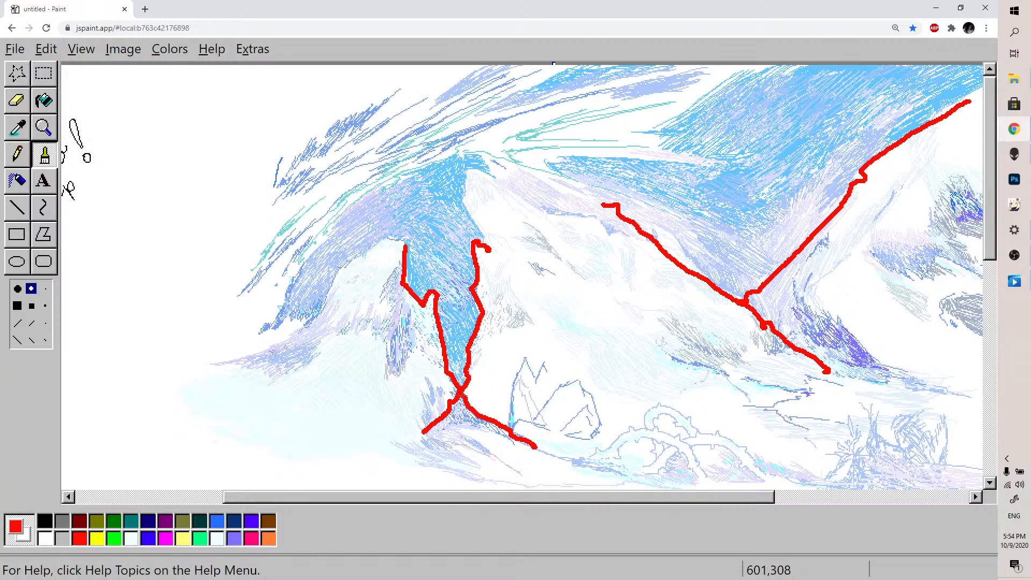
{"action": "left_click_drag", "start_coordinate": [422, 433], "coordinate": [531, 443]}
{"action": "left_click", "coordinate": [435, 378]}
{"action": "left_click_drag", "start_coordinate": [434, 375], "coordinate": [424, 429]}
{"action": "left_click_drag", "start_coordinate": [465, 382], "coordinate": [487, 411]}
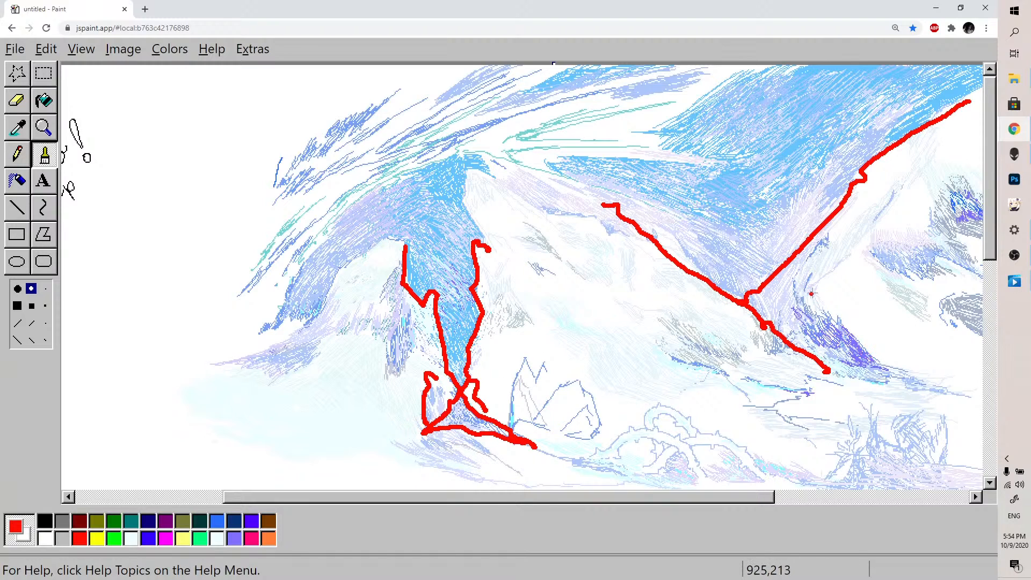
Undo all the red brush markings over the mountains and the foreground slope
{"action": "key", "text": "ctrl+z"}
{"action": "key", "text": "ctrl+z"}
{"action": "key", "text": "ctrl+z"}
{"action": "key", "text": "ctrl+z"}
{"action": "key", "text": "ctrl+z"}
{"action": "key", "text": "ctrl+z"}
{"action": "key", "text": "ctrl+z"}
{"action": "key", "text": "ctrl+z"}
{"action": "key", "text": "ctrl+z"}
{"action": "key", "text": "ctrl+z"}
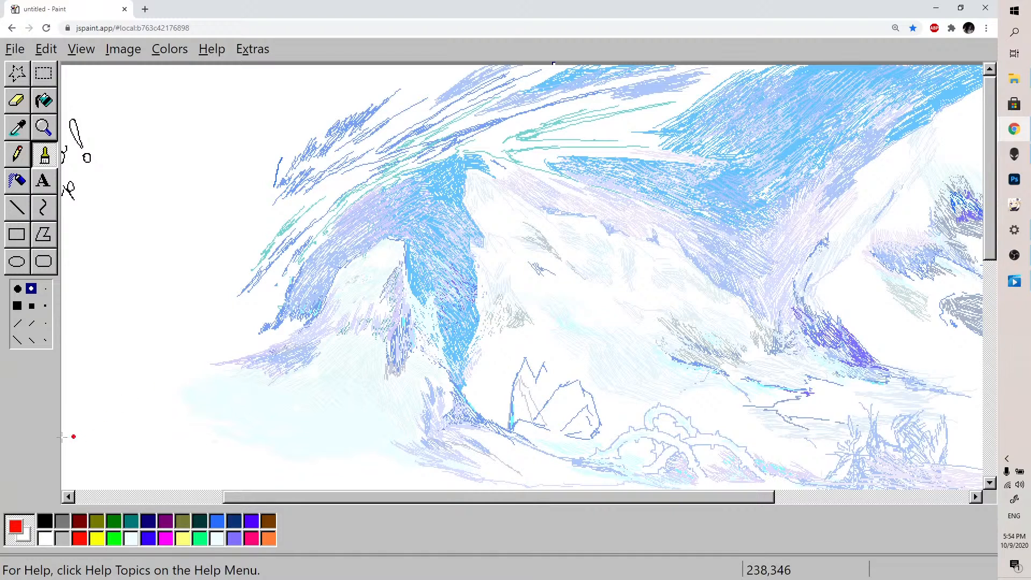
Sample the bright sky blue and hatch the lower cliff-side edge of the sky gap beside the small left peak
{"action": "left_click", "coordinate": [17, 154]}
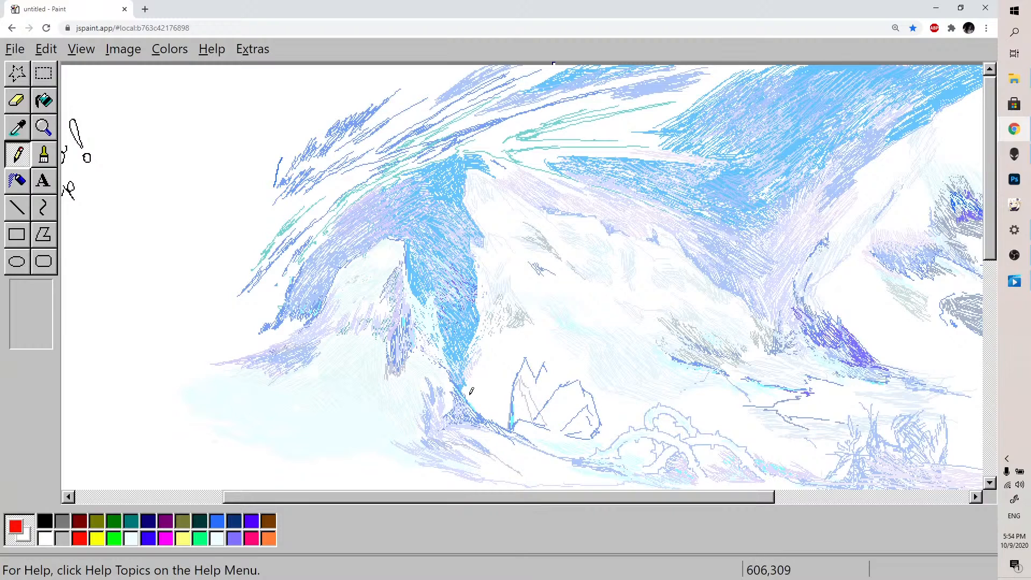
{"action": "left_click", "coordinate": [22, 129]}
{"action": "left_click", "coordinate": [465, 327]}
{"action": "mouse_move", "coordinate": [436, 330]}
{"action": "left_mouse_down"}
{"action": "mouse_move", "coordinate": [443, 350]}
{"action": "mouse_move", "coordinate": [444, 338]}
{"action": "left_mouse_up"}
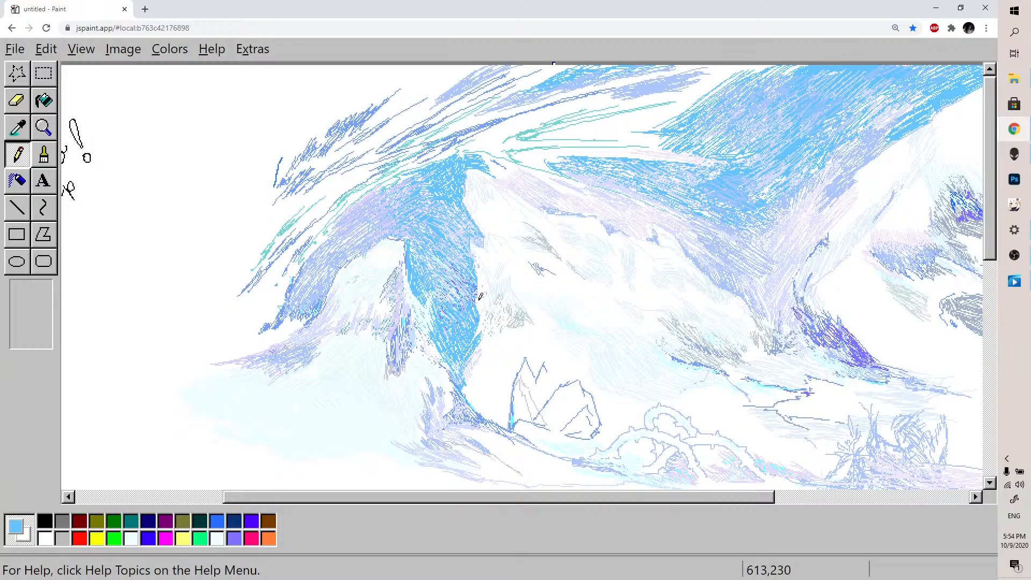
Cut back the lower tip of the left sky gap with white pencil strokes along the central mountain's edge
{"action": "left_click", "coordinate": [48, 535]}
{"action": "mouse_move", "coordinate": [461, 334]}
{"action": "left_mouse_down"}
{"action": "mouse_move", "coordinate": [442, 349]}
{"action": "mouse_move", "coordinate": [475, 335]}
{"action": "mouse_move", "coordinate": [444, 350]}
{"action": "mouse_move", "coordinate": [473, 298]}
{"action": "left_mouse_up"}
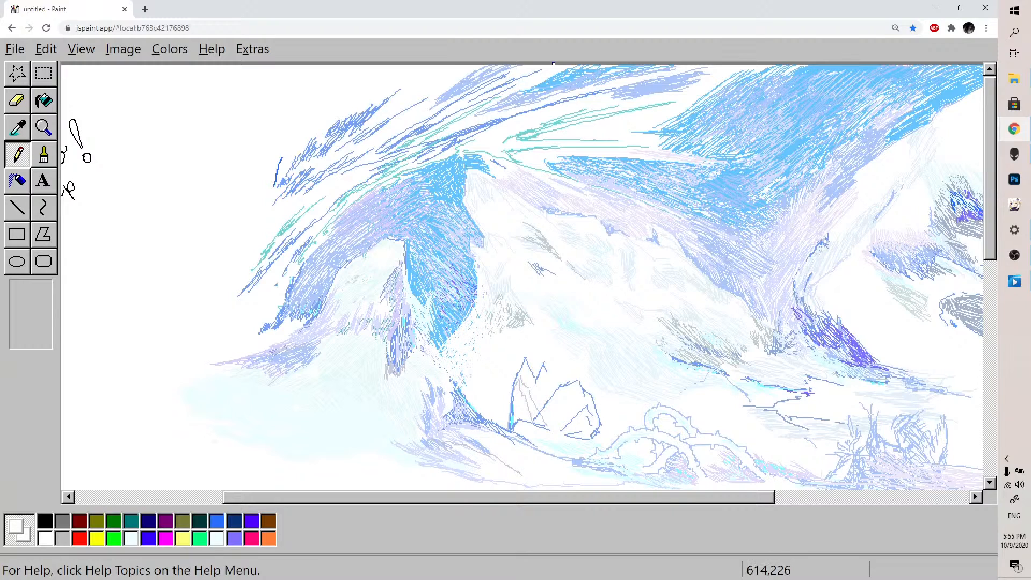
{"action": "left_click_drag", "start_coordinate": [461, 320], "coordinate": [464, 316]}
Sample the lavender-blue from the foreground slope and hatch the shaded face of the foreground rocks and the ground beneath them
{"action": "left_click", "coordinate": [234, 538]}
{"action": "left_click", "coordinate": [28, 131]}
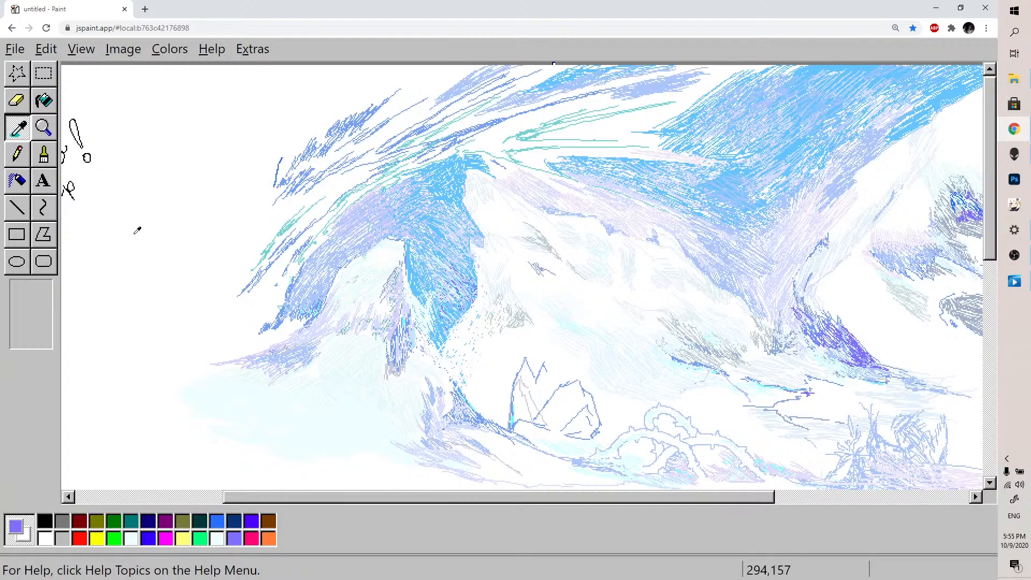
{"action": "left_click", "coordinate": [478, 441]}
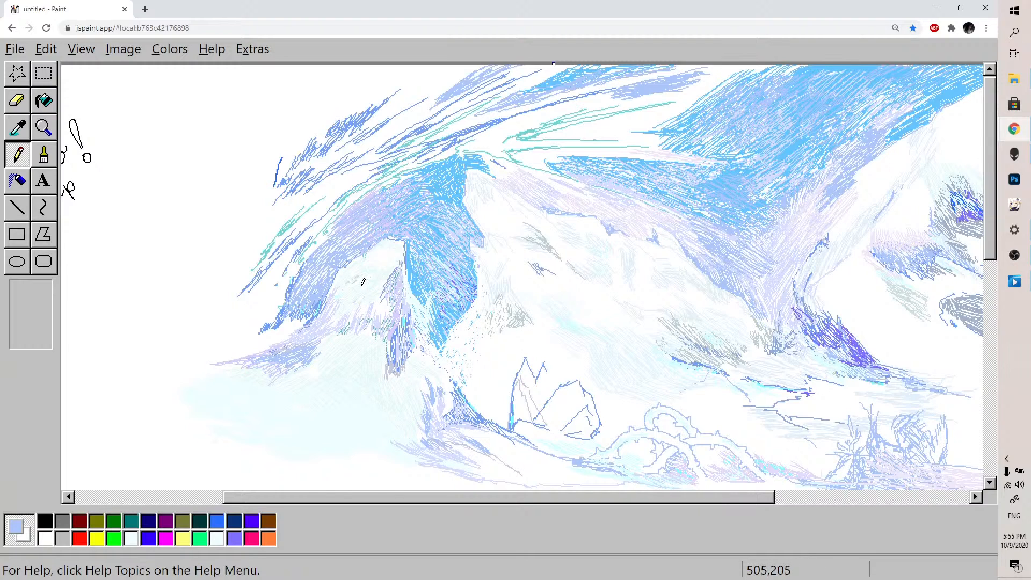
{"action": "scroll", "coordinate": [569, 497], "scroll_direction": "right", "scroll_amount": 2}
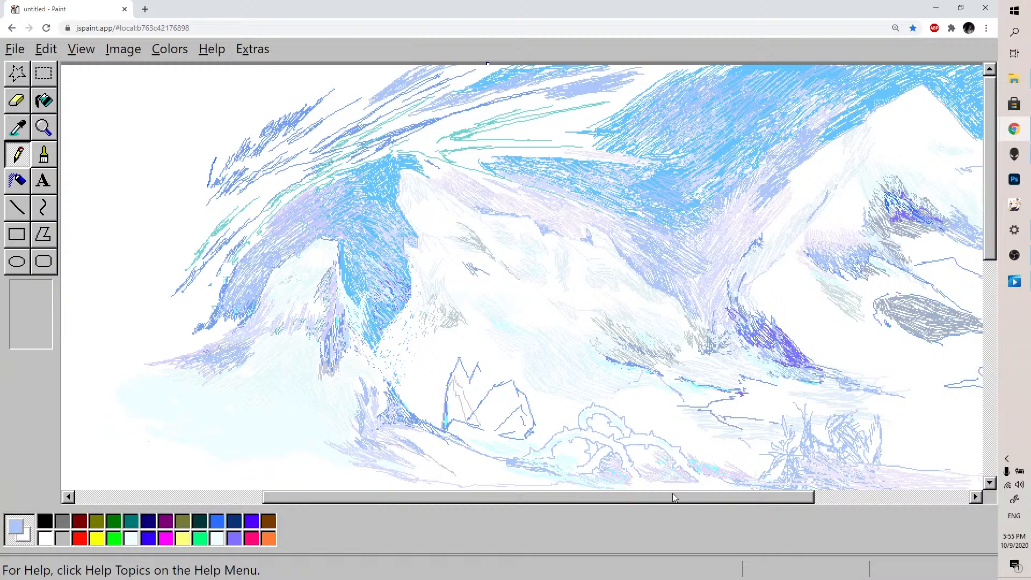
{"action": "scroll", "coordinate": [673, 496], "scroll_direction": "left", "scroll_amount": 1}
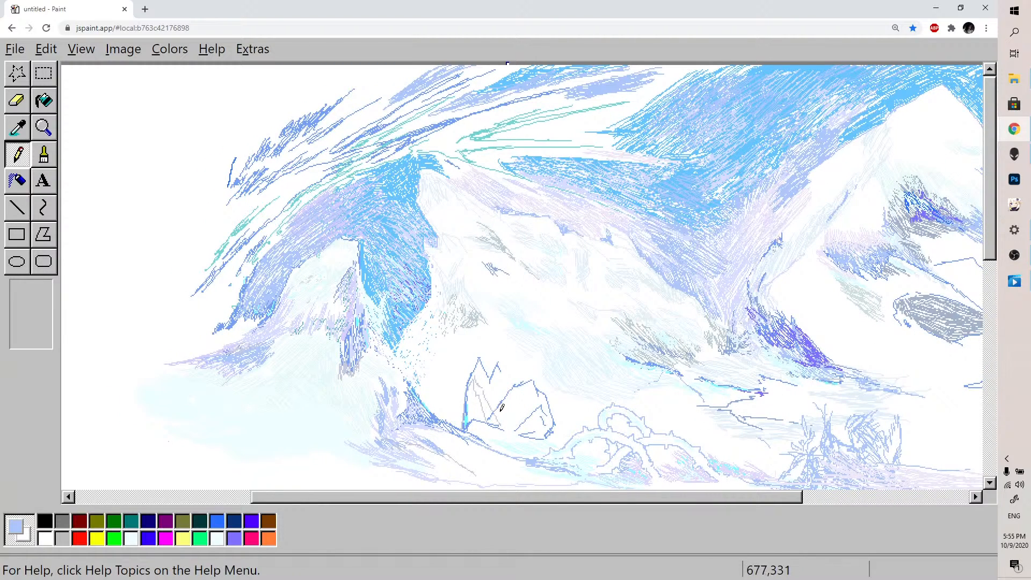
{"action": "mouse_move", "coordinate": [494, 411]}
{"action": "left_mouse_down"}
{"action": "mouse_move", "coordinate": [507, 413]}
{"action": "mouse_move", "coordinate": [509, 396]}
{"action": "mouse_move", "coordinate": [519, 408]}
{"action": "mouse_move", "coordinate": [516, 398]}
{"action": "left_mouse_up"}
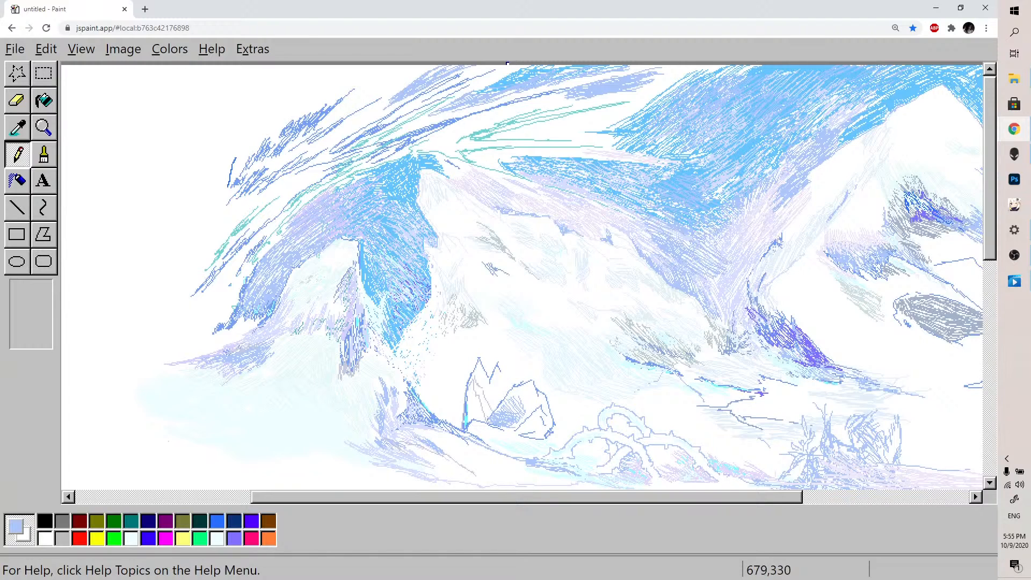
{"action": "mouse_move", "coordinate": [505, 408]}
{"action": "left_mouse_down"}
{"action": "mouse_move", "coordinate": [518, 408]}
{"action": "mouse_move", "coordinate": [459, 423]}
{"action": "mouse_move", "coordinate": [526, 436]}
{"action": "mouse_move", "coordinate": [506, 441]}
{"action": "mouse_move", "coordinate": [514, 450]}
{"action": "mouse_move", "coordinate": [502, 443]}
{"action": "mouse_move", "coordinate": [531, 449]}
{"action": "left_mouse_up"}
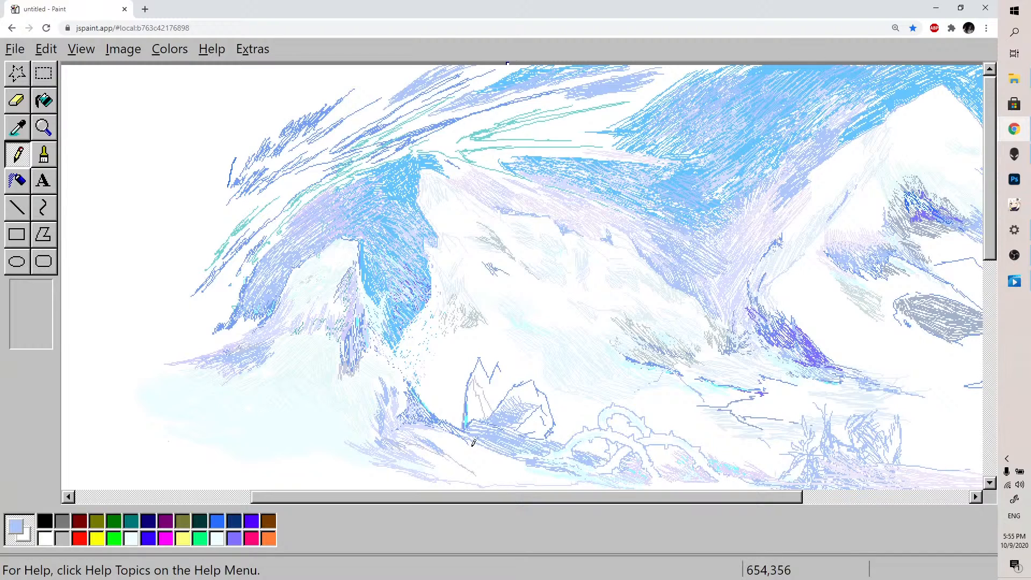
Sample the pale lavender near the foreground rocks for shading their left side
{"action": "left_click", "coordinate": [22, 127]}
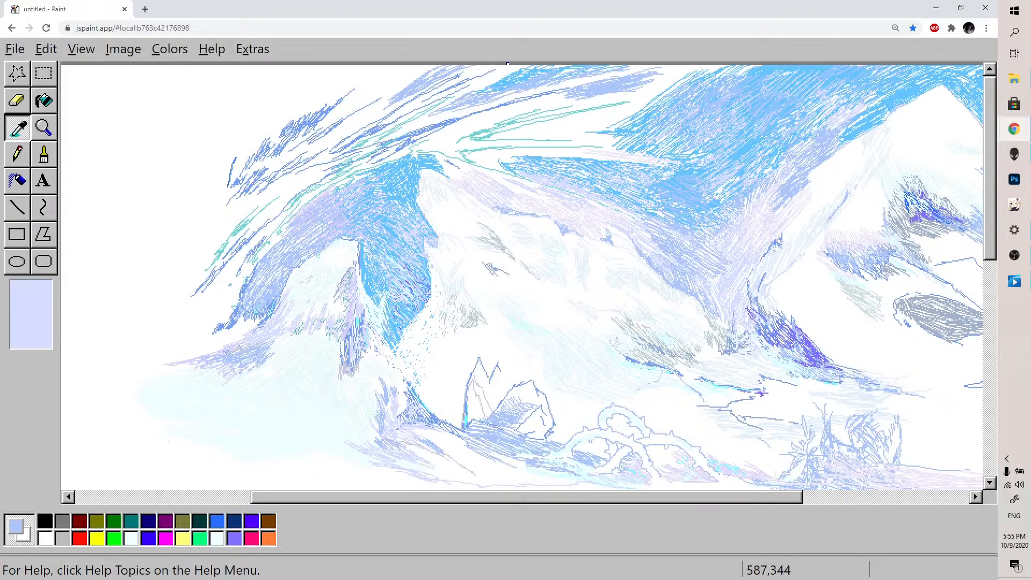
{"action": "left_click", "coordinate": [462, 421]}
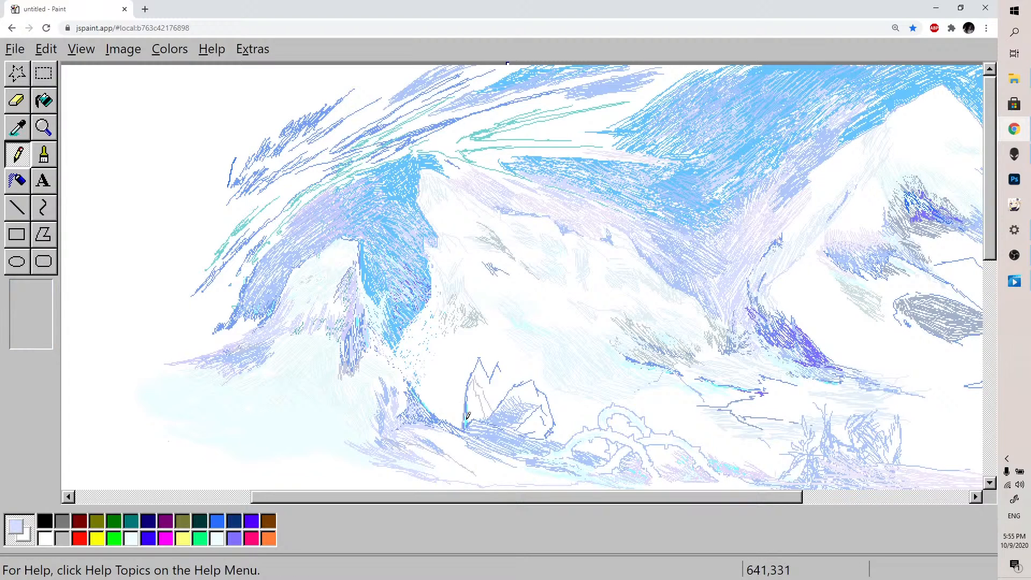
{"action": "left_click", "coordinate": [18, 129]}
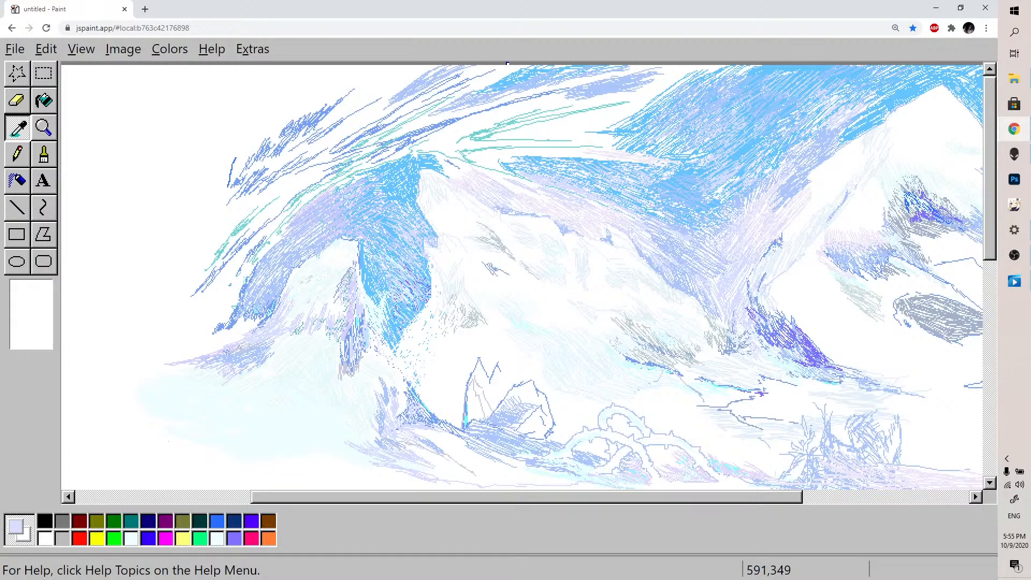
Erase the loose line beside the tall crystal's tip and pencil a small neighbouring crystal in sampled pale lavender
{"action": "left_click", "coordinate": [406, 443]}
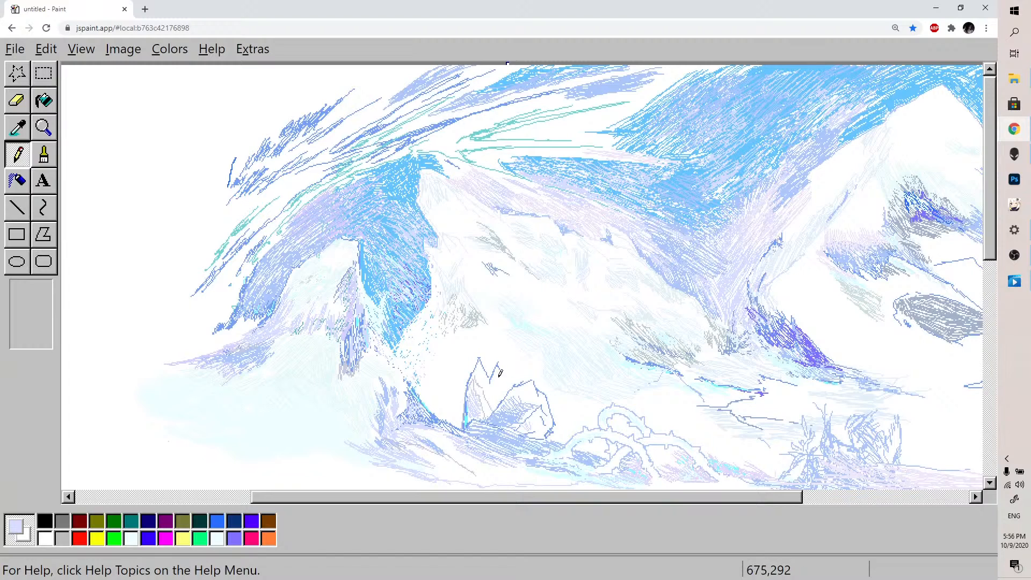
{"action": "left_click", "coordinate": [17, 101]}
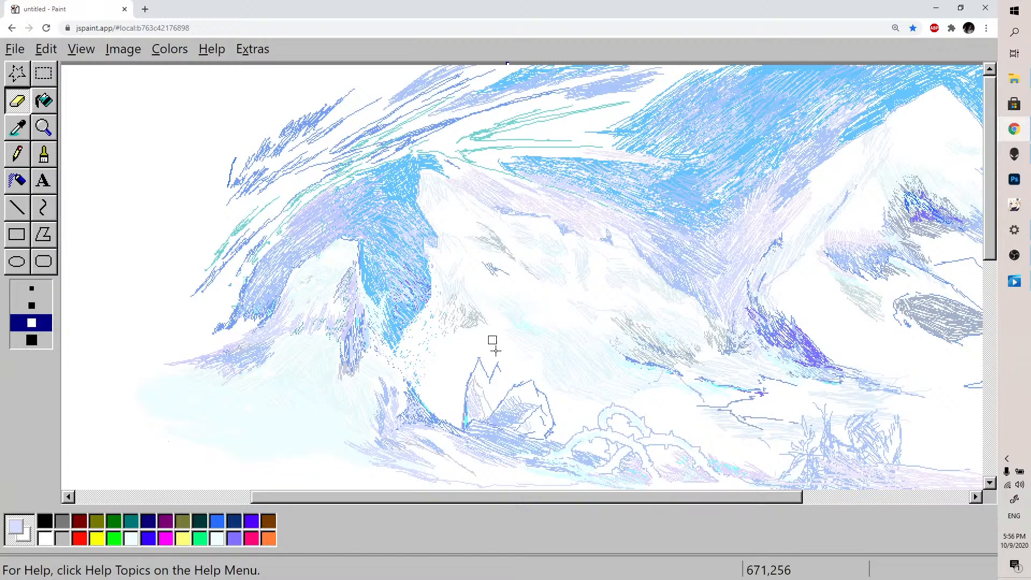
{"action": "left_click_drag", "start_coordinate": [502, 363], "coordinate": [495, 378]}
{"action": "left_click", "coordinate": [18, 154]}
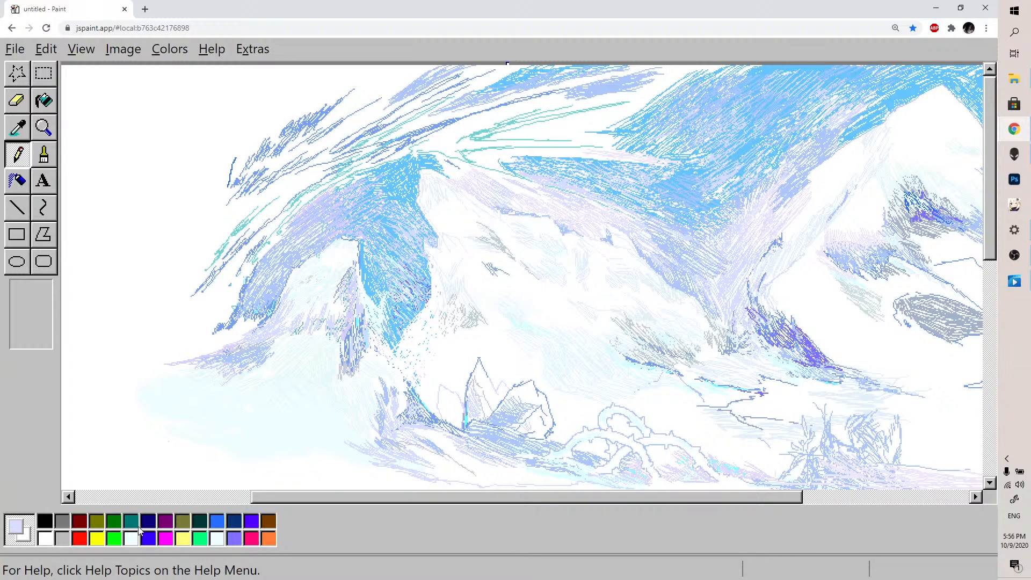
Shade the lower parts of the crystal cluster with cyan sampled from the drawing and violet accents
{"action": "left_click", "coordinate": [19, 129]}
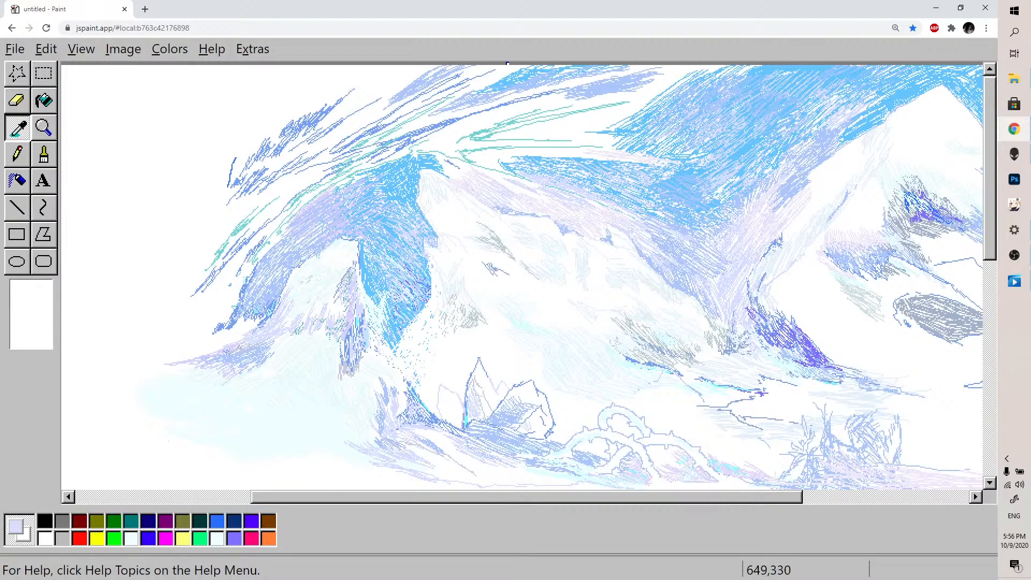
{"action": "left_click", "coordinate": [469, 413]}
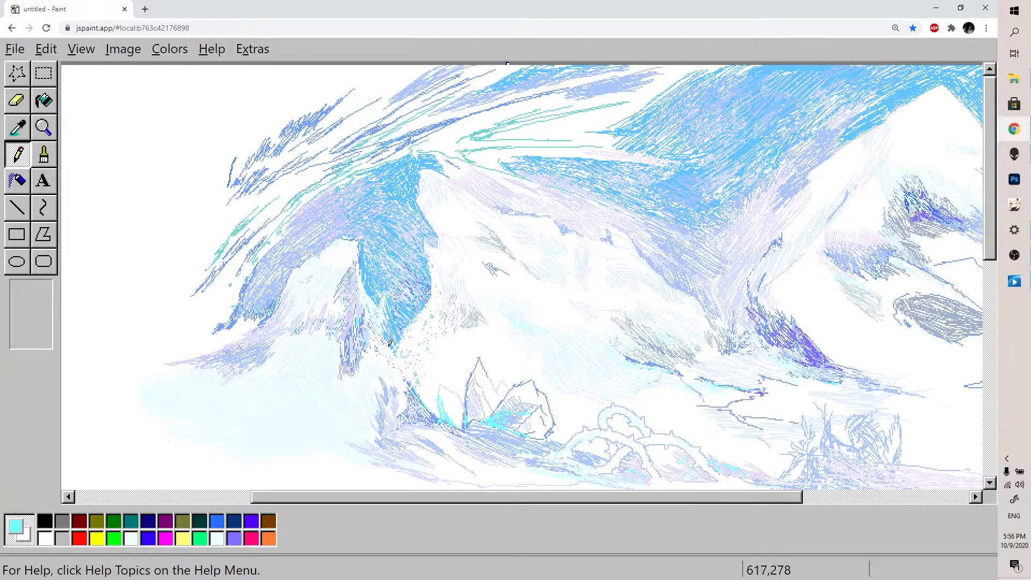
{"action": "left_click", "coordinate": [235, 538]}
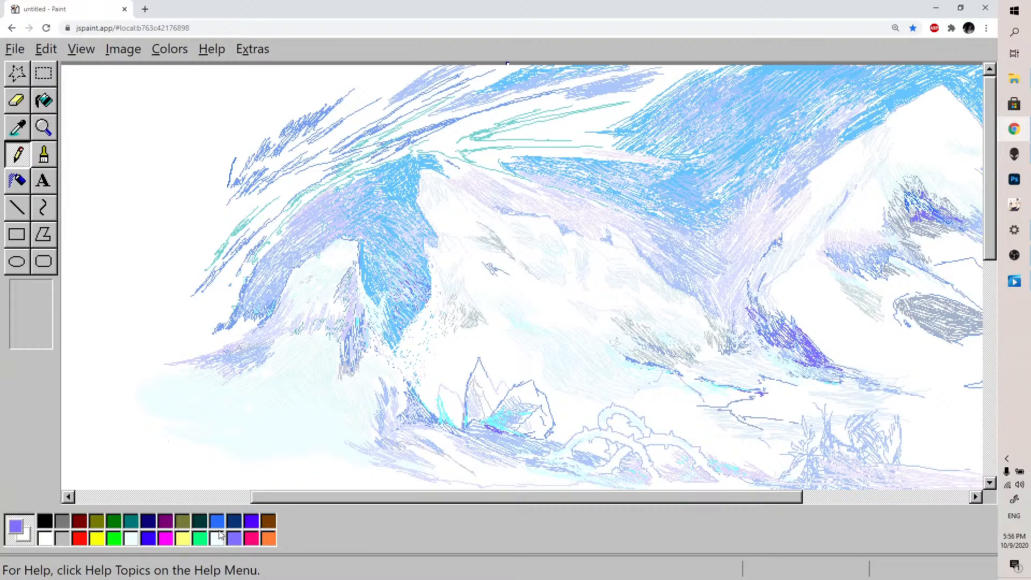
Change the violet swatch to RGB 224, 220, 249 and shade the crystals and the adjacent slope with it
{"action": "double_click", "coordinate": [231, 541]}
{"action": "left_click", "coordinate": [263, 267]}
{"action": "left_click", "coordinate": [260, 266]}
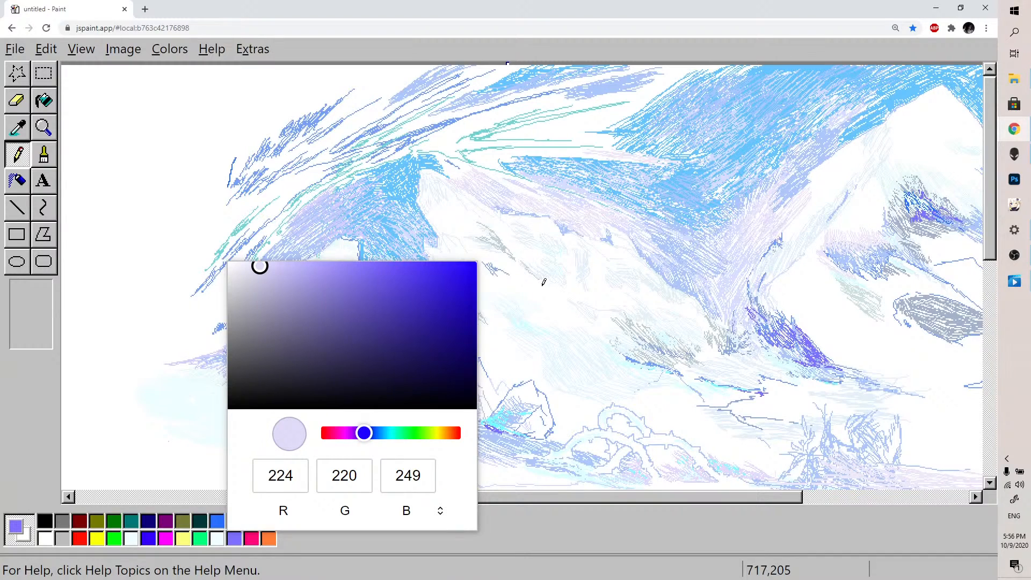
{"action": "left_click", "coordinate": [523, 422]}
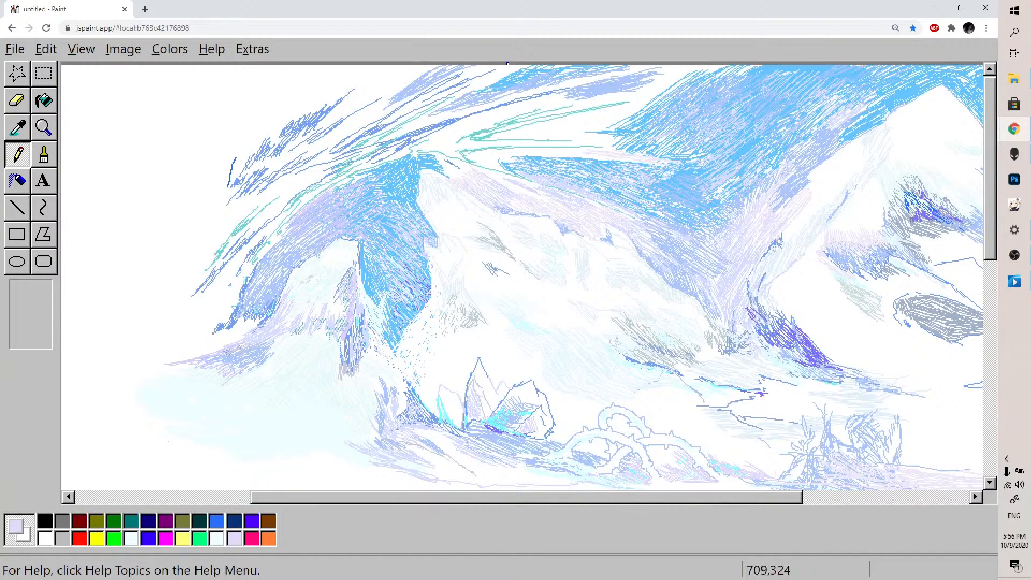
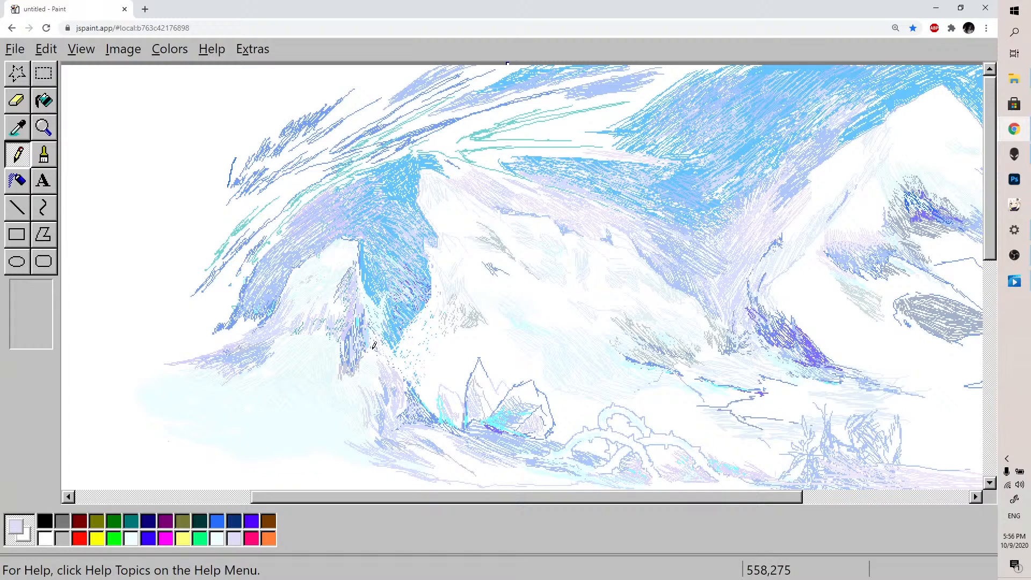
Shade the leftmost mountain with very pale cyan and hatch its outer slope in lavender sampled from the sky
{"action": "left_click", "coordinate": [134, 540]}
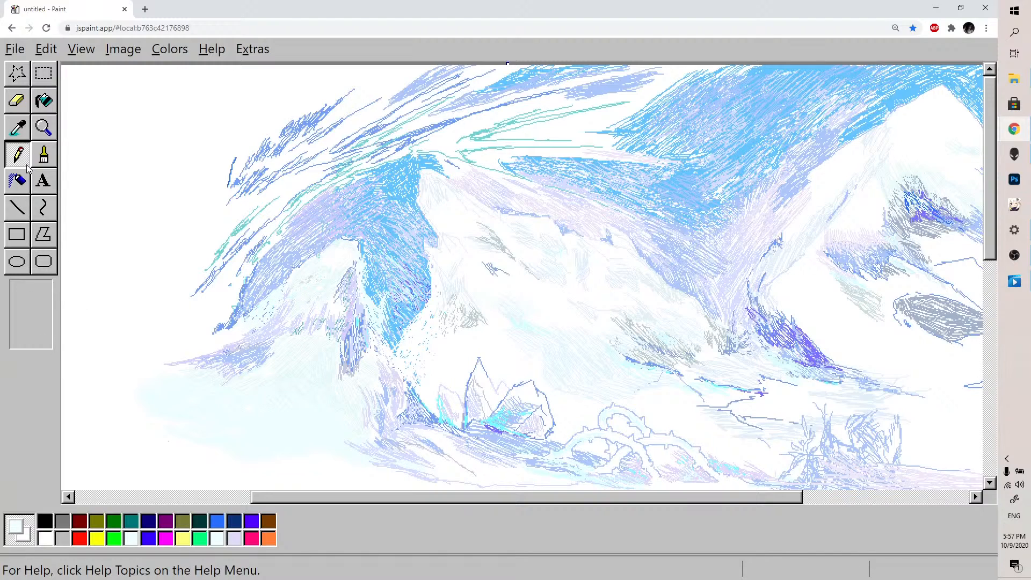
{"action": "left_click", "coordinate": [24, 135]}
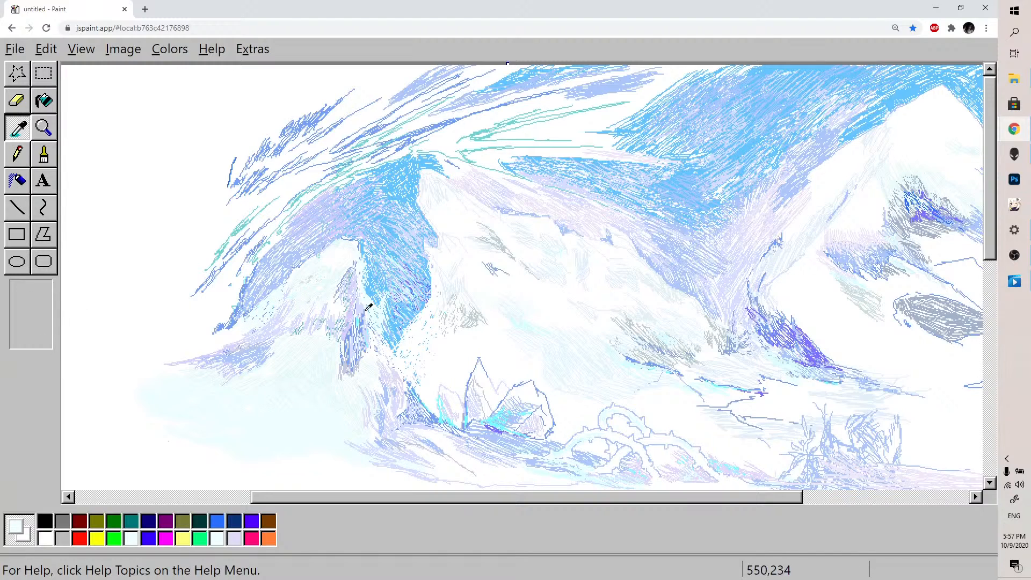
{"action": "left_click", "coordinate": [336, 210]}
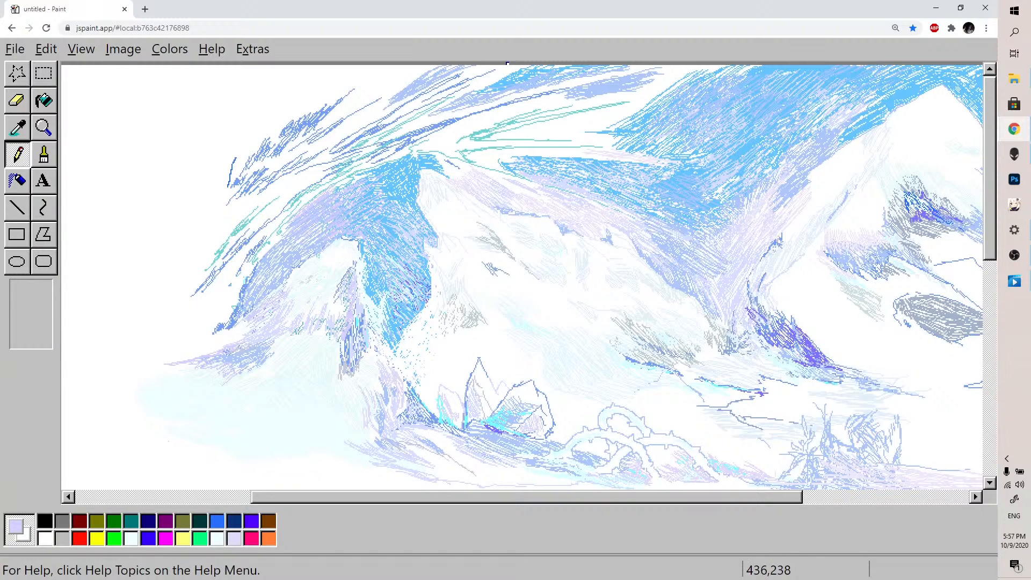
{"action": "mouse_move", "coordinate": [232, 335]}
{"action": "left_mouse_down"}
{"action": "mouse_move", "coordinate": [203, 345]}
{"action": "mouse_move", "coordinate": [265, 316]}
{"action": "mouse_move", "coordinate": [226, 337]}
{"action": "mouse_move", "coordinate": [212, 366]}
{"action": "left_mouse_up"}
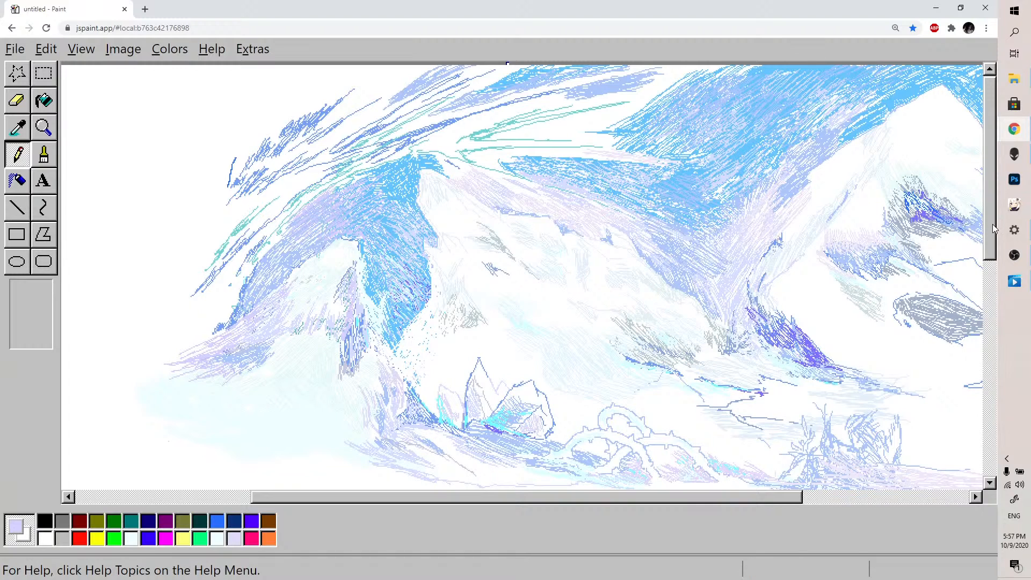
{"action": "mouse_move", "coordinate": [748, 496]}
{"action": "left_mouse_down"}
{"action": "mouse_move", "coordinate": [913, 496]}
{"action": "mouse_move", "coordinate": [746, 497]}
{"action": "left_mouse_up"}
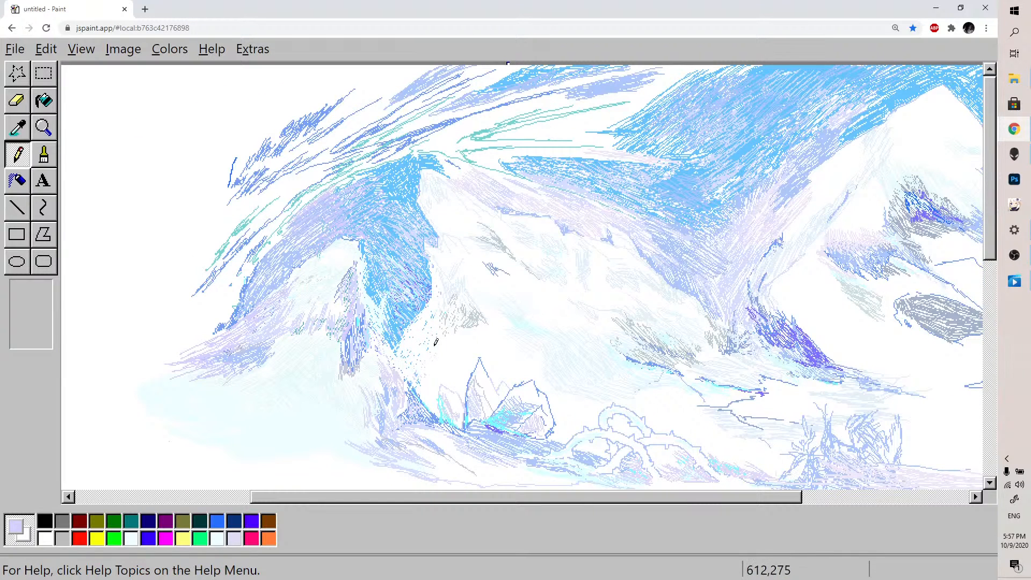
Trace the central mountain's silhouette with one magenta brush stroke and undo it
{"action": "left_click", "coordinate": [248, 537]}
{"action": "left_click", "coordinate": [42, 160]}
{"action": "mouse_move", "coordinate": [389, 352]}
{"action": "left_mouse_down"}
{"action": "mouse_move", "coordinate": [433, 278]}
{"action": "mouse_move", "coordinate": [423, 240]}
{"action": "mouse_move", "coordinate": [438, 242]}
{"action": "mouse_move", "coordinate": [441, 229]}
{"action": "mouse_move", "coordinate": [418, 194]}
{"action": "mouse_move", "coordinate": [422, 163]}
{"action": "mouse_move", "coordinate": [503, 209]}
{"action": "mouse_move", "coordinate": [557, 218]}
{"action": "mouse_move", "coordinate": [570, 234]}
{"action": "mouse_move", "coordinate": [609, 239]}
{"action": "mouse_move", "coordinate": [623, 227]}
{"action": "mouse_move", "coordinate": [717, 338]}
{"action": "left_mouse_up"}
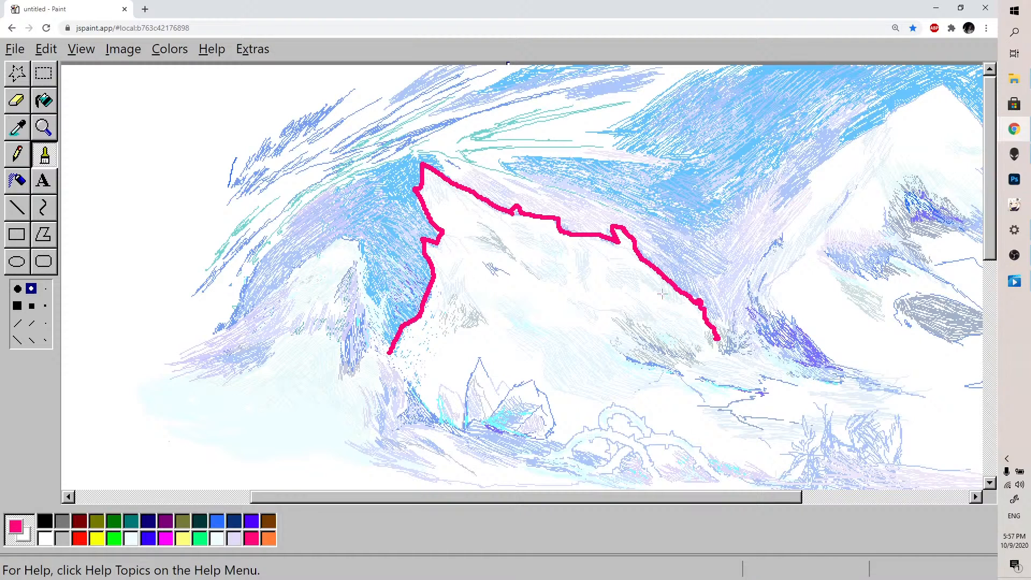
{"action": "key", "text": "ctrl+z"}
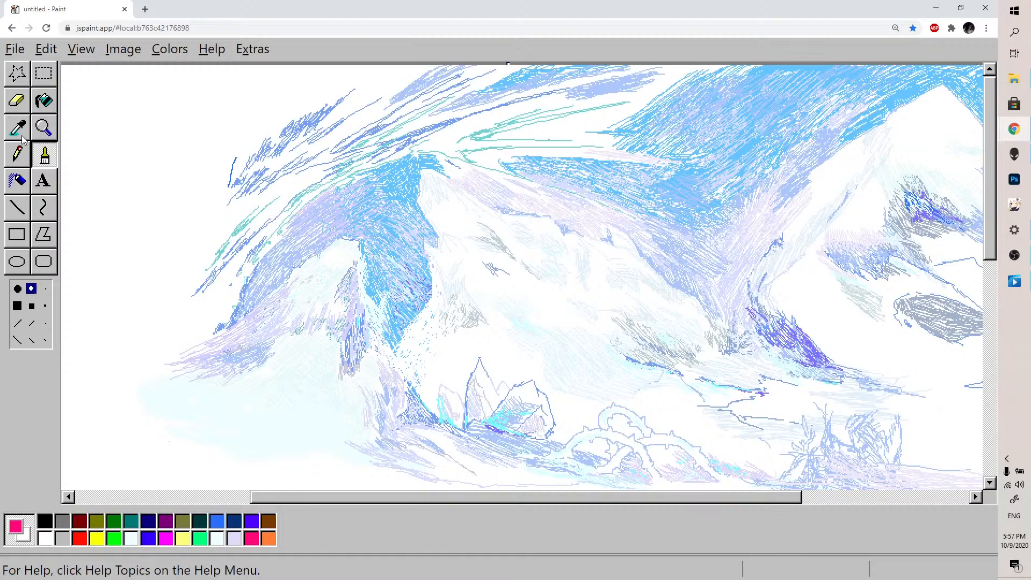
Pencil pale lavender streaks, sampled from the drawing, between the sky rays above the central mountain
{"action": "left_click", "coordinate": [19, 156]}
{"action": "scroll", "coordinate": [540, 272], "scroll_direction": "right", "scroll_amount": 3}
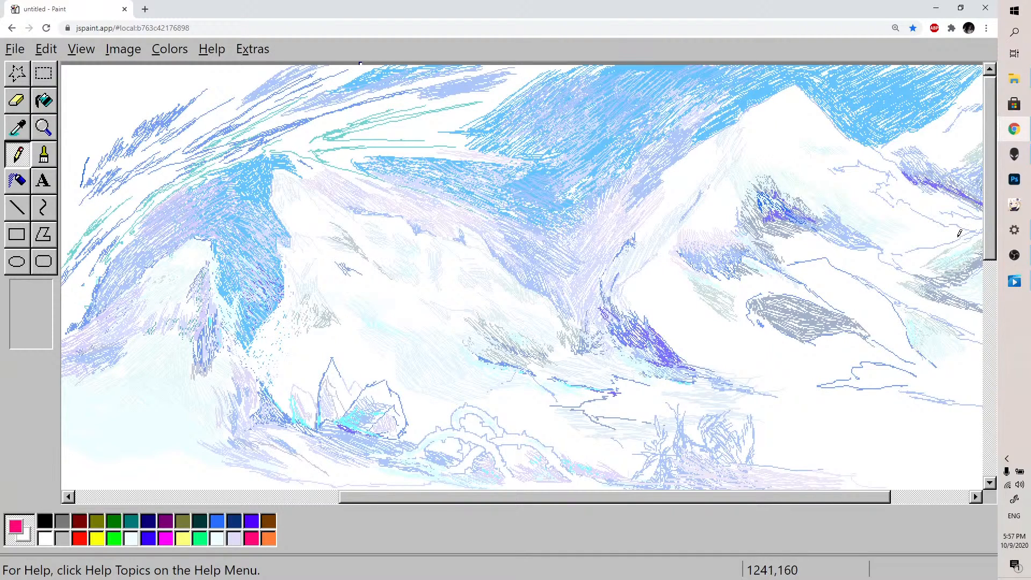
{"action": "scroll", "coordinate": [365, 140], "scroll_direction": "left", "scroll_amount": 2}
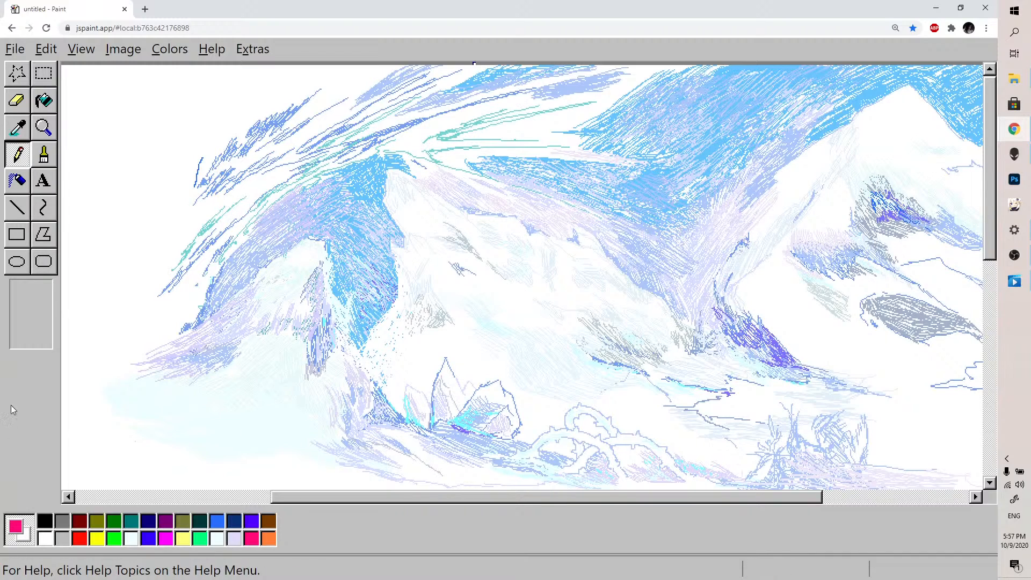
{"action": "left_click", "coordinate": [25, 133]}
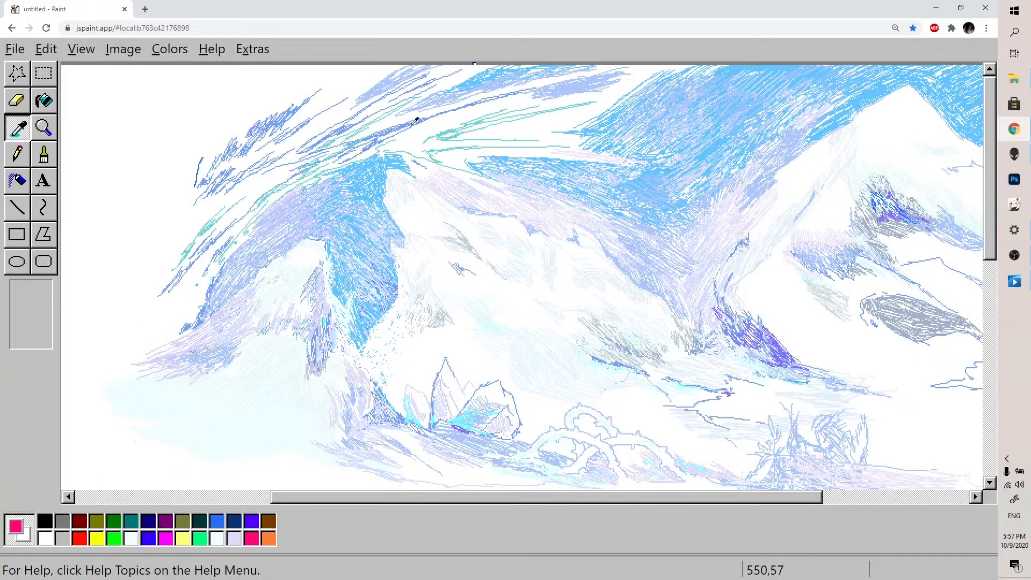
{"action": "left_click", "coordinate": [659, 174]}
{"action": "left_click_drag", "start_coordinate": [596, 108], "coordinate": [596, 106]}
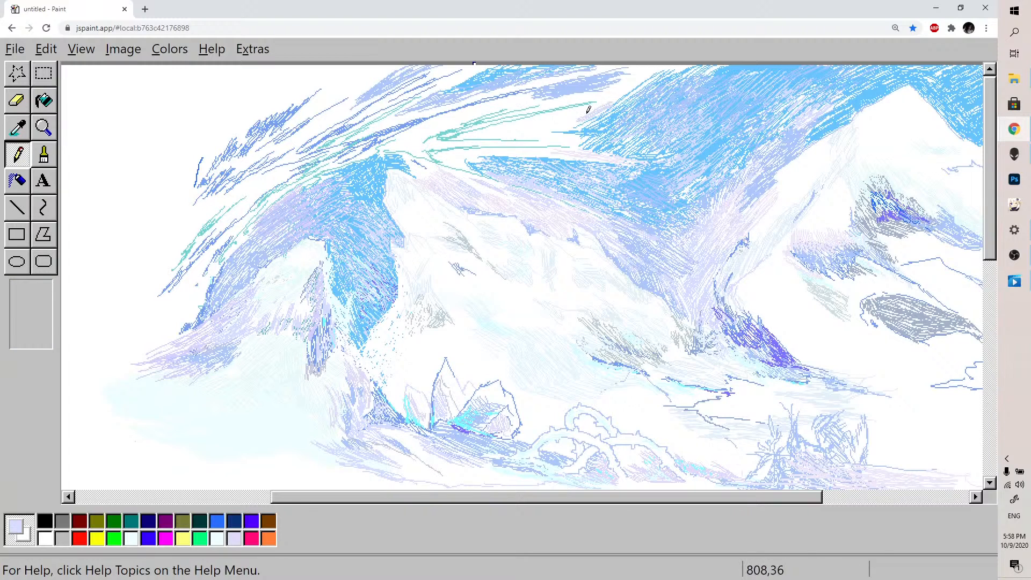
{"action": "left_click_drag", "start_coordinate": [504, 125], "coordinate": [575, 121]}
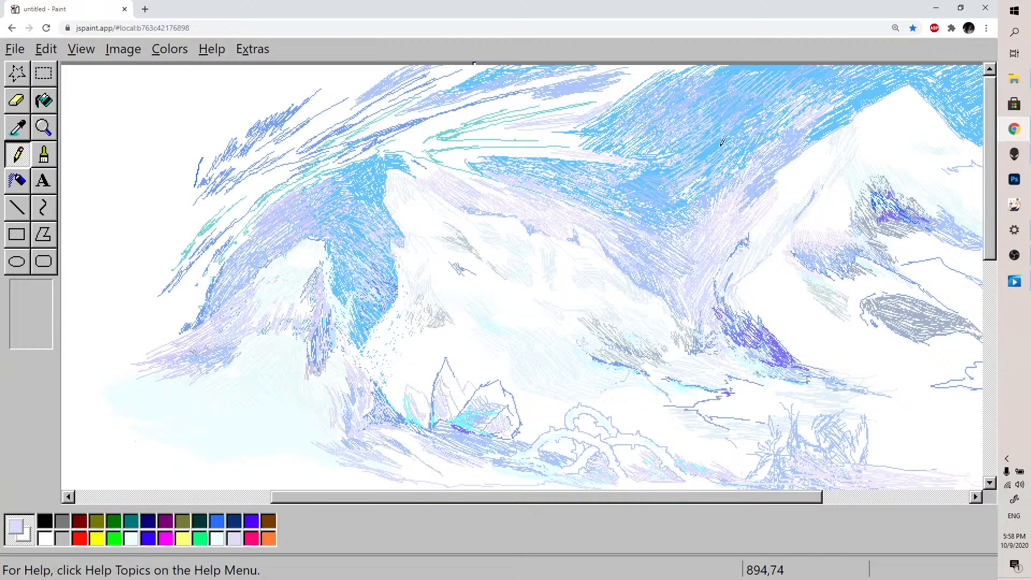
Hatch the green-edged sky rays and the sky beside the central peak in light blue sampled from the sky
{"action": "left_click", "coordinate": [18, 127]}
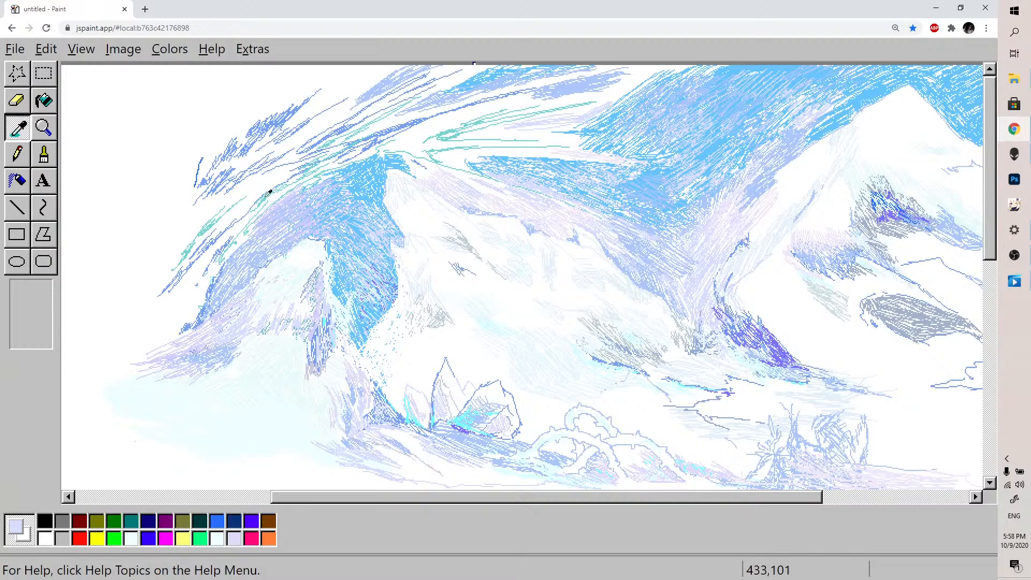
{"action": "left_click", "coordinate": [764, 67]}
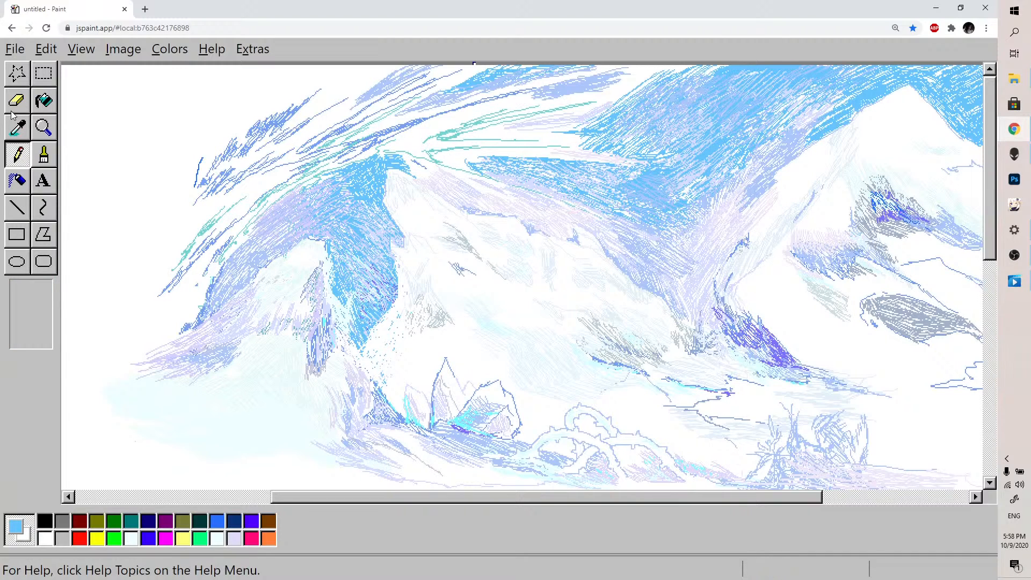
{"action": "left_click", "coordinate": [18, 127]}
{"action": "left_click", "coordinate": [872, 86]}
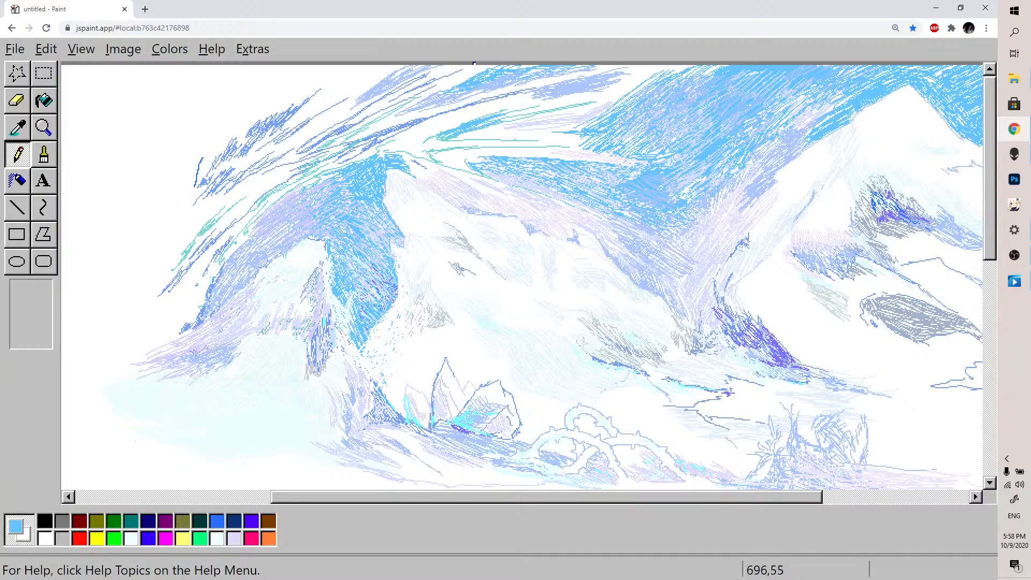
{"action": "mouse_move", "coordinate": [580, 107]}
{"action": "left_mouse_down"}
{"action": "mouse_move", "coordinate": [496, 130]}
{"action": "mouse_move", "coordinate": [616, 108]}
{"action": "mouse_move", "coordinate": [604, 109]}
{"action": "left_mouse_up"}
{"action": "left_click_drag", "start_coordinate": [531, 128], "coordinate": [562, 140]}
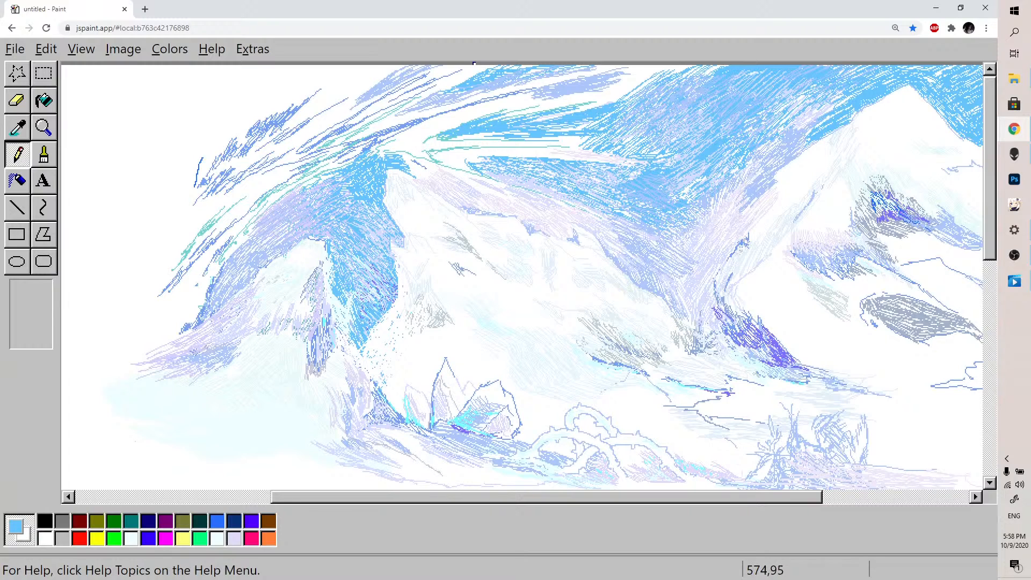
{"action": "left_click_drag", "start_coordinate": [352, 165], "coordinate": [342, 165]}
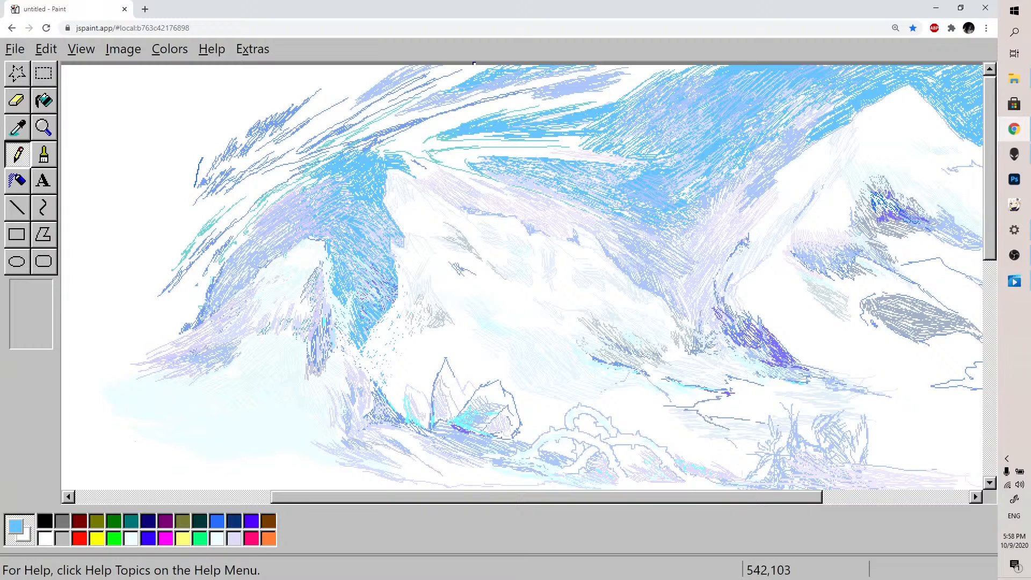
Fill the empty upper-left sky with dense diagonal light blue pencil hatching
{"action": "mouse_move", "coordinate": [244, 143]}
{"action": "left_mouse_down"}
{"action": "mouse_move", "coordinate": [274, 113]}
{"action": "mouse_move", "coordinate": [208, 164]}
{"action": "mouse_move", "coordinate": [267, 93]}
{"action": "mouse_move", "coordinate": [254, 131]}
{"action": "mouse_move", "coordinate": [303, 78]}
{"action": "mouse_move", "coordinate": [294, 102]}
{"action": "mouse_move", "coordinate": [338, 71]}
{"action": "mouse_move", "coordinate": [255, 129]}
{"action": "mouse_move", "coordinate": [276, 93]}
{"action": "mouse_move", "coordinate": [207, 158]}
{"action": "mouse_move", "coordinate": [221, 107]}
{"action": "mouse_move", "coordinate": [228, 120]}
{"action": "mouse_move", "coordinate": [275, 90]}
{"action": "mouse_move", "coordinate": [186, 148]}
{"action": "mouse_move", "coordinate": [212, 114]}
{"action": "mouse_move", "coordinate": [196, 126]}
{"action": "left_mouse_up"}
{"action": "mouse_move", "coordinate": [271, 89]}
{"action": "left_mouse_down"}
{"action": "mouse_move", "coordinate": [289, 86]}
{"action": "mouse_move", "coordinate": [279, 99]}
{"action": "mouse_move", "coordinate": [303, 69]}
{"action": "mouse_move", "coordinate": [219, 108]}
{"action": "mouse_move", "coordinate": [264, 97]}
{"action": "mouse_move", "coordinate": [217, 161]}
{"action": "mouse_move", "coordinate": [183, 187]}
{"action": "mouse_move", "coordinate": [174, 180]}
{"action": "mouse_move", "coordinate": [207, 130]}
{"action": "left_mouse_up"}
{"action": "mouse_move", "coordinate": [229, 96]}
{"action": "left_mouse_down"}
{"action": "mouse_move", "coordinate": [193, 125]}
{"action": "mouse_move", "coordinate": [258, 73]}
{"action": "mouse_move", "coordinate": [197, 113]}
{"action": "mouse_move", "coordinate": [244, 73]}
{"action": "mouse_move", "coordinate": [166, 140]}
{"action": "mouse_move", "coordinate": [221, 89]}
{"action": "mouse_move", "coordinate": [199, 100]}
{"action": "mouse_move", "coordinate": [153, 150]}
{"action": "mouse_move", "coordinate": [203, 131]}
{"action": "mouse_move", "coordinate": [165, 162]}
{"action": "mouse_move", "coordinate": [191, 163]}
{"action": "mouse_move", "coordinate": [114, 163]}
{"action": "mouse_move", "coordinate": [140, 159]}
{"action": "mouse_move", "coordinate": [166, 117]}
{"action": "mouse_move", "coordinate": [146, 111]}
{"action": "mouse_move", "coordinate": [97, 165]}
{"action": "mouse_move", "coordinate": [123, 177]}
{"action": "mouse_move", "coordinate": [199, 143]}
{"action": "mouse_move", "coordinate": [181, 190]}
{"action": "left_mouse_up"}
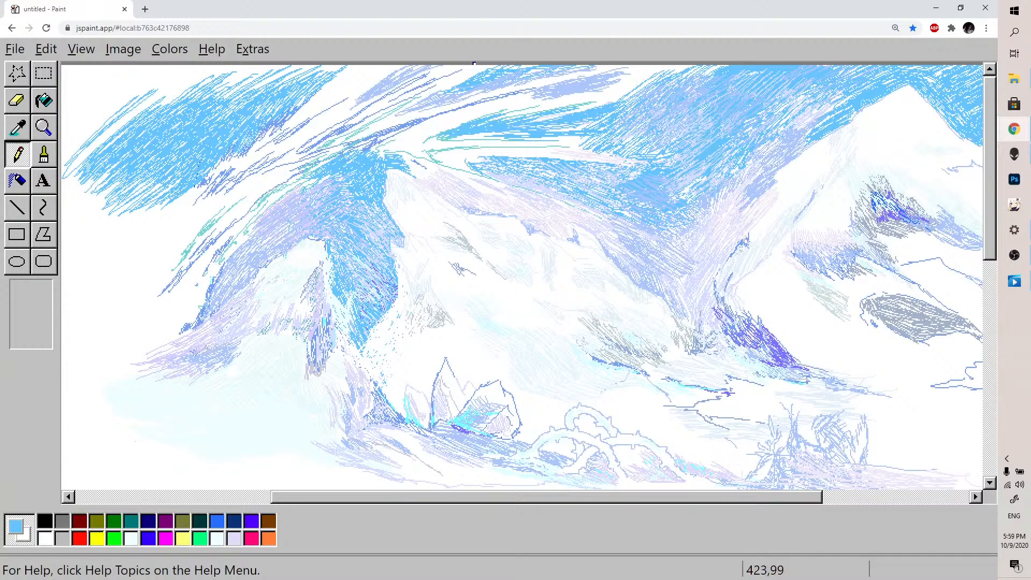
{"action": "left_click_drag", "start_coordinate": [160, 106], "coordinate": [215, 69]}
{"action": "mouse_move", "coordinate": [74, 161]}
{"action": "left_mouse_down"}
{"action": "mouse_move", "coordinate": [210, 68]}
{"action": "mouse_move", "coordinate": [63, 134]}
{"action": "mouse_move", "coordinate": [173, 79]}
{"action": "mouse_move", "coordinate": [68, 143]}
{"action": "mouse_move", "coordinate": [184, 62]}
{"action": "mouse_move", "coordinate": [85, 118]}
{"action": "mouse_move", "coordinate": [161, 65]}
{"action": "mouse_move", "coordinate": [113, 128]}
{"action": "mouse_move", "coordinate": [261, 81]}
{"action": "mouse_move", "coordinate": [109, 122]}
{"action": "mouse_move", "coordinate": [150, 98]}
{"action": "mouse_move", "coordinate": [125, 104]}
{"action": "mouse_move", "coordinate": [140, 88]}
{"action": "mouse_move", "coordinate": [242, 94]}
{"action": "mouse_move", "coordinate": [307, 71]}
{"action": "mouse_move", "coordinate": [159, 108]}
{"action": "mouse_move", "coordinate": [176, 96]}
{"action": "left_mouse_up"}
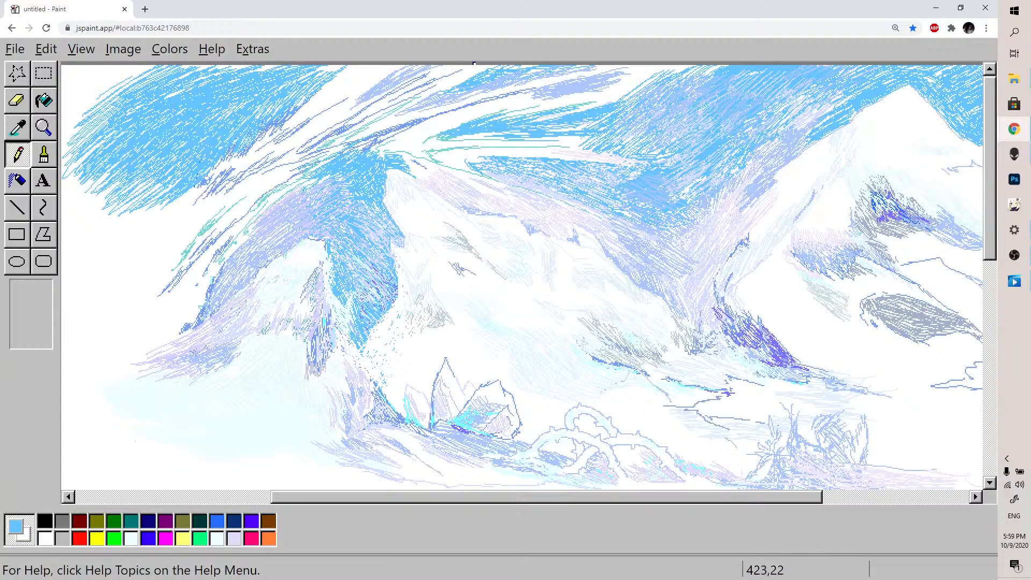
{"action": "left_click_drag", "start_coordinate": [251, 66], "coordinate": [273, 62]}
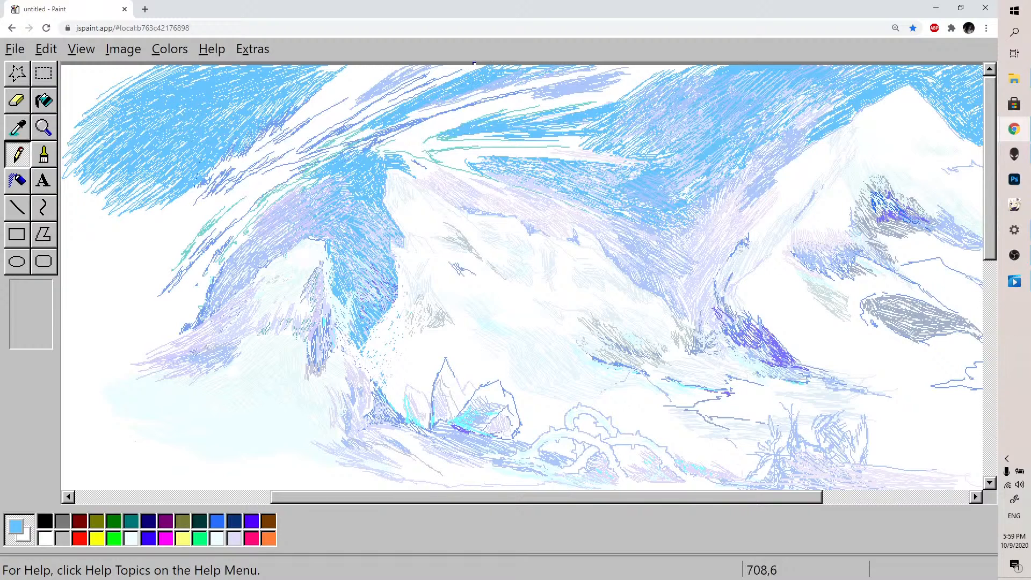
Fill the gaps between the sweeping streaks along the sky's upper edge with light blue pencil strokes
{"action": "mouse_move", "coordinate": [532, 73]}
{"action": "left_mouse_down"}
{"action": "mouse_move", "coordinate": [503, 87]}
{"action": "mouse_move", "coordinate": [543, 79]}
{"action": "left_mouse_up"}
{"action": "mouse_move", "coordinate": [362, 84]}
{"action": "left_mouse_down"}
{"action": "mouse_move", "coordinate": [394, 70]}
{"action": "mouse_move", "coordinate": [287, 131]}
{"action": "mouse_move", "coordinate": [389, 84]}
{"action": "left_mouse_up"}
{"action": "left_click_drag", "start_coordinate": [299, 124], "coordinate": [285, 136]}
{"action": "mouse_move", "coordinate": [345, 80]}
{"action": "left_mouse_down"}
{"action": "mouse_move", "coordinate": [333, 88]}
{"action": "mouse_move", "coordinate": [354, 78]}
{"action": "mouse_move", "coordinate": [313, 109]}
{"action": "left_mouse_up"}
{"action": "left_click_drag", "start_coordinate": [350, 85], "coordinate": [369, 67]}
{"action": "left_click_drag", "start_coordinate": [331, 100], "coordinate": [310, 111]}
{"action": "left_click_drag", "start_coordinate": [390, 68], "coordinate": [328, 101]}
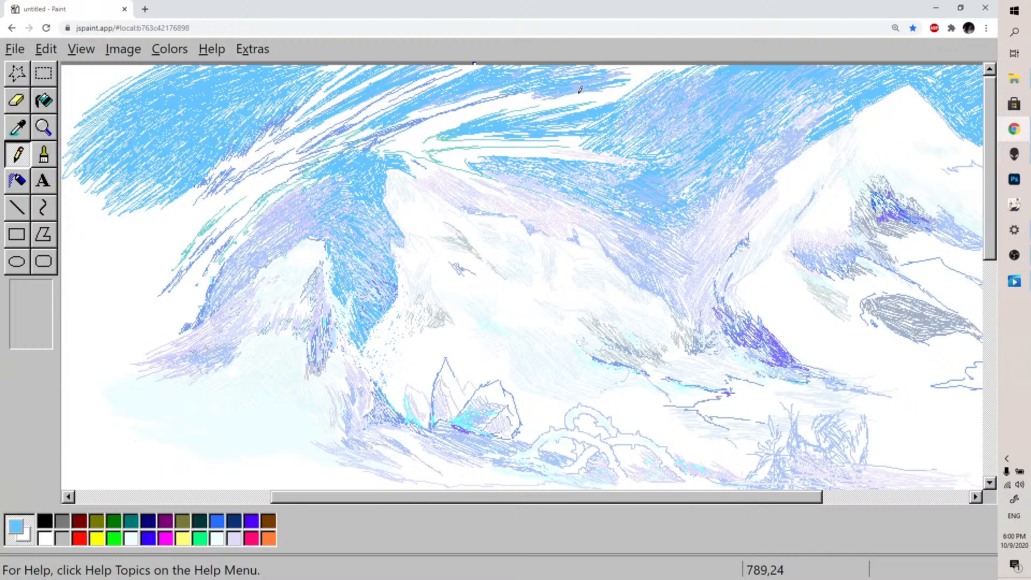
{"action": "left_click_drag", "start_coordinate": [606, 82], "coordinate": [651, 67]}
{"action": "mouse_move", "coordinate": [571, 71]}
{"action": "left_mouse_down"}
{"action": "mouse_move", "coordinate": [653, 67]}
{"action": "mouse_move", "coordinate": [629, 67]}
{"action": "left_mouse_up"}
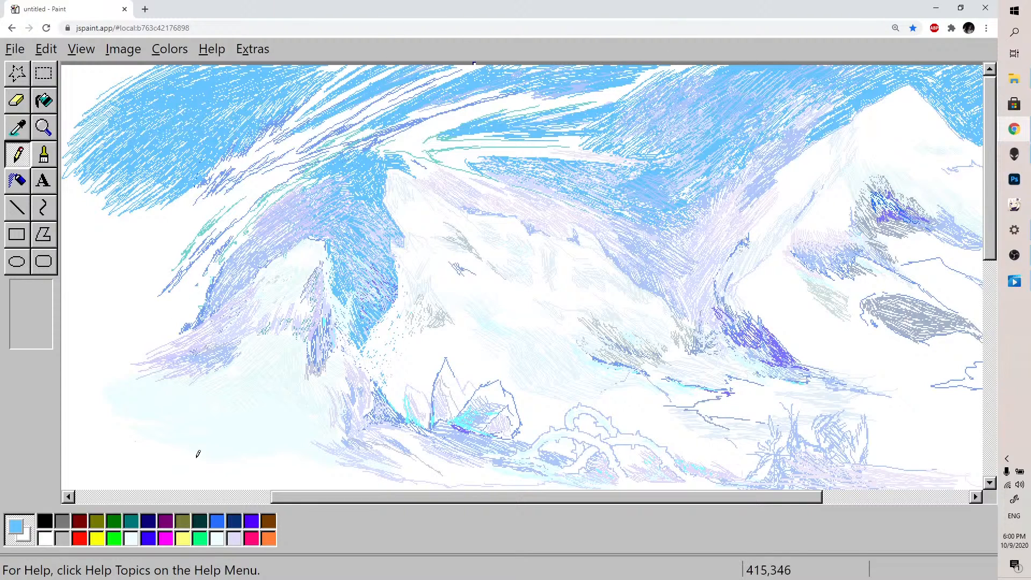
Layer pale lavender pencil strokes over the blue streaks along the sky's upper edge
{"action": "left_click", "coordinate": [235, 539]}
{"action": "mouse_move", "coordinate": [633, 73]}
{"action": "left_mouse_down"}
{"action": "mouse_move", "coordinate": [644, 79]}
{"action": "mouse_move", "coordinate": [591, 77]}
{"action": "mouse_move", "coordinate": [680, 57]}
{"action": "left_mouse_up"}
{"action": "mouse_move", "coordinate": [538, 67]}
{"action": "left_mouse_down"}
{"action": "mouse_move", "coordinate": [562, 66]}
{"action": "mouse_move", "coordinate": [481, 67]}
{"action": "mouse_move", "coordinate": [475, 78]}
{"action": "left_mouse_up"}
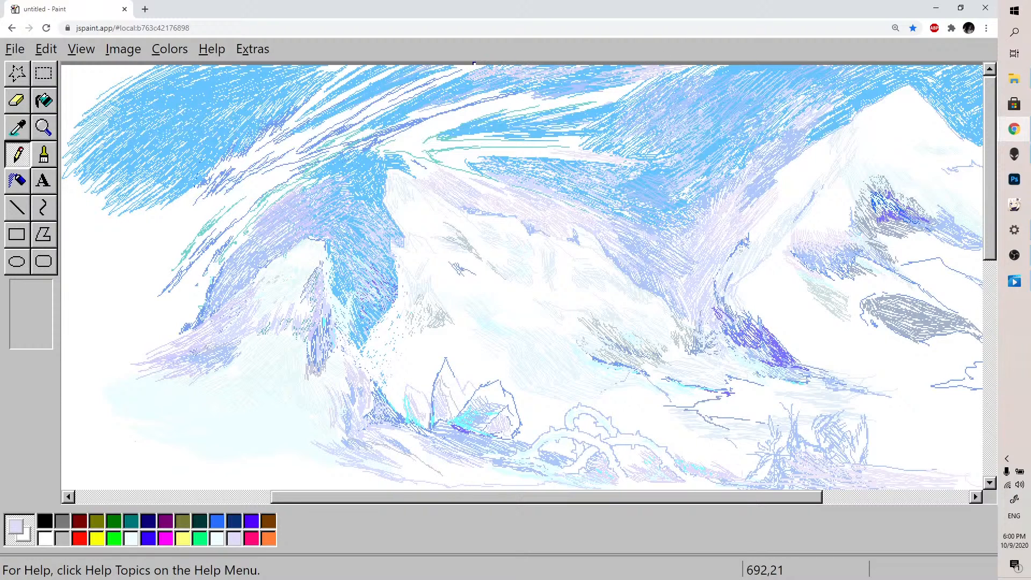
{"action": "mouse_move", "coordinate": [541, 72]}
{"action": "left_mouse_down"}
{"action": "mouse_move", "coordinate": [555, 72]}
{"action": "mouse_move", "coordinate": [524, 80]}
{"action": "mouse_move", "coordinate": [460, 67]}
{"action": "left_mouse_up"}
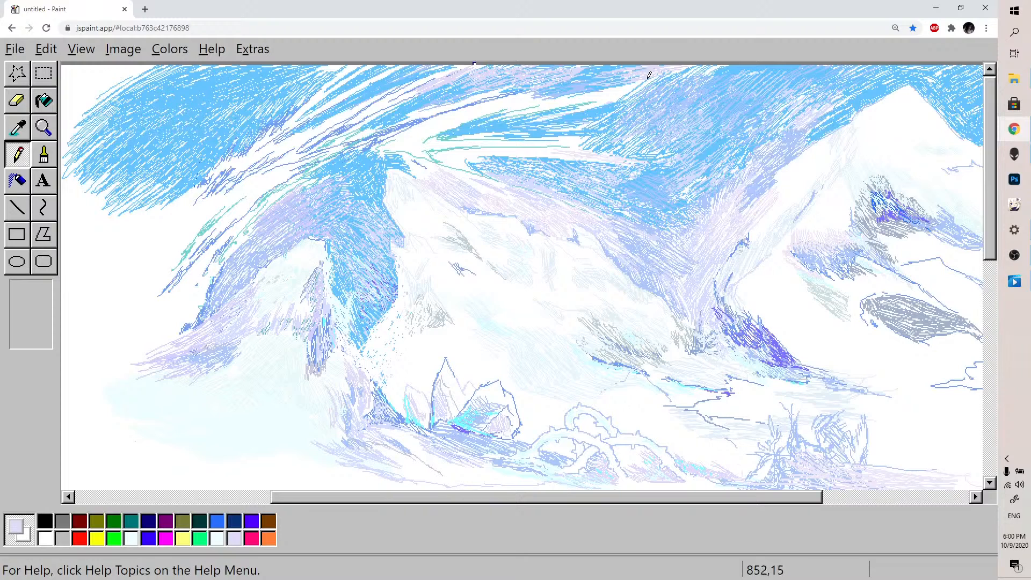
{"action": "left_click_drag", "start_coordinate": [621, 66], "coordinate": [608, 72]}
{"action": "mouse_move", "coordinate": [676, 83]}
{"action": "left_mouse_down"}
{"action": "mouse_move", "coordinate": [715, 70]}
{"action": "mouse_move", "coordinate": [628, 90]}
{"action": "left_mouse_up"}
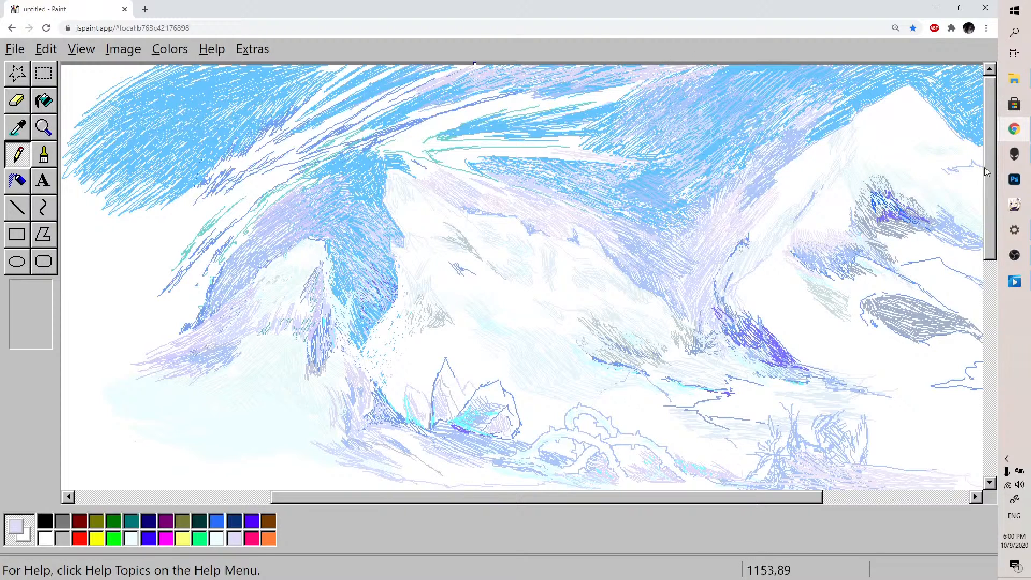
{"action": "left_click_drag", "start_coordinate": [723, 68], "coordinate": [743, 64]}
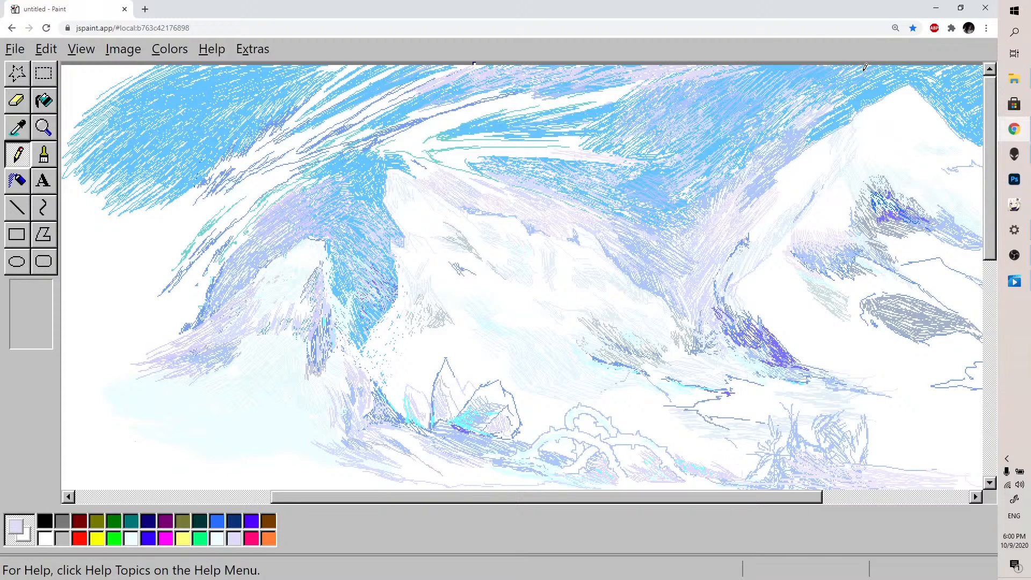
Hatch the lower edge of the upper-left blue sky in pale lavender and add a small bright blue accent over it
{"action": "mouse_move", "coordinate": [166, 168]}
{"action": "left_mouse_down"}
{"action": "mouse_move", "coordinate": [133, 194]}
{"action": "mouse_move", "coordinate": [160, 186]}
{"action": "mouse_move", "coordinate": [164, 200]}
{"action": "mouse_move", "coordinate": [96, 222]}
{"action": "mouse_move", "coordinate": [126, 227]}
{"action": "mouse_move", "coordinate": [80, 210]}
{"action": "mouse_move", "coordinate": [110, 174]}
{"action": "mouse_move", "coordinate": [68, 212]}
{"action": "left_mouse_up"}
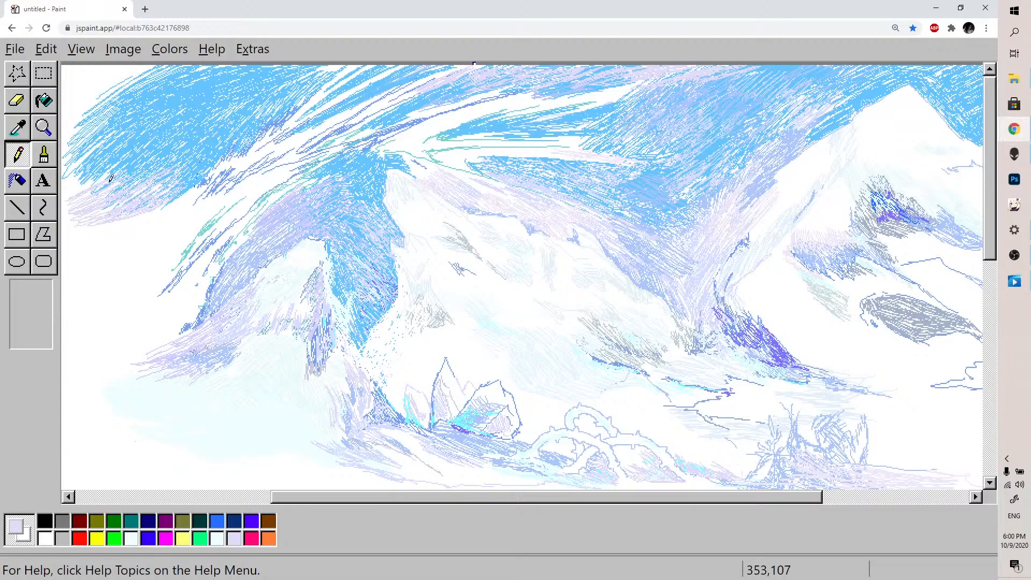
{"action": "left_click", "coordinate": [217, 521]}
{"action": "mouse_move", "coordinate": [97, 188]}
{"action": "left_mouse_down"}
{"action": "mouse_move", "coordinate": [84, 197]}
{"action": "mouse_move", "coordinate": [127, 183]}
{"action": "mouse_move", "coordinate": [117, 197]}
{"action": "mouse_move", "coordinate": [169, 194]}
{"action": "mouse_move", "coordinate": [156, 180]}
{"action": "mouse_move", "coordinate": [114, 198]}
{"action": "left_mouse_up"}
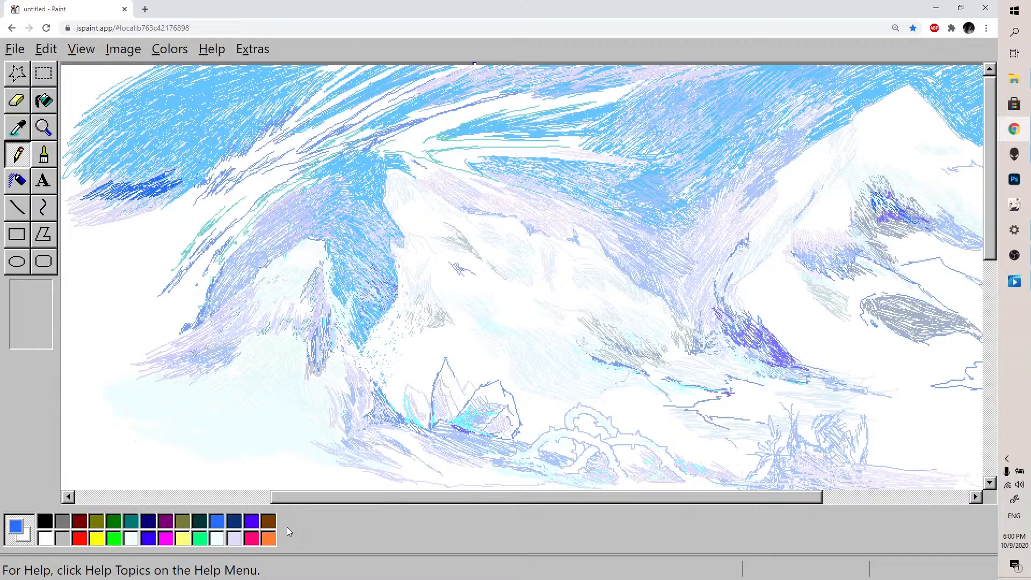
Lighten the bright blue swatch to a pale periwinkle and hatch it over the bright blue accent and the sky around it
{"action": "double_click", "coordinate": [217, 522]}
{"action": "mouse_move", "coordinate": [242, 270]}
{"action": "left_mouse_down"}
{"action": "mouse_move", "coordinate": [246, 249]}
{"action": "mouse_move", "coordinate": [260, 249]}
{"action": "left_mouse_up"}
{"action": "left_click", "coordinate": [116, 190]}
{"action": "mouse_move", "coordinate": [121, 196]}
{"action": "left_mouse_down"}
{"action": "mouse_move", "coordinate": [158, 180]}
{"action": "mouse_move", "coordinate": [146, 192]}
{"action": "mouse_move", "coordinate": [137, 179]}
{"action": "mouse_move", "coordinate": [116, 185]}
{"action": "mouse_move", "coordinate": [155, 160]}
{"action": "mouse_move", "coordinate": [175, 181]}
{"action": "left_mouse_up"}
{"action": "left_click_drag", "start_coordinate": [142, 144], "coordinate": [118, 146]}
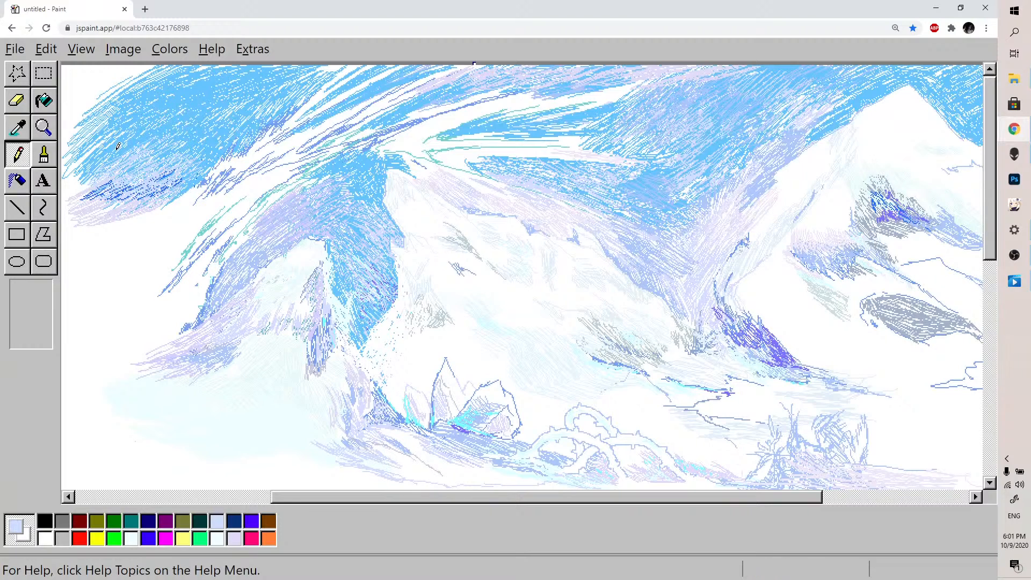
Lighten the violet swatch to RGB 237, 233, 247 and layer it over the blue accent and nearby sky
{"action": "left_click", "coordinate": [253, 522]}
{"action": "double_click", "coordinate": [258, 524]}
{"action": "left_click_drag", "start_coordinate": [322, 247], "coordinate": [262, 254]}
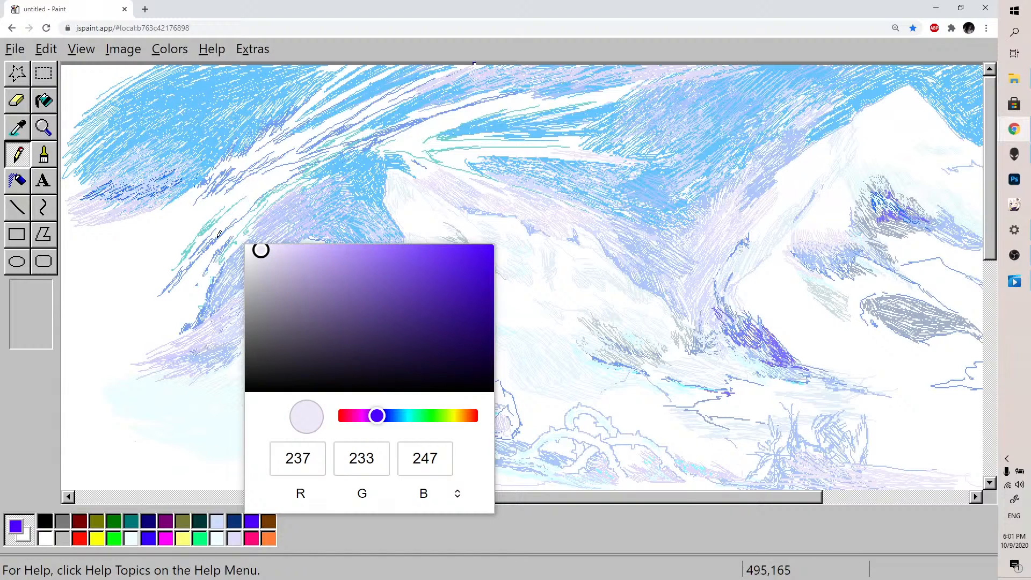
{"action": "left_click", "coordinate": [110, 191]}
{"action": "mouse_move", "coordinate": [113, 198]}
{"action": "left_mouse_down"}
{"action": "mouse_move", "coordinate": [161, 176]}
{"action": "mouse_move", "coordinate": [157, 186]}
{"action": "mouse_move", "coordinate": [170, 162]}
{"action": "mouse_move", "coordinate": [117, 194]}
{"action": "mouse_move", "coordinate": [167, 150]}
{"action": "left_mouse_up"}
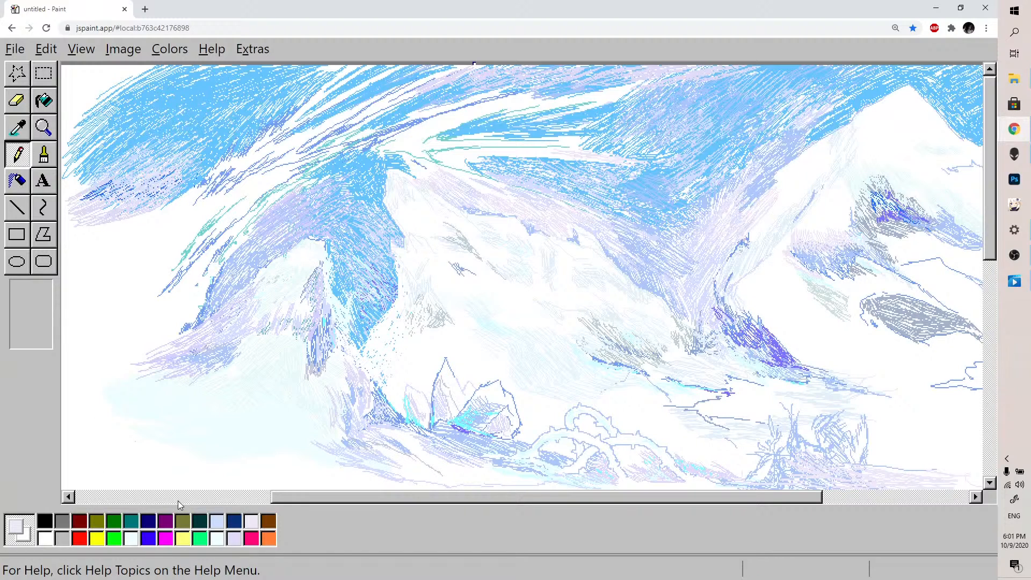
Change the magenta swatch to pale pink, RGB 255, 204, 255, and the blue-violet swatch to pale lavender, RGB 235, 229, 255
{"action": "double_click", "coordinate": [165, 538]}
{"action": "left_click", "coordinate": [209, 266]}
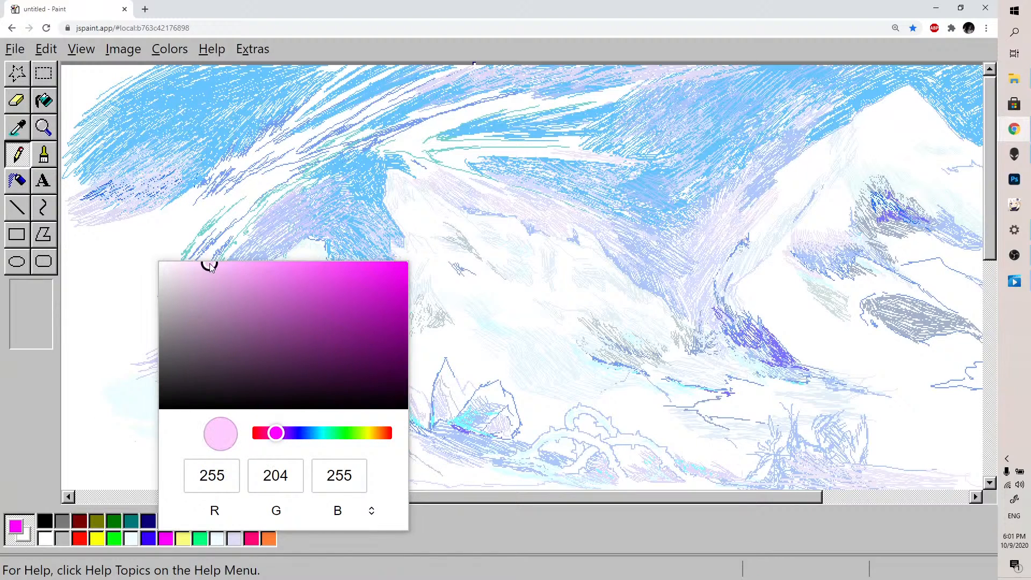
{"action": "double_click", "coordinate": [149, 542]}
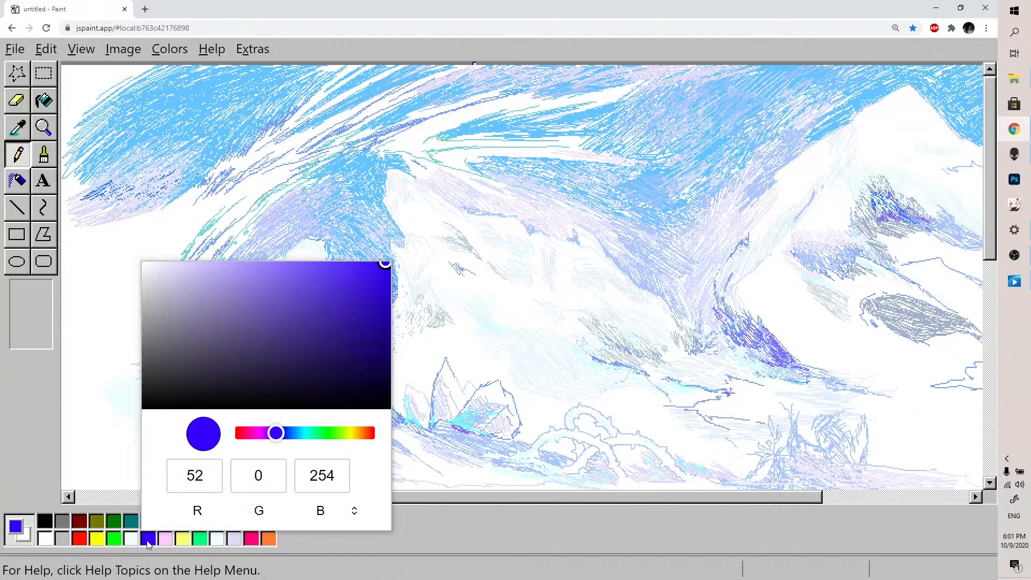
{"action": "mouse_move", "coordinate": [195, 271]}
{"action": "left_mouse_down"}
{"action": "mouse_move", "coordinate": [198, 263]}
{"action": "mouse_move", "coordinate": [167, 265]}
{"action": "left_mouse_up"}
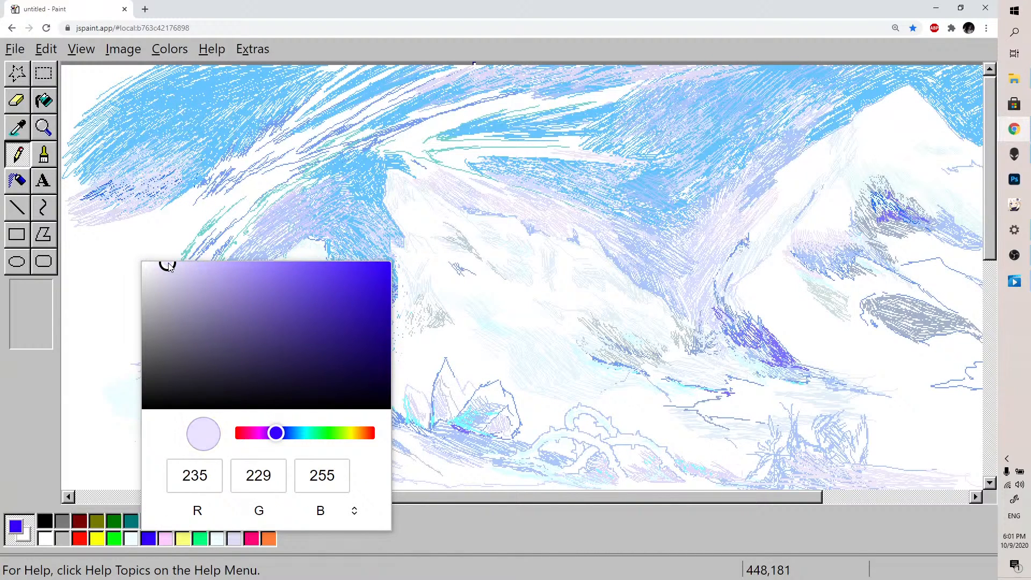
{"action": "left_click", "coordinate": [450, 521]}
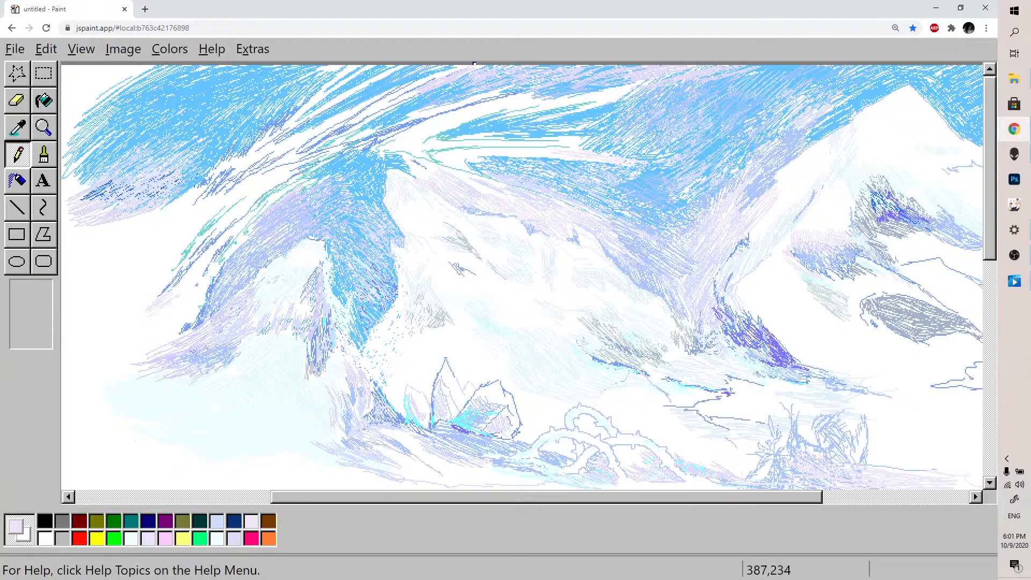
Fill the empty sky below and beside the green-edged rays at the far left with diagonal pale lavender hatching
{"action": "mouse_move", "coordinate": [121, 321]}
{"action": "left_mouse_down"}
{"action": "mouse_move", "coordinate": [199, 272]}
{"action": "mouse_move", "coordinate": [196, 282]}
{"action": "left_mouse_up"}
{"action": "left_click_drag", "start_coordinate": [163, 325], "coordinate": [196, 300]}
{"action": "left_click_drag", "start_coordinate": [165, 330], "coordinate": [190, 310]}
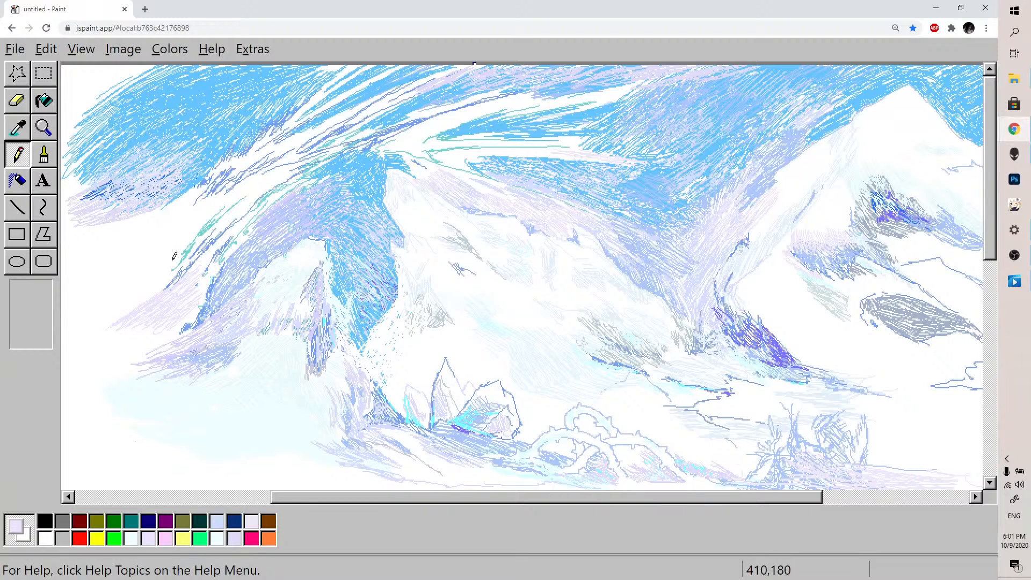
{"action": "left_click_drag", "start_coordinate": [134, 263], "coordinate": [200, 215]}
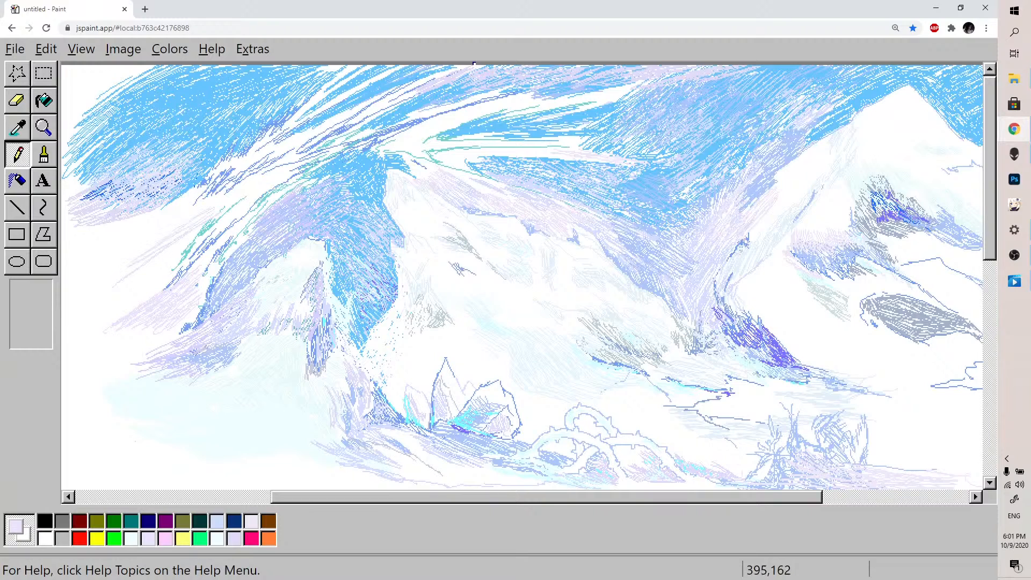
{"action": "mouse_move", "coordinate": [110, 293]}
{"action": "left_mouse_down"}
{"action": "mouse_move", "coordinate": [167, 255]}
{"action": "mouse_move", "coordinate": [66, 299]}
{"action": "left_mouse_up"}
{"action": "left_click_drag", "start_coordinate": [103, 266], "coordinate": [166, 233]}
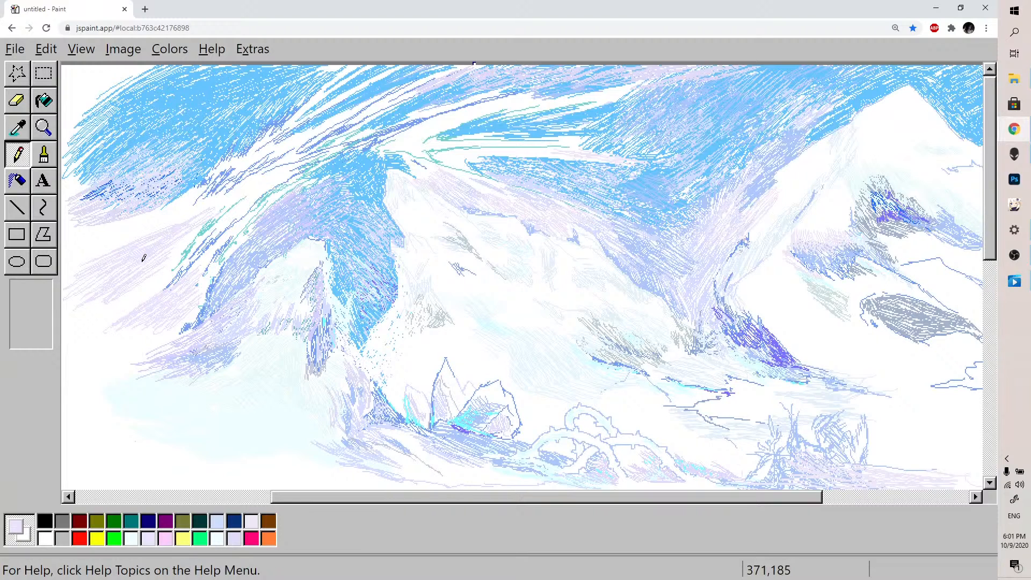
Sample the light blue from the sky and pencil a short diagonal streak into the lavender hatching beside the green-edged rays
{"action": "left_click", "coordinate": [18, 127]}
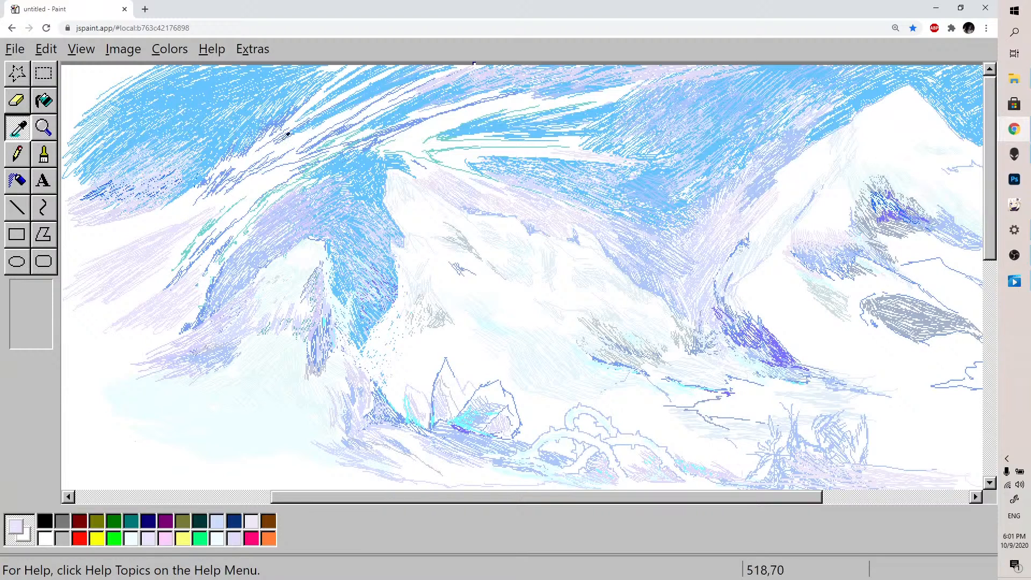
{"action": "left_click", "coordinate": [207, 81]}
{"action": "mouse_move", "coordinate": [136, 255]}
{"action": "left_mouse_down"}
{"action": "mouse_move", "coordinate": [176, 233]}
{"action": "mouse_move", "coordinate": [165, 248]}
{"action": "left_mouse_up"}
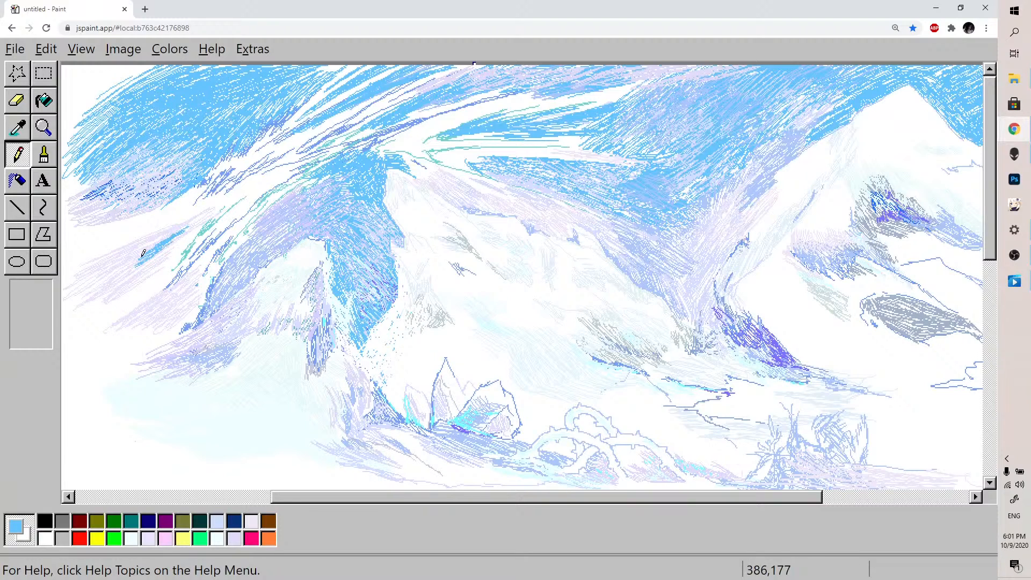
Change the dark brown palette swatch to a lighter orange-brown, RGB 160, 80, 19
{"action": "double_click", "coordinate": [268, 521]}
{"action": "left_click", "coordinate": [481, 306]}
{"action": "left_click_drag", "start_coordinate": [472, 413], "coordinate": [483, 416]}
{"action": "mouse_move", "coordinate": [481, 320]}
{"action": "left_mouse_down"}
{"action": "mouse_move", "coordinate": [483, 293]}
{"action": "mouse_move", "coordinate": [482, 305]}
{"action": "left_mouse_up"}
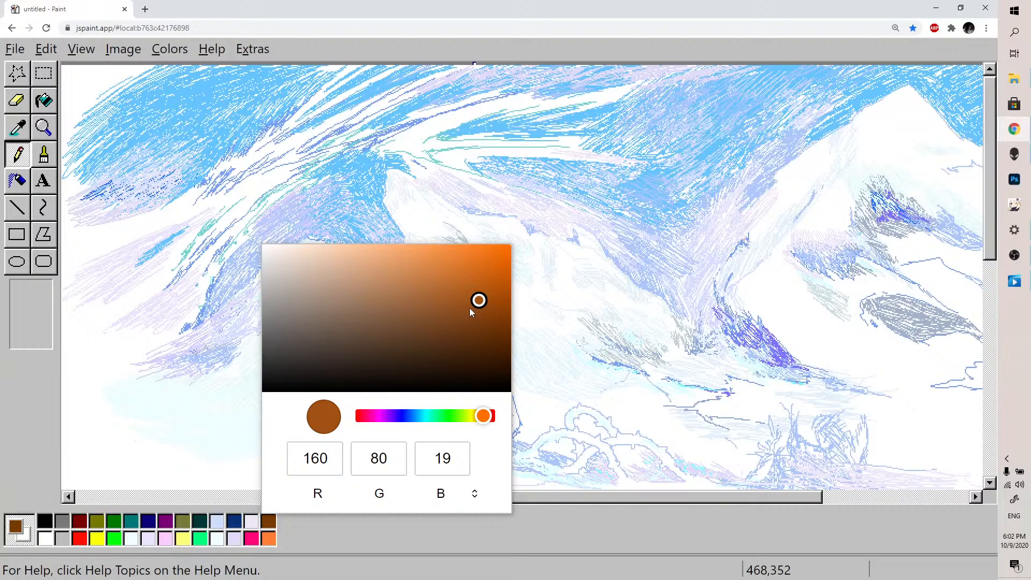
{"action": "left_click", "coordinate": [501, 545]}
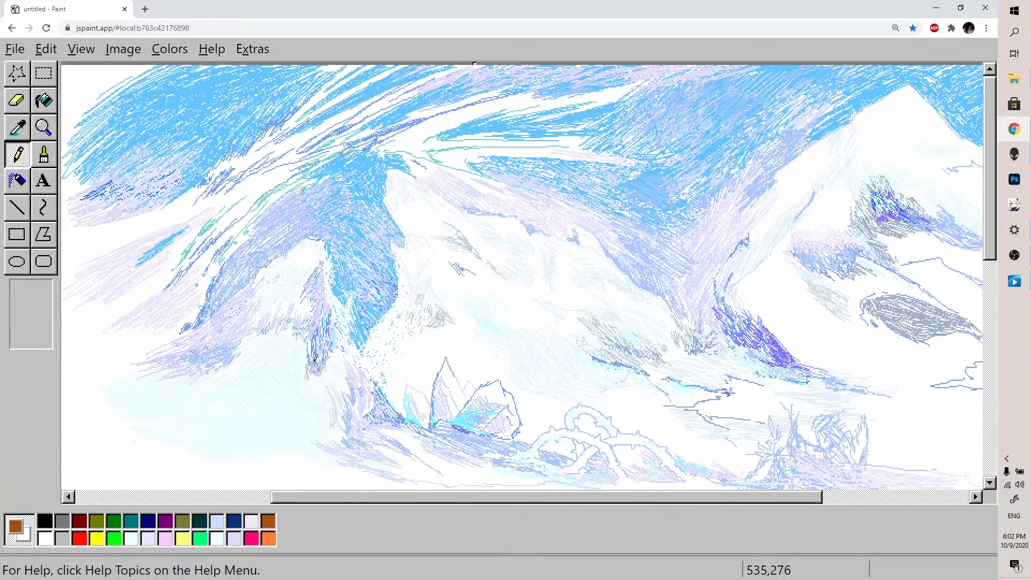
Pencil pale pink strokes along the rays fanning out above the central peak and beside the short blue streak
{"action": "left_click", "coordinate": [165, 538]}
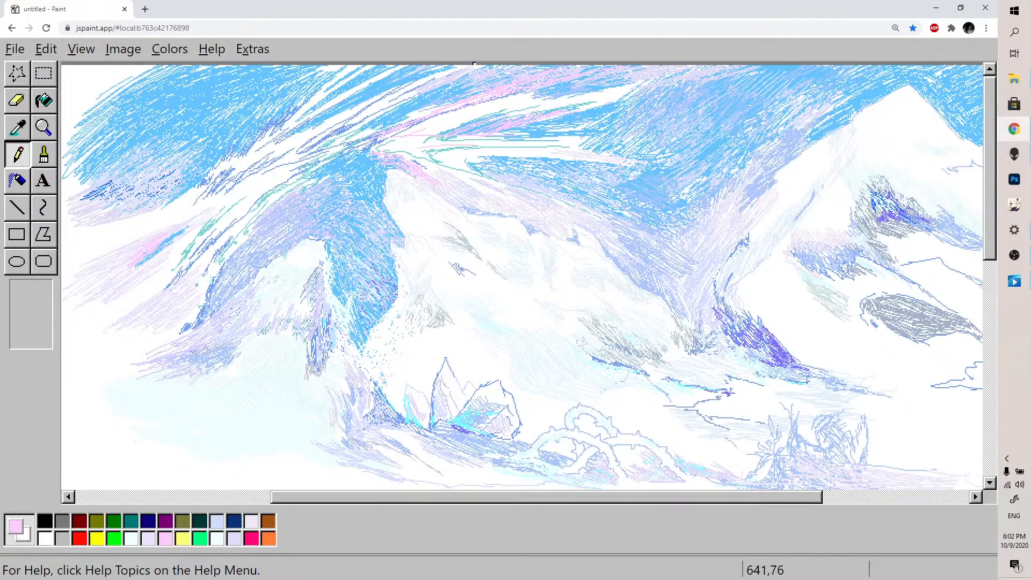
{"action": "left_click_drag", "start_coordinate": [445, 149], "coordinate": [582, 150]}
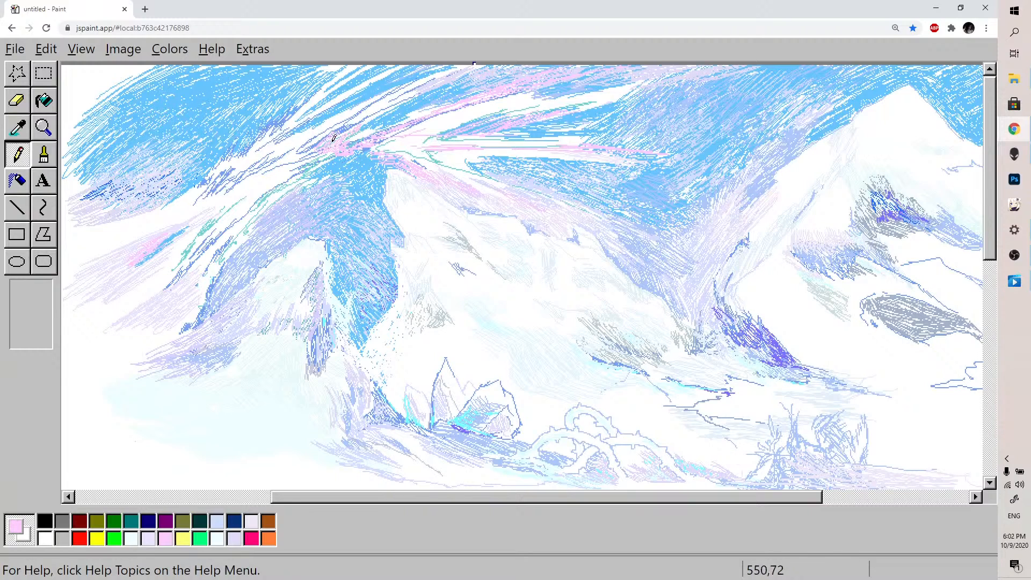
Change the orange swatch to pale cream, RGB 243, 236, 201, and hatch it along the rays on both sides of their centre
{"action": "left_click", "coordinate": [269, 537]}
{"action": "double_click", "coordinate": [268, 538]}
{"action": "left_click_drag", "start_coordinate": [368, 433], "coordinate": [475, 434]}
{"action": "left_click_drag", "start_coordinate": [450, 321], "coordinate": [305, 273]}
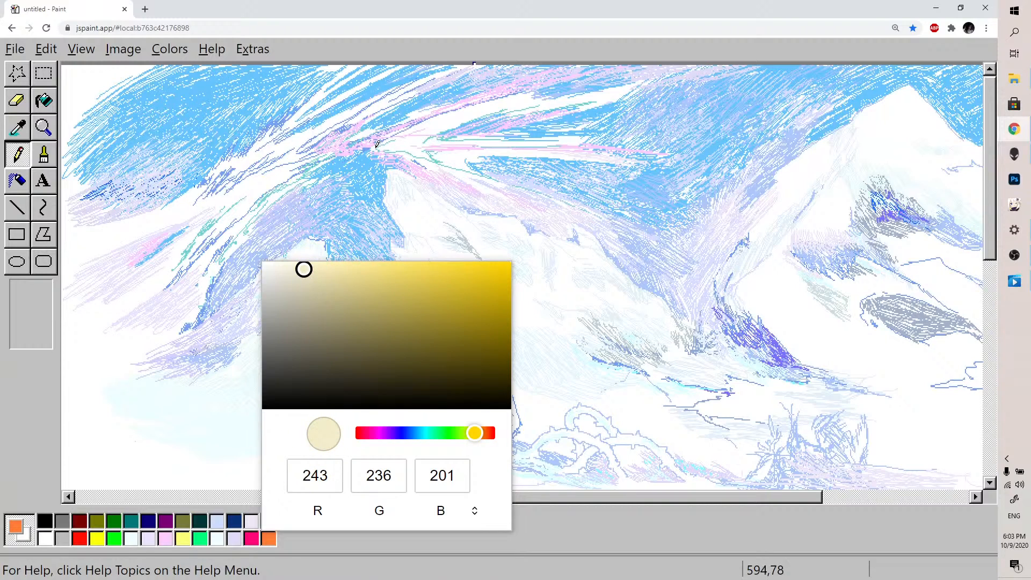
{"action": "left_click", "coordinate": [364, 146]}
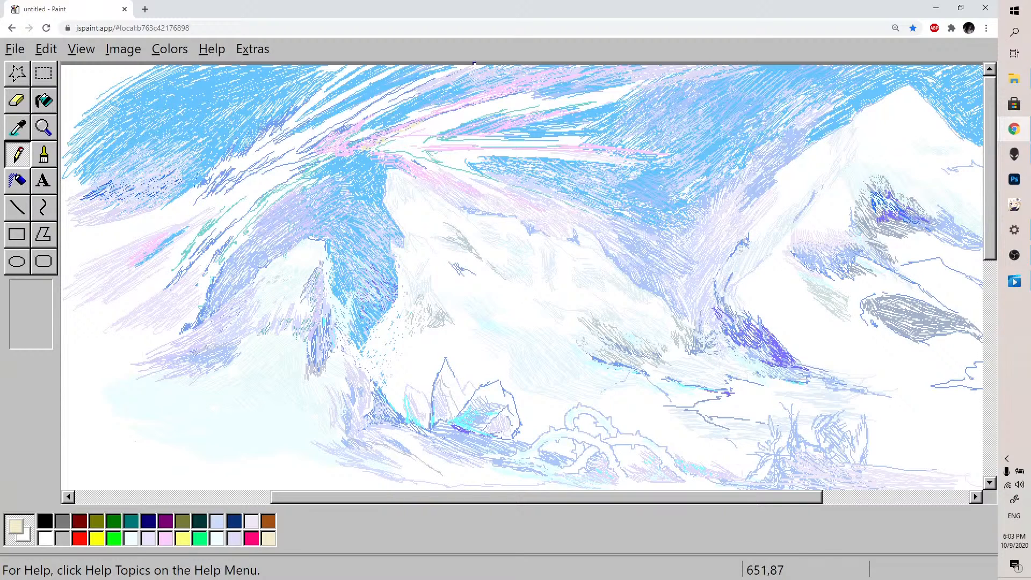
{"action": "left_click_drag", "start_coordinate": [436, 155], "coordinate": [425, 150]}
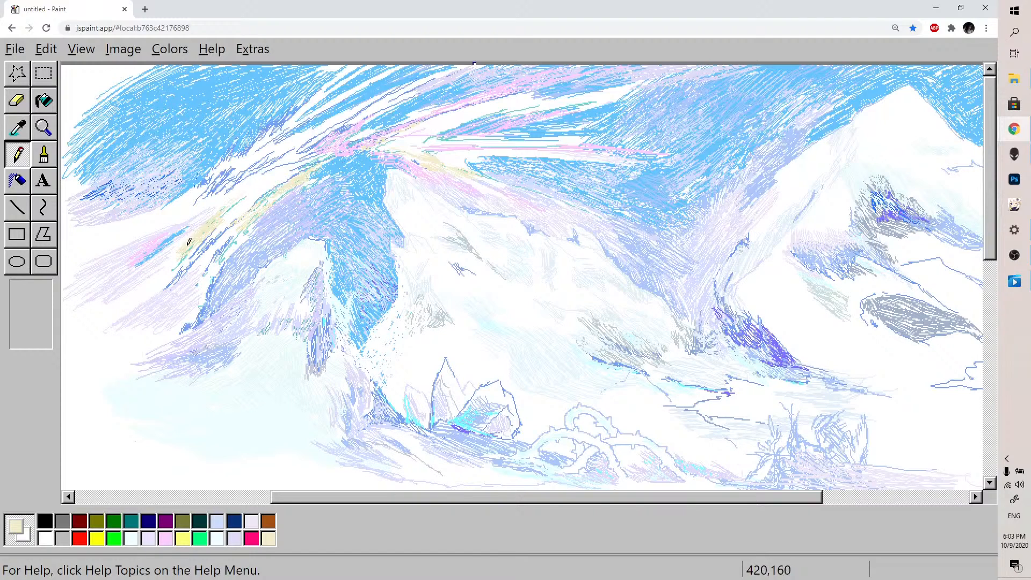
Choose white as the drawing colour and switch to the eraser at its smallest size
{"action": "left_click", "coordinate": [44, 538]}
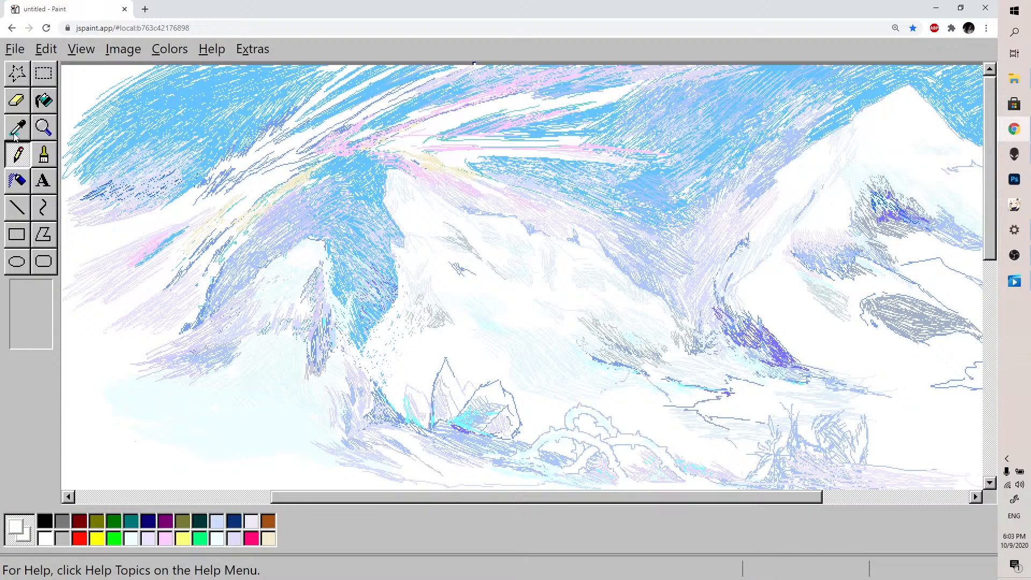
{"action": "left_click", "coordinate": [16, 100]}
{"action": "left_click", "coordinate": [30, 293]}
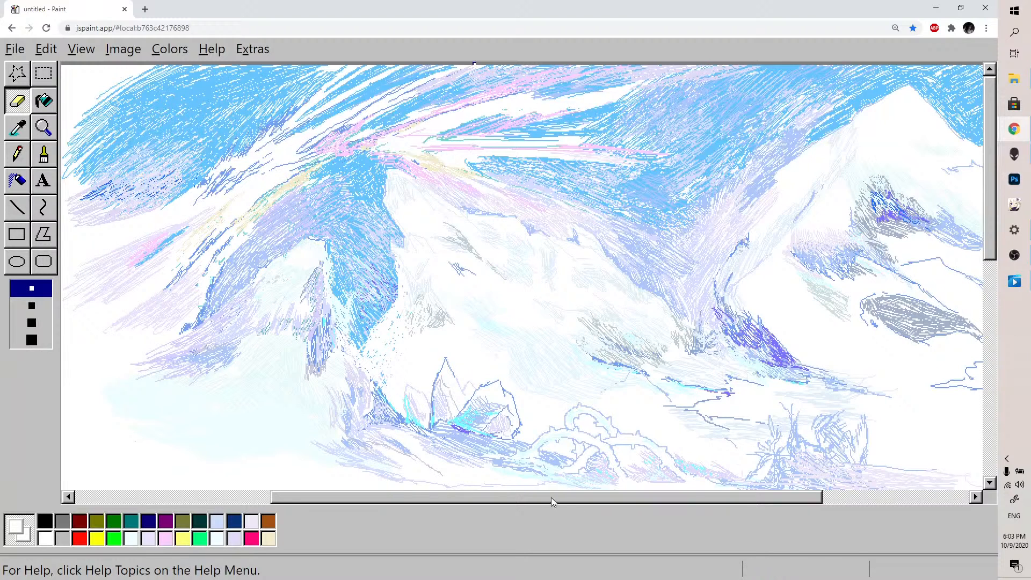
Pencil a light yellow accent on the left-hand ray and extend cream hatching along the rays on both sides
{"action": "mouse_move", "coordinate": [556, 502]}
{"action": "left_mouse_down"}
{"action": "mouse_move", "coordinate": [703, 502]}
{"action": "mouse_move", "coordinate": [545, 502]}
{"action": "left_mouse_up"}
{"action": "left_click", "coordinate": [21, 158]}
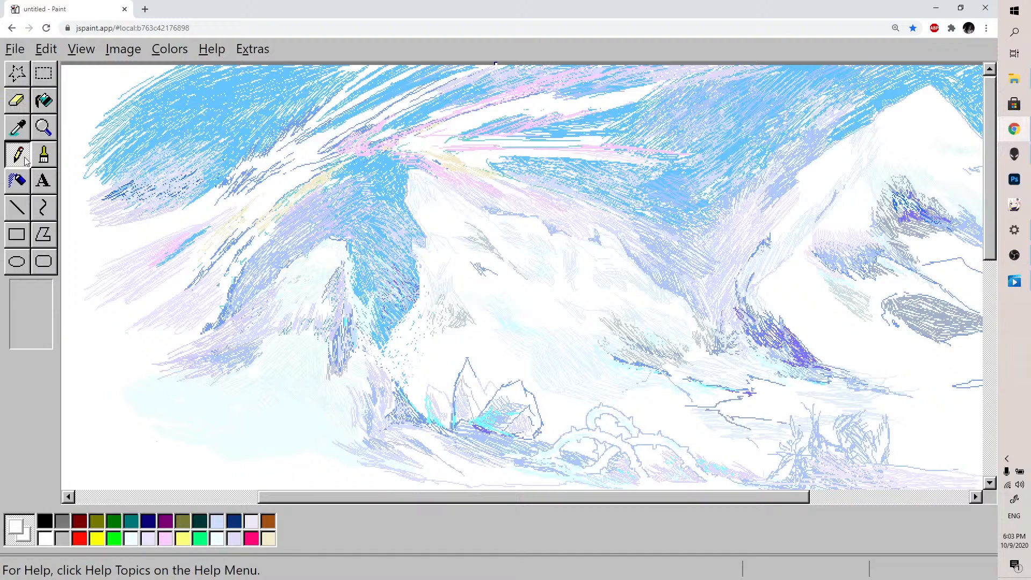
{"action": "left_click", "coordinate": [100, 537]}
{"action": "left_click", "coordinate": [184, 540]}
{"action": "left_click_drag", "start_coordinate": [254, 204], "coordinate": [255, 201]}
{"action": "left_click", "coordinate": [268, 537]}
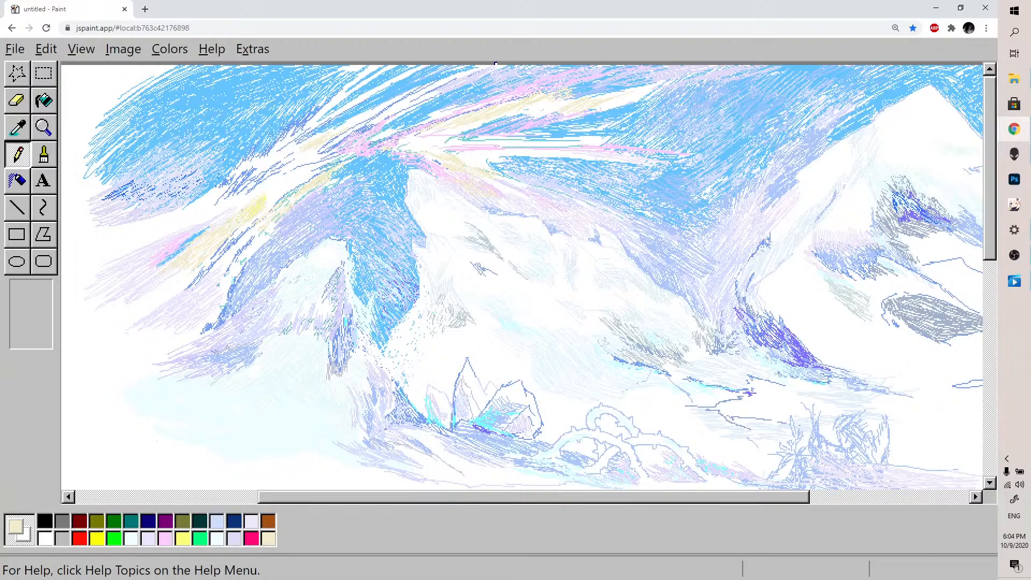
Lighten the cream swatch to RGB 253, 251, 242 and hatch it over the yellow accent on the left-hand ray
{"action": "double_click", "coordinate": [267, 538]}
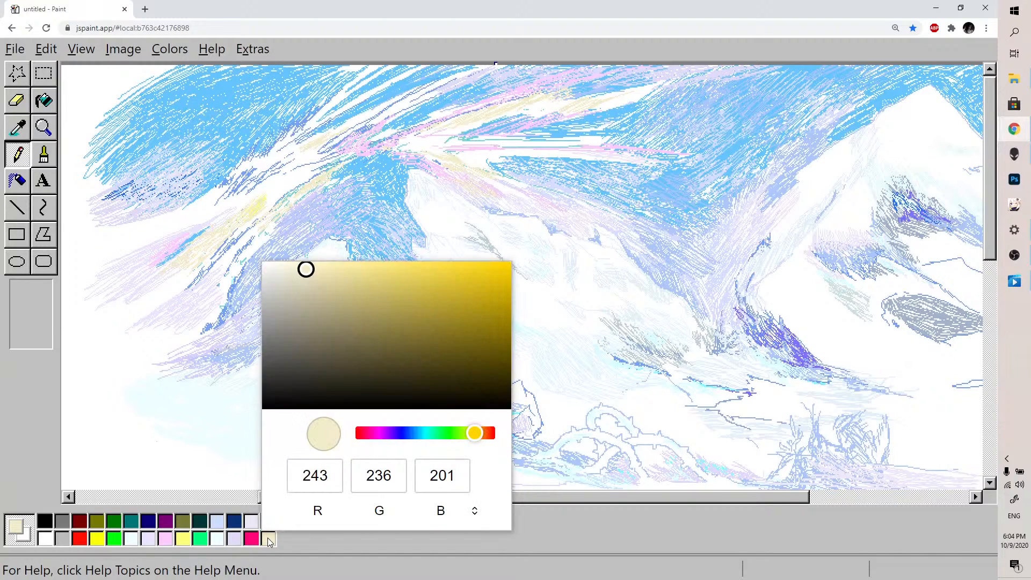
{"action": "left_click", "coordinate": [279, 267]}
{"action": "left_click_drag", "start_coordinate": [279, 266], "coordinate": [273, 262]}
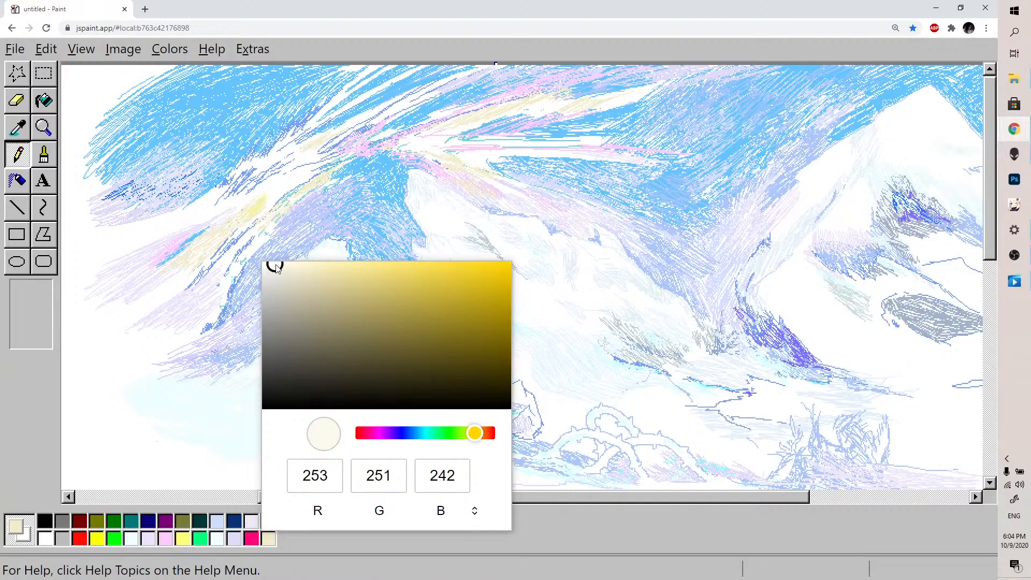
{"action": "left_click", "coordinate": [581, 540]}
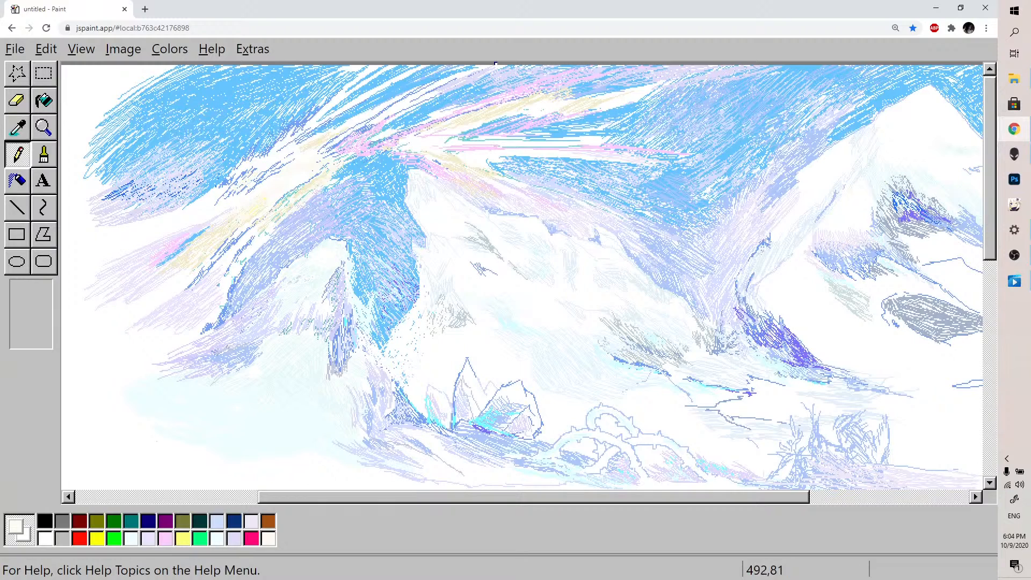
Fill the white gaps between the blue streaks near the sky's upper edge with lavender pencil strokes
{"action": "left_click", "coordinate": [235, 538]}
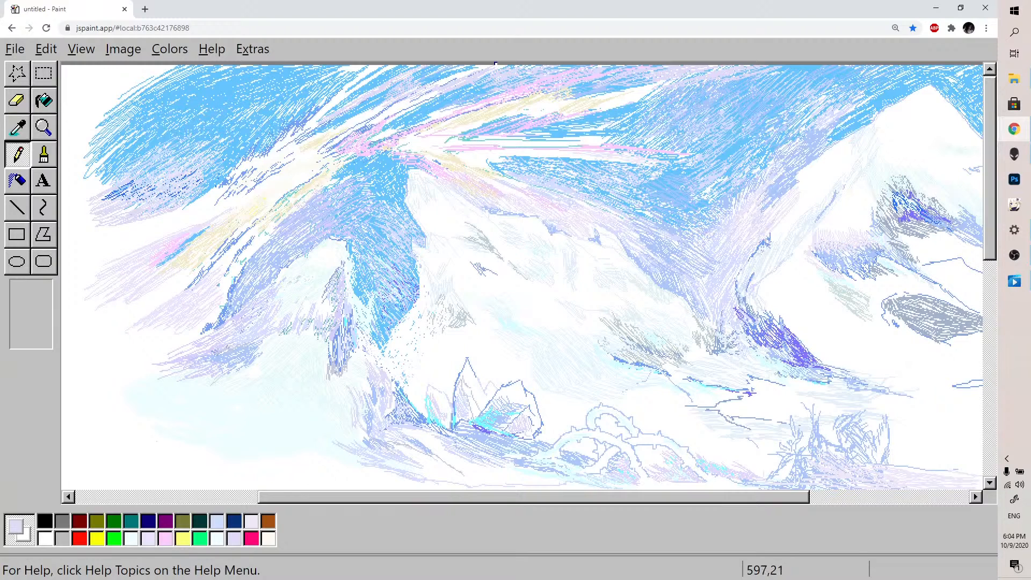
{"action": "scroll", "coordinate": [434, 75], "scroll_direction": "right", "scroll_amount": 5}
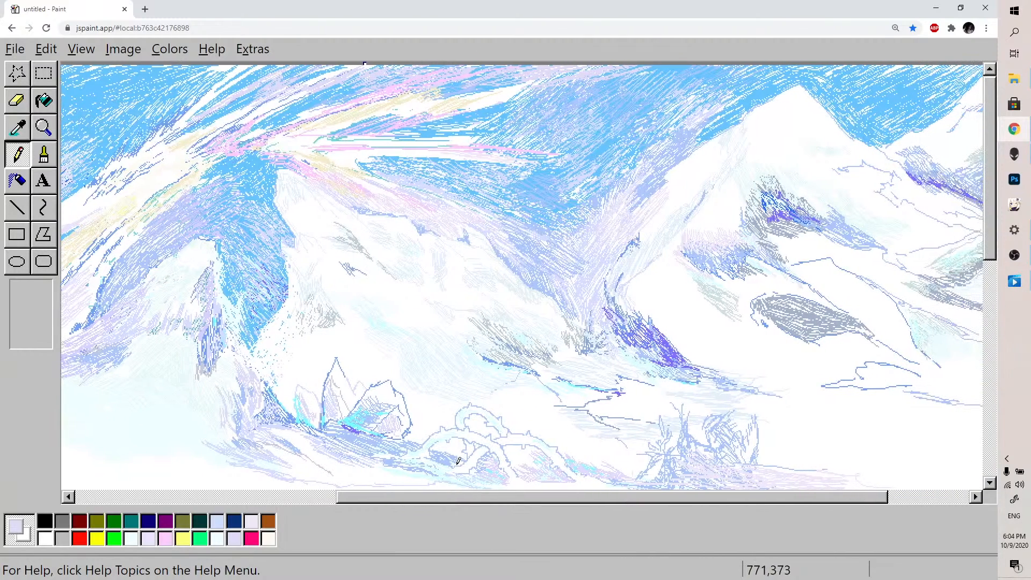
{"action": "scroll", "coordinate": [444, 504], "scroll_direction": "left", "scroll_amount": 5}
Change the light yellow swatch to pale peach, RGB 255, 236, 214, and hatch it along the rays and the lower-left sky
{"action": "left_click", "coordinate": [183, 539]}
{"action": "double_click", "coordinate": [188, 543]}
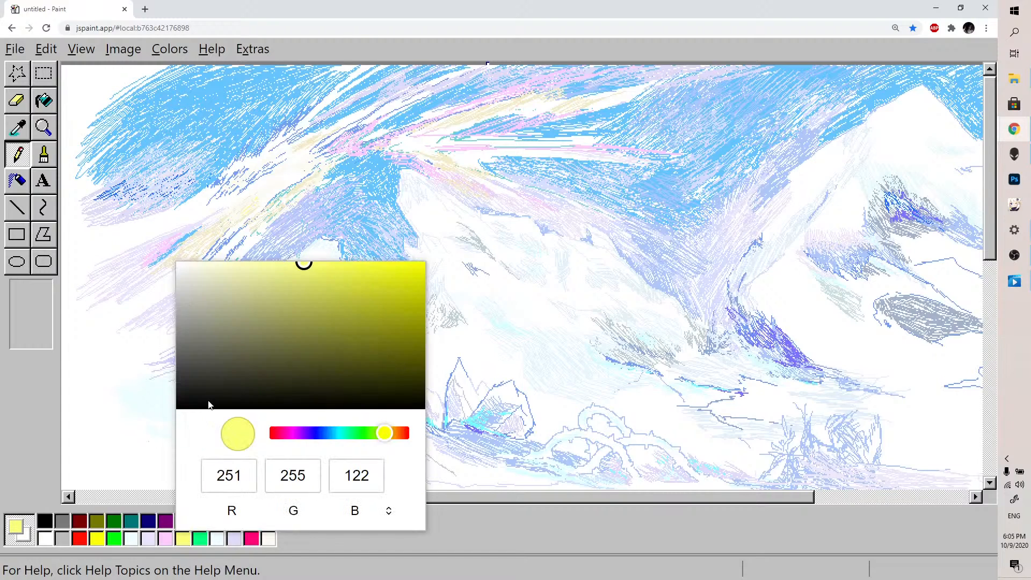
{"action": "left_click", "coordinate": [397, 434]}
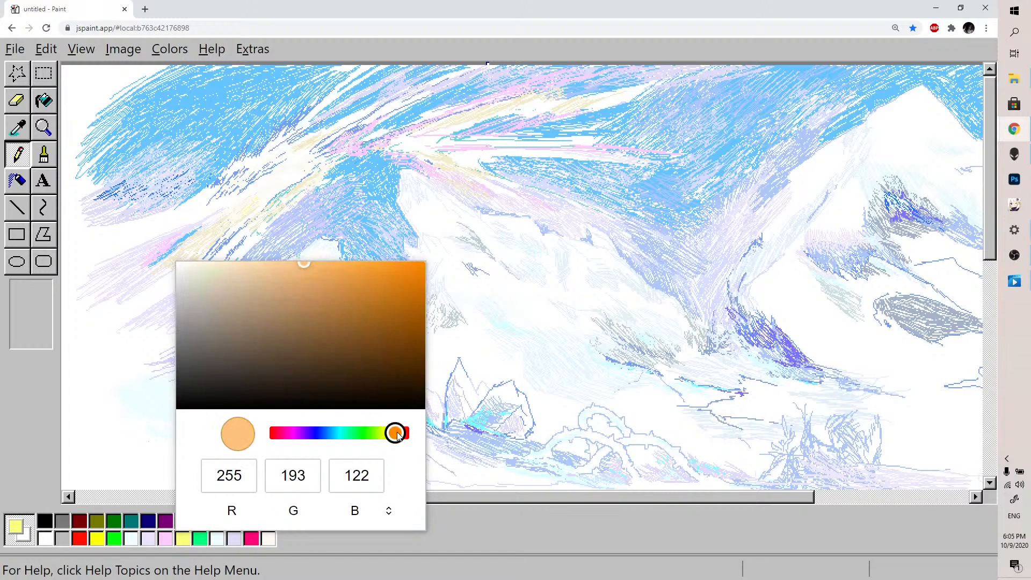
{"action": "left_click", "coordinate": [199, 260]}
{"action": "left_click", "coordinate": [217, 263]}
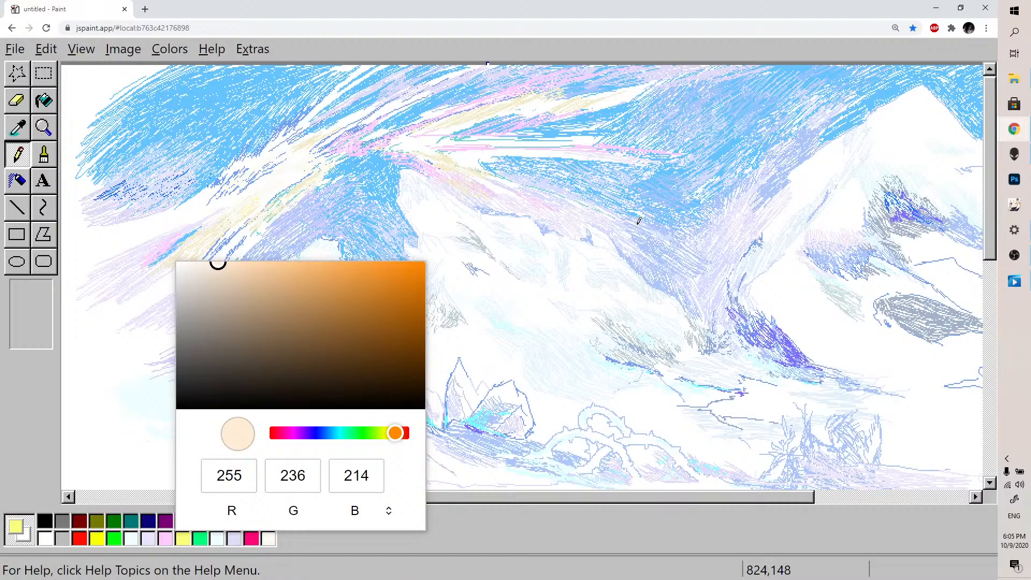
{"action": "left_click", "coordinate": [463, 187]}
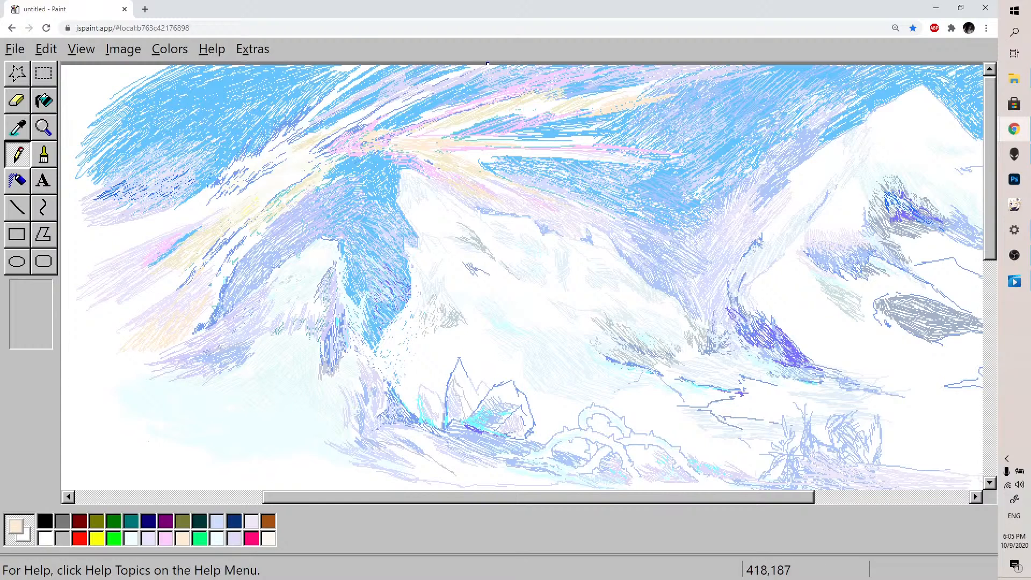
Streak pale pink along the lower edge of the left-hand ray down toward the peach hatching
{"action": "left_click", "coordinate": [165, 535]}
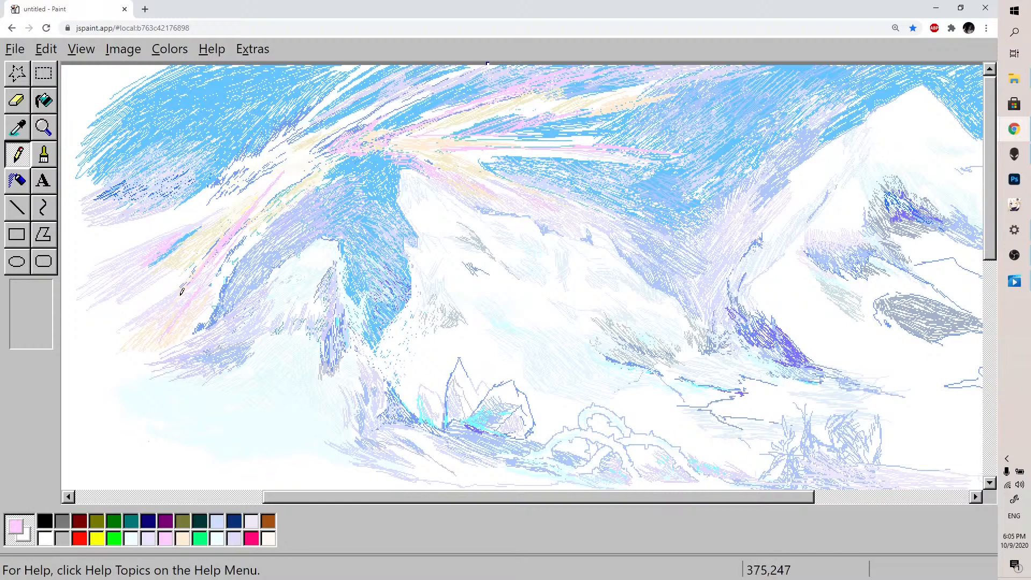
Brush pale icy cyan into the white gap above the left-hand ray and hatch pale pink pencil strokes along the ray beside it
{"action": "left_click", "coordinate": [131, 538]}
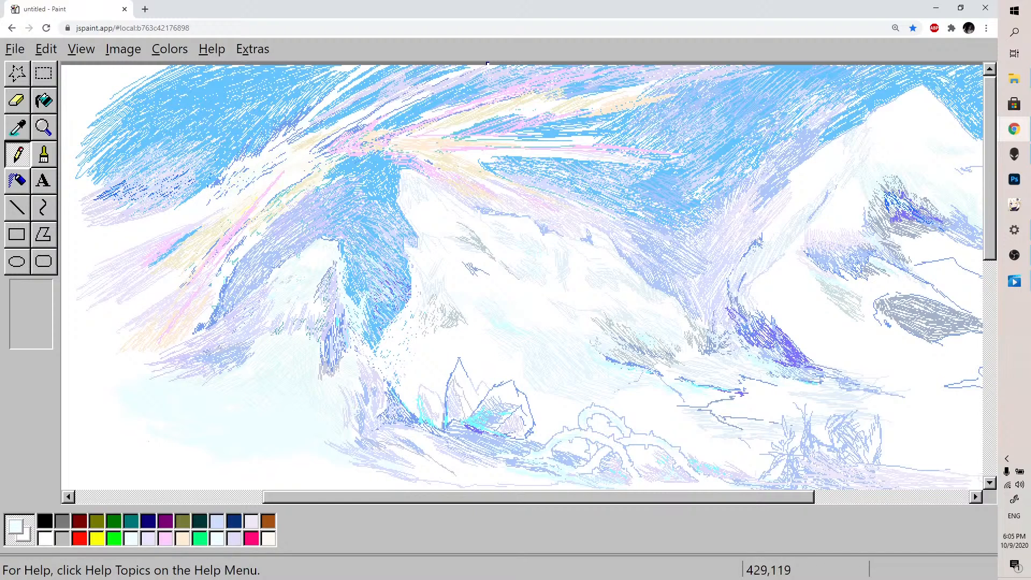
{"action": "left_click", "coordinate": [44, 155]}
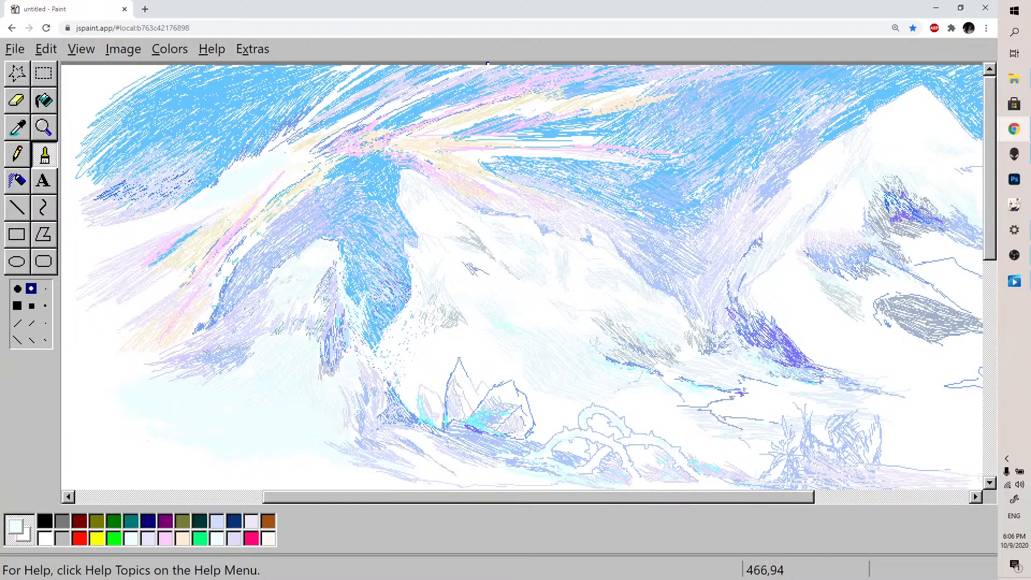
{"action": "left_click", "coordinate": [18, 154]}
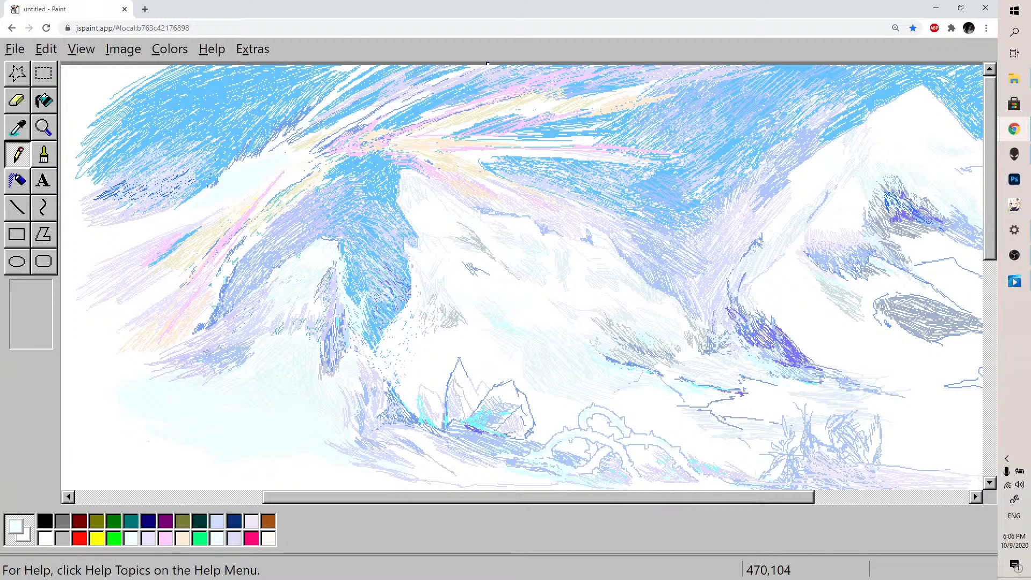
{"action": "left_click", "coordinate": [165, 538]}
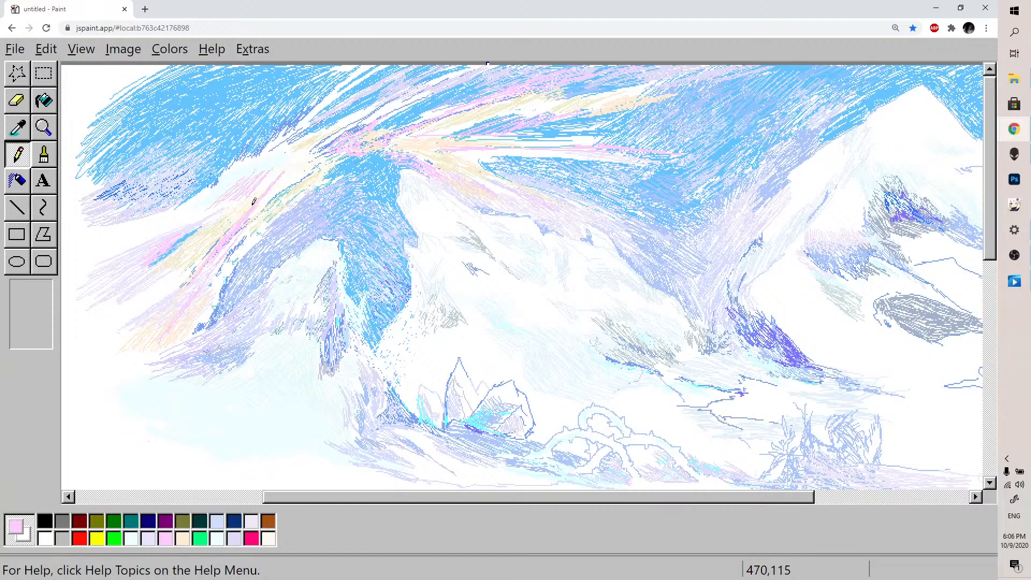
Hatch peach over the upper part of the left-hand ray and pale lavender along its upper edge
{"action": "left_click", "coordinate": [185, 538]}
{"action": "left_click", "coordinate": [216, 539]}
{"action": "left_click_drag", "start_coordinate": [213, 208], "coordinate": [192, 222]}
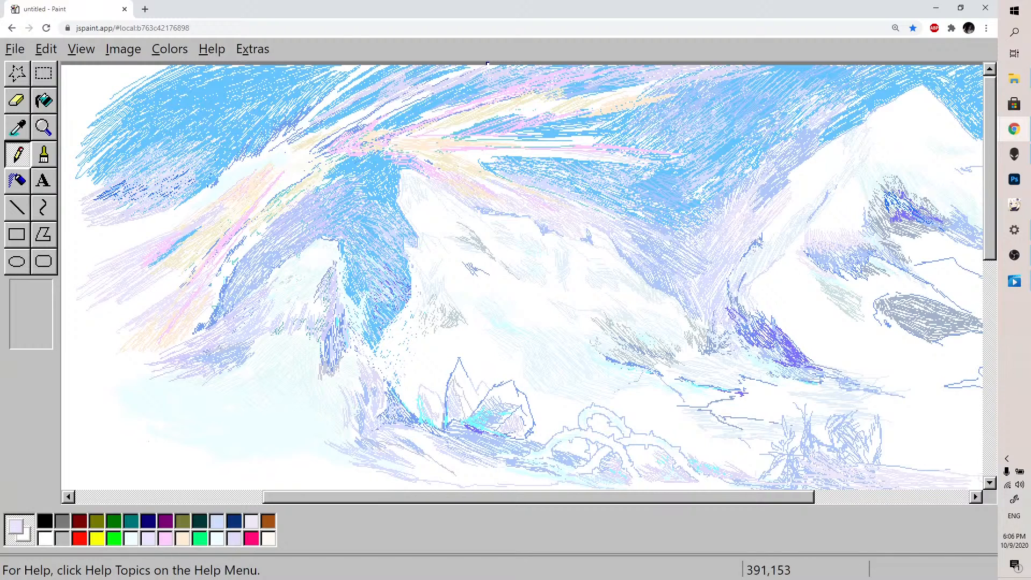
{"action": "mouse_move", "coordinate": [216, 196]}
{"action": "left_mouse_down"}
{"action": "mouse_move", "coordinate": [187, 217]}
{"action": "mouse_move", "coordinate": [200, 210]}
{"action": "left_mouse_up"}
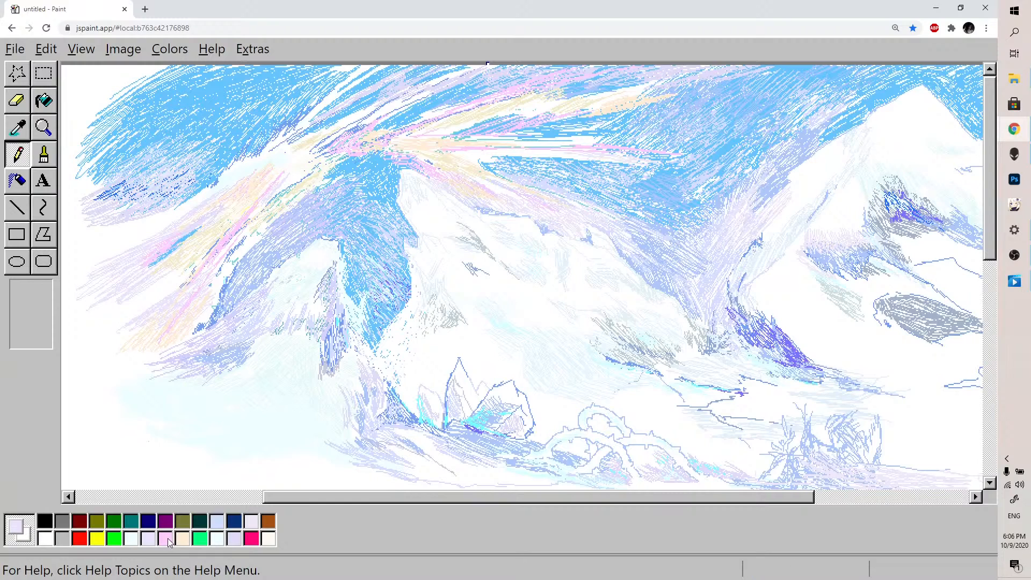
Sample the sky blue and hatch it over the lavender sky between the left-hand ray and the small left peak
{"action": "left_click", "coordinate": [216, 521]}
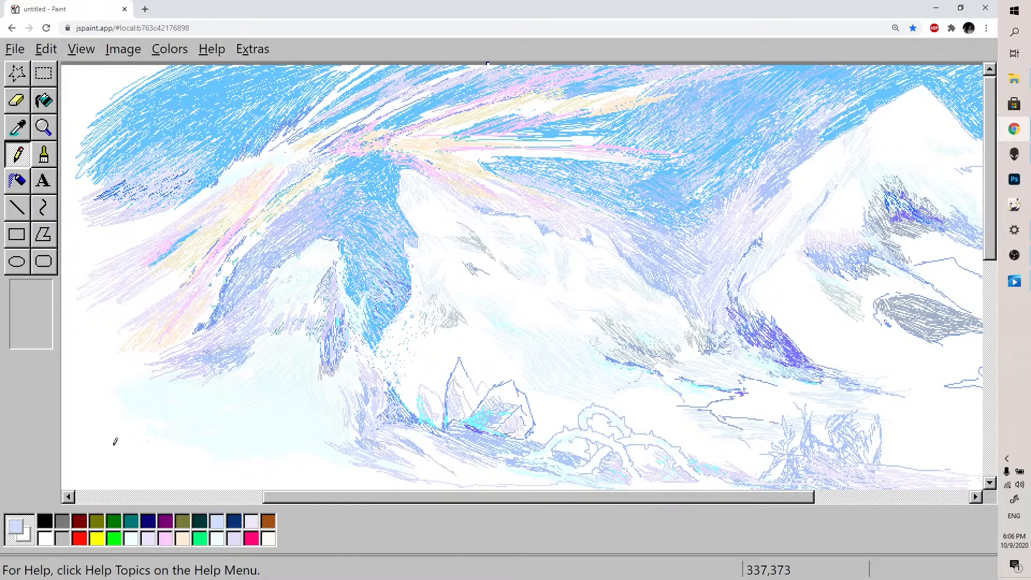
{"action": "left_click", "coordinate": [19, 129]}
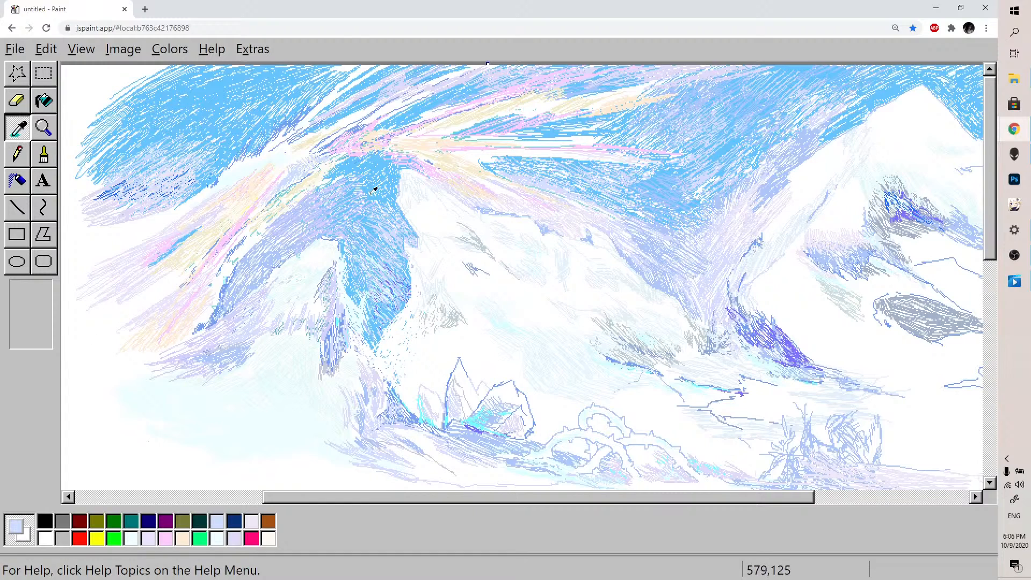
{"action": "left_click", "coordinate": [376, 164]}
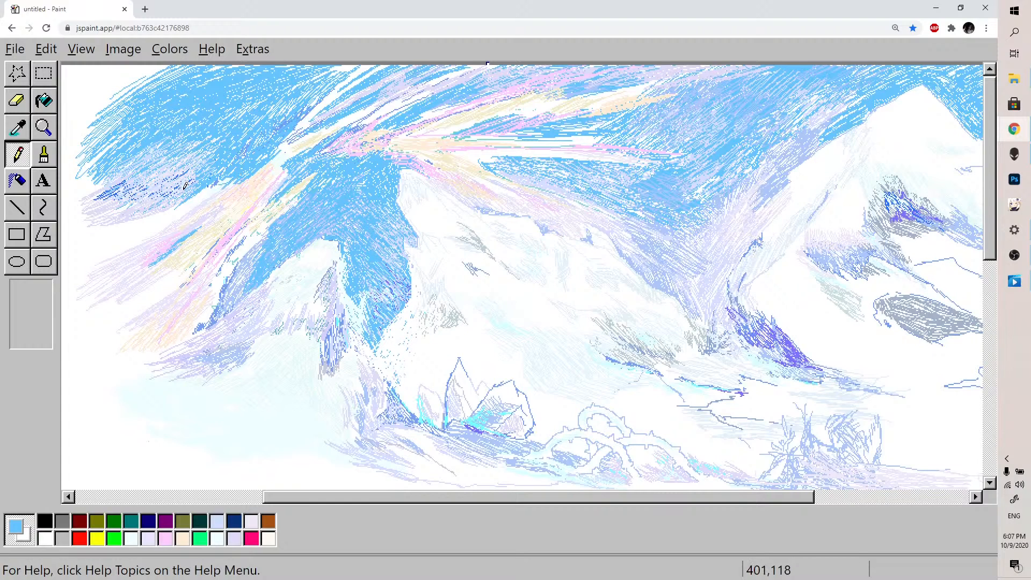
Extend the sky-blue hatching across the upper-left sky to the visible left edge, covering the dark blue accents and white gaps above the ray
{"action": "mouse_move", "coordinate": [123, 221]}
{"action": "left_mouse_down"}
{"action": "mouse_move", "coordinate": [194, 196]}
{"action": "mouse_move", "coordinate": [170, 216]}
{"action": "left_mouse_up"}
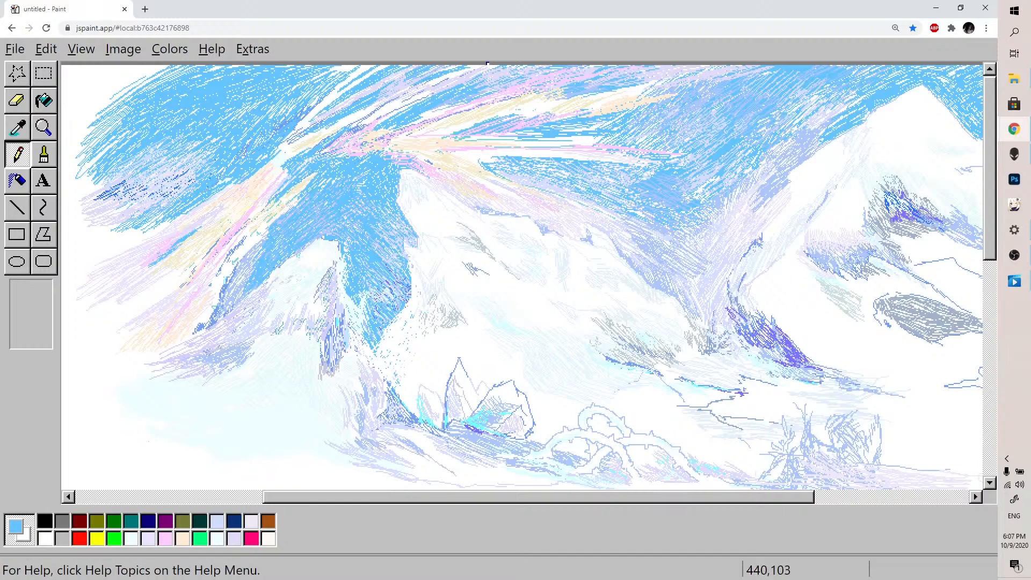
{"action": "mouse_move", "coordinate": [84, 192]}
{"action": "left_mouse_down"}
{"action": "mouse_move", "coordinate": [86, 181]}
{"action": "mouse_move", "coordinate": [99, 183]}
{"action": "mouse_move", "coordinate": [100, 151]}
{"action": "mouse_move", "coordinate": [76, 160]}
{"action": "mouse_move", "coordinate": [108, 133]}
{"action": "mouse_move", "coordinate": [84, 141]}
{"action": "mouse_move", "coordinate": [117, 119]}
{"action": "left_mouse_up"}
{"action": "mouse_move", "coordinate": [76, 198]}
{"action": "left_mouse_down"}
{"action": "mouse_move", "coordinate": [96, 178]}
{"action": "mouse_move", "coordinate": [78, 205]}
{"action": "mouse_move", "coordinate": [158, 169]}
{"action": "mouse_move", "coordinate": [77, 235]}
{"action": "mouse_move", "coordinate": [166, 205]}
{"action": "mouse_move", "coordinate": [94, 263]}
{"action": "left_mouse_up"}
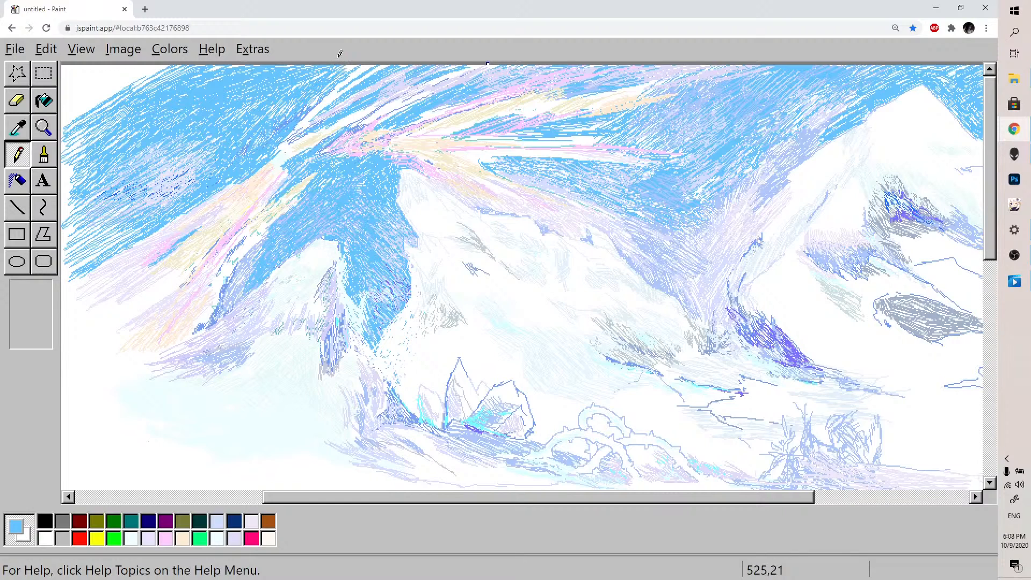
{"action": "mouse_move", "coordinate": [126, 102]}
{"action": "left_mouse_down"}
{"action": "mouse_move", "coordinate": [157, 69]}
{"action": "mouse_move", "coordinate": [90, 112]}
{"action": "mouse_move", "coordinate": [122, 68]}
{"action": "mouse_move", "coordinate": [63, 115]}
{"action": "mouse_move", "coordinate": [95, 68]}
{"action": "mouse_move", "coordinate": [63, 83]}
{"action": "mouse_move", "coordinate": [67, 65]}
{"action": "left_mouse_up"}
{"action": "mouse_move", "coordinate": [99, 109]}
{"action": "left_mouse_down"}
{"action": "mouse_move", "coordinate": [155, 67]}
{"action": "mouse_move", "coordinate": [64, 111]}
{"action": "mouse_move", "coordinate": [106, 64]}
{"action": "mouse_move", "coordinate": [88, 57]}
{"action": "mouse_move", "coordinate": [74, 81]}
{"action": "mouse_move", "coordinate": [110, 70]}
{"action": "mouse_move", "coordinate": [75, 86]}
{"action": "mouse_move", "coordinate": [145, 90]}
{"action": "mouse_move", "coordinate": [142, 107]}
{"action": "left_mouse_up"}
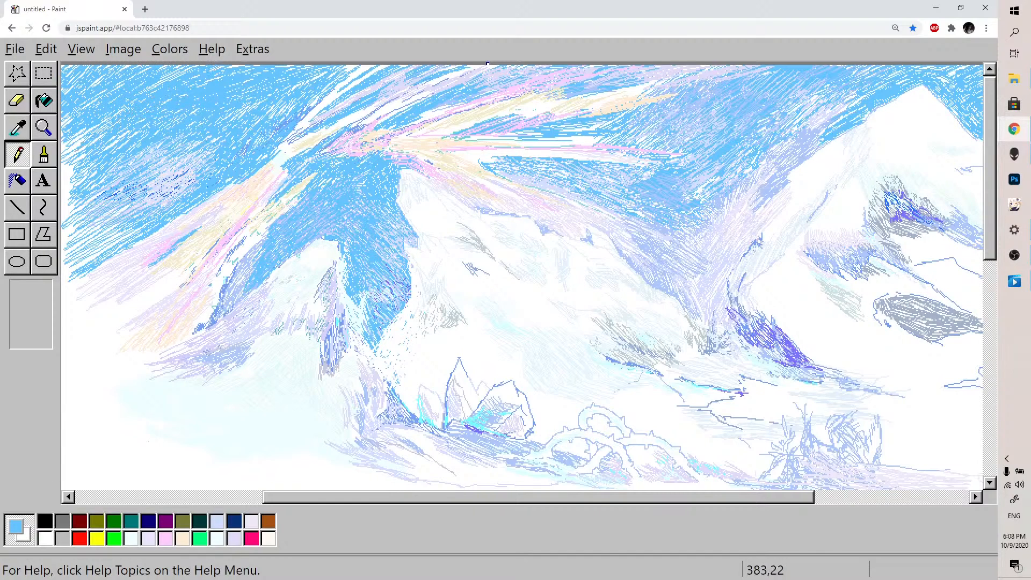
{"action": "mouse_move", "coordinate": [80, 171]}
{"action": "left_mouse_down"}
{"action": "mouse_move", "coordinate": [126, 98]}
{"action": "mouse_move", "coordinate": [75, 148]}
{"action": "left_mouse_up"}
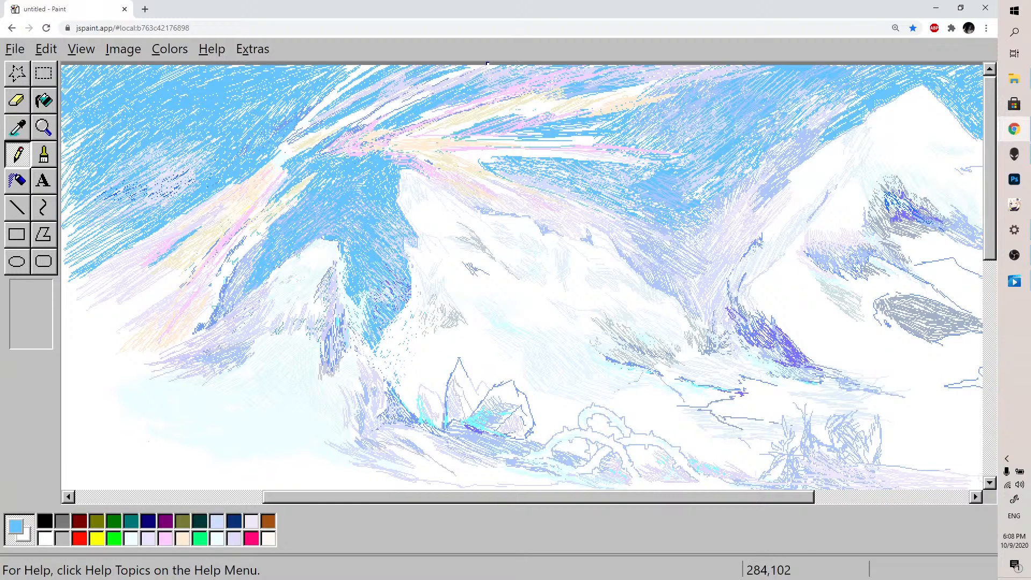
{"action": "mouse_move", "coordinate": [65, 203]}
{"action": "left_mouse_down"}
{"action": "mouse_move", "coordinate": [119, 166]}
{"action": "mouse_move", "coordinate": [97, 185]}
{"action": "mouse_move", "coordinate": [62, 188]}
{"action": "mouse_move", "coordinate": [63, 137]}
{"action": "mouse_move", "coordinate": [105, 127]}
{"action": "left_mouse_up"}
{"action": "mouse_move", "coordinate": [91, 179]}
{"action": "left_mouse_down"}
{"action": "mouse_move", "coordinate": [94, 195]}
{"action": "mouse_move", "coordinate": [174, 168]}
{"action": "mouse_move", "coordinate": [62, 277]}
{"action": "mouse_move", "coordinate": [106, 225]}
{"action": "mouse_move", "coordinate": [77, 237]}
{"action": "mouse_move", "coordinate": [104, 191]}
{"action": "mouse_move", "coordinate": [125, 219]}
{"action": "mouse_move", "coordinate": [147, 219]}
{"action": "left_mouse_up"}
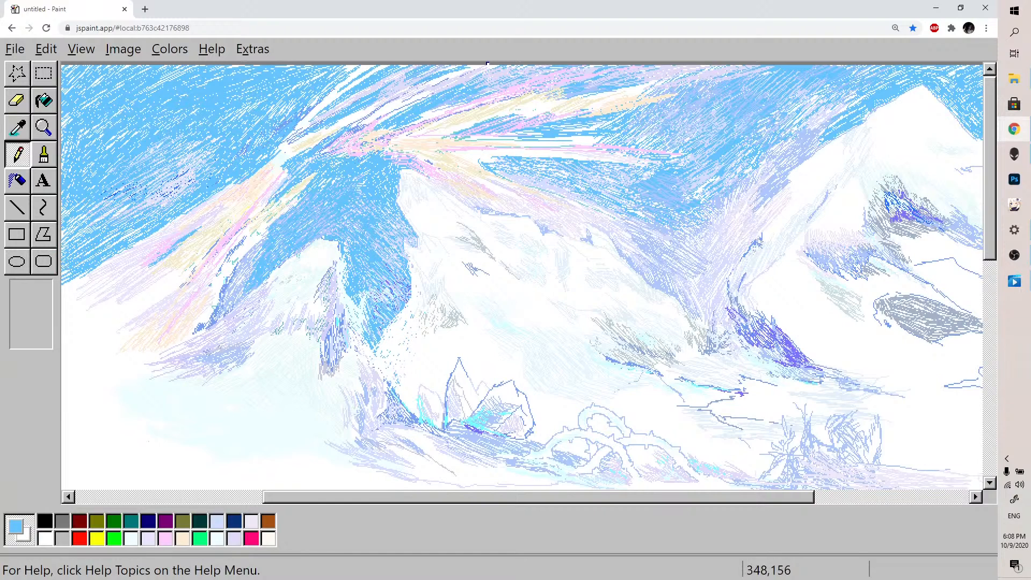
Hatch sky blue along the lower edge of the left-hand ray and down into the V-shaped sky between the two main mountains
{"action": "mouse_move", "coordinate": [234, 258]}
{"action": "left_mouse_down"}
{"action": "mouse_move", "coordinate": [228, 271]}
{"action": "mouse_move", "coordinate": [251, 237]}
{"action": "mouse_move", "coordinate": [263, 238]}
{"action": "mouse_move", "coordinate": [258, 258]}
{"action": "mouse_move", "coordinate": [229, 269]}
{"action": "mouse_move", "coordinate": [209, 305]}
{"action": "mouse_move", "coordinate": [256, 235]}
{"action": "mouse_move", "coordinate": [312, 186]}
{"action": "left_mouse_up"}
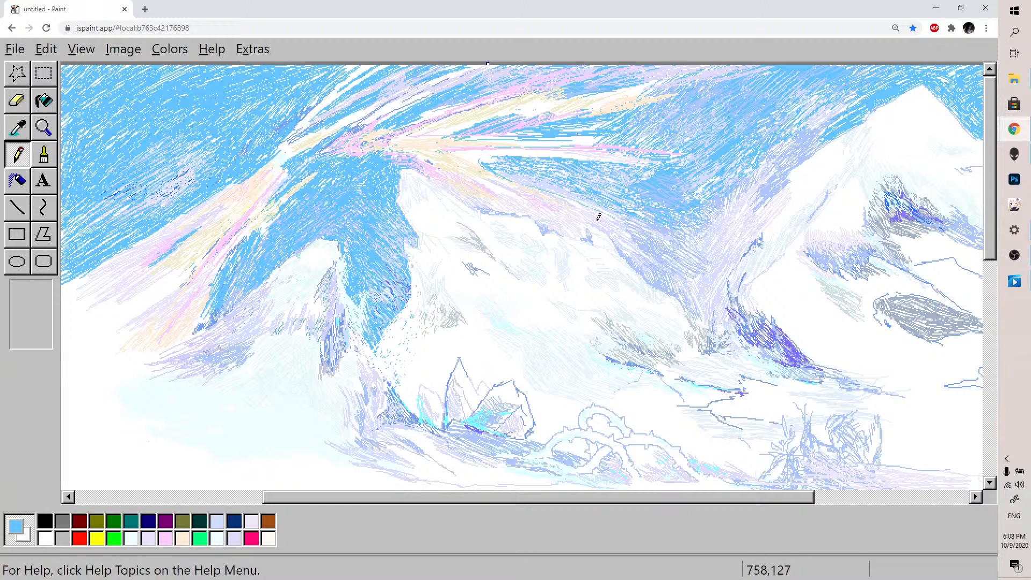
{"action": "mouse_move", "coordinate": [637, 201]}
{"action": "left_mouse_down"}
{"action": "mouse_move", "coordinate": [659, 239]}
{"action": "mouse_move", "coordinate": [646, 197]}
{"action": "left_mouse_up"}
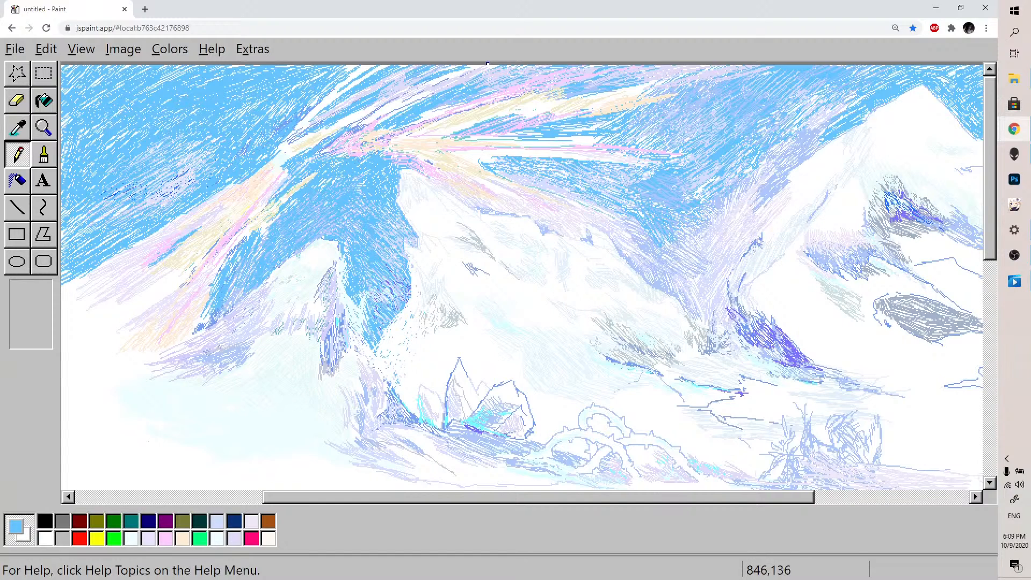
{"action": "mouse_move", "coordinate": [679, 269]}
{"action": "left_mouse_down"}
{"action": "mouse_move", "coordinate": [675, 220]}
{"action": "mouse_move", "coordinate": [705, 237]}
{"action": "mouse_move", "coordinate": [698, 224]}
{"action": "mouse_move", "coordinate": [724, 230]}
{"action": "mouse_move", "coordinate": [702, 182]}
{"action": "mouse_move", "coordinate": [733, 214]}
{"action": "mouse_move", "coordinate": [730, 178]}
{"action": "mouse_move", "coordinate": [740, 213]}
{"action": "mouse_move", "coordinate": [722, 230]}
{"action": "mouse_move", "coordinate": [728, 219]}
{"action": "left_mouse_up"}
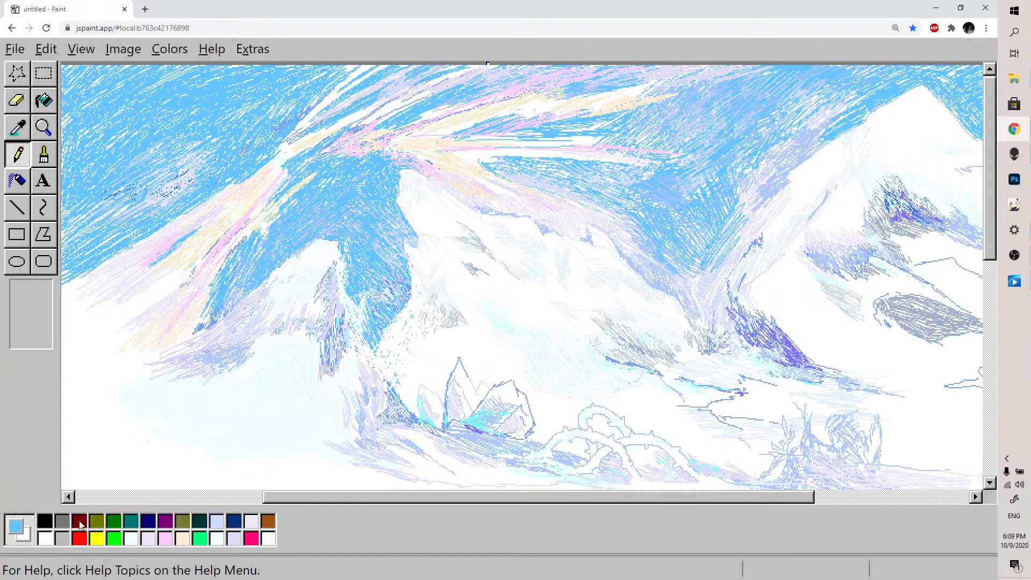
Change the dark navy swatch to pale blue, RGB 193, 224, 251, and hatch it over the V-shaped sky between the mountains
{"action": "double_click", "coordinate": [151, 526]}
{"action": "mouse_move", "coordinate": [271, 283]}
{"action": "left_mouse_down"}
{"action": "mouse_move", "coordinate": [240, 247]}
{"action": "mouse_move", "coordinate": [225, 248]}
{"action": "left_mouse_up"}
{"action": "left_click", "coordinate": [287, 419]}
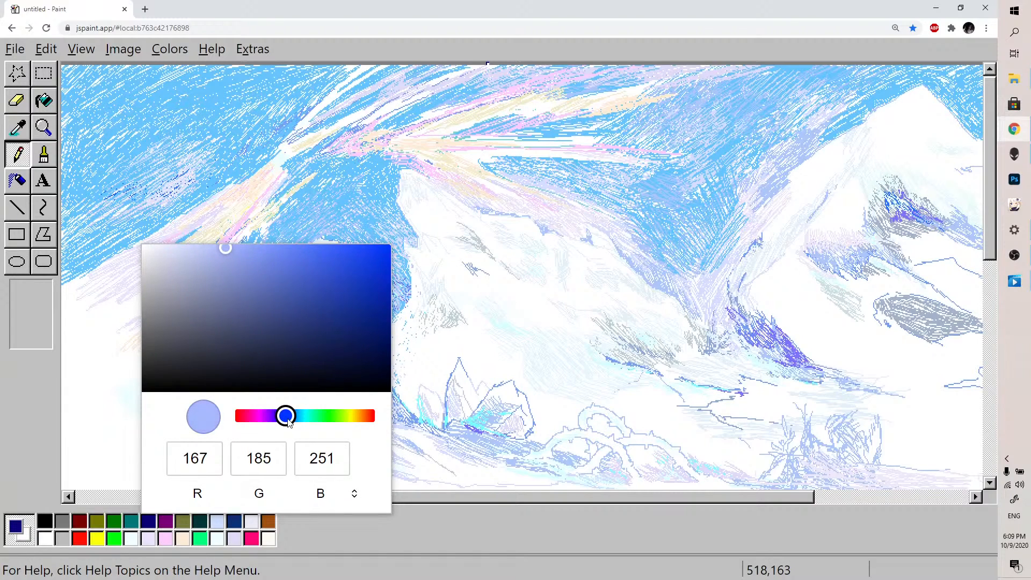
{"action": "left_click", "coordinate": [201, 249]}
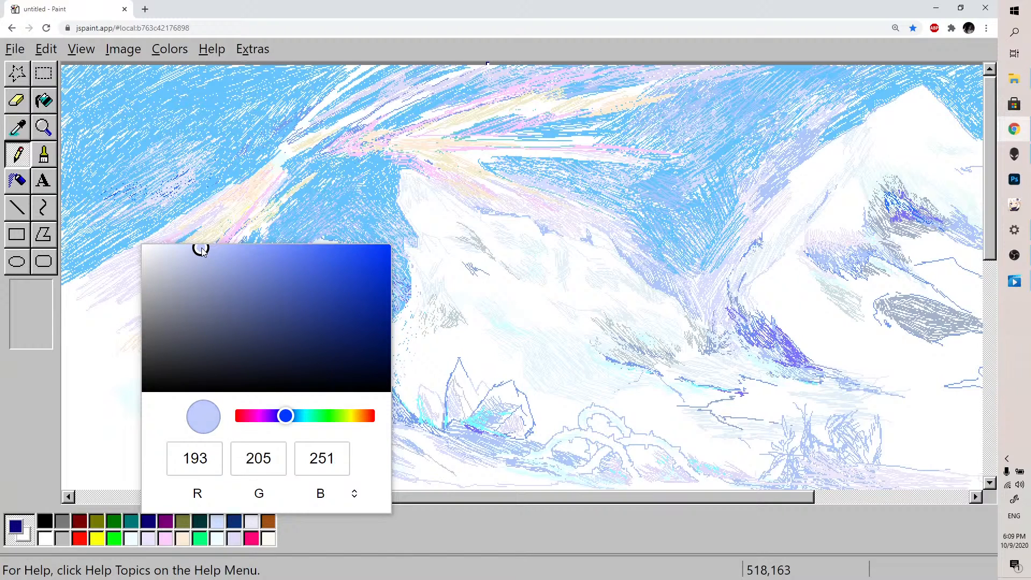
{"action": "left_click_drag", "start_coordinate": [287, 416], "coordinate": [293, 416]}
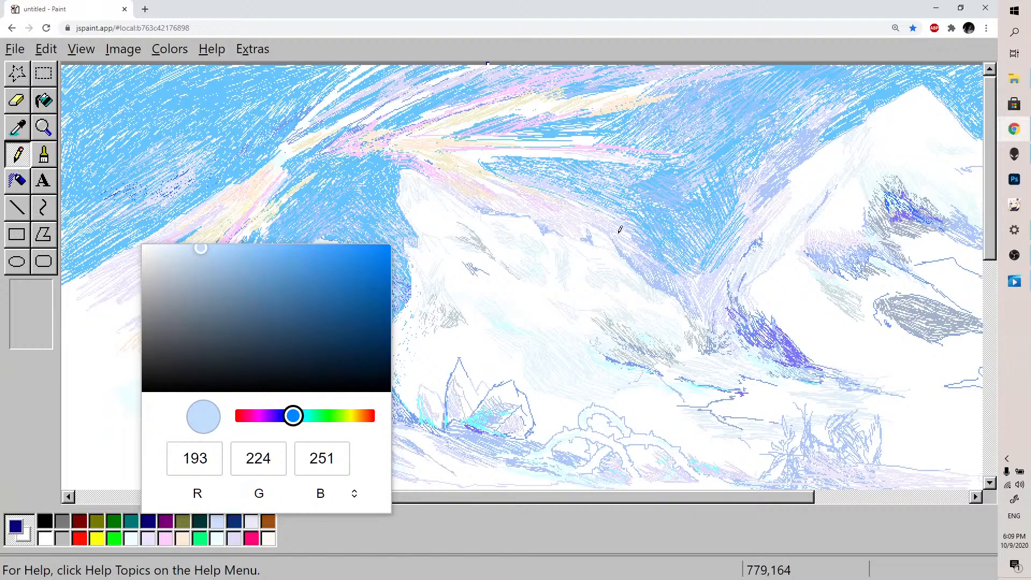
{"action": "left_click", "coordinate": [693, 246]}
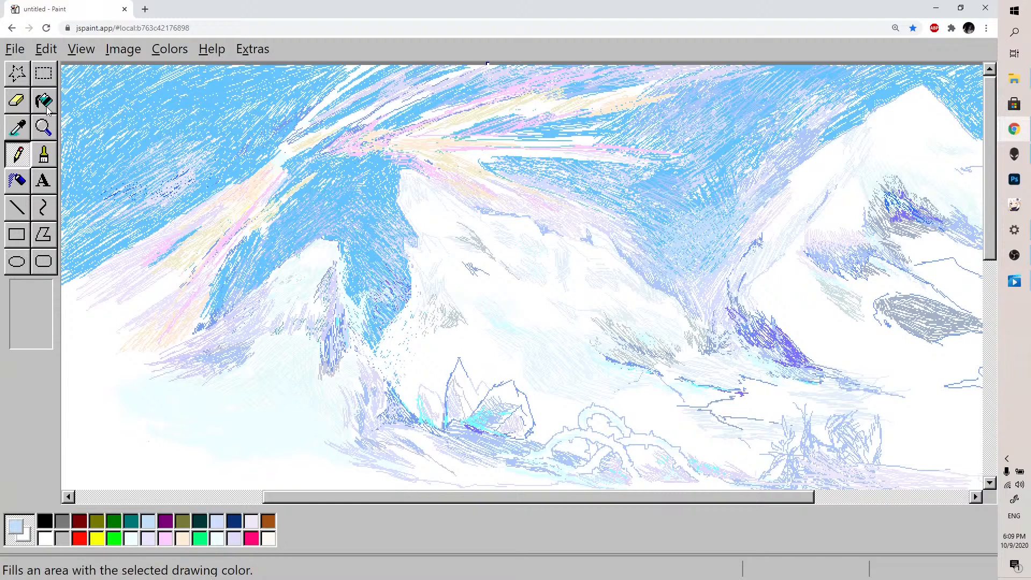
Sample the sky blue again and hatch it densely through the V-shaped sky and up along the right mountain's left slope
{"action": "left_click", "coordinate": [19, 129]}
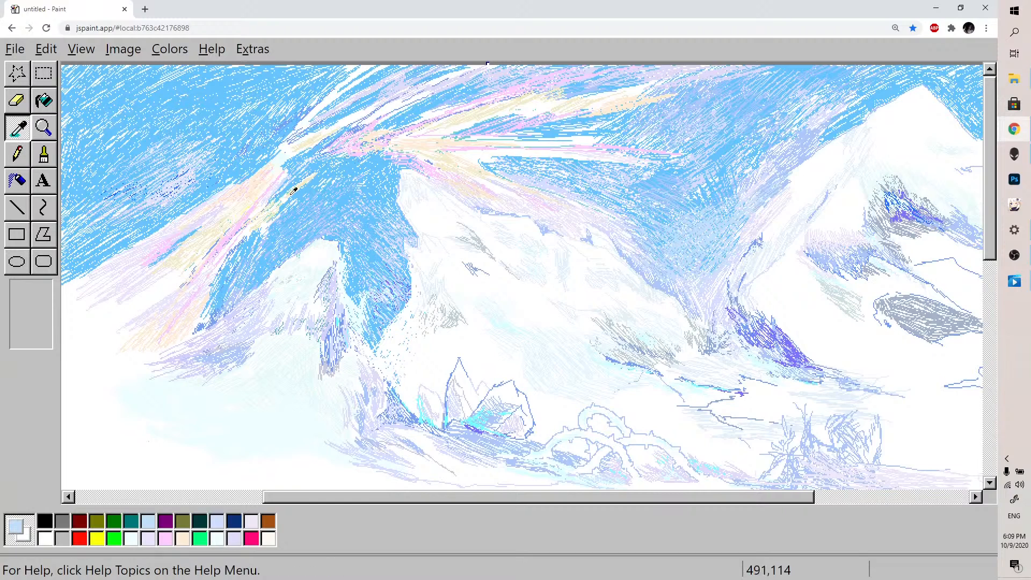
{"action": "left_click", "coordinate": [374, 253]}
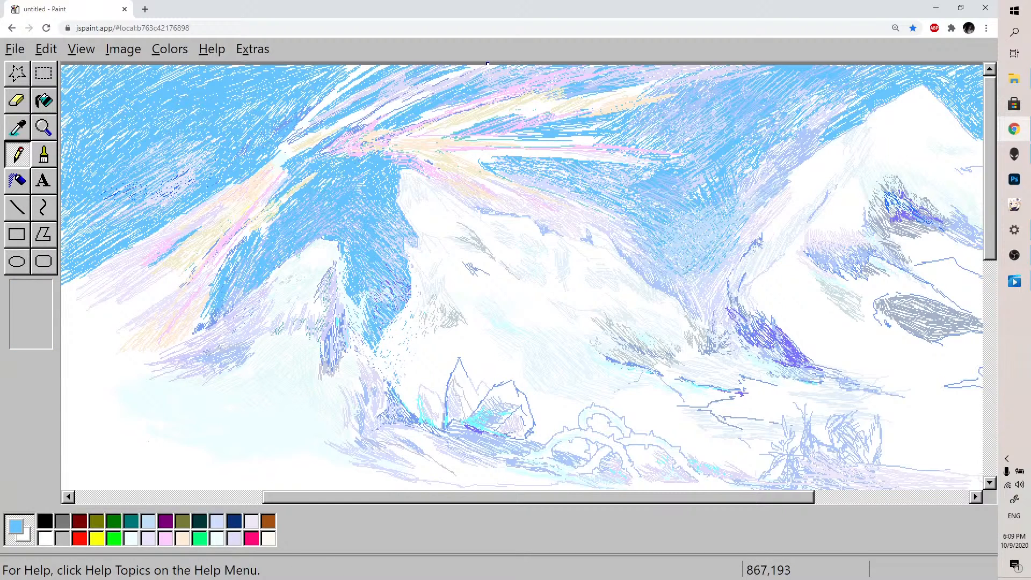
{"action": "mouse_move", "coordinate": [675, 263]}
{"action": "left_mouse_down"}
{"action": "mouse_move", "coordinate": [713, 227]}
{"action": "mouse_move", "coordinate": [663, 259]}
{"action": "mouse_move", "coordinate": [724, 215]}
{"action": "mouse_move", "coordinate": [665, 249]}
{"action": "left_mouse_up"}
{"action": "mouse_move", "coordinate": [729, 201]}
{"action": "left_mouse_down"}
{"action": "mouse_move", "coordinate": [668, 241]}
{"action": "mouse_move", "coordinate": [740, 187]}
{"action": "left_mouse_up"}
{"action": "left_click_drag", "start_coordinate": [740, 188], "coordinate": [672, 232]}
{"action": "mouse_move", "coordinate": [687, 272]}
{"action": "left_mouse_down"}
{"action": "mouse_move", "coordinate": [708, 258]}
{"action": "mouse_move", "coordinate": [693, 274]}
{"action": "mouse_move", "coordinate": [712, 261]}
{"action": "mouse_move", "coordinate": [698, 279]}
{"action": "mouse_move", "coordinate": [706, 285]}
{"action": "mouse_move", "coordinate": [778, 204]}
{"action": "mouse_move", "coordinate": [762, 199]}
{"action": "mouse_move", "coordinate": [807, 162]}
{"action": "left_mouse_up"}
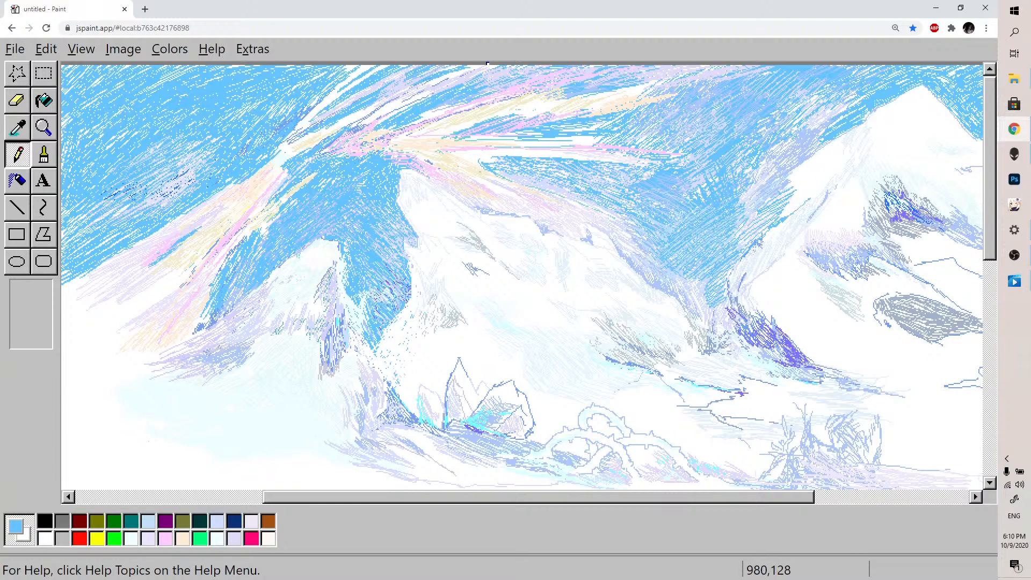
{"action": "mouse_move", "coordinate": [784, 197]}
{"action": "left_mouse_down"}
{"action": "mouse_move", "coordinate": [746, 232]}
{"action": "mouse_move", "coordinate": [815, 160]}
{"action": "mouse_move", "coordinate": [785, 174]}
{"action": "mouse_move", "coordinate": [821, 146]}
{"action": "mouse_move", "coordinate": [785, 162]}
{"action": "mouse_move", "coordinate": [838, 145]}
{"action": "mouse_move", "coordinate": [794, 184]}
{"action": "mouse_move", "coordinate": [813, 181]}
{"action": "left_mouse_up"}
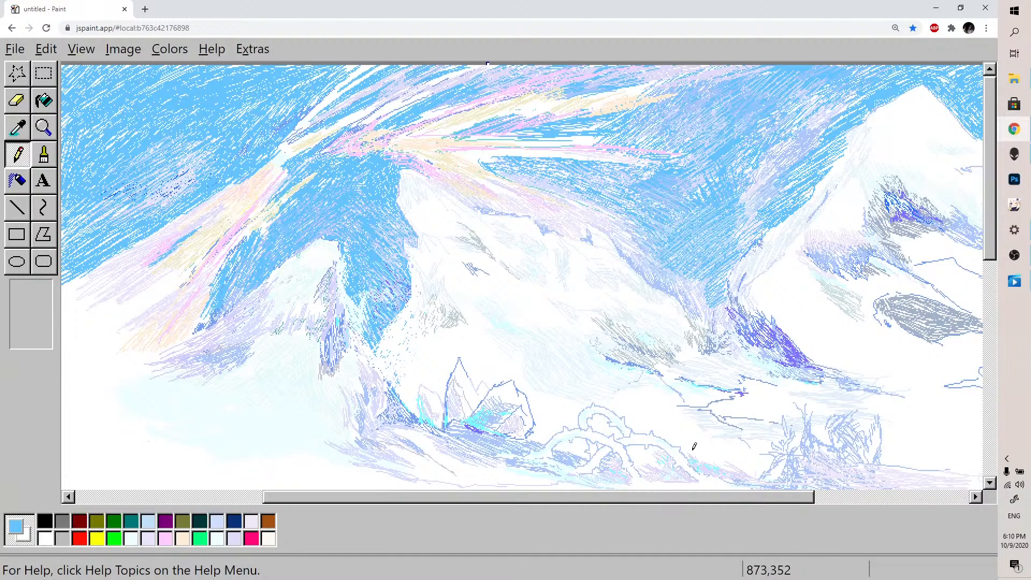
Erase the horizontal pink and cream ray extending to the right of the point where the rays meet
{"action": "left_click_drag", "start_coordinate": [702, 497], "coordinate": [800, 435]}
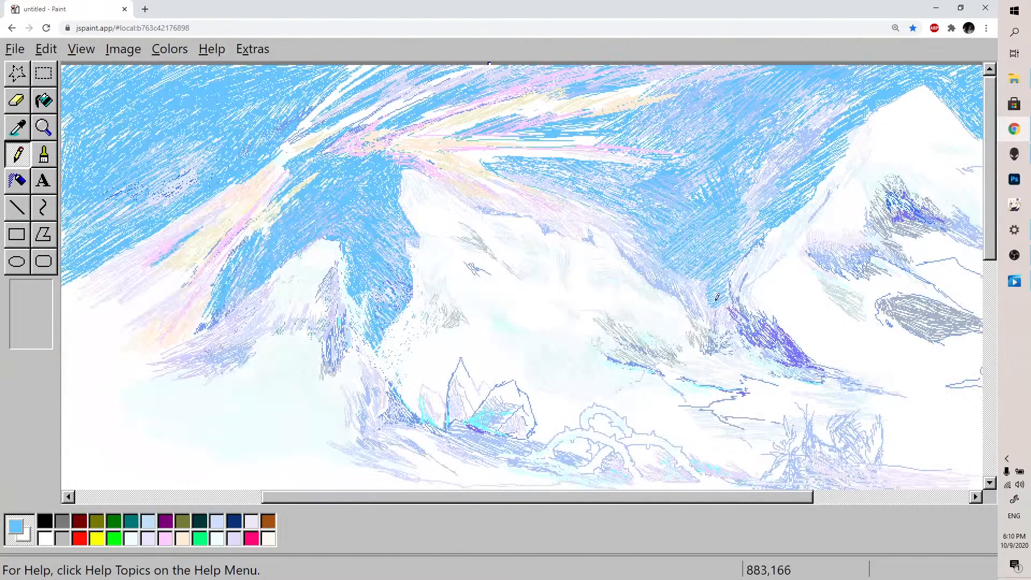
{"action": "left_click_drag", "start_coordinate": [772, 496], "coordinate": [923, 497]}
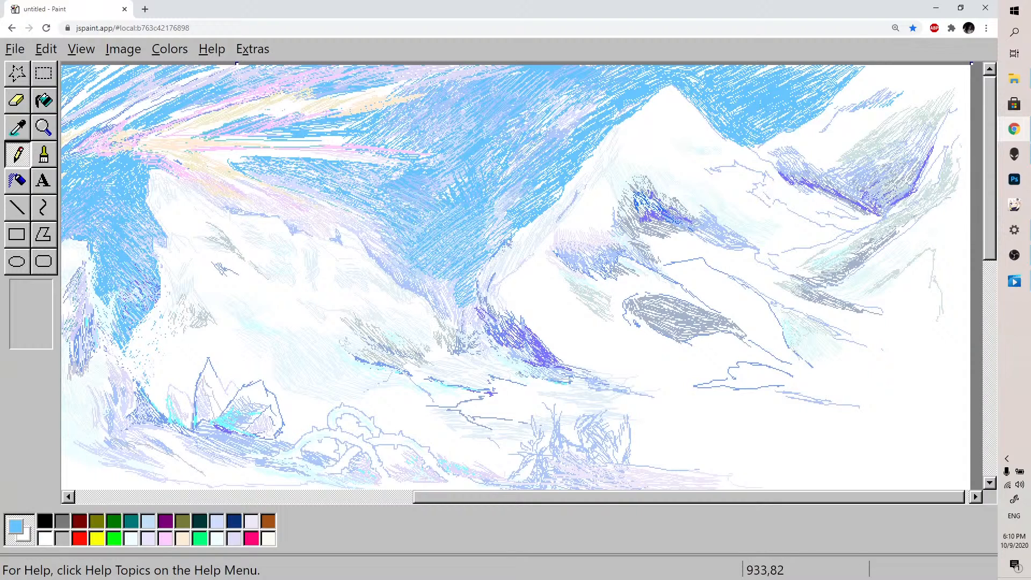
{"action": "left_click_drag", "start_coordinate": [535, 496], "coordinate": [354, 496]}
{"action": "left_click_drag", "start_coordinate": [566, 499], "coordinate": [615, 498]}
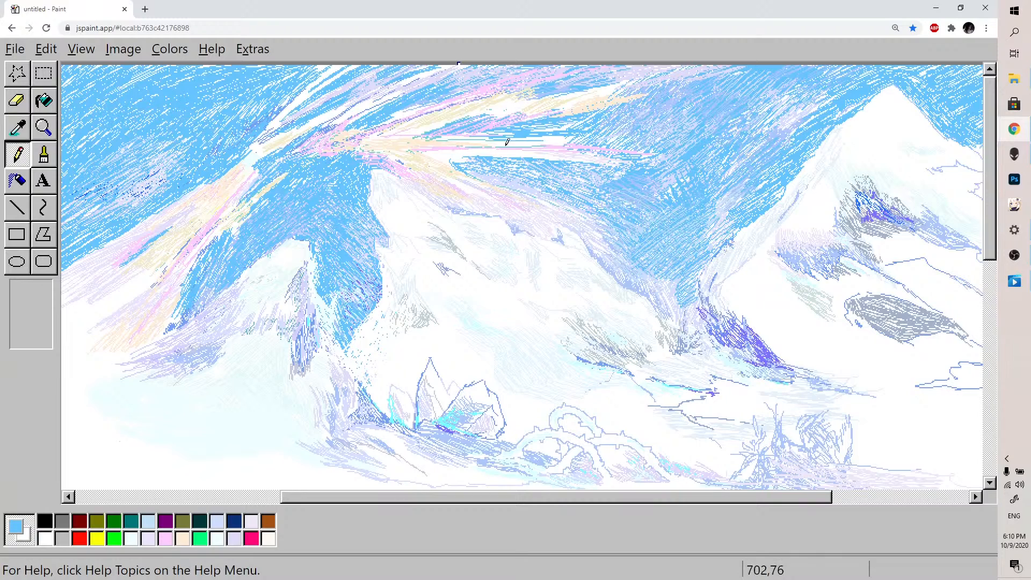
{"action": "left_click", "coordinate": [22, 102]}
{"action": "mouse_move", "coordinate": [482, 162]}
{"action": "left_mouse_down"}
{"action": "mouse_move", "coordinate": [427, 143]}
{"action": "mouse_move", "coordinate": [405, 149]}
{"action": "mouse_move", "coordinate": [652, 154]}
{"action": "mouse_move", "coordinate": [458, 134]}
{"action": "mouse_move", "coordinate": [445, 149]}
{"action": "mouse_move", "coordinate": [415, 146]}
{"action": "mouse_move", "coordinate": [474, 124]}
{"action": "mouse_move", "coordinate": [471, 133]}
{"action": "mouse_move", "coordinate": [497, 137]}
{"action": "mouse_move", "coordinate": [474, 149]}
{"action": "mouse_move", "coordinate": [483, 154]}
{"action": "mouse_move", "coordinate": [455, 132]}
{"action": "mouse_move", "coordinate": [531, 131]}
{"action": "mouse_move", "coordinate": [520, 142]}
{"action": "mouse_move", "coordinate": [424, 150]}
{"action": "left_mouse_up"}
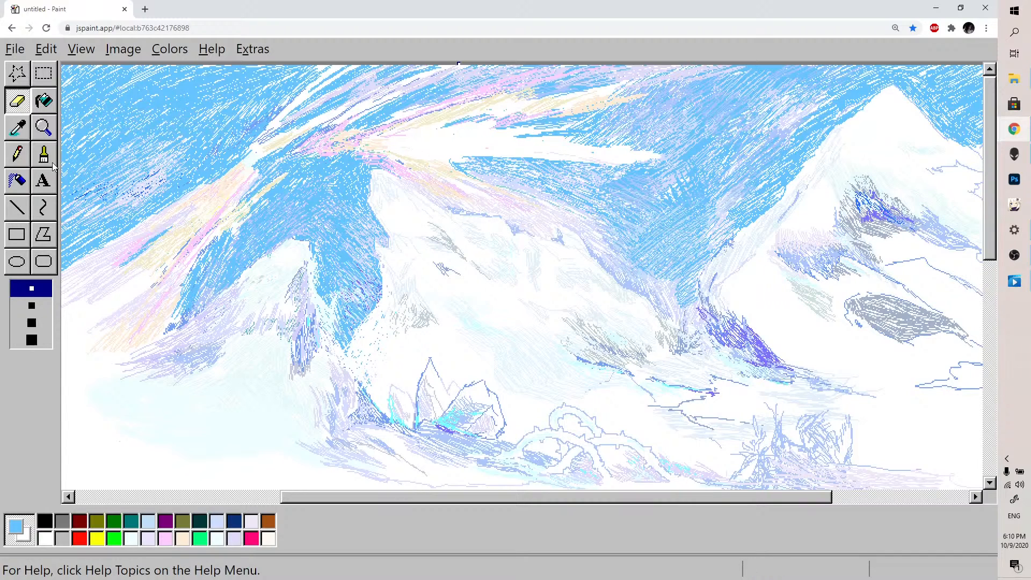
Brush solid sky blue over the erased horizontal ray, tapering toward the point where the rays meet
{"action": "left_click", "coordinate": [44, 155]}
{"action": "mouse_move", "coordinate": [465, 143]}
{"action": "left_mouse_down"}
{"action": "mouse_move", "coordinate": [623, 153]}
{"action": "mouse_move", "coordinate": [617, 143]}
{"action": "mouse_move", "coordinate": [508, 129]}
{"action": "mouse_move", "coordinate": [494, 129]}
{"action": "mouse_move", "coordinate": [631, 163]}
{"action": "mouse_move", "coordinate": [515, 136]}
{"action": "left_mouse_up"}
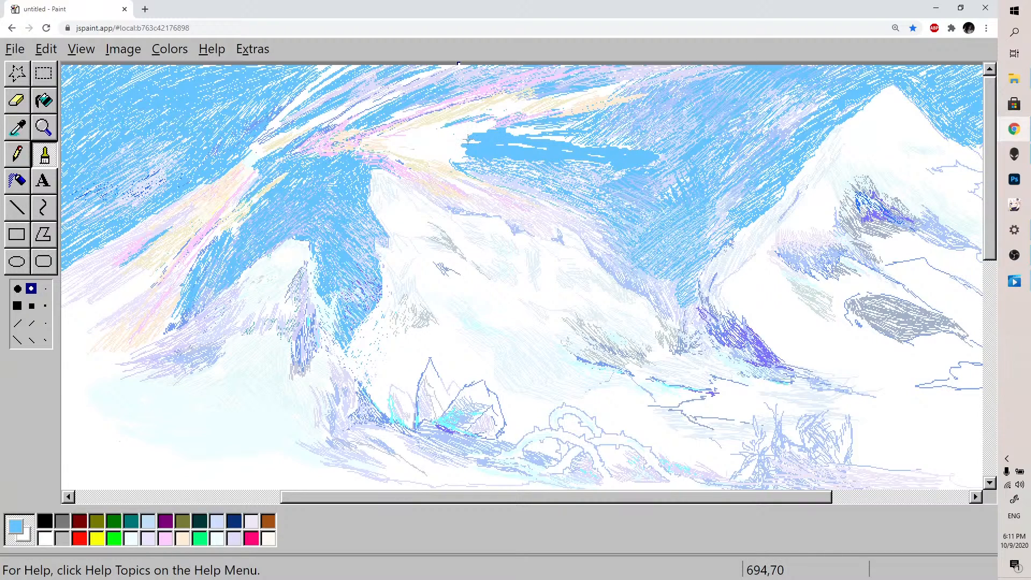
{"action": "mouse_move", "coordinate": [408, 145]}
{"action": "left_mouse_down"}
{"action": "mouse_move", "coordinate": [421, 155]}
{"action": "mouse_move", "coordinate": [474, 143]}
{"action": "mouse_move", "coordinate": [441, 130]}
{"action": "mouse_move", "coordinate": [493, 124]}
{"action": "mouse_move", "coordinate": [531, 142]}
{"action": "left_mouse_up"}
{"action": "mouse_move", "coordinate": [432, 142]}
{"action": "left_mouse_down"}
{"action": "mouse_move", "coordinate": [397, 139]}
{"action": "mouse_move", "coordinate": [473, 171]}
{"action": "left_mouse_up"}
{"action": "mouse_move", "coordinate": [399, 146]}
{"action": "left_mouse_down"}
{"action": "mouse_move", "coordinate": [517, 161]}
{"action": "mouse_move", "coordinate": [552, 152]}
{"action": "mouse_move", "coordinate": [548, 141]}
{"action": "mouse_move", "coordinate": [559, 140]}
{"action": "mouse_move", "coordinate": [538, 134]}
{"action": "left_mouse_up"}
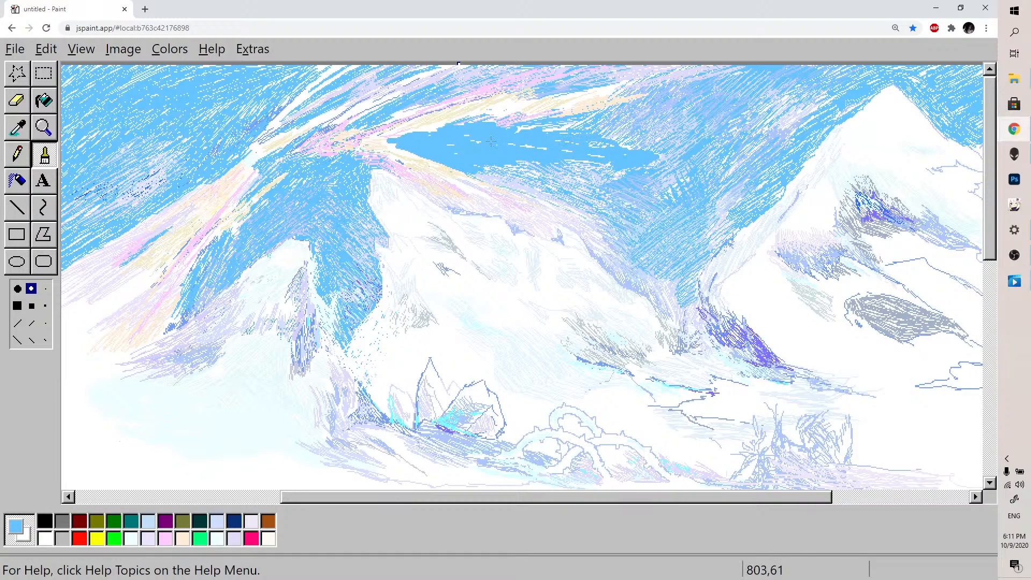
Hatch pale lavender pencil strokes over the right end of the solid blue patch to break it up
{"action": "left_click", "coordinate": [18, 153]}
{"action": "left_click", "coordinate": [164, 538]}
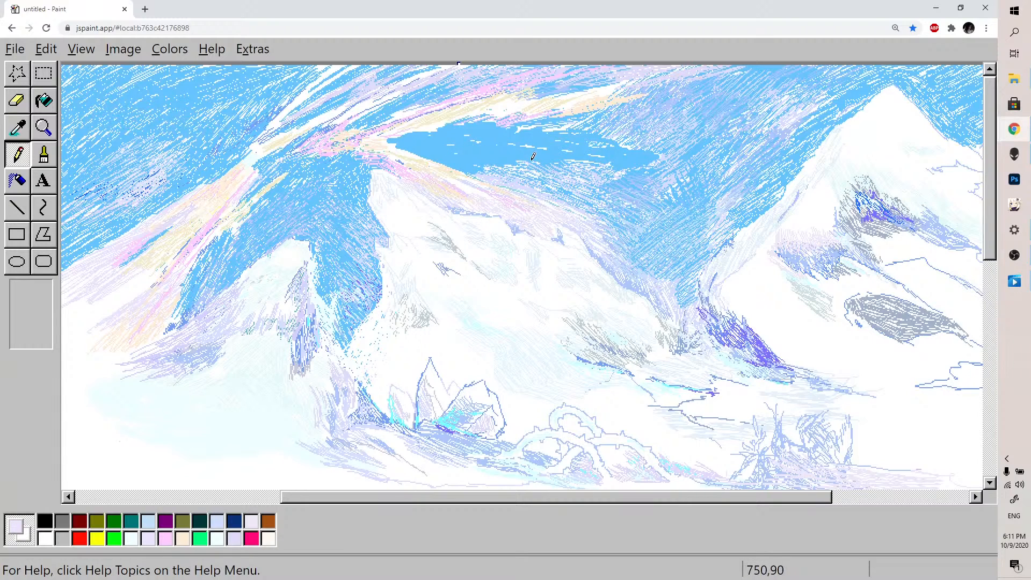
{"action": "left_click", "coordinate": [234, 538]}
{"action": "mouse_move", "coordinate": [539, 132]}
{"action": "left_mouse_down"}
{"action": "mouse_move", "coordinate": [575, 128]}
{"action": "mouse_move", "coordinate": [567, 157]}
{"action": "mouse_move", "coordinate": [643, 152]}
{"action": "mouse_move", "coordinate": [600, 156]}
{"action": "left_mouse_up"}
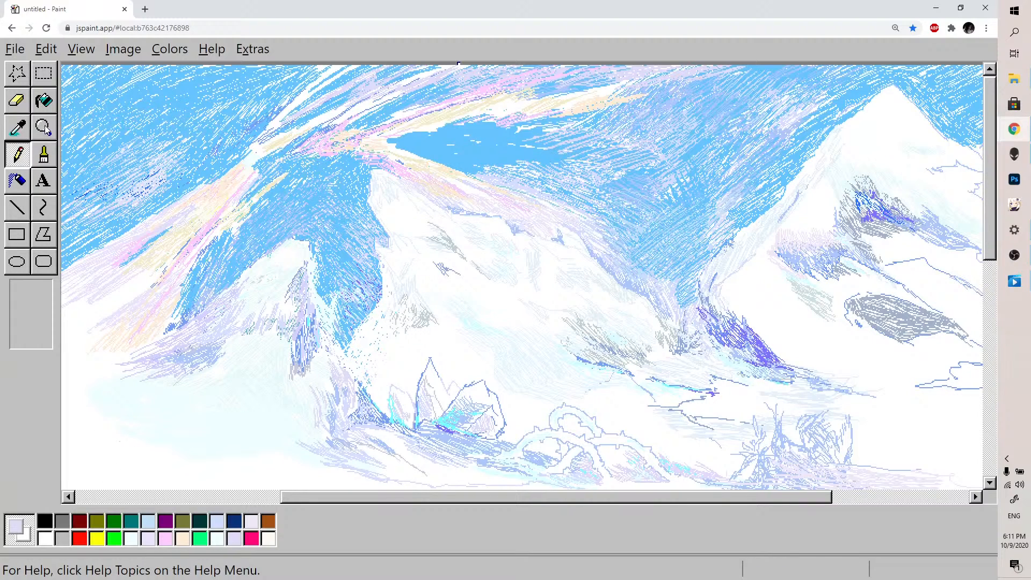
Sample the blue from the solid patch and hatch it across the patch's right end into the surrounding sky
{"action": "left_click", "coordinate": [44, 128]}
{"action": "left_click", "coordinate": [18, 127]}
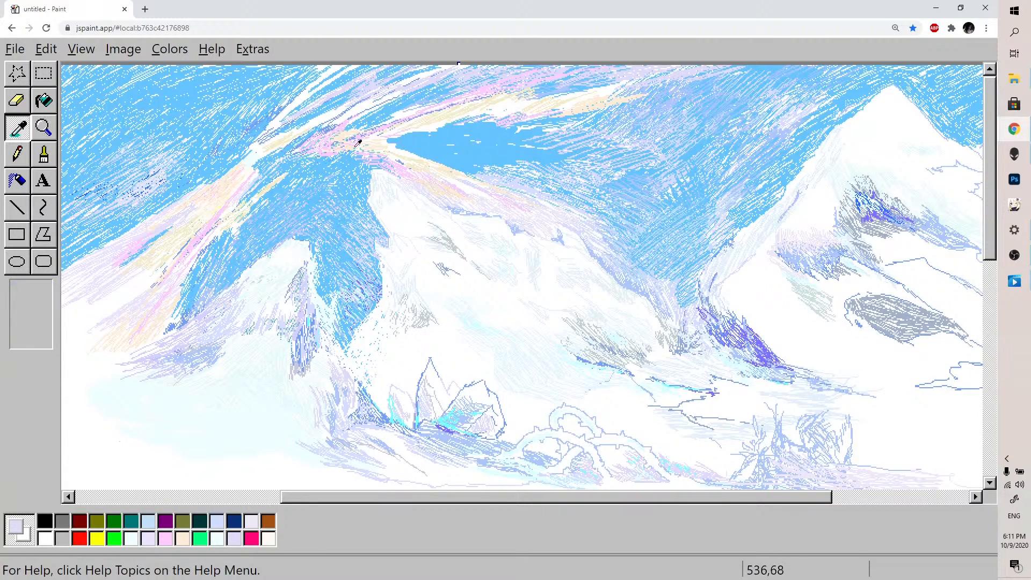
{"action": "left_click", "coordinate": [492, 140]}
{"action": "mouse_move", "coordinate": [536, 141]}
{"action": "left_mouse_down"}
{"action": "mouse_move", "coordinate": [607, 136]}
{"action": "mouse_move", "coordinate": [545, 169]}
{"action": "mouse_move", "coordinate": [658, 163]}
{"action": "mouse_move", "coordinate": [601, 189]}
{"action": "mouse_move", "coordinate": [692, 182]}
{"action": "left_mouse_up"}
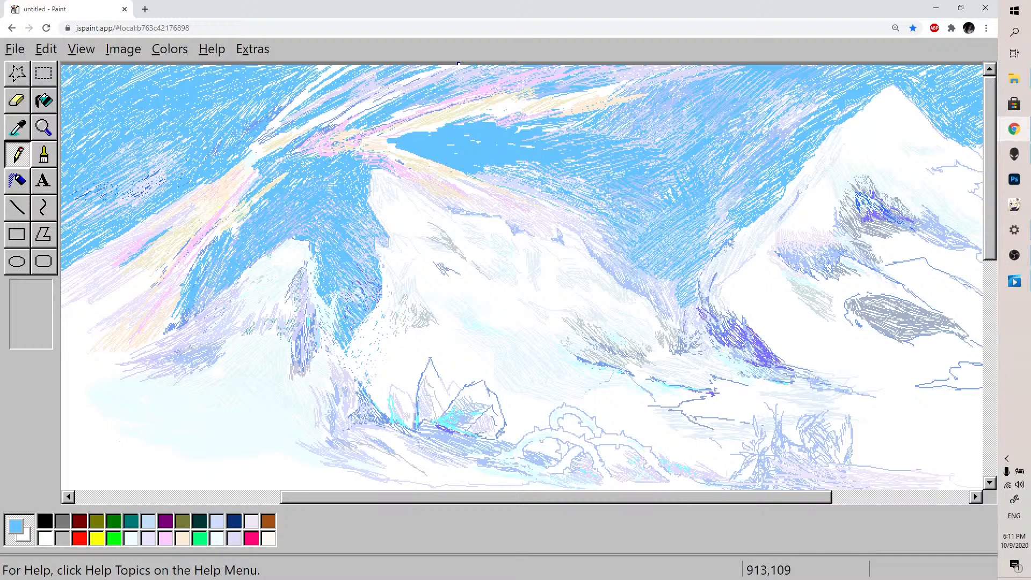
Hatch sky blue pencil strokes between the upper rays, around the point where they meet and along the lower ray to narrow them
{"action": "mouse_move", "coordinate": [517, 135]}
{"action": "left_mouse_down"}
{"action": "mouse_move", "coordinate": [527, 122]}
{"action": "mouse_move", "coordinate": [493, 123]}
{"action": "mouse_move", "coordinate": [526, 107]}
{"action": "mouse_move", "coordinate": [576, 113]}
{"action": "left_mouse_up"}
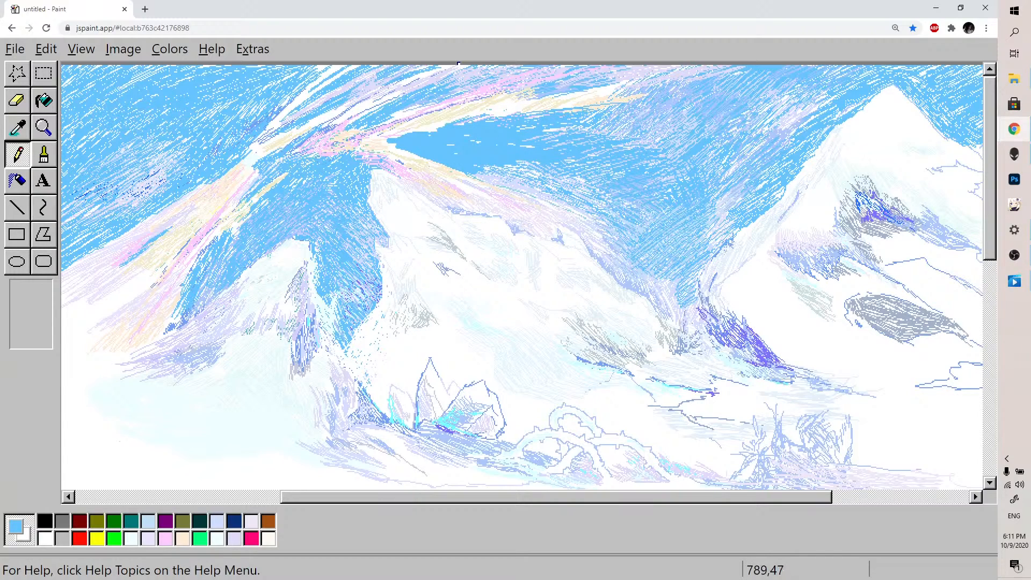
{"action": "mouse_move", "coordinate": [474, 102]}
{"action": "left_mouse_down"}
{"action": "mouse_move", "coordinate": [587, 76]}
{"action": "mouse_move", "coordinate": [554, 81]}
{"action": "left_mouse_up"}
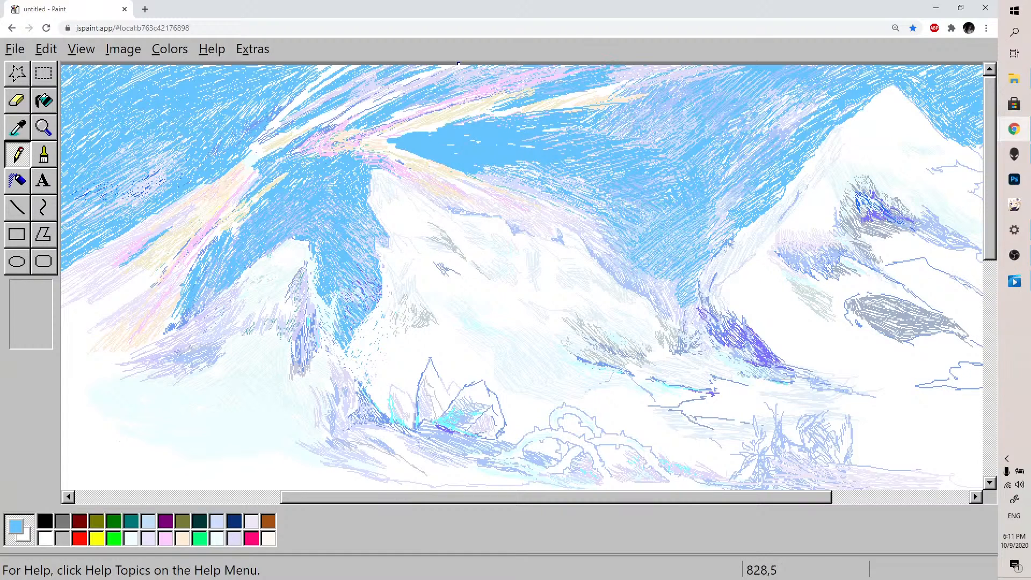
{"action": "left_click_drag", "start_coordinate": [622, 80], "coordinate": [649, 67]}
{"action": "left_click_drag", "start_coordinate": [453, 92], "coordinate": [477, 82]}
{"action": "left_click_drag", "start_coordinate": [383, 117], "coordinate": [448, 96]}
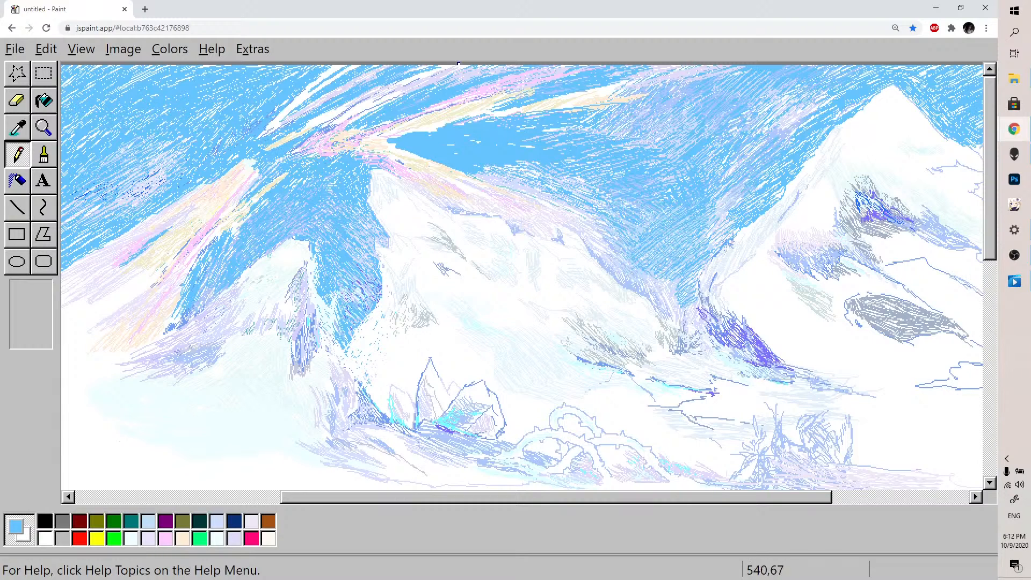
{"action": "mouse_move", "coordinate": [328, 128]}
{"action": "left_mouse_down"}
{"action": "mouse_move", "coordinate": [319, 137]}
{"action": "mouse_move", "coordinate": [333, 128]}
{"action": "left_mouse_up"}
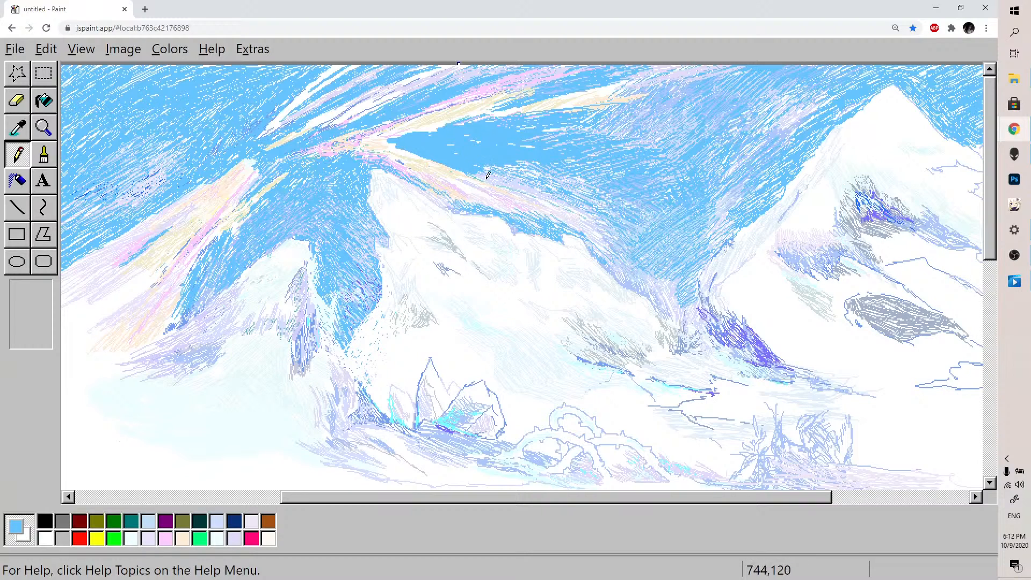
Draw long curved peach pencil strokes extending the upper ray into an arc that bends down toward the large right mountain
{"action": "left_click", "coordinate": [149, 520]}
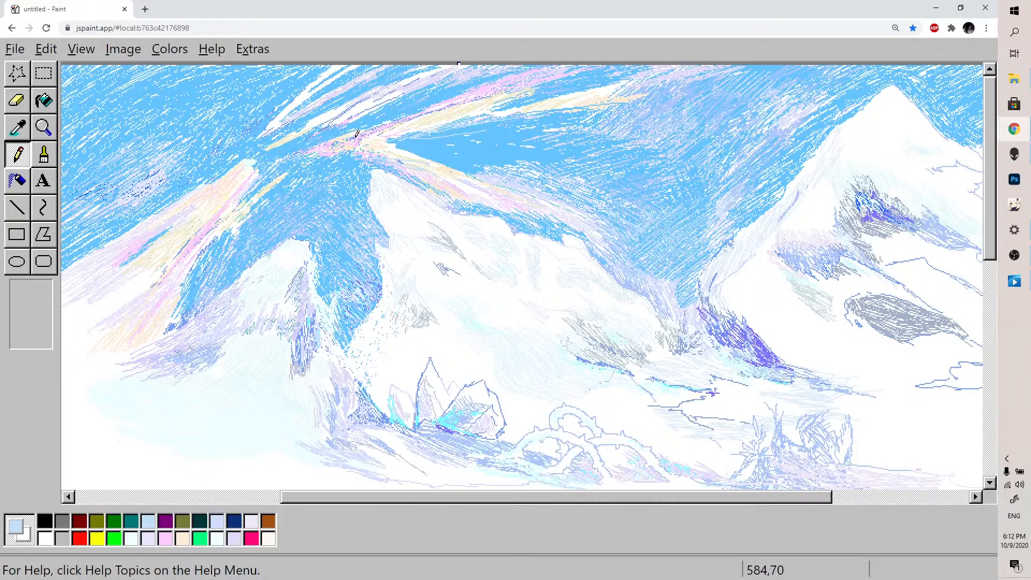
{"action": "left_click", "coordinate": [182, 537]}
{"action": "left_click_drag", "start_coordinate": [292, 149], "coordinate": [418, 107]}
{"action": "mouse_move", "coordinate": [331, 128]}
{"action": "left_mouse_down"}
{"action": "mouse_move", "coordinate": [555, 85]}
{"action": "mouse_move", "coordinate": [698, 90]}
{"action": "left_mouse_up"}
{"action": "mouse_move", "coordinate": [408, 103]}
{"action": "left_mouse_down"}
{"action": "mouse_move", "coordinate": [503, 81]}
{"action": "mouse_move", "coordinate": [653, 87]}
{"action": "mouse_move", "coordinate": [754, 114]}
{"action": "mouse_move", "coordinate": [684, 90]}
{"action": "left_mouse_up"}
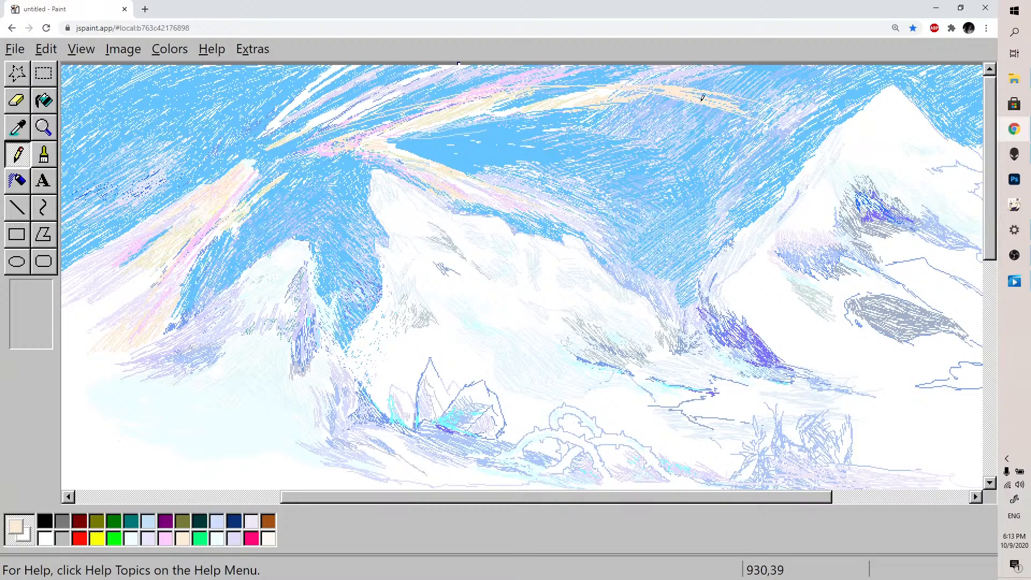
{"action": "left_click_drag", "start_coordinate": [753, 112], "coordinate": [758, 109]}
{"action": "mouse_move", "coordinate": [588, 89]}
{"action": "left_mouse_down"}
{"action": "mouse_move", "coordinate": [502, 107]}
{"action": "mouse_move", "coordinate": [649, 88]}
{"action": "left_mouse_up"}
{"action": "left_click_drag", "start_coordinate": [528, 109], "coordinate": [689, 113]}
{"action": "left_click_drag", "start_coordinate": [596, 105], "coordinate": [719, 121]}
{"action": "mouse_move", "coordinate": [540, 98]}
{"action": "left_mouse_down"}
{"action": "mouse_move", "coordinate": [692, 79]}
{"action": "mouse_move", "coordinate": [747, 88]}
{"action": "mouse_move", "coordinate": [646, 89]}
{"action": "mouse_move", "coordinate": [726, 113]}
{"action": "left_mouse_up"}
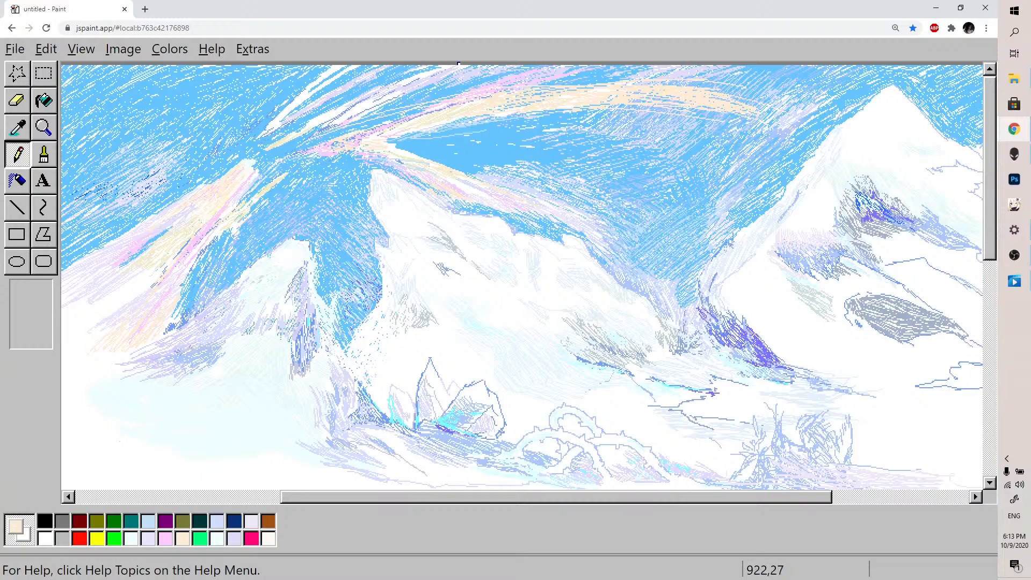
Layer light pink pencil strokes along the extended peach arc and touch it up with more peach
{"action": "left_click", "coordinate": [166, 538]}
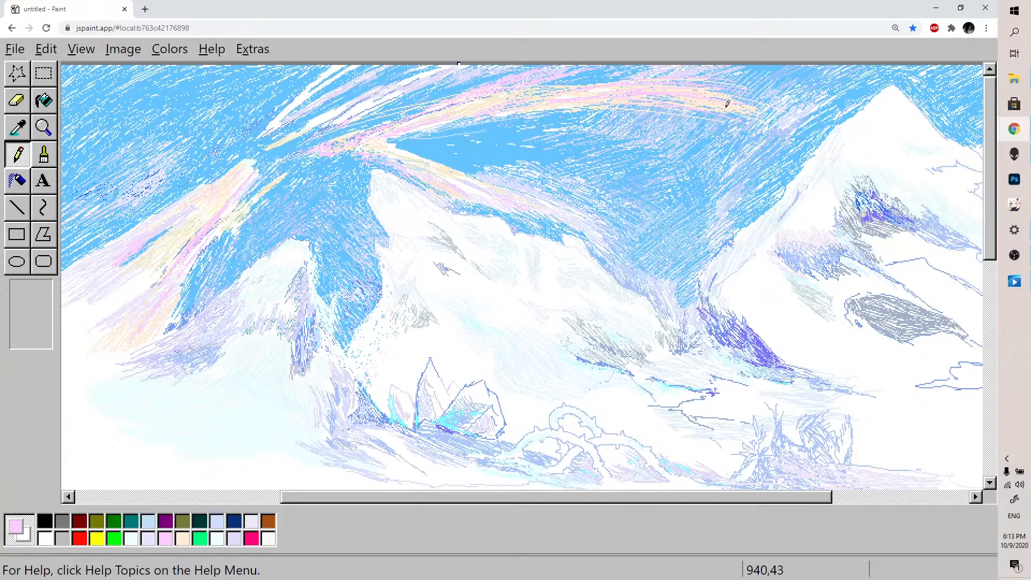
{"action": "left_click", "coordinate": [182, 538]}
{"action": "left_click_drag", "start_coordinate": [555, 85], "coordinate": [591, 80]}
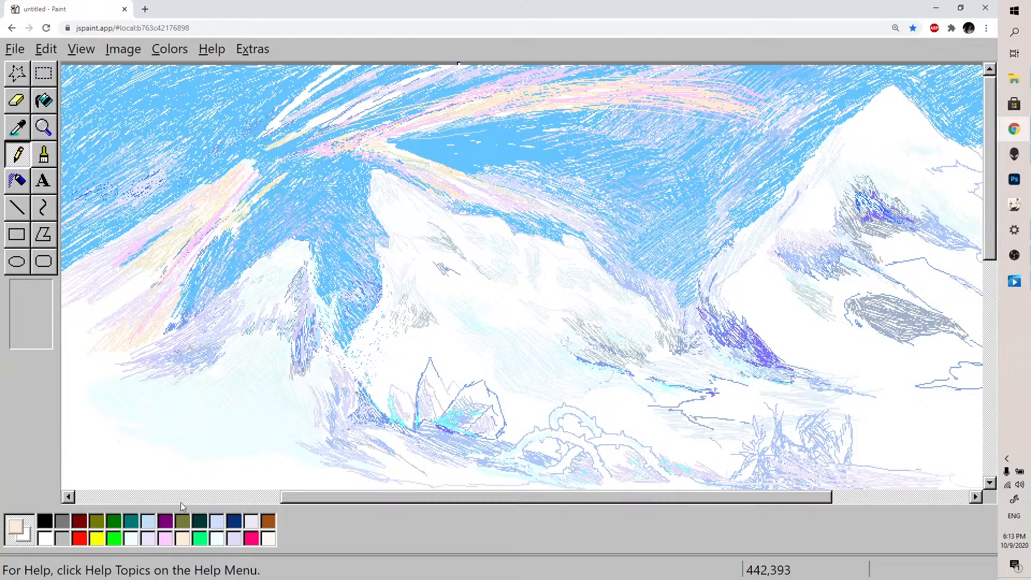
Sample the sky blue and hatch it over the edges of the lower ray above the central mountain
{"action": "left_click", "coordinate": [26, 135]}
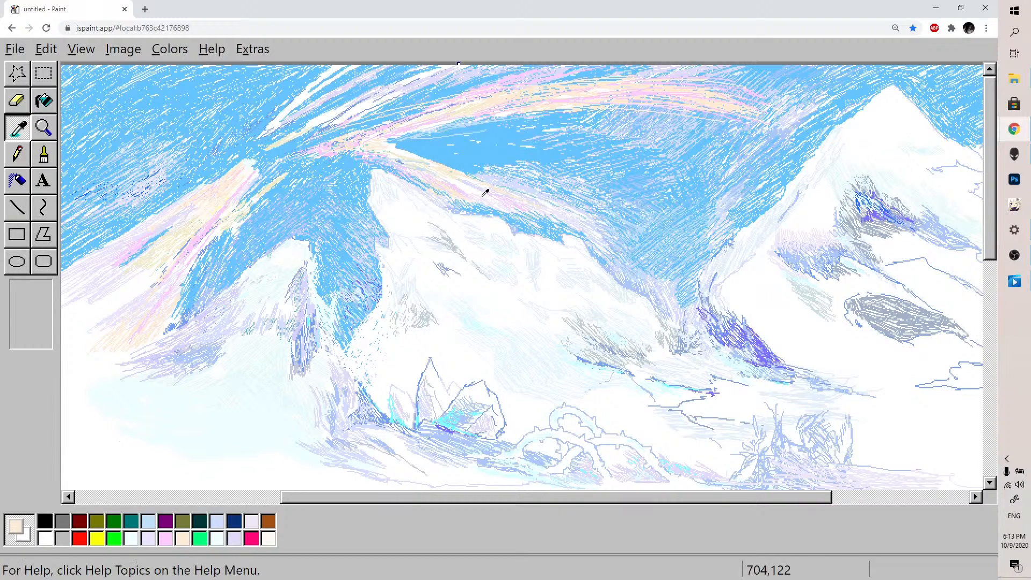
{"action": "left_click", "coordinate": [467, 142]}
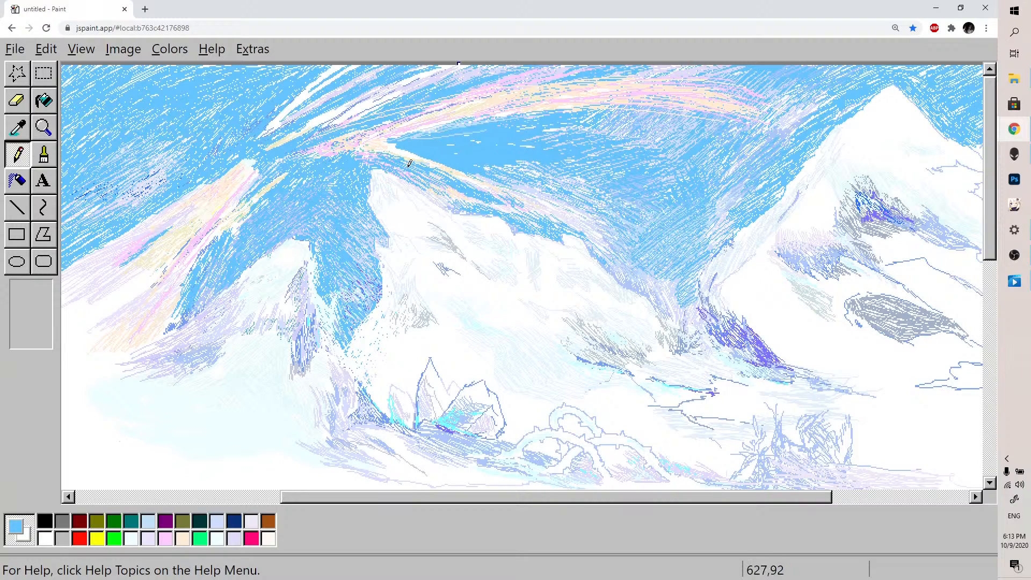
Save the icy mountain drawing as an image file
{"action": "mouse_move", "coordinate": [548, 498]}
{"action": "left_mouse_down"}
{"action": "mouse_move", "coordinate": [623, 498]}
{"action": "mouse_move", "coordinate": [582, 498]}
{"action": "left_mouse_up"}
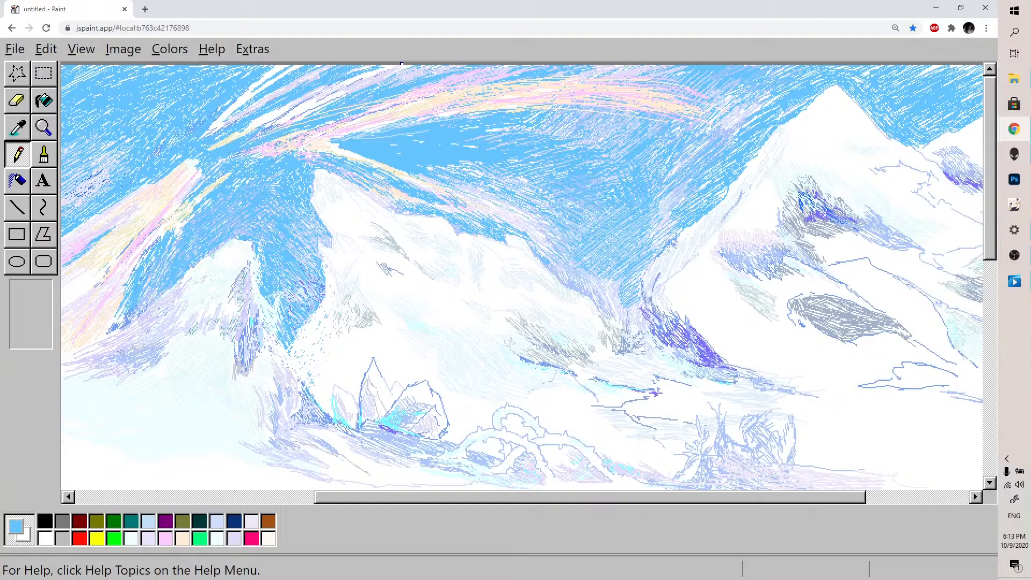
{"action": "scroll", "coordinate": [522, 282], "scroll_direction": "left", "scroll_amount": 3}
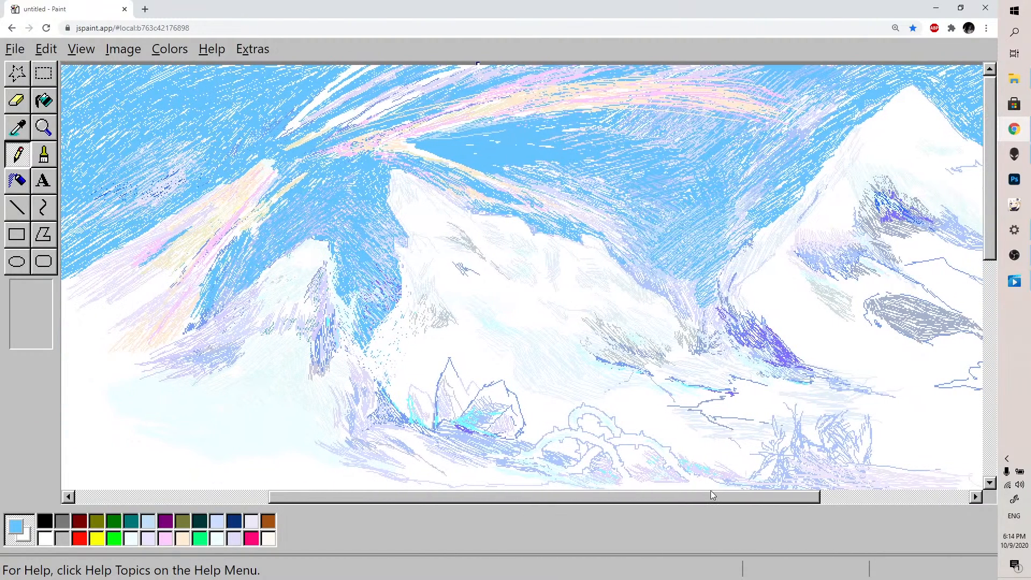
{"action": "left_click", "coordinate": [15, 49]}
{"action": "left_click", "coordinate": [56, 132]}
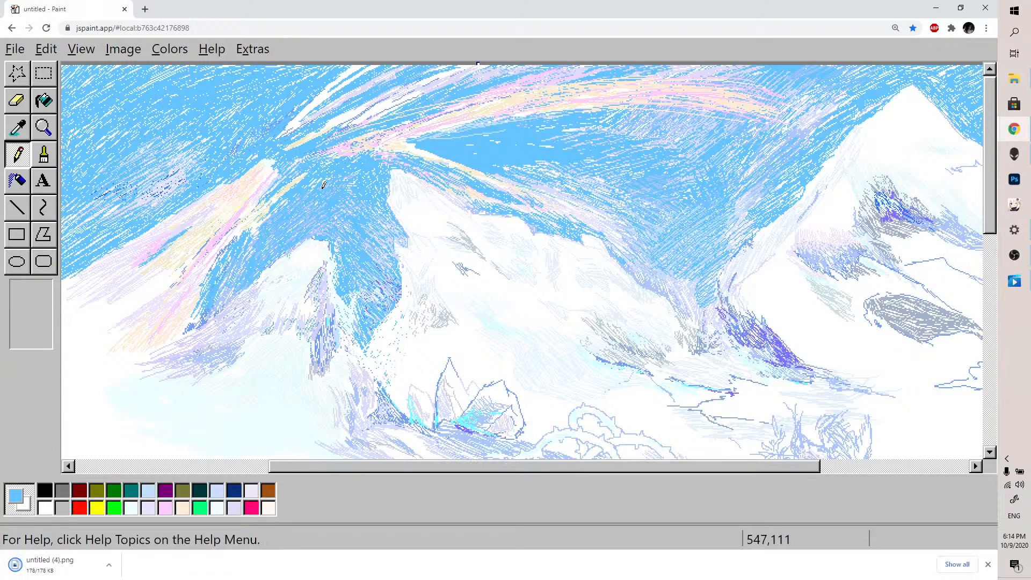
Start a new drawing, discarding the open one, and fill the whole blank canvas with black
{"action": "left_click", "coordinate": [26, 47]}
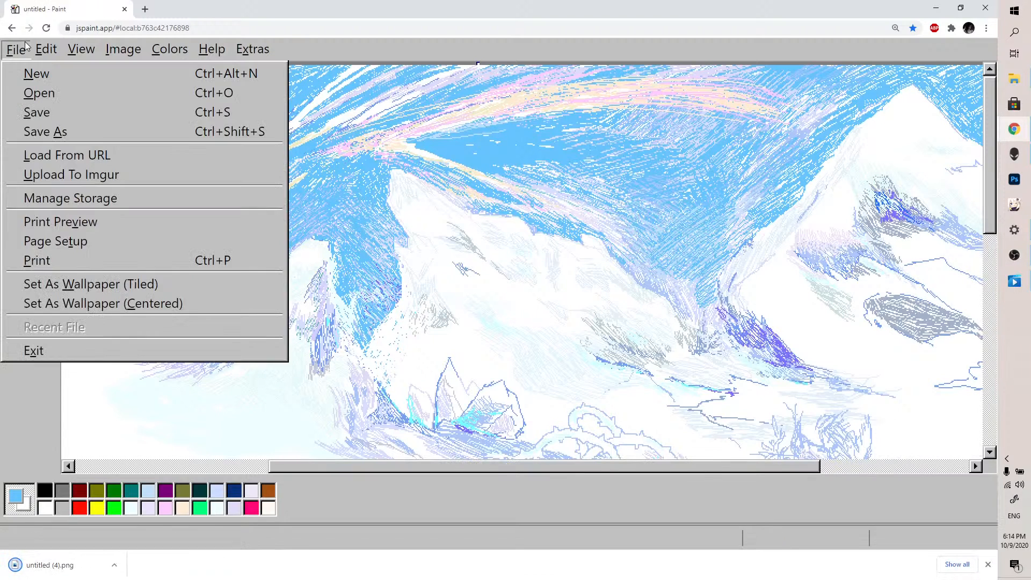
{"action": "left_click", "coordinate": [32, 73]}
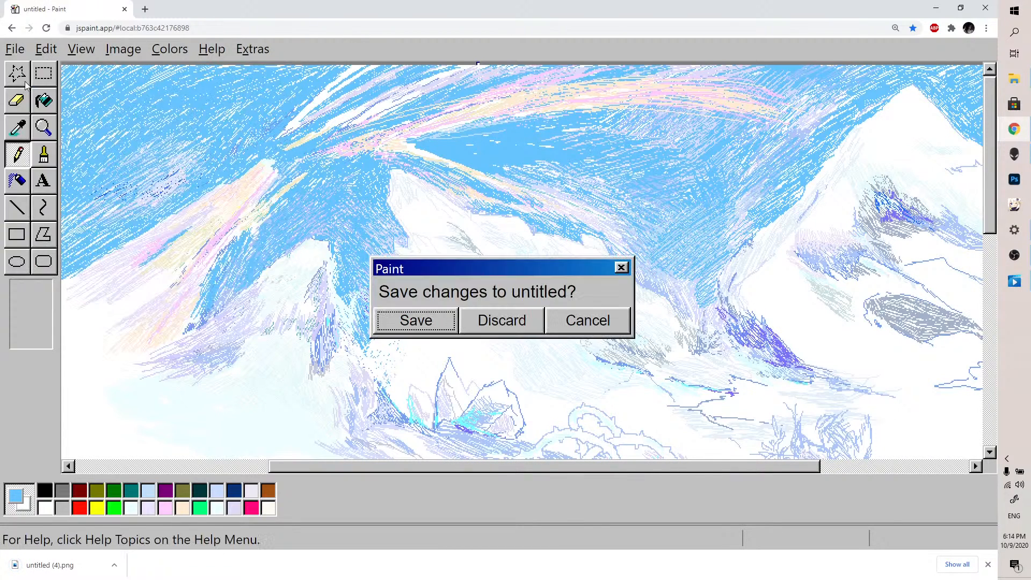
{"action": "left_click", "coordinate": [476, 317]}
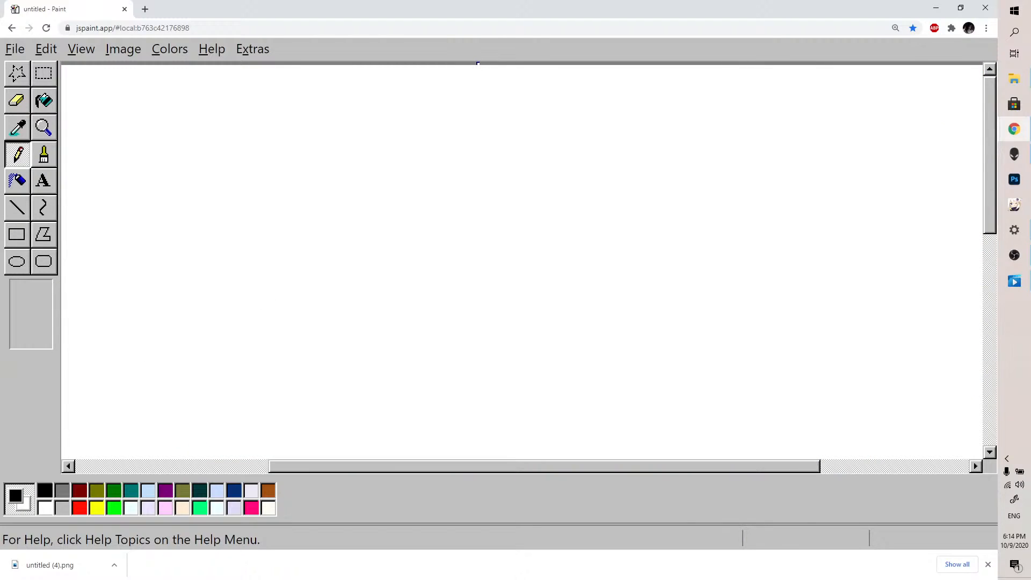
{"action": "left_click", "coordinate": [44, 101]}
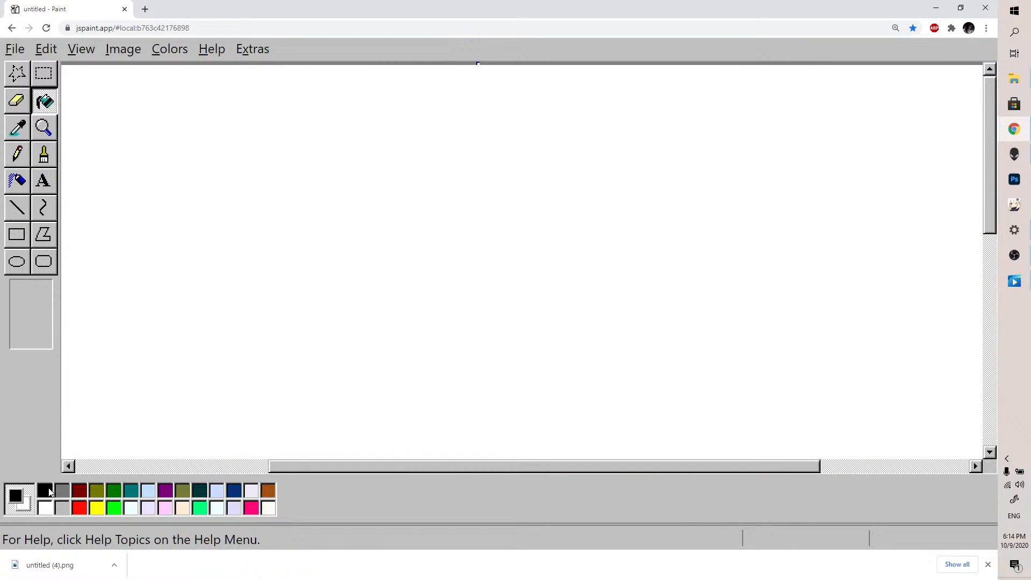
{"action": "left_click", "coordinate": [175, 362]}
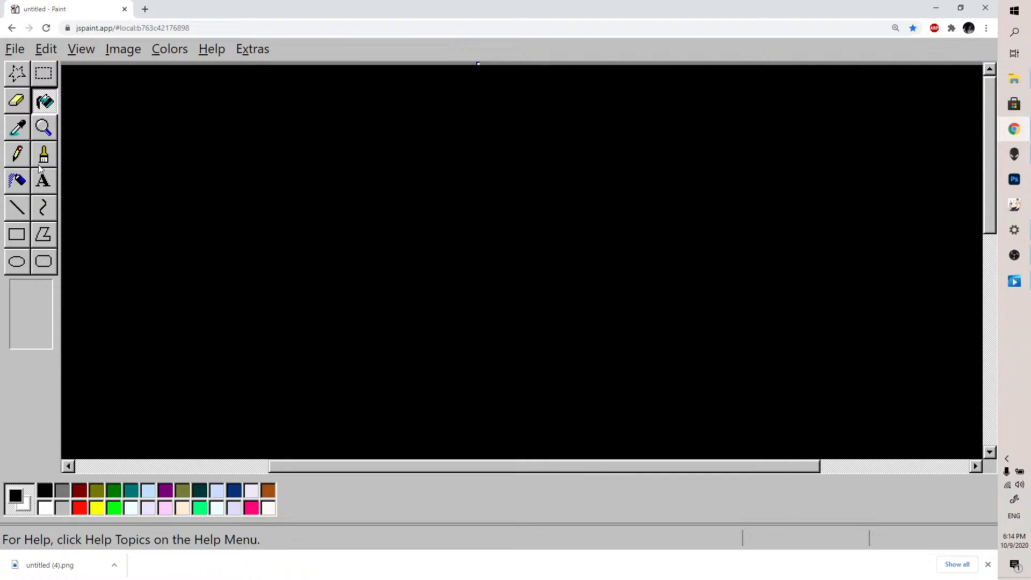
Change the grey swatch to dark purple, RGB 42, 4, 73, and pencil a small spiky nebula shape in the upper-left part of the canvas
{"action": "left_click", "coordinate": [17, 128]}
{"action": "left_click", "coordinate": [17, 154]}
{"action": "left_click", "coordinate": [49, 510]}
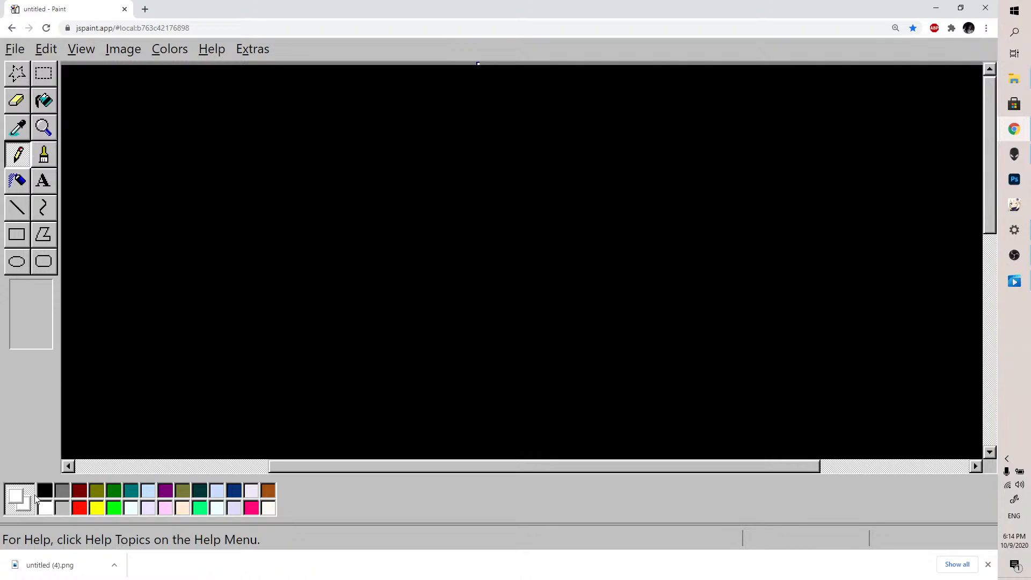
{"action": "left_click", "coordinate": [68, 490]}
{"action": "double_click", "coordinate": [62, 491]}
{"action": "left_click_drag", "start_coordinate": [64, 335], "coordinate": [125, 322]}
{"action": "left_click_drag", "start_coordinate": [199, 385], "coordinate": [184, 388]}
{"action": "left_click_drag", "start_coordinate": [260, 326], "coordinate": [290, 318]}
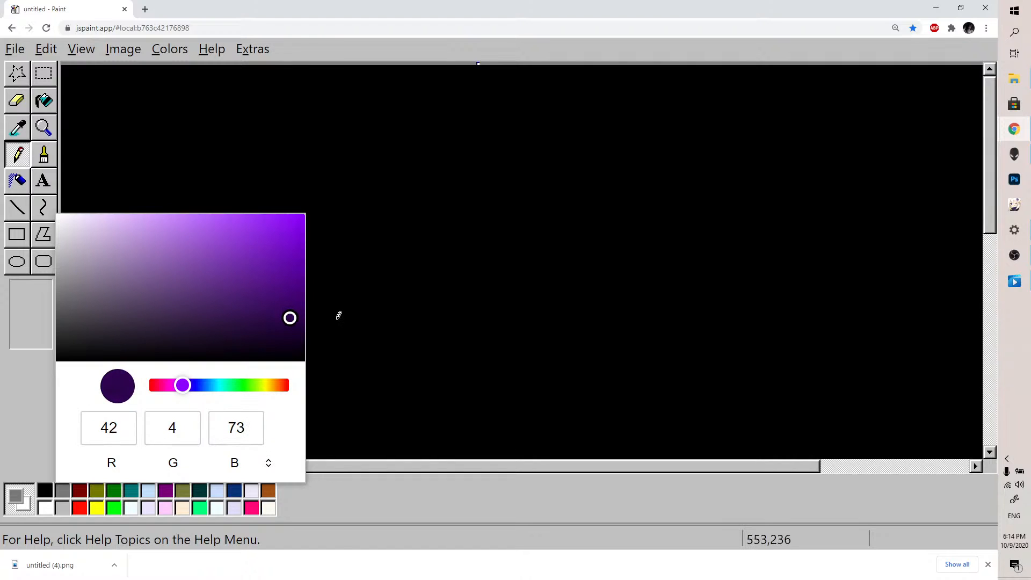
{"action": "mouse_move", "coordinate": [332, 173]}
{"action": "left_mouse_down"}
{"action": "mouse_move", "coordinate": [331, 163]}
{"action": "mouse_move", "coordinate": [340, 175]}
{"action": "mouse_move", "coordinate": [357, 171]}
{"action": "mouse_move", "coordinate": [344, 141]}
{"action": "left_mouse_up"}
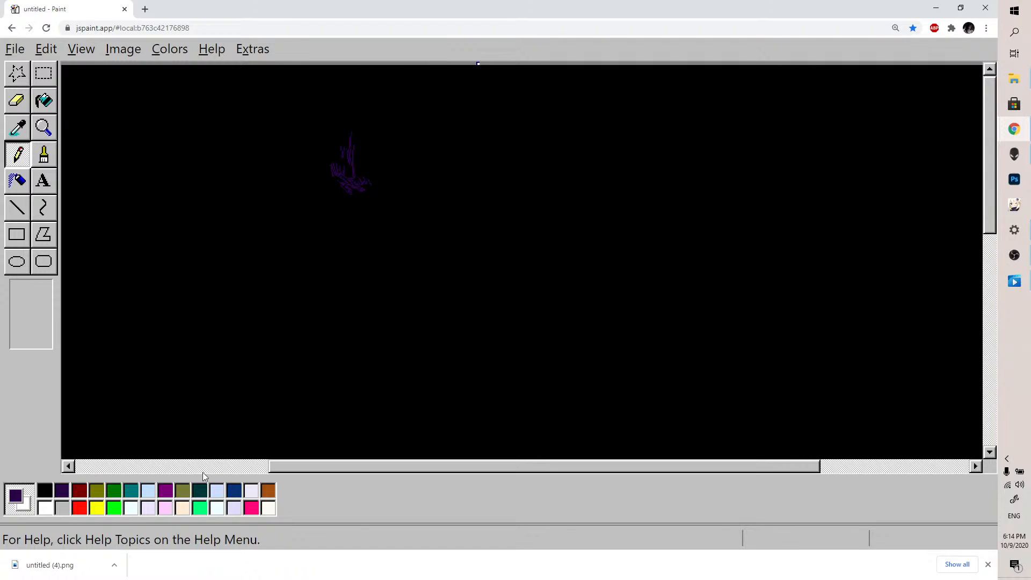
Darken the purple swatch to RGB 19, 2, 34 and hatch it around the base and left side of the purple shape
{"action": "double_click", "coordinate": [66, 491]}
{"action": "left_click_drag", "start_coordinate": [285, 321], "coordinate": [290, 339]}
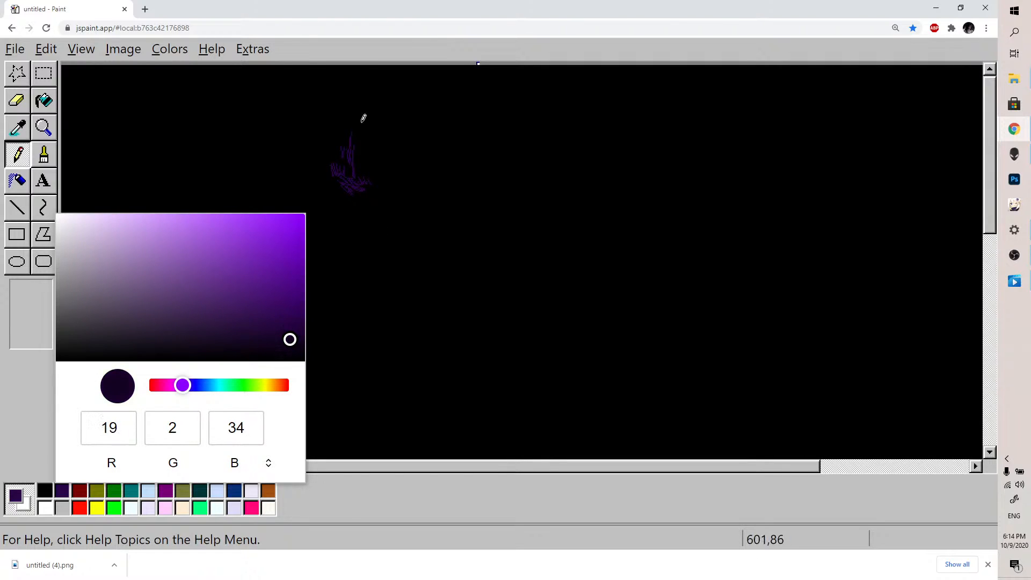
{"action": "left_click", "coordinate": [340, 169]}
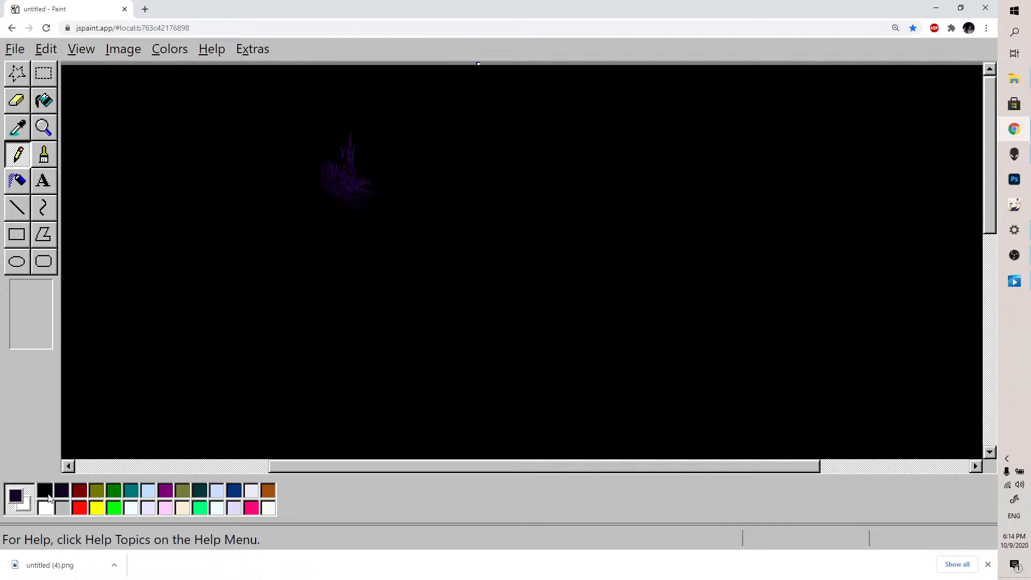
Change the maroon swatch to RGB 40, 2, 1 and hatch dark red strokes along the underside of the purple nebula
{"action": "double_click", "coordinate": [78, 491]}
{"action": "left_click_drag", "start_coordinate": [312, 316], "coordinate": [317, 336]}
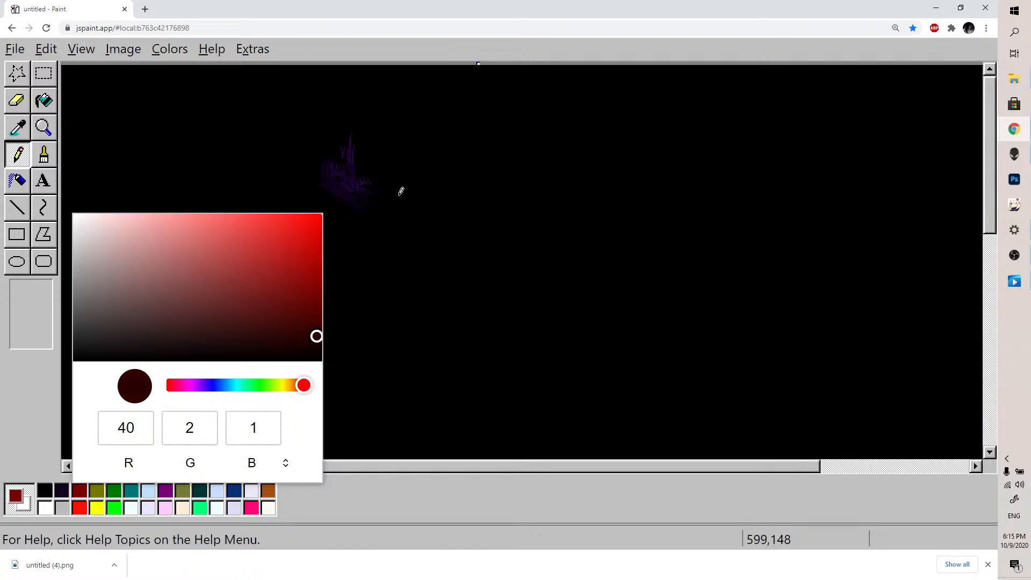
{"action": "left_click", "coordinate": [346, 168]}
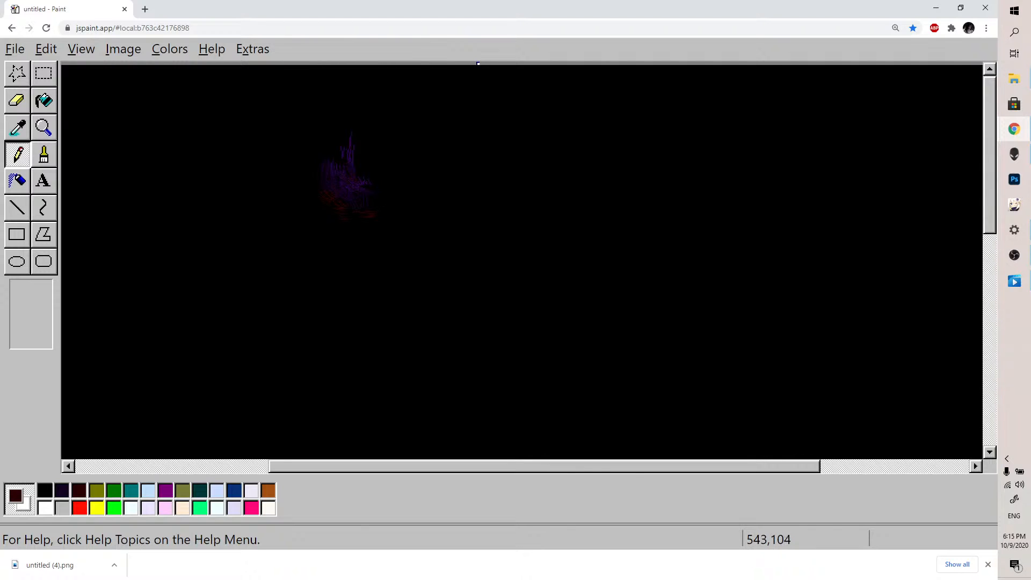
Change the navy swatch to RGB 3, 27, 69 and pencil dark blue strokes around the nebula's outer edges
{"action": "double_click", "coordinate": [234, 490]}
{"action": "left_click", "coordinate": [464, 320]}
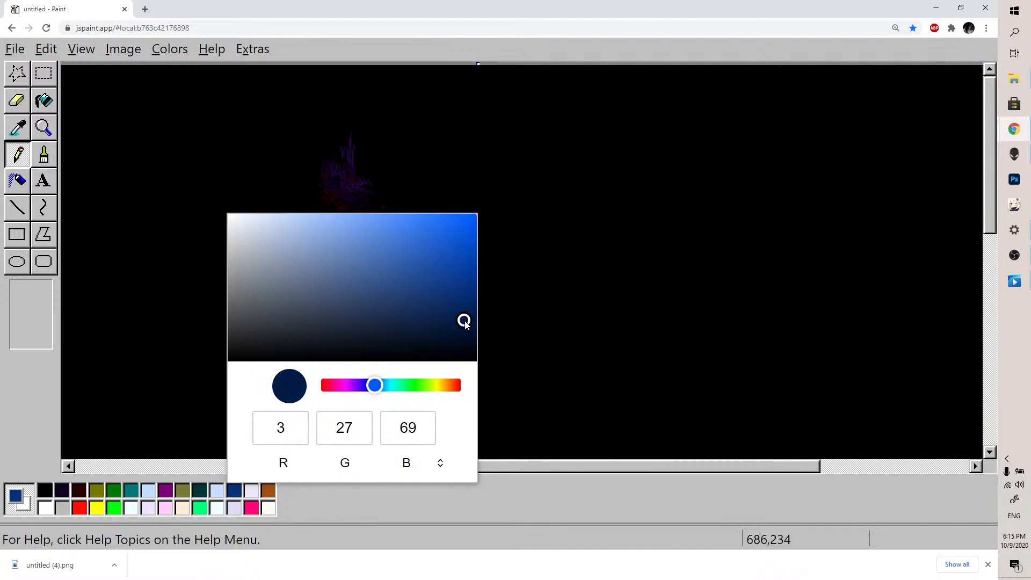
{"action": "left_click", "coordinate": [321, 164]}
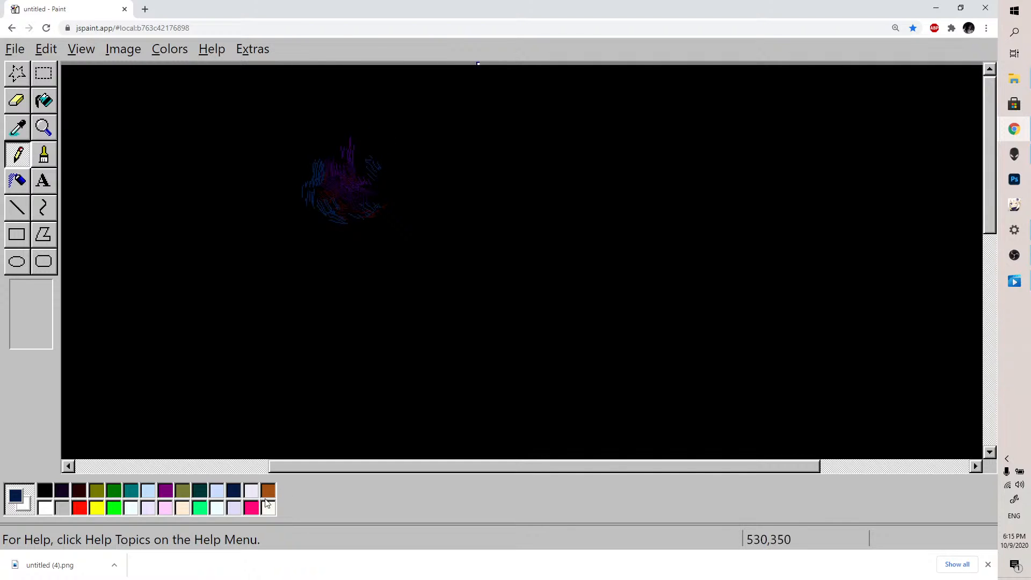
Darken the navy swatch further and hatch it over the nebula's blue edges to soften them into the black
{"action": "double_click", "coordinate": [235, 492]}
{"action": "left_click_drag", "start_coordinate": [474, 321], "coordinate": [469, 345]}
{"action": "left_click", "coordinate": [317, 172]}
Dot small white stars around the nebula, in a cluster below it and across the middle of the sky
{"action": "left_click", "coordinate": [45, 507]}
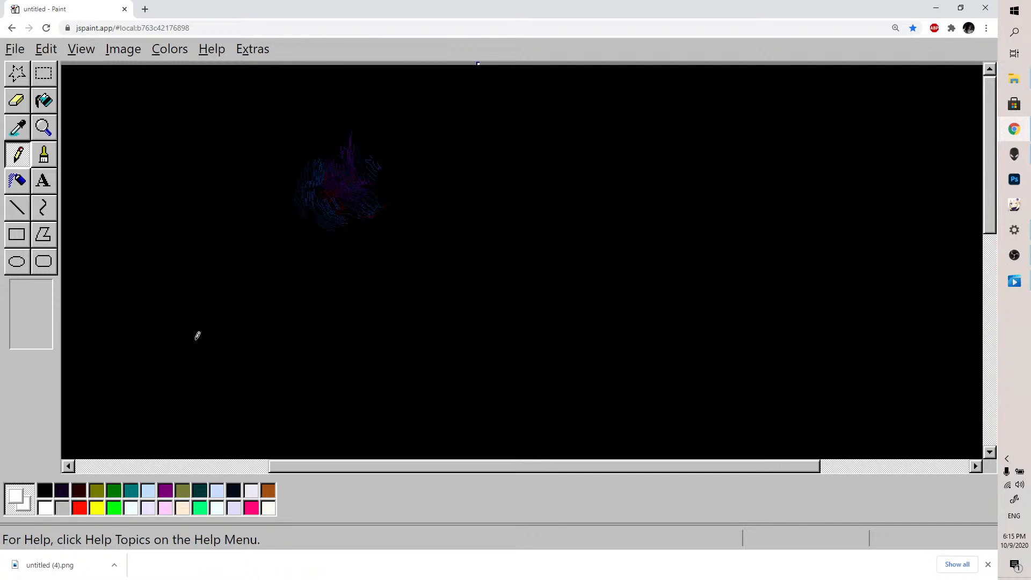
{"action": "left_click", "coordinate": [323, 131]}
{"action": "left_click", "coordinate": [348, 104]}
{"action": "left_click", "coordinate": [365, 144]}
{"action": "left_click", "coordinate": [422, 226]}
{"action": "left_click", "coordinate": [424, 238]}
{"action": "left_click", "coordinate": [289, 254]}
{"action": "left_click", "coordinate": [295, 266]}
{"action": "left_click", "coordinate": [310, 323]}
{"action": "left_click", "coordinate": [302, 307]}
{"action": "left_click", "coordinate": [313, 306]}
{"action": "left_click", "coordinate": [317, 313]}
{"action": "left_click", "coordinate": [634, 186]}
{"action": "left_click", "coordinate": [611, 229]}
Change the red swatch to a dark red and dot a few faint red stars across the sky
{"action": "double_click", "coordinate": [81, 506]}
{"action": "left_click", "coordinate": [269, 249]}
{"action": "mouse_move", "coordinate": [269, 249]}
{"action": "left_mouse_down"}
{"action": "mouse_move", "coordinate": [289, 315]}
{"action": "mouse_move", "coordinate": [274, 308]}
{"action": "mouse_move", "coordinate": [316, 318]}
{"action": "left_mouse_up"}
{"action": "left_click", "coordinate": [438, 124]}
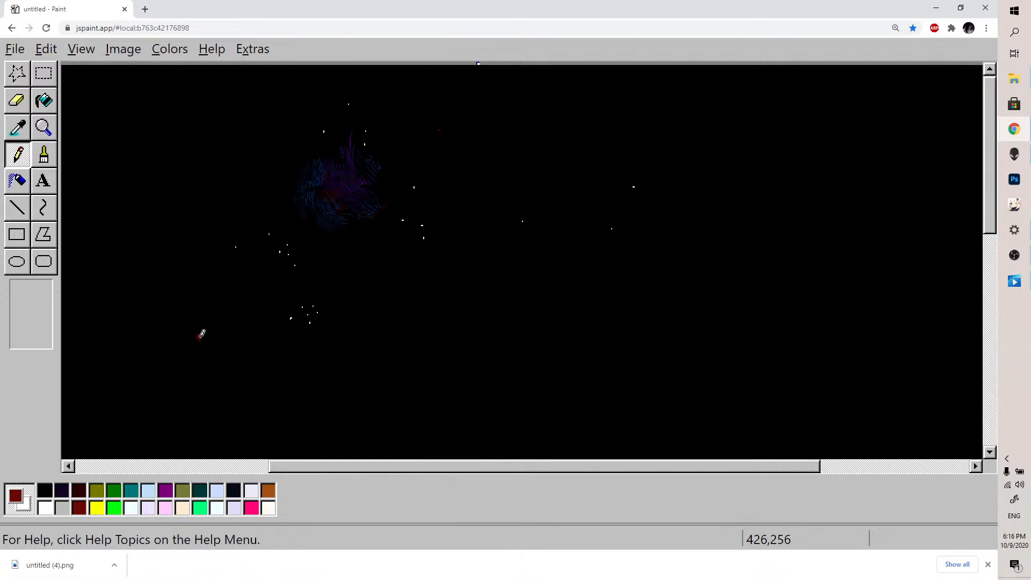
{"action": "left_click", "coordinate": [629, 163]}
{"action": "left_click", "coordinate": [687, 148]}
Change the hot pink swatch to dark olive, RGB 70, 62, 6, and scatter faint olive stars across the whole sky
{"action": "double_click", "coordinate": [252, 507]}
{"action": "left_click_drag", "start_coordinate": [464, 406], "coordinate": [457, 402]}
{"action": "left_click_drag", "start_coordinate": [451, 298], "coordinate": [470, 339]}
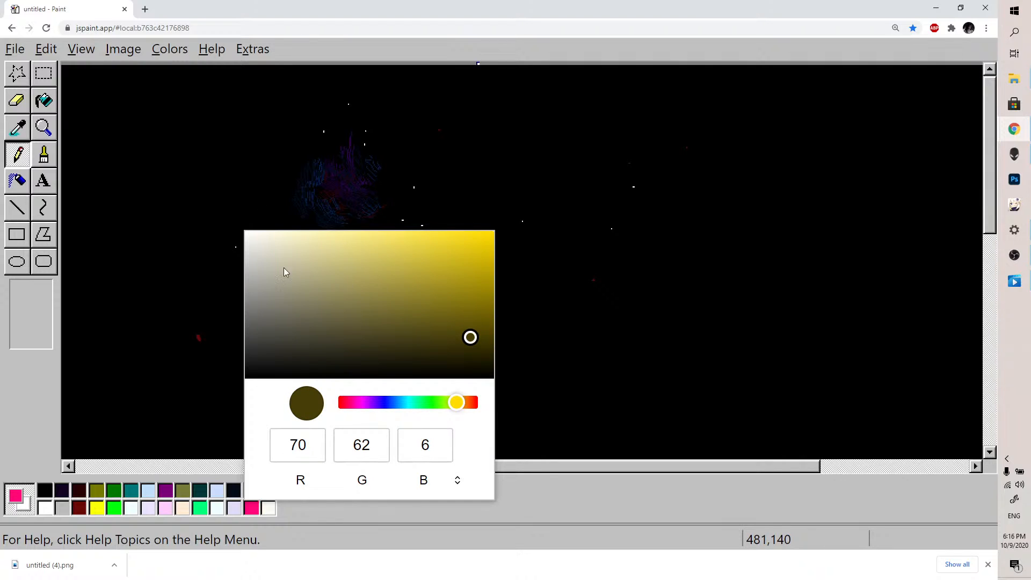
{"action": "left_click", "coordinate": [204, 329]}
{"action": "left_click", "coordinate": [202, 333]}
{"action": "left_click", "coordinate": [203, 338]}
{"action": "left_click", "coordinate": [249, 245]}
{"action": "left_click", "coordinate": [260, 255]}
{"action": "left_click", "coordinate": [466, 302]}
{"action": "left_click", "coordinate": [441, 275]}
{"action": "left_click", "coordinate": [457, 268]}
{"action": "left_click", "coordinate": [516, 195]}
{"action": "left_click", "coordinate": [480, 108]}
{"action": "left_click", "coordinate": [474, 118]}
{"action": "left_click", "coordinate": [433, 201]}
{"action": "left_click", "coordinate": [435, 213]}
{"action": "left_click", "coordinate": [465, 194]}
{"action": "left_click", "coordinate": [668, 351]}
{"action": "left_click", "coordinate": [613, 397]}
{"action": "left_click", "coordinate": [568, 416]}
{"action": "left_click", "coordinate": [715, 423]}
{"action": "left_click", "coordinate": [840, 412]}
{"action": "left_click", "coordinate": [757, 319]}
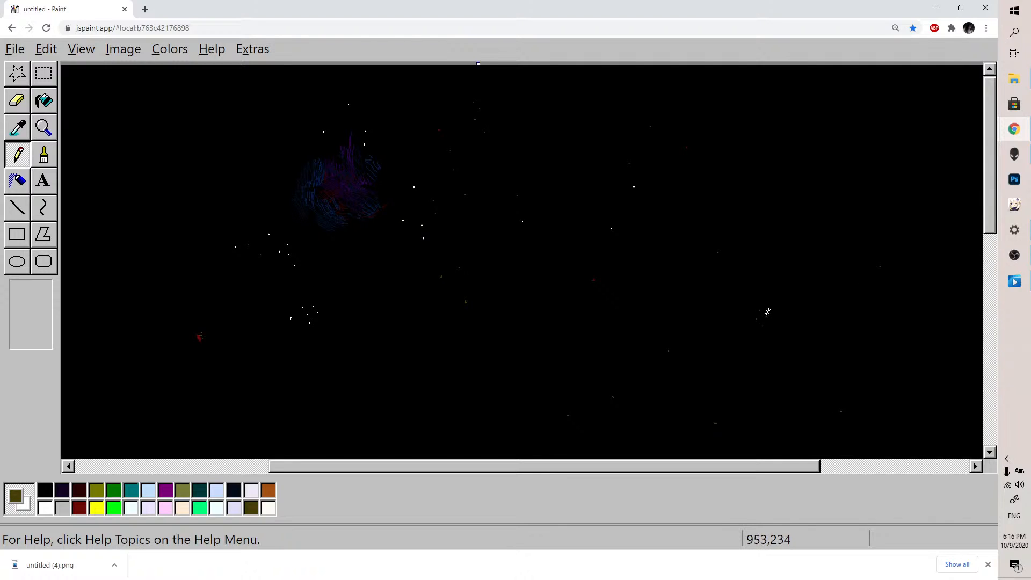
Dot a tight cluster of faint olive stars in the right half of the sky, plus a stray one left of the nebula
{"action": "left_click", "coordinate": [747, 328]}
{"action": "left_click", "coordinate": [756, 328]}
{"action": "left_click", "coordinate": [763, 328]}
{"action": "left_click", "coordinate": [762, 331]}
{"action": "left_click", "coordinate": [755, 335]}
{"action": "left_click", "coordinate": [765, 336]}
{"action": "left_click", "coordinate": [789, 374]}
{"action": "left_click", "coordinate": [192, 141]}
Dot small groups of white stars near the right side of the sky
{"action": "left_click", "coordinate": [45, 507]}
{"action": "left_click", "coordinate": [727, 377]}
{"action": "left_click", "coordinate": [948, 304]}
{"action": "left_click", "coordinate": [913, 310]}
{"action": "left_click", "coordinate": [921, 297]}
{"action": "left_click", "coordinate": [946, 431]}
Darken the teal swatch to RGB 1, 24, 24 and hatch it along the nebula's left edge
{"action": "left_click", "coordinate": [200, 489]}
{"action": "double_click", "coordinate": [199, 490]}
{"action": "left_click_drag", "start_coordinate": [424, 325], "coordinate": [430, 345]}
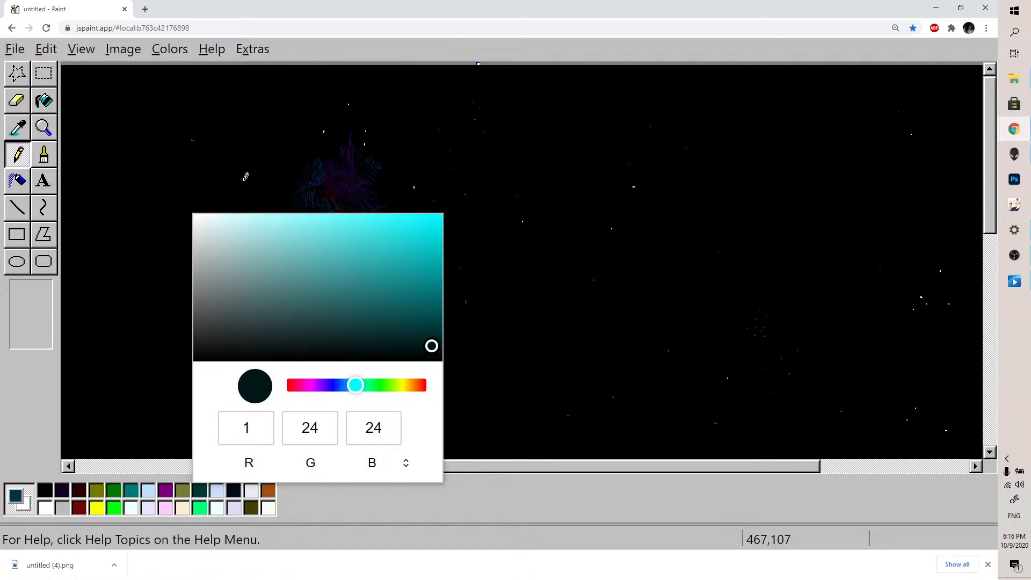
{"action": "left_click", "coordinate": [299, 179]}
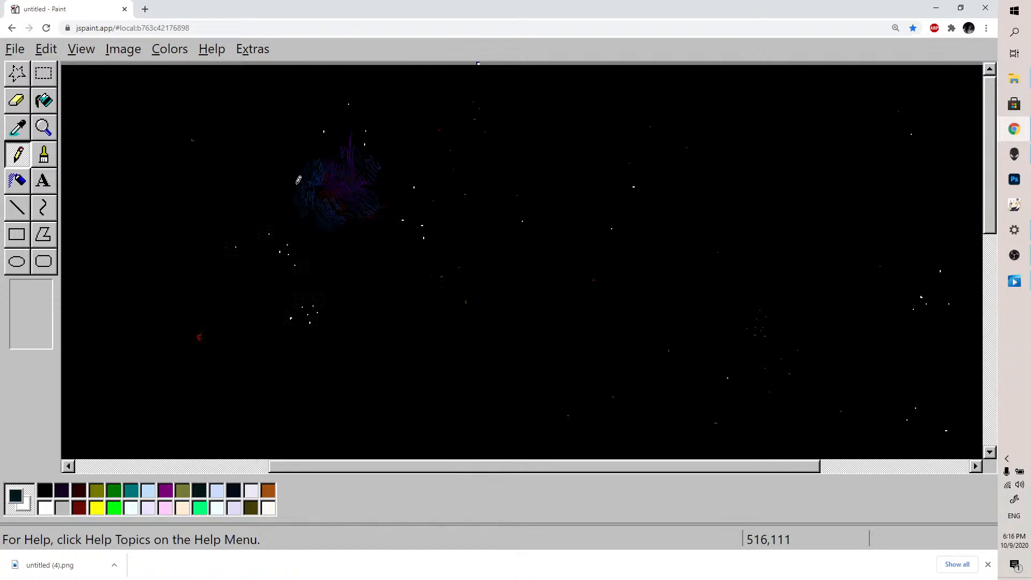
{"action": "mouse_move", "coordinate": [309, 171]}
{"action": "left_mouse_down"}
{"action": "mouse_move", "coordinate": [303, 205]}
{"action": "mouse_move", "coordinate": [288, 192]}
{"action": "mouse_move", "coordinate": [312, 198]}
{"action": "mouse_move", "coordinate": [305, 187]}
{"action": "mouse_move", "coordinate": [283, 201]}
{"action": "left_mouse_up"}
Hatch black, dark purple, dark red and olive pencil strokes over the nebula's left side to mute its colours
{"action": "left_click", "coordinate": [44, 490]}
{"action": "left_click", "coordinate": [60, 491]}
{"action": "left_click", "coordinate": [45, 491]}
{"action": "left_click", "coordinate": [81, 491]}
{"action": "left_click", "coordinate": [252, 511]}
{"action": "left_click_drag", "start_coordinate": [289, 208], "coordinate": [294, 196]}
Mute the whole nebula with additional black and dark purple pencil strokes
{"action": "left_click", "coordinate": [48, 489]}
{"action": "left_click", "coordinate": [62, 489]}
Change the dark purple swatch to dark grey and hatch curved cloud edges around the nebula's upper and lower rims
{"action": "double_click", "coordinate": [64, 492]}
{"action": "left_click_drag", "start_coordinate": [102, 338], "coordinate": [57, 334]}
{"action": "left_click", "coordinate": [301, 183]}
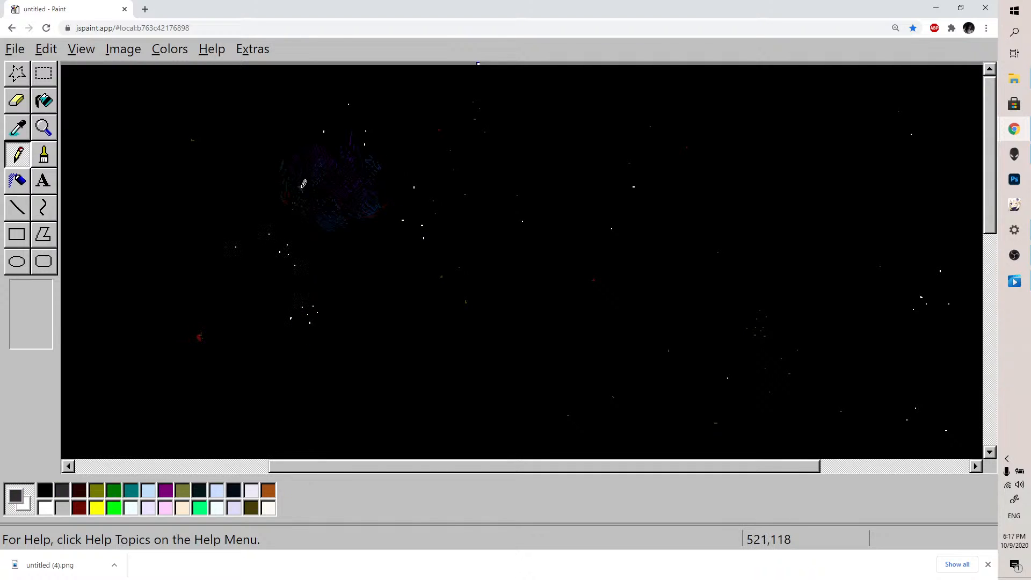
{"action": "mouse_move", "coordinate": [299, 176]}
{"action": "left_mouse_down"}
{"action": "mouse_move", "coordinate": [316, 197]}
{"action": "mouse_move", "coordinate": [307, 196]}
{"action": "mouse_move", "coordinate": [318, 157]}
{"action": "mouse_move", "coordinate": [307, 161]}
{"action": "mouse_move", "coordinate": [331, 154]}
{"action": "left_mouse_up"}
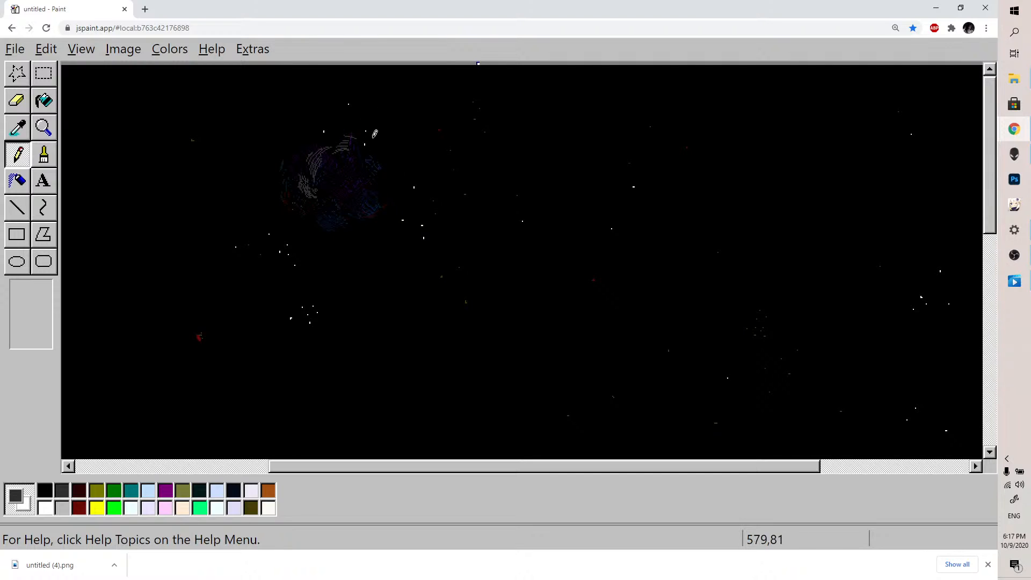
{"action": "mouse_move", "coordinate": [386, 135]}
{"action": "left_mouse_down"}
{"action": "mouse_move", "coordinate": [404, 142]}
{"action": "mouse_move", "coordinate": [436, 186]}
{"action": "left_mouse_up"}
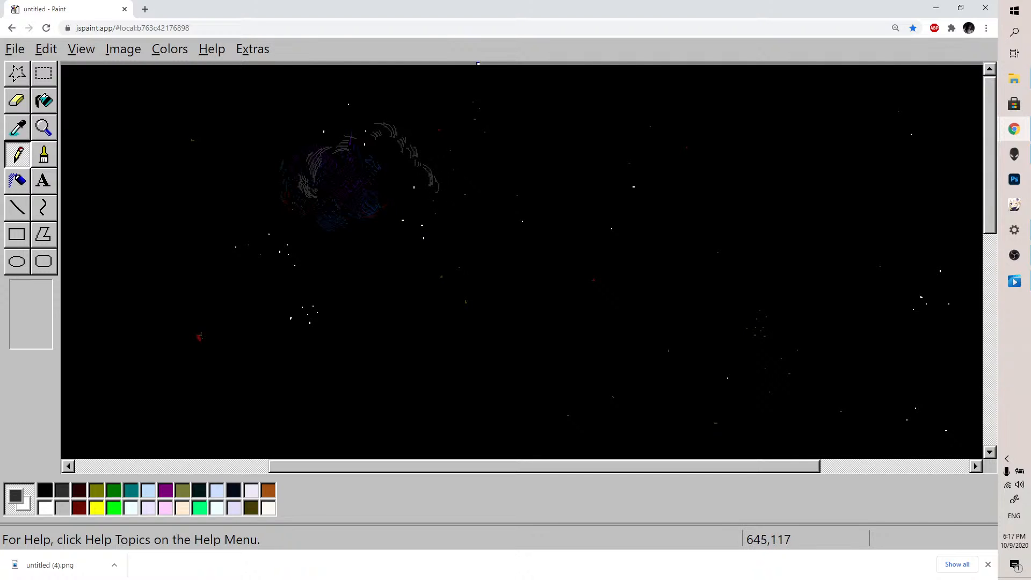
{"action": "mouse_move", "coordinate": [317, 240]}
{"action": "left_mouse_down"}
{"action": "mouse_move", "coordinate": [338, 254]}
{"action": "mouse_move", "coordinate": [328, 242]}
{"action": "mouse_move", "coordinate": [352, 254]}
{"action": "mouse_move", "coordinate": [344, 234]}
{"action": "left_mouse_up"}
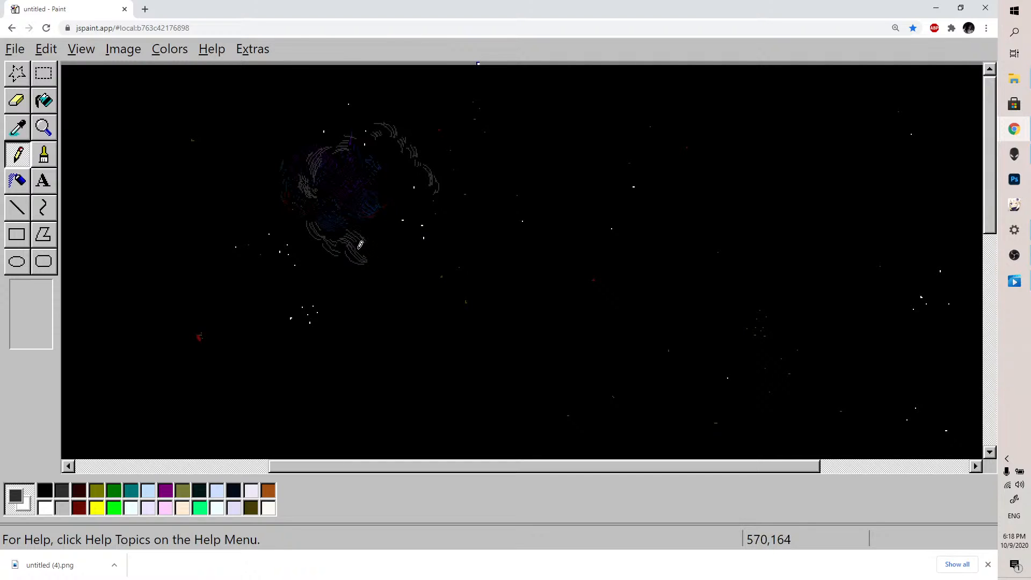
Change the near-black blue swatch to RGB 18, 18, 18 and hatch cloud shading along the nebula's lower and left sides
{"action": "left_click", "coordinate": [988, 564]}
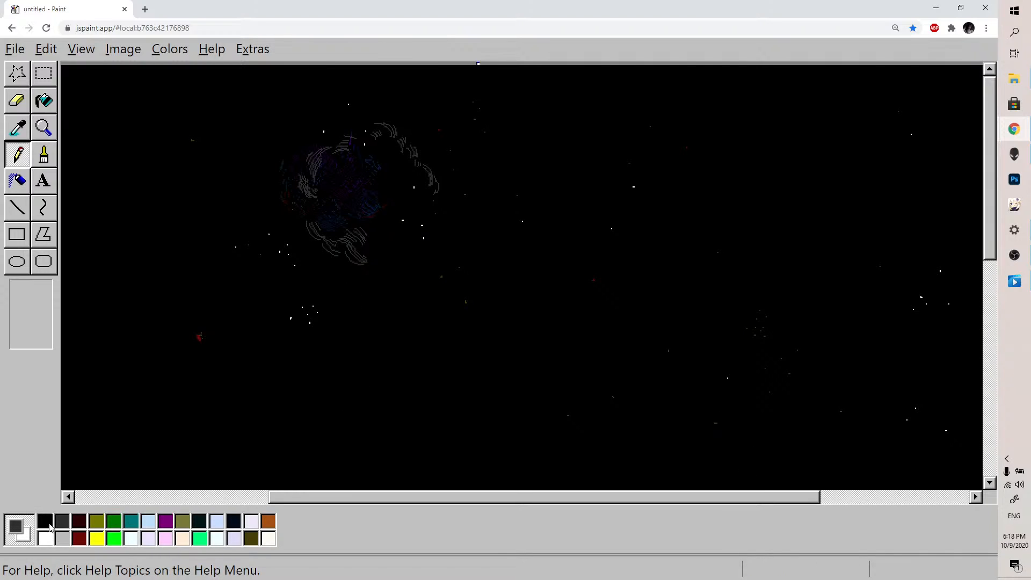
{"action": "double_click", "coordinate": [238, 523]}
{"action": "left_click_drag", "start_coordinate": [239, 383], "coordinate": [226, 381]}
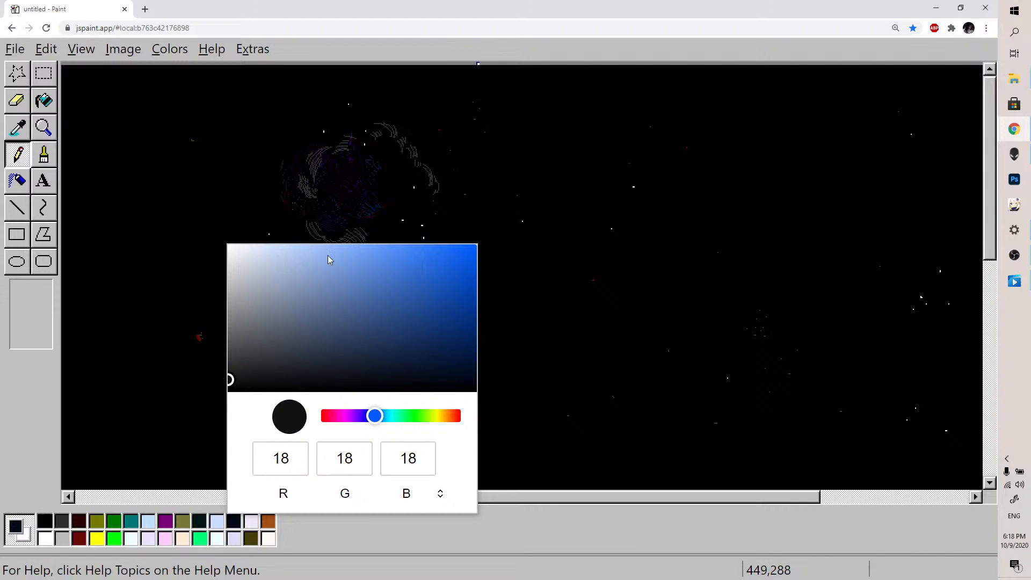
{"action": "left_click", "coordinate": [335, 225]}
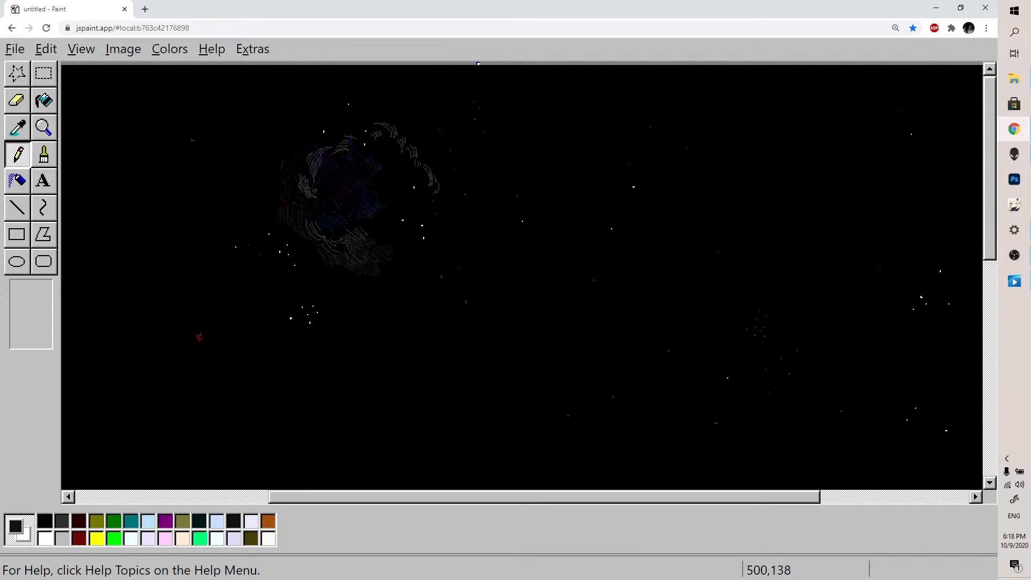
{"action": "left_click_drag", "start_coordinate": [270, 215], "coordinate": [286, 182]}
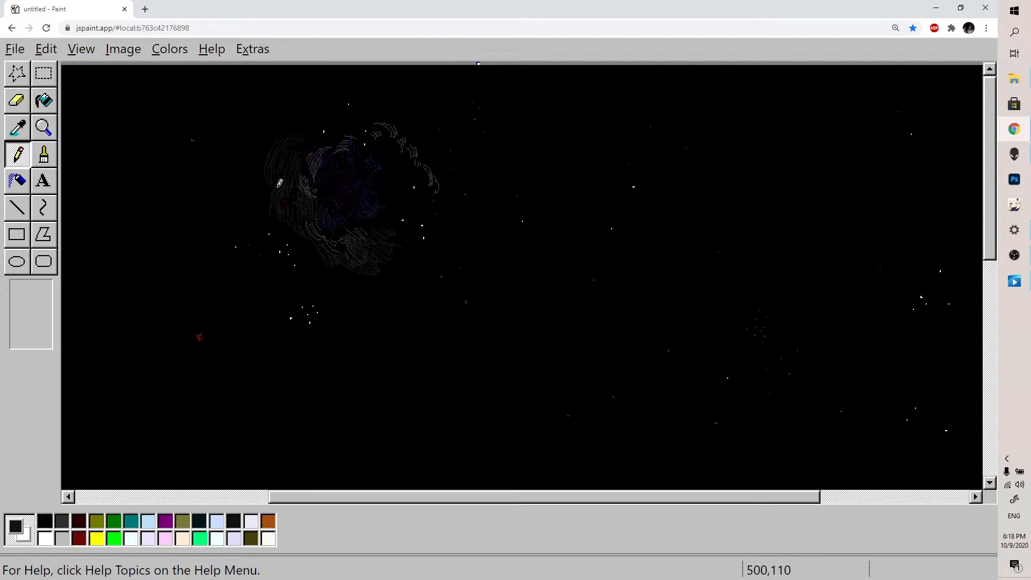
Paint the nebula's coloured core over with a black brush and break up the grey hatching with black pencil strokes
{"action": "left_click", "coordinate": [47, 158]}
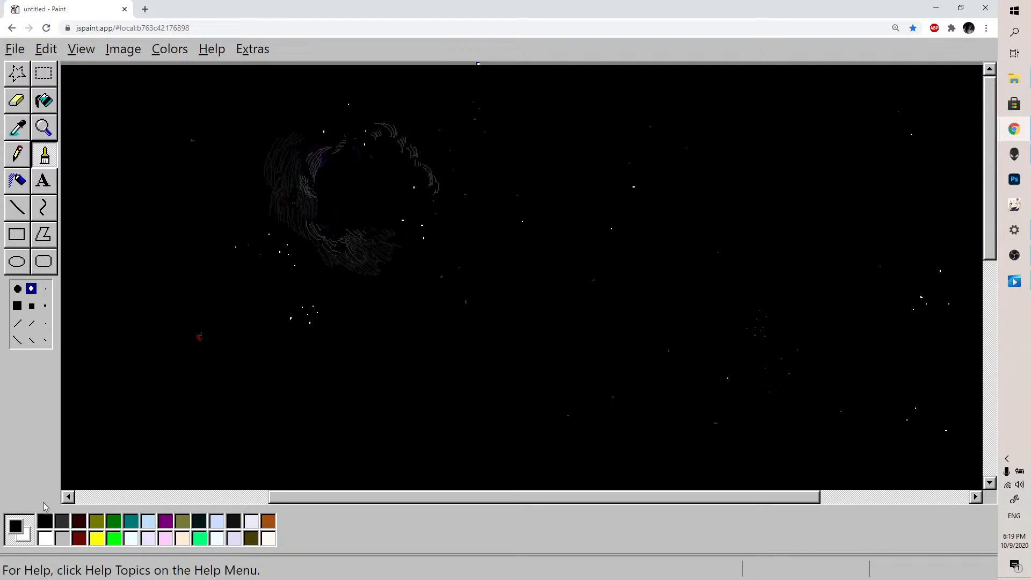
{"action": "left_click", "coordinate": [23, 155]}
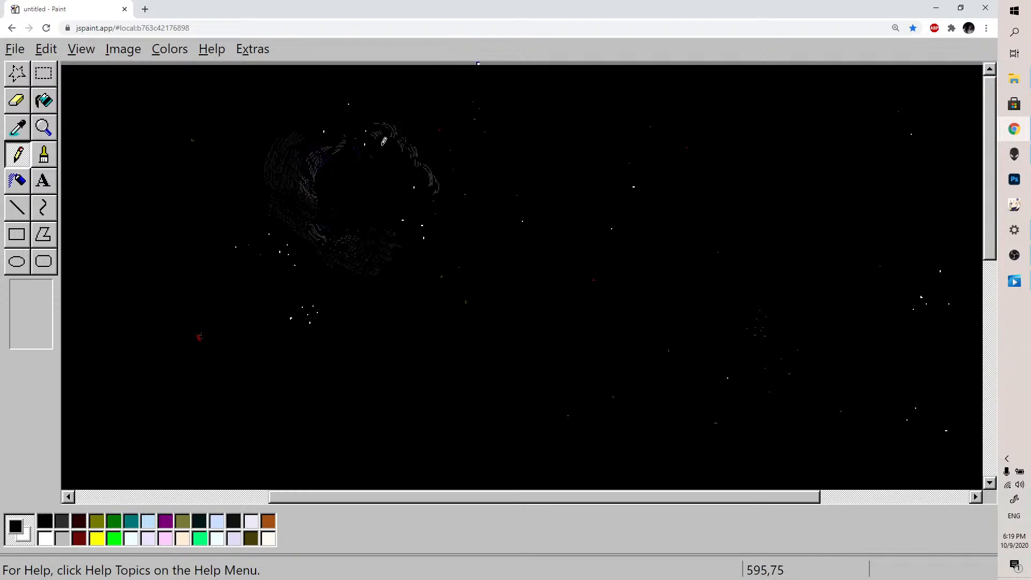
Draw a second, larger cloud below and right of the first with dark grey and near-black pencil contours
{"action": "left_click", "coordinate": [66, 522]}
{"action": "mouse_move", "coordinate": [491, 320]}
{"action": "left_mouse_down"}
{"action": "mouse_move", "coordinate": [506, 337]}
{"action": "mouse_move", "coordinate": [525, 326]}
{"action": "mouse_move", "coordinate": [546, 369]}
{"action": "left_mouse_up"}
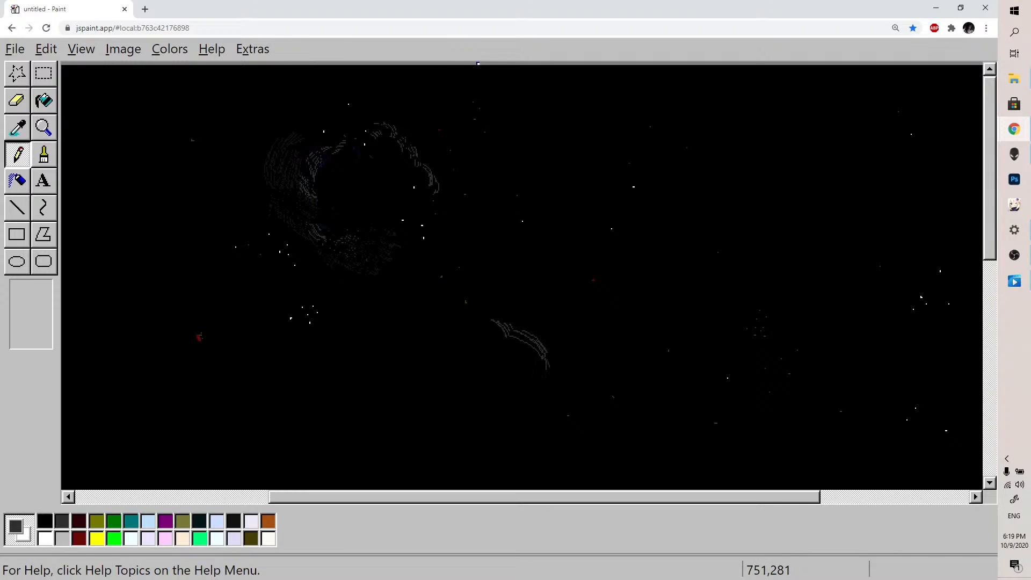
{"action": "left_click", "coordinate": [81, 520]}
{"action": "left_click", "coordinate": [238, 522]}
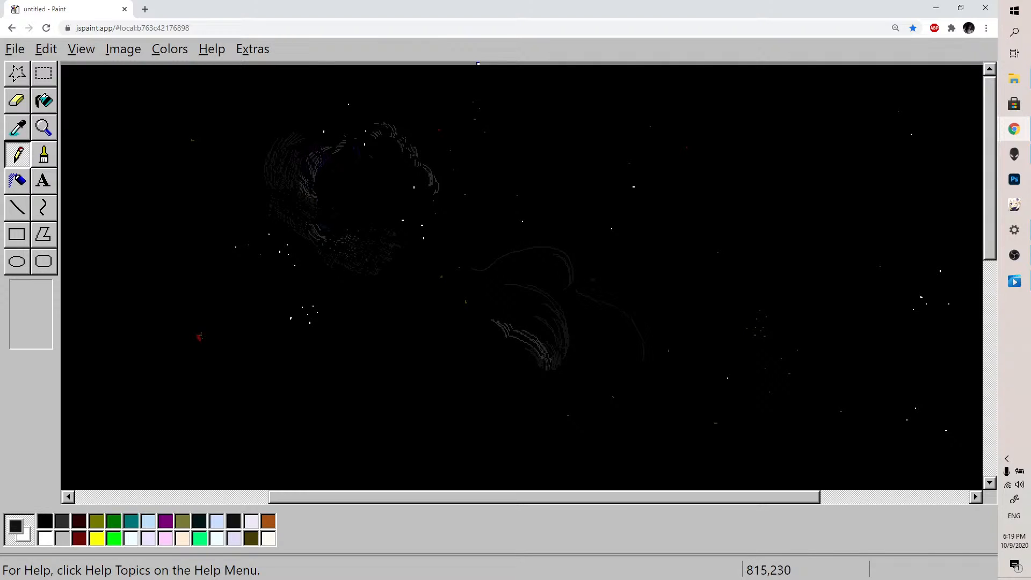
{"action": "mouse_move", "coordinate": [580, 386]}
{"action": "left_mouse_down"}
{"action": "mouse_move", "coordinate": [611, 382]}
{"action": "mouse_move", "coordinate": [652, 350]}
{"action": "left_mouse_up"}
{"action": "mouse_move", "coordinate": [450, 437]}
{"action": "left_mouse_down"}
{"action": "mouse_move", "coordinate": [409, 412]}
{"action": "mouse_move", "coordinate": [416, 422]}
{"action": "left_mouse_up"}
{"action": "mouse_move", "coordinate": [476, 434]}
{"action": "left_mouse_down"}
{"action": "mouse_move", "coordinate": [544, 432]}
{"action": "mouse_move", "coordinate": [604, 409]}
{"action": "left_mouse_up"}
Change the dark teal swatch to RGB 22, 7, 64 and trace violet strokes along the second cloud's inner, upper and right contours
{"action": "double_click", "coordinate": [199, 521]}
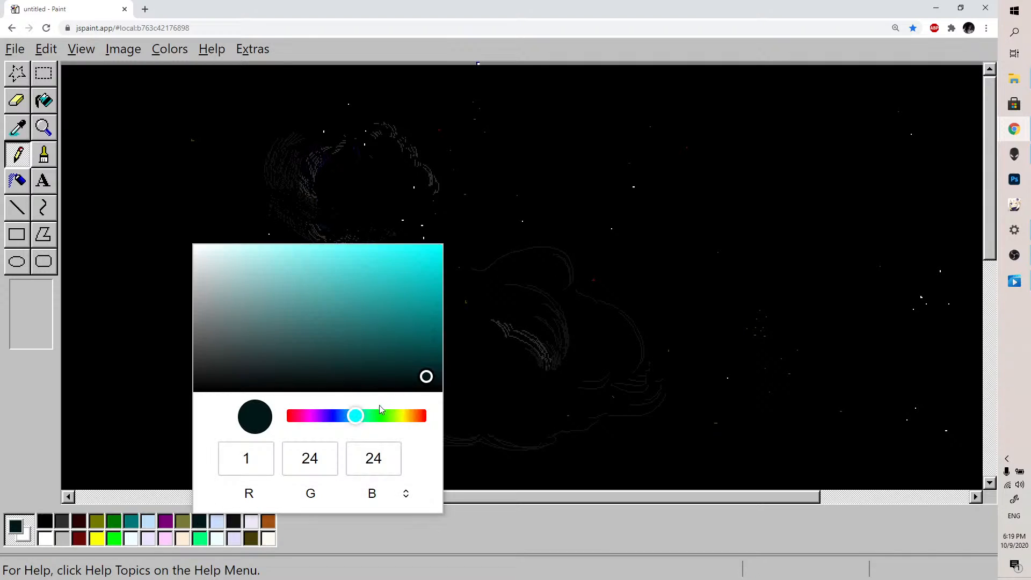
{"action": "left_click", "coordinate": [335, 415]}
{"action": "left_click_drag", "start_coordinate": [335, 416], "coordinate": [327, 415]}
{"action": "left_click_drag", "start_coordinate": [426, 374], "coordinate": [416, 371]}
{"action": "left_click_drag", "start_coordinate": [329, 415], "coordinate": [326, 416]}
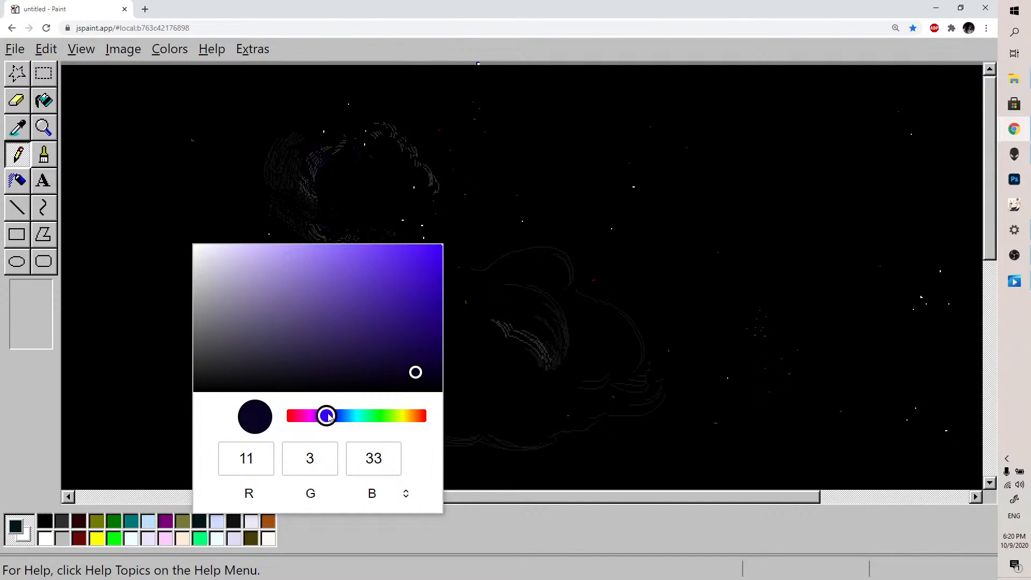
{"action": "left_click_drag", "start_coordinate": [417, 372], "coordinate": [412, 354]}
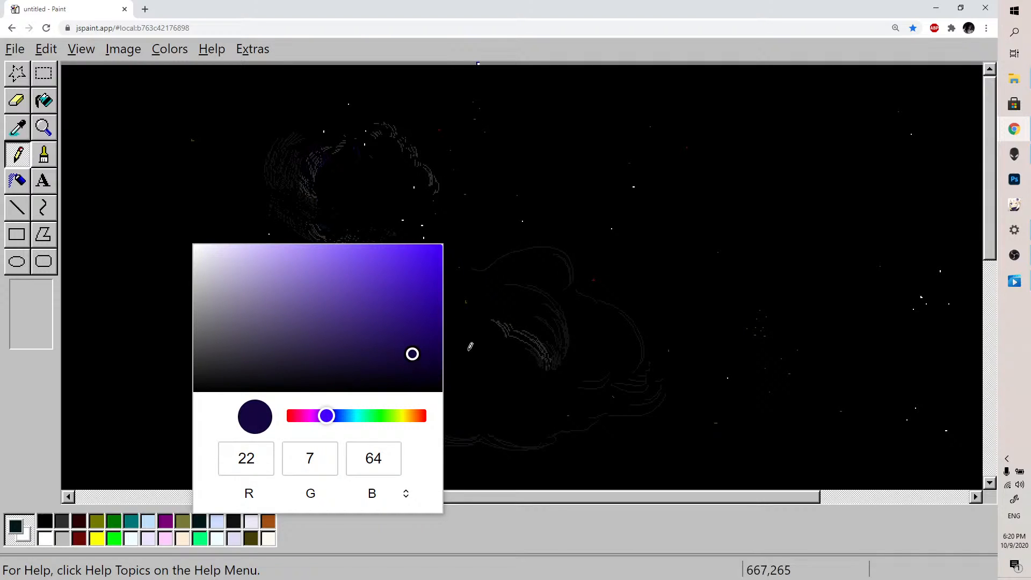
{"action": "left_click", "coordinate": [548, 256]}
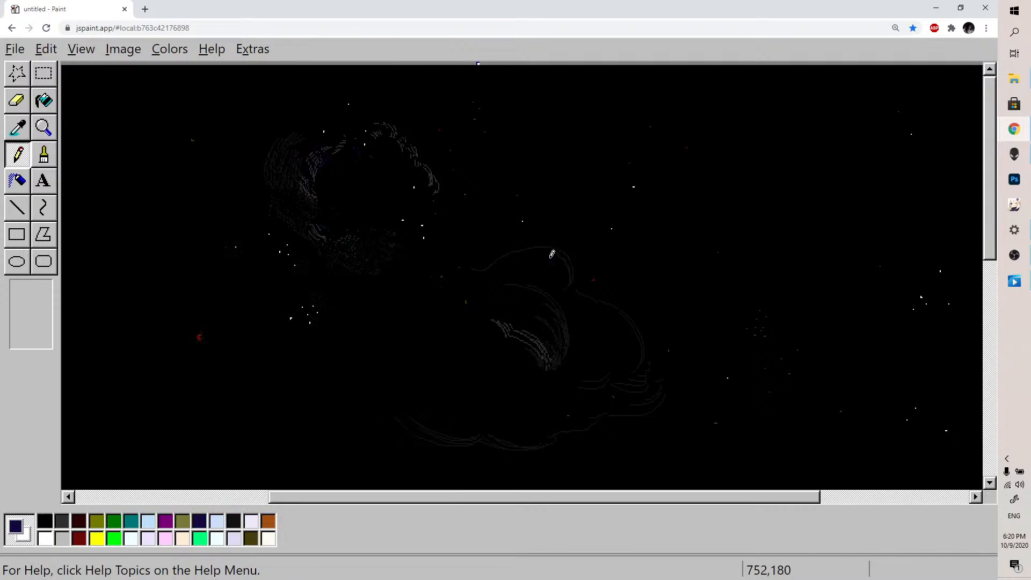
{"action": "left_click_drag", "start_coordinate": [558, 254], "coordinate": [573, 284]}
{"action": "mouse_move", "coordinate": [609, 293]}
{"action": "left_mouse_down"}
{"action": "mouse_move", "coordinate": [652, 317]}
{"action": "mouse_move", "coordinate": [652, 333]}
{"action": "mouse_move", "coordinate": [639, 320]}
{"action": "mouse_move", "coordinate": [647, 369]}
{"action": "left_mouse_up"}
{"action": "left_click_drag", "start_coordinate": [648, 328], "coordinate": [660, 354]}
Change the bright spring green swatch to RGB 20, 62, 4 and hatch a small green patch above the second cloud
{"action": "double_click", "coordinate": [204, 537]}
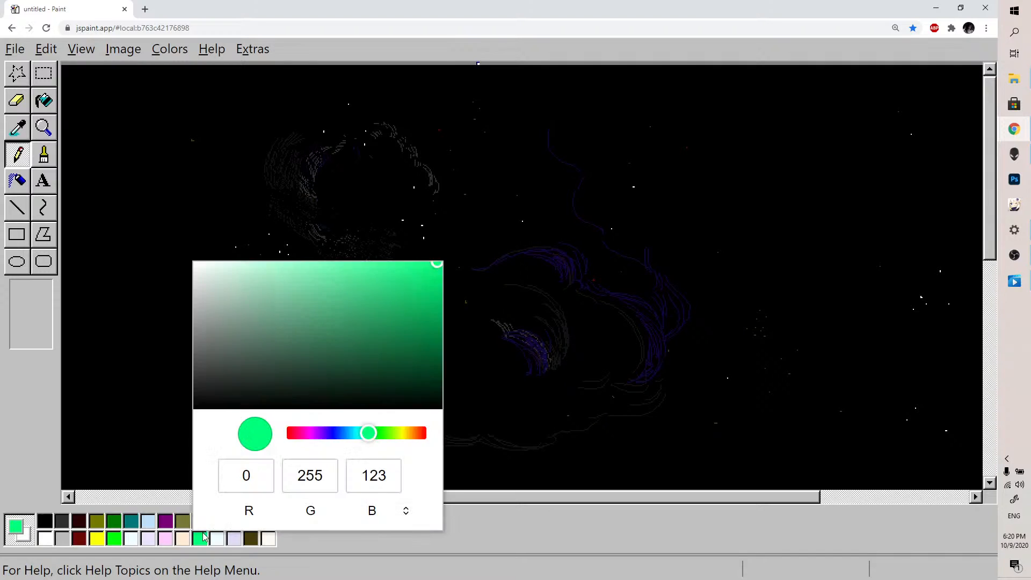
{"action": "left_click", "coordinate": [355, 434]}
{"action": "mouse_move", "coordinate": [361, 435]}
{"action": "left_mouse_down"}
{"action": "mouse_move", "coordinate": [374, 436]}
{"action": "mouse_move", "coordinate": [356, 435]}
{"action": "left_mouse_up"}
{"action": "left_click", "coordinate": [429, 339]}
{"action": "left_click_drag", "start_coordinate": [430, 339], "coordinate": [420, 365]}
{"action": "mouse_move", "coordinate": [356, 433]}
{"action": "left_mouse_down"}
{"action": "mouse_move", "coordinate": [307, 433]}
{"action": "mouse_move", "coordinate": [380, 434]}
{"action": "mouse_move", "coordinate": [389, 446]}
{"action": "left_mouse_up"}
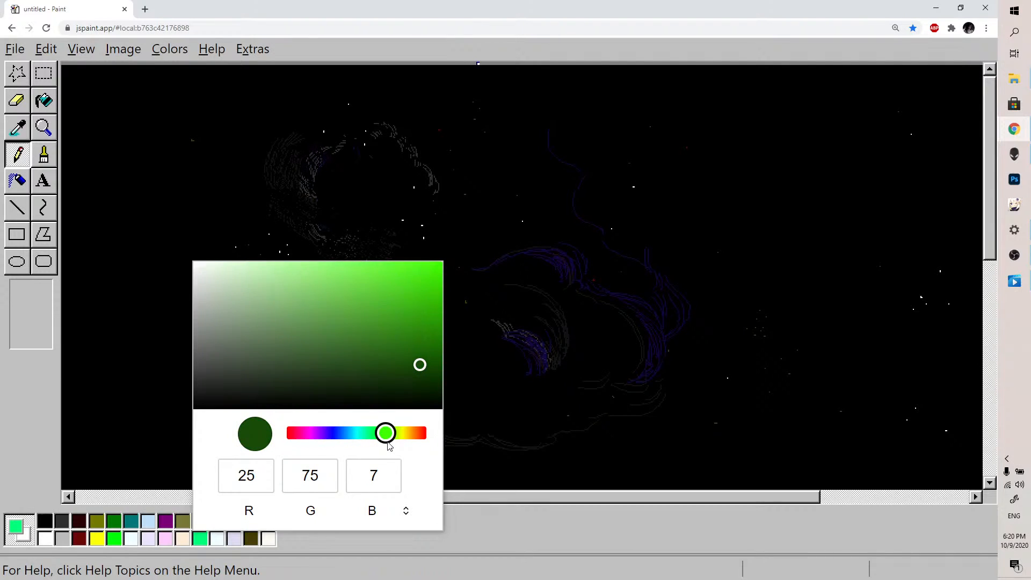
{"action": "left_click_drag", "start_coordinate": [420, 365], "coordinate": [423, 371]}
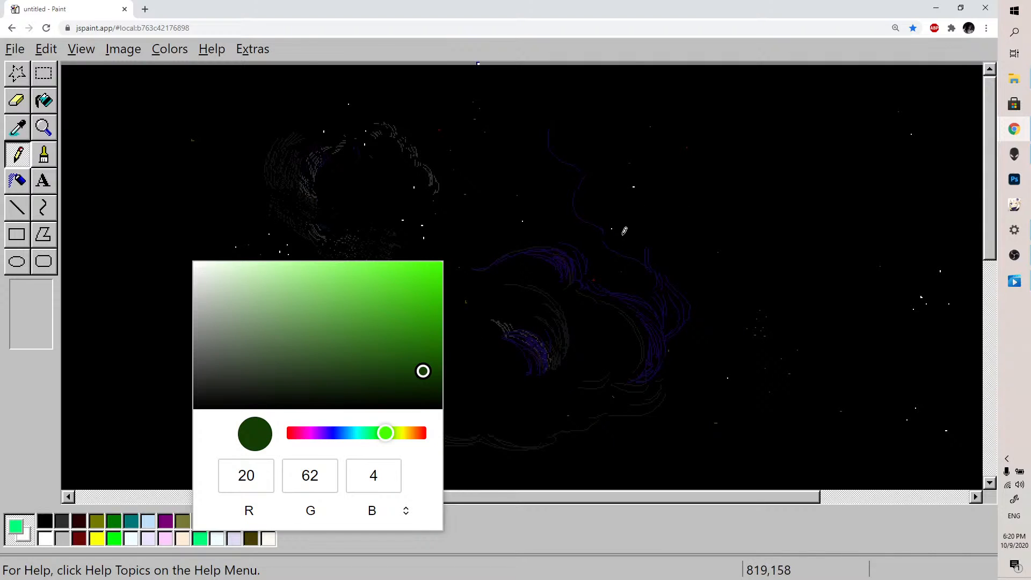
{"action": "left_click_drag", "start_coordinate": [623, 234], "coordinate": [630, 244]}
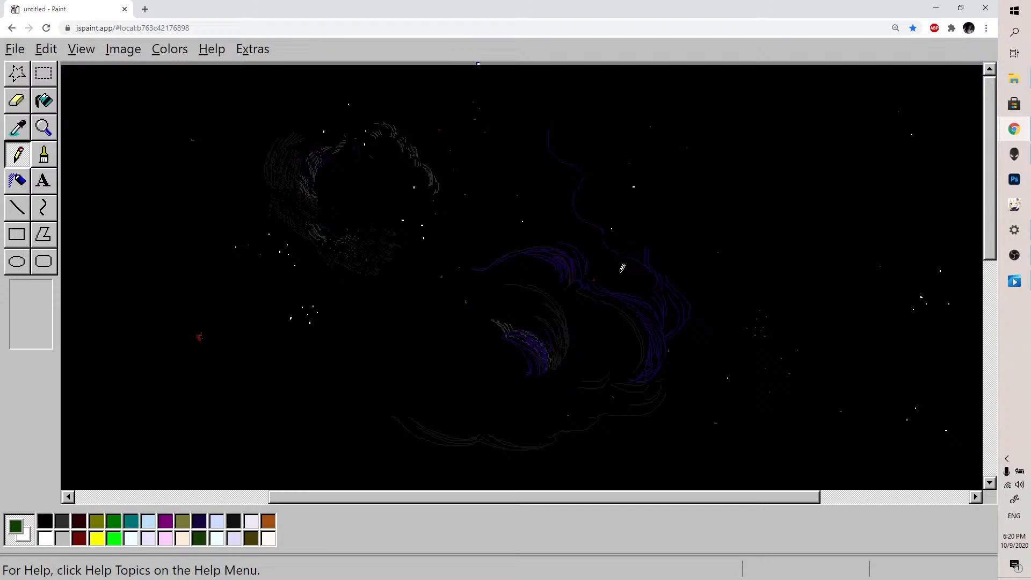
{"action": "mouse_move", "coordinate": [598, 197]}
{"action": "left_mouse_down"}
{"action": "mouse_move", "coordinate": [613, 195]}
{"action": "mouse_move", "coordinate": [620, 210]}
{"action": "left_mouse_up"}
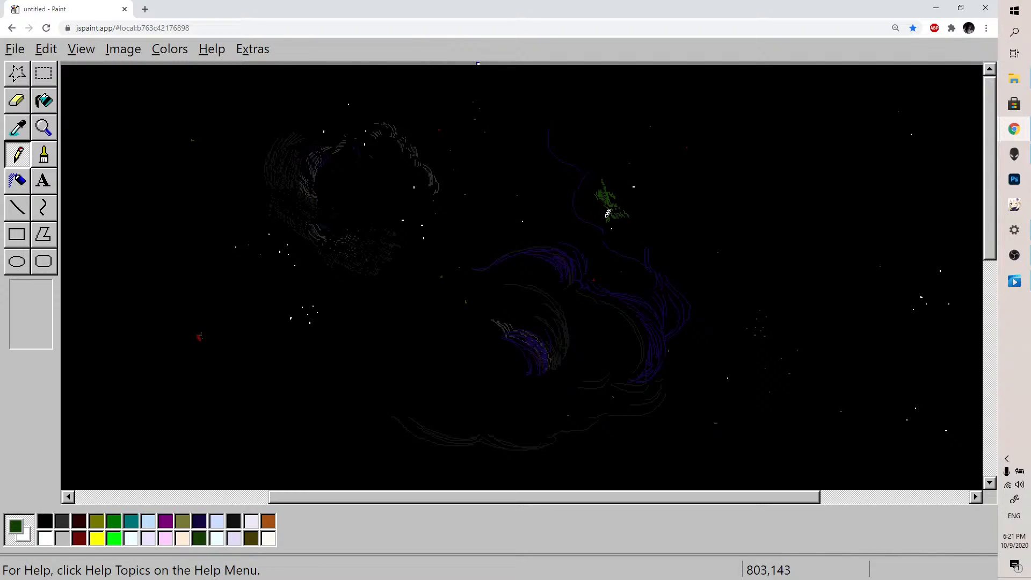
{"action": "left_click_drag", "start_coordinate": [620, 220], "coordinate": [634, 230]}
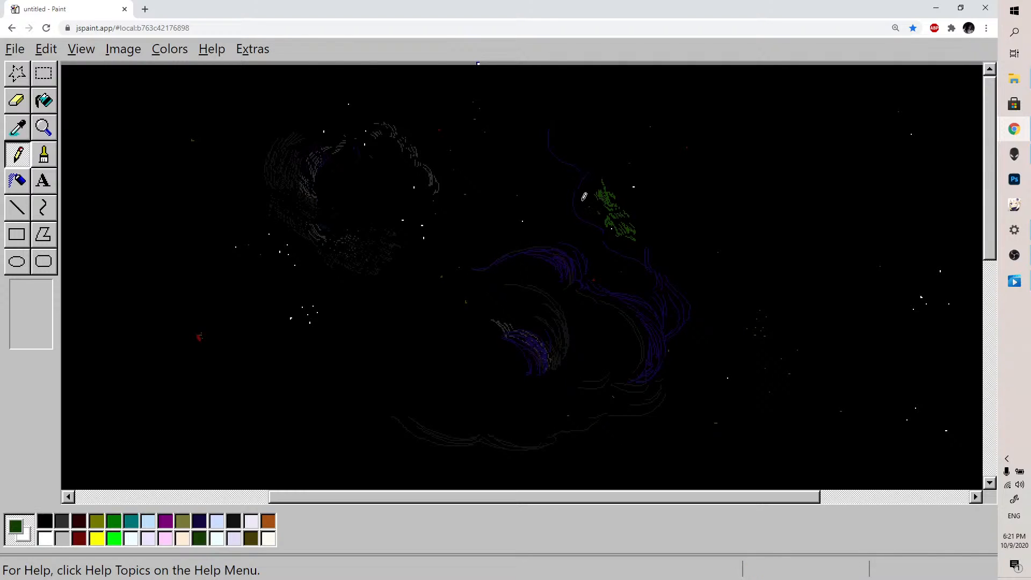
Shift the new green swatch to a dark bluish green and hatch wisps on both sides of the green patch
{"action": "double_click", "coordinate": [204, 539]}
{"action": "left_click_drag", "start_coordinate": [384, 433], "coordinate": [365, 433]}
{"action": "left_click_drag", "start_coordinate": [424, 371], "coordinate": [433, 384]}
{"action": "left_click", "coordinate": [616, 217]}
{"action": "mouse_move", "coordinate": [625, 211]}
{"action": "left_mouse_down"}
{"action": "mouse_move", "coordinate": [631, 202]}
{"action": "mouse_move", "coordinate": [652, 227]}
{"action": "mouse_move", "coordinate": [611, 243]}
{"action": "left_mouse_up"}
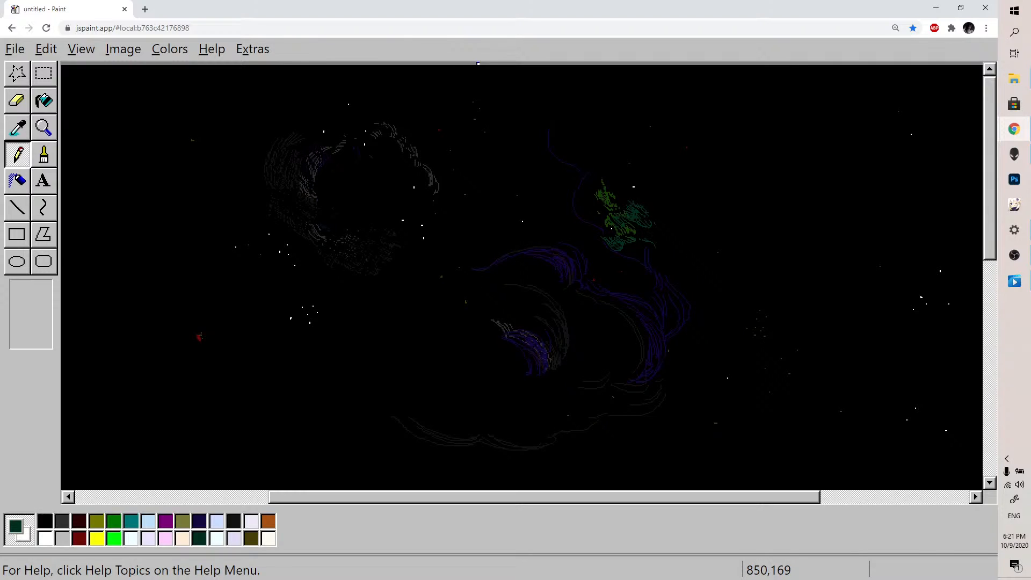
{"action": "mouse_move", "coordinate": [648, 236]}
{"action": "left_mouse_down"}
{"action": "mouse_move", "coordinate": [666, 246]}
{"action": "mouse_move", "coordinate": [676, 234]}
{"action": "left_mouse_up"}
{"action": "left_click_drag", "start_coordinate": [569, 203], "coordinate": [581, 204]}
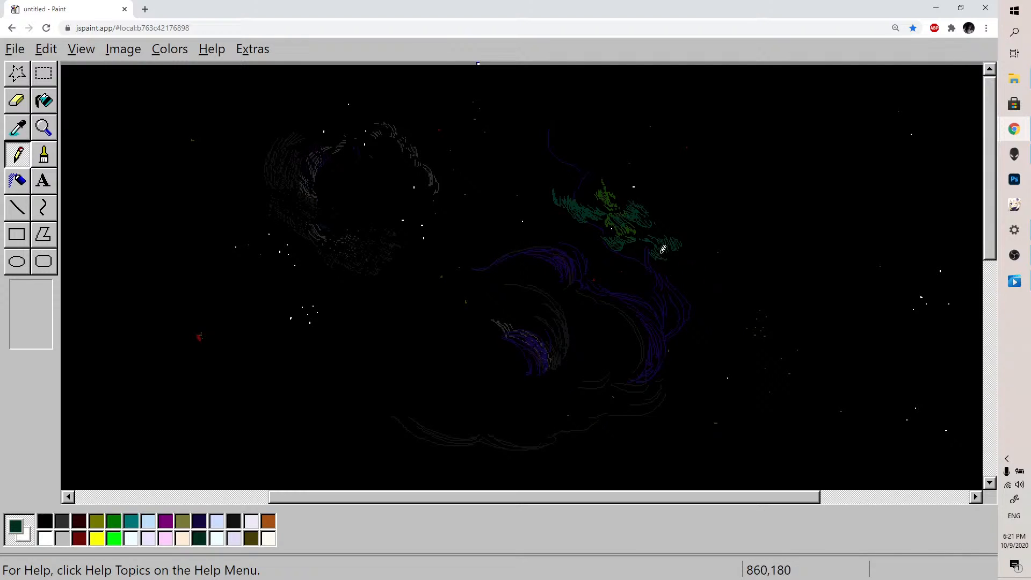
Draw long wavy dark green contour lines from the green wisps up and across the sky's right side
{"action": "mouse_move", "coordinate": [682, 251]}
{"action": "left_mouse_down"}
{"action": "mouse_move", "coordinate": [709, 258]}
{"action": "mouse_move", "coordinate": [719, 182]}
{"action": "left_mouse_up"}
{"action": "mouse_move", "coordinate": [776, 110]}
{"action": "left_mouse_down"}
{"action": "mouse_move", "coordinate": [739, 130]}
{"action": "mouse_move", "coordinate": [778, 156]}
{"action": "mouse_move", "coordinate": [760, 192]}
{"action": "mouse_move", "coordinate": [709, 223]}
{"action": "left_mouse_up"}
{"action": "left_click_drag", "start_coordinate": [726, 265], "coordinate": [743, 273]}
{"action": "left_click_drag", "start_coordinate": [854, 363], "coordinate": [846, 355]}
{"action": "mouse_move", "coordinate": [788, 300]}
{"action": "left_mouse_down"}
{"action": "mouse_move", "coordinate": [809, 290]}
{"action": "mouse_move", "coordinate": [836, 307]}
{"action": "left_mouse_up"}
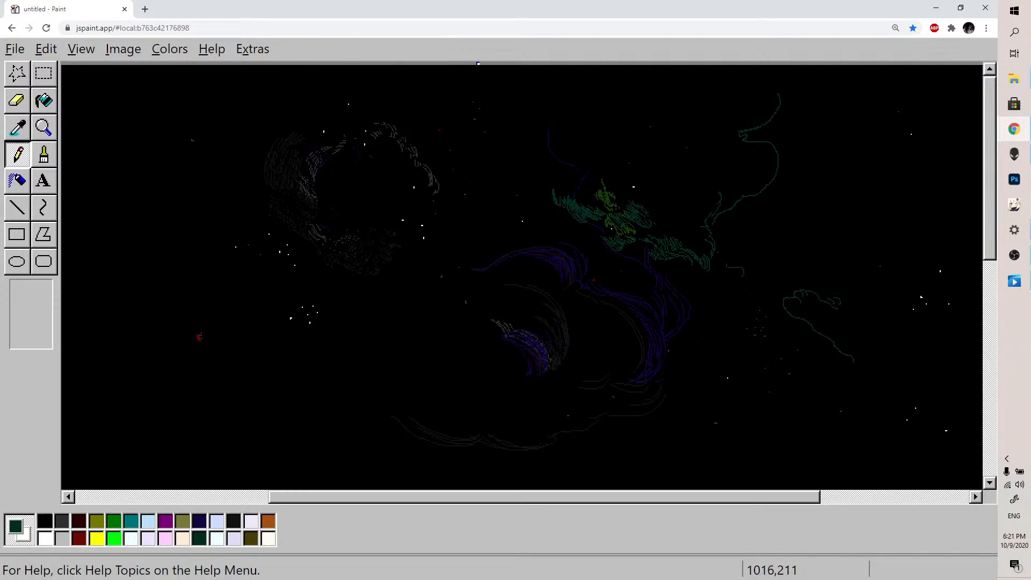
{"action": "left_click_drag", "start_coordinate": [843, 248], "coordinate": [868, 242]}
Change the muted olive swatch to RGB 48, 51, 0 and hatch a spot on the green wisp's right part
{"action": "left_click", "coordinate": [182, 521]}
{"action": "left_click", "coordinate": [181, 520]}
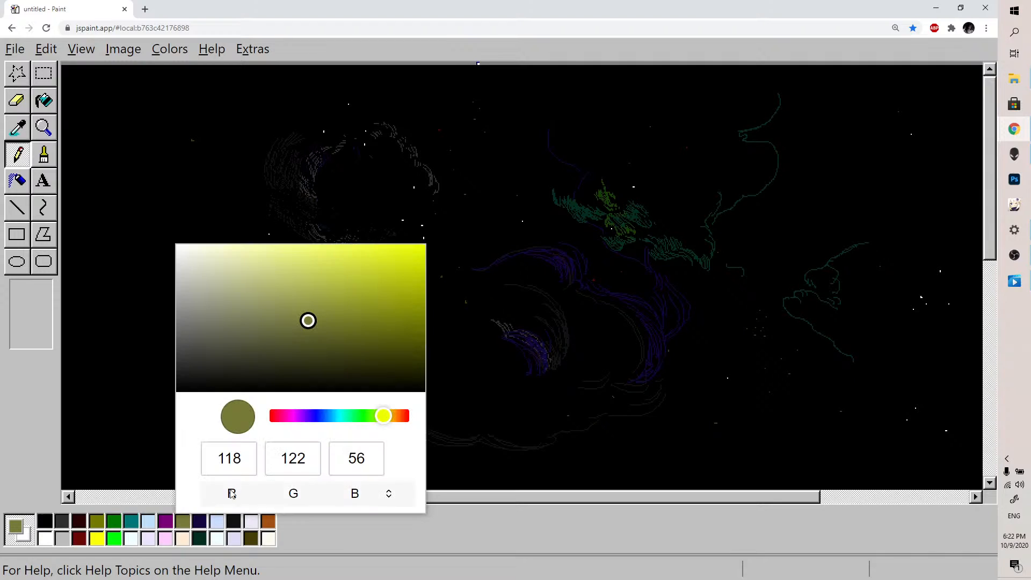
{"action": "left_click_drag", "start_coordinate": [417, 357], "coordinate": [421, 362]}
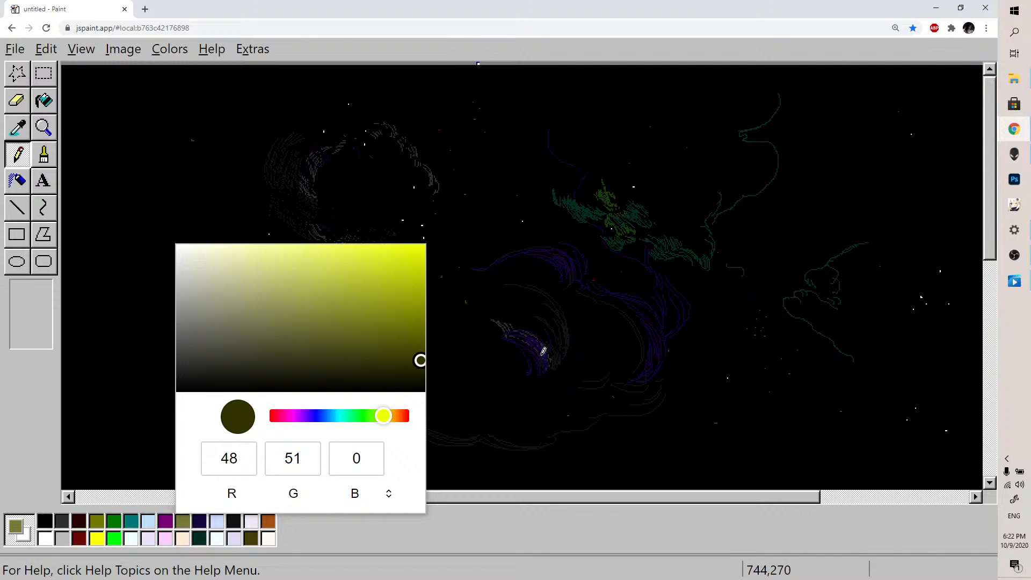
{"action": "left_click", "coordinate": [663, 238]}
{"action": "left_click_drag", "start_coordinate": [671, 240], "coordinate": [677, 244]}
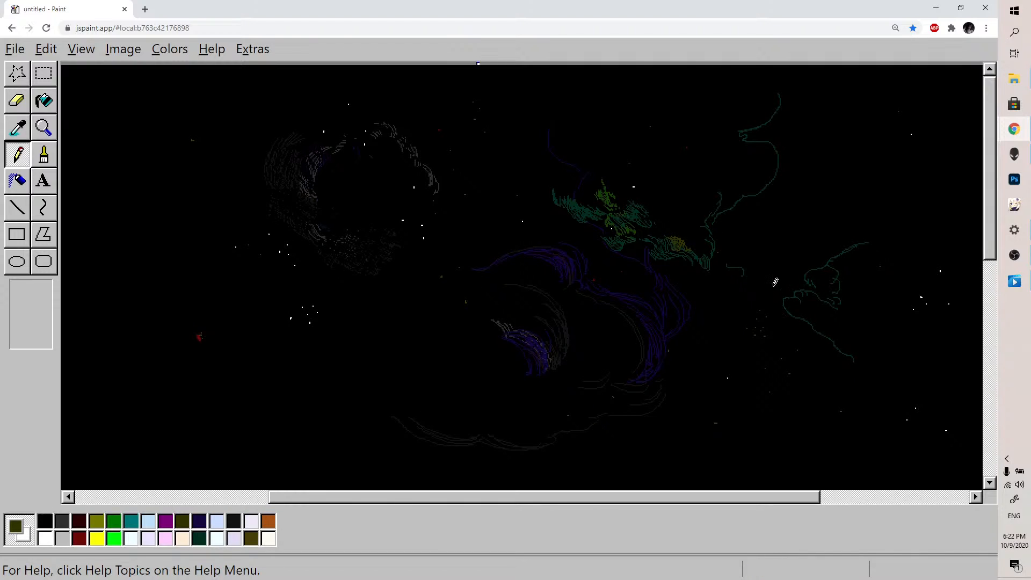
Brush black over the upper edge of the rightmost green contour's pointed tip to erase it
{"action": "left_click", "coordinate": [46, 522]}
{"action": "left_click", "coordinate": [44, 155]}
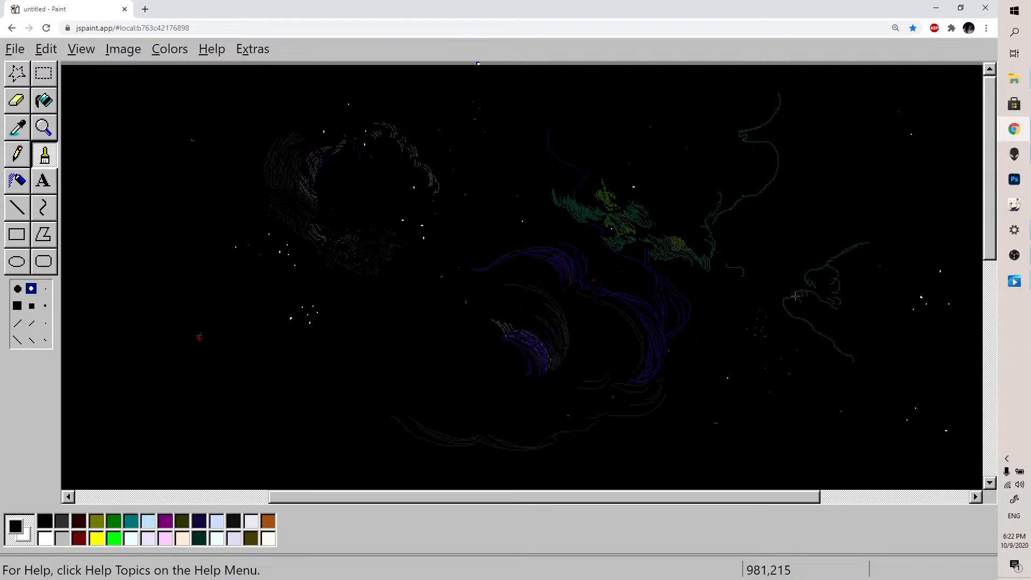
{"action": "left_click_drag", "start_coordinate": [810, 296], "coordinate": [823, 303]}
Add olive pencil hatching inside the rightmost contour's tip and on the right end of the green wisp
{"action": "left_click", "coordinate": [19, 155]}
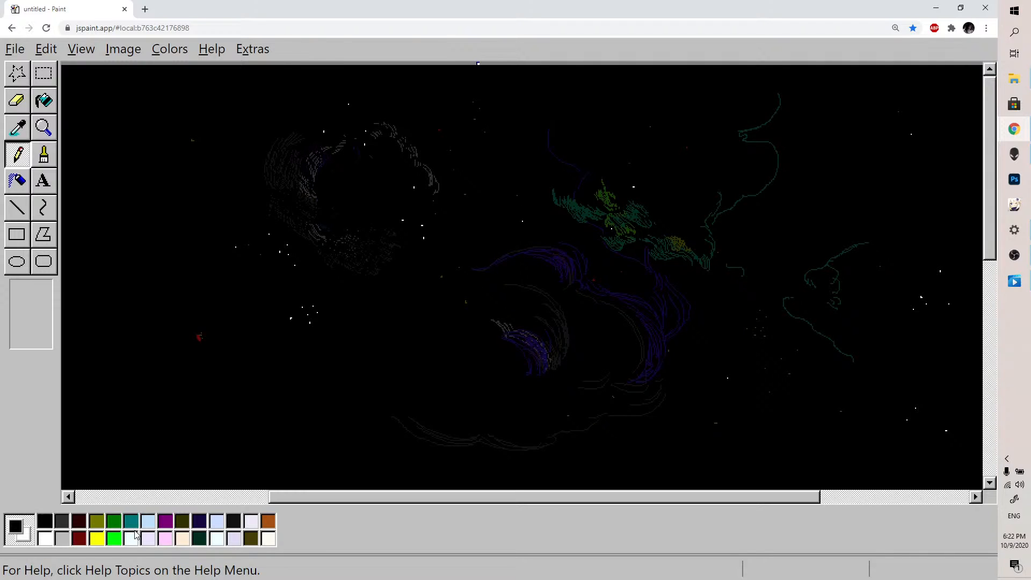
{"action": "left_click", "coordinate": [97, 523]}
{"action": "mouse_move", "coordinate": [787, 297]}
{"action": "left_mouse_down"}
{"action": "mouse_move", "coordinate": [794, 310]}
{"action": "mouse_move", "coordinate": [813, 312]}
{"action": "left_mouse_up"}
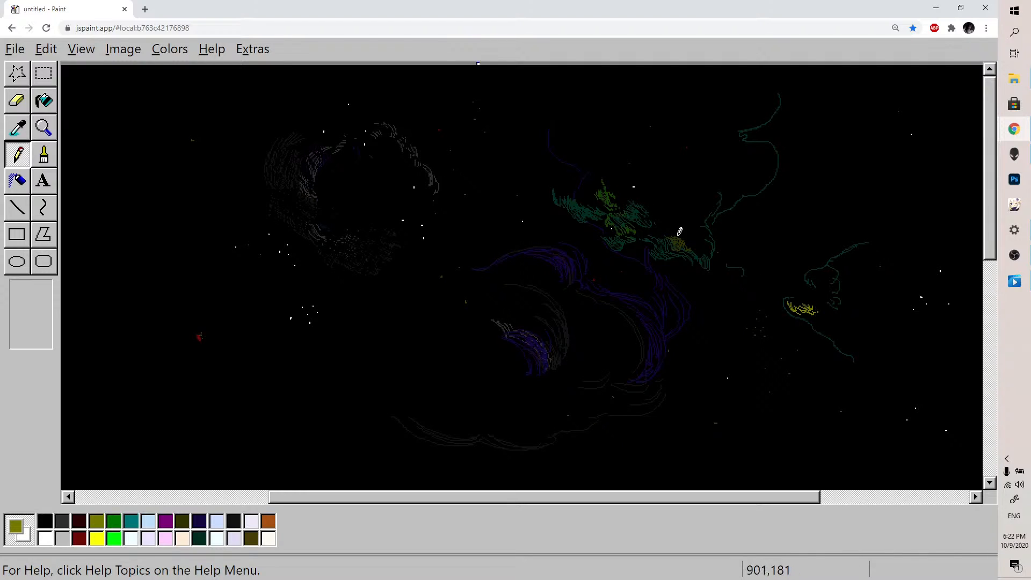
{"action": "left_click_drag", "start_coordinate": [684, 235], "coordinate": [693, 244]}
{"action": "left_click_drag", "start_coordinate": [693, 233], "coordinate": [699, 244]}
Fill out the green wisps and the rightmost contour's tip with dark green hatching, plus near-black grey at the wisps' left end
{"action": "left_click", "coordinate": [206, 539]}
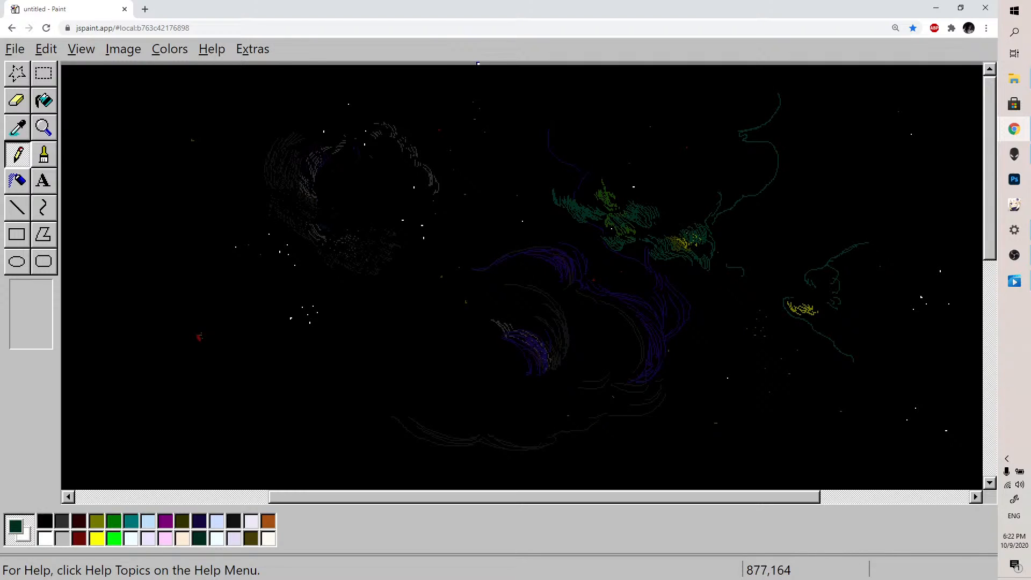
{"action": "left_click", "coordinate": [234, 523]}
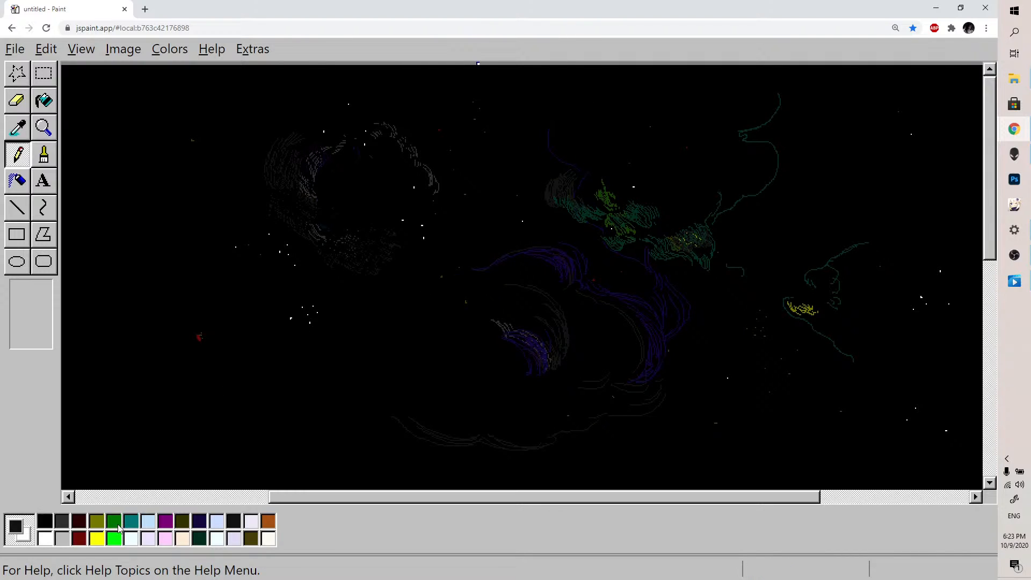
{"action": "left_click", "coordinate": [199, 537]}
{"action": "mouse_move", "coordinate": [551, 191]}
{"action": "left_mouse_down"}
{"action": "mouse_move", "coordinate": [559, 173]}
{"action": "mouse_move", "coordinate": [598, 201]}
{"action": "mouse_move", "coordinate": [582, 186]}
{"action": "mouse_move", "coordinate": [592, 193]}
{"action": "mouse_move", "coordinate": [561, 186]}
{"action": "left_mouse_up"}
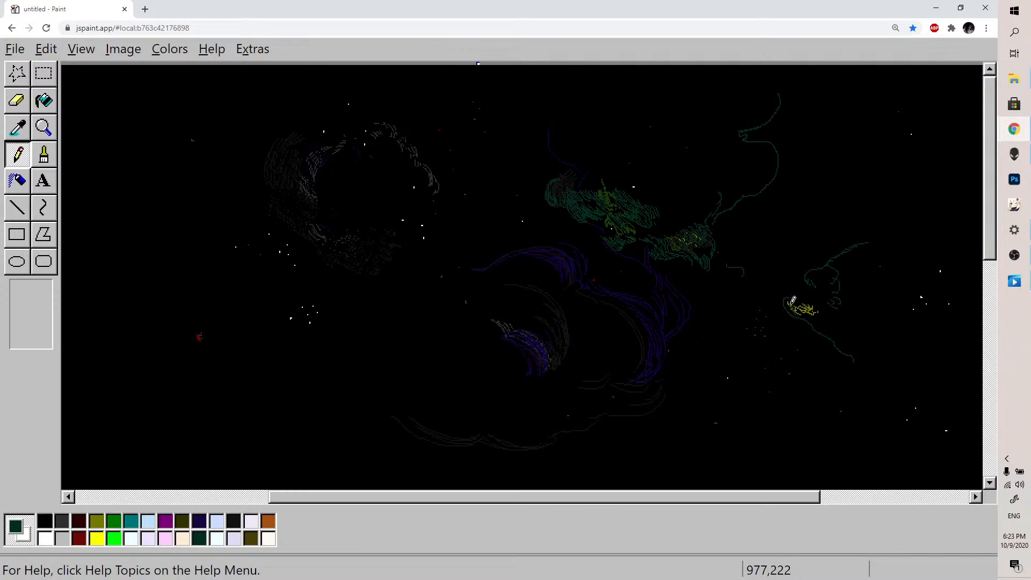
{"action": "left_click_drag", "start_coordinate": [807, 309], "coordinate": [815, 311]}
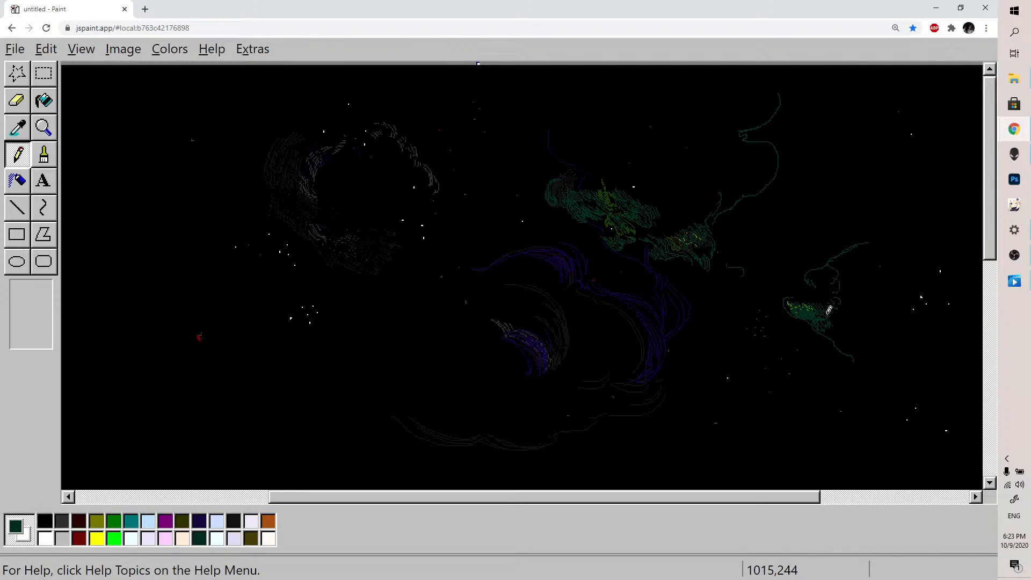
Extend the rightmost contour's wisp with dark green pencil hatching and add another dark green wisp above it
{"action": "left_click_drag", "start_coordinate": [829, 329], "coordinate": [855, 324]}
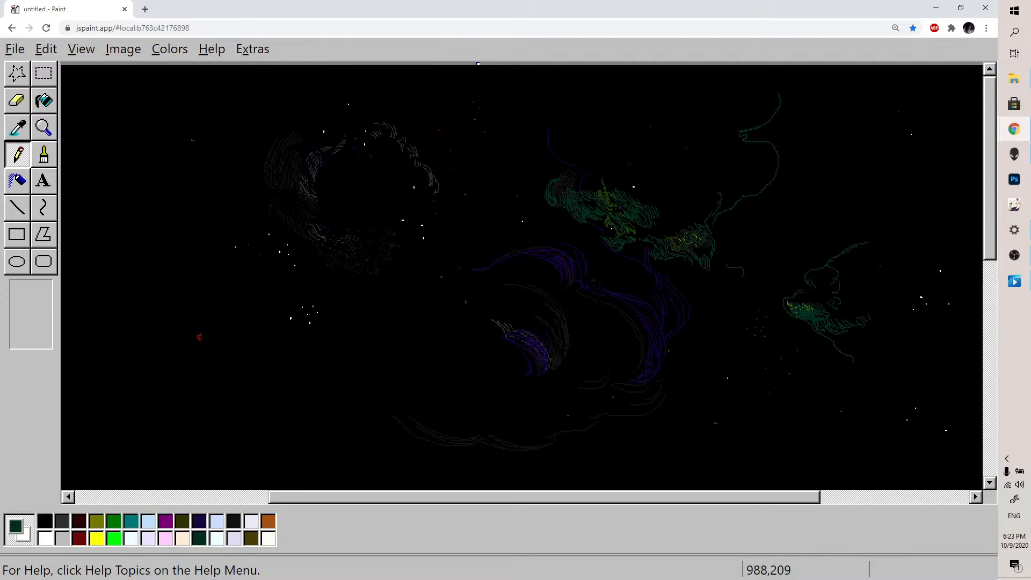
{"action": "mouse_move", "coordinate": [869, 252]}
{"action": "left_mouse_down"}
{"action": "mouse_move", "coordinate": [835, 248]}
{"action": "mouse_move", "coordinate": [826, 217]}
{"action": "left_mouse_up"}
{"action": "left_click_drag", "start_coordinate": [759, 204], "coordinate": [812, 220]}
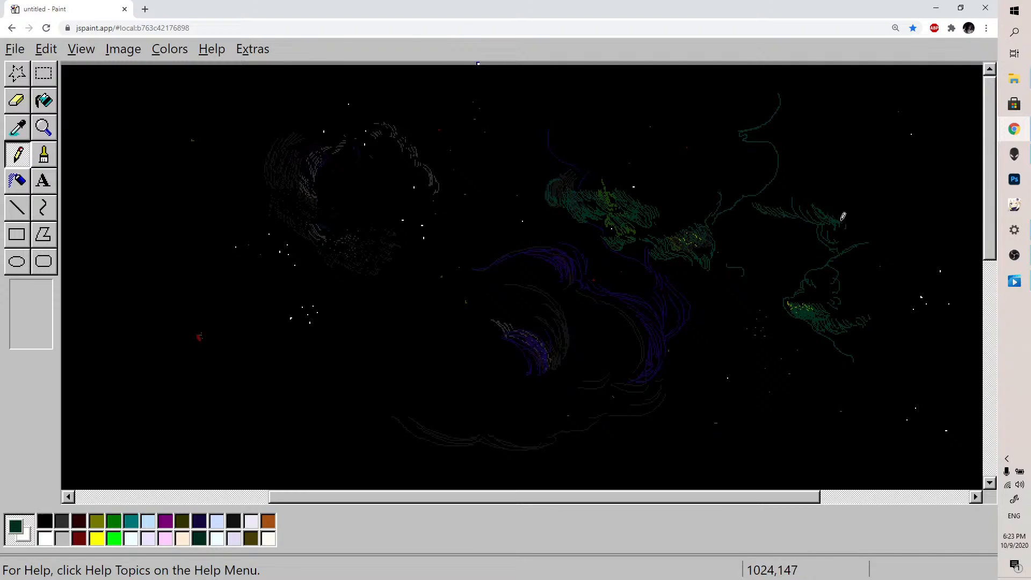
{"action": "left_click_drag", "start_coordinate": [828, 215], "coordinate": [850, 222]}
{"action": "left_click_drag", "start_coordinate": [837, 200], "coordinate": [851, 218]}
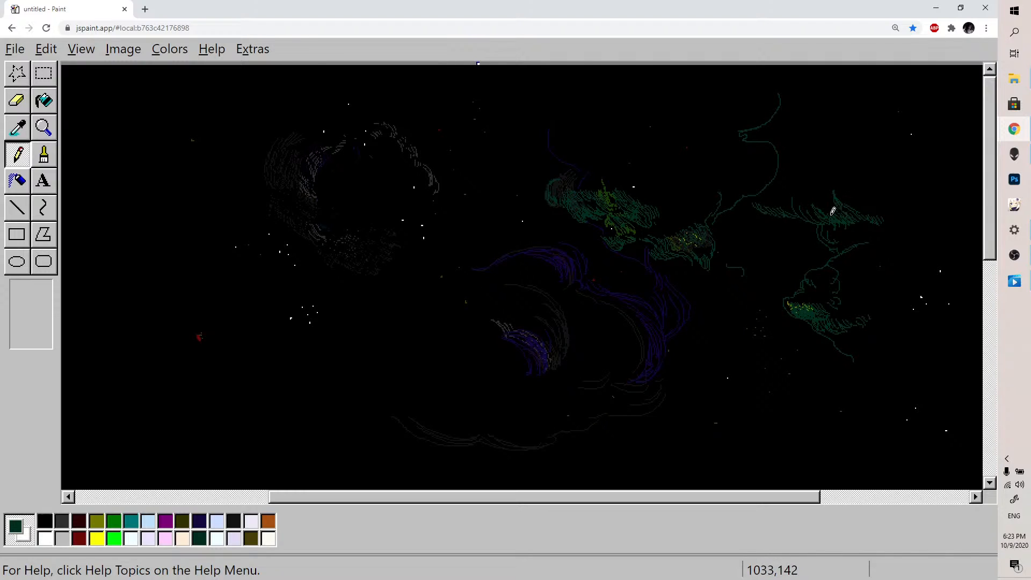
Change the bright yellow swatch to dark brown RGB 55, 30, 1
{"action": "double_click", "coordinate": [96, 539]}
{"action": "left_click_drag", "start_coordinate": [304, 378], "coordinate": [334, 378]}
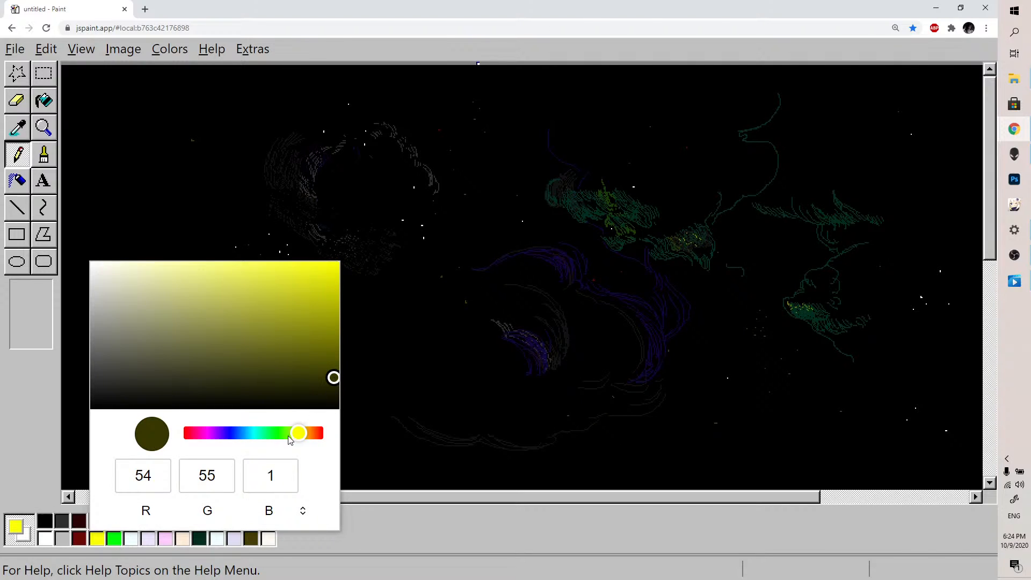
{"action": "left_click_drag", "start_coordinate": [299, 434], "coordinate": [310, 435]}
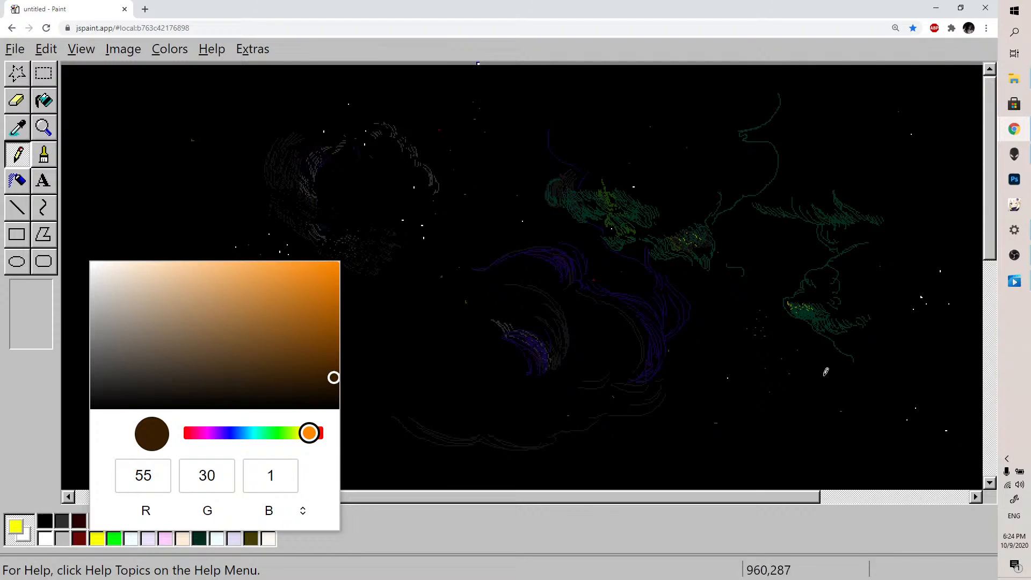
{"action": "left_click", "coordinate": [838, 330]}
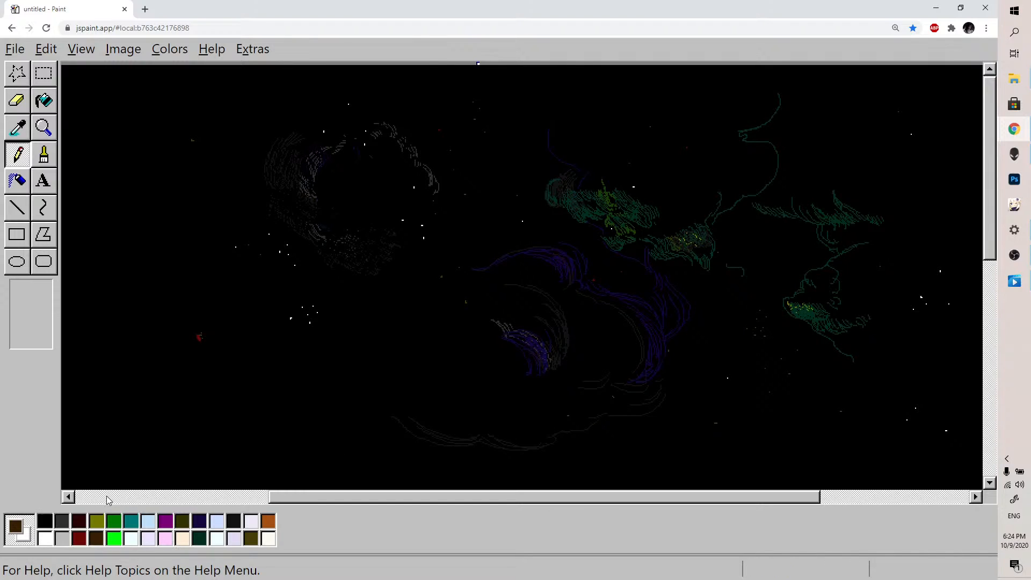
Change the purple swatch to RGB 46, 0, 44 and hatch the inner edge of the violet cloud's right arc
{"action": "double_click", "coordinate": [167, 523]}
{"action": "left_click", "coordinate": [398, 363]}
{"action": "left_click_drag", "start_coordinate": [398, 363], "coordinate": [405, 364]}
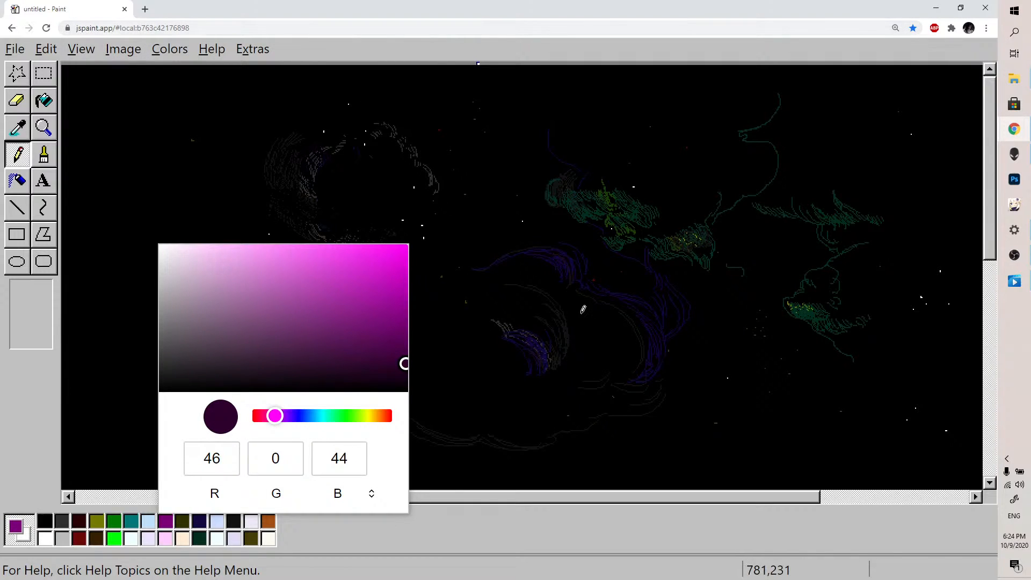
{"action": "left_click", "coordinate": [640, 314]}
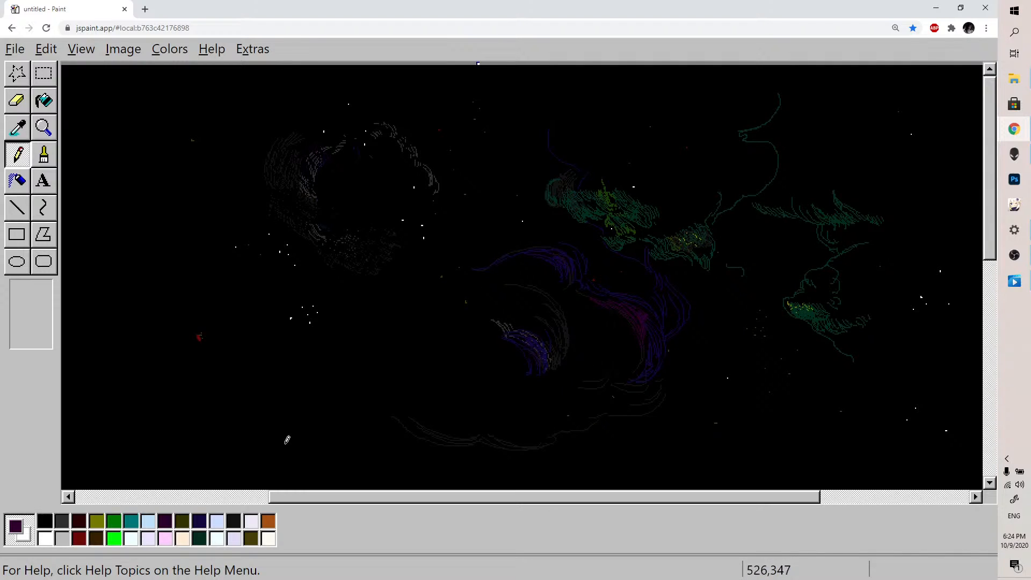
{"action": "left_click", "coordinate": [45, 538]}
{"action": "mouse_move", "coordinate": [501, 143]}
{"action": "left_mouse_down"}
{"action": "mouse_move", "coordinate": [547, 170]}
{"action": "mouse_move", "coordinate": [555, 158]}
{"action": "mouse_move", "coordinate": [536, 203]}
{"action": "mouse_move", "coordinate": [572, 208]}
{"action": "mouse_move", "coordinate": [566, 197]}
{"action": "mouse_move", "coordinate": [584, 207]}
{"action": "left_mouse_up"}
{"action": "key", "text": "ctrl"}
{"action": "key", "text": "ctrl+z"}
{"action": "key", "text": "ctrl+z"}
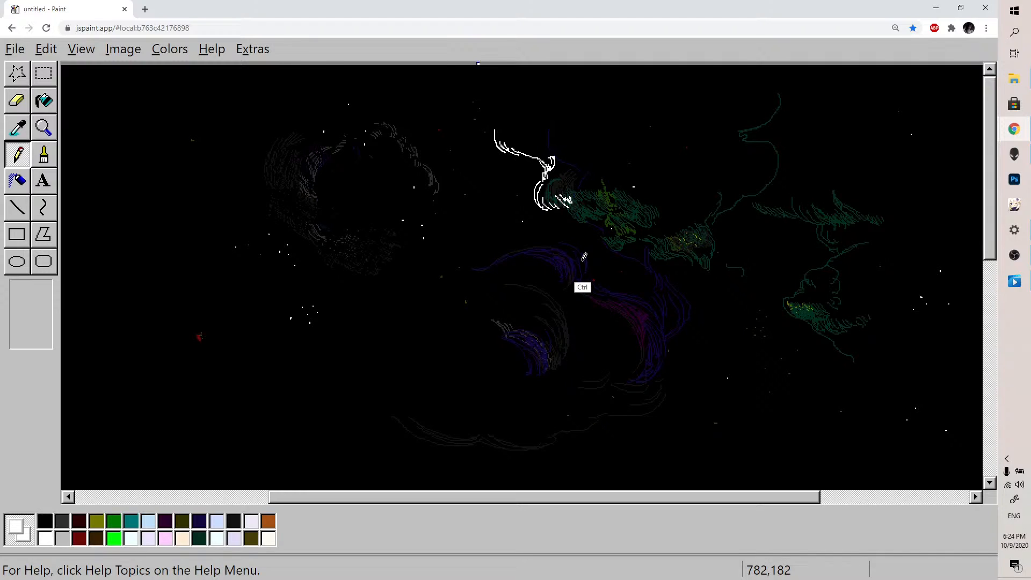
{"action": "key", "text": "ctrl+z"}
{"action": "key", "text": "ctrl+z"}
{"action": "key", "text": "ctrl+z"}
{"action": "key", "text": "ctrl+z"}
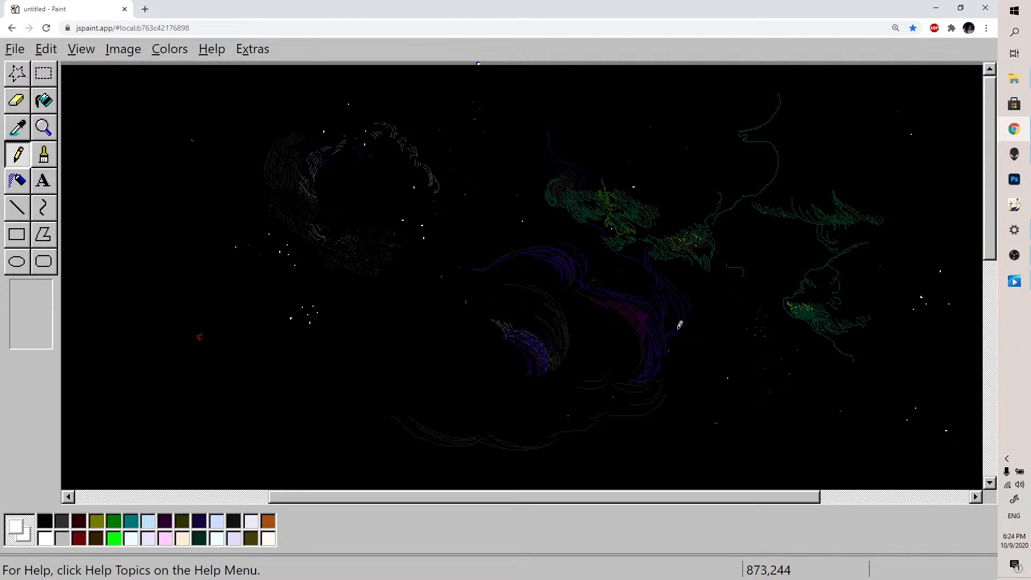
Hatch green highlights onto the central green wisp and add bright green curls above it, trailing toward the canvas's upper edge
{"action": "left_click", "coordinate": [116, 522]}
{"action": "left_click_drag", "start_coordinate": [602, 186], "coordinate": [608, 191]}
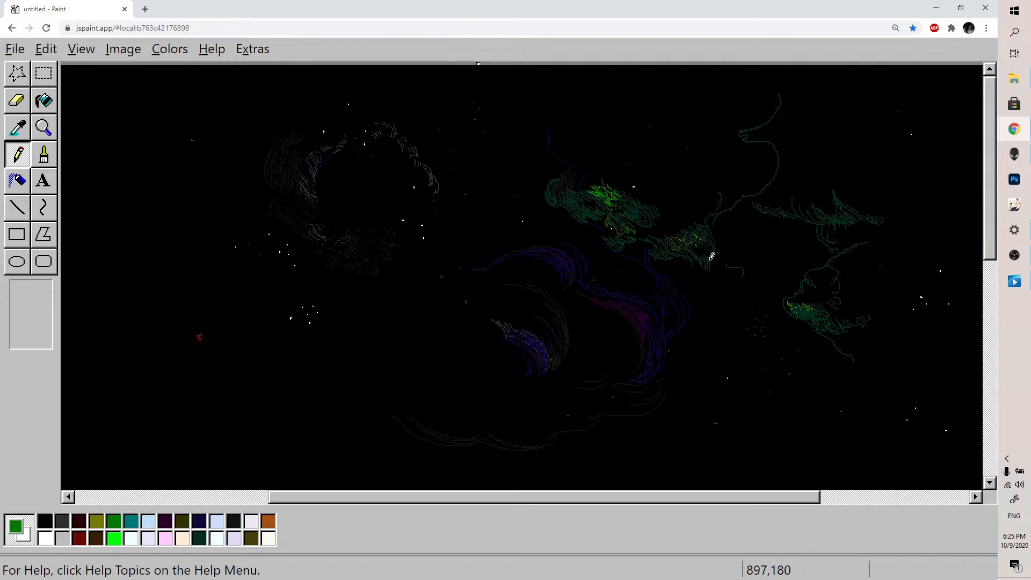
{"action": "mouse_move", "coordinate": [690, 226]}
{"action": "left_mouse_down"}
{"action": "mouse_move", "coordinate": [691, 218]}
{"action": "mouse_move", "coordinate": [697, 243]}
{"action": "mouse_move", "coordinate": [685, 247]}
{"action": "left_mouse_up"}
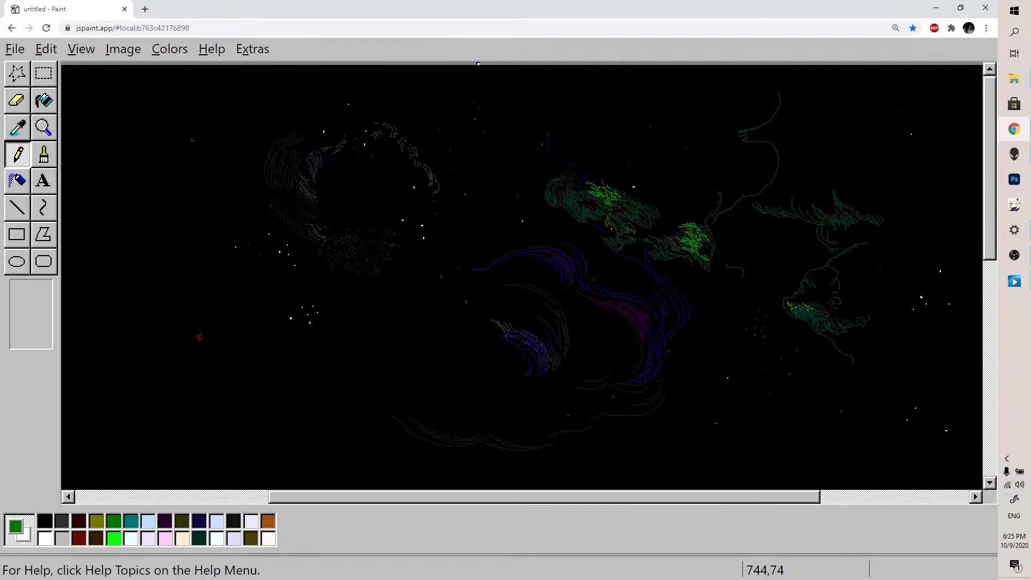
{"action": "mouse_move", "coordinate": [542, 146]}
{"action": "left_mouse_down"}
{"action": "mouse_move", "coordinate": [554, 159]}
{"action": "mouse_move", "coordinate": [547, 126]}
{"action": "mouse_move", "coordinate": [541, 141]}
{"action": "mouse_move", "coordinate": [547, 116]}
{"action": "mouse_move", "coordinate": [544, 133]}
{"action": "mouse_move", "coordinate": [550, 124]}
{"action": "mouse_move", "coordinate": [567, 157]}
{"action": "mouse_move", "coordinate": [614, 168]}
{"action": "mouse_move", "coordinate": [612, 156]}
{"action": "mouse_move", "coordinate": [632, 162]}
{"action": "mouse_move", "coordinate": [626, 141]}
{"action": "mouse_move", "coordinate": [639, 154]}
{"action": "left_mouse_up"}
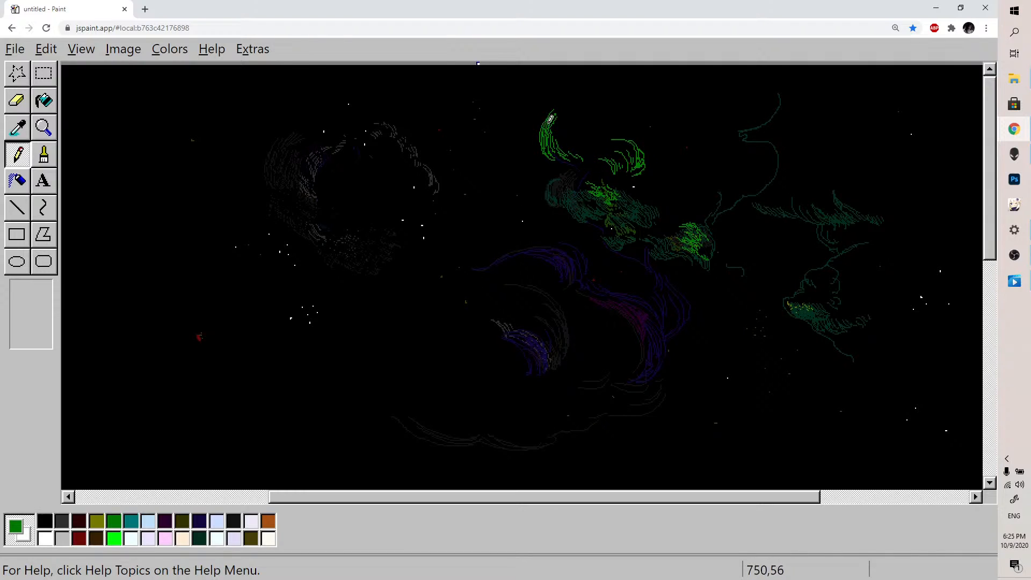
{"action": "mouse_move", "coordinate": [541, 129]}
{"action": "left_mouse_down"}
{"action": "mouse_move", "coordinate": [504, 91]}
{"action": "mouse_move", "coordinate": [511, 110]}
{"action": "left_mouse_up"}
{"action": "left_click_drag", "start_coordinate": [512, 98], "coordinate": [536, 113]}
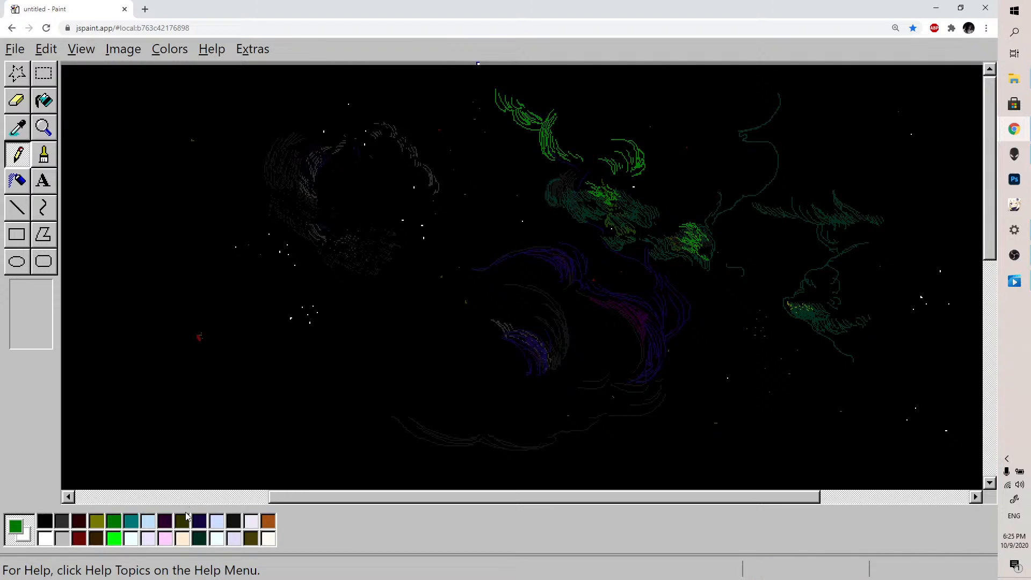
Surround the new green curls with dark green hatching, shade the upper-right contour's bend, and fill the gap between the wisps with near-black grey
{"action": "left_click", "coordinate": [199, 541]}
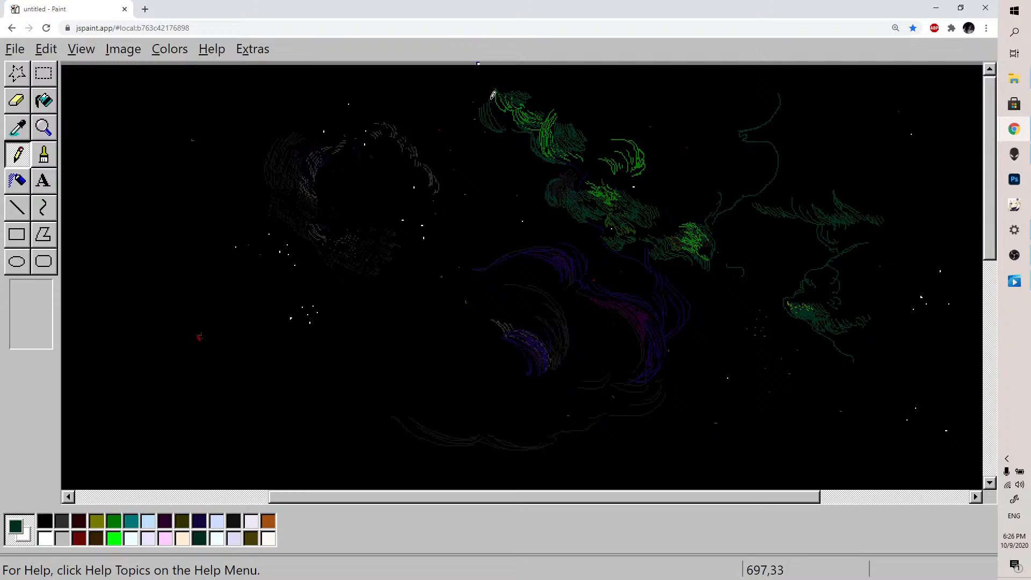
{"action": "mouse_move", "coordinate": [444, 79]}
{"action": "left_mouse_down"}
{"action": "mouse_move", "coordinate": [445, 100]}
{"action": "mouse_move", "coordinate": [467, 119]}
{"action": "left_mouse_up"}
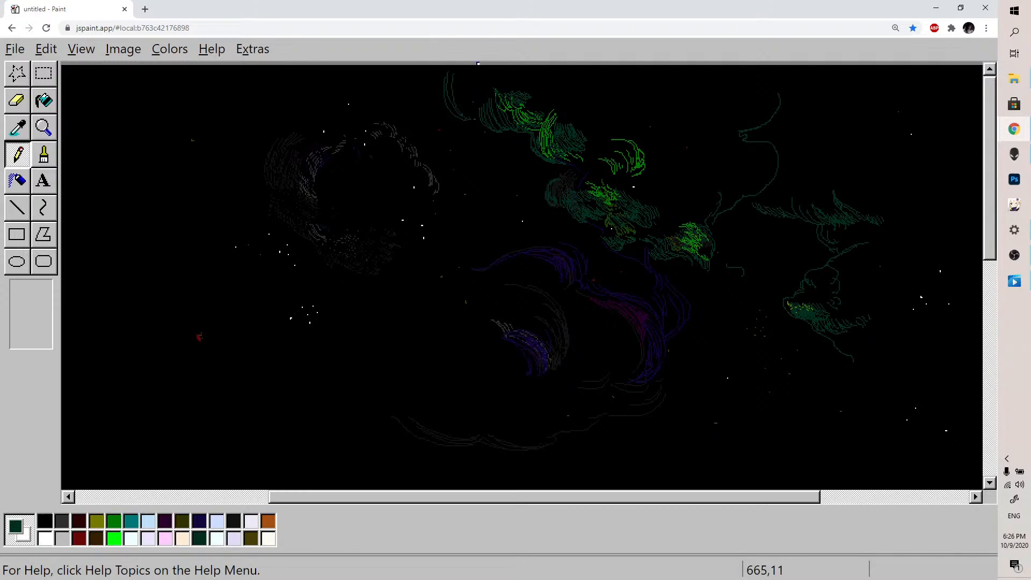
{"action": "left_click_drag", "start_coordinate": [460, 78], "coordinate": [481, 114]}
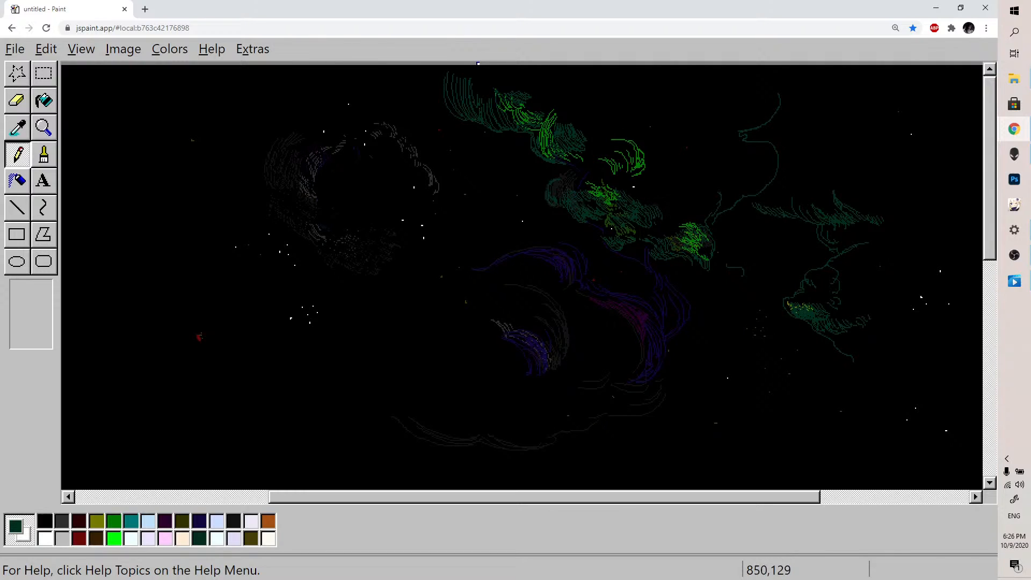
{"action": "left_click_drag", "start_coordinate": [666, 180], "coordinate": [672, 202]}
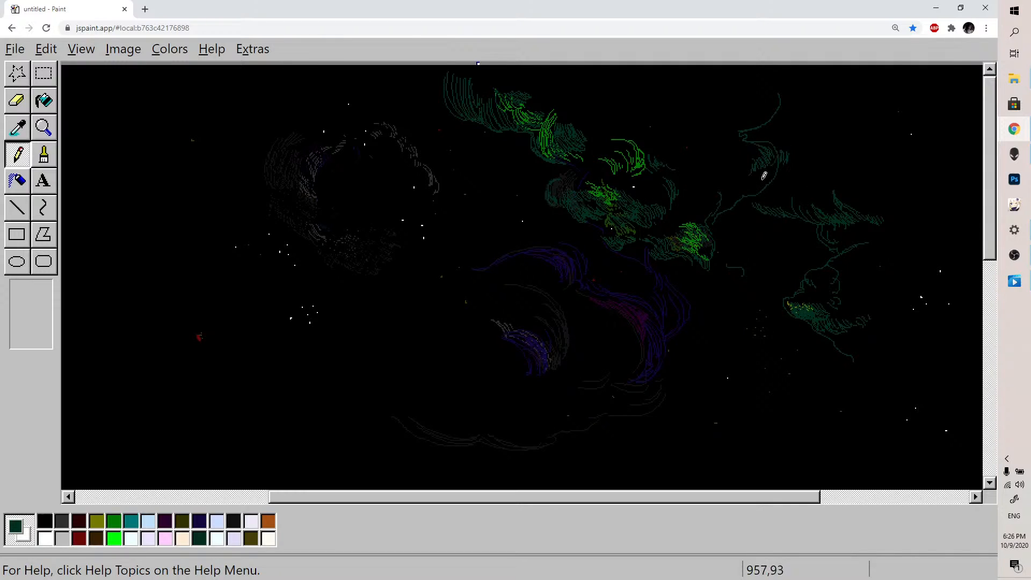
{"action": "left_click", "coordinate": [230, 520]}
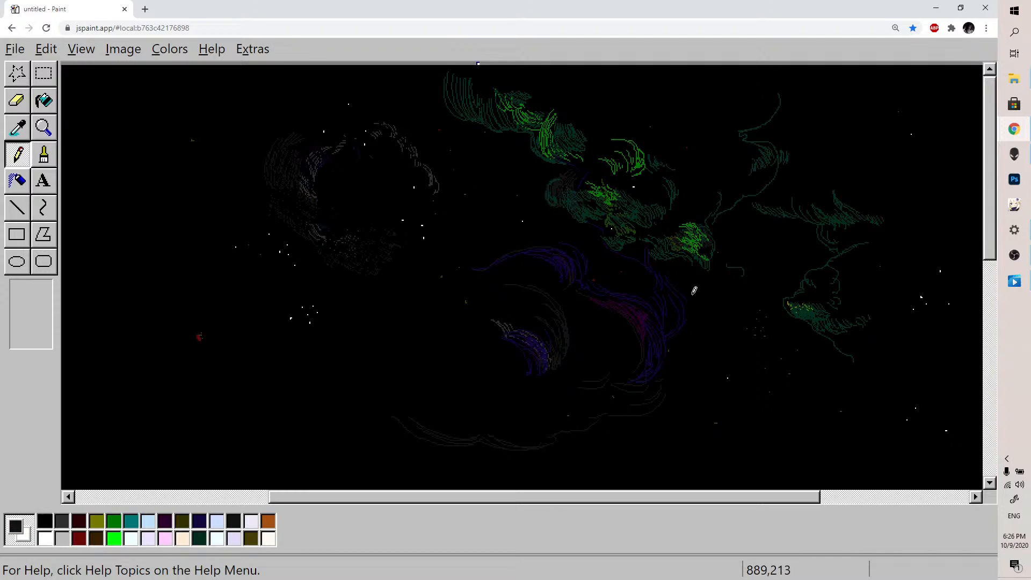
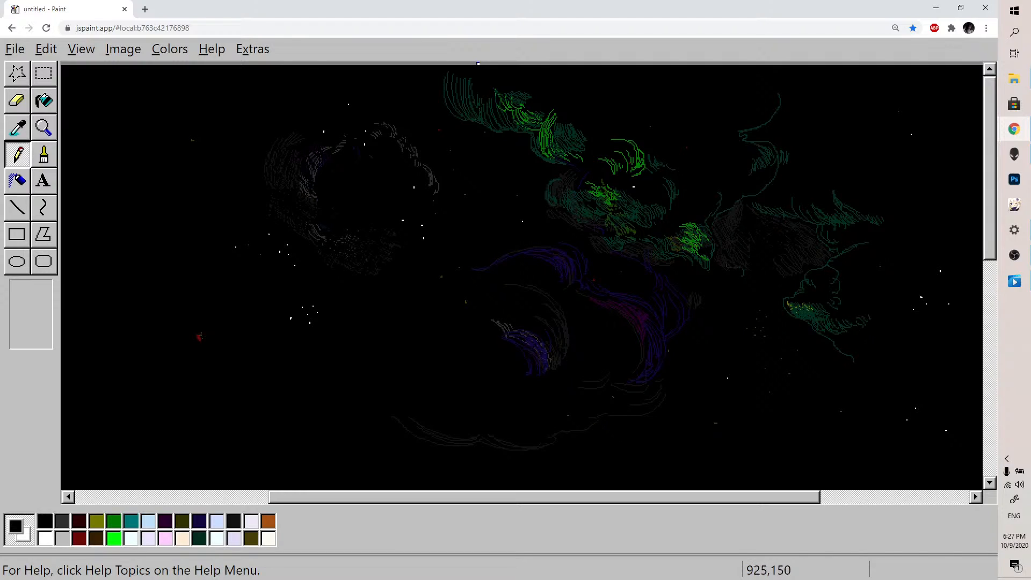
Hatch the bend of the upper-right contour with olive and green pencil strokes
{"action": "left_click", "coordinate": [251, 538]}
{"action": "mouse_move", "coordinate": [774, 167]}
{"action": "left_mouse_down"}
{"action": "mouse_move", "coordinate": [763, 181]}
{"action": "mouse_move", "coordinate": [776, 156]}
{"action": "mouse_move", "coordinate": [769, 149]}
{"action": "left_mouse_up"}
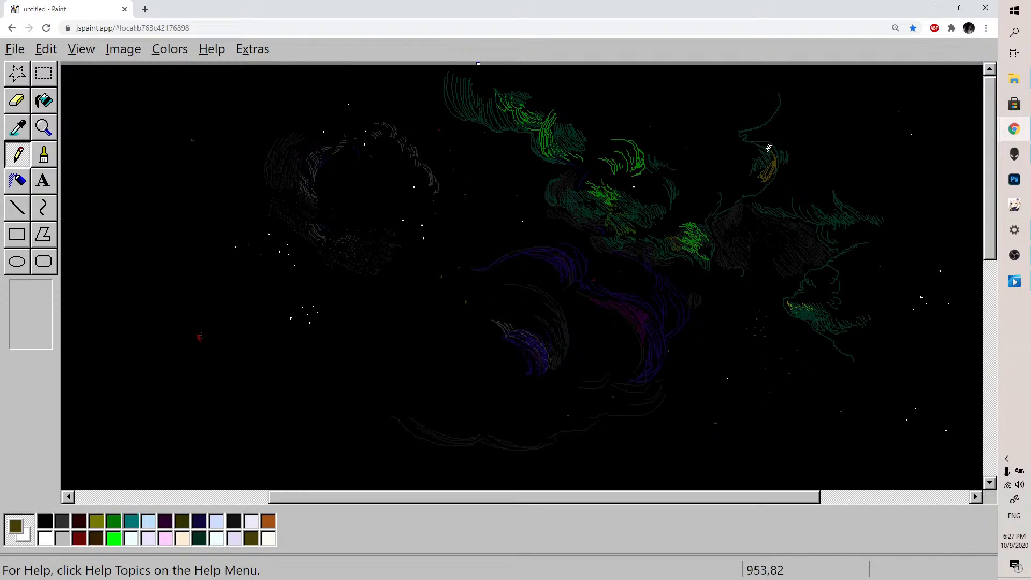
{"action": "left_click", "coordinate": [114, 522]}
{"action": "left_click_drag", "start_coordinate": [766, 151], "coordinate": [771, 154]}
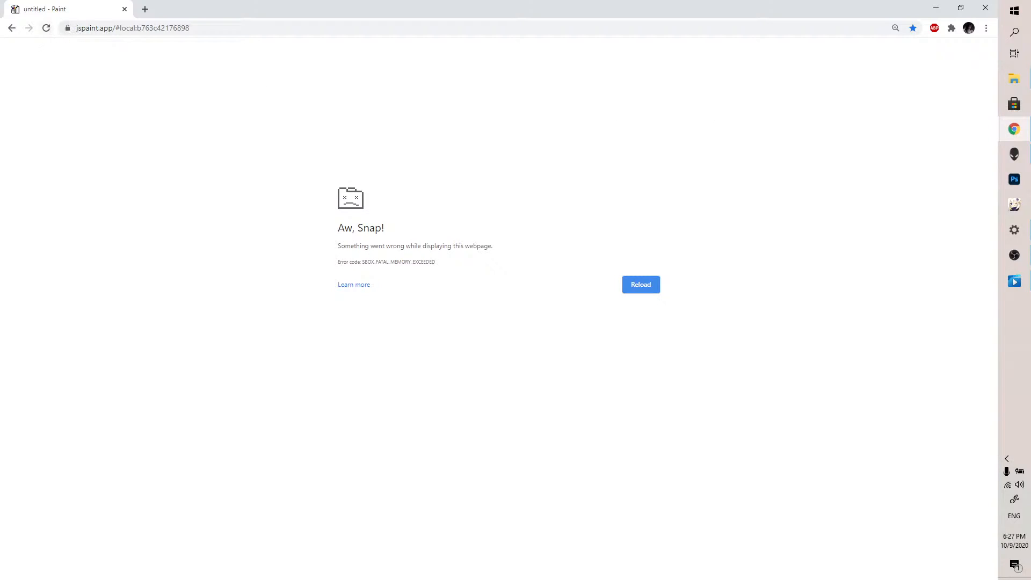
Reload the crashed page to restore the drawing
{"action": "left_click", "coordinate": [47, 28]}
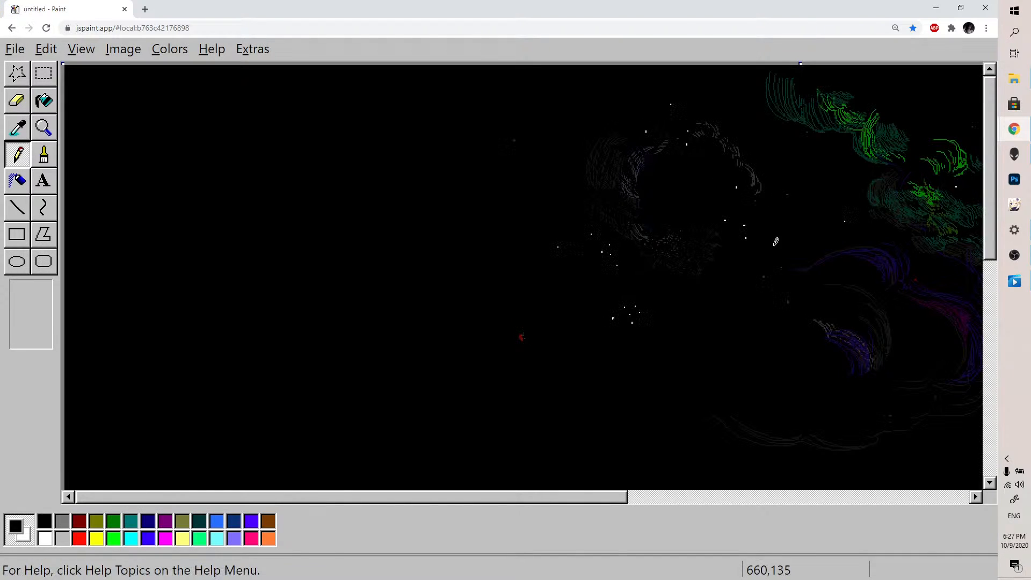
{"action": "left_click_drag", "start_coordinate": [593, 500], "coordinate": [816, 499]}
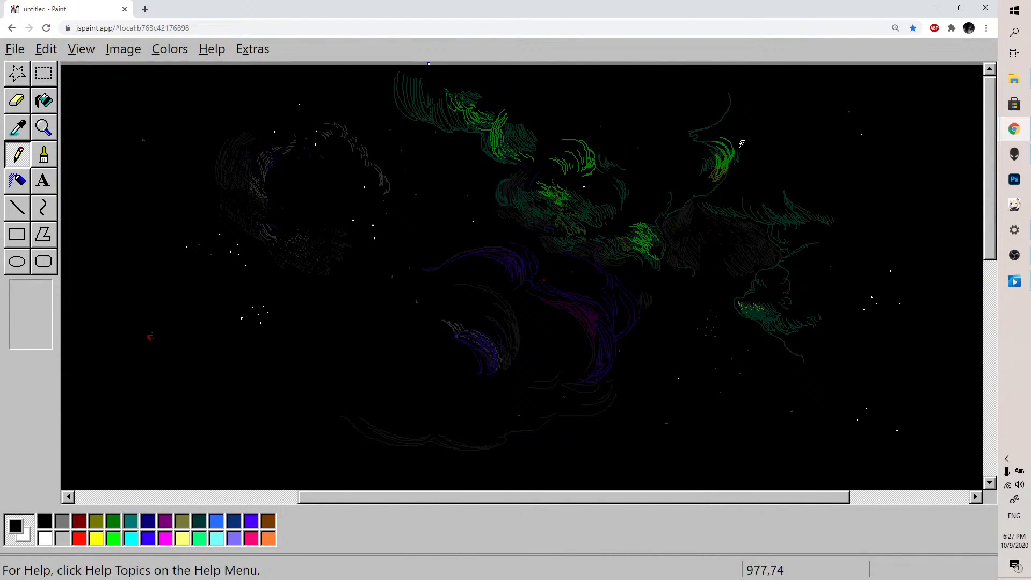
{"action": "left_click", "coordinate": [113, 523]}
{"action": "double_click", "coordinate": [113, 522]}
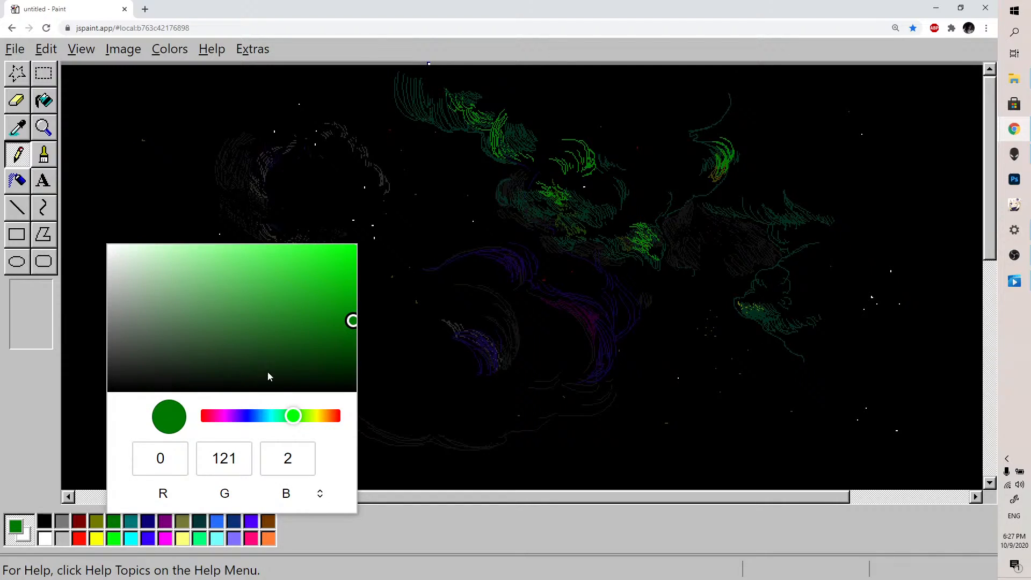
{"action": "left_click", "coordinate": [354, 364]}
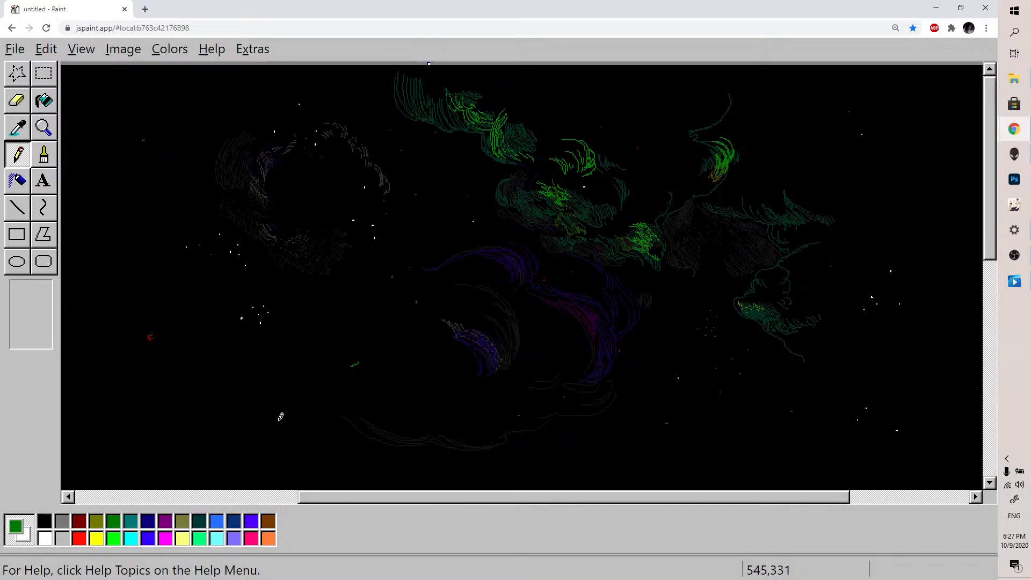
Change the cyan swatch to RGB 0, 43, 77 and hatch the green wisp's left end and the violet cloud's outer right edge
{"action": "double_click", "coordinate": [131, 539]}
{"action": "left_click", "coordinate": [369, 366]}
{"action": "left_click_drag", "start_coordinate": [287, 433], "coordinate": [277, 433]}
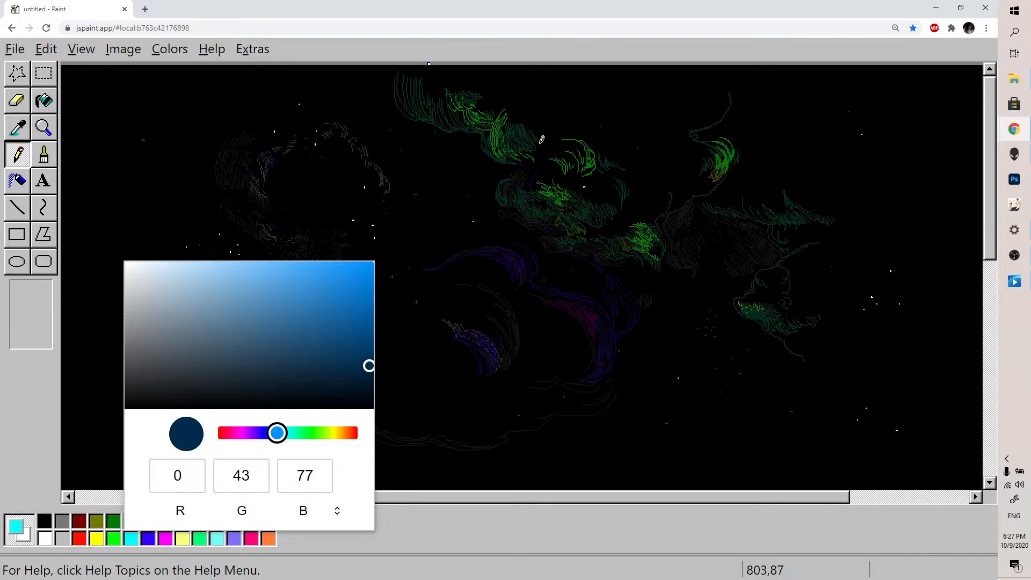
{"action": "left_click", "coordinate": [495, 191]}
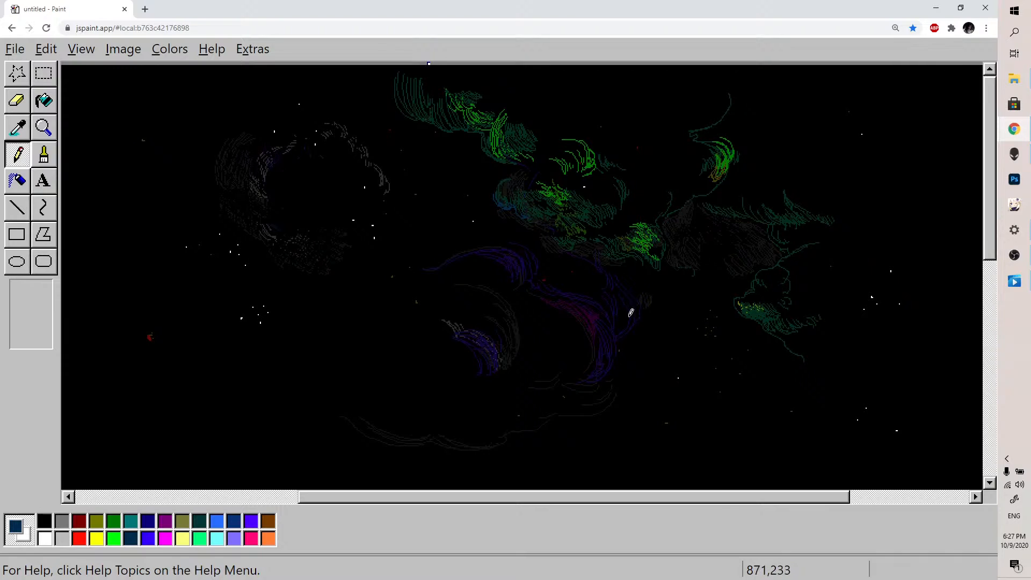
{"action": "left_click_drag", "start_coordinate": [617, 333], "coordinate": [632, 325]}
Add light violet pencil highlights to the right part and upper edge of the violet cloud
{"action": "left_click", "coordinate": [233, 538]}
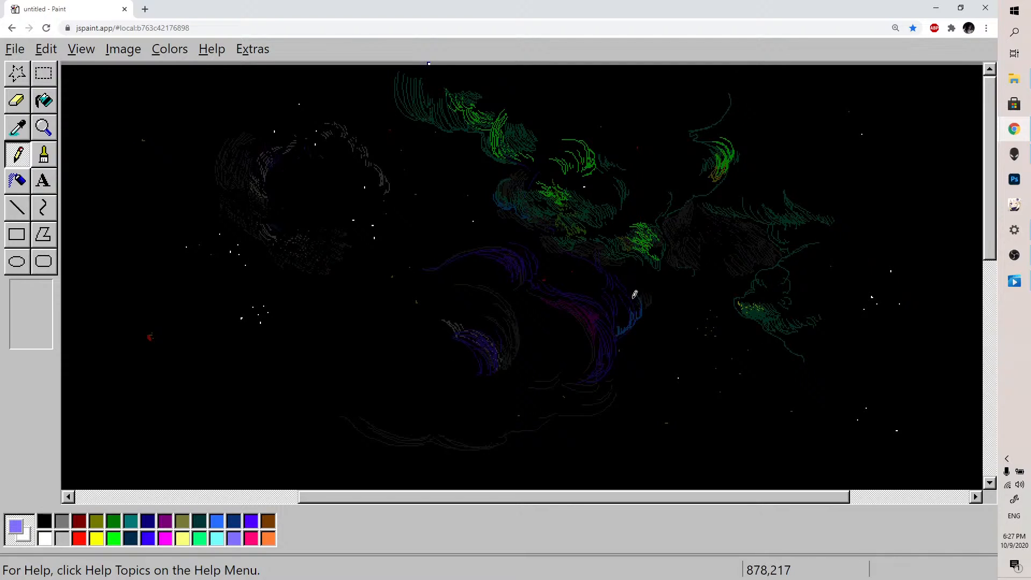
{"action": "mouse_move", "coordinate": [625, 296]}
{"action": "left_mouse_down"}
{"action": "mouse_move", "coordinate": [637, 310]}
{"action": "mouse_move", "coordinate": [630, 321]}
{"action": "mouse_move", "coordinate": [580, 317]}
{"action": "mouse_move", "coordinate": [591, 312]}
{"action": "mouse_move", "coordinate": [600, 326]}
{"action": "left_mouse_up"}
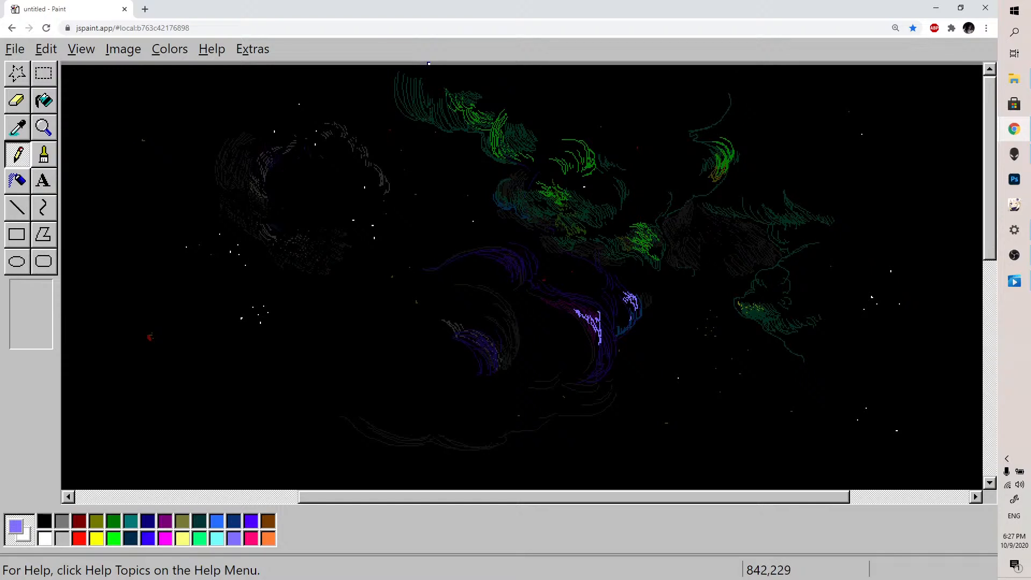
{"action": "mouse_move", "coordinate": [608, 296]}
{"action": "left_mouse_down"}
{"action": "mouse_move", "coordinate": [581, 296]}
{"action": "mouse_move", "coordinate": [609, 272]}
{"action": "mouse_move", "coordinate": [573, 253]}
{"action": "mouse_move", "coordinate": [619, 261]}
{"action": "left_mouse_up"}
Change the dark teal swatch to RGB 1, 11, 19 and hatch over the violet highlights and the lower parts of the grey clouds
{"action": "left_click", "coordinate": [199, 520]}
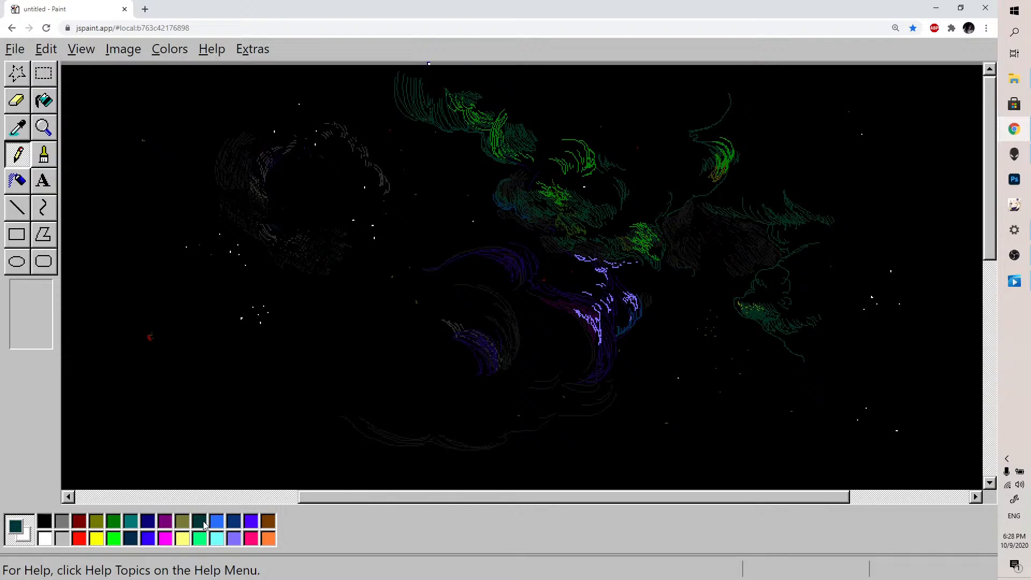
{"action": "double_click", "coordinate": [205, 525]}
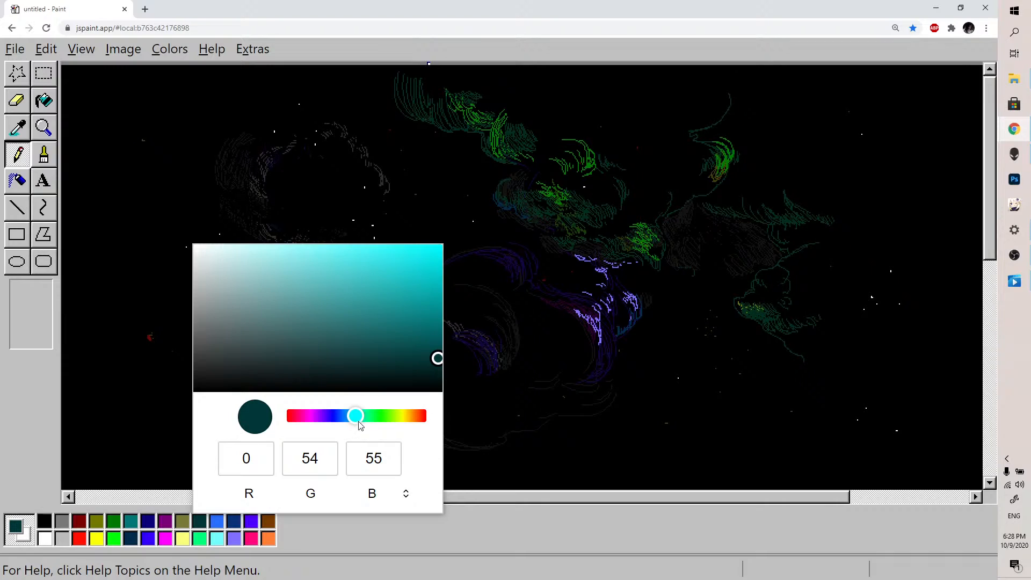
{"action": "left_click_drag", "start_coordinate": [360, 426], "coordinate": [345, 416]}
{"action": "left_click_drag", "start_coordinate": [437, 357], "coordinate": [435, 379]}
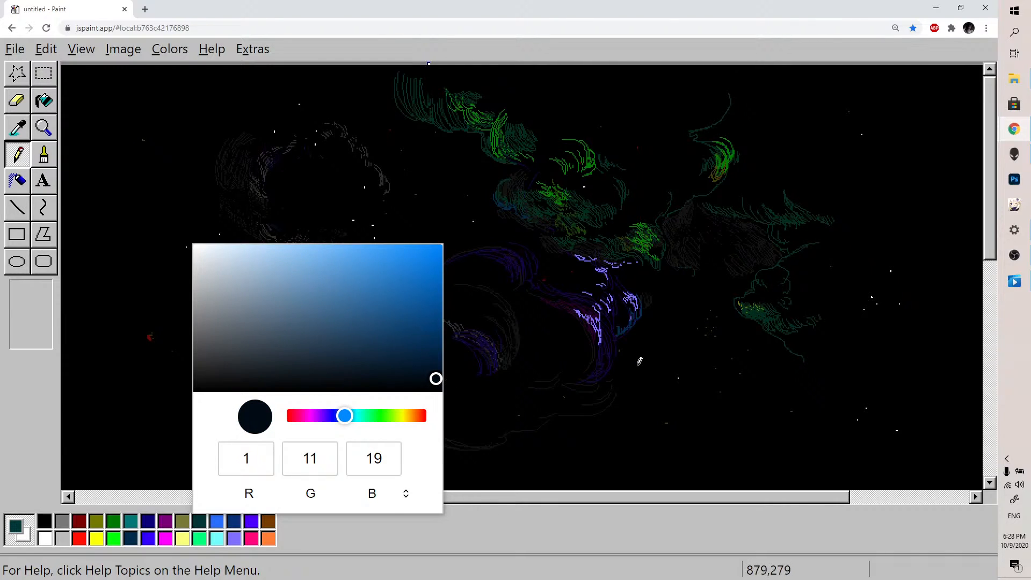
{"action": "left_click", "coordinate": [587, 332]}
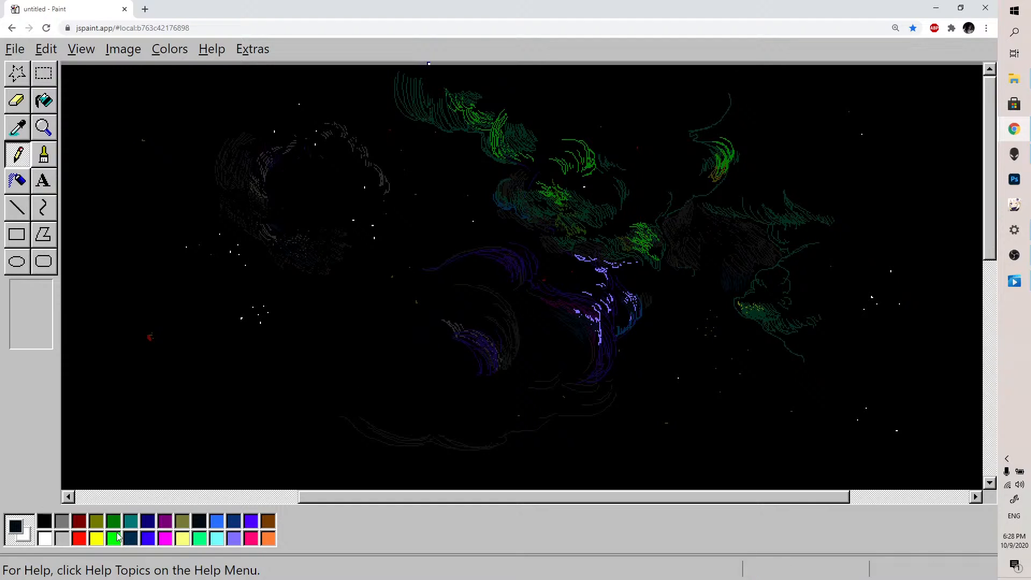
Dot white stars with the Pencil between the upper green clouds and undo the last few marks
{"action": "left_click", "coordinate": [45, 537]}
{"action": "left_click", "coordinate": [669, 145]}
{"action": "left_click", "coordinate": [677, 146]}
{"action": "left_click_drag", "start_coordinate": [673, 168], "coordinate": [673, 163]}
{"action": "left_click", "coordinate": [678, 168]}
{"action": "key", "text": "ctrl+z"}
{"action": "key", "text": "ctrl+z"}
{"action": "key", "text": "ctrl+z"}
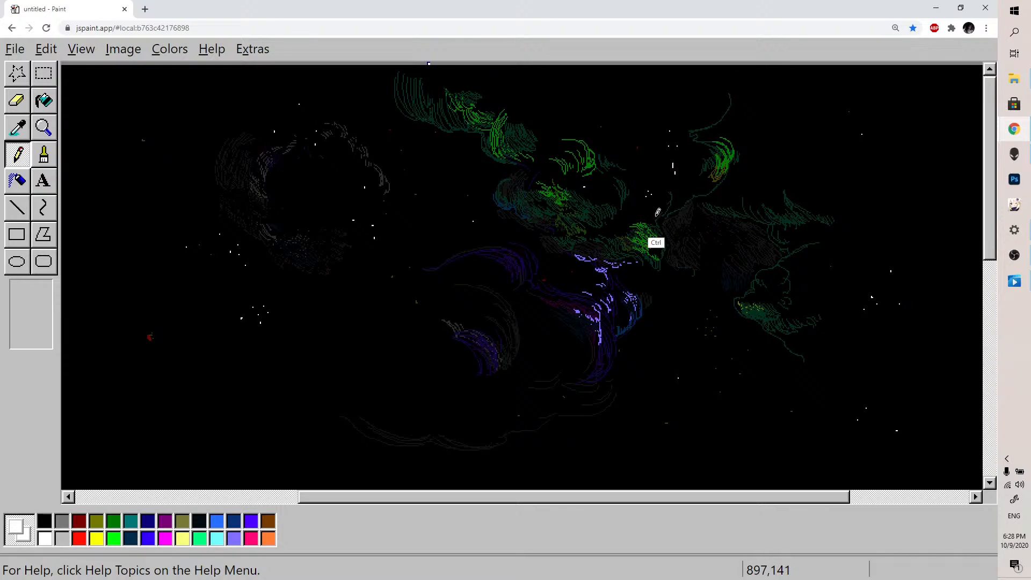
Draw a large bright star above the central green clouds with a white core and pale yellow, yellow and light cyan sparkles and rays
{"action": "left_click", "coordinate": [549, 114]}
{"action": "left_click", "coordinate": [183, 538]}
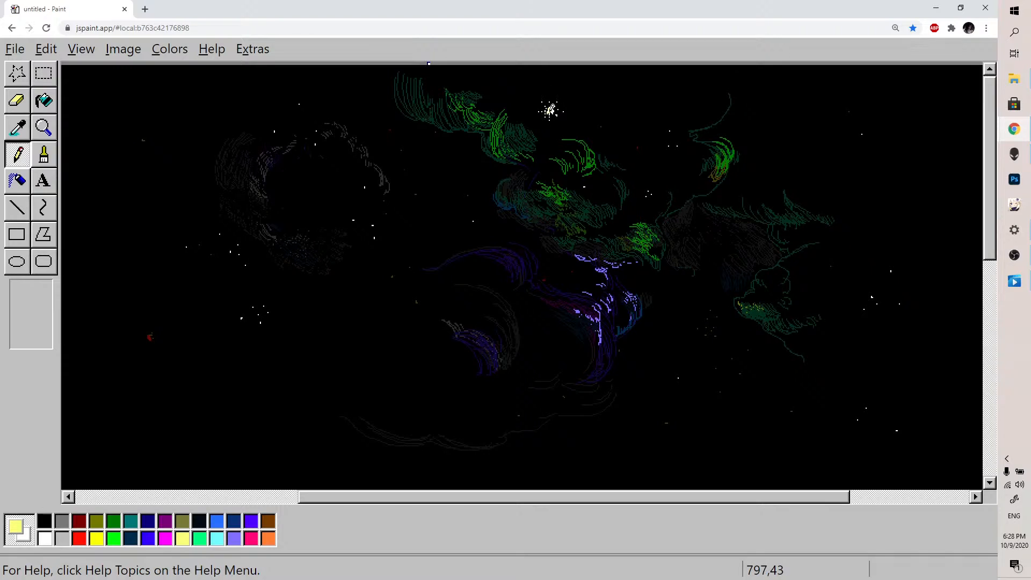
{"action": "left_click", "coordinate": [101, 538]}
{"action": "left_click", "coordinate": [217, 540]}
Scatter white stars across the empty lower-right sky, with a small cluster below the violet cloud
{"action": "left_click", "coordinate": [46, 538]}
{"action": "left_click", "coordinate": [714, 434]}
{"action": "left_click", "coordinate": [699, 457]}
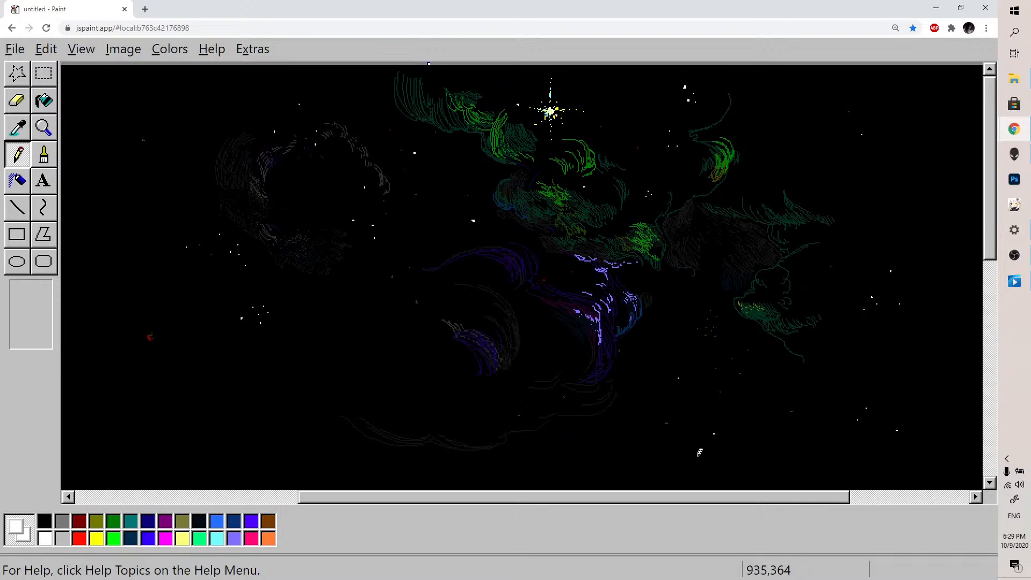
{"action": "left_click", "coordinate": [704, 465]}
{"action": "left_click", "coordinate": [711, 462]}
{"action": "left_click", "coordinate": [711, 469]}
{"action": "left_click", "coordinate": [701, 472]}
{"action": "left_click", "coordinate": [888, 473]}
{"action": "left_click", "coordinate": [952, 398]}
{"action": "left_click", "coordinate": [815, 378]}
Scatter faint olive and grey stars around the left grey cloud and the violet cloud
{"action": "left_click", "coordinate": [181, 522]}
{"action": "left_click", "coordinate": [316, 337]}
{"action": "left_click", "coordinate": [130, 278]}
{"action": "left_click", "coordinate": [377, 311]}
{"action": "left_click", "coordinate": [389, 320]}
{"action": "left_click", "coordinate": [65, 520]}
Hatch a dark blue wisp trailing off the lower end of the right-hand green cloud
{"action": "left_click", "coordinate": [130, 541]}
{"action": "left_click_drag", "start_coordinate": [795, 348], "coordinate": [798, 352]}
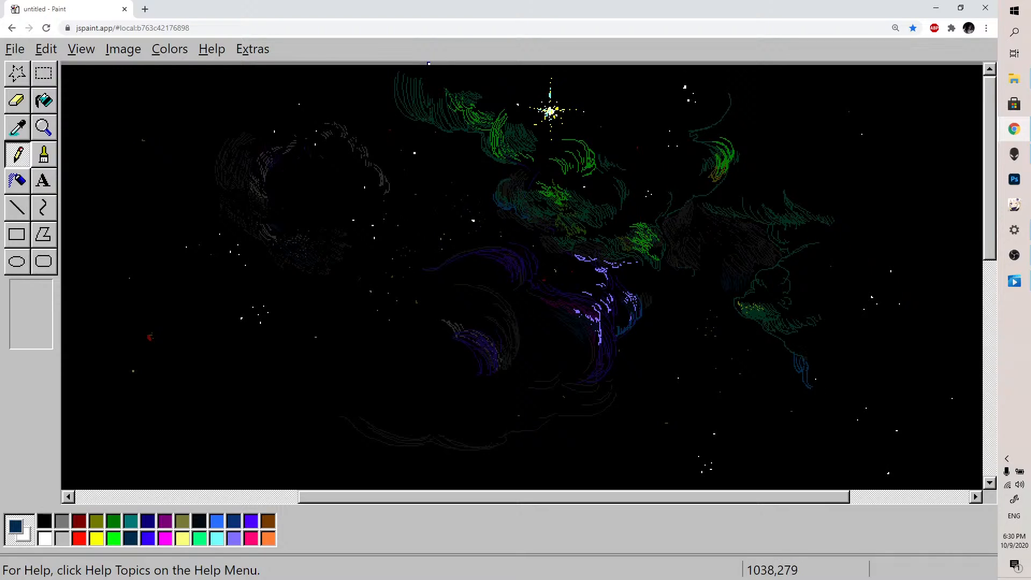
{"action": "mouse_move", "coordinate": [810, 342]}
{"action": "left_mouse_down"}
{"action": "mouse_move", "coordinate": [828, 364]}
{"action": "mouse_move", "coordinate": [819, 359]}
{"action": "mouse_move", "coordinate": [834, 369]}
{"action": "mouse_move", "coordinate": [817, 361]}
{"action": "mouse_move", "coordinate": [862, 379]}
{"action": "left_mouse_up"}
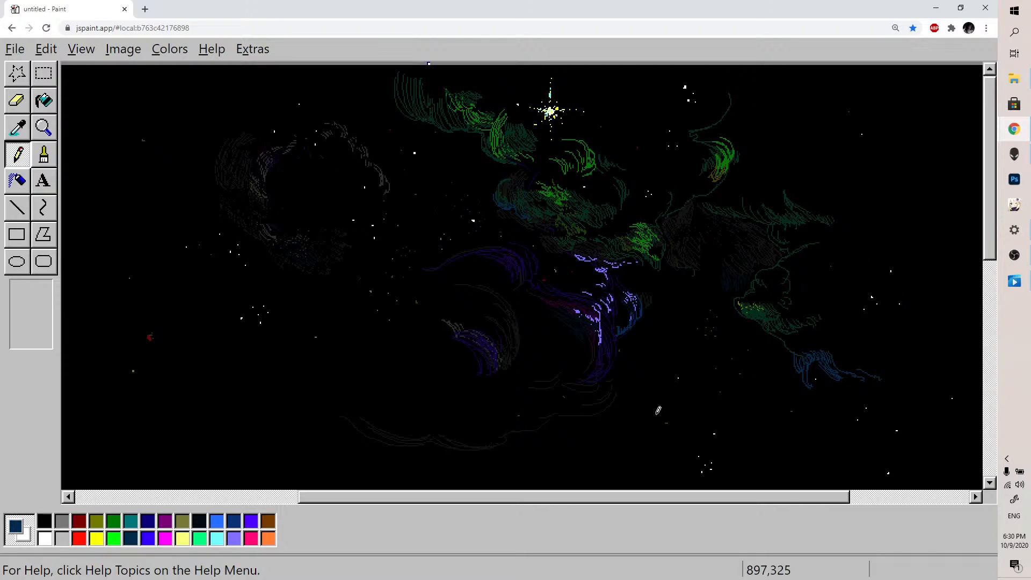
Change the near-black navy swatch to RGB 13, 1, 35 and hatch where the dark blue wisp meets the green cloud
{"action": "left_click", "coordinate": [201, 522]}
{"action": "double_click", "coordinate": [199, 524]}
{"action": "left_click_drag", "start_coordinate": [409, 372], "coordinate": [435, 372]}
{"action": "left_click", "coordinate": [340, 417]}
{"action": "left_click_drag", "start_coordinate": [340, 418], "coordinate": [325, 416]}
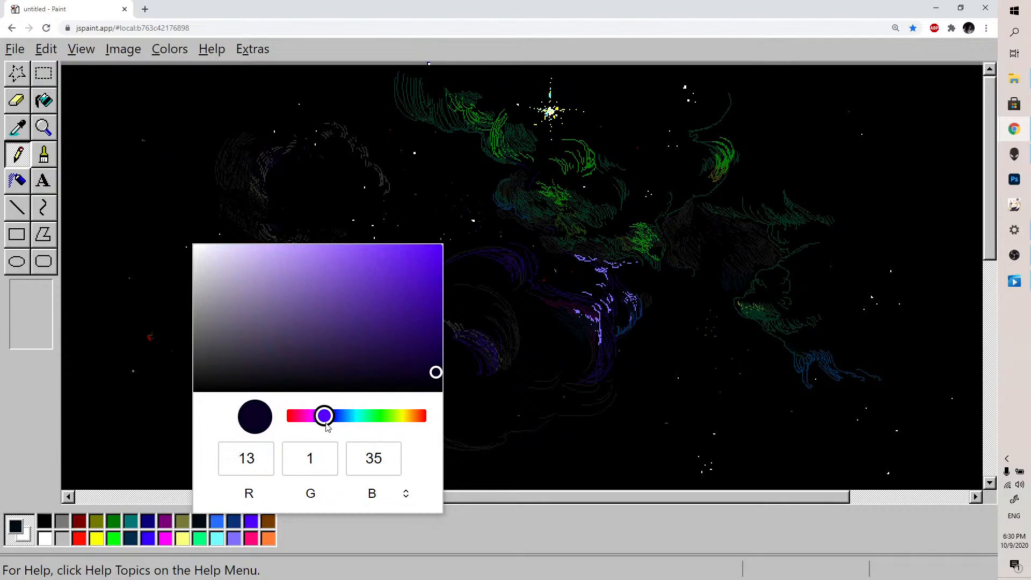
{"action": "left_click", "coordinate": [795, 341]}
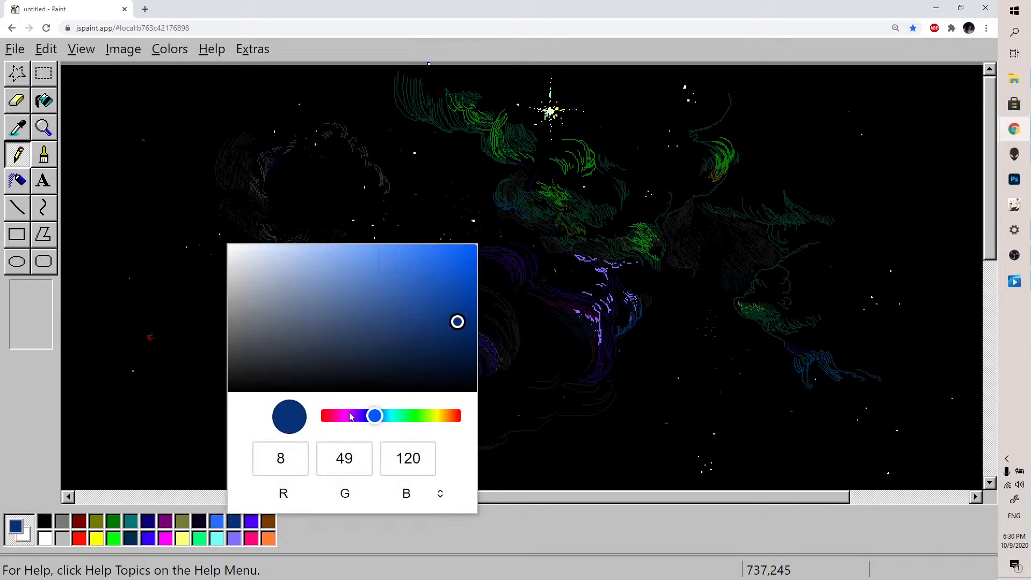
Change the dark blue swatch to RGB 37, 1, 40 and hatch the violet cloud's lower right edge and base
{"action": "left_click_drag", "start_coordinate": [361, 415], "coordinate": [345, 415]}
{"action": "left_click_drag", "start_coordinate": [474, 322], "coordinate": [471, 370]}
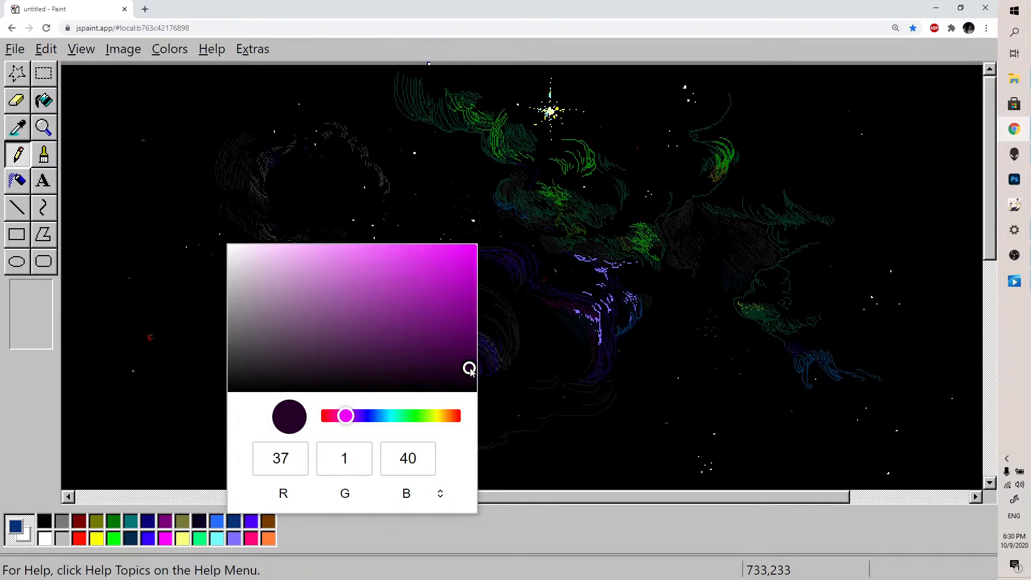
{"action": "left_click", "coordinate": [755, 317]}
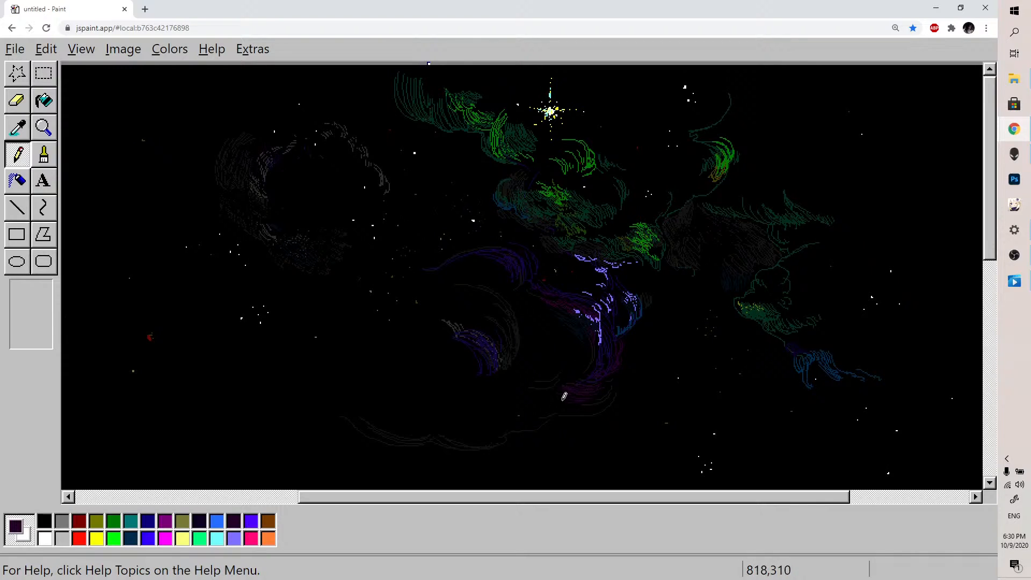
Add light violet pencil highlights down the middle and lower right part of the violet cloud
{"action": "left_click", "coordinate": [234, 537]}
{"action": "left_click_drag", "start_coordinate": [563, 295], "coordinate": [582, 301]}
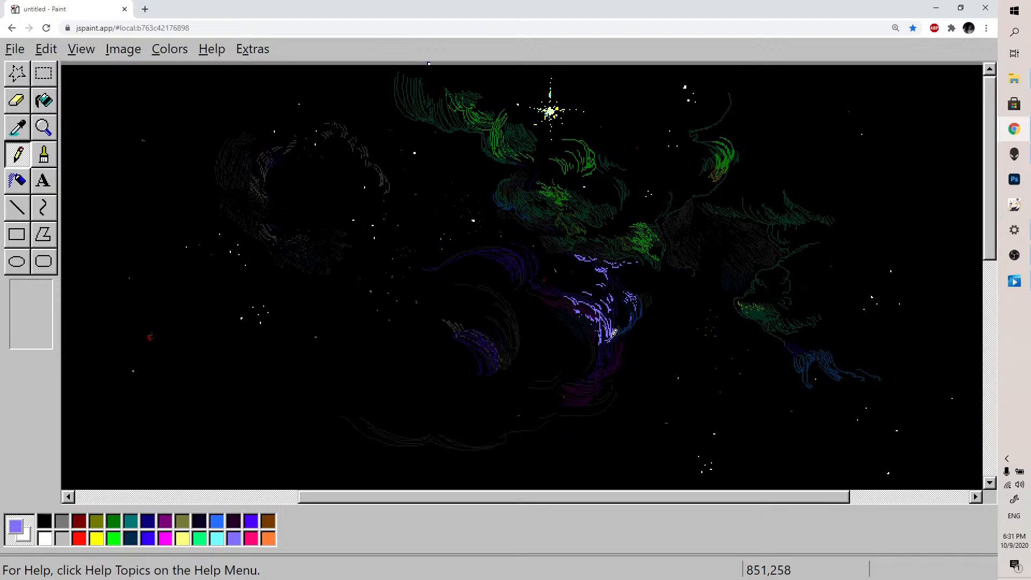
{"action": "left_click_drag", "start_coordinate": [612, 338], "coordinate": [622, 350]}
Highlight the violet cloud's inner curl and upper arch in light violet, extending the arch with a thin tail to the left
{"action": "mouse_move", "coordinate": [457, 332]}
{"action": "left_mouse_down"}
{"action": "mouse_move", "coordinate": [465, 342]}
{"action": "mouse_move", "coordinate": [470, 329]}
{"action": "left_mouse_up"}
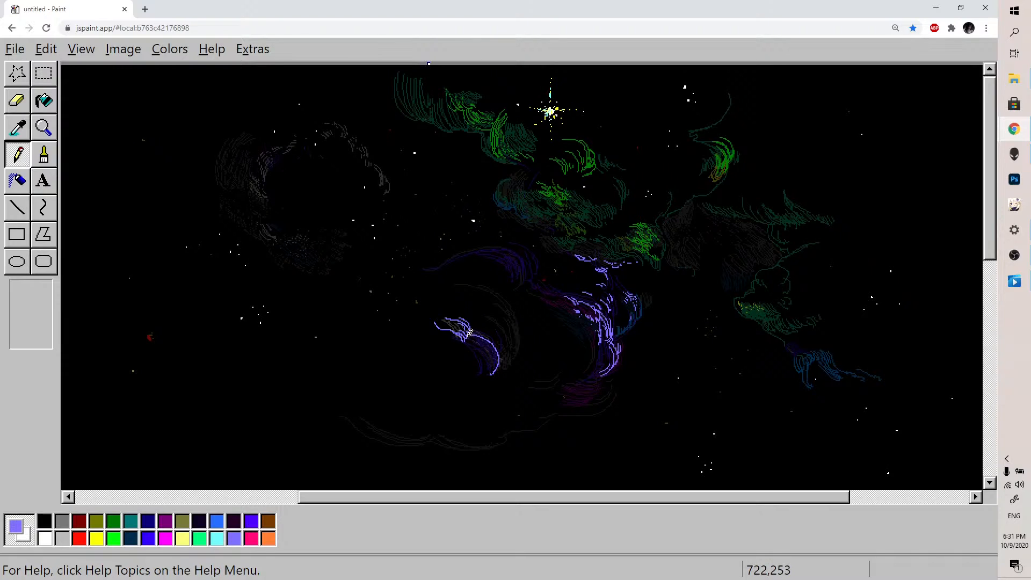
{"action": "mouse_move", "coordinate": [494, 352]}
{"action": "left_mouse_down"}
{"action": "mouse_move", "coordinate": [485, 375]}
{"action": "mouse_move", "coordinate": [504, 351]}
{"action": "mouse_move", "coordinate": [500, 329]}
{"action": "left_mouse_up"}
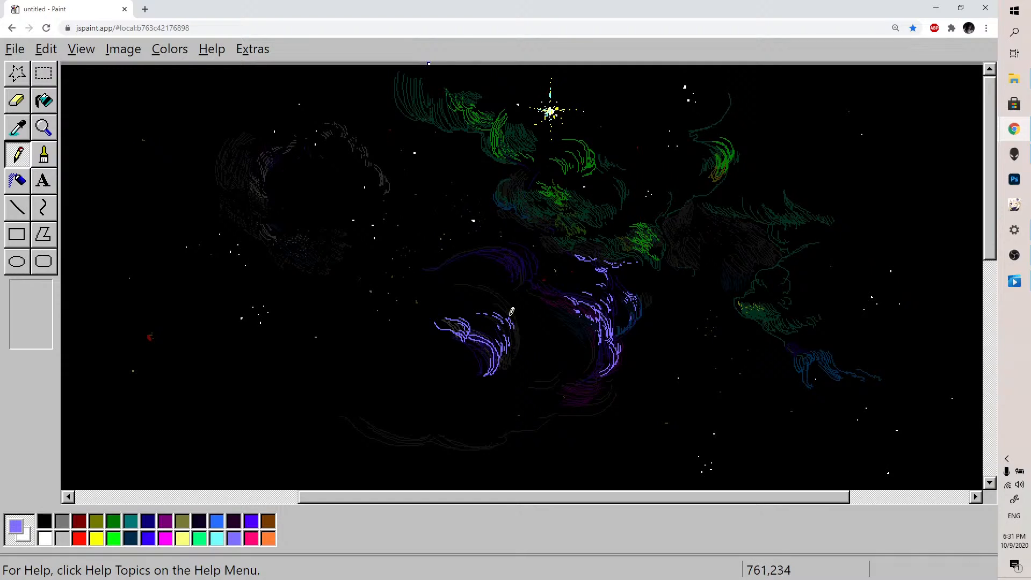
{"action": "mouse_move", "coordinate": [464, 290]}
{"action": "left_mouse_down"}
{"action": "mouse_move", "coordinate": [518, 333]}
{"action": "mouse_move", "coordinate": [514, 310]}
{"action": "mouse_move", "coordinate": [520, 347]}
{"action": "left_mouse_up"}
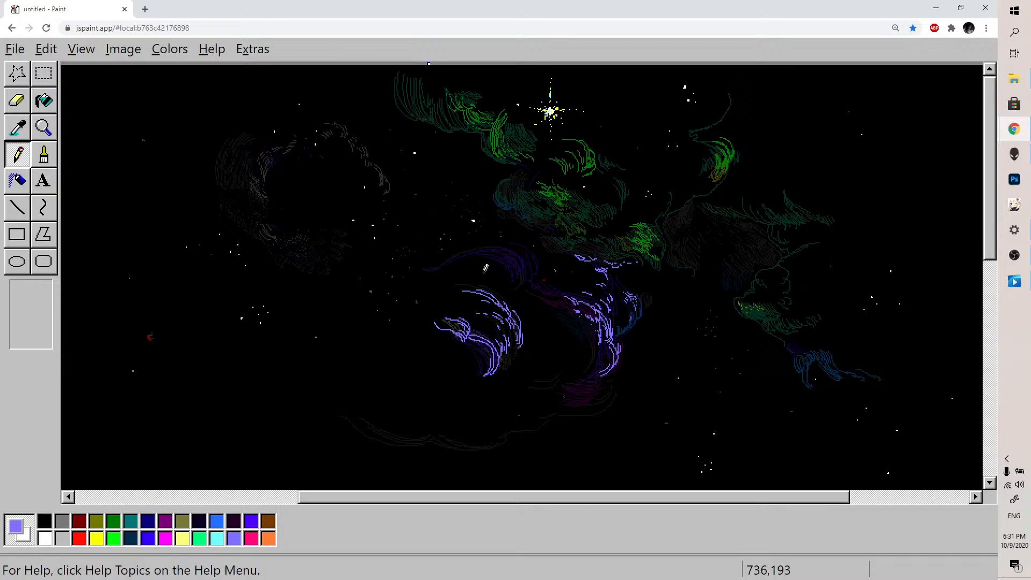
{"action": "mouse_move", "coordinate": [504, 264]}
{"action": "left_mouse_down"}
{"action": "mouse_move", "coordinate": [525, 265]}
{"action": "mouse_move", "coordinate": [520, 249]}
{"action": "mouse_move", "coordinate": [530, 268]}
{"action": "mouse_move", "coordinate": [535, 260]}
{"action": "mouse_move", "coordinate": [527, 277]}
{"action": "mouse_move", "coordinate": [544, 260]}
{"action": "mouse_move", "coordinate": [452, 249]}
{"action": "mouse_move", "coordinate": [492, 258]}
{"action": "left_mouse_up"}
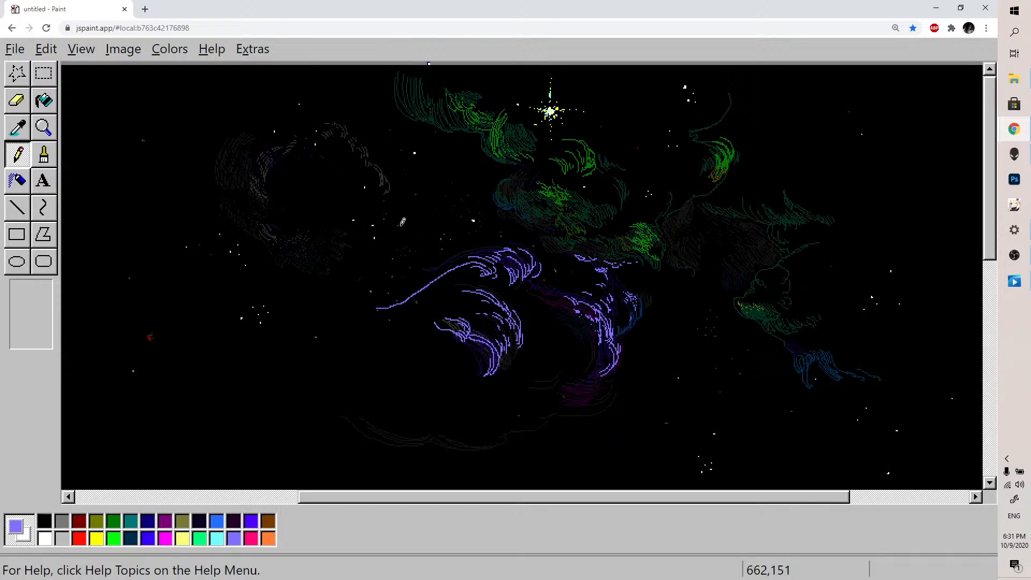
Edge the left grey cloud's lower inside in light violet and hatch its ring from lower left over to the right in bright violet
{"action": "mouse_move", "coordinate": [252, 197]}
{"action": "left_mouse_down"}
{"action": "mouse_move", "coordinate": [257, 232]}
{"action": "mouse_move", "coordinate": [260, 216]}
{"action": "mouse_move", "coordinate": [278, 240]}
{"action": "left_mouse_up"}
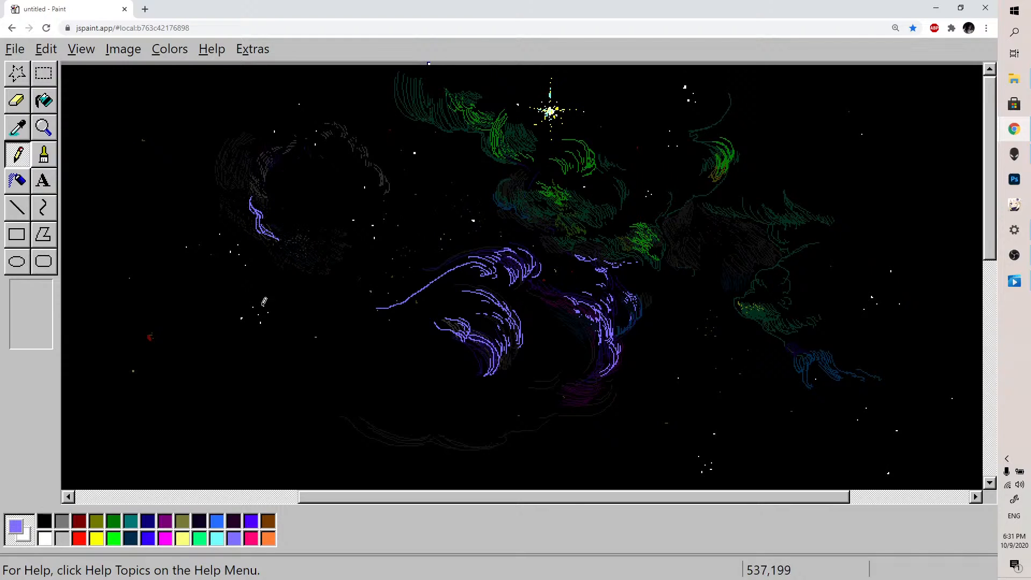
{"action": "left_click", "coordinate": [247, 525]}
{"action": "left_click_drag", "start_coordinate": [269, 246], "coordinate": [294, 260]}
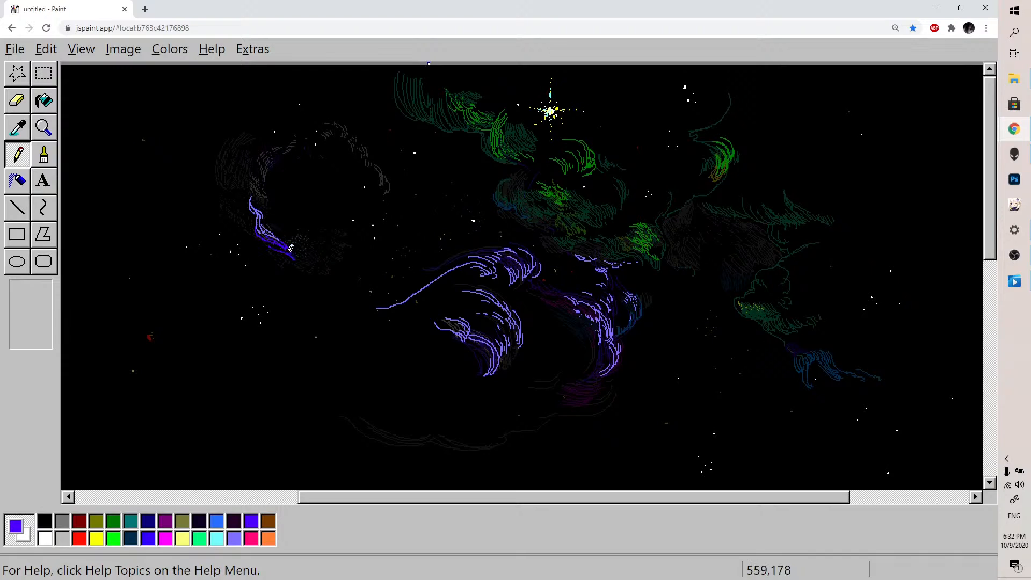
{"action": "left_click_drag", "start_coordinate": [230, 217], "coordinate": [242, 229]}
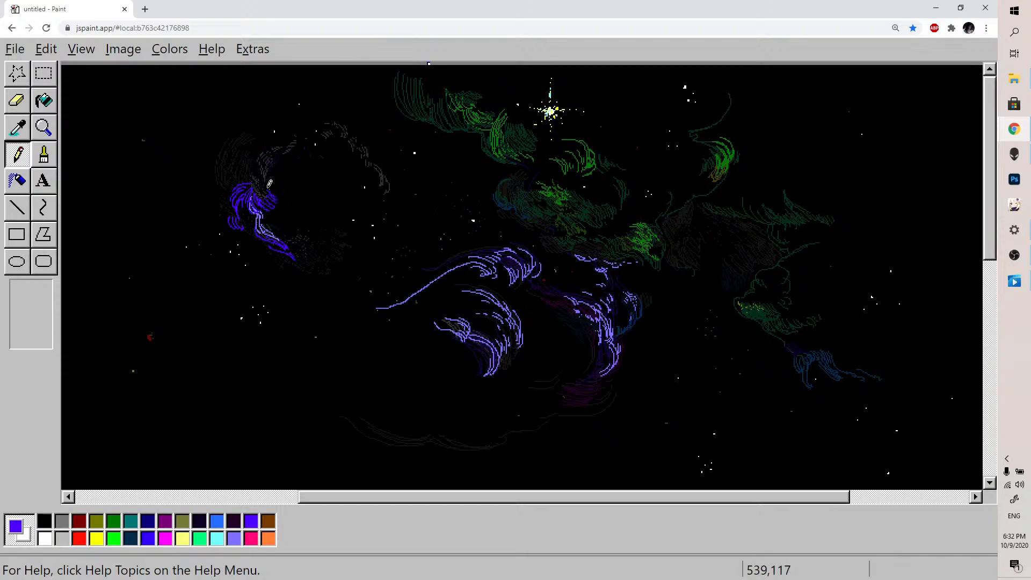
{"action": "left_click_drag", "start_coordinate": [275, 157], "coordinate": [305, 140]}
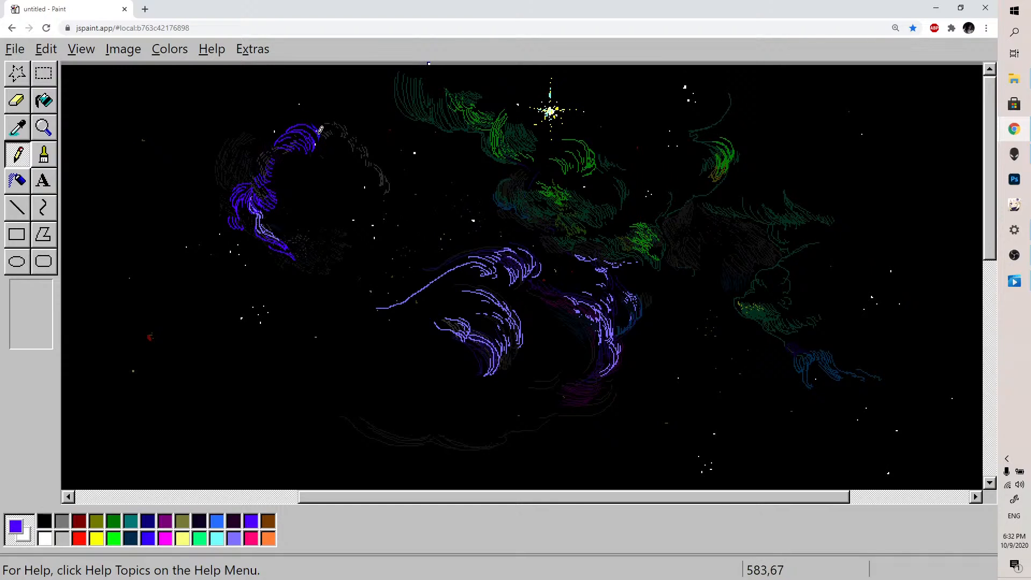
{"action": "mouse_move", "coordinate": [324, 118]}
{"action": "left_mouse_down"}
{"action": "mouse_move", "coordinate": [373, 154]}
{"action": "mouse_move", "coordinate": [318, 176]}
{"action": "mouse_move", "coordinate": [312, 165]}
{"action": "mouse_move", "coordinate": [293, 172]}
{"action": "mouse_move", "coordinate": [306, 150]}
{"action": "mouse_move", "coordinate": [328, 161]}
{"action": "mouse_move", "coordinate": [346, 197]}
{"action": "mouse_move", "coordinate": [352, 189]}
{"action": "left_mouse_up"}
{"action": "mouse_move", "coordinate": [338, 153]}
{"action": "left_mouse_down"}
{"action": "mouse_move", "coordinate": [353, 172]}
{"action": "mouse_move", "coordinate": [354, 163]}
{"action": "mouse_move", "coordinate": [346, 202]}
{"action": "mouse_move", "coordinate": [378, 216]}
{"action": "mouse_move", "coordinate": [376, 206]}
{"action": "mouse_move", "coordinate": [392, 207]}
{"action": "left_mouse_up"}
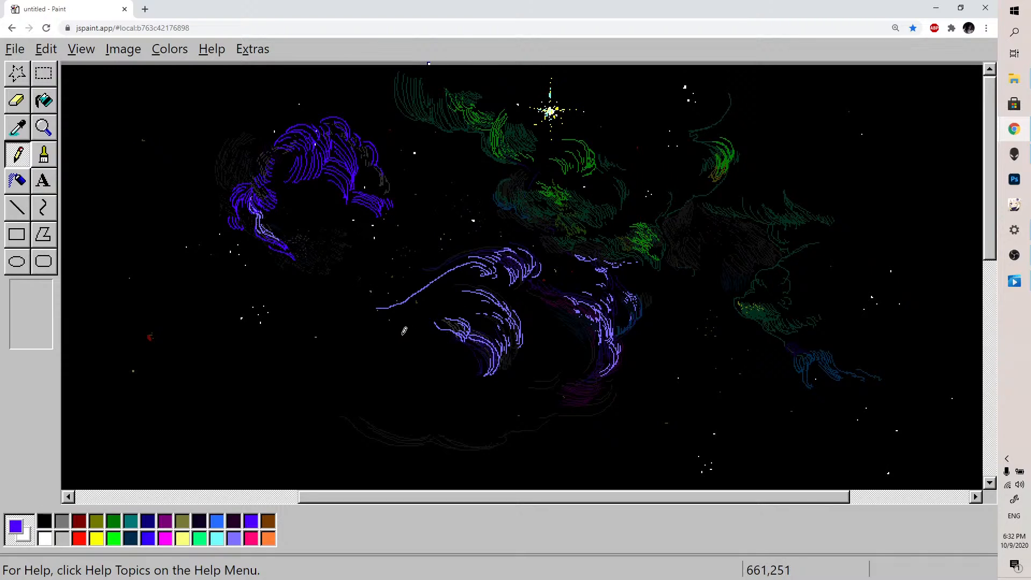
Hatch the inner curl in bright violet and extend it left with small curls and a long sweeping tail
{"action": "left_click_drag", "start_coordinate": [458, 336], "coordinate": [489, 335]}
{"action": "left_click_drag", "start_coordinate": [474, 320], "coordinate": [502, 342]}
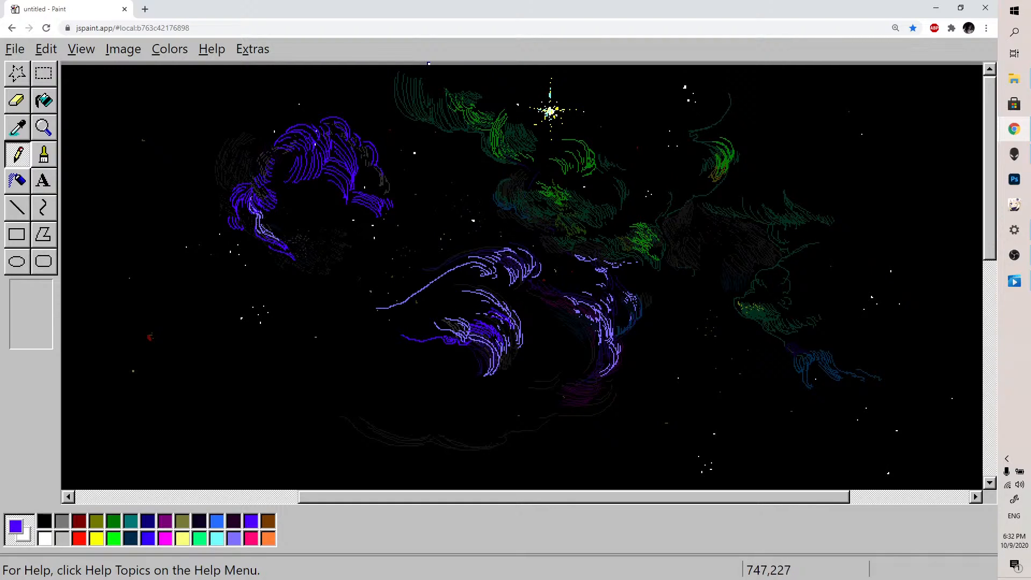
{"action": "left_click_drag", "start_coordinate": [509, 295], "coordinate": [536, 340]}
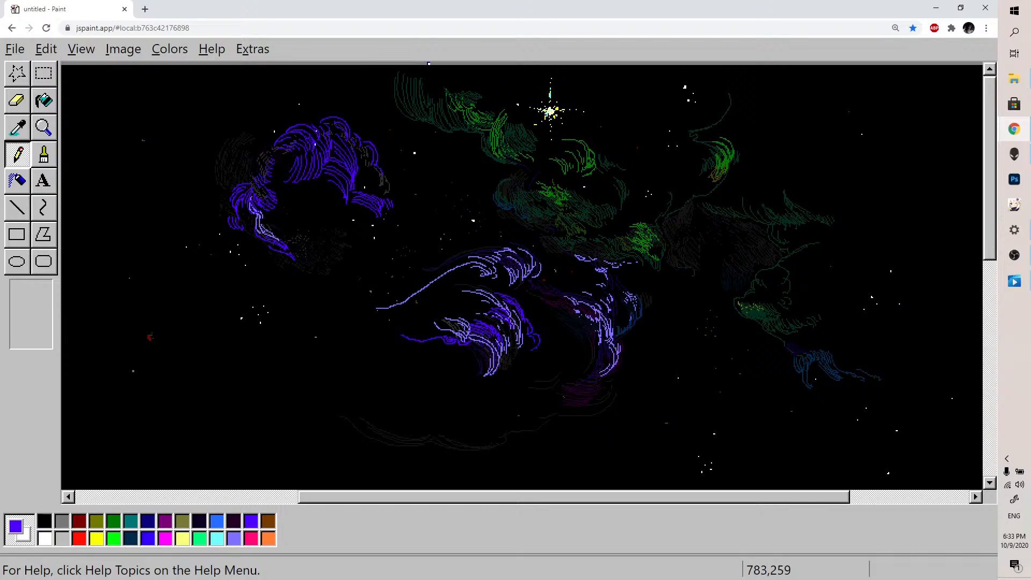
{"action": "mouse_move", "coordinate": [290, 385]}
{"action": "left_mouse_down"}
{"action": "mouse_move", "coordinate": [331, 392]}
{"action": "mouse_move", "coordinate": [358, 372]}
{"action": "mouse_move", "coordinate": [310, 386]}
{"action": "mouse_move", "coordinate": [344, 384]}
{"action": "mouse_move", "coordinate": [373, 367]}
{"action": "mouse_move", "coordinate": [331, 381]}
{"action": "mouse_move", "coordinate": [375, 363]}
{"action": "left_mouse_up"}
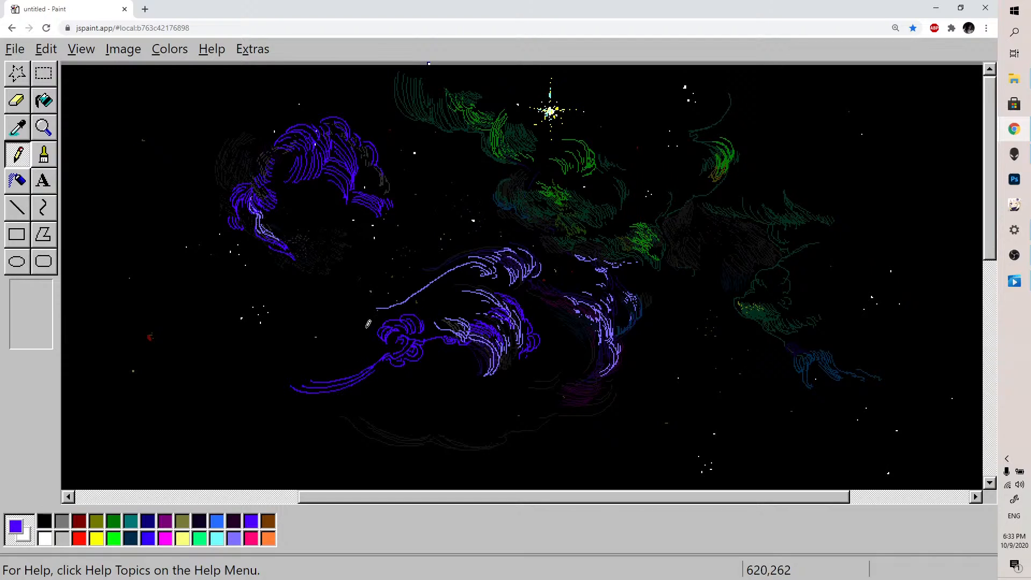
Loop the arch's left end and edge the left cloud's right tip in light violet, with bright violet curls beneath the tip
{"action": "left_click", "coordinate": [235, 538]}
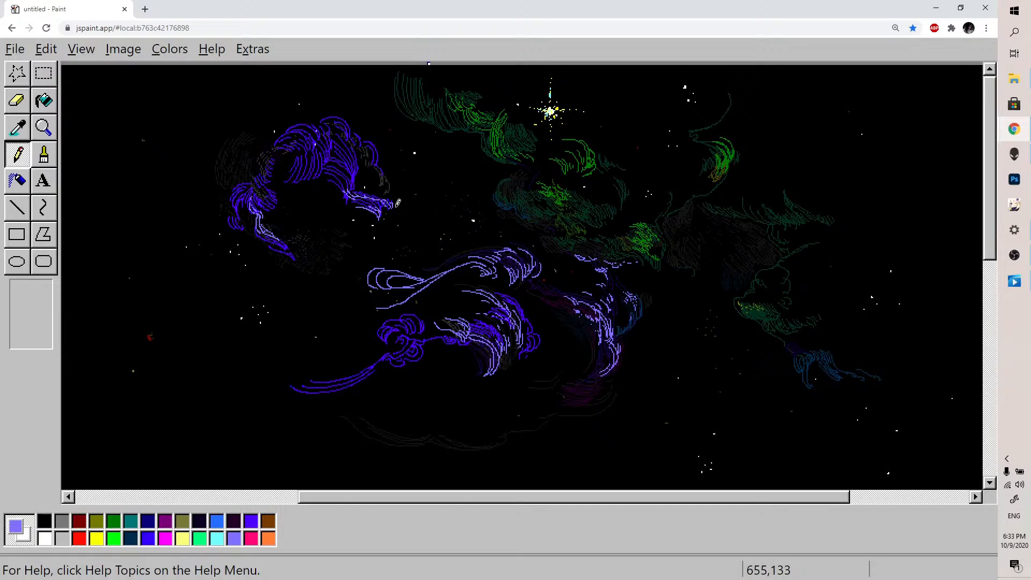
{"action": "left_click_drag", "start_coordinate": [385, 217], "coordinate": [362, 242]}
{"action": "left_click", "coordinate": [248, 524]}
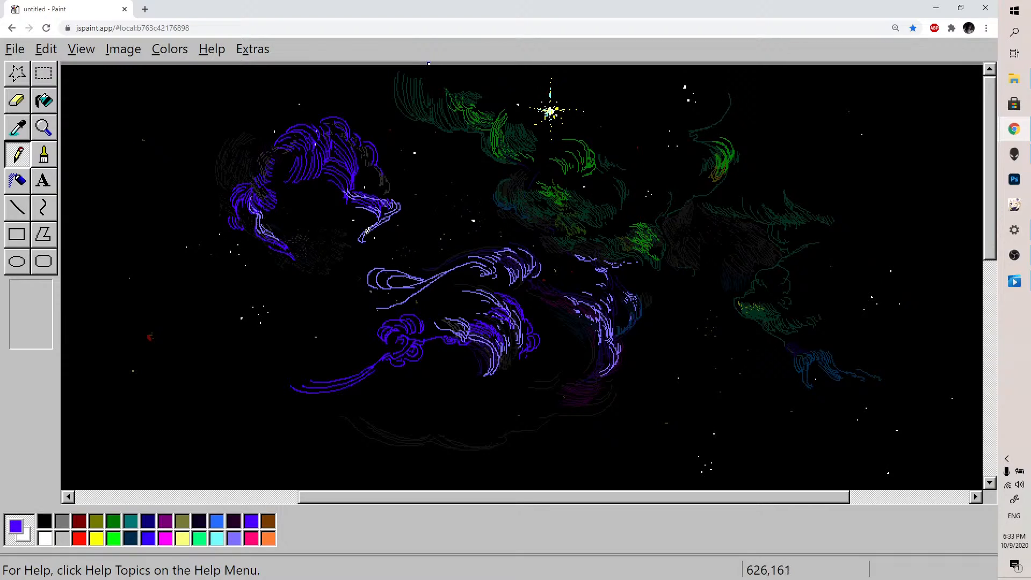
{"action": "mouse_move", "coordinate": [365, 231]}
{"action": "left_mouse_down"}
{"action": "mouse_move", "coordinate": [355, 243]}
{"action": "mouse_move", "coordinate": [404, 263]}
{"action": "left_mouse_up"}
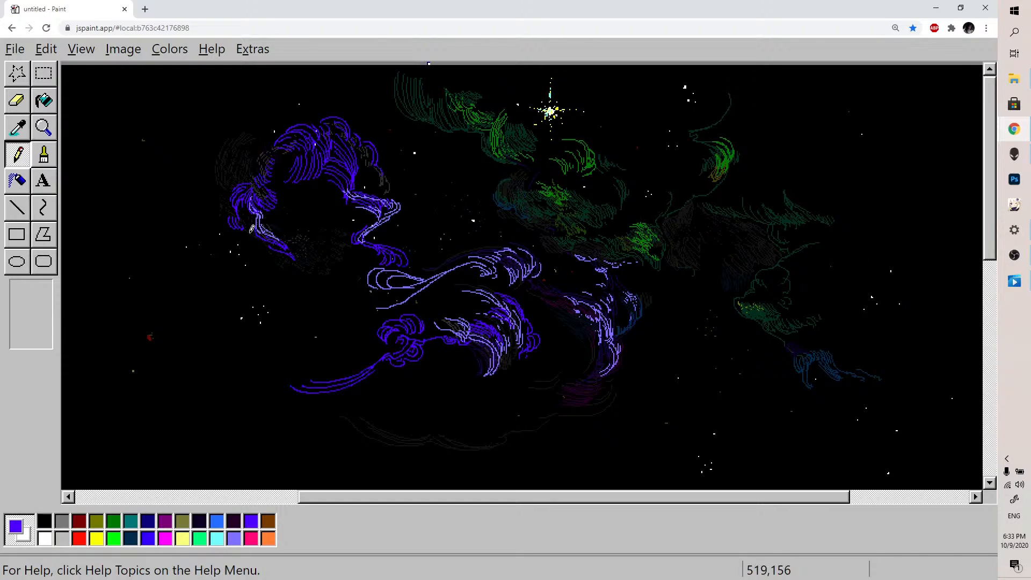
Extend the left cloud downward in bright violet hatching to meet the sweeping tail, and add curls below and beside the inner curl
{"action": "left_click_drag", "start_coordinate": [210, 256], "coordinate": [218, 267]}
{"action": "mouse_move", "coordinate": [234, 231]}
{"action": "left_mouse_down"}
{"action": "mouse_move", "coordinate": [242, 268]}
{"action": "mouse_move", "coordinate": [277, 271]}
{"action": "mouse_move", "coordinate": [245, 274]}
{"action": "mouse_move", "coordinate": [282, 285]}
{"action": "left_mouse_up"}
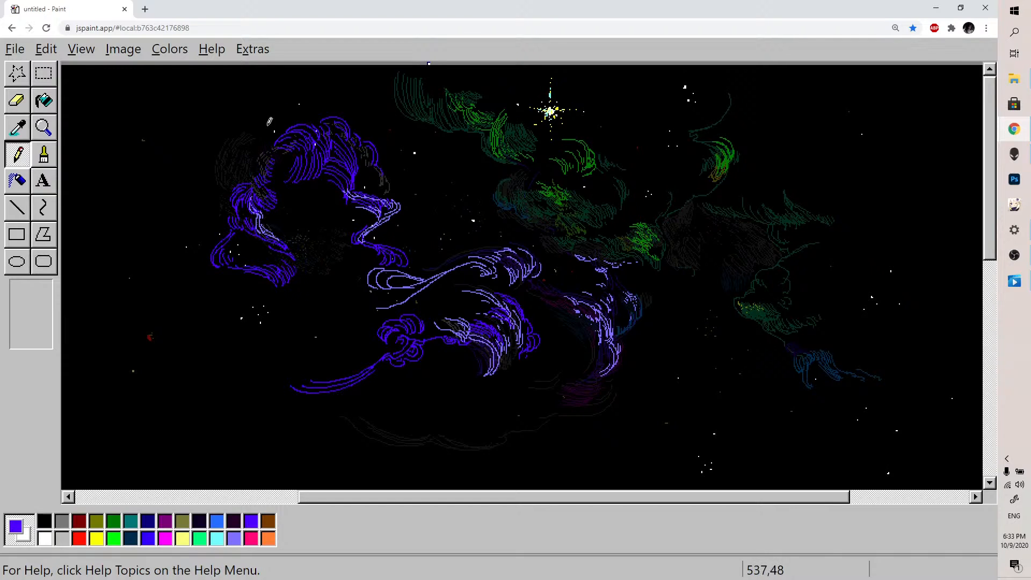
{"action": "mouse_move", "coordinate": [266, 284]}
{"action": "left_mouse_down"}
{"action": "mouse_move", "coordinate": [239, 299]}
{"action": "mouse_move", "coordinate": [220, 338]}
{"action": "mouse_move", "coordinate": [226, 348]}
{"action": "mouse_move", "coordinate": [224, 334]}
{"action": "mouse_move", "coordinate": [239, 341]}
{"action": "mouse_move", "coordinate": [236, 332]}
{"action": "mouse_move", "coordinate": [260, 366]}
{"action": "mouse_move", "coordinate": [260, 356]}
{"action": "left_mouse_up"}
{"action": "left_click_drag", "start_coordinate": [224, 317], "coordinate": [231, 333]}
{"action": "left_click_drag", "start_coordinate": [229, 308], "coordinate": [254, 328]}
{"action": "mouse_move", "coordinate": [246, 311]}
{"action": "left_mouse_down"}
{"action": "mouse_move", "coordinate": [252, 321]}
{"action": "mouse_move", "coordinate": [222, 379]}
{"action": "left_mouse_up"}
{"action": "mouse_move", "coordinate": [215, 342]}
{"action": "left_mouse_down"}
{"action": "mouse_move", "coordinate": [246, 385]}
{"action": "mouse_move", "coordinate": [235, 385]}
{"action": "mouse_move", "coordinate": [269, 368]}
{"action": "mouse_move", "coordinate": [289, 378]}
{"action": "mouse_move", "coordinate": [233, 409]}
{"action": "left_mouse_up"}
{"action": "left_click_drag", "start_coordinate": [186, 385], "coordinate": [194, 403]}
{"action": "mouse_move", "coordinate": [187, 395]}
{"action": "left_mouse_down"}
{"action": "mouse_move", "coordinate": [209, 405]}
{"action": "mouse_move", "coordinate": [191, 372]}
{"action": "left_mouse_up"}
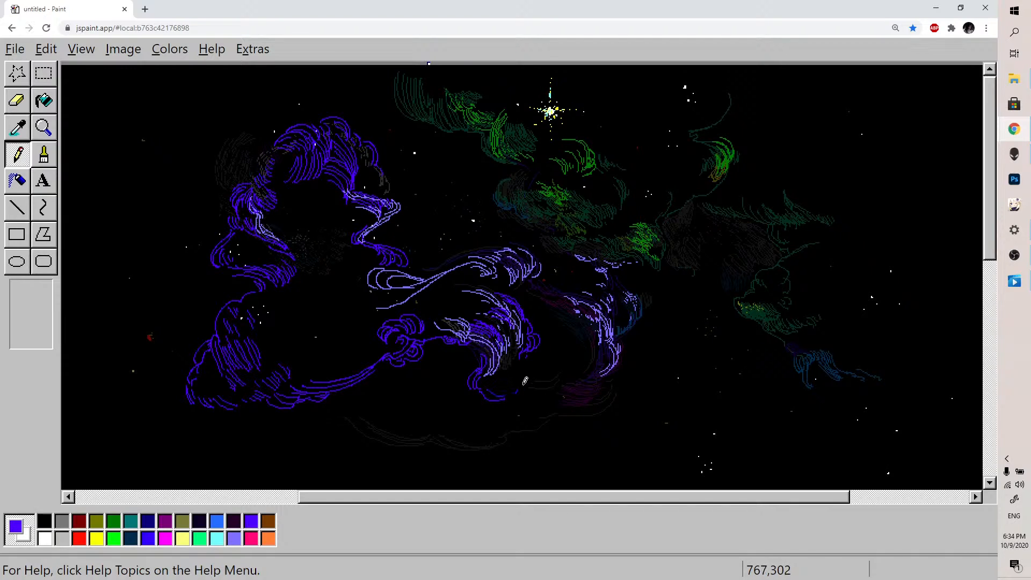
{"action": "mouse_move", "coordinate": [533, 373]}
{"action": "left_mouse_down"}
{"action": "mouse_move", "coordinate": [559, 355]}
{"action": "mouse_move", "coordinate": [558, 339]}
{"action": "mouse_move", "coordinate": [542, 347]}
{"action": "left_mouse_up"}
Add light violet highlights to the left cloud's bottom corner and a ragged ledge across its middle
{"action": "key", "text": "alt+Tab"}
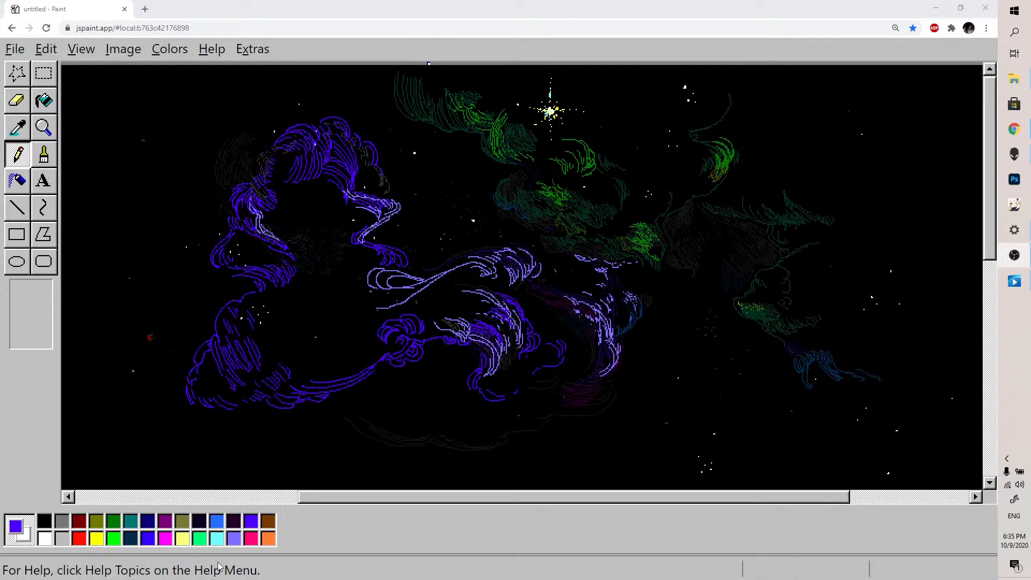
{"action": "left_click", "coordinate": [234, 541]}
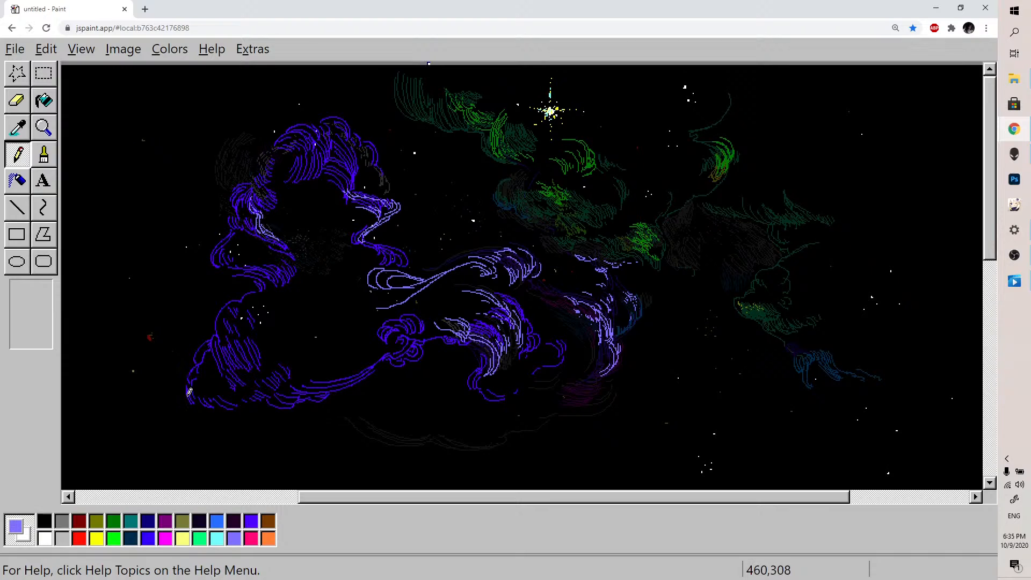
{"action": "left_click_drag", "start_coordinate": [186, 399], "coordinate": [205, 409]}
{"action": "mouse_move", "coordinate": [278, 284]}
{"action": "left_mouse_down"}
{"action": "mouse_move", "coordinate": [293, 267]}
{"action": "mouse_move", "coordinate": [301, 278]}
{"action": "mouse_move", "coordinate": [302, 265]}
{"action": "mouse_move", "coordinate": [283, 259]}
{"action": "mouse_move", "coordinate": [292, 252]}
{"action": "mouse_move", "coordinate": [315, 286]}
{"action": "mouse_move", "coordinate": [291, 298]}
{"action": "mouse_move", "coordinate": [326, 295]}
{"action": "mouse_move", "coordinate": [313, 279]}
{"action": "mouse_move", "coordinate": [329, 298]}
{"action": "mouse_move", "coordinate": [323, 293]}
{"action": "mouse_move", "coordinate": [344, 295]}
{"action": "left_mouse_up"}
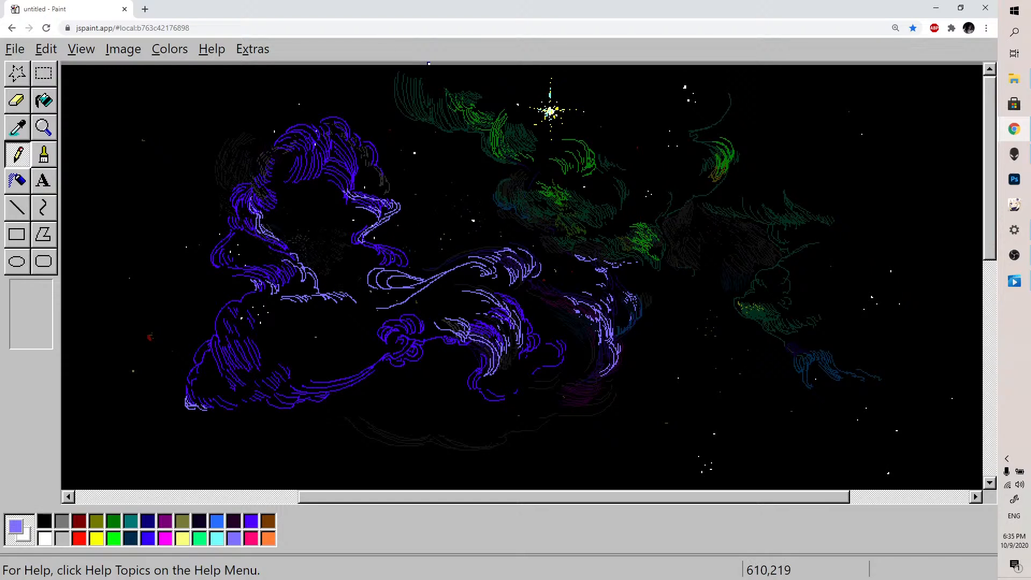
Outline a bright violet dome, a pointed side lobe and tall thin pillars along the left cloud's outer side
{"action": "left_click", "coordinate": [251, 520]}
{"action": "mouse_move", "coordinate": [304, 124]}
{"action": "left_mouse_down"}
{"action": "mouse_move", "coordinate": [252, 110]}
{"action": "mouse_move", "coordinate": [189, 148]}
{"action": "left_mouse_up"}
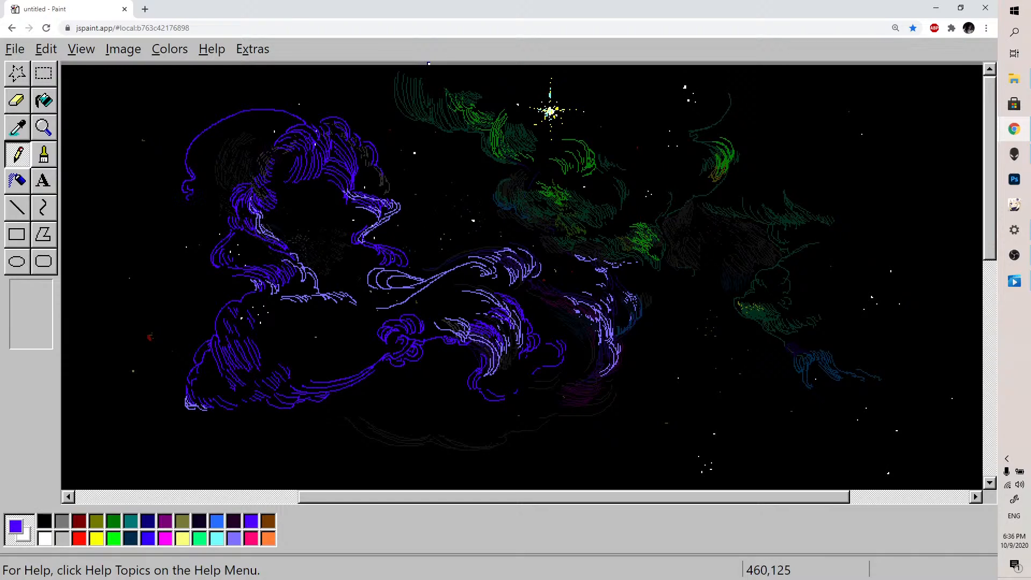
{"action": "mouse_move", "coordinate": [173, 208]}
{"action": "left_mouse_down"}
{"action": "mouse_move", "coordinate": [154, 229]}
{"action": "mouse_move", "coordinate": [181, 259]}
{"action": "mouse_move", "coordinate": [180, 279]}
{"action": "left_mouse_up"}
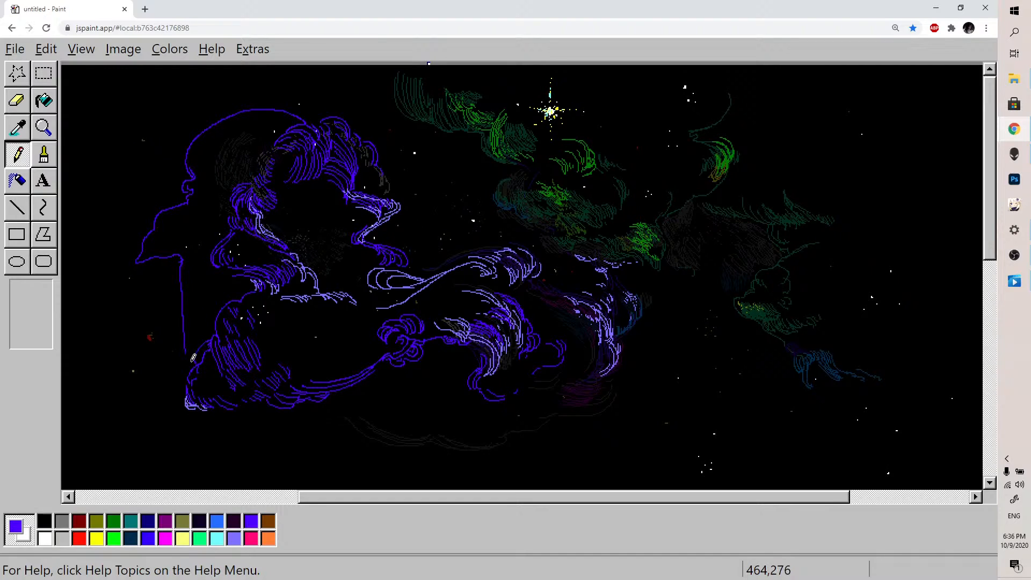
{"action": "mouse_move", "coordinate": [185, 292]}
{"action": "left_mouse_down"}
{"action": "mouse_move", "coordinate": [207, 206]}
{"action": "mouse_move", "coordinate": [221, 304]}
{"action": "mouse_move", "coordinate": [220, 283]}
{"action": "left_mouse_up"}
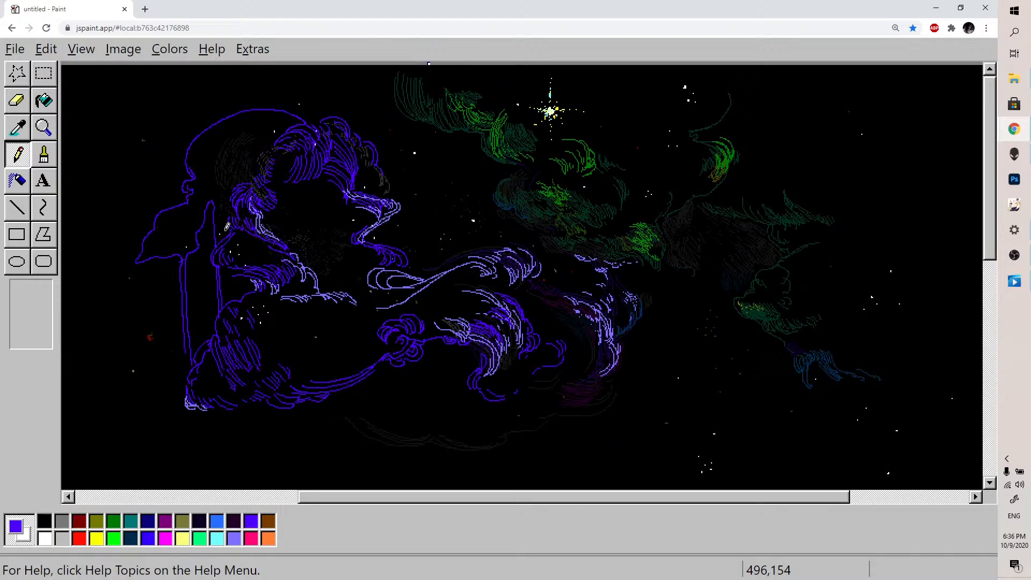
{"action": "left_click_drag", "start_coordinate": [226, 188], "coordinate": [229, 145]}
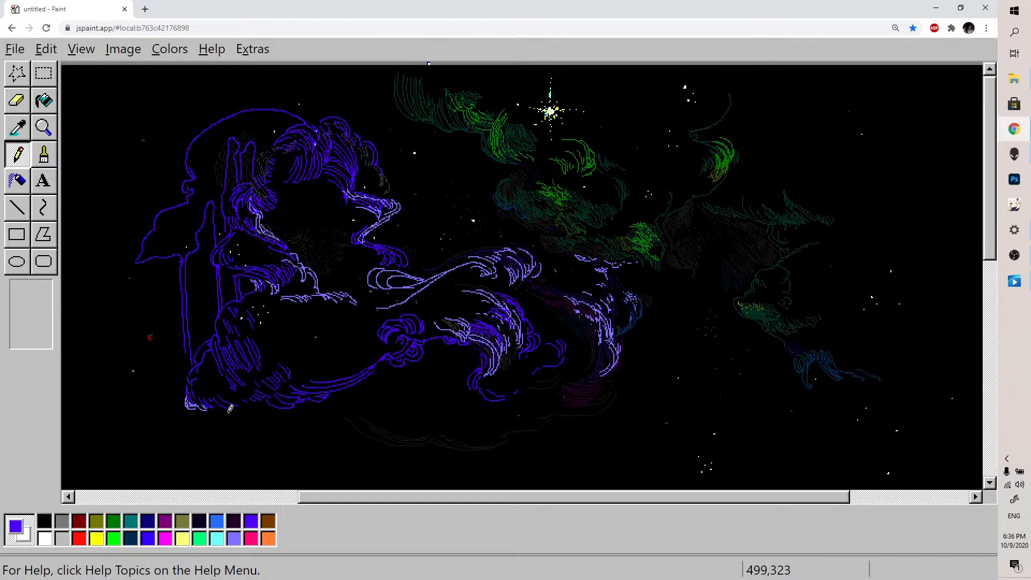
Draw a long bright violet drip hanging from the underside of the left cloud
{"action": "left_click_drag", "start_coordinate": [232, 445], "coordinate": [234, 459]}
{"action": "left_click_drag", "start_coordinate": [992, 199], "coordinate": [992, 236]}
{"action": "left_click_drag", "start_coordinate": [245, 323], "coordinate": [243, 333]}
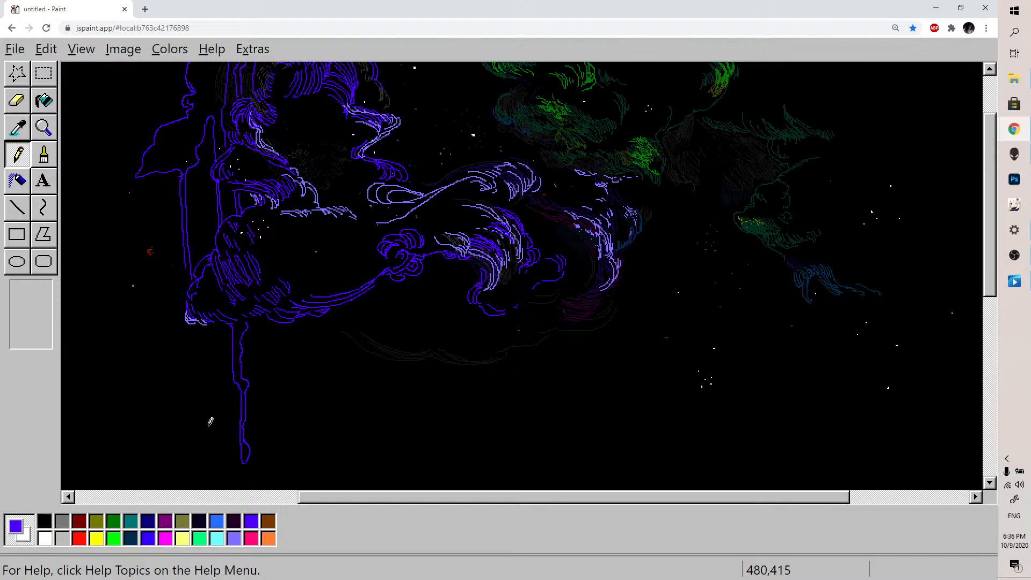
Add light violet highlight strokes to the side lobe and hatch the left cloud's bottom edge toward the sweeping tail
{"action": "mouse_move", "coordinate": [990, 202]}
{"action": "left_mouse_down"}
{"action": "mouse_move", "coordinate": [990, 171]}
{"action": "mouse_move", "coordinate": [990, 220]}
{"action": "mouse_move", "coordinate": [991, 198]}
{"action": "left_mouse_up"}
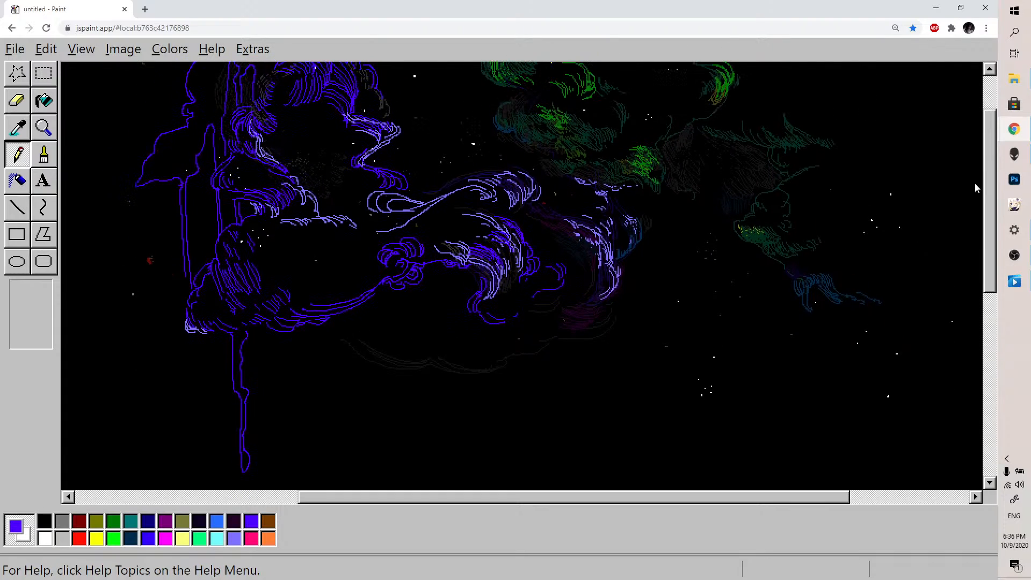
{"action": "left_click", "coordinate": [235, 538]}
{"action": "left_click_drag", "start_coordinate": [186, 154], "coordinate": [203, 129]}
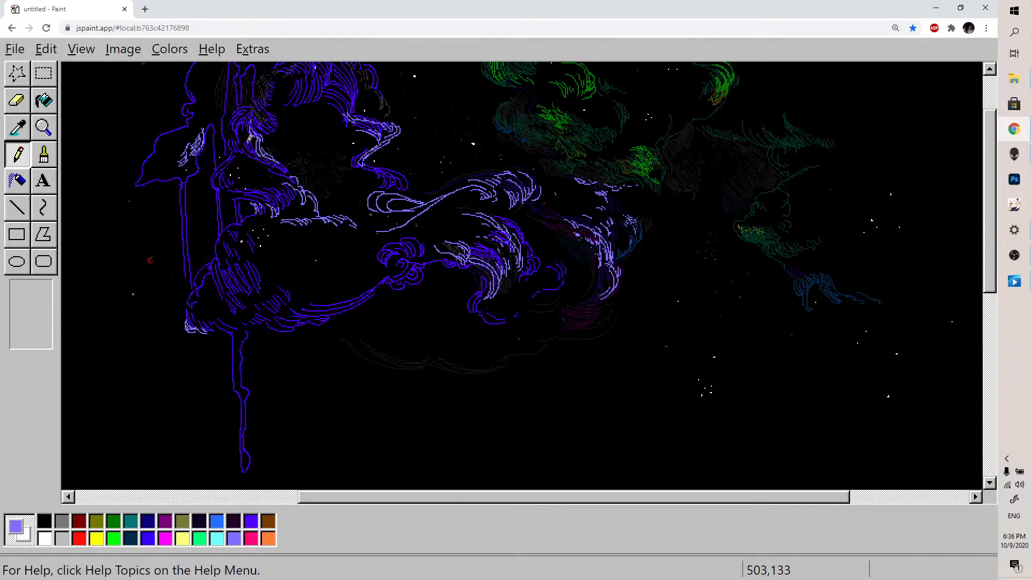
{"action": "mouse_move", "coordinate": [200, 308]}
{"action": "left_mouse_down"}
{"action": "mouse_move", "coordinate": [229, 322]}
{"action": "mouse_move", "coordinate": [262, 293]}
{"action": "mouse_move", "coordinate": [280, 314]}
{"action": "mouse_move", "coordinate": [301, 302]}
{"action": "mouse_move", "coordinate": [293, 295]}
{"action": "mouse_move", "coordinate": [308, 295]}
{"action": "mouse_move", "coordinate": [279, 322]}
{"action": "mouse_move", "coordinate": [301, 319]}
{"action": "mouse_move", "coordinate": [280, 327]}
{"action": "mouse_move", "coordinate": [345, 305]}
{"action": "left_mouse_up"}
{"action": "mouse_move", "coordinate": [337, 292]}
{"action": "left_mouse_down"}
{"action": "mouse_move", "coordinate": [309, 294]}
{"action": "mouse_move", "coordinate": [366, 290]}
{"action": "mouse_move", "coordinate": [356, 295]}
{"action": "mouse_move", "coordinate": [385, 279]}
{"action": "left_mouse_up"}
Replace the dark purple palette colour with dark navy, RGB 0, 22, 46
{"action": "left_click_drag", "start_coordinate": [988, 234], "coordinate": [988, 205]}
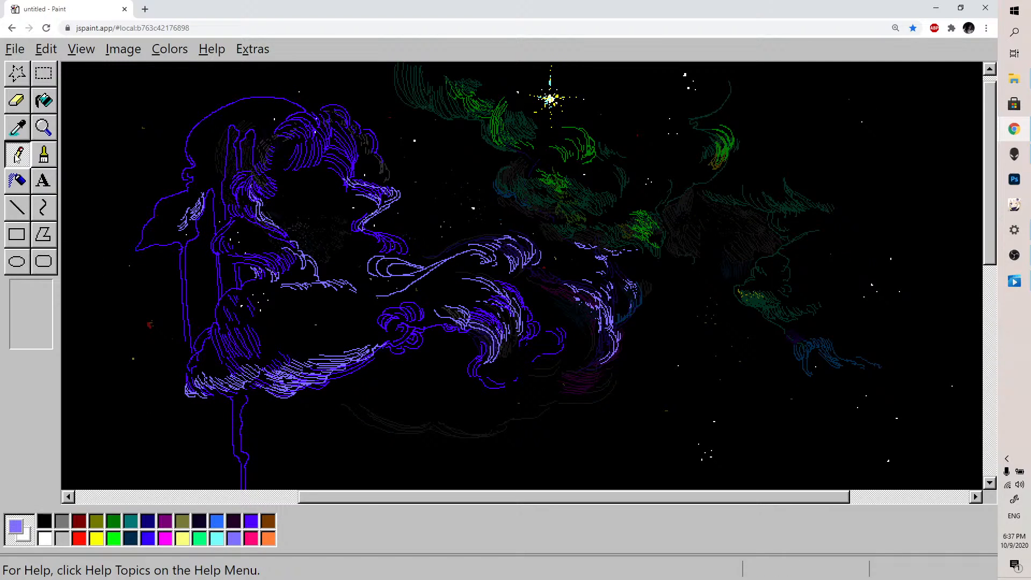
{"action": "left_click", "coordinate": [18, 128]}
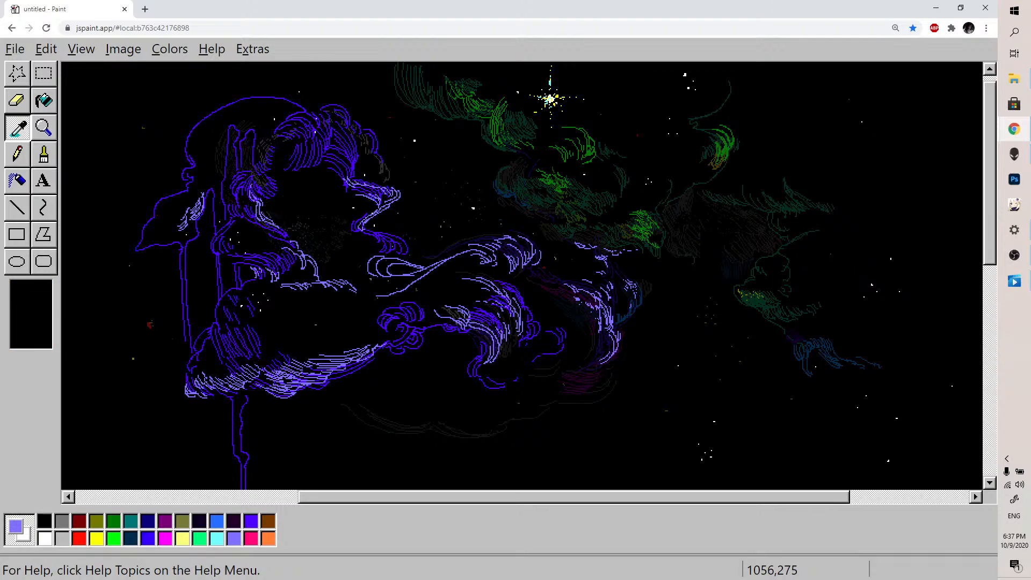
{"action": "left_click", "coordinate": [817, 347]}
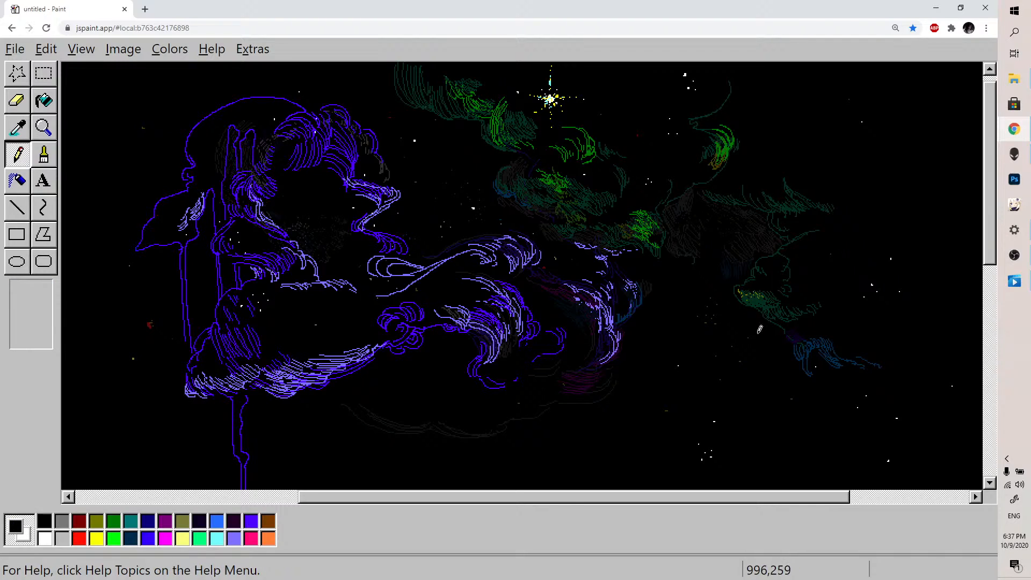
{"action": "left_click", "coordinate": [236, 539]}
{"action": "left_click", "coordinate": [234, 523]}
{"action": "double_click", "coordinate": [235, 525]}
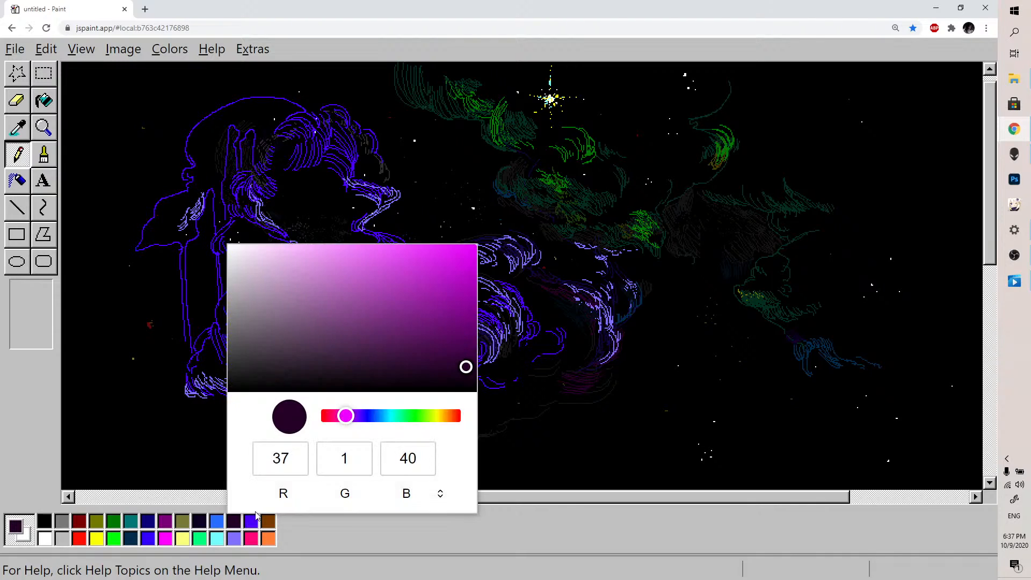
{"action": "left_click_drag", "start_coordinate": [375, 415], "coordinate": [379, 416]}
{"action": "mouse_move", "coordinate": [462, 357]}
{"action": "left_mouse_down"}
{"action": "mouse_move", "coordinate": [469, 349]}
{"action": "mouse_move", "coordinate": [476, 366]}
{"action": "left_mouse_up"}
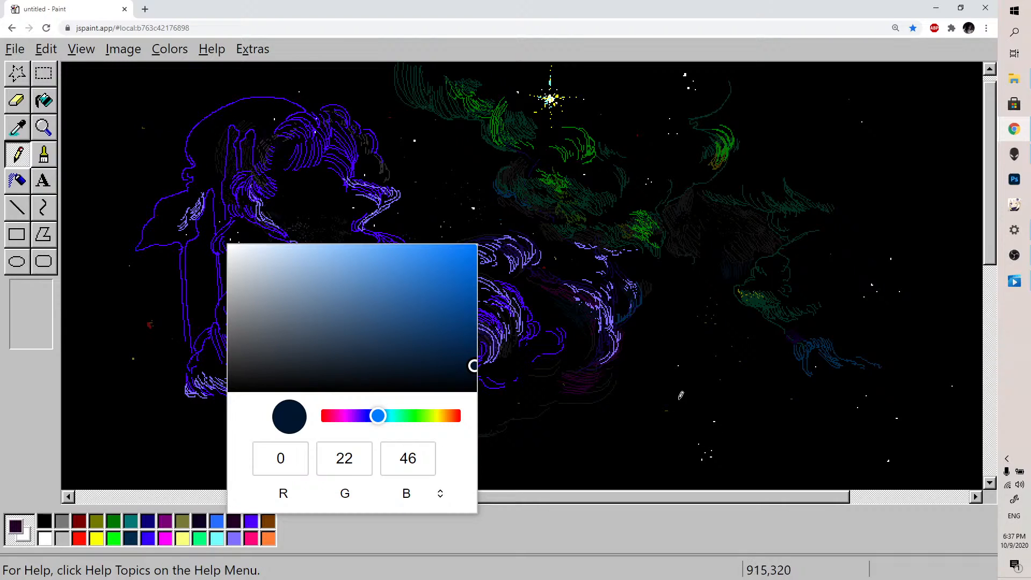
{"action": "left_click", "coordinate": [749, 332]}
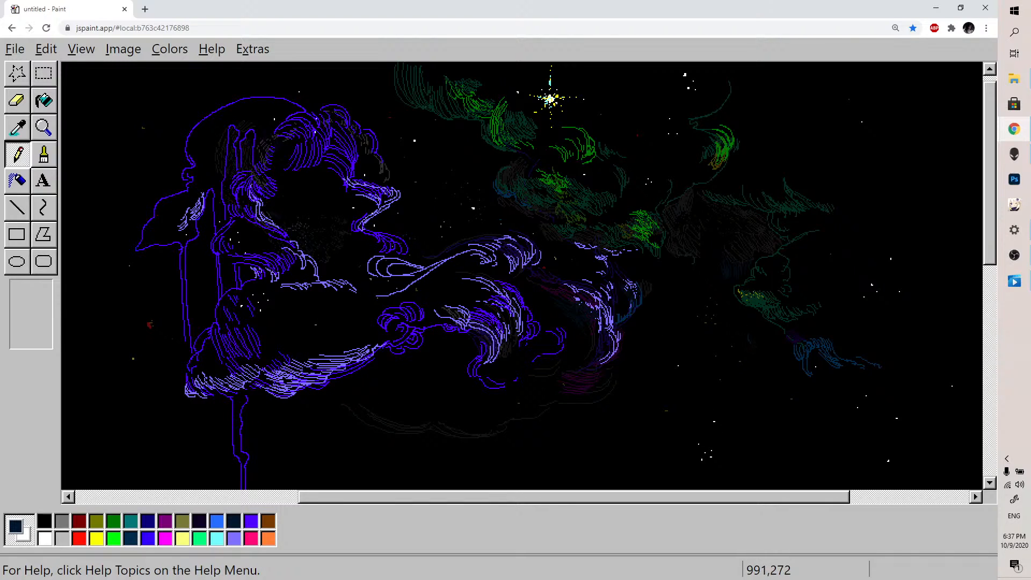
Hatch dark navy and dark blue wisps around the blue cloud, with a looping outer end and a tail sweeping downward
{"action": "left_click_drag", "start_coordinate": [760, 346], "coordinate": [785, 361]}
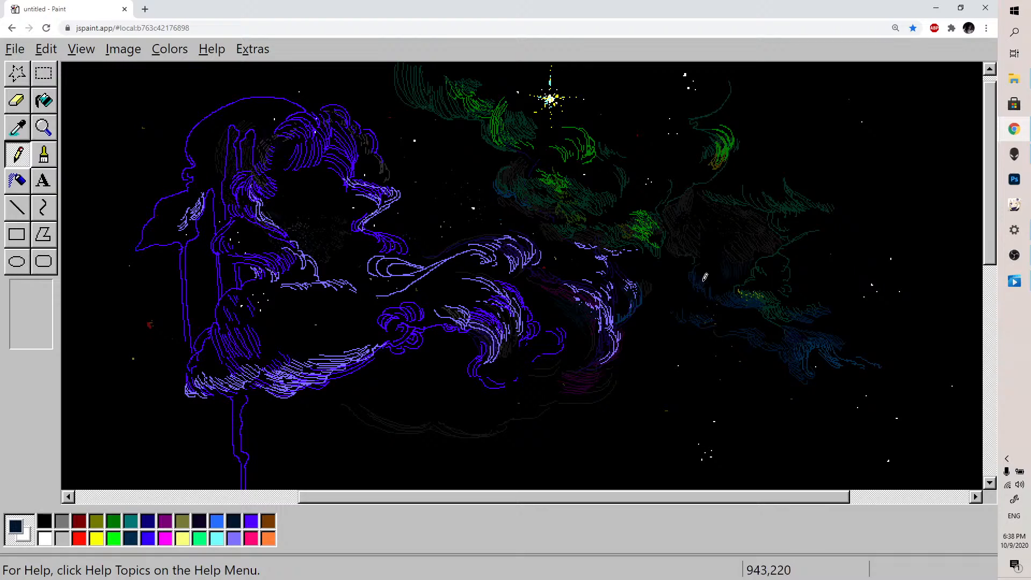
{"action": "left_click", "coordinate": [203, 538]}
{"action": "left_click", "coordinate": [136, 537]}
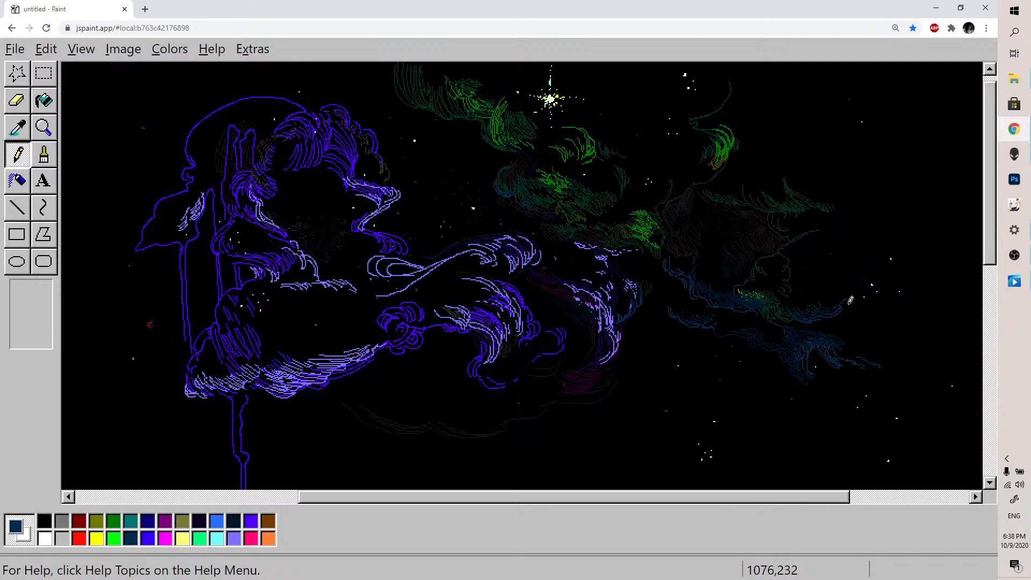
{"action": "left_click_drag", "start_coordinate": [866, 309], "coordinate": [887, 325]}
{"action": "mouse_move", "coordinate": [793, 376]}
{"action": "left_mouse_down"}
{"action": "mouse_move", "coordinate": [752, 394]}
{"action": "mouse_move", "coordinate": [759, 388]}
{"action": "left_mouse_up"}
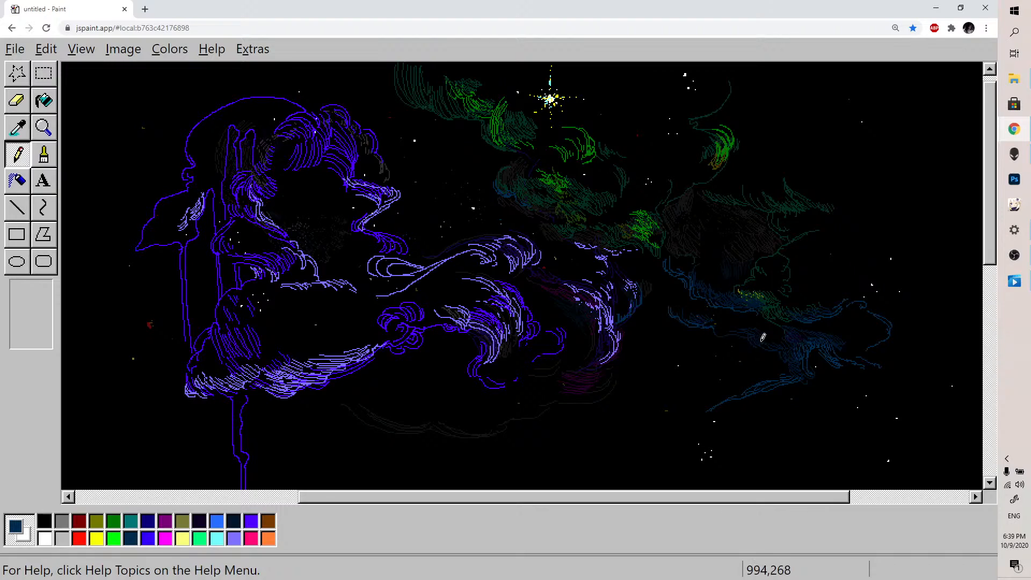
Draw a thin vertical dark blue streak below the blue cloud and highlight it with light cyan dashes
{"action": "left_click_drag", "start_coordinate": [766, 352], "coordinate": [763, 379]}
{"action": "left_click_drag", "start_coordinate": [763, 417], "coordinate": [763, 421]}
{"action": "left_click_drag", "start_coordinate": [762, 386], "coordinate": [760, 407]}
{"action": "left_click", "coordinate": [219, 538]}
{"action": "left_click_drag", "start_coordinate": [764, 354], "coordinate": [763, 385]}
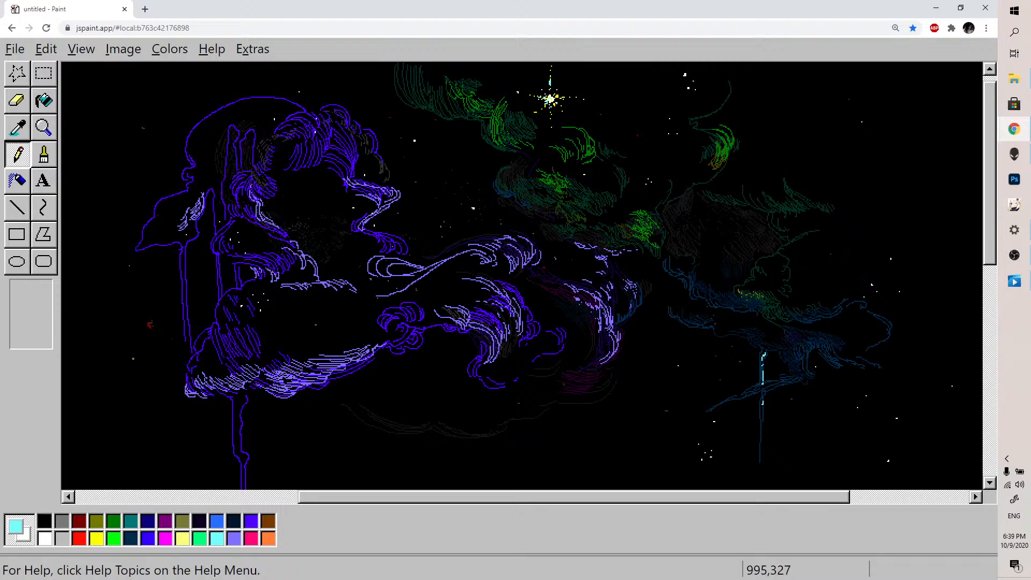
{"action": "left_click_drag", "start_coordinate": [763, 423], "coordinate": [763, 429]}
Try replacing the brown palette colour with blue, RGB 4, 0, 230, and stroking along the inside of the dome
{"action": "left_click", "coordinate": [235, 540]}
{"action": "left_click", "coordinate": [253, 522]}
{"action": "double_click", "coordinate": [268, 519]}
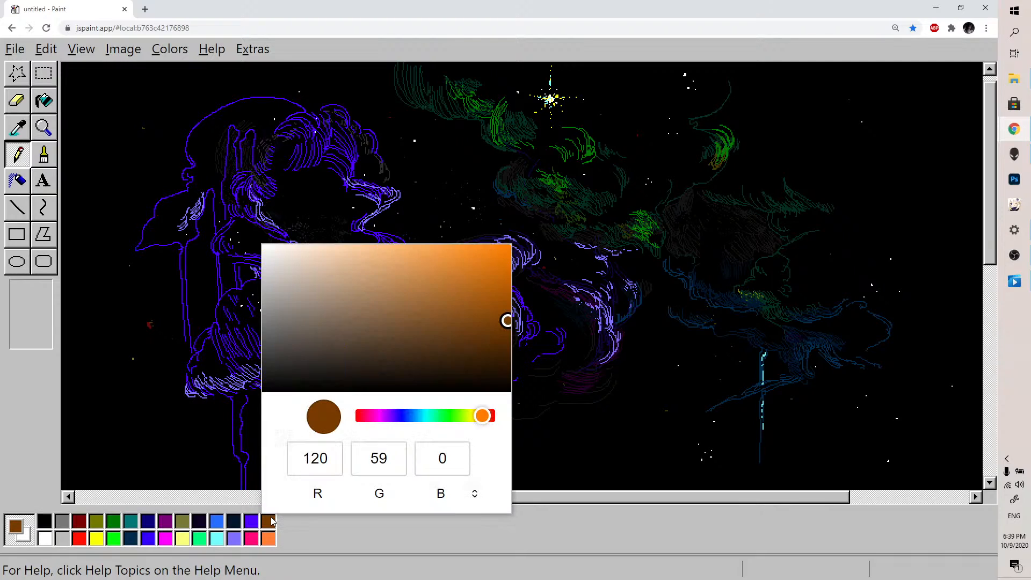
{"action": "left_click", "coordinate": [400, 415]}
{"action": "left_click_drag", "start_coordinate": [489, 280], "coordinate": [507, 261]}
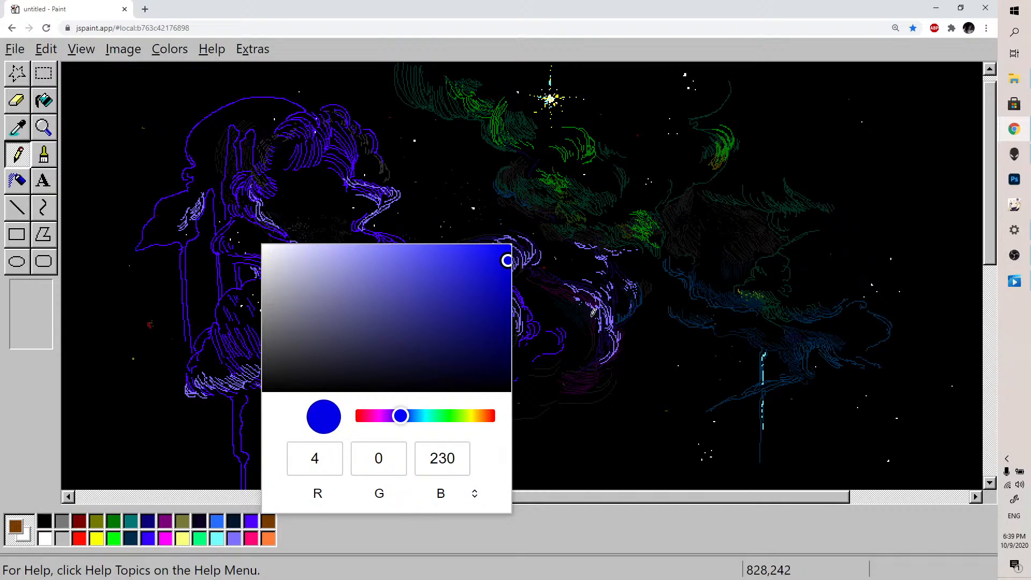
{"action": "left_click", "coordinate": [760, 346]}
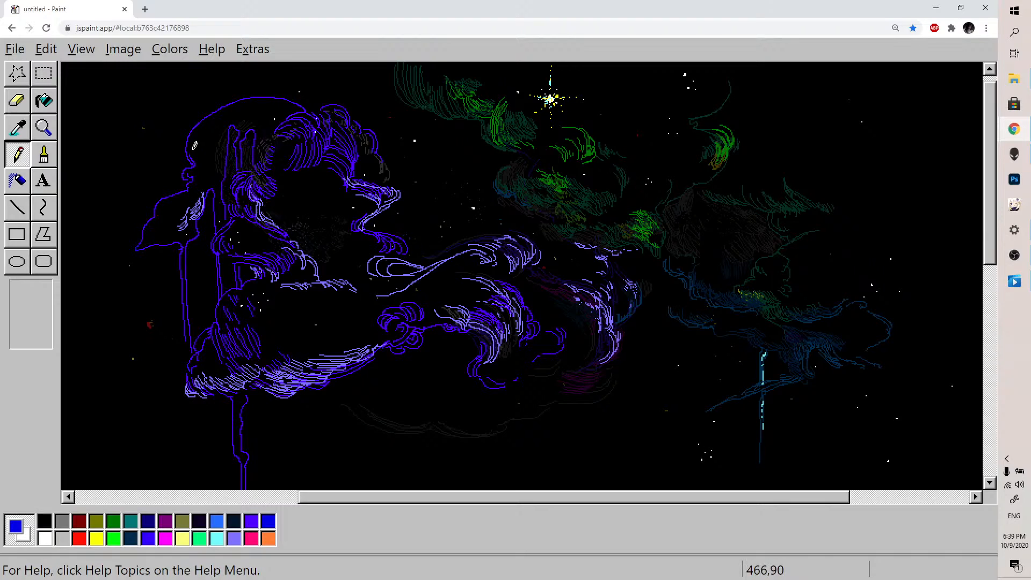
{"action": "mouse_move", "coordinate": [190, 150]}
{"action": "left_mouse_down"}
{"action": "mouse_move", "coordinate": [206, 121]}
{"action": "mouse_move", "coordinate": [196, 153]}
{"action": "mouse_move", "coordinate": [218, 113]}
{"action": "left_mouse_up"}
Set the custom blue palette colour to muted indigo, RGB 38, 37, 91, and shade the side lobe's underside
{"action": "double_click", "coordinate": [268, 521]}
{"action": "left_click", "coordinate": [484, 281]}
{"action": "left_click_drag", "start_coordinate": [484, 281], "coordinate": [411, 342]}
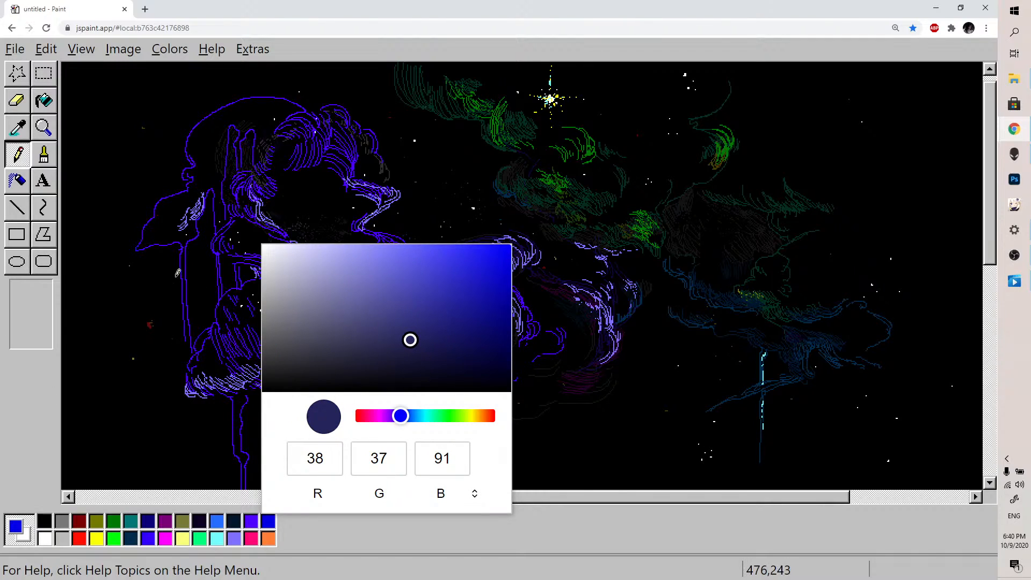
{"action": "left_click", "coordinate": [171, 253]}
{"action": "left_click_drag", "start_coordinate": [165, 251], "coordinate": [173, 253]}
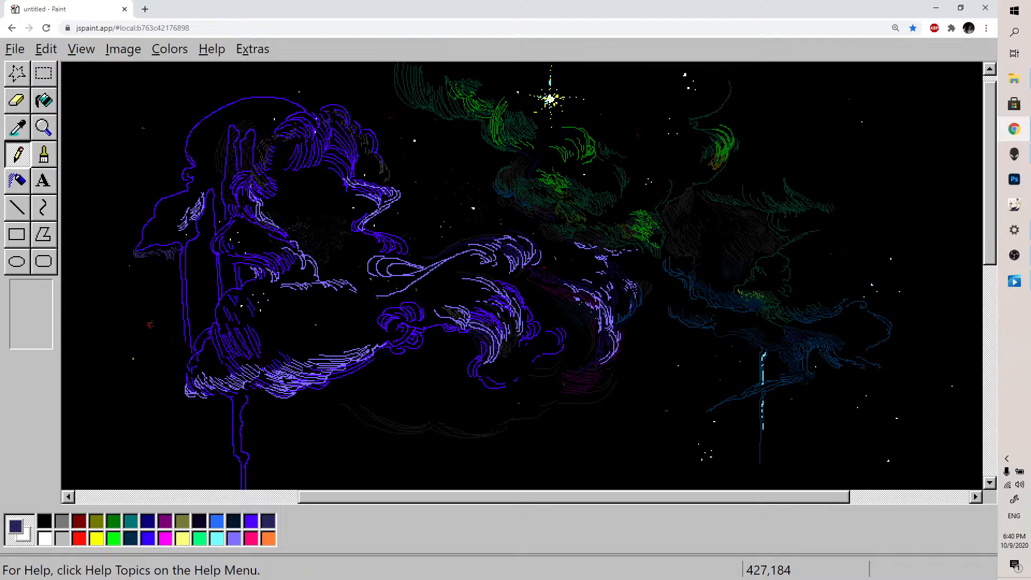
Highlight the side lobe's underside in light violet and hatch bright violet tufts hanging beneath it and across the pillar
{"action": "left_click", "coordinate": [234, 539]}
{"action": "left_click_drag", "start_coordinate": [156, 244], "coordinate": [179, 253]}
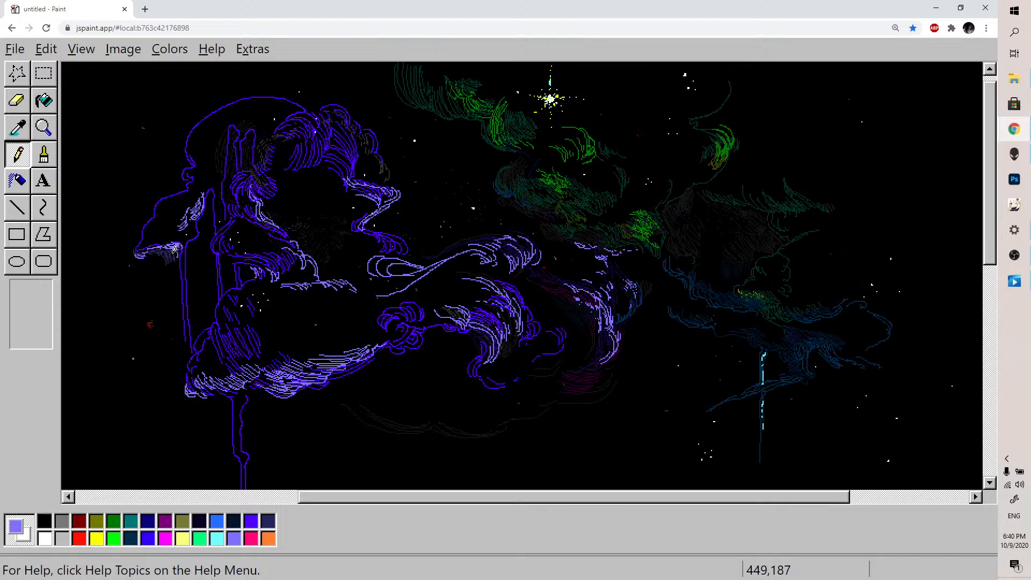
{"action": "left_click", "coordinate": [251, 520]}
{"action": "left_click_drag", "start_coordinate": [171, 257], "coordinate": [165, 282]}
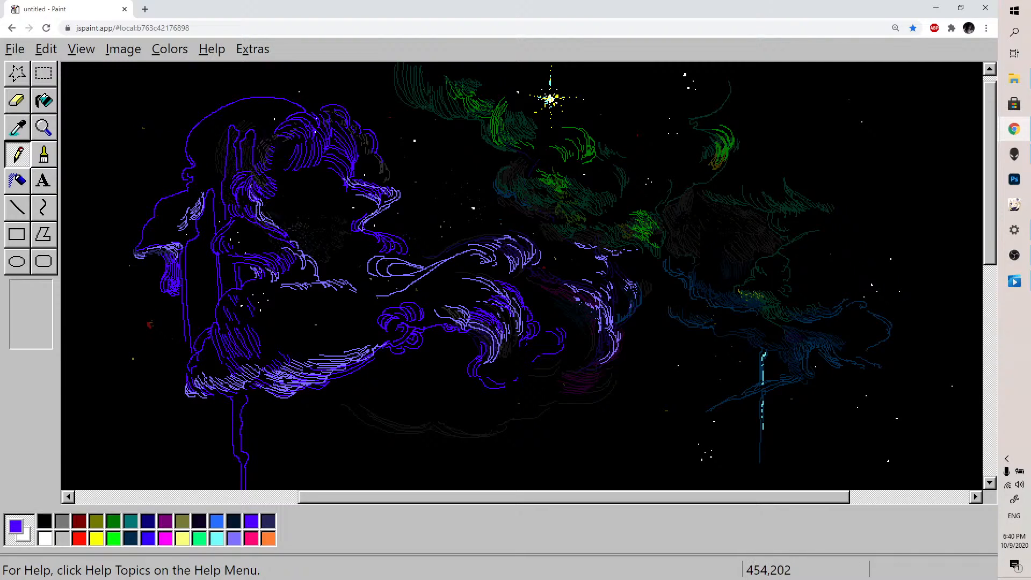
{"action": "left_click_drag", "start_coordinate": [193, 296], "coordinate": [194, 295]}
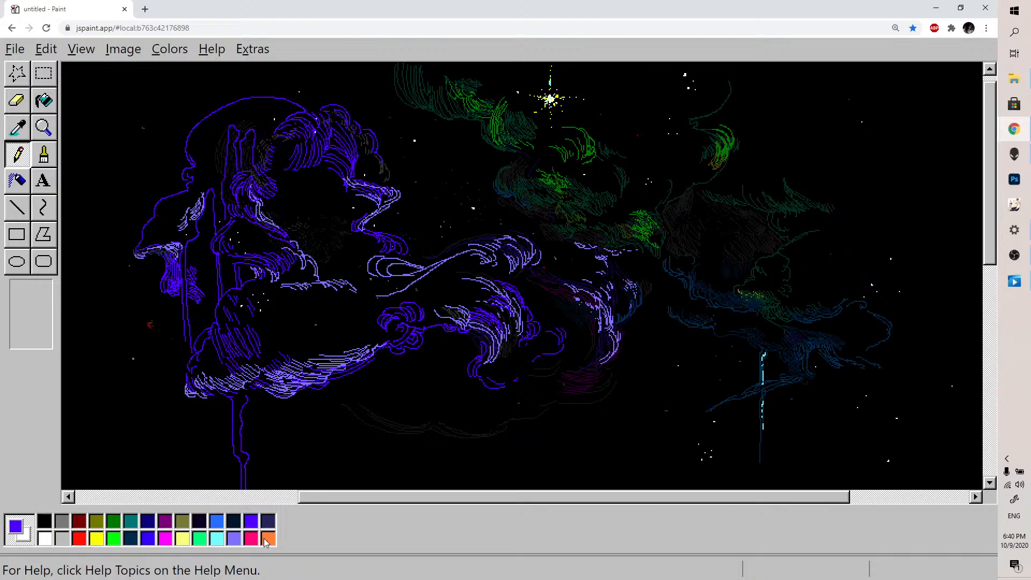
Change the muted indigo palette colour to bright violet, RGB 76, 0, 255
{"action": "double_click", "coordinate": [270, 520]}
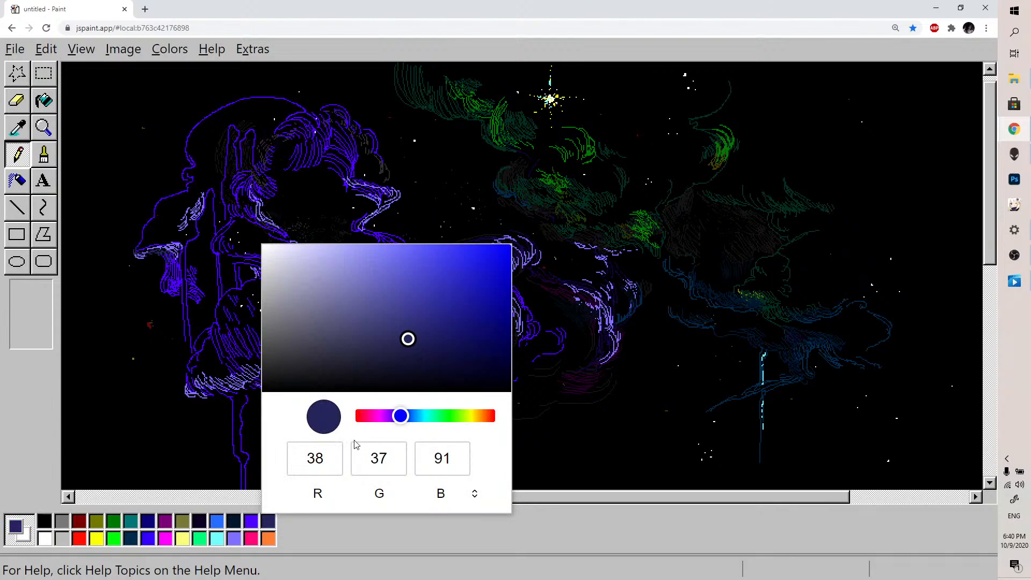
{"action": "left_click", "coordinate": [393, 415]}
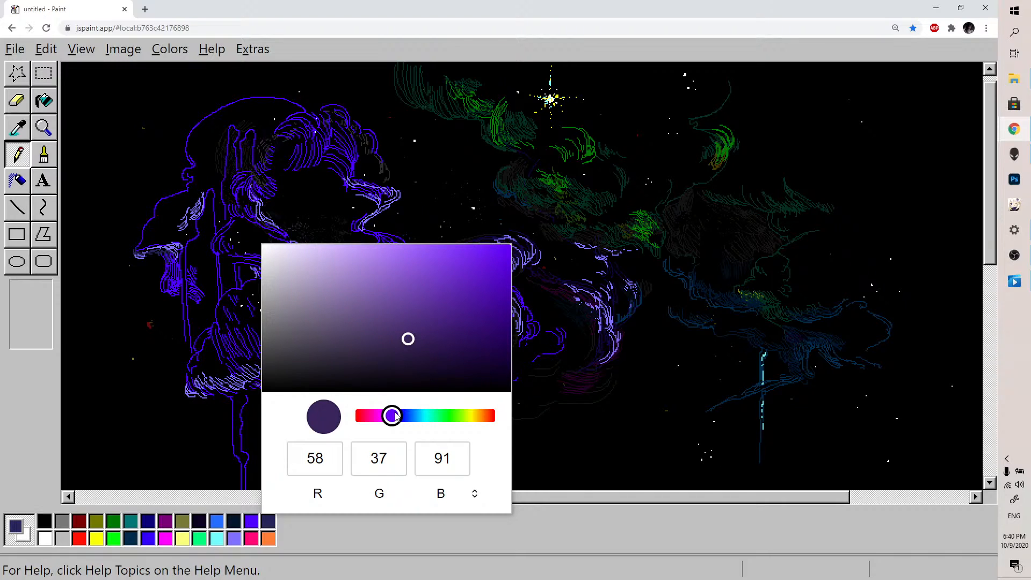
{"action": "mouse_move", "coordinate": [472, 267]}
{"action": "left_mouse_down"}
{"action": "mouse_move", "coordinate": [384, 246]}
{"action": "mouse_move", "coordinate": [510, 244]}
{"action": "left_mouse_up"}
{"action": "left_click_drag", "start_coordinate": [392, 416], "coordinate": [394, 416]}
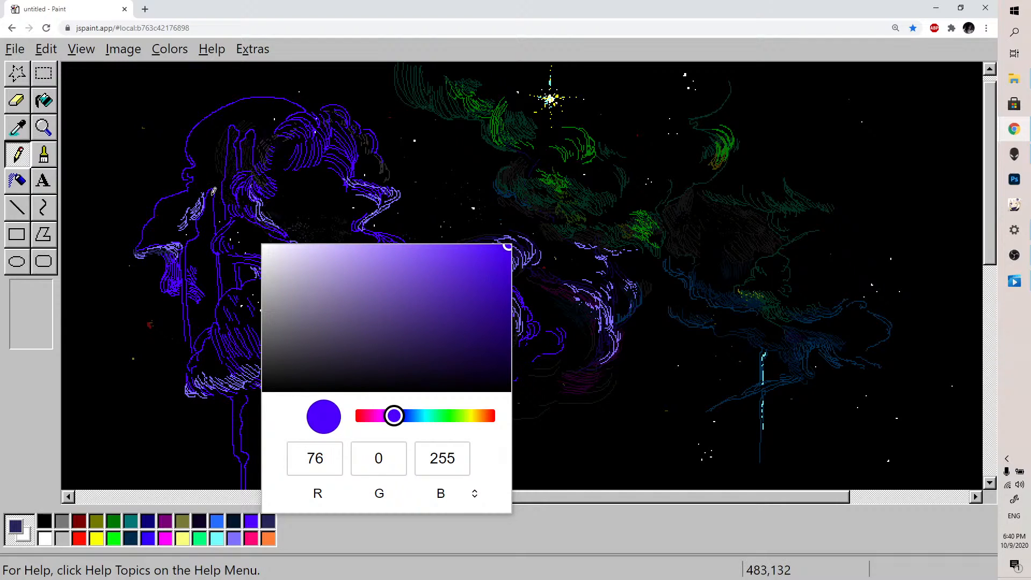
{"action": "left_click", "coordinate": [292, 169]}
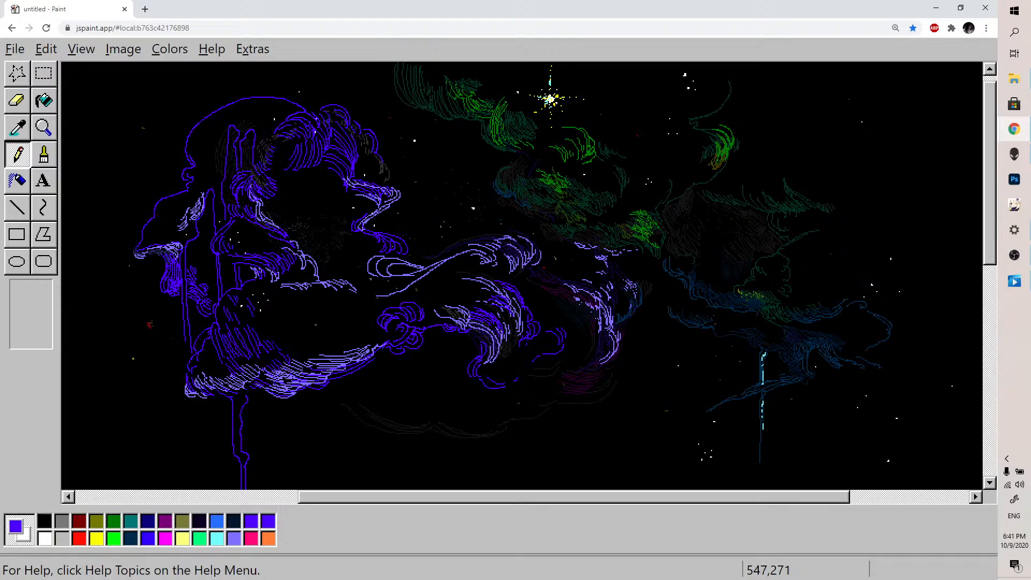
Draw bright violet contours across the left cloud's lower interior, a jagged ledge below the tail, and clustered curls beside the inner swirl
{"action": "left_click_drag", "start_coordinate": [313, 342], "coordinate": [375, 339]}
{"action": "left_click_drag", "start_coordinate": [323, 314], "coordinate": [338, 319]}
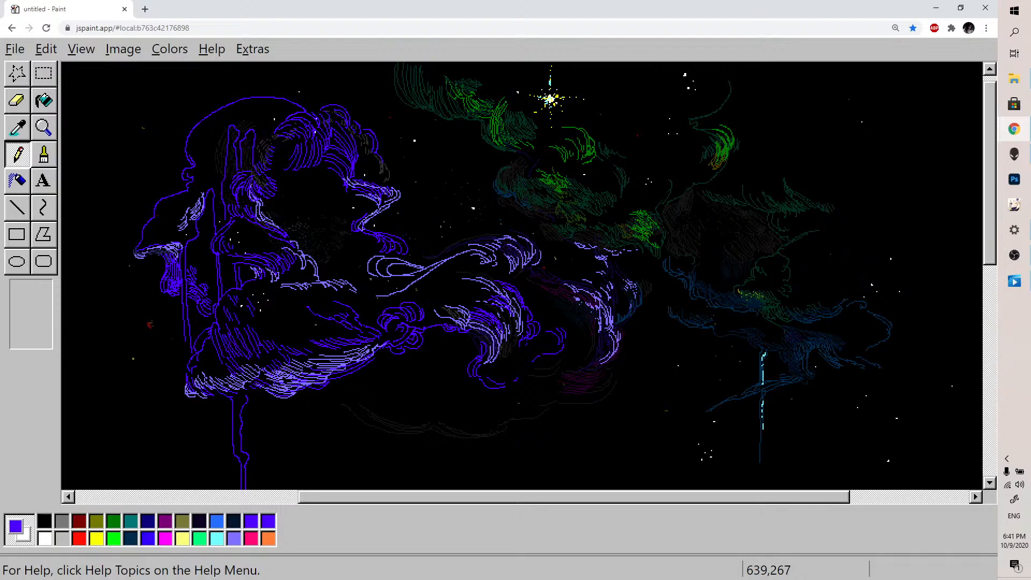
{"action": "left_click_drag", "start_coordinate": [382, 355], "coordinate": [442, 361]}
{"action": "mouse_move", "coordinate": [439, 368]}
{"action": "left_mouse_down"}
{"action": "mouse_move", "coordinate": [486, 378]}
{"action": "mouse_move", "coordinate": [453, 381]}
{"action": "mouse_move", "coordinate": [509, 397]}
{"action": "mouse_move", "coordinate": [475, 391]}
{"action": "mouse_move", "coordinate": [491, 394]}
{"action": "mouse_move", "coordinate": [541, 364]}
{"action": "mouse_move", "coordinate": [509, 374]}
{"action": "left_mouse_up"}
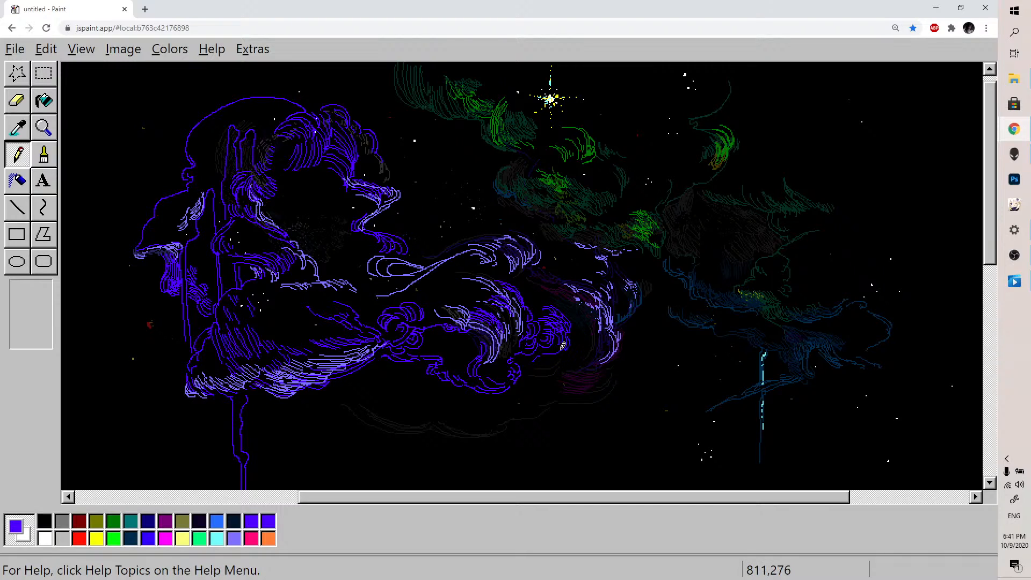
{"action": "left_click", "coordinate": [47, 522]}
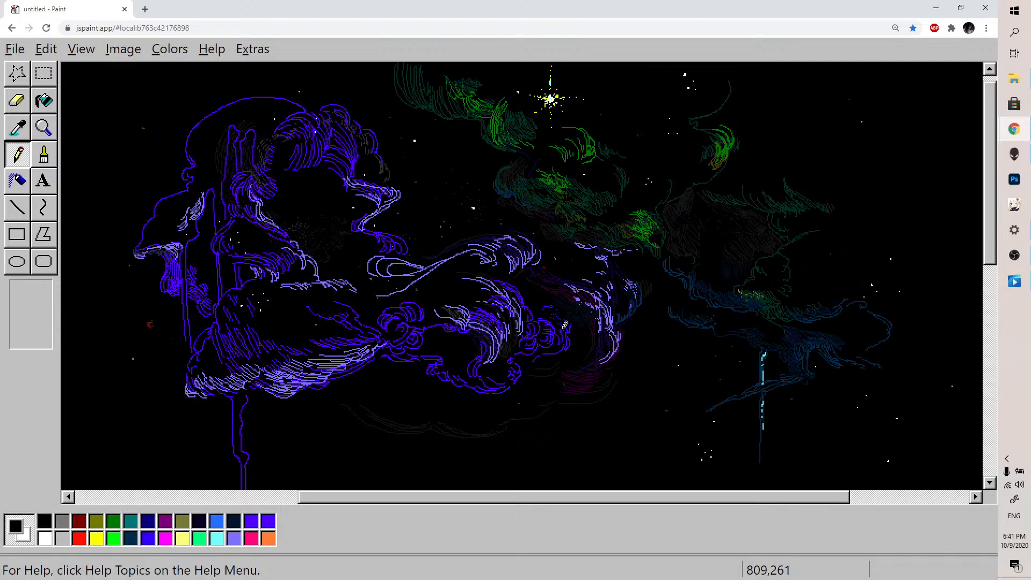
{"action": "left_click", "coordinate": [150, 538]}
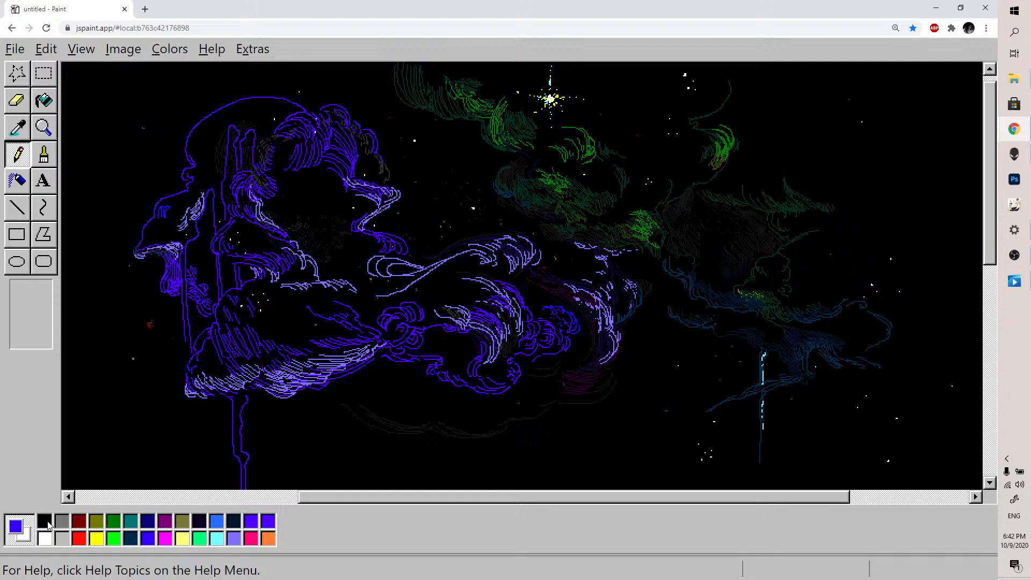
Change the olive palette colour to cyan, RGB 0, 225, 255
{"action": "left_click", "coordinate": [234, 538]}
{"action": "scroll", "coordinate": [318, 283], "scroll_direction": "down", "scroll_amount": 5}
{"action": "scroll", "coordinate": [318, 283], "scroll_direction": "up", "scroll_amount": 6}
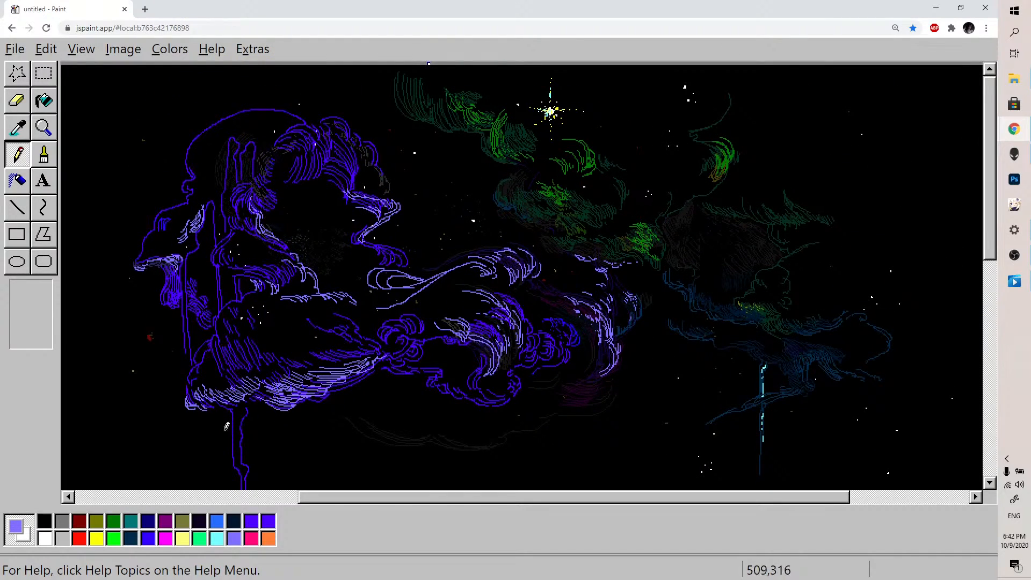
{"action": "left_click", "coordinate": [217, 521]}
{"action": "double_click", "coordinate": [215, 520]}
{"action": "double_click", "coordinate": [199, 522]}
{"action": "left_click", "coordinate": [164, 526]}
{"action": "double_click", "coordinate": [182, 522]}
{"action": "left_click", "coordinate": [308, 422]}
{"action": "left_click_drag", "start_coordinate": [392, 262], "coordinate": [424, 245]}
{"action": "left_click_drag", "start_coordinate": [305, 415], "coordinate": [336, 416]}
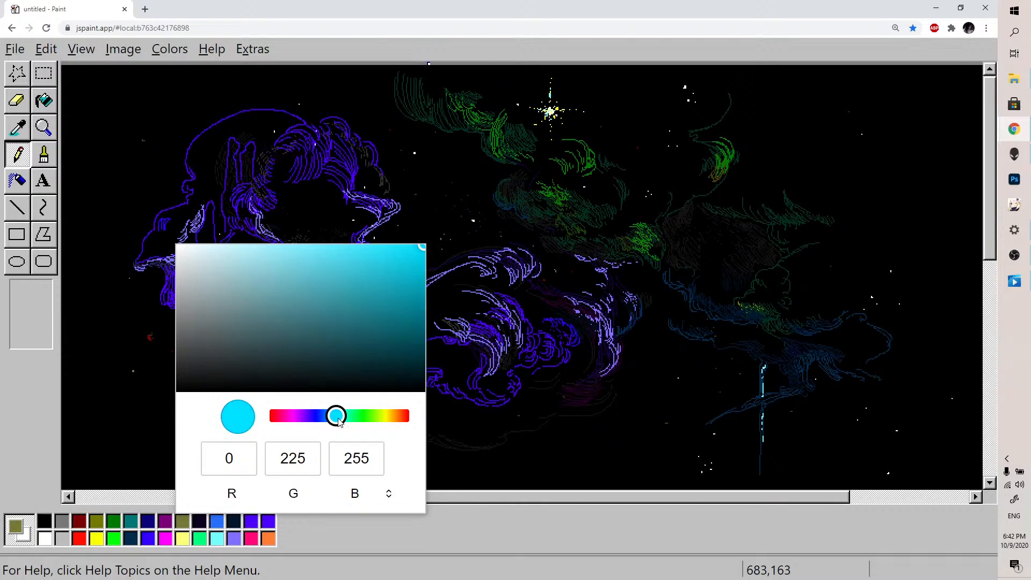
{"action": "left_click", "coordinate": [459, 532]}
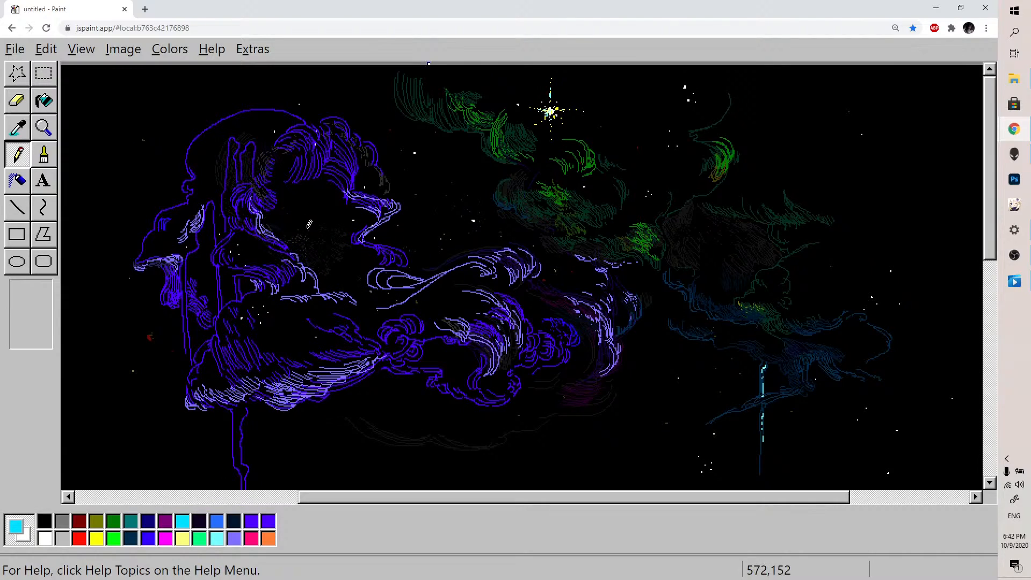
Draw cyan sparkling stars in the left cloud's hollow and at the dome's top, and scatter small white stars nearby
{"action": "left_click_drag", "start_coordinate": [308, 218], "coordinate": [309, 231]}
{"action": "left_click", "coordinate": [241, 124]}
{"action": "left_click", "coordinate": [45, 538]}
Hatch dark blue shading along the inner side of the left cloud's hollow and inside the side lobe
{"action": "left_click", "coordinate": [148, 522]}
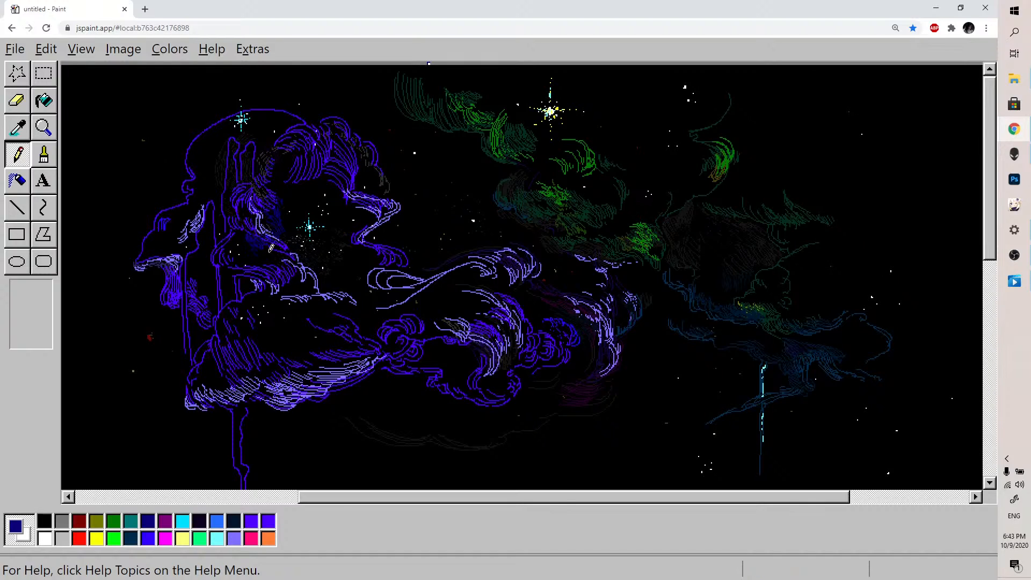
{"action": "left_click", "coordinate": [48, 520]}
{"action": "left_click", "coordinate": [148, 521]}
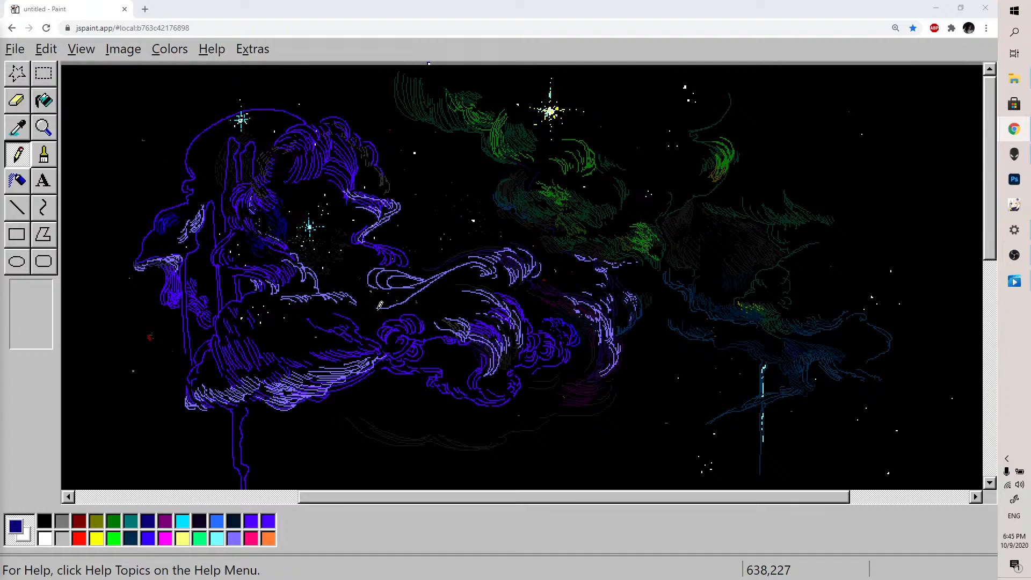
Change the pink palette colour to dark purple, RGB 31, 0, 51, and hatch shading beside the left cloud's lower outer edge
{"action": "left_click", "coordinate": [227, 538]}
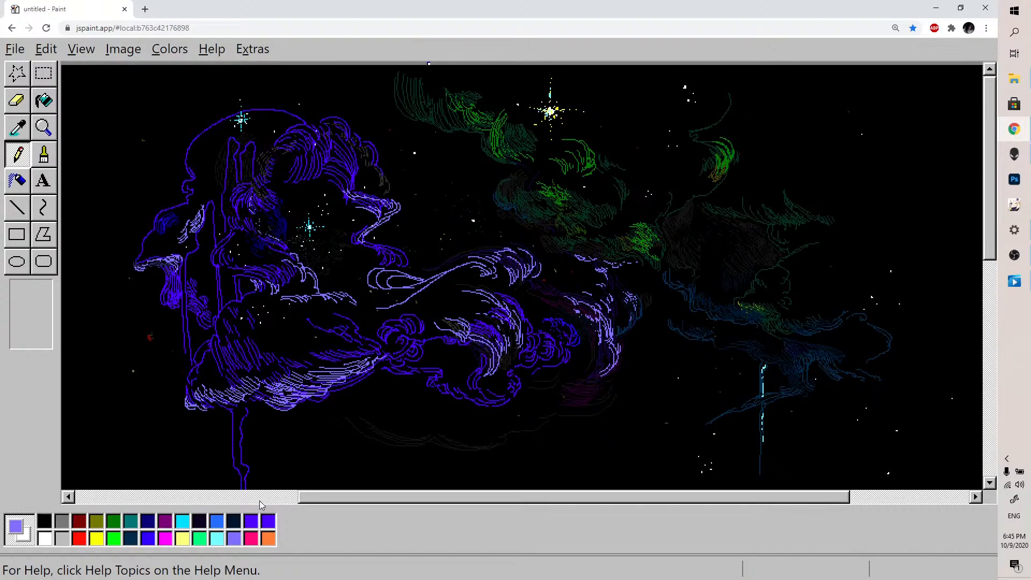
{"action": "double_click", "coordinate": [251, 542]}
{"action": "left_click_drag", "start_coordinate": [486, 380], "coordinate": [489, 380]}
{"action": "left_click_drag", "start_coordinate": [349, 432], "coordinate": [373, 437]}
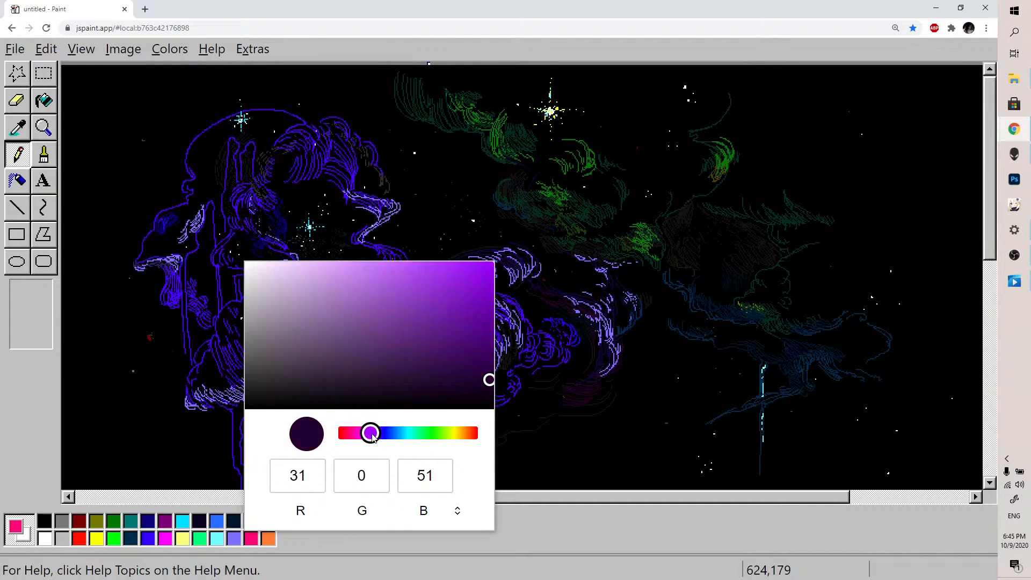
{"action": "left_click", "coordinate": [581, 534]}
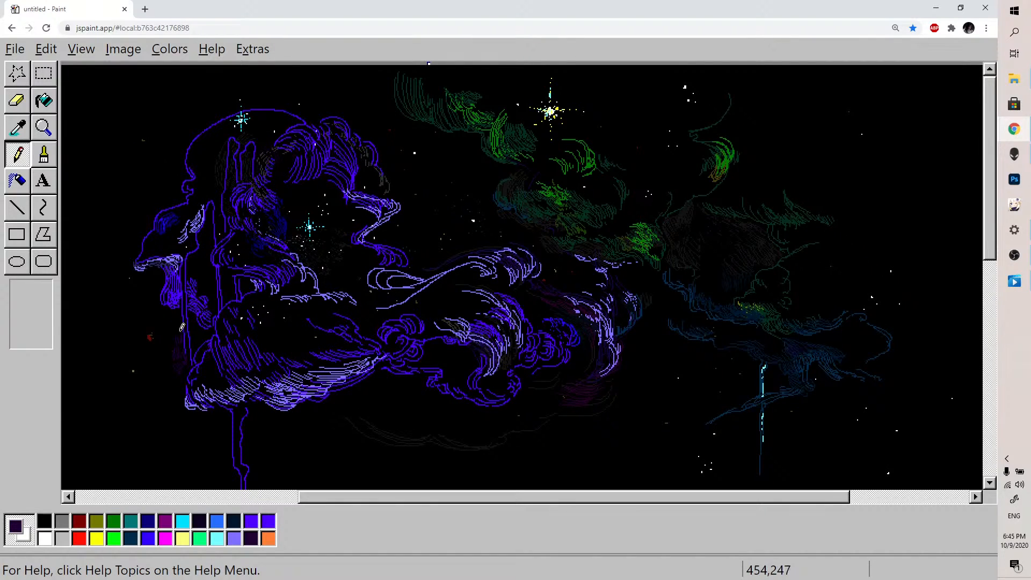
Change the last violet palette colour to dark violet, RGB 21, 0, 71, and hatch shading below the left cloud's side lobe
{"action": "left_click", "coordinate": [268, 520]}
{"action": "double_click", "coordinate": [268, 521]}
{"action": "mouse_move", "coordinate": [491, 344]}
{"action": "left_mouse_down"}
{"action": "mouse_move", "coordinate": [503, 337]}
{"action": "mouse_move", "coordinate": [509, 349]}
{"action": "left_mouse_up"}
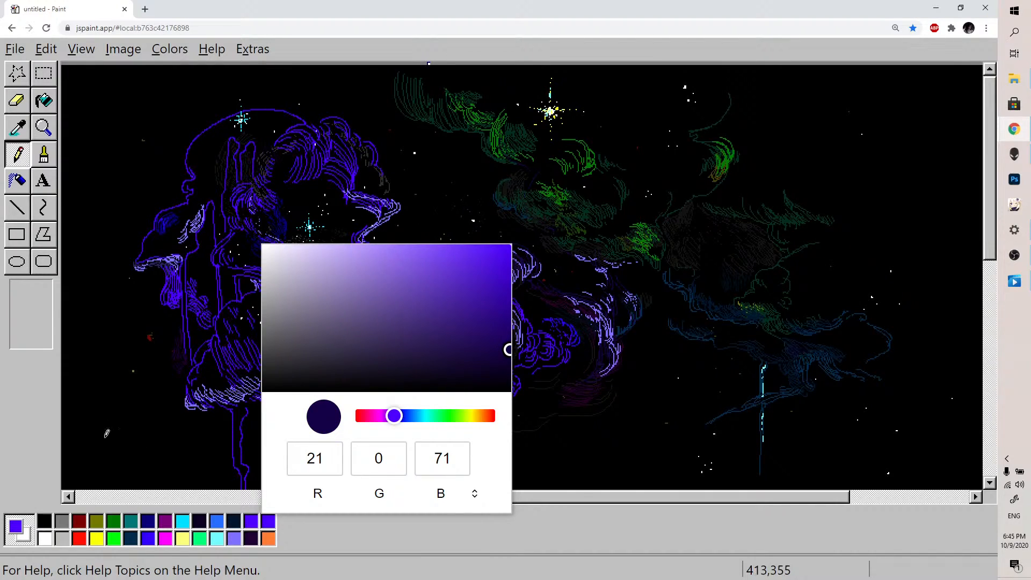
{"action": "left_click", "coordinate": [171, 343]}
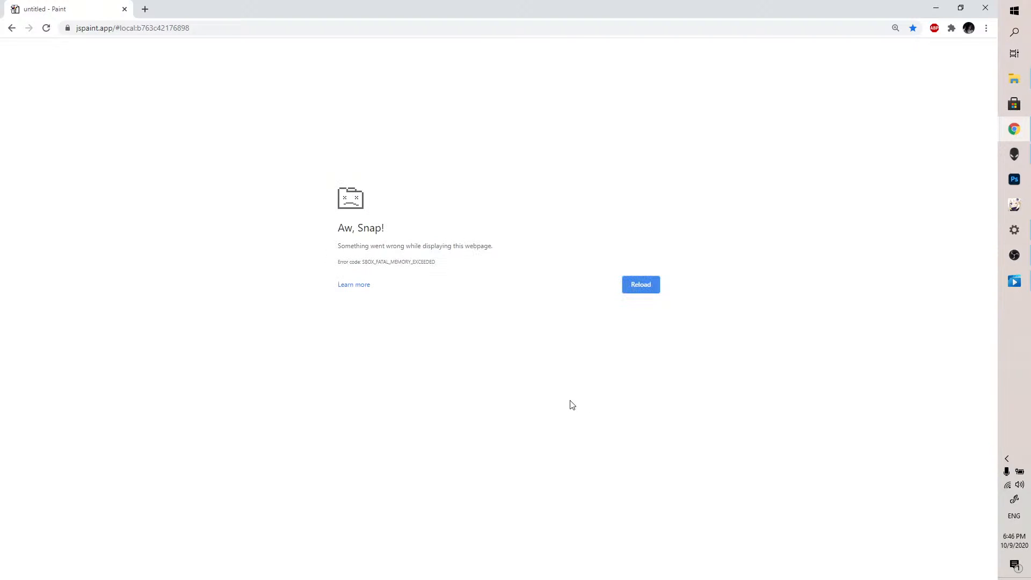
Reload the crashed page and hatch the side lobe in dark indigo, RGB 22, 13, 79, replacing the light violet palette colour
{"action": "left_click", "coordinate": [47, 30]}
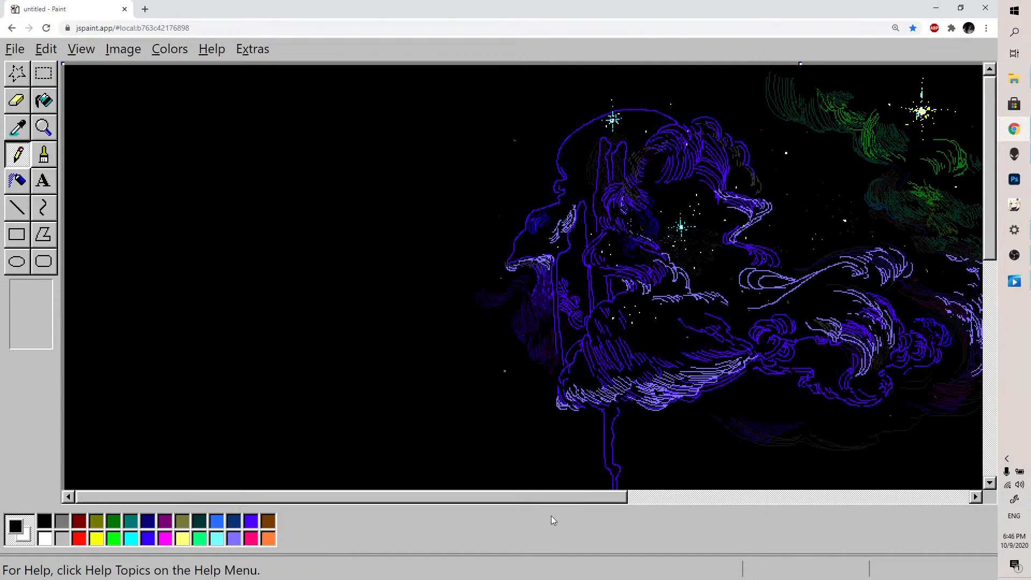
{"action": "left_click_drag", "start_coordinate": [560, 498], "coordinate": [722, 497]}
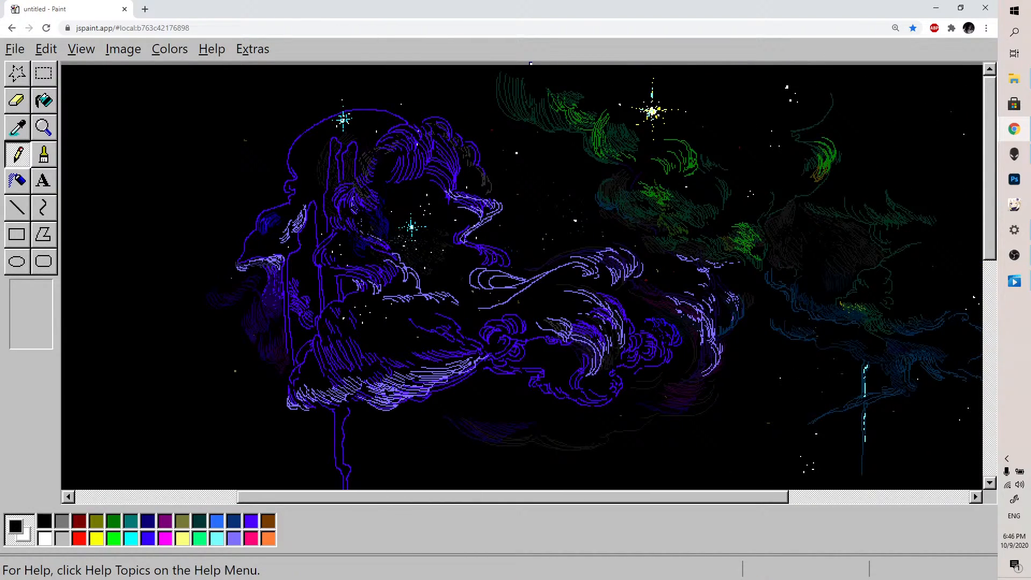
{"action": "left_click", "coordinate": [234, 538]}
{"action": "double_click", "coordinate": [234, 537]}
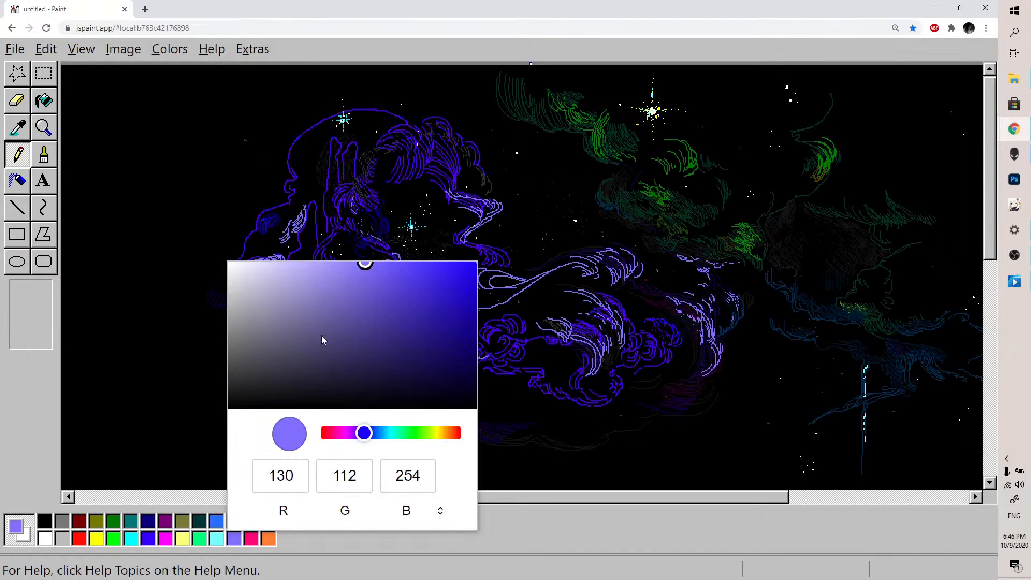
{"action": "left_click_drag", "start_coordinate": [357, 272], "coordinate": [436, 367]}
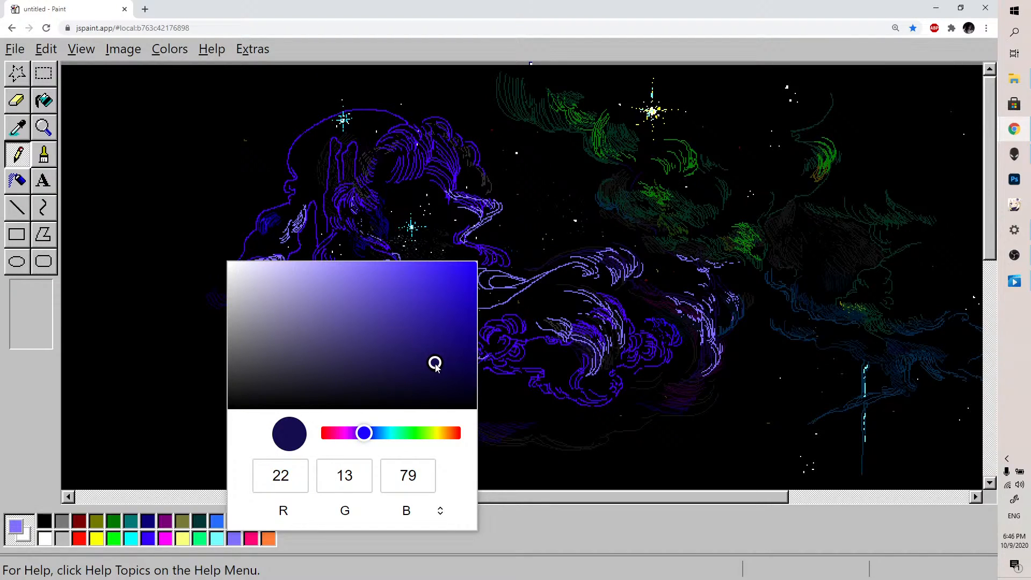
{"action": "left_click", "coordinate": [595, 531]}
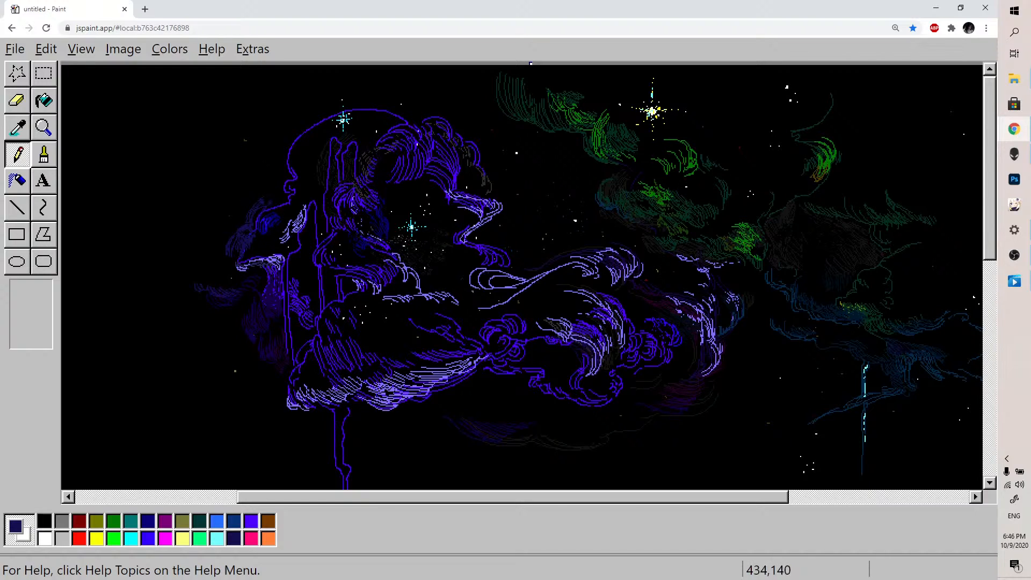
Sample the side lobe's dark blue and draw outer curls around the lobe and two diagonal spikes beneath it
{"action": "left_click", "coordinate": [20, 131]}
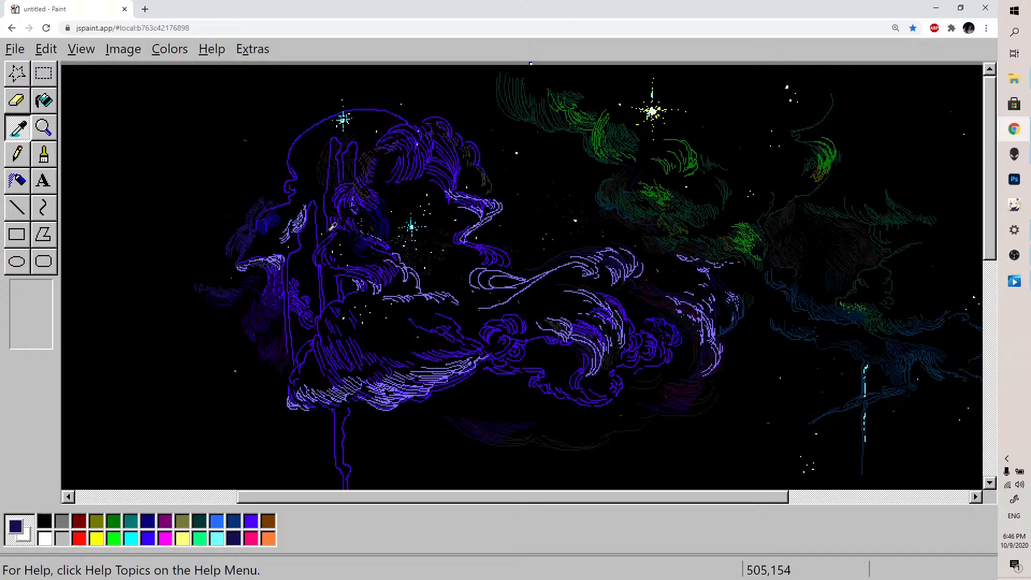
{"action": "left_click", "coordinate": [263, 224]}
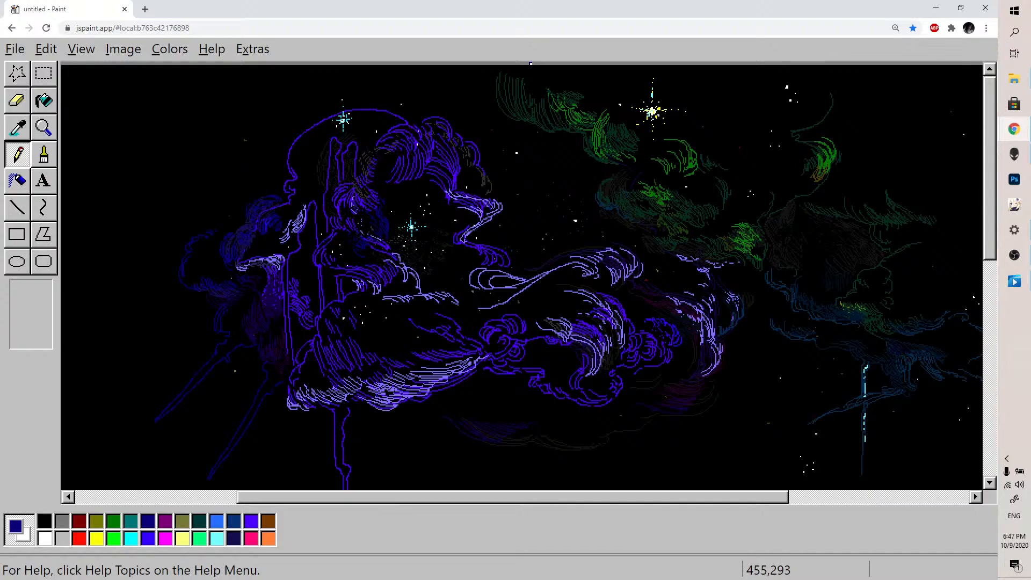
Sample the light violet from the hatching along the left cloud's lower rim
{"action": "left_click", "coordinate": [18, 129]}
{"action": "left_click", "coordinate": [407, 386]}
{"action": "left_click", "coordinate": [19, 129]}
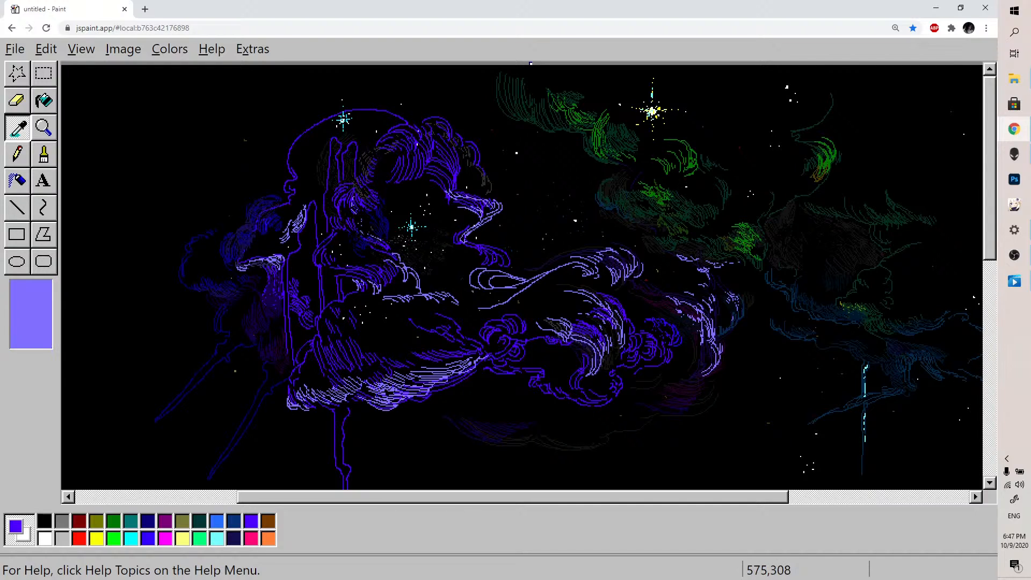
{"action": "left_click", "coordinate": [417, 393]}
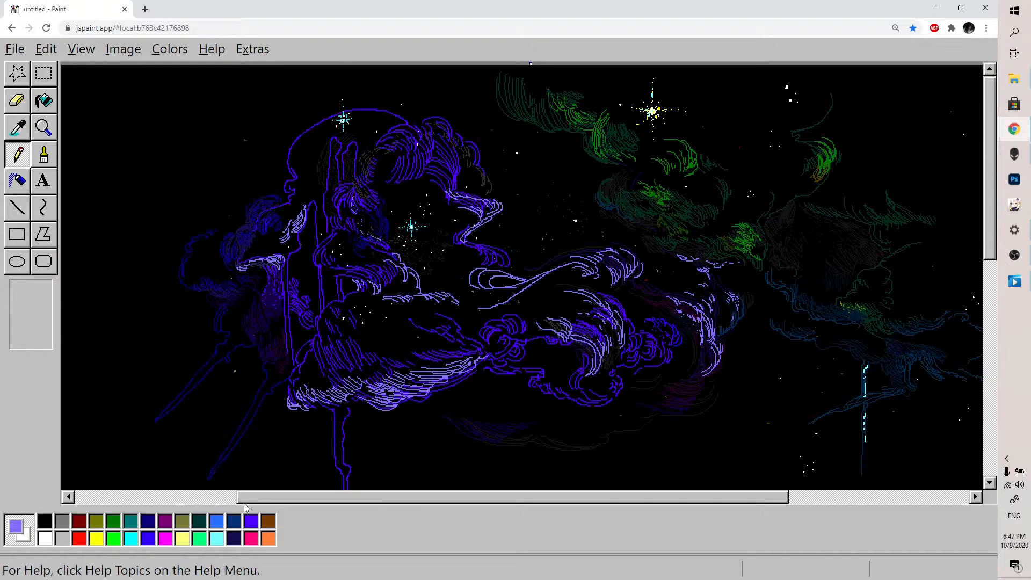
Change the violet palette colour to greyish violet, RGB 91, 80, 119, and add short strokes along the cloud's lower rim
{"action": "left_click", "coordinate": [252, 519]}
{"action": "left_click", "coordinate": [253, 519]}
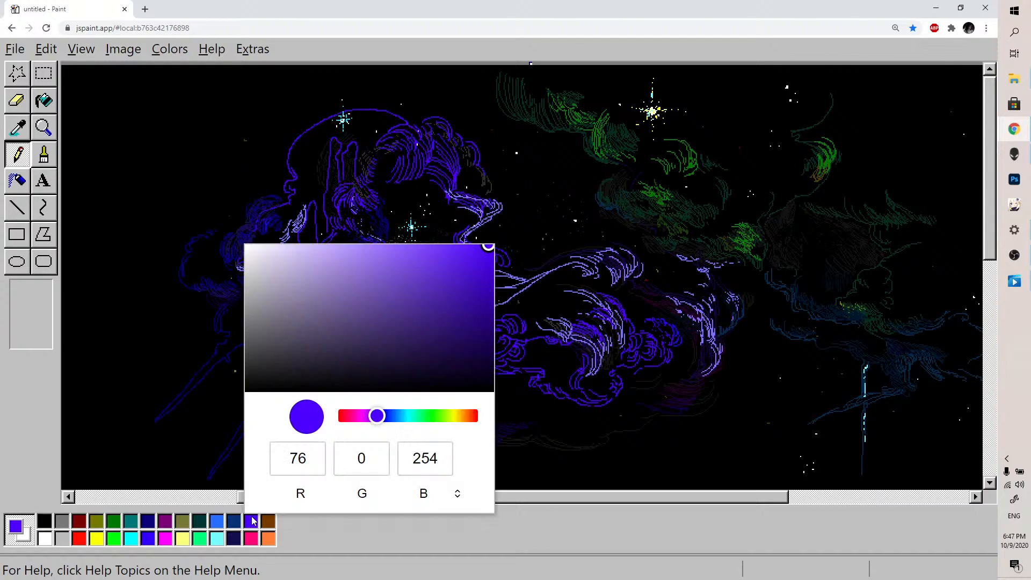
{"action": "mouse_move", "coordinate": [363, 267]}
{"action": "left_mouse_down"}
{"action": "mouse_move", "coordinate": [320, 262]}
{"action": "mouse_move", "coordinate": [328, 322]}
{"action": "left_mouse_up"}
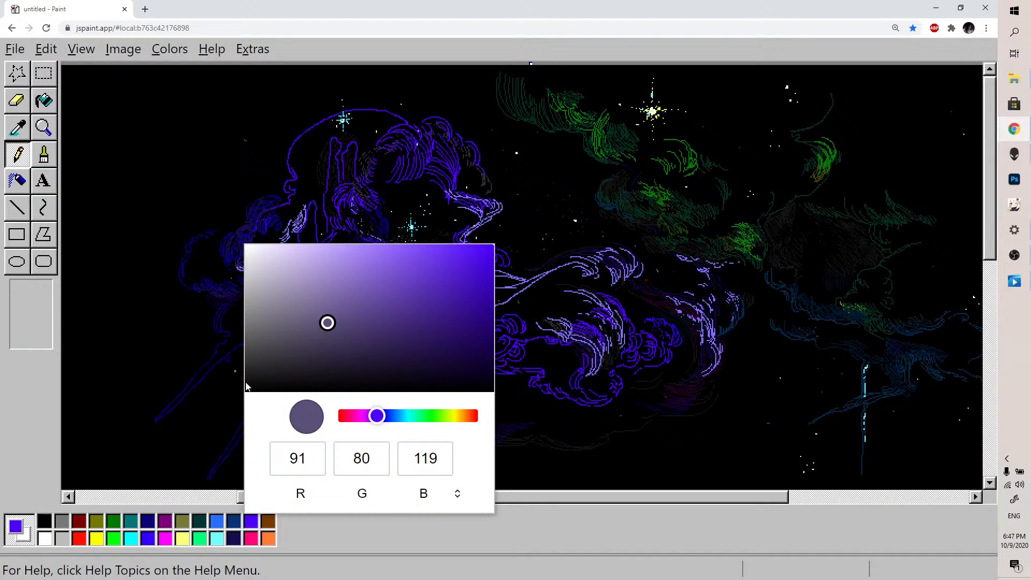
{"action": "left_click", "coordinate": [229, 368]}
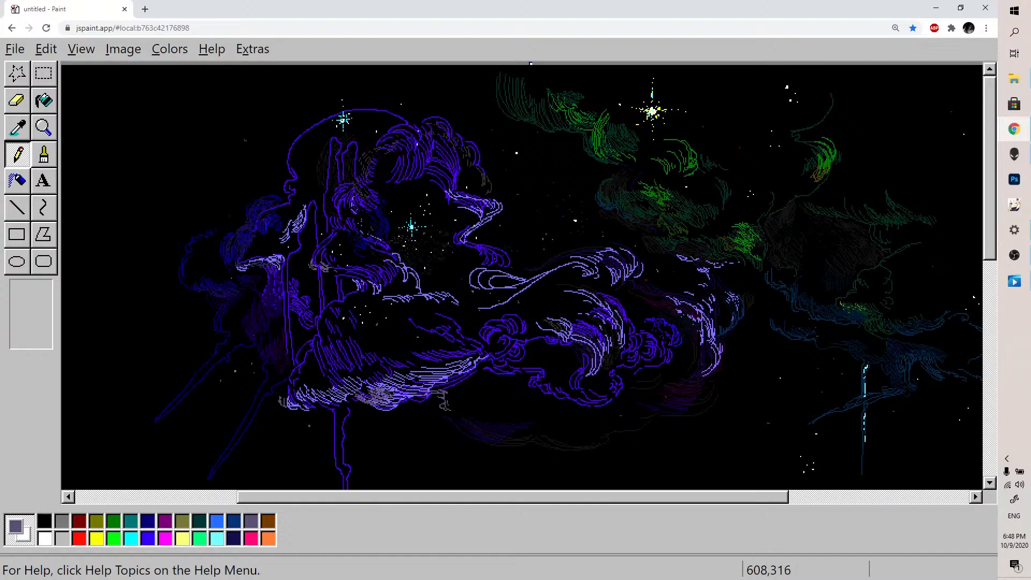
Change the greyish violet palette colour to RGB 66, 32, 151, and outline the scalloped lobes beneath the cloud and around its outer end
{"action": "key", "text": "ctrl"}
{"action": "double_click", "coordinate": [250, 522]}
{"action": "left_click_drag", "start_coordinate": [329, 336], "coordinate": [440, 304]}
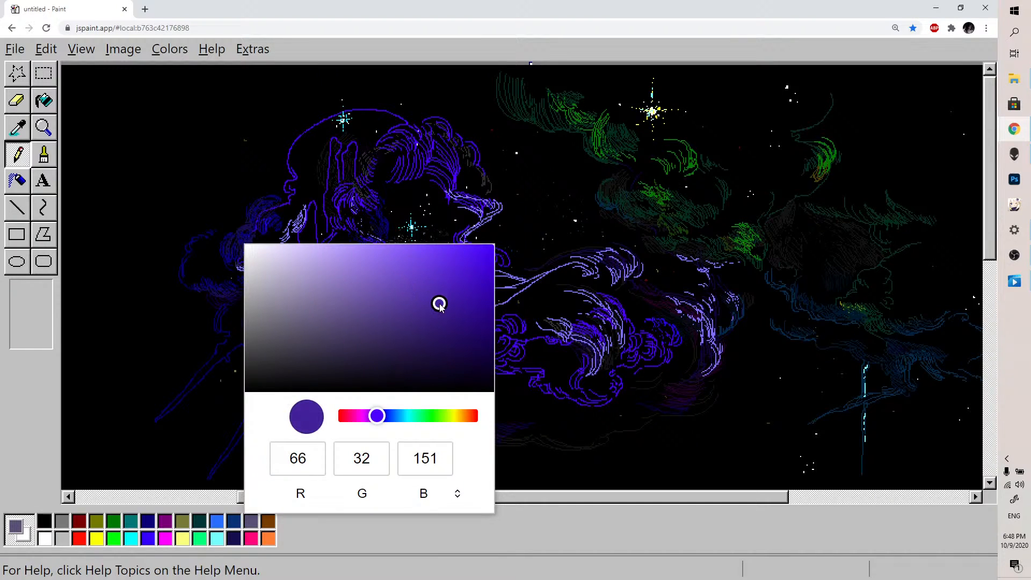
{"action": "left_click", "coordinate": [527, 386]}
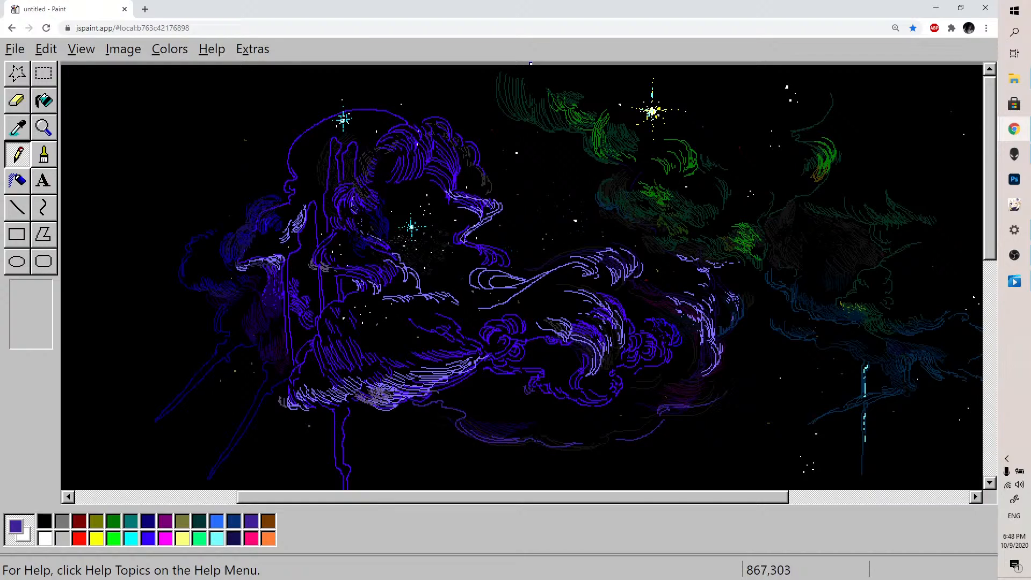
{"action": "mouse_move", "coordinate": [736, 365]}
{"action": "left_mouse_down"}
{"action": "mouse_move", "coordinate": [768, 339]}
{"action": "mouse_move", "coordinate": [768, 321]}
{"action": "left_mouse_up"}
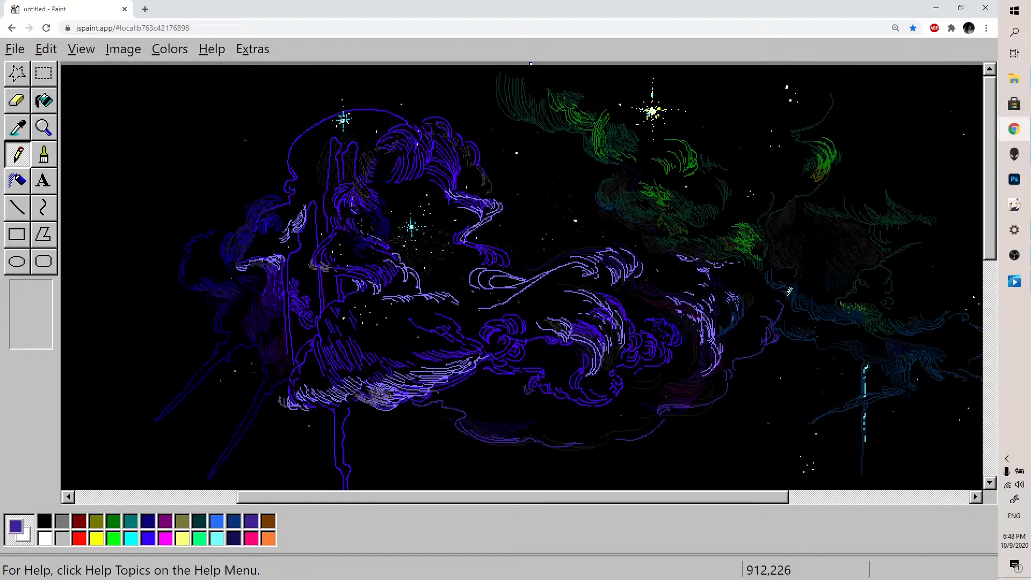
Draw a large sparkling star in pale yellow and white where the violet cloud's outer end meets the blue cloud
{"action": "left_click", "coordinate": [183, 537]}
{"action": "key", "text": "ctrl+z"}
{"action": "key", "text": "ctrl+z"}
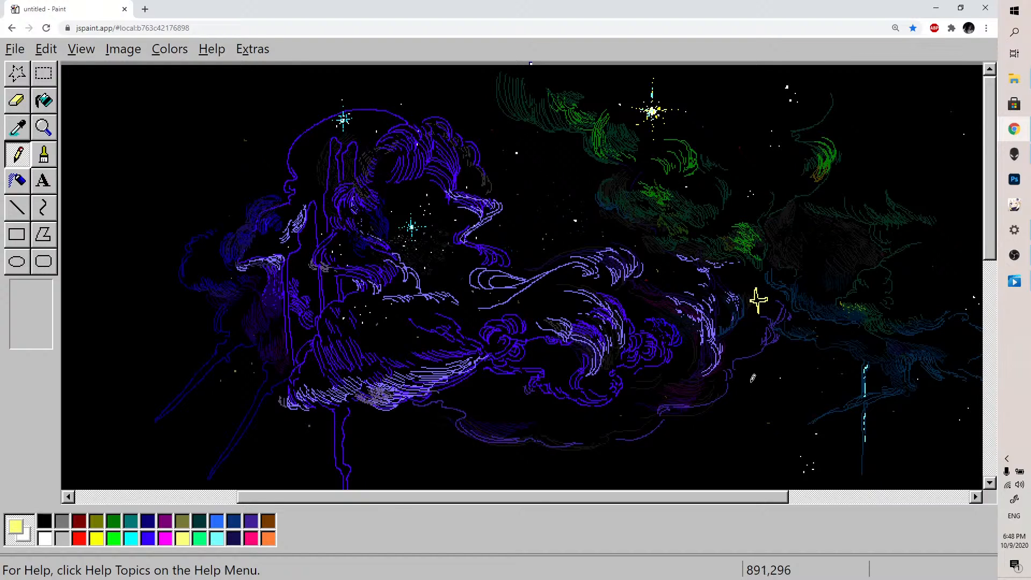
{"action": "key", "text": "ctrl+z"}
{"action": "left_click", "coordinate": [47, 536]}
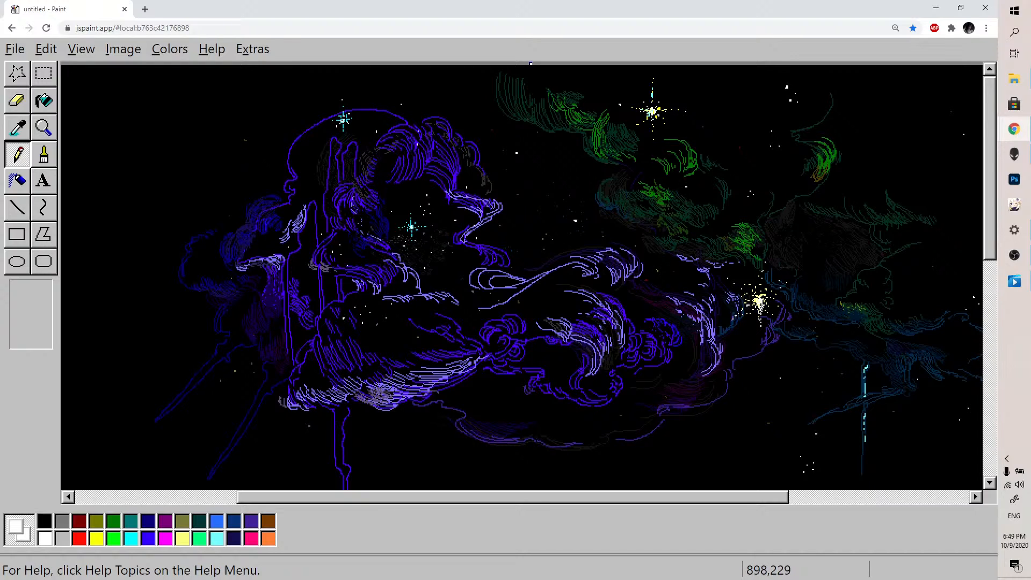
{"action": "mouse_move", "coordinate": [760, 323]}
{"action": "left_mouse_down"}
{"action": "mouse_move", "coordinate": [760, 340]}
{"action": "mouse_move", "coordinate": [761, 324]}
{"action": "left_mouse_up"}
Hatch bright blue highlights inside the scalloped outline beneath the violet cloud
{"action": "left_click_drag", "start_coordinate": [989, 220], "coordinate": [990, 252]}
{"action": "left_click", "coordinate": [219, 523]}
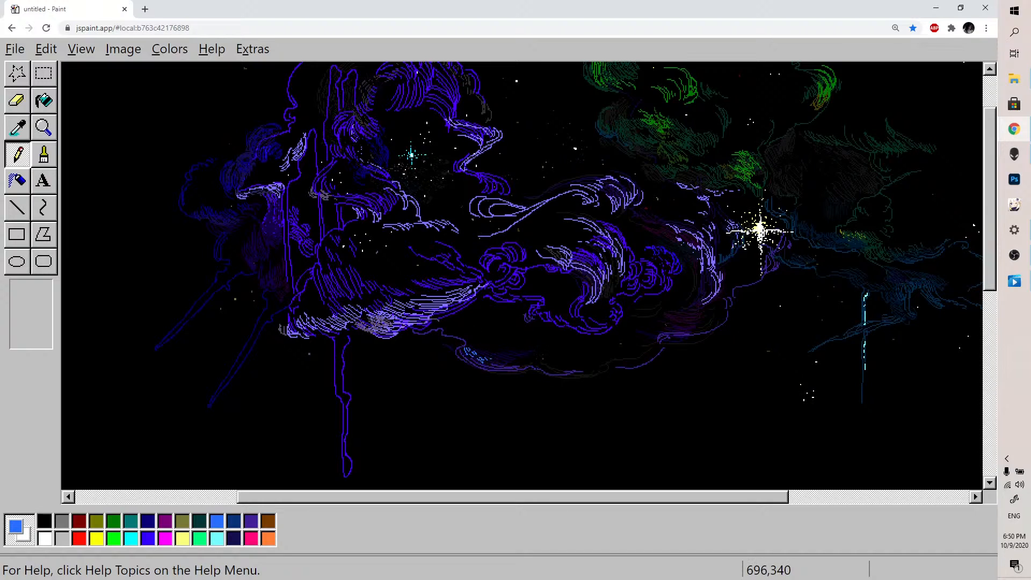
{"action": "mouse_move", "coordinate": [551, 355]}
{"action": "left_mouse_down"}
{"action": "mouse_move", "coordinate": [551, 344]}
{"action": "mouse_move", "coordinate": [571, 354]}
{"action": "mouse_move", "coordinate": [586, 335]}
{"action": "mouse_move", "coordinate": [596, 362]}
{"action": "mouse_move", "coordinate": [582, 359]}
{"action": "mouse_move", "coordinate": [604, 365]}
{"action": "left_mouse_up"}
Trace bright blue highlights along the two diagonal spikes and add small curls above them
{"action": "left_click_drag", "start_coordinate": [272, 287], "coordinate": [243, 359]}
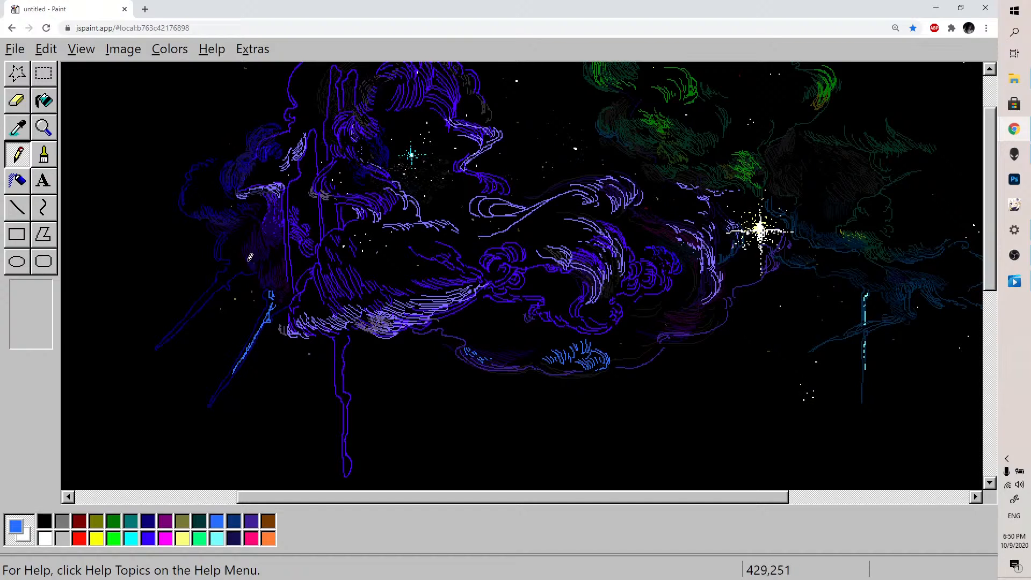
{"action": "left_click_drag", "start_coordinate": [184, 321], "coordinate": [232, 265]}
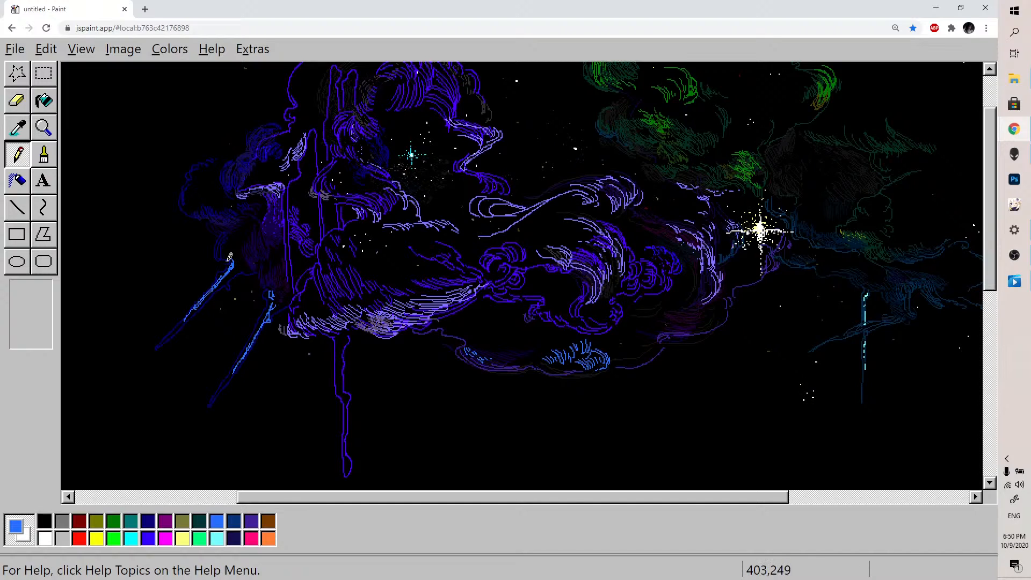
{"action": "mouse_move", "coordinate": [230, 238]}
{"action": "left_mouse_down"}
{"action": "mouse_move", "coordinate": [243, 256]}
{"action": "mouse_move", "coordinate": [241, 239]}
{"action": "mouse_move", "coordinate": [223, 247]}
{"action": "mouse_move", "coordinate": [240, 242]}
{"action": "mouse_move", "coordinate": [231, 233]}
{"action": "left_mouse_up"}
{"action": "left_click_drag", "start_coordinate": [225, 283], "coordinate": [229, 285]}
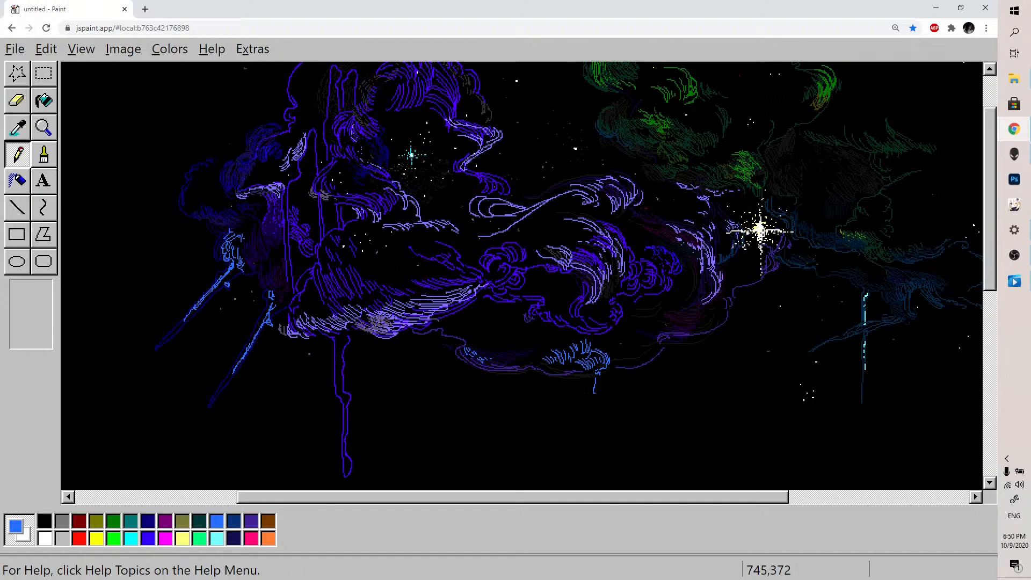
Undo the last stroke hanging below the scalloped outline and draw a cluster of bright blue curls there instead
{"action": "key", "text": "ctrl+z"}
{"action": "left_click_drag", "start_coordinate": [528, 367], "coordinate": [533, 379]}
{"action": "mouse_move", "coordinate": [531, 380]}
{"action": "left_mouse_down"}
{"action": "mouse_move", "coordinate": [529, 394]}
{"action": "mouse_move", "coordinate": [543, 383]}
{"action": "mouse_move", "coordinate": [549, 398]}
{"action": "left_mouse_up"}
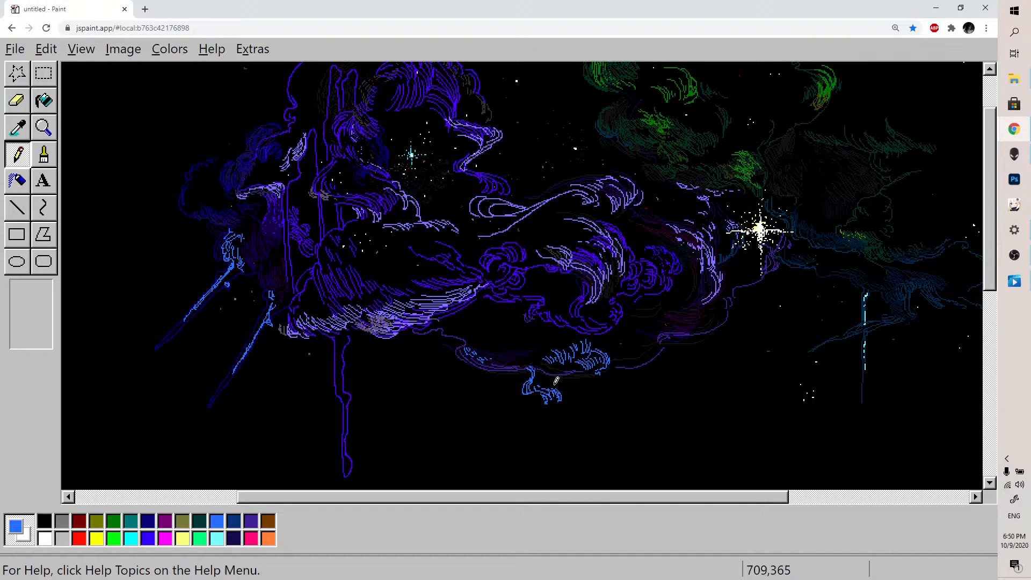
Shade the blue curls in dark blue and draw a dark blue lobed outline from them to beneath the large star
{"action": "left_click", "coordinate": [166, 521]}
{"action": "left_click", "coordinate": [239, 524]}
{"action": "left_click_drag", "start_coordinate": [551, 385], "coordinate": [569, 389]}
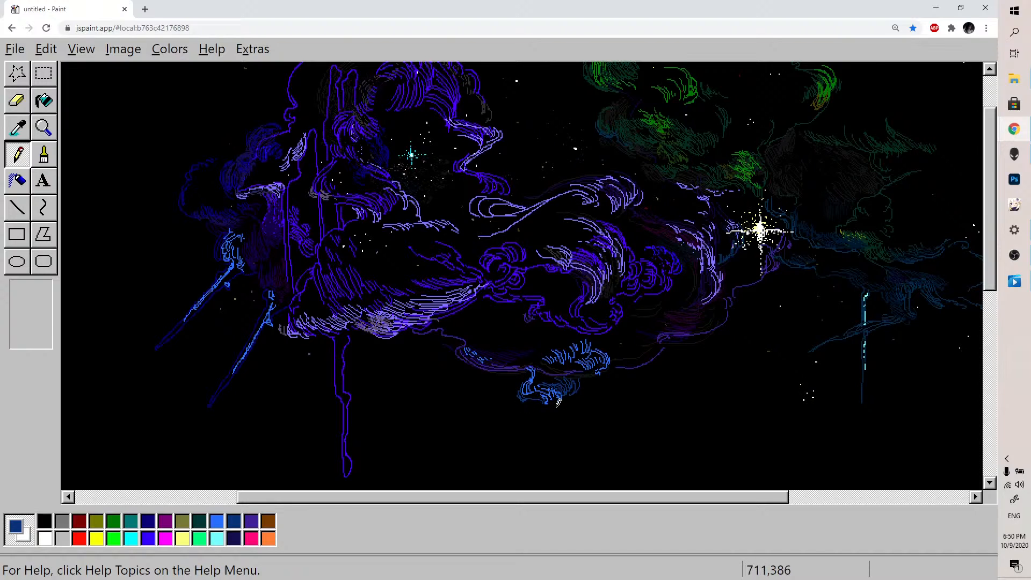
{"action": "mouse_move", "coordinate": [584, 400]}
{"action": "left_mouse_down"}
{"action": "mouse_move", "coordinate": [574, 422]}
{"action": "mouse_move", "coordinate": [609, 427]}
{"action": "mouse_move", "coordinate": [635, 403]}
{"action": "mouse_move", "coordinate": [660, 404]}
{"action": "mouse_move", "coordinate": [651, 403]}
{"action": "mouse_move", "coordinate": [689, 357]}
{"action": "left_mouse_up"}
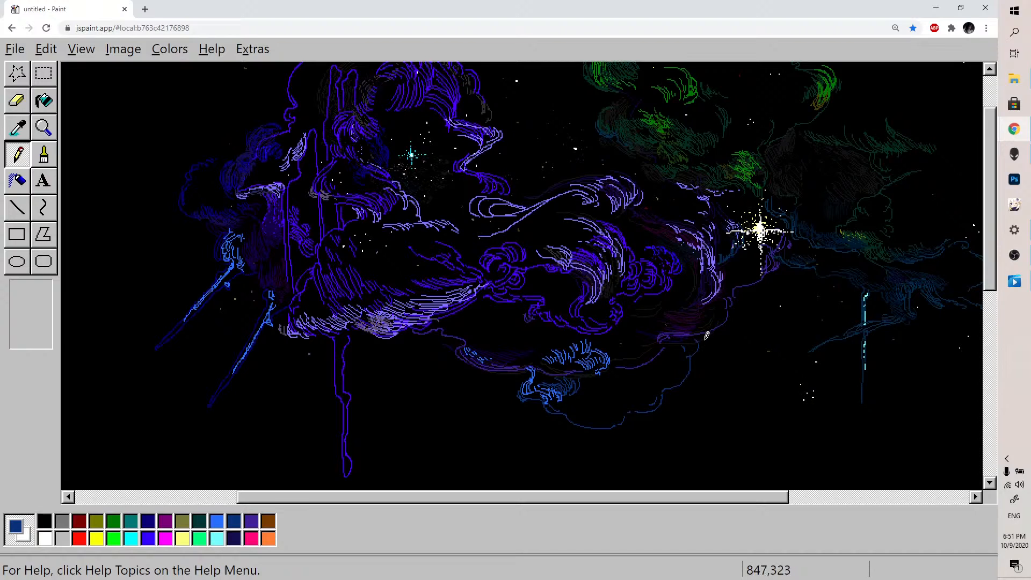
{"action": "mouse_move", "coordinate": [753, 300]}
{"action": "left_mouse_down"}
{"action": "mouse_move", "coordinate": [722, 338]}
{"action": "mouse_move", "coordinate": [748, 299]}
{"action": "mouse_move", "coordinate": [739, 331]}
{"action": "left_mouse_up"}
{"action": "mouse_move", "coordinate": [783, 273]}
{"action": "left_mouse_down"}
{"action": "mouse_move", "coordinate": [758, 304]}
{"action": "mouse_move", "coordinate": [768, 298]}
{"action": "left_mouse_up"}
Scatter small white stars around the violet cloud and across the sky beyond the blue and green clouds
{"action": "left_click_drag", "start_coordinate": [733, 496], "coordinate": [800, 504]}
{"action": "mouse_move", "coordinate": [987, 249]}
{"action": "left_mouse_down"}
{"action": "mouse_move", "coordinate": [988, 217]}
{"action": "mouse_move", "coordinate": [988, 329]}
{"action": "mouse_move", "coordinate": [989, 216]}
{"action": "left_mouse_up"}
{"action": "left_click", "coordinate": [45, 538]}
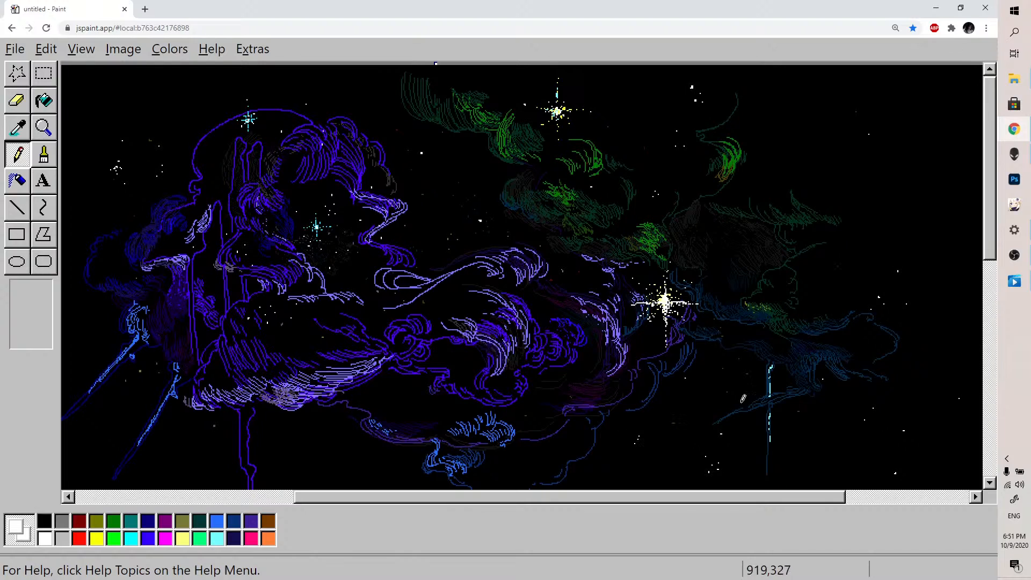
{"action": "left_click", "coordinate": [843, 277]}
{"action": "left_click", "coordinate": [815, 117]}
{"action": "left_click", "coordinate": [954, 312]}
{"action": "left_click", "coordinate": [937, 429]}
{"action": "left_click", "coordinate": [823, 470]}
Scatter small white stars across the empty sky beside the left cloud and around its diagonal spikes
{"action": "left_click_drag", "start_coordinate": [533, 498], "coordinate": [464, 497]}
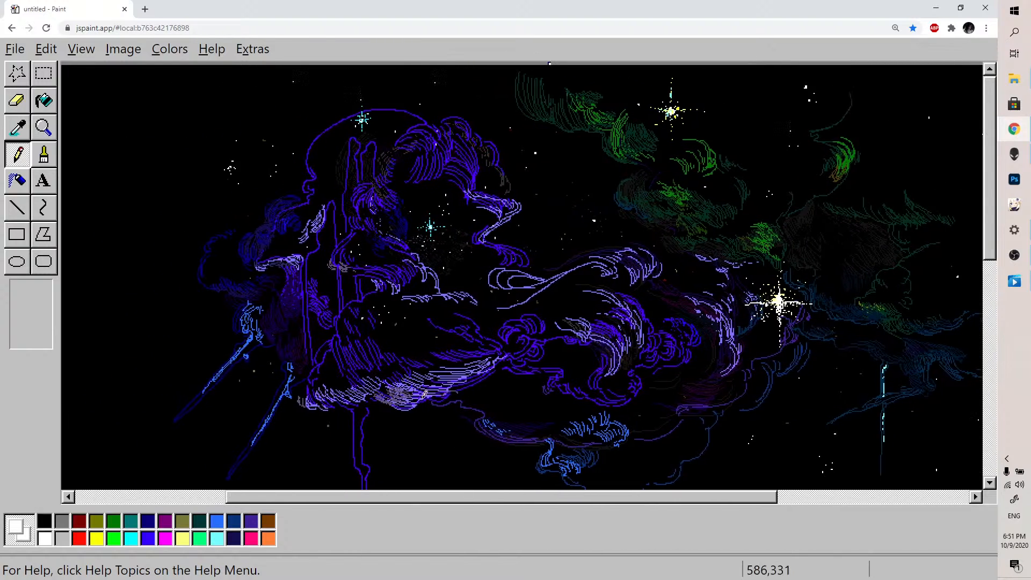
{"action": "left_click", "coordinate": [118, 114]}
{"action": "left_click", "coordinate": [117, 434]}
{"action": "left_click", "coordinate": [215, 430]}
{"action": "left_click_drag", "start_coordinate": [494, 501], "coordinate": [493, 501]}
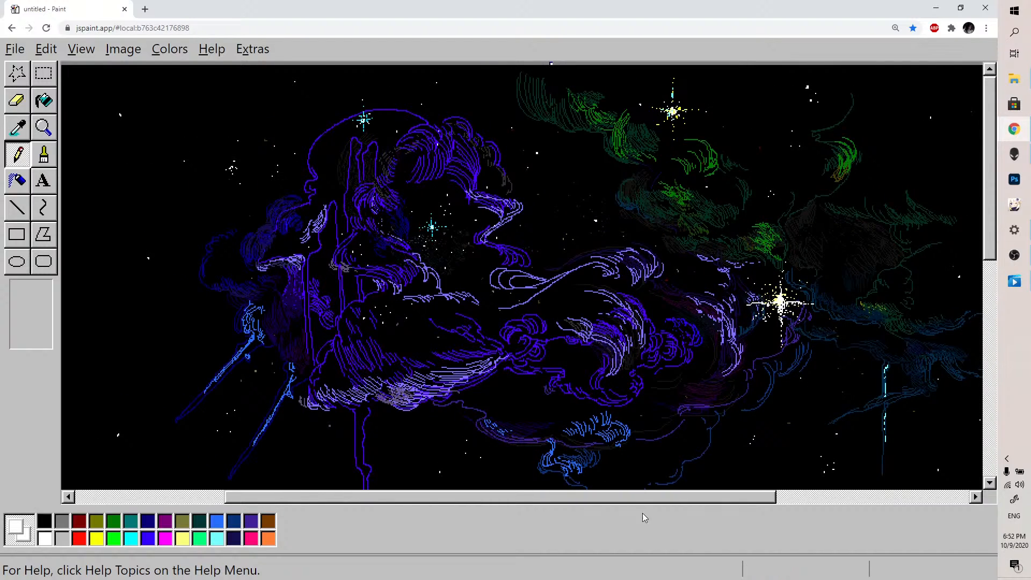
Draw light cyan highlights along the crossbar of the blue cloud's vertical spike, forming a glowing cross
{"action": "left_click_drag", "start_coordinate": [623, 500], "coordinate": [663, 499]}
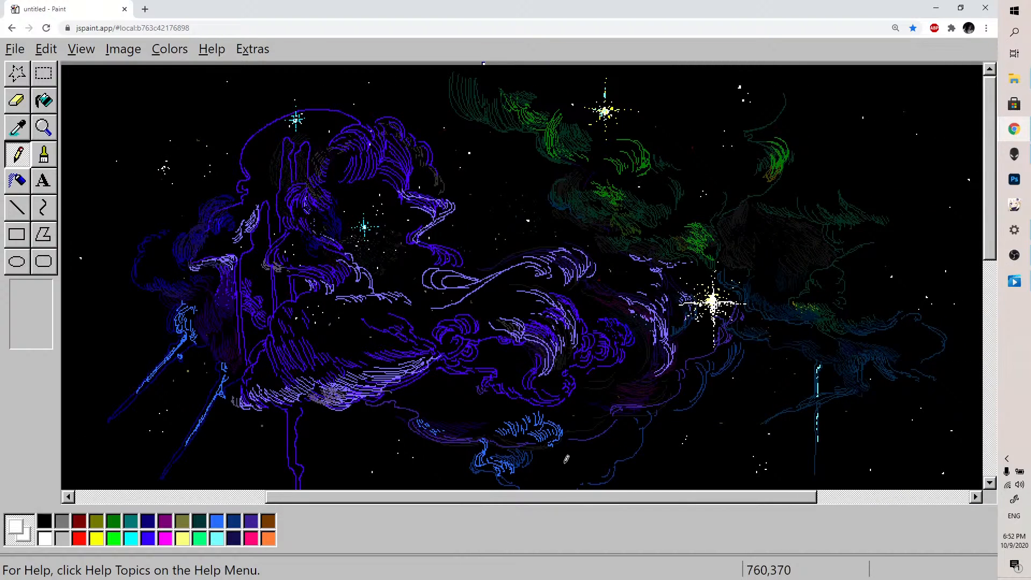
{"action": "left_click_drag", "start_coordinate": [721, 499], "coordinate": [746, 500]}
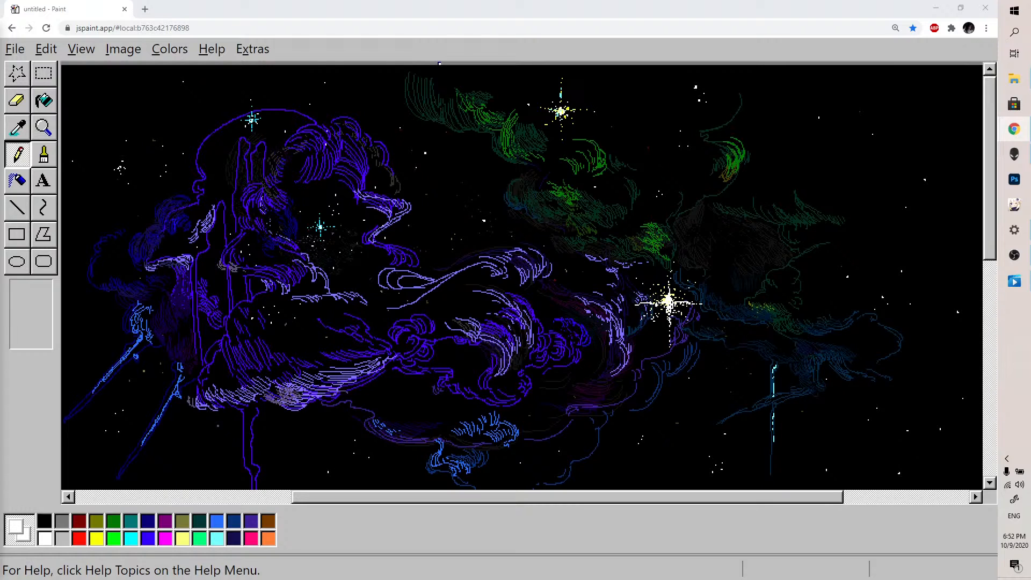
{"action": "scroll", "coordinate": [553, 323], "scroll_direction": "down", "scroll_amount": 2}
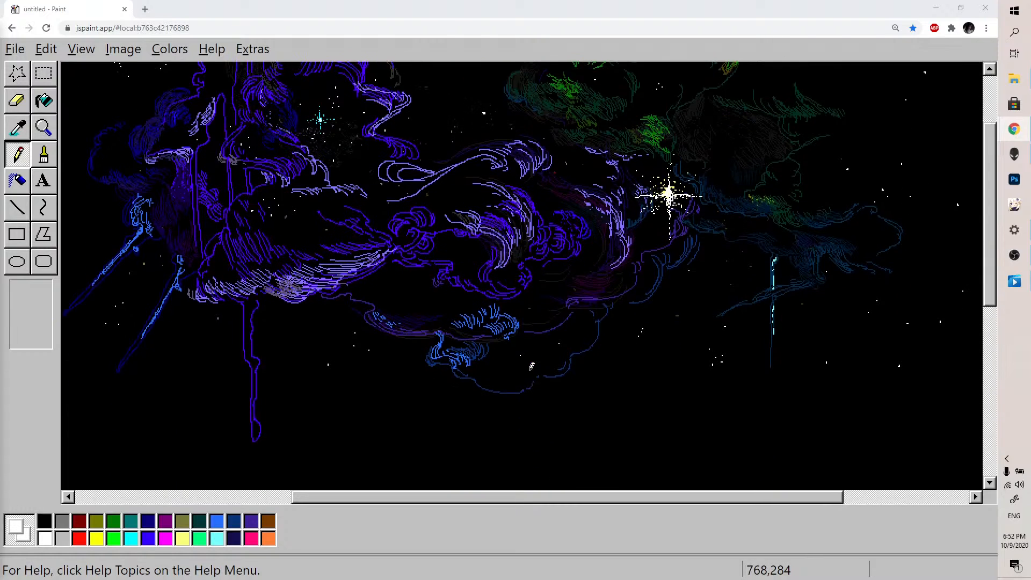
{"action": "scroll", "coordinate": [570, 370], "scroll_direction": "up", "scroll_amount": 1}
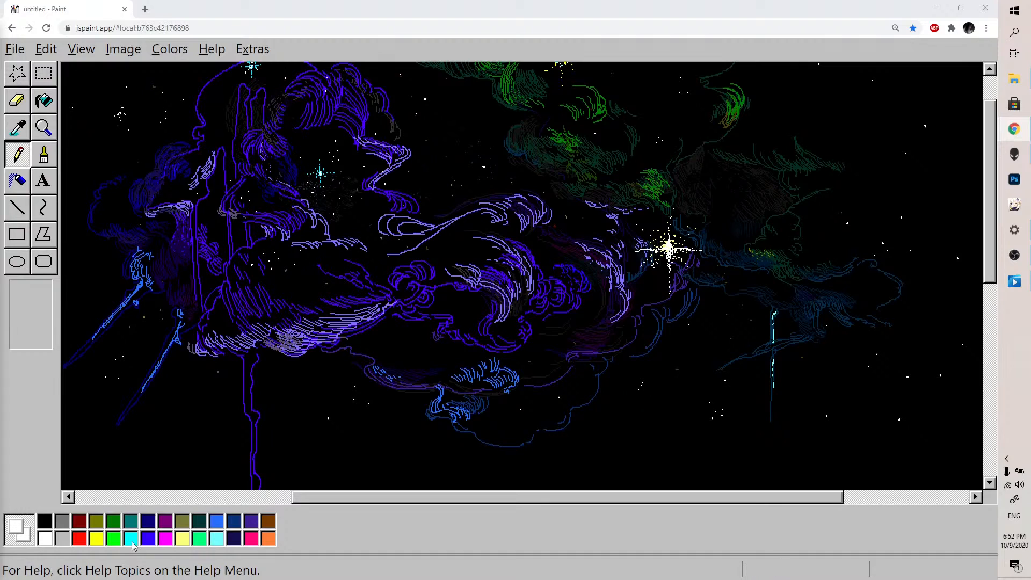
{"action": "left_click", "coordinate": [221, 538]}
{"action": "left_click", "coordinate": [773, 348]}
{"action": "left_click", "coordinate": [764, 351]}
{"action": "left_click", "coordinate": [790, 343]}
{"action": "left_click", "coordinate": [780, 344]}
{"action": "left_click", "coordinate": [758, 352]}
{"action": "left_click", "coordinate": [806, 337]}
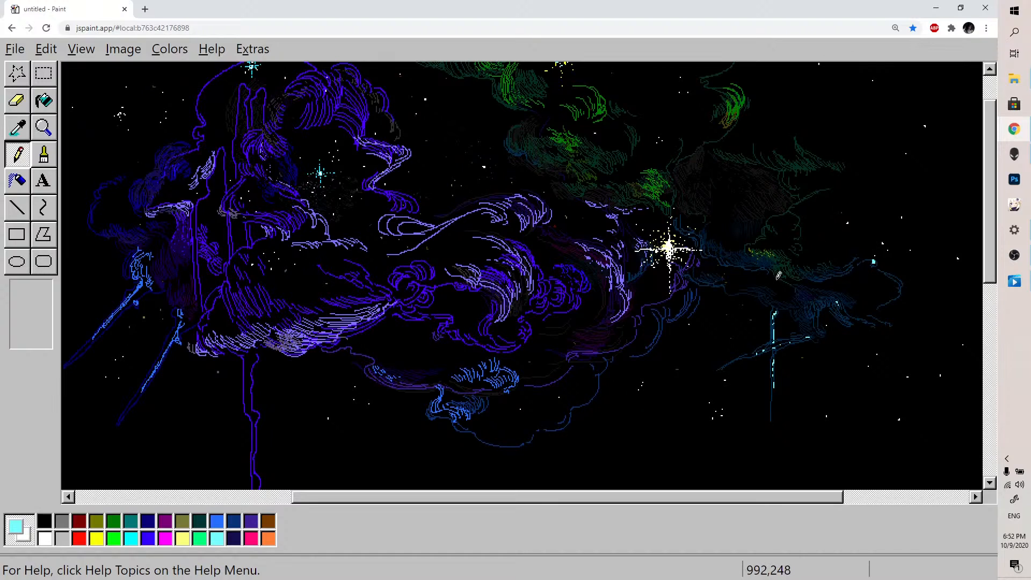
Extend the light cyan highlights to the cross's lower and outer tips and add a light cyan star nearby
{"action": "left_click", "coordinate": [896, 352]}
{"action": "left_click", "coordinate": [774, 420]}
{"action": "left_click", "coordinate": [774, 444]}
{"action": "left_click", "coordinate": [715, 373]}
{"action": "left_click_drag", "start_coordinate": [990, 261], "coordinate": [989, 236]}
{"action": "scroll", "coordinate": [983, 242], "scroll_direction": "down", "scroll_amount": 3}
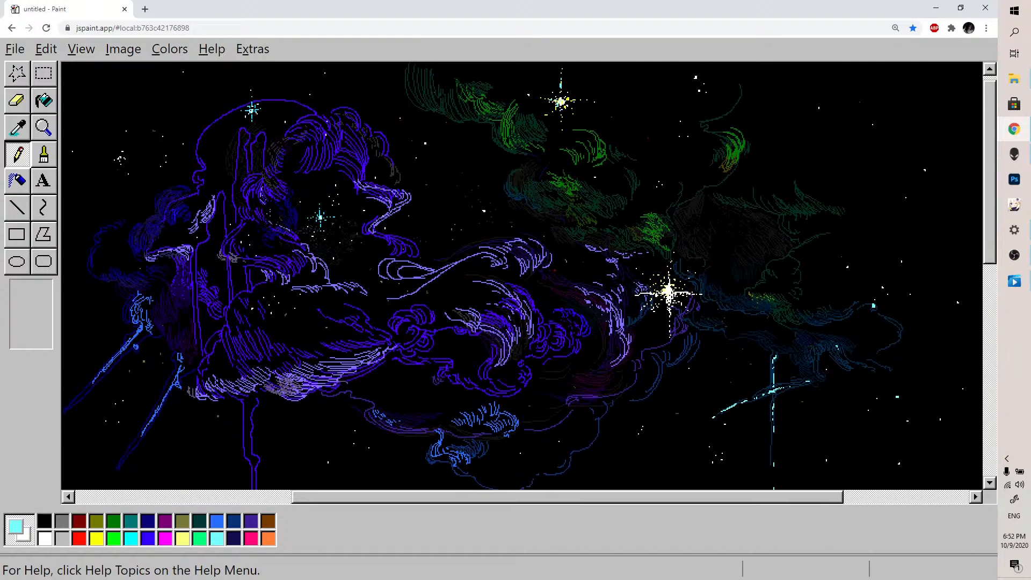